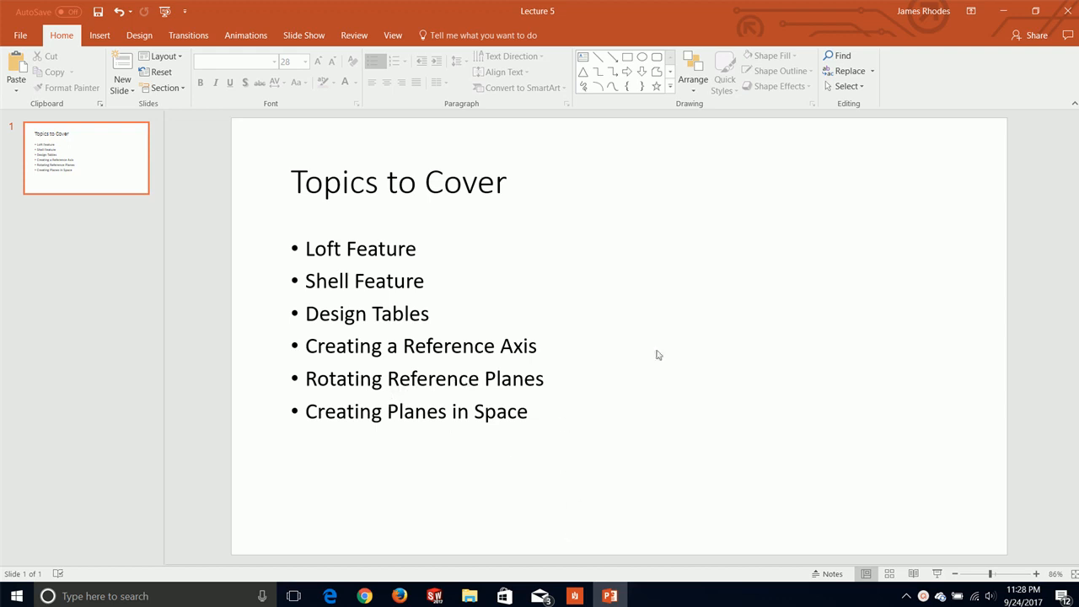
# Step: Leave the presentation, open SOLIDWORKS 2017 and create a new part document
pyautogui.press('super+Down')
pyautogui.press('super+Down')
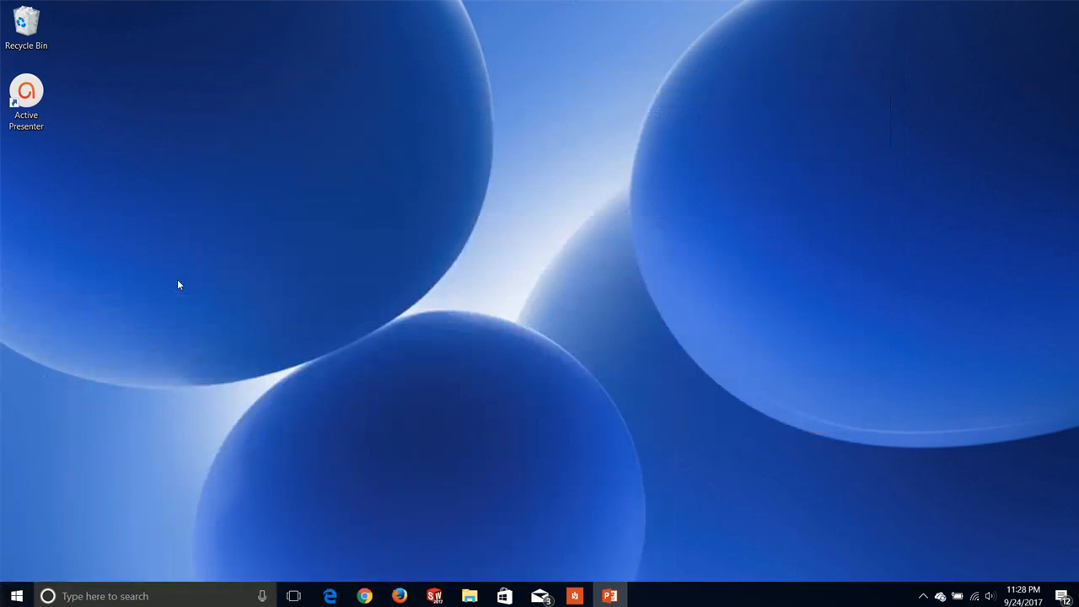
pyautogui.click(433, 597)
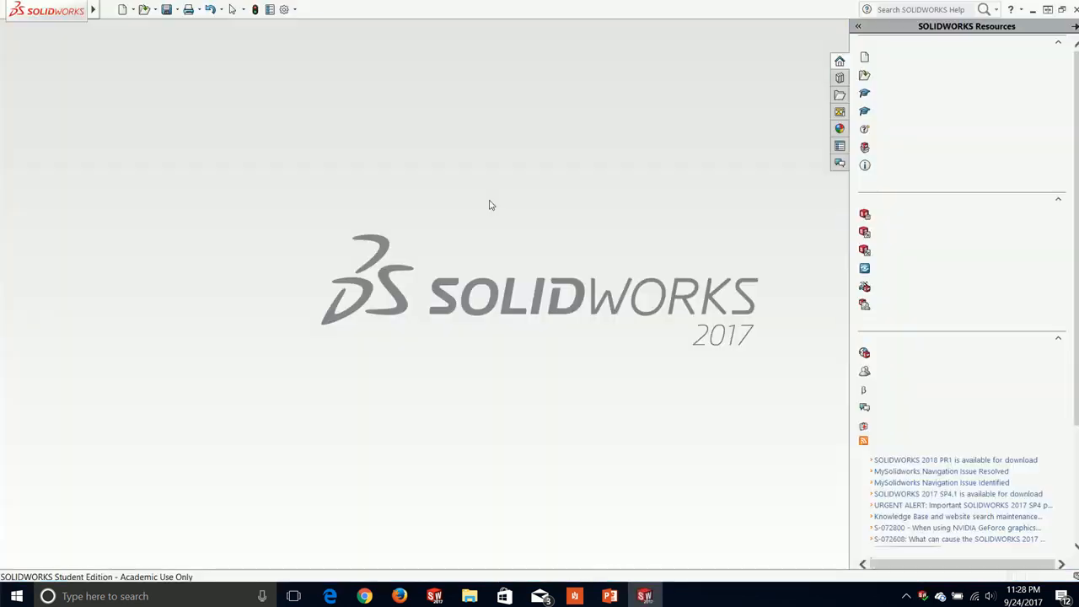
pyautogui.click(903, 62)
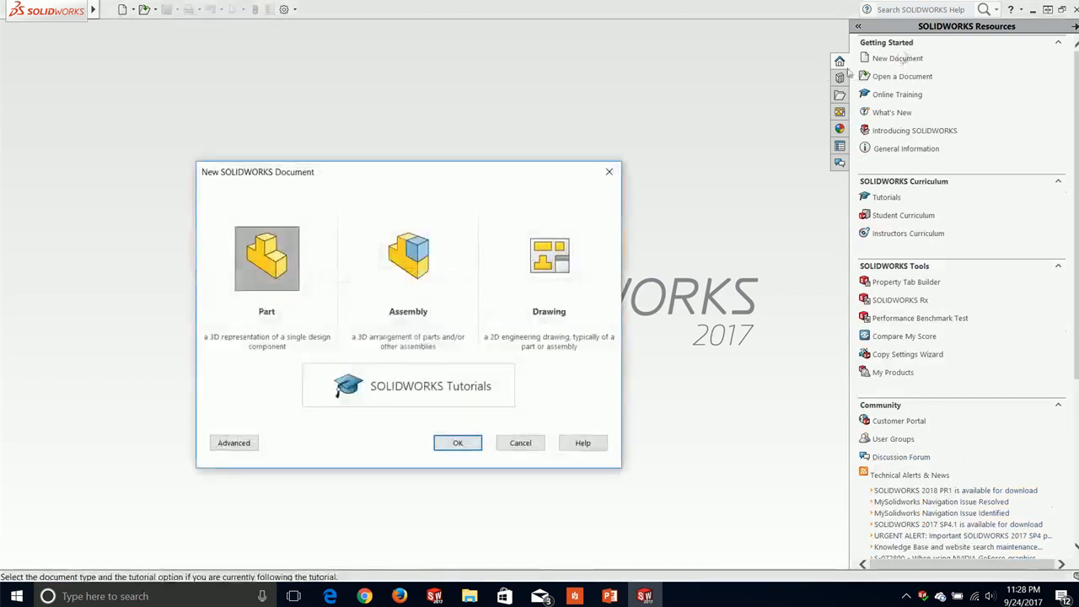
pyautogui.click(468, 444)
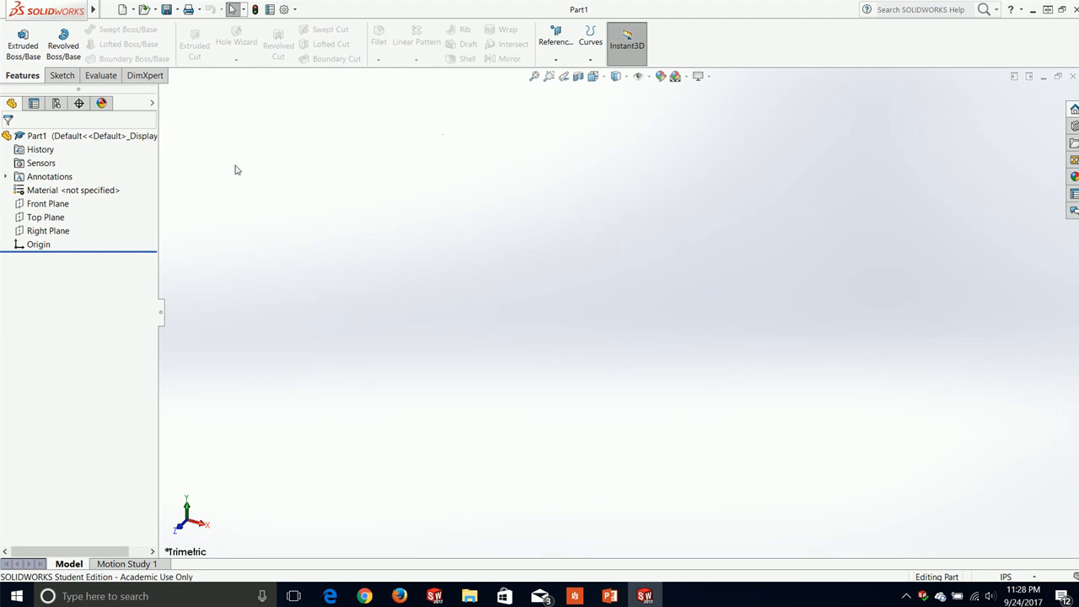
# Step: Sketch a circle about 6.32 in in diameter on the Top Plane, centered on the origin
pyautogui.click(61, 76)
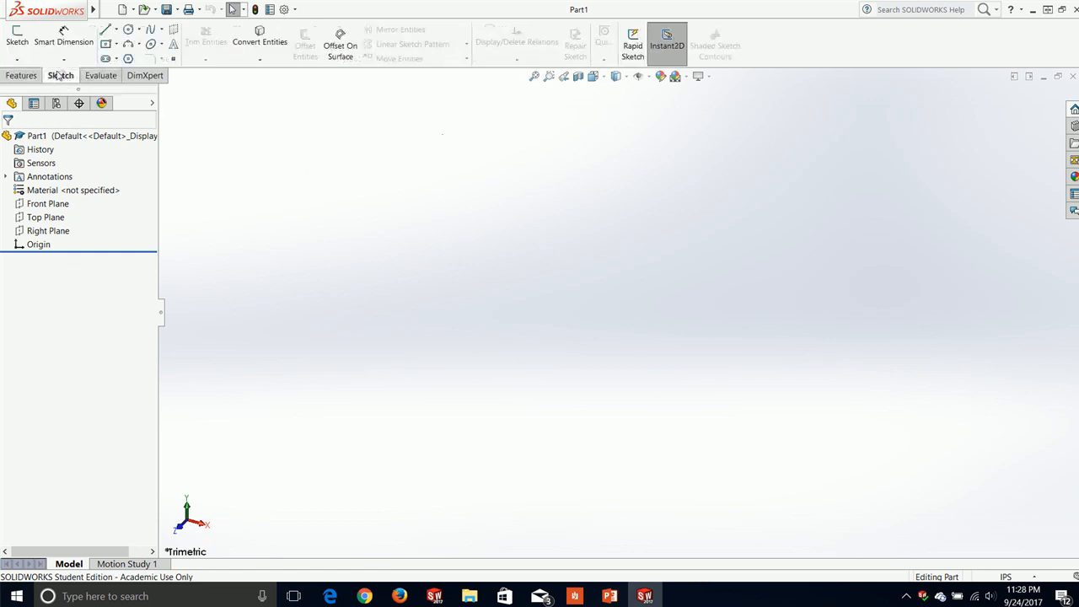
pyautogui.click(17, 38)
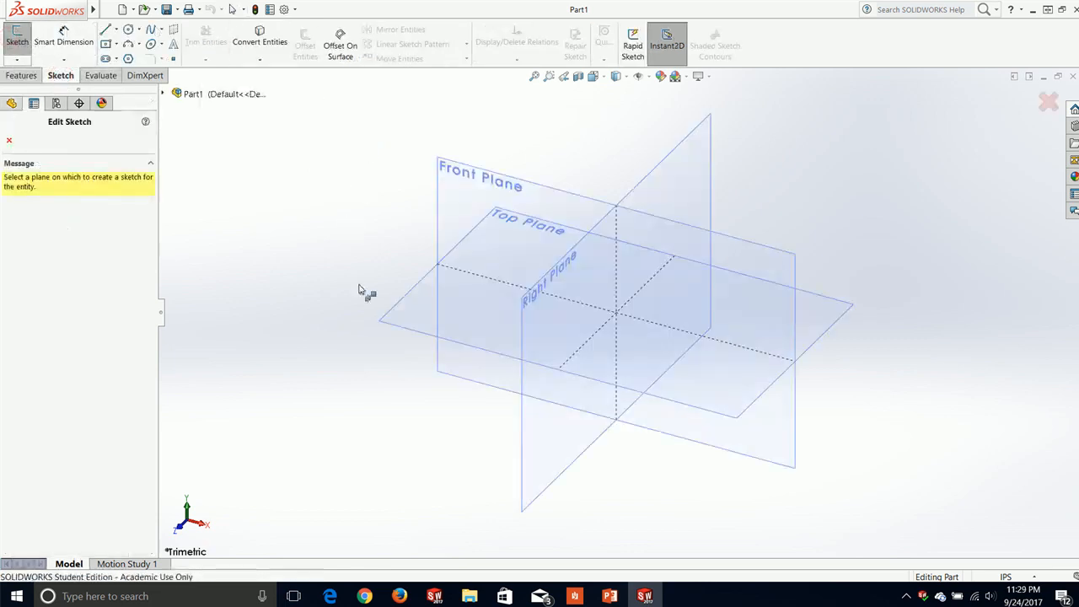
pyautogui.click(405, 329)
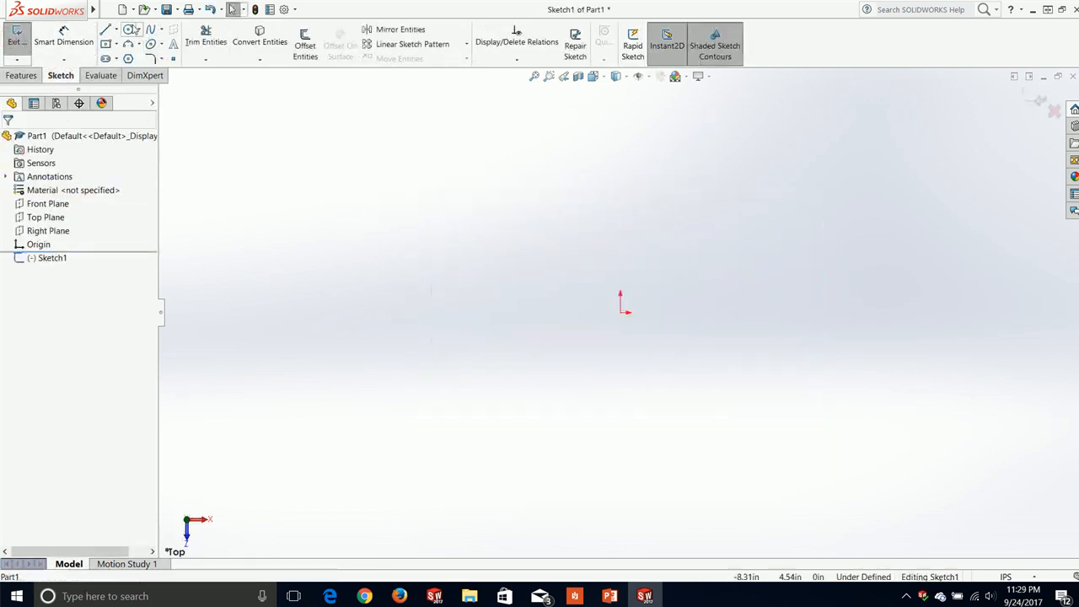
pyautogui.click(131, 30)
pyautogui.click(621, 312)
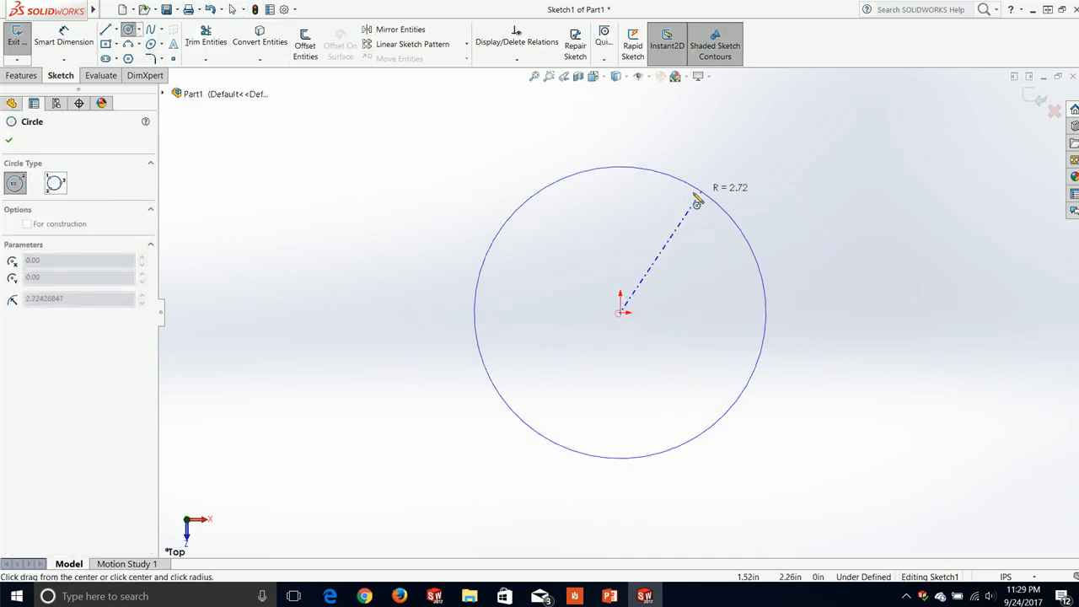
pyautogui.click(740, 192)
pyautogui.press('Escape')
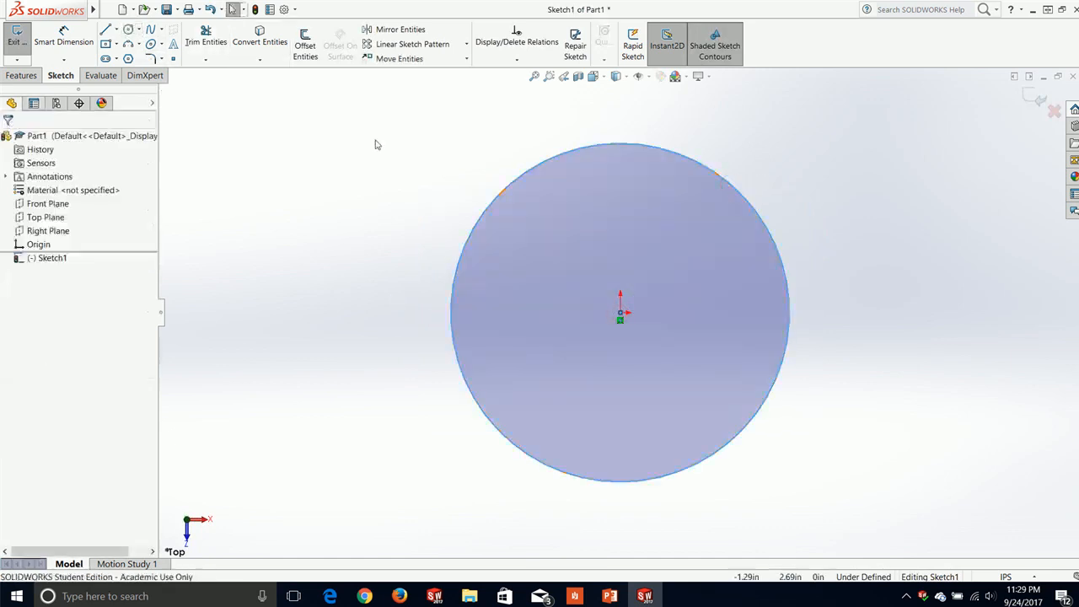
# Step: Dimension the circle's diameter to 5 in
pyautogui.click(63, 38)
pyautogui.click(550, 158)
pyautogui.click(597, 261)
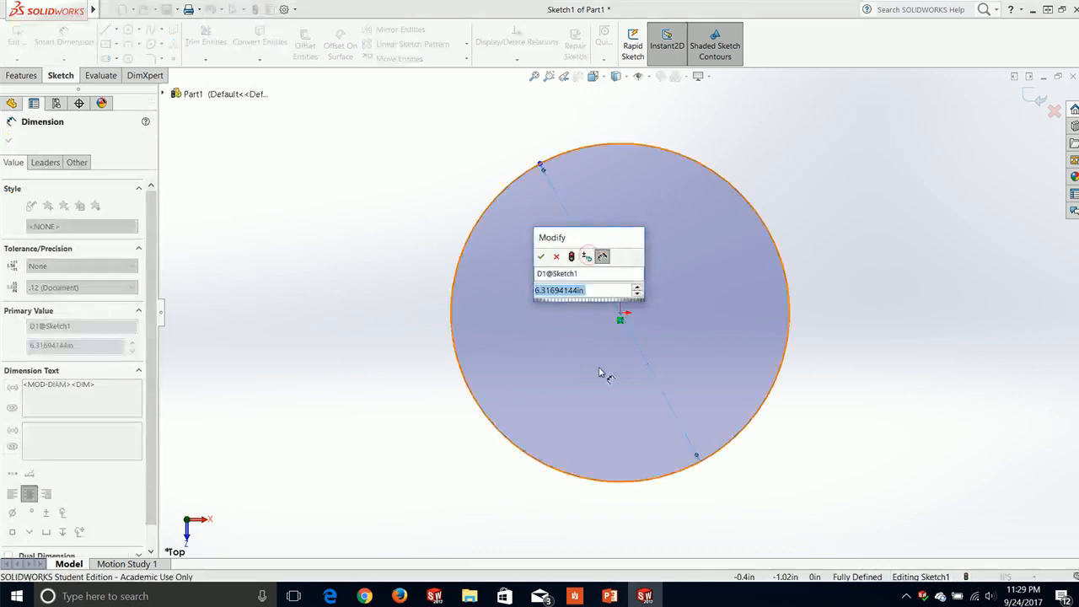
pyautogui.write('5')
pyautogui.press('Return')
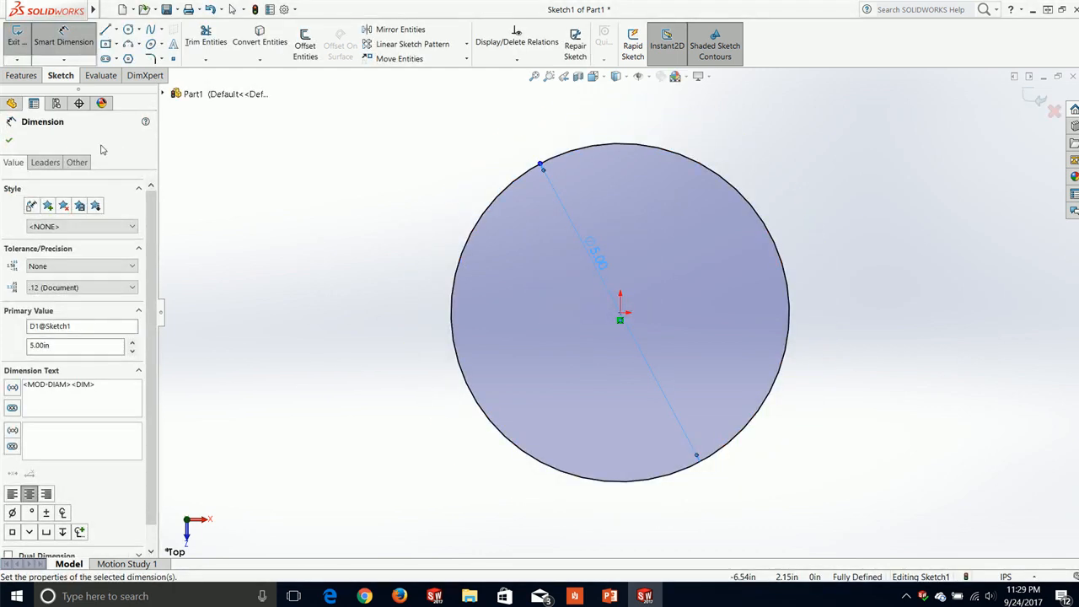
pyautogui.click(7, 137)
# Step: Try extruding the circle as a blind boss 5 in deep
pyautogui.click(21, 75)
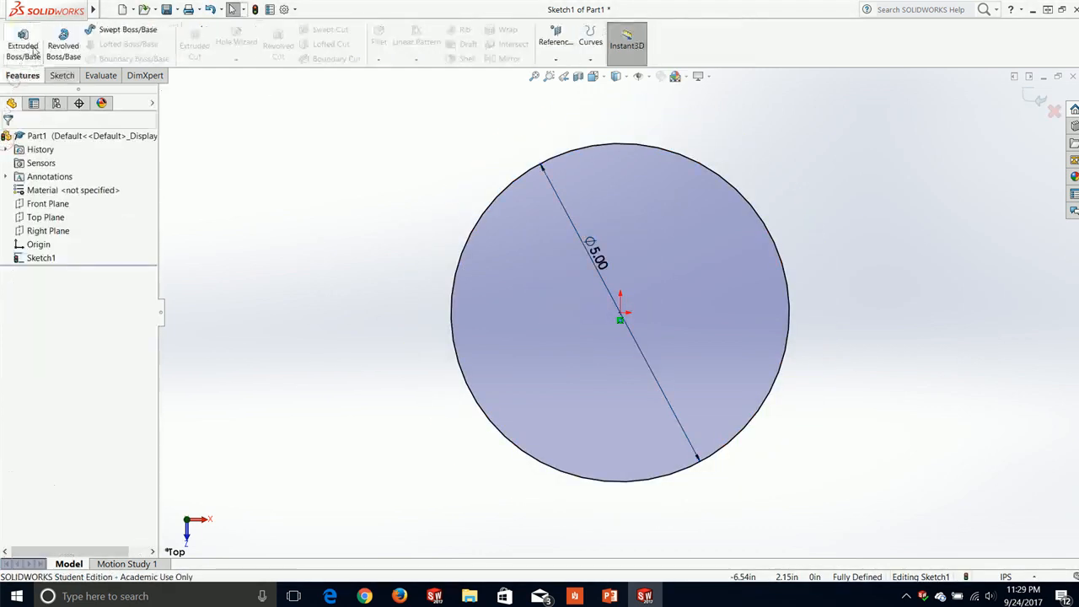
pyautogui.click(22, 42)
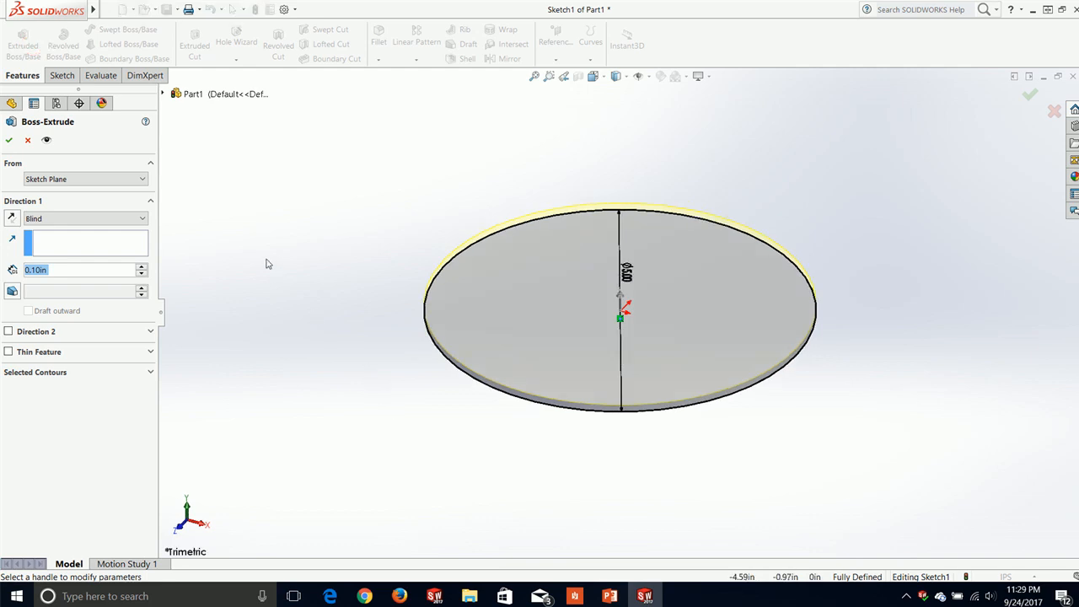
pyautogui.write('5.')
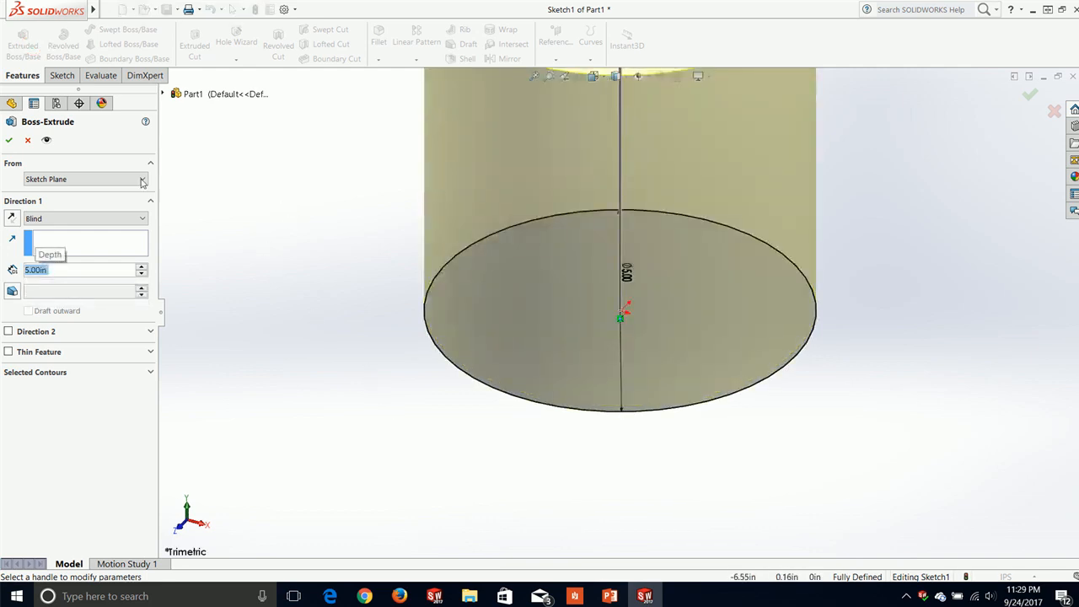
pyautogui.press('Return')
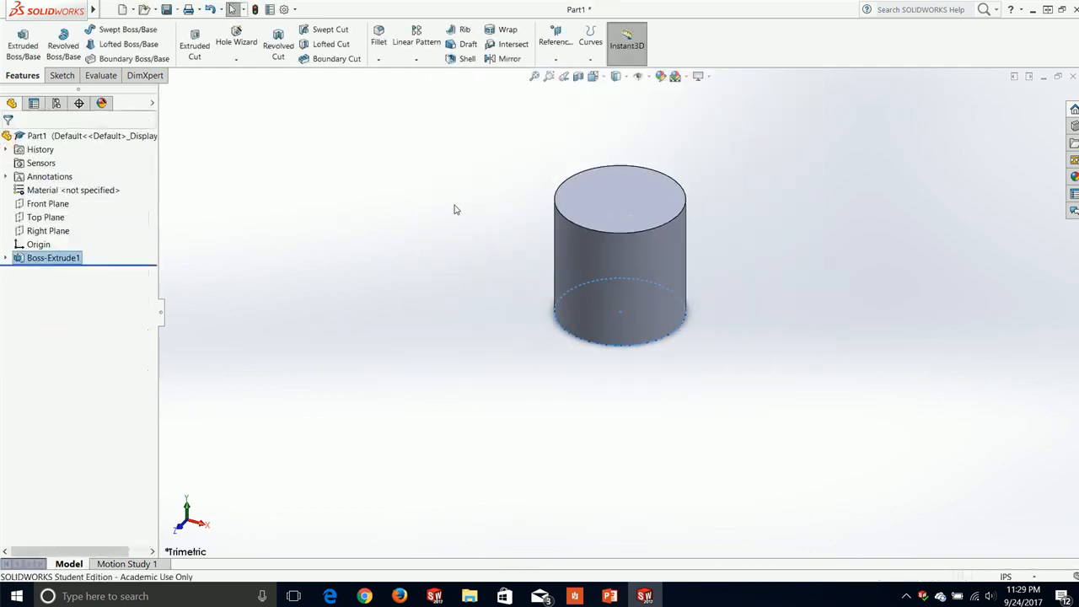
# Step: Leave the unused sketch command and undo the cylinder extrusion
pyautogui.click(62, 75)
pyautogui.click(16, 38)
pyautogui.click(1048, 101)
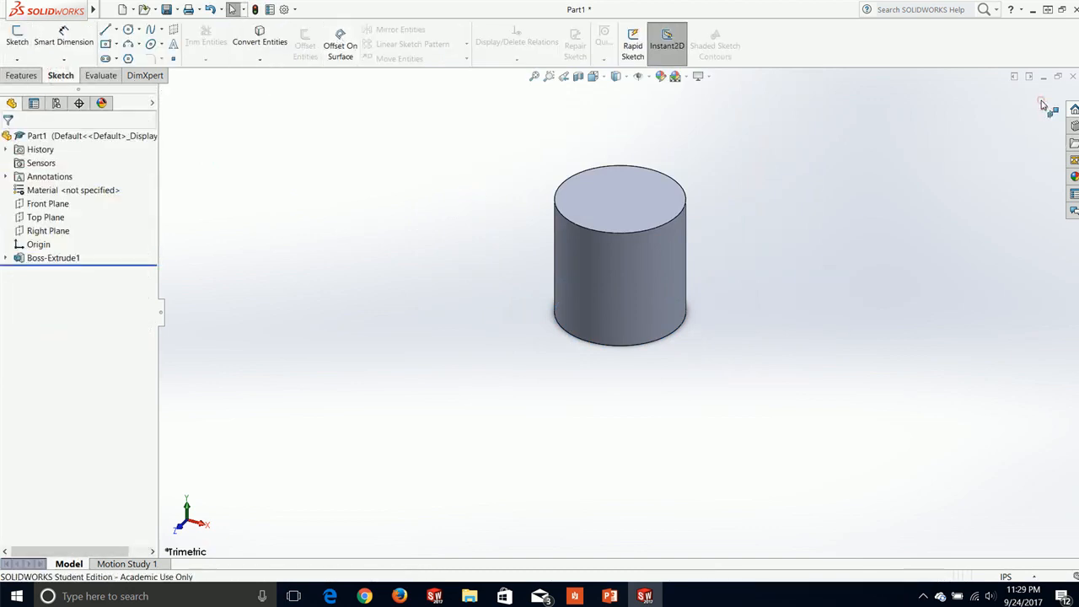
pyautogui.hotkey('ctrl', 'z')
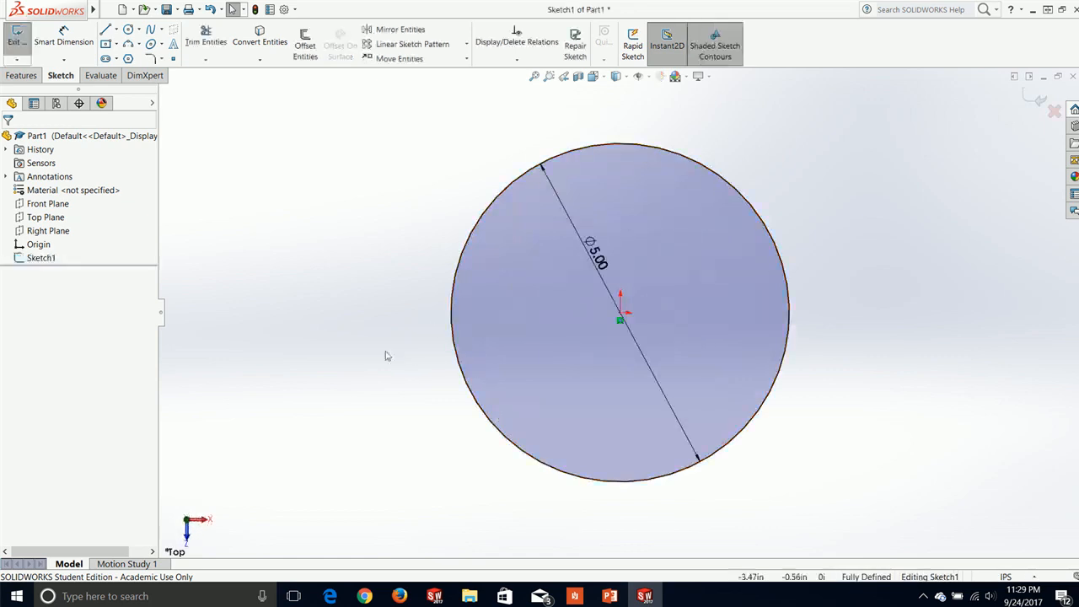
# Step: Exit the circle sketch and create a reference plane offset 5 in above the Top Plane
pyautogui.click(1034, 98)
pyautogui.moveTo(913, 414); pyautogui.dragTo(850, 322, button='middle')
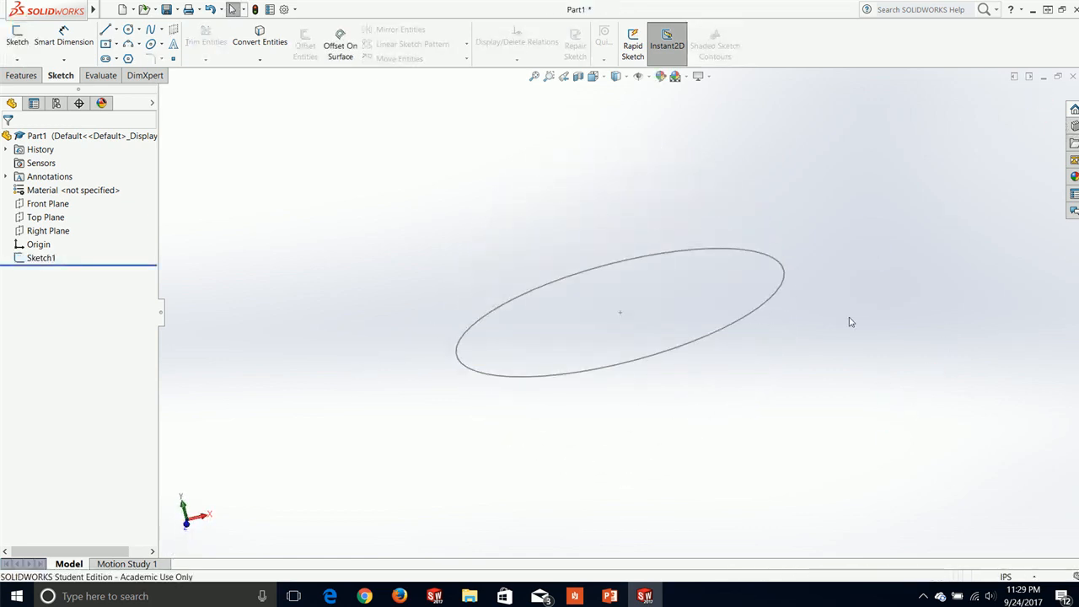
pyautogui.click(30, 79)
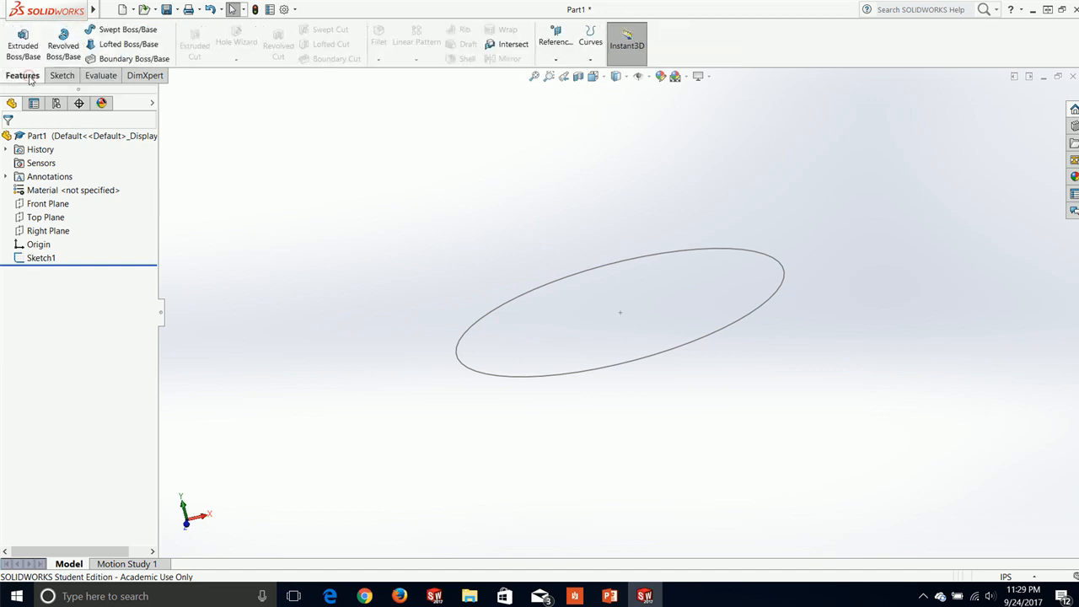
pyautogui.click(555, 30)
pyautogui.click(561, 75)
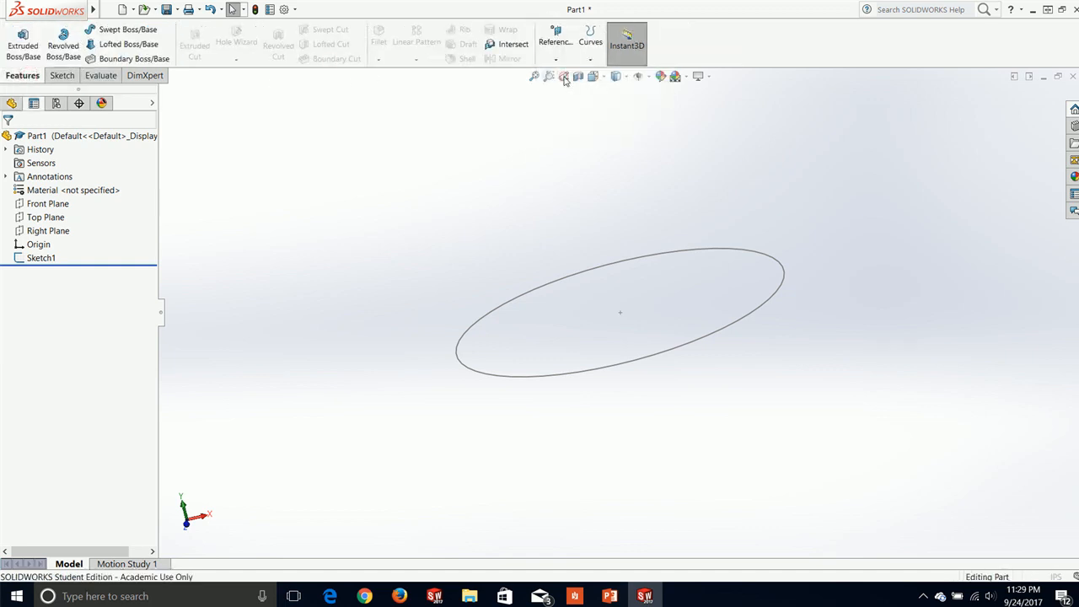
pyautogui.click(165, 94)
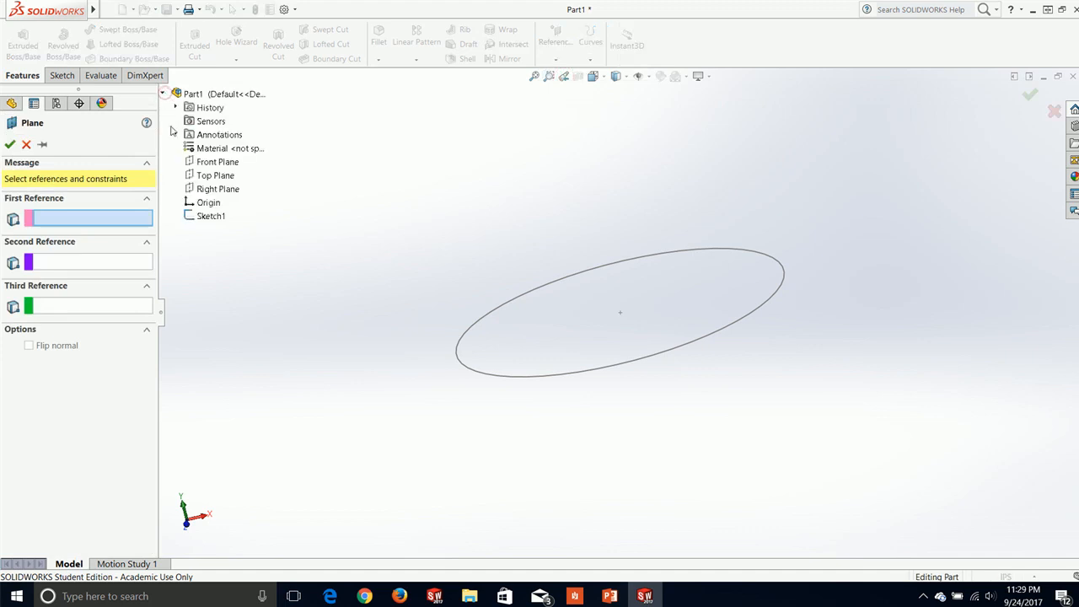
pyautogui.click(214, 176)
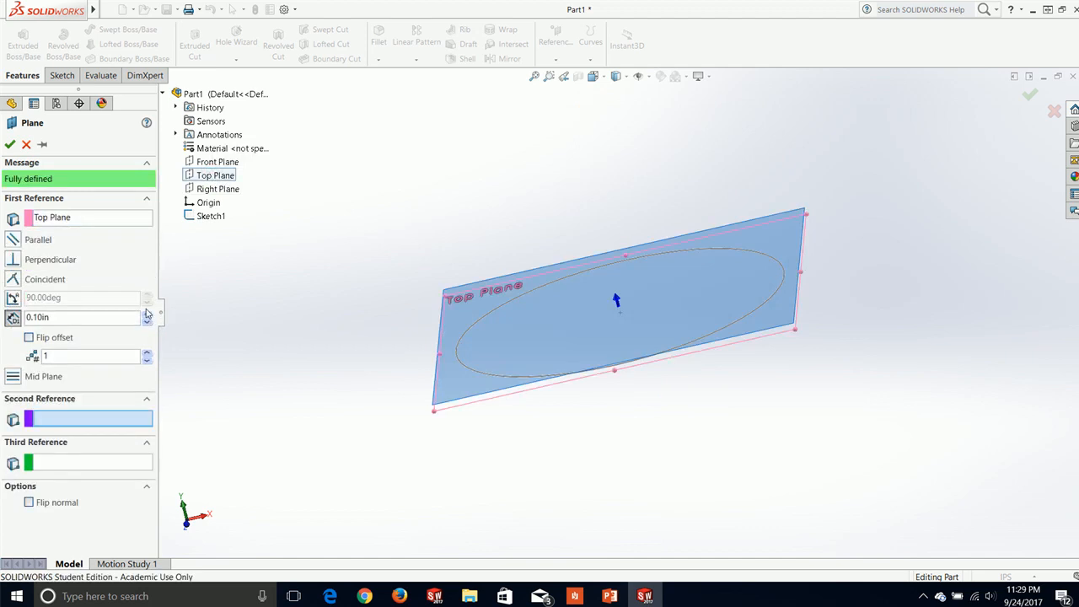
pyautogui.moveTo(150, 318); pyautogui.dragTo(146, 321)
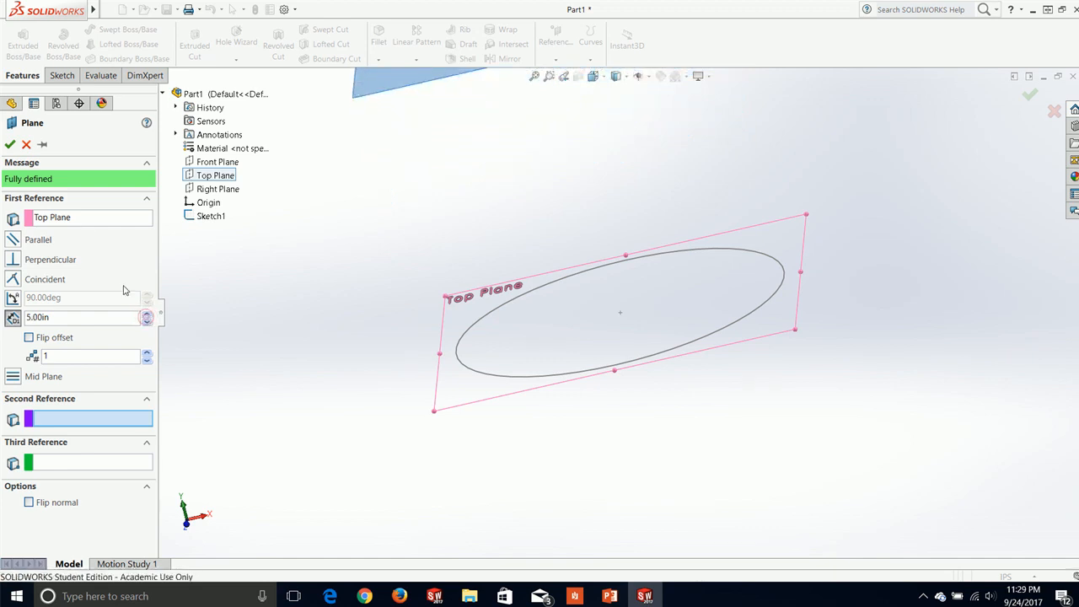
pyautogui.click(10, 144)
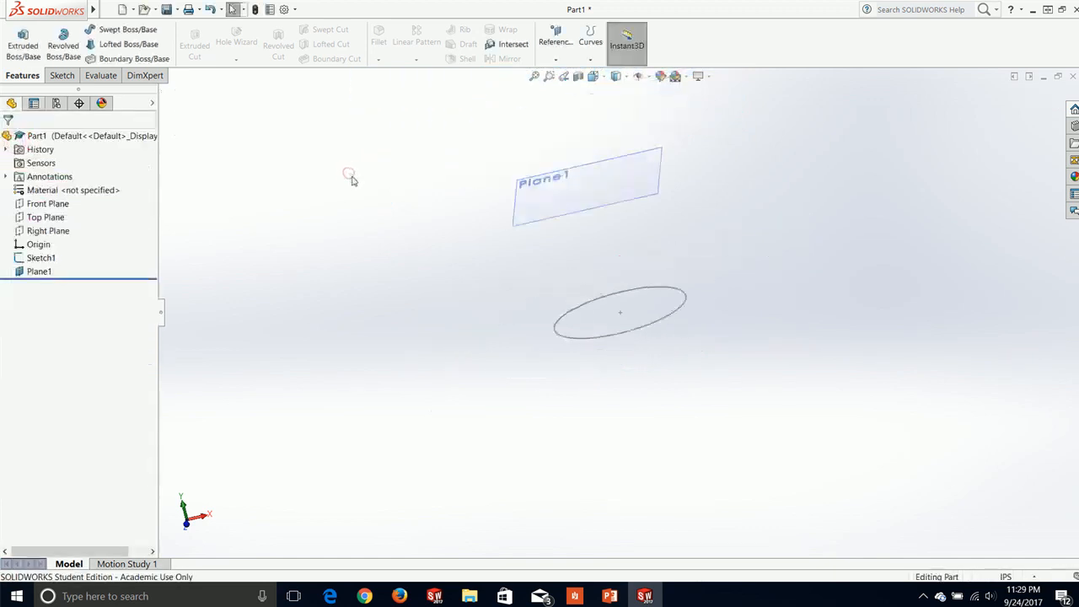
# Step: On the new offset plane, sketch a center rectangle about 8 by 5.75 in, centered on the origin
pyautogui.click(69, 78)
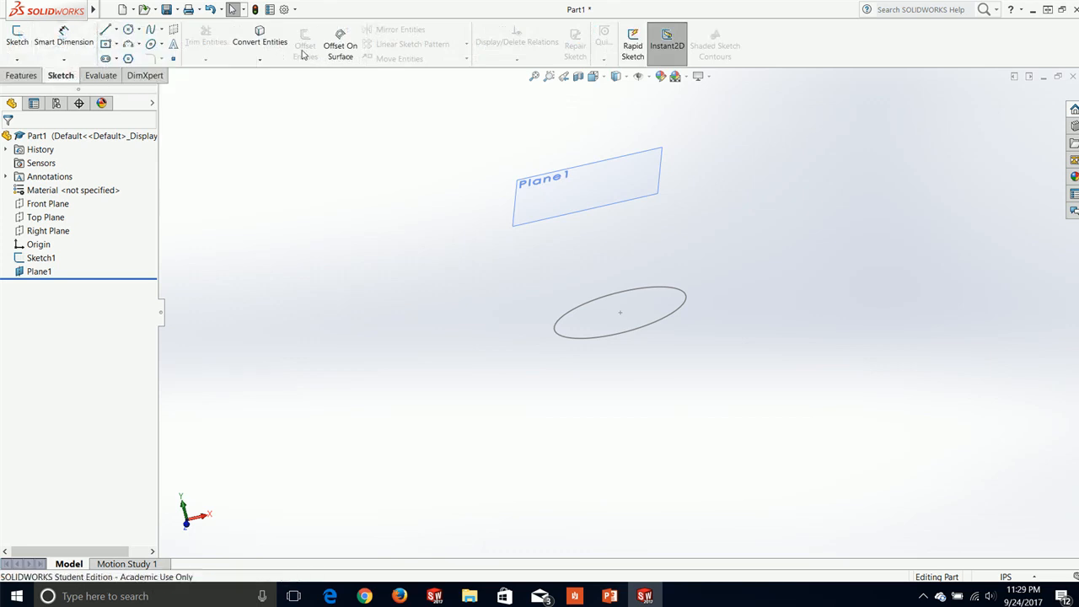
pyautogui.click(17, 38)
pyautogui.click(571, 177)
pyautogui.press('space')
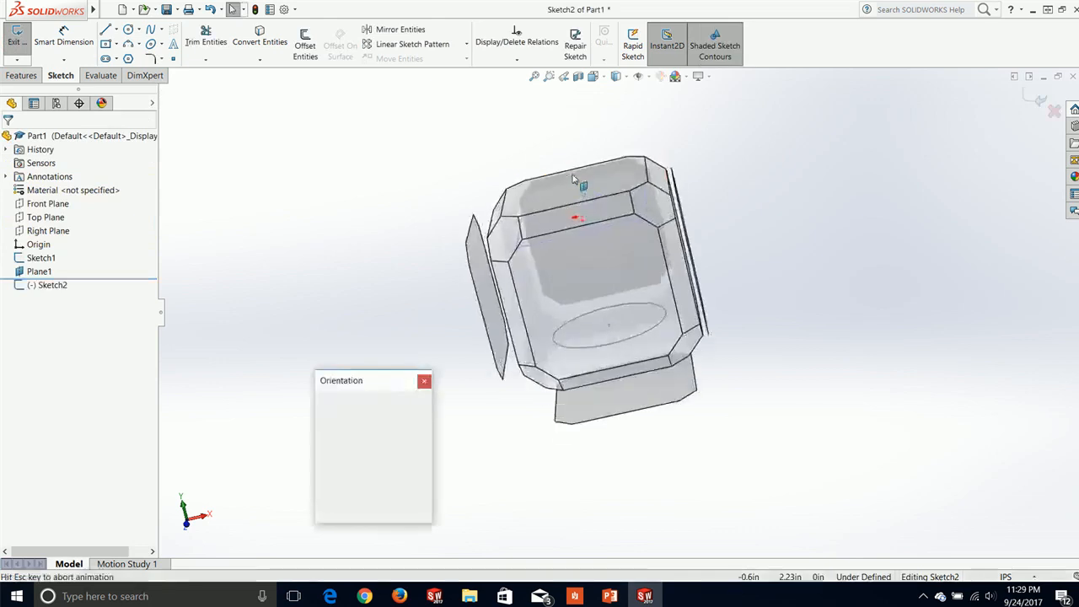
pyautogui.click(424, 452)
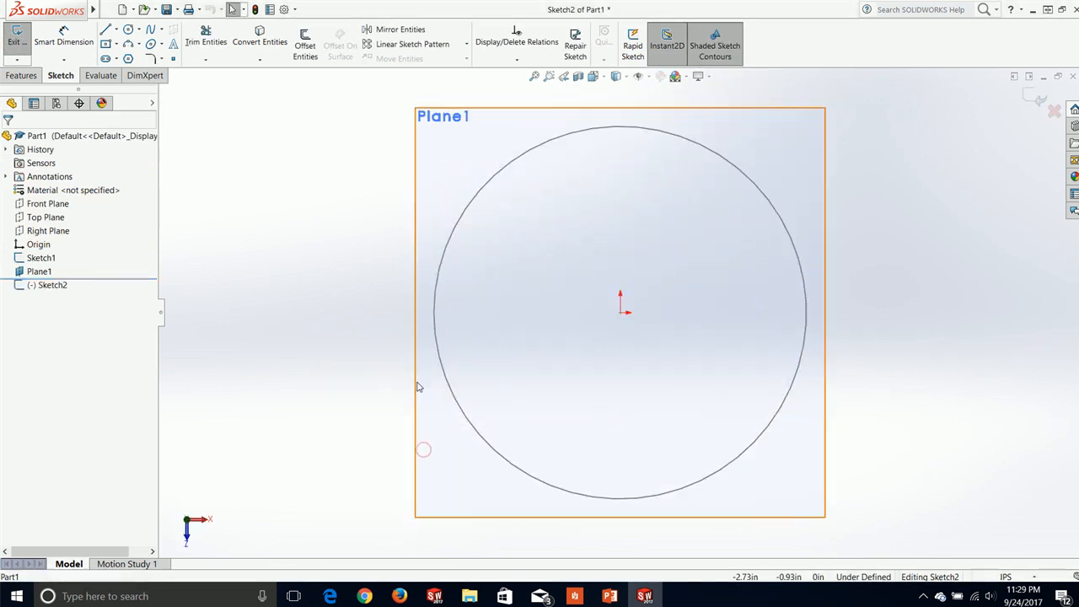
pyautogui.click(105, 44)
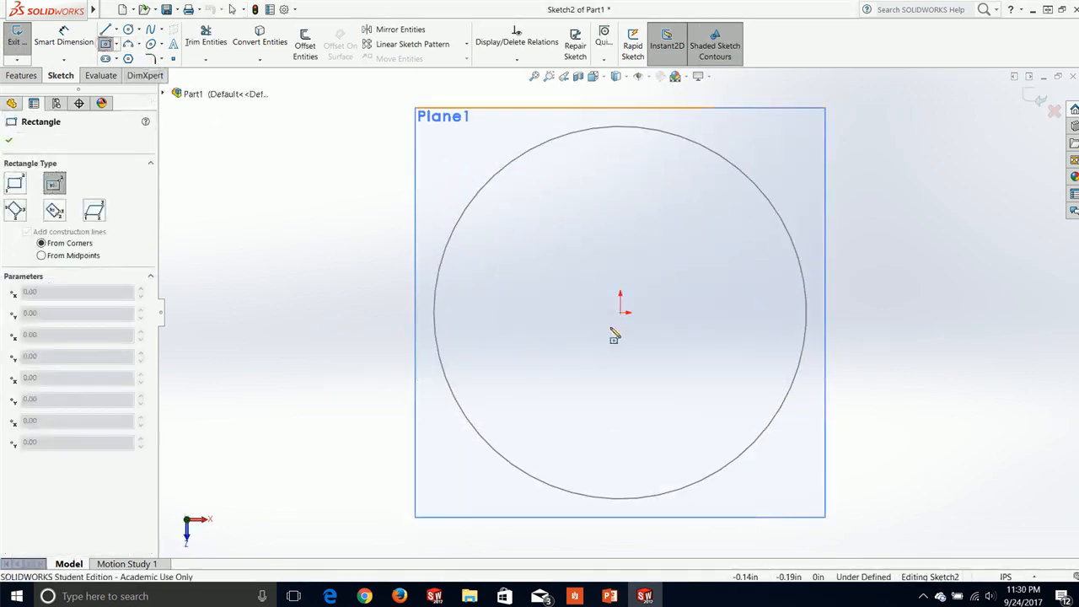
pyautogui.click(621, 312)
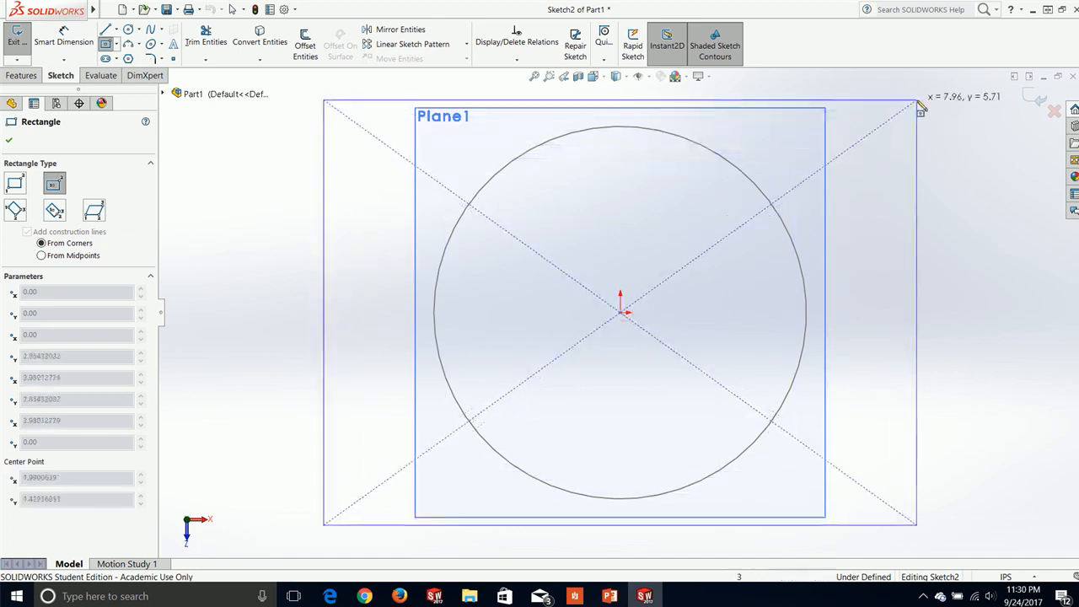
pyautogui.click(918, 99)
pyautogui.press('Escape')
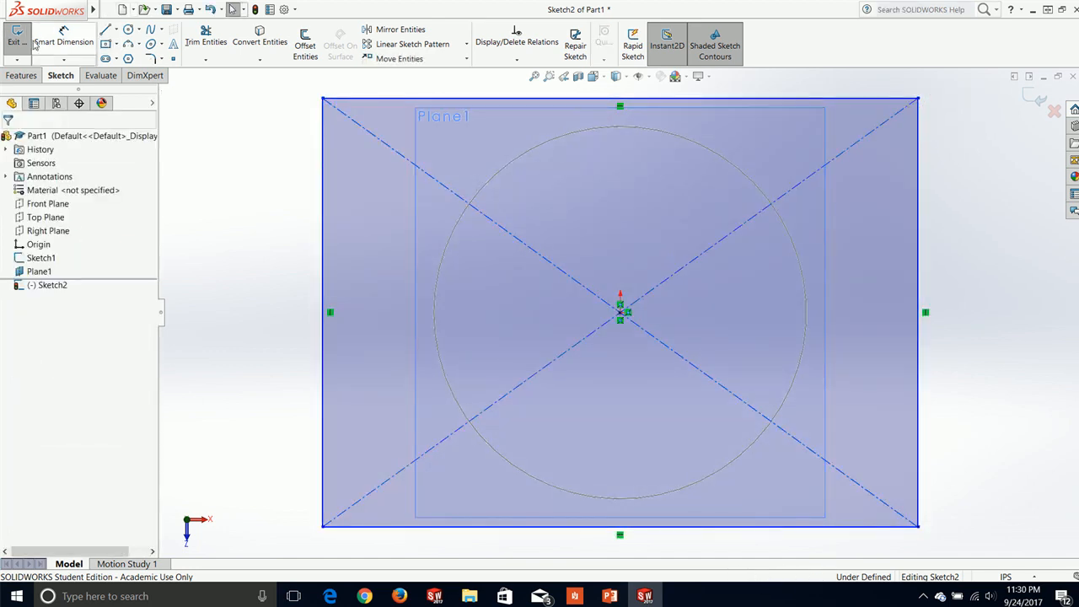
# Step: Dimension the rectangle's height and width to 5 in each
pyautogui.click(64, 38)
pyautogui.click(922, 457)
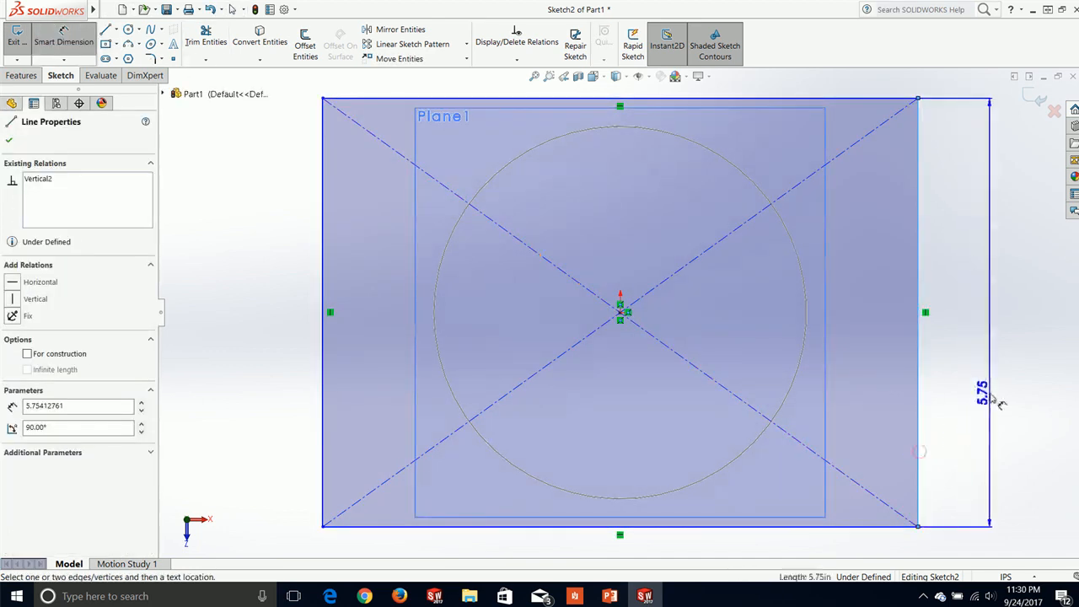
pyautogui.click(993, 396)
pyautogui.write('5.')
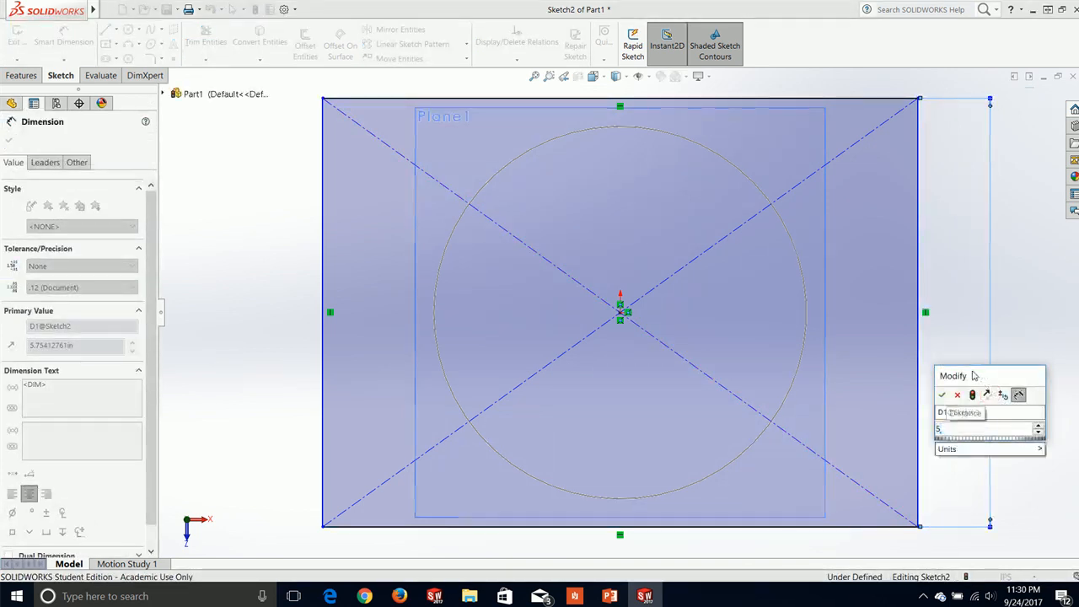
pyautogui.press('Return')
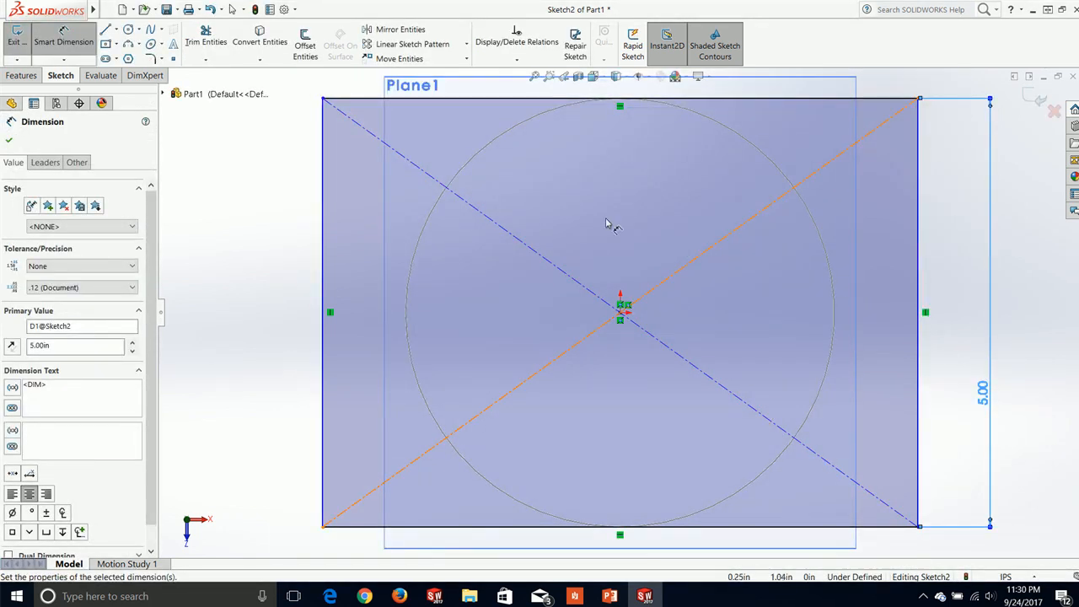
pyautogui.click(434, 99)
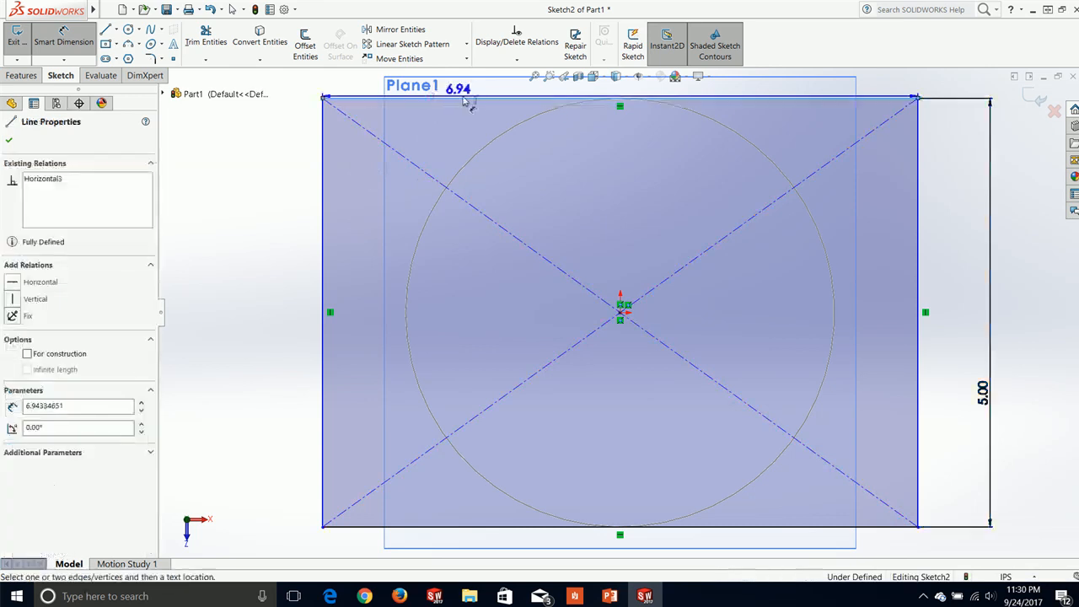
pyautogui.click(477, 93)
pyautogui.write('5')
pyautogui.press('Return')
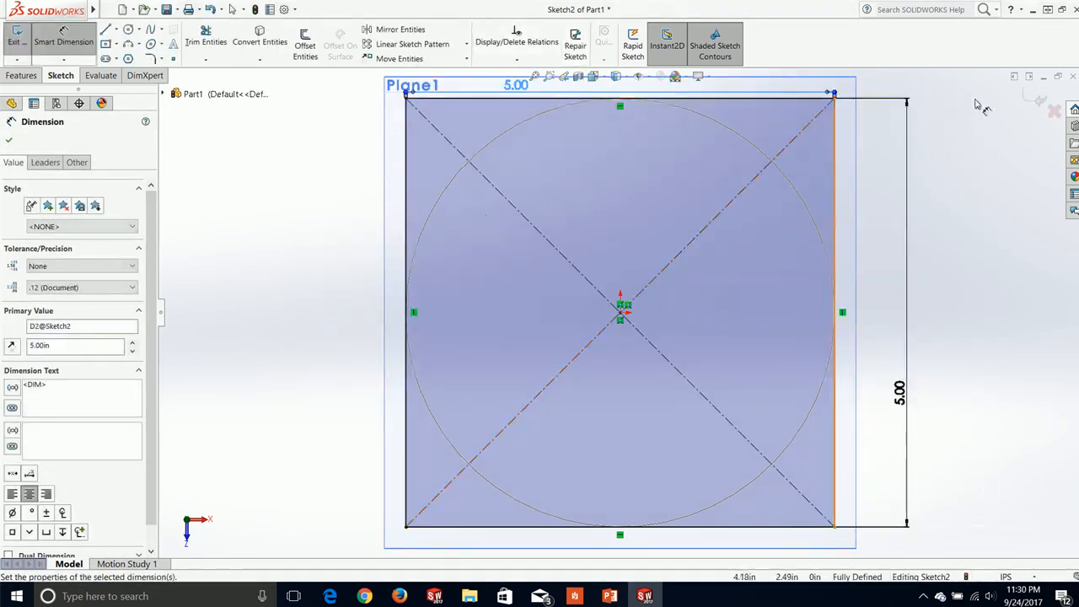
# Step: Exit the square's sketch and start a Lofted Boss/Base with the circle and the square as its profiles
pyautogui.click(1036, 99)
pyautogui.click(1037, 100)
pyautogui.moveTo(983, 239); pyautogui.dragTo(775, 210, button='middle')
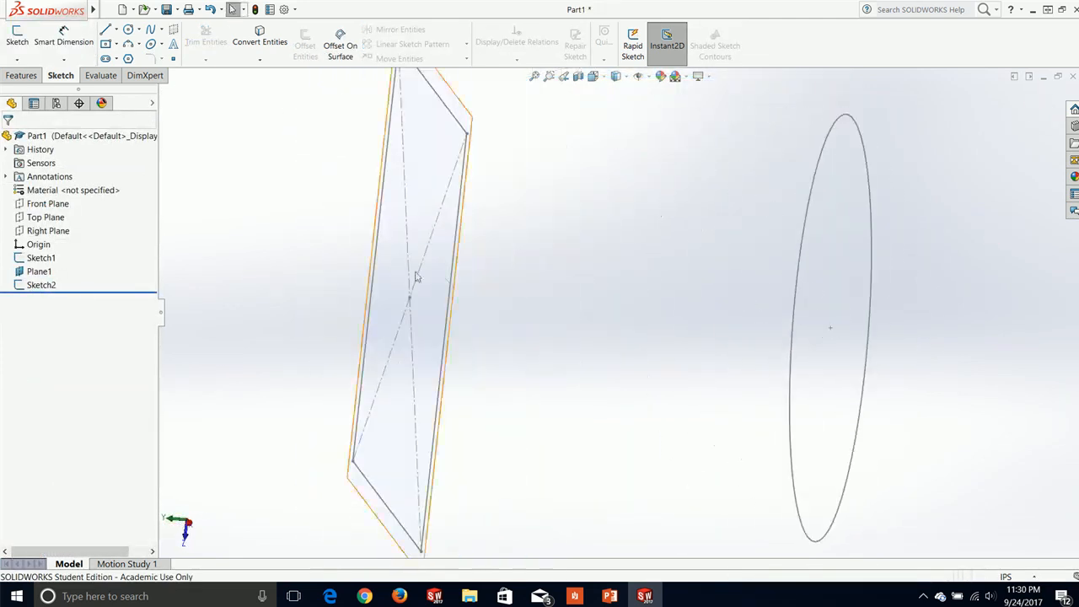
pyautogui.click(22, 75)
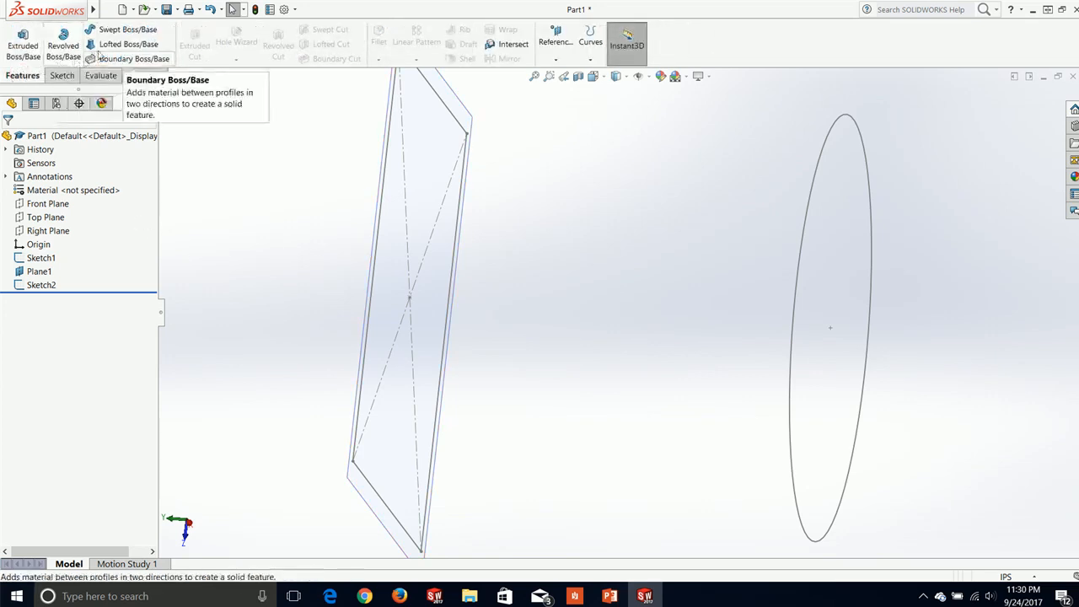
pyautogui.click(116, 48)
pyautogui.moveTo(195, 166)
pyautogui.mouseDown(button='middle')
pyautogui.moveTo(262, 309)
pyautogui.moveTo(193, 261)
pyautogui.moveTo(155, 279)
pyautogui.moveTo(199, 274)
pyautogui.mouseUp(button='middle')
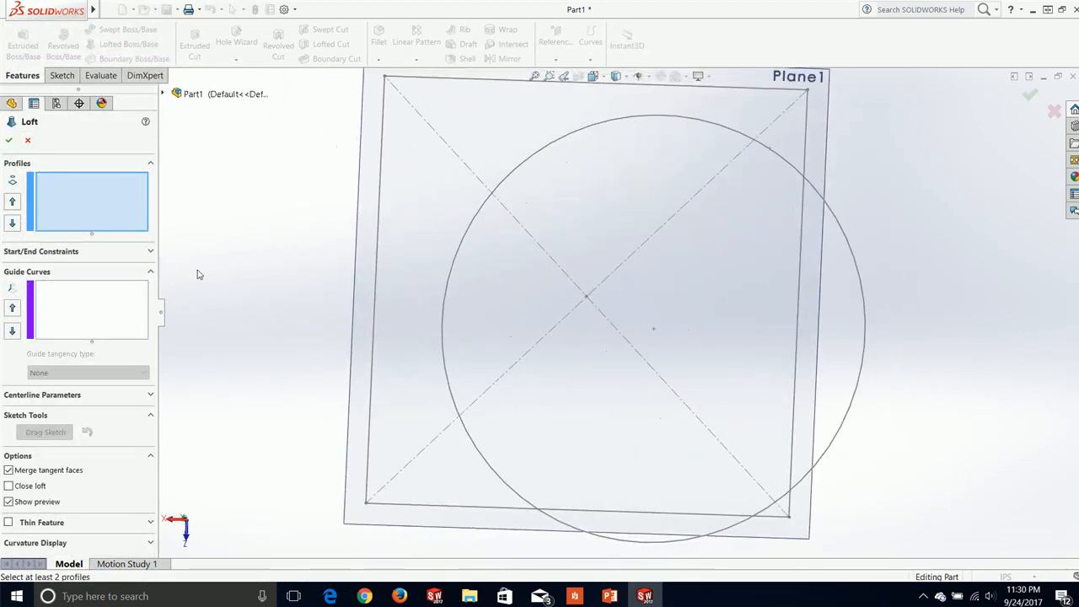
pyautogui.click(448, 379)
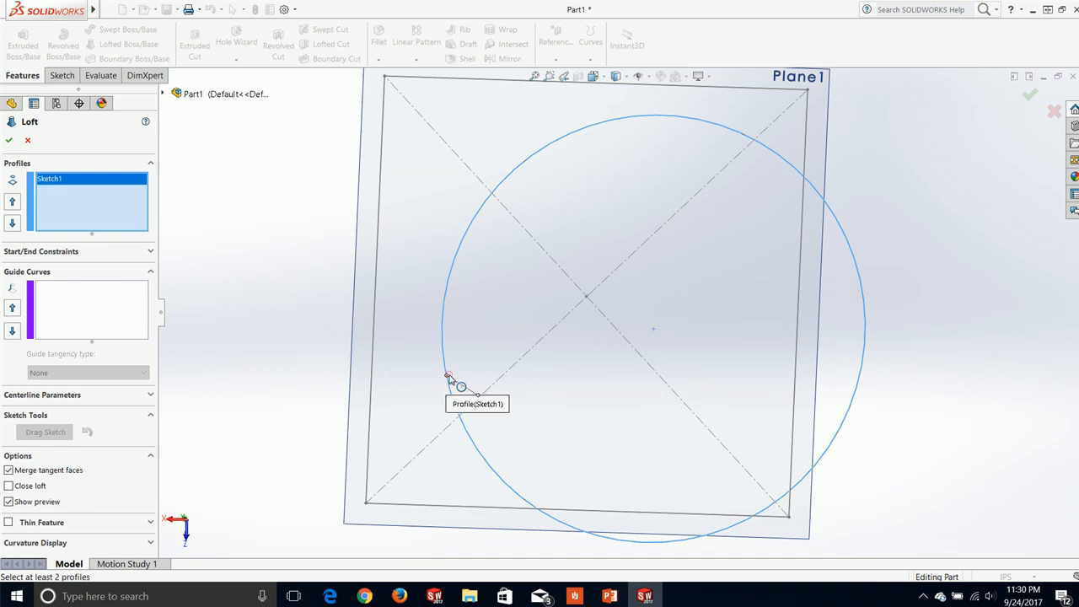
pyautogui.click(378, 258)
# Step: Check the loft preview from several angles and accept the loft
pyautogui.moveTo(420, 297)
pyautogui.mouseDown(button='middle')
pyautogui.moveTo(407, 296)
pyautogui.moveTo(392, 254)
pyautogui.moveTo(439, 128)
pyautogui.moveTo(455, 119)
pyautogui.mouseUp(button='middle')
pyautogui.scroll(-2, 471, 237)
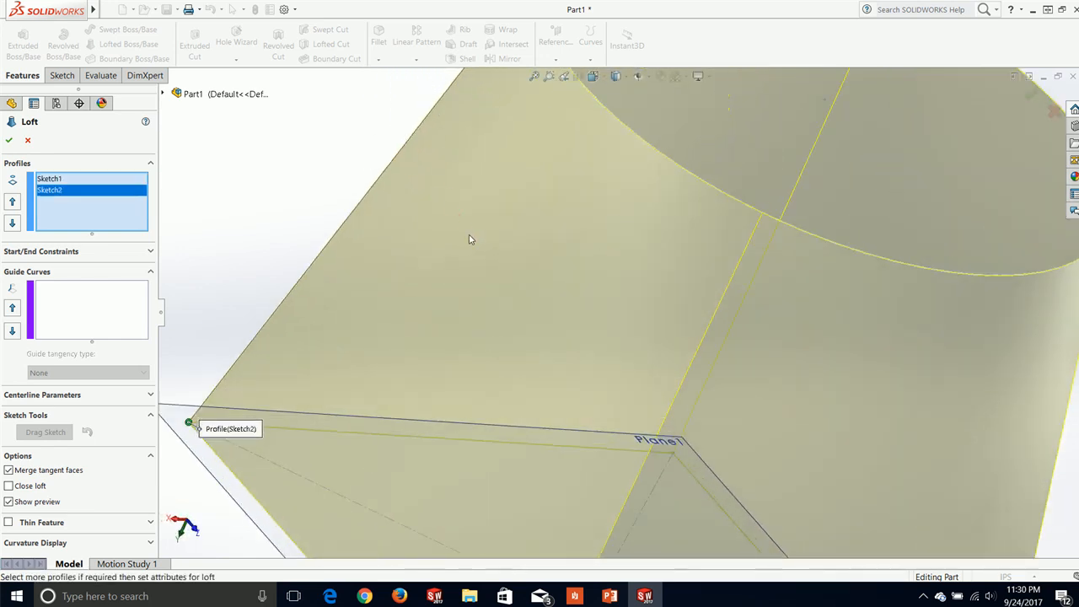
pyautogui.scroll(4, 471, 239)
pyautogui.moveTo(473, 242); pyautogui.dragTo(531, 194, button='middle')
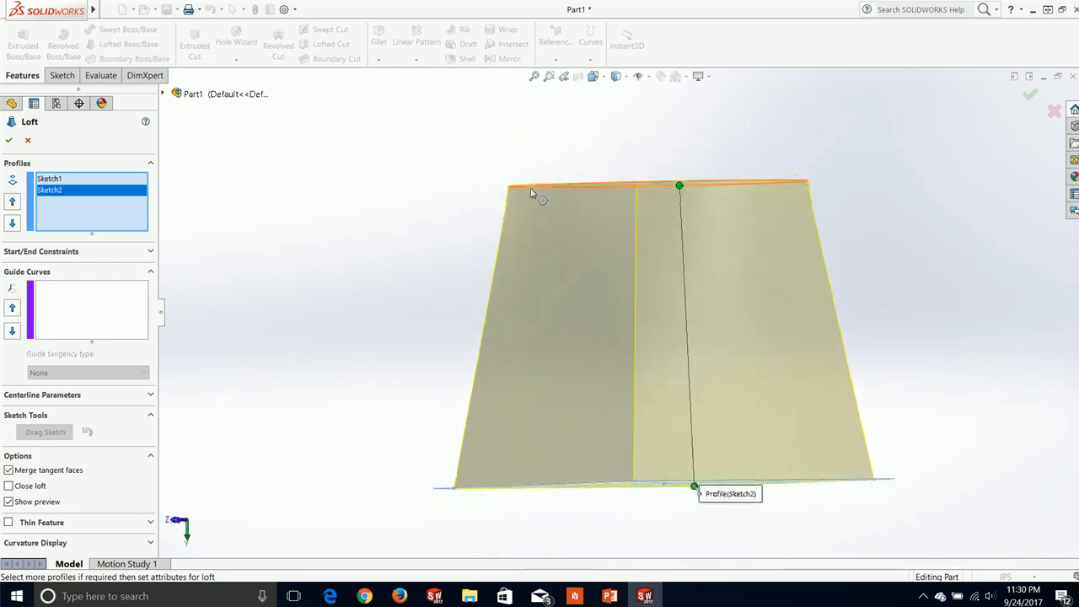
pyautogui.click(8, 140)
pyautogui.moveTo(298, 183); pyautogui.dragTo(483, 540, button='middle')
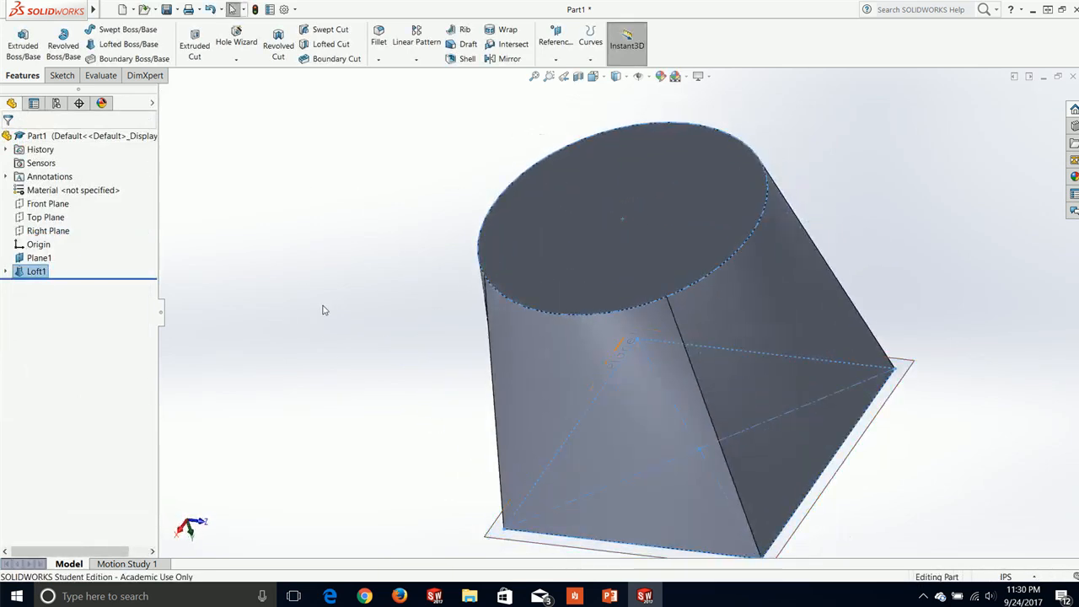
pyautogui.moveTo(335, 290); pyautogui.dragTo(379, 365, button='middle')
# Step: Open the loft feature for editing and view its profiles normal to the square's plane
pyautogui.rightClick(36, 272)
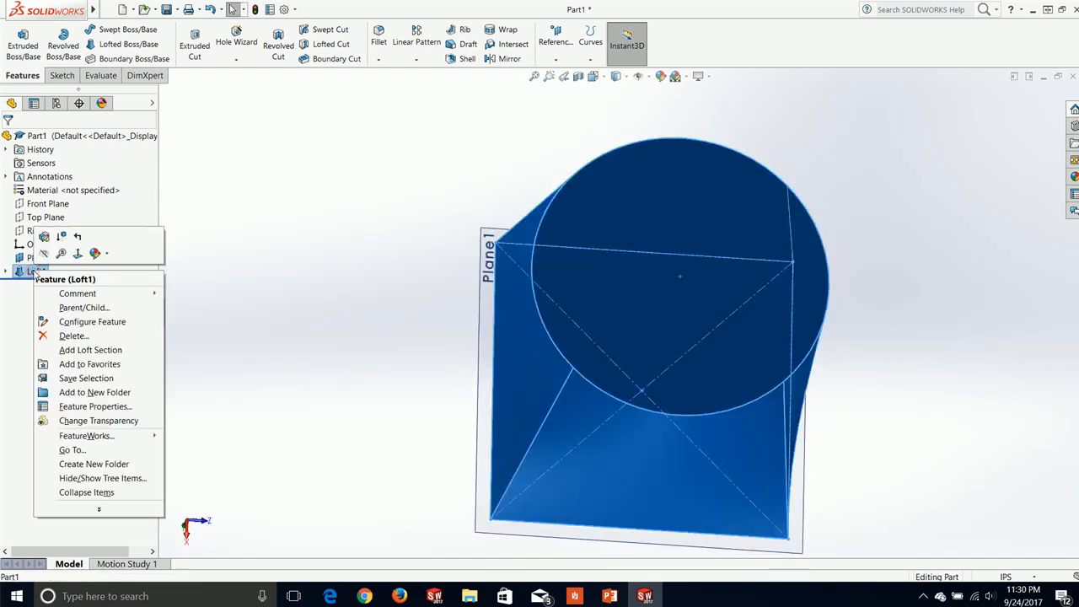
pyautogui.click(43, 240)
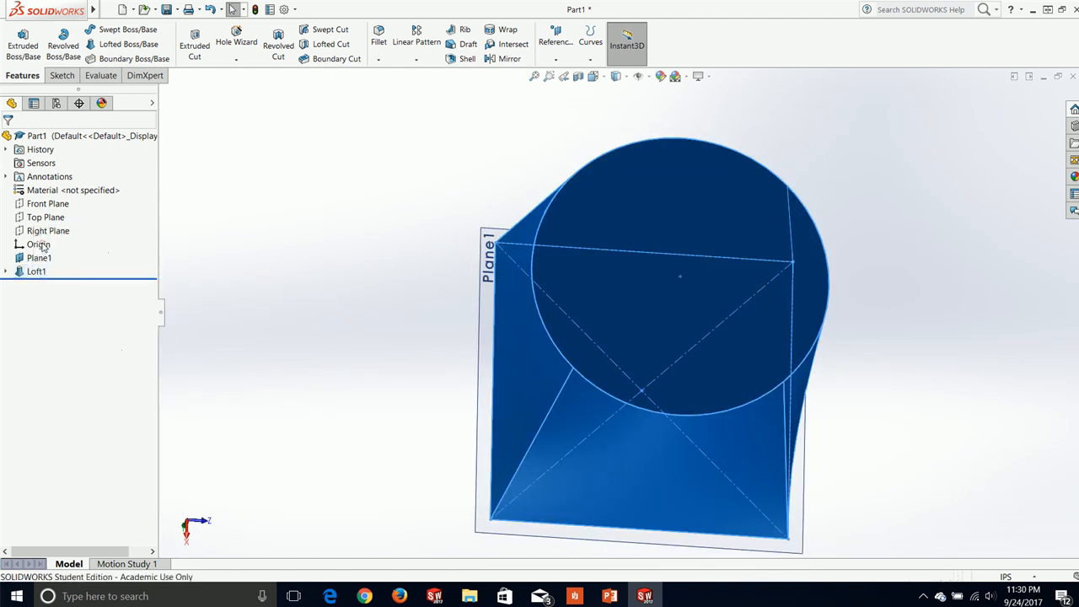
pyautogui.press('space')
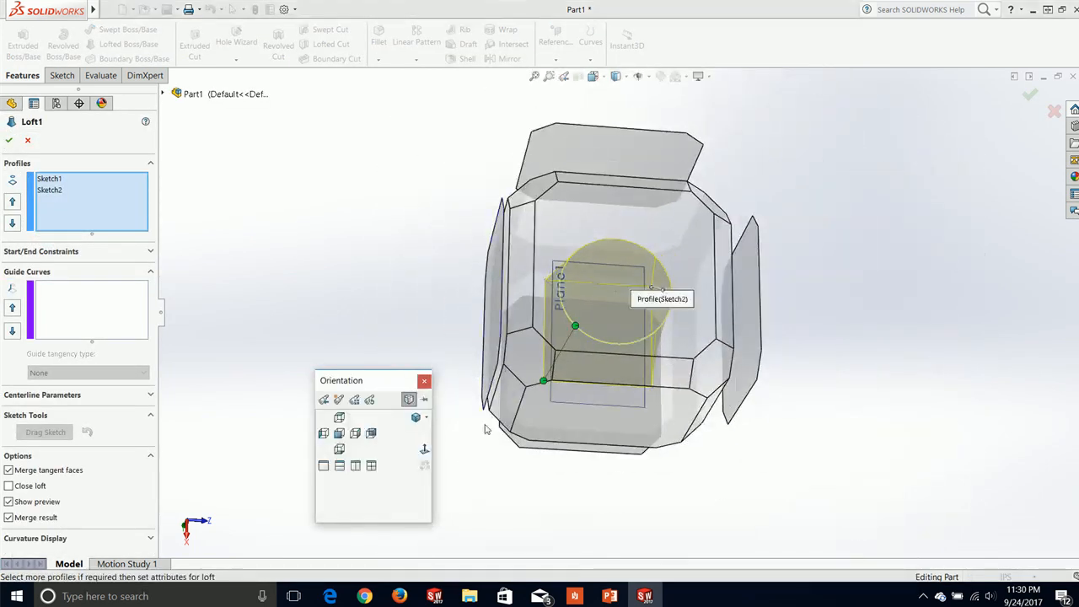
pyautogui.click(424, 451)
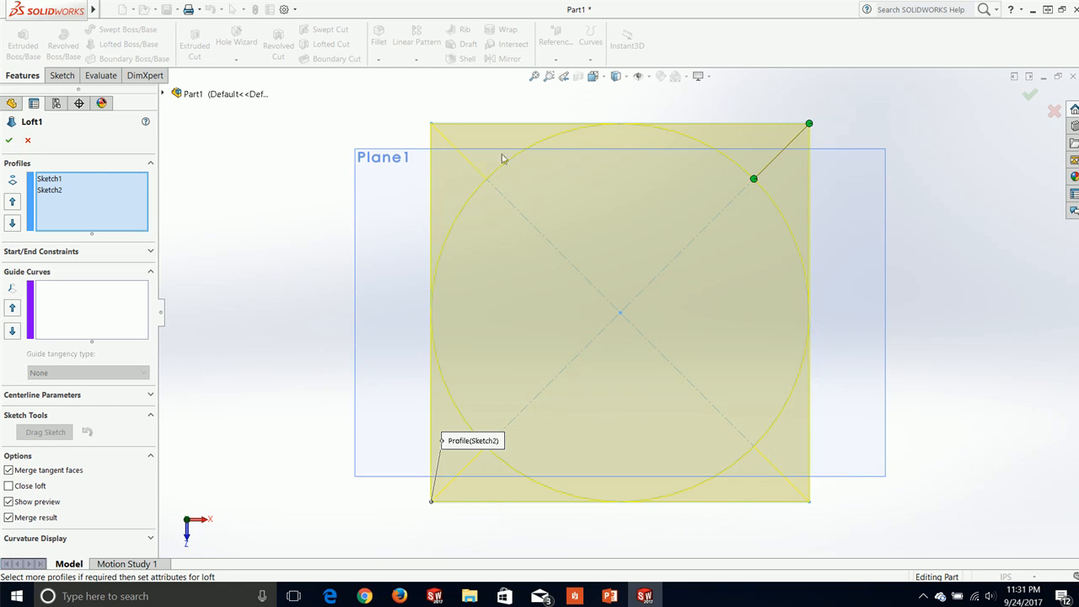
pyautogui.moveTo(638, 108); pyautogui.dragTo(786, 146, button='middle')
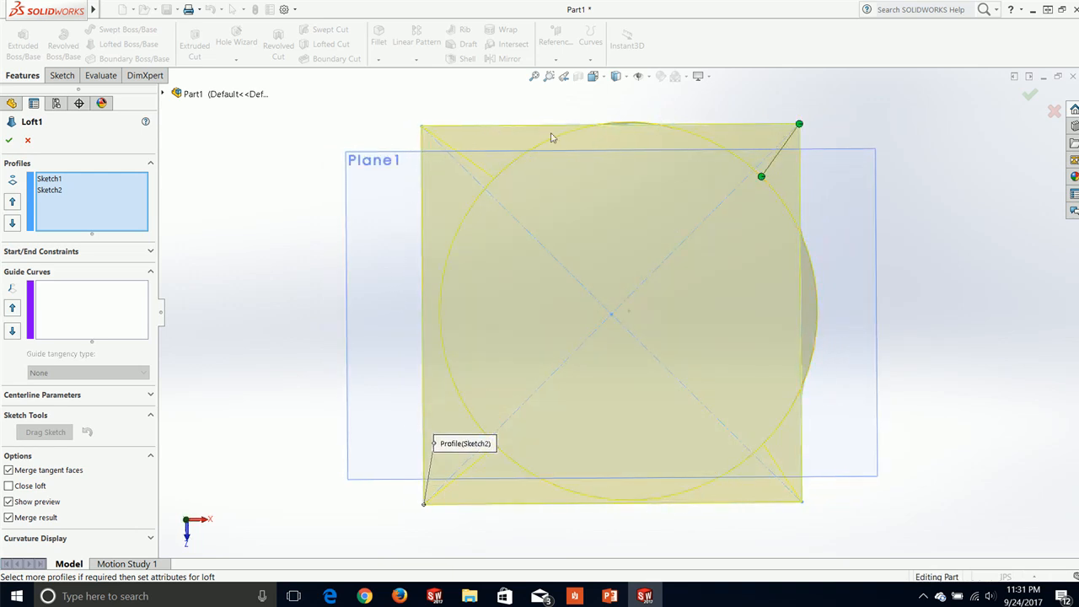
pyautogui.moveTo(795, 145); pyautogui.dragTo(784, 172, button='middle')
pyautogui.press('space')
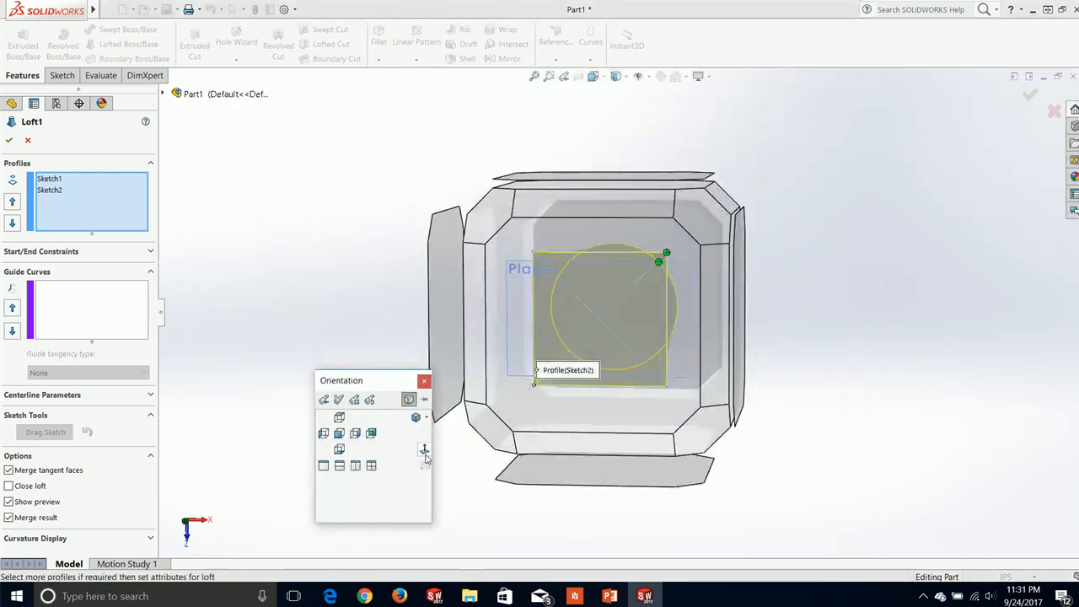
pyautogui.click(425, 455)
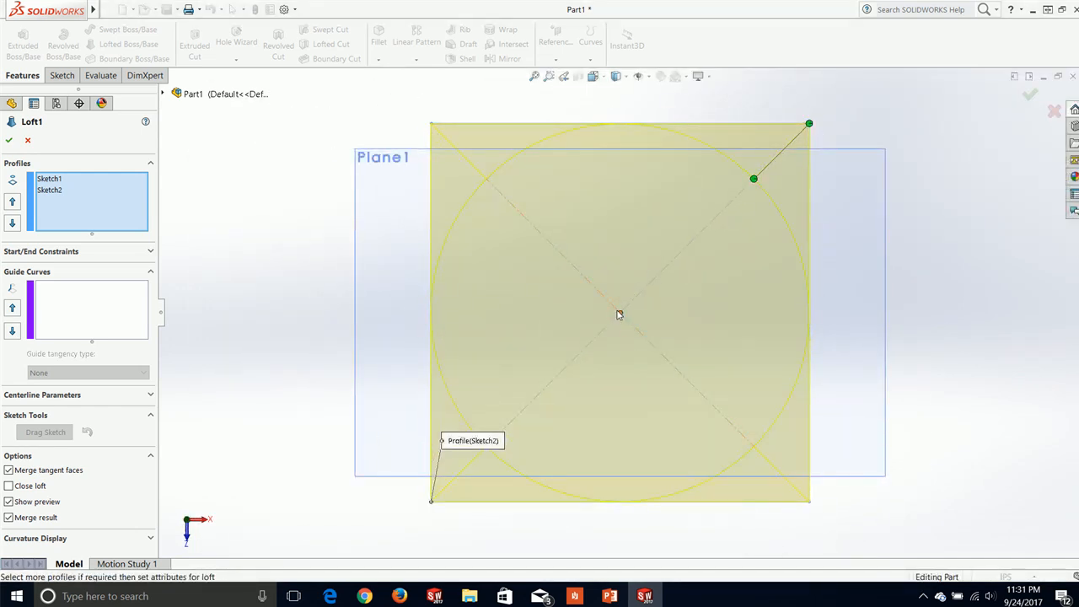
# Step: Try moving the circle's connector point off the square's diagonal, near the circle's side quadrant, and inspect the preview
pyautogui.moveTo(754, 180); pyautogui.dragTo(810, 329)
pyautogui.moveTo(855, 215); pyautogui.dragTo(830, 339, button='middle')
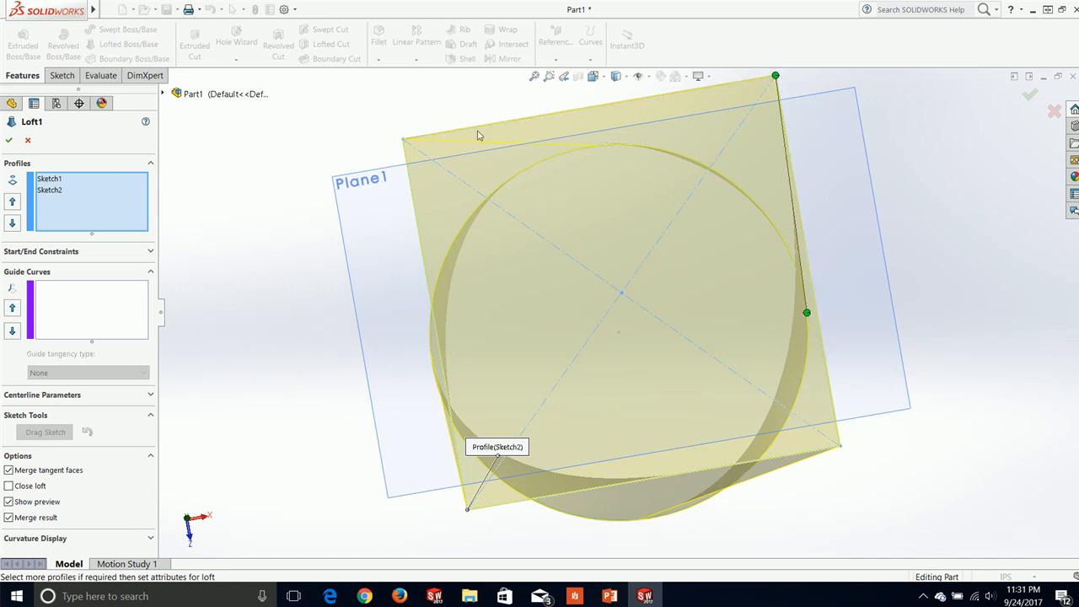
pyautogui.press('space')
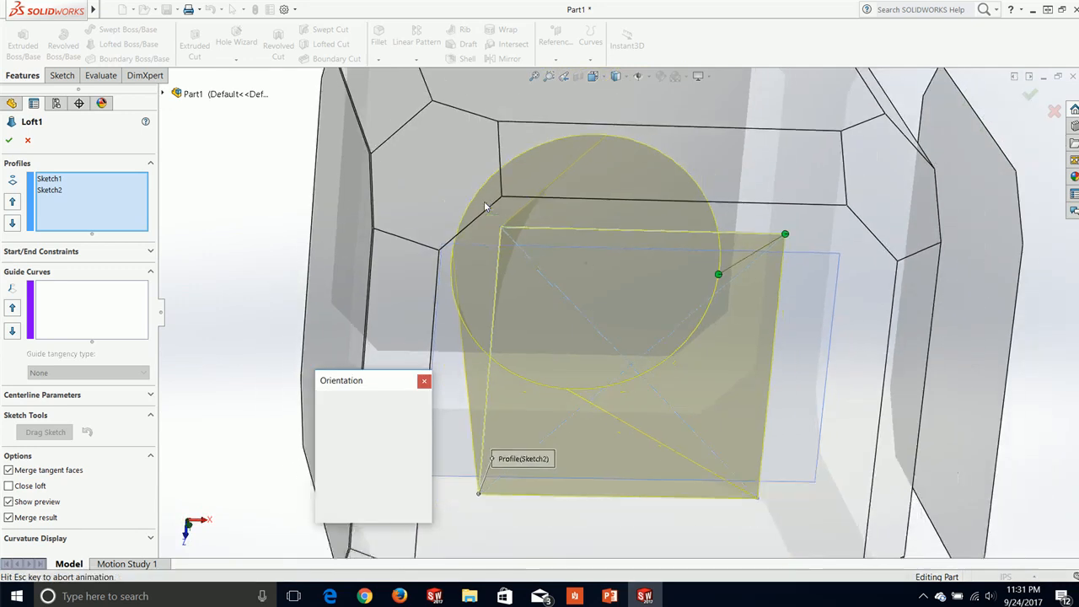
pyautogui.click(421, 450)
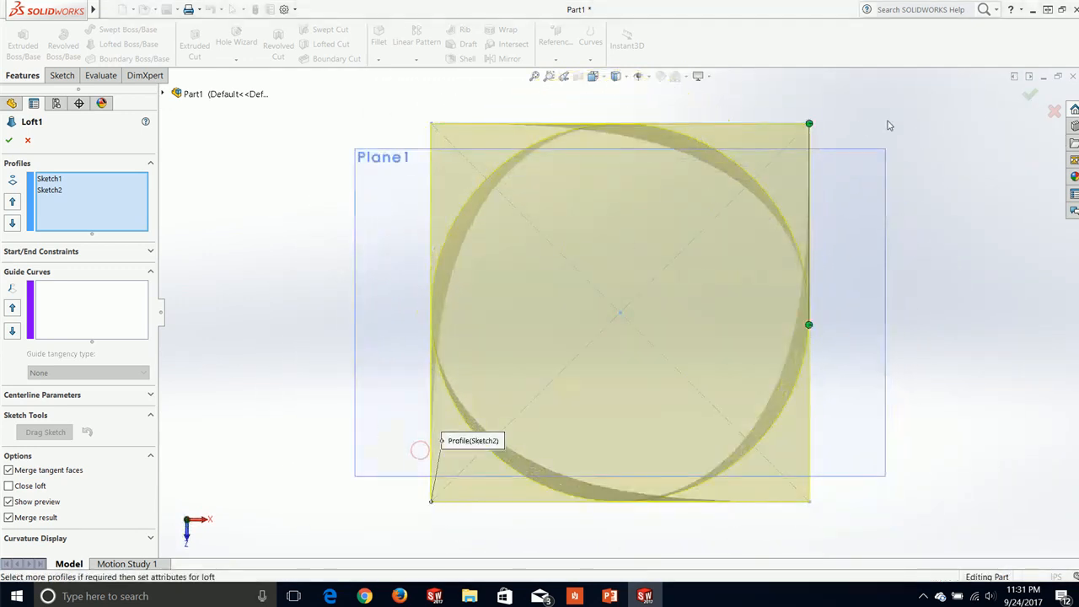
# Step: Move the circle's connector point onto the square's diagonal, check its alignment with the corner, and accept the loft
pyautogui.moveTo(812, 330); pyautogui.dragTo(756, 180)
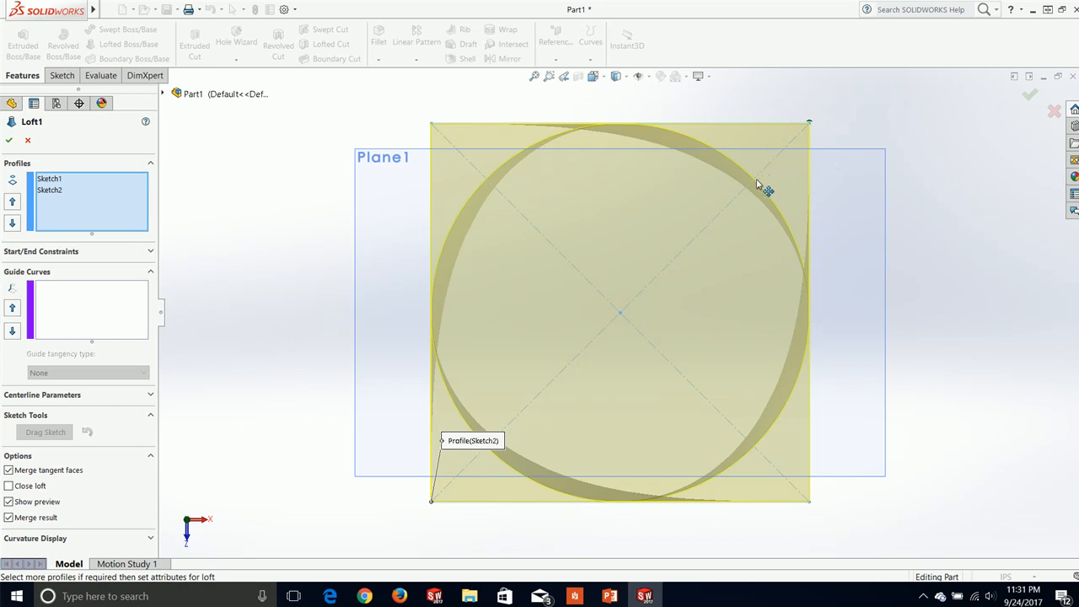
pyautogui.click(755, 183)
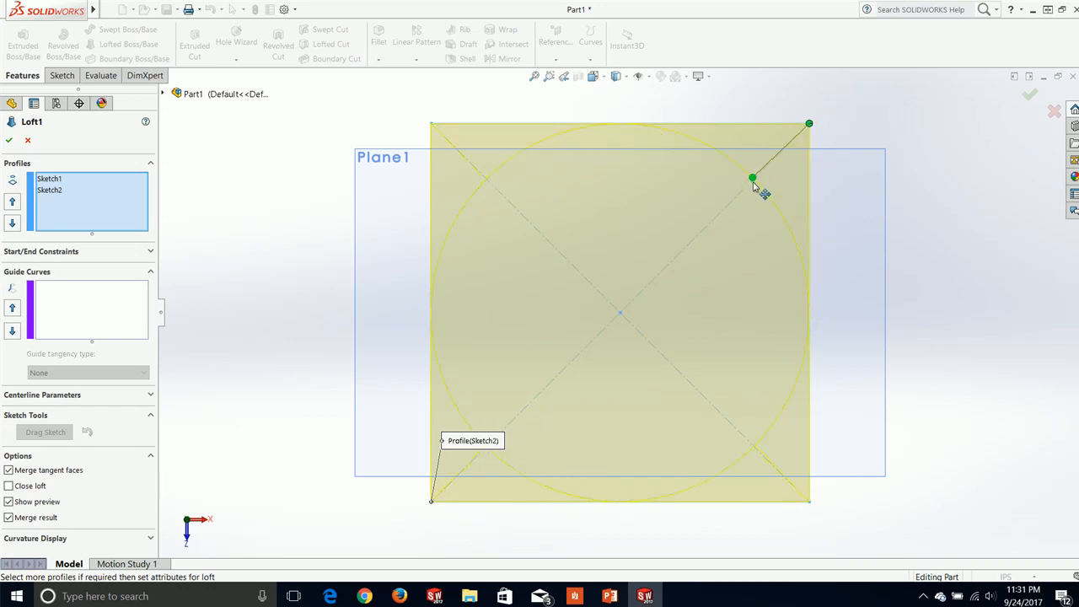
pyautogui.moveTo(848, 170); pyautogui.dragTo(855, 147, button='middle')
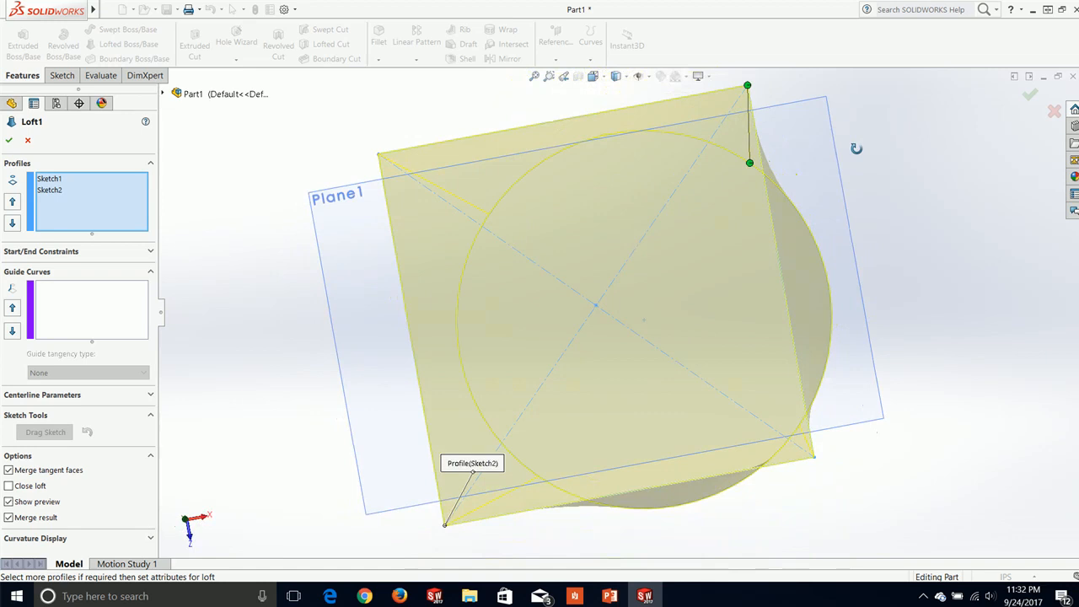
pyautogui.press('space')
pyautogui.click(462, 439)
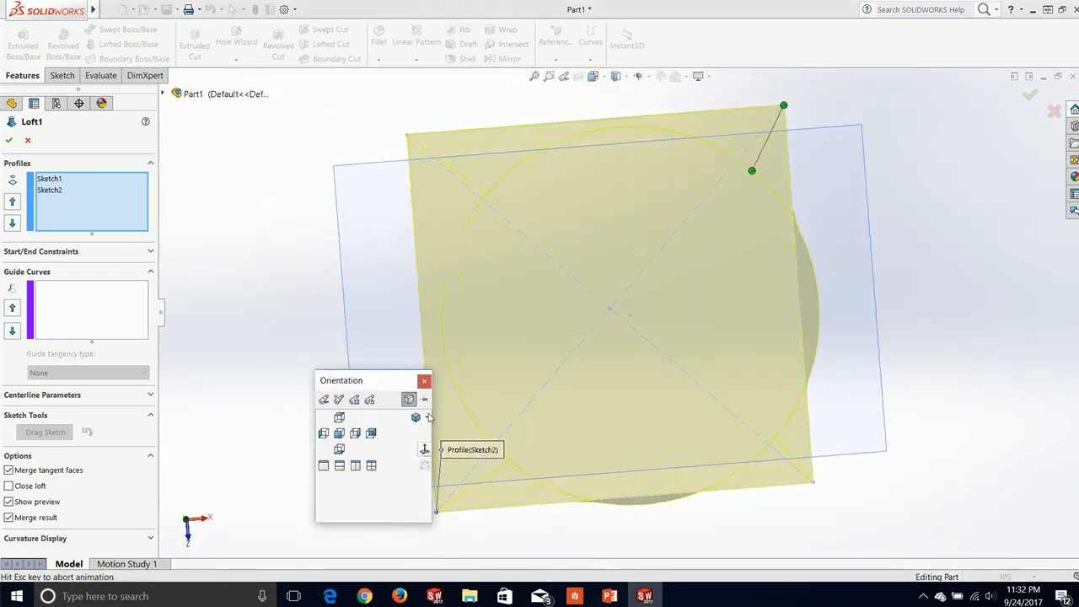
pyautogui.scroll(-5, 763, 186)
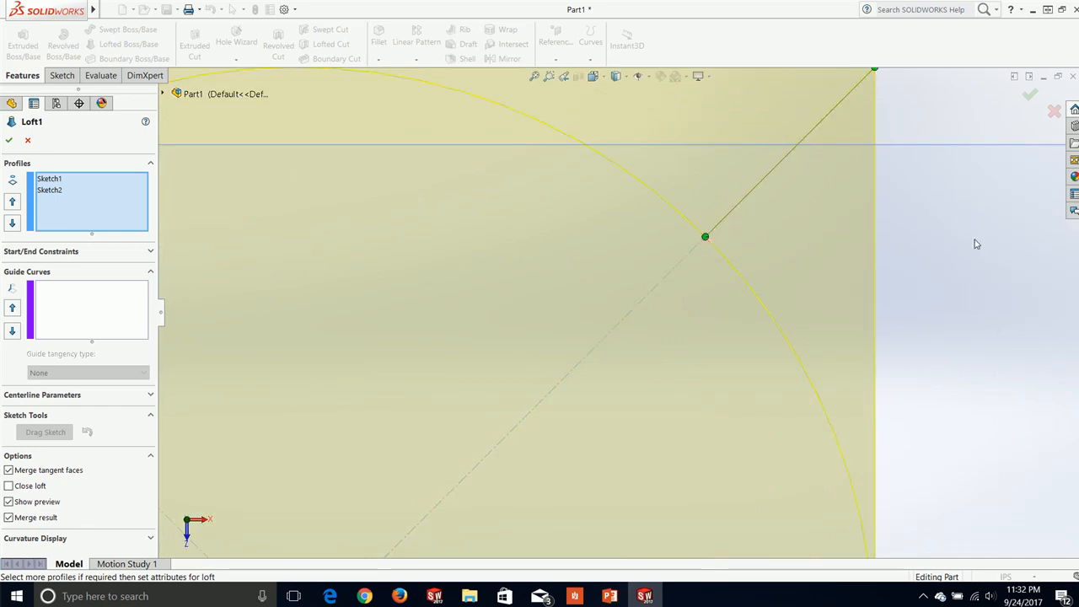
pyautogui.scroll(5, 974, 243)
pyautogui.moveTo(496, 219); pyautogui.dragTo(424, 363, button='middle')
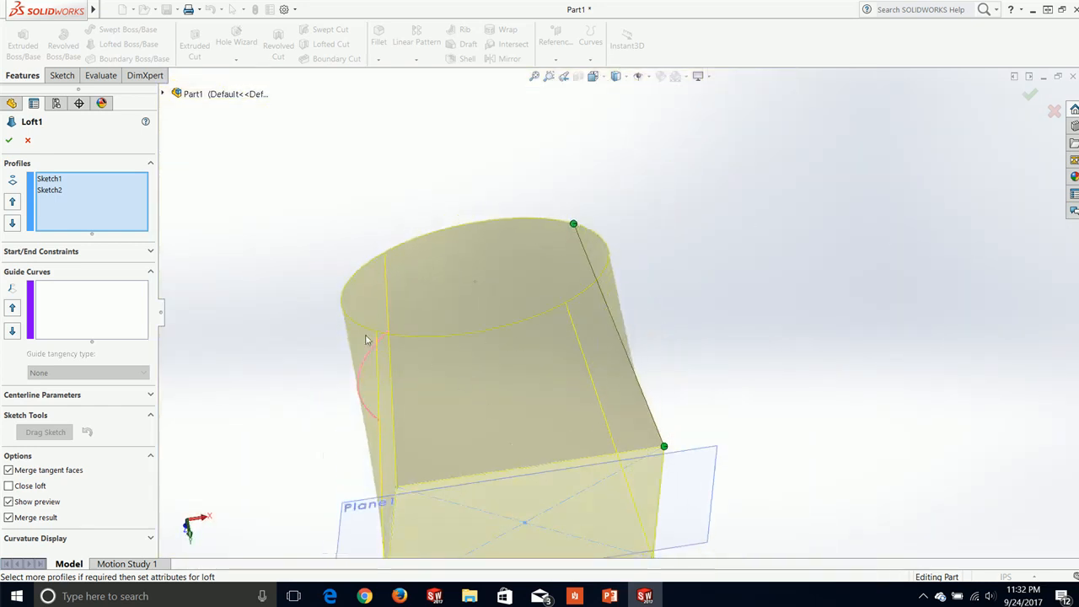
pyautogui.click(6, 140)
pyautogui.moveTo(480, 149)
pyautogui.mouseDown(button='middle')
pyautogui.moveTo(571, 261)
pyautogui.moveTo(669, 258)
pyautogui.mouseUp(button='middle')
pyautogui.scroll(4, 773, 228)
pyautogui.moveTo(773, 228); pyautogui.dragTo(661, 267, button='middle')
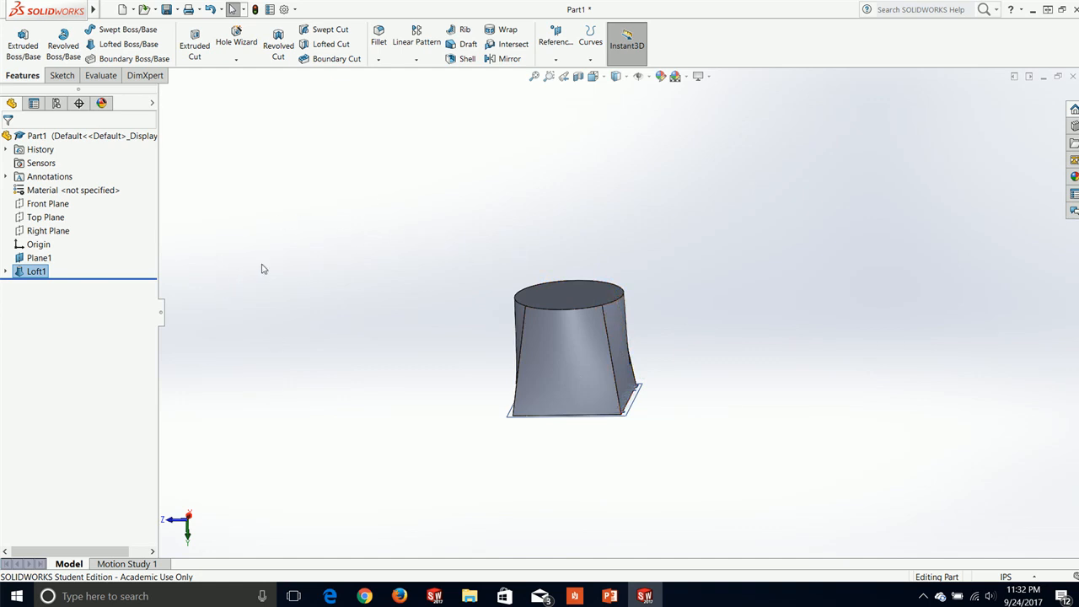
# Step: Shell the loft with a 0.10 in wall, removing the circular end face and showing the preview
pyautogui.scroll(3, 573, 300)
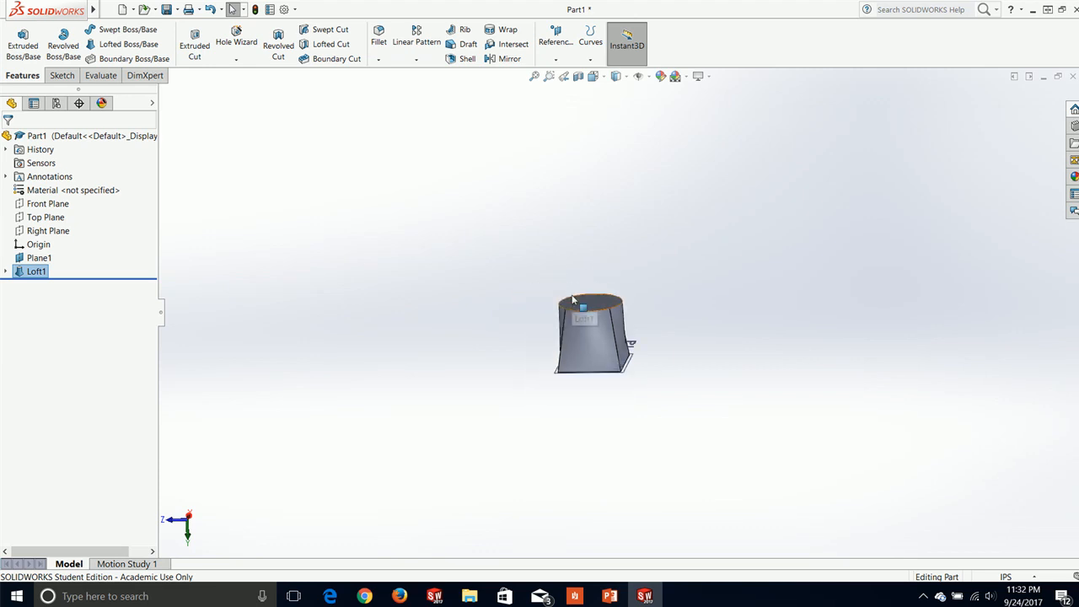
pyautogui.scroll(-4, 575, 301)
pyautogui.scroll(-2, 628, 308)
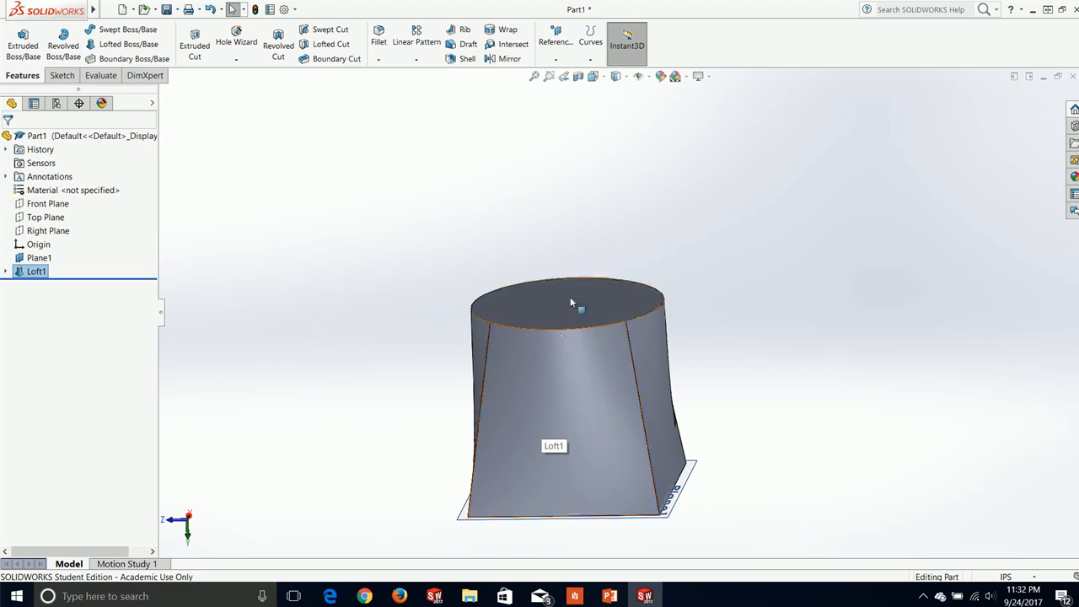
pyautogui.click(463, 58)
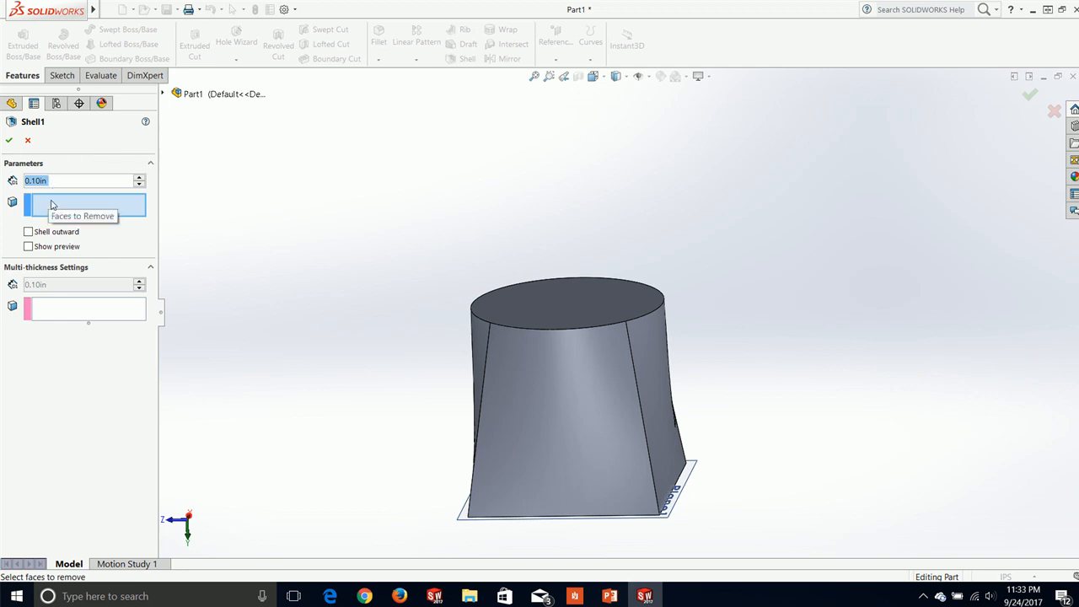
pyautogui.click(560, 297)
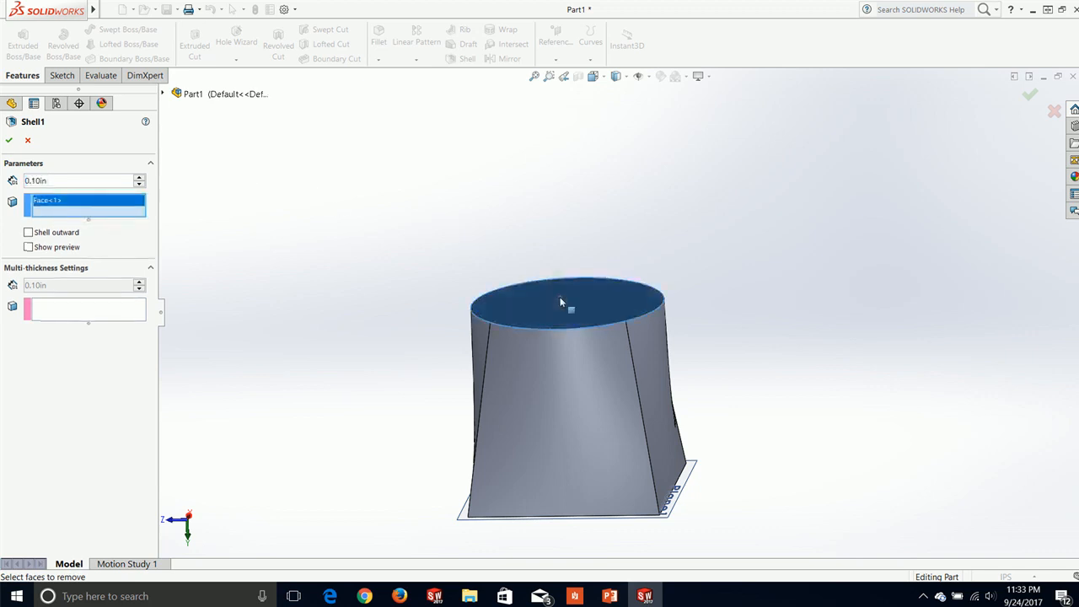
pyautogui.click(29, 247)
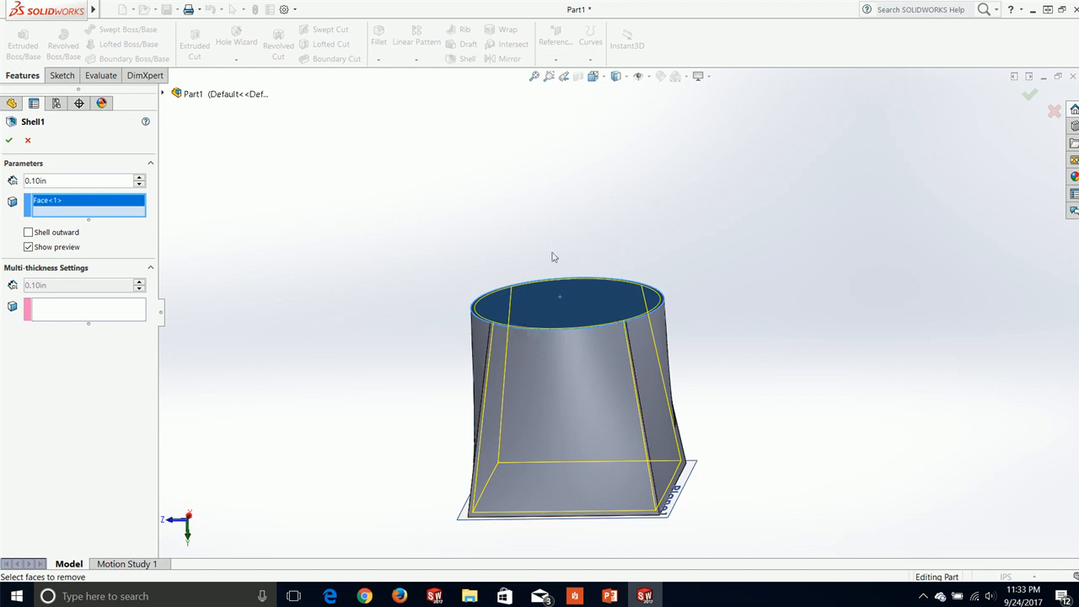
pyautogui.moveTo(514, 436); pyautogui.dragTo(494, 404, button='middle')
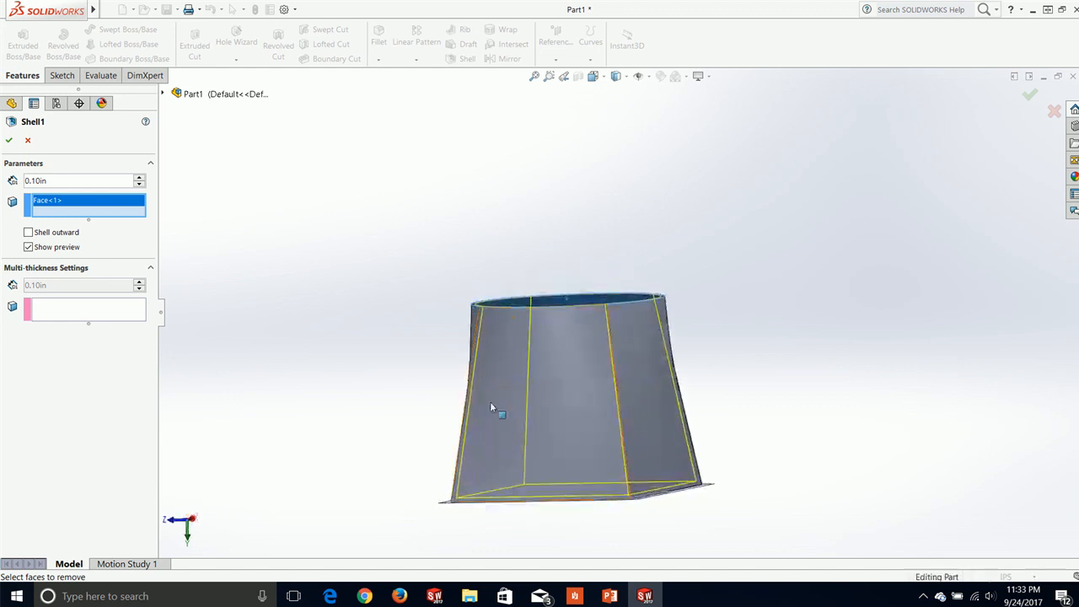
pyautogui.hotkey('ctrl', '6')
pyautogui.moveTo(480, 497); pyautogui.dragTo(379, 270, button='middle')
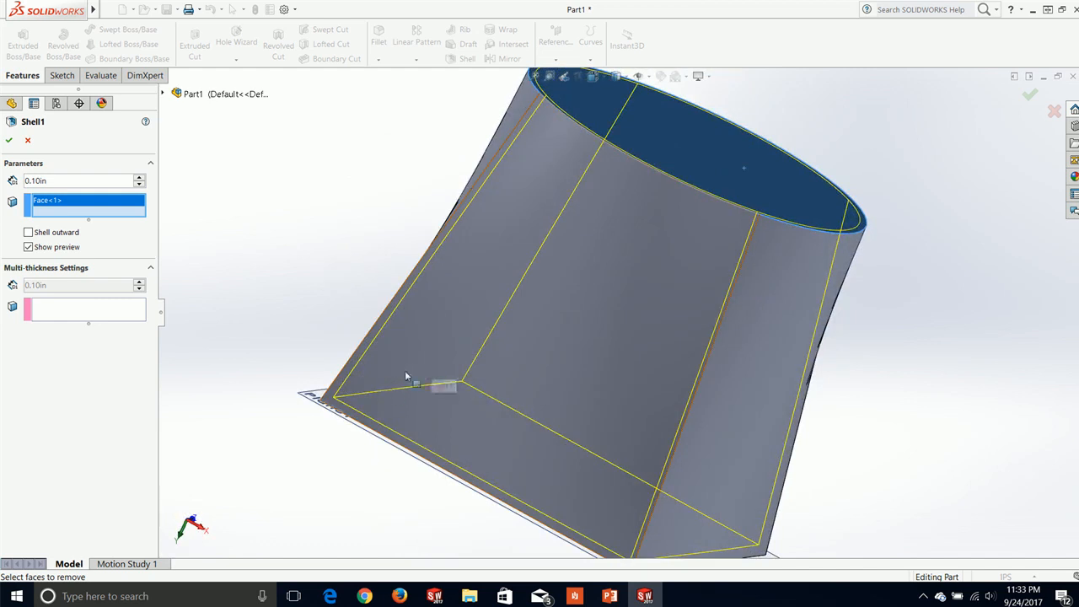
pyautogui.click(9, 140)
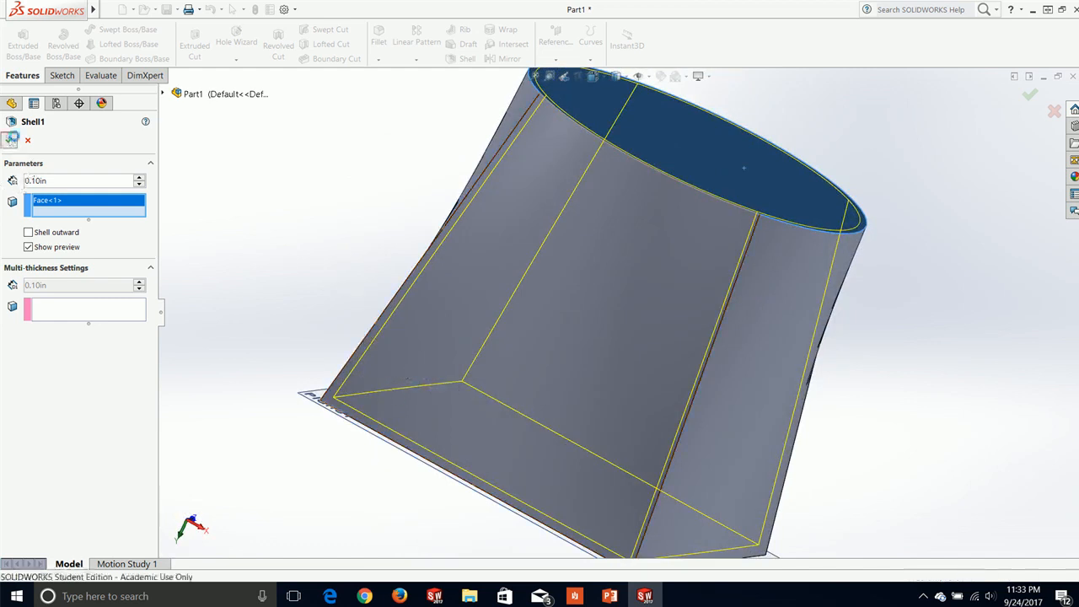
# Step: Edit the shell feature to remove the square end face instead of the circular one
pyautogui.moveTo(494, 174); pyautogui.dragTo(421, 294, button='middle')
pyautogui.moveTo(449, 206); pyautogui.dragTo(520, 197, button='middle')
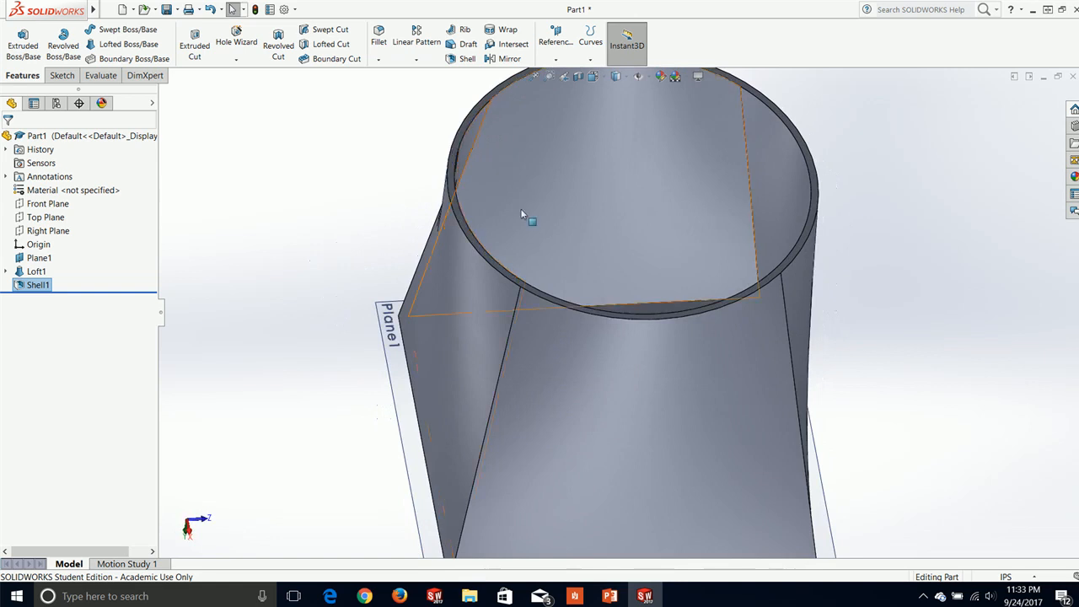
pyautogui.scroll(4, 523, 202)
pyautogui.moveTo(538, 252); pyautogui.dragTo(579, 326, button='middle')
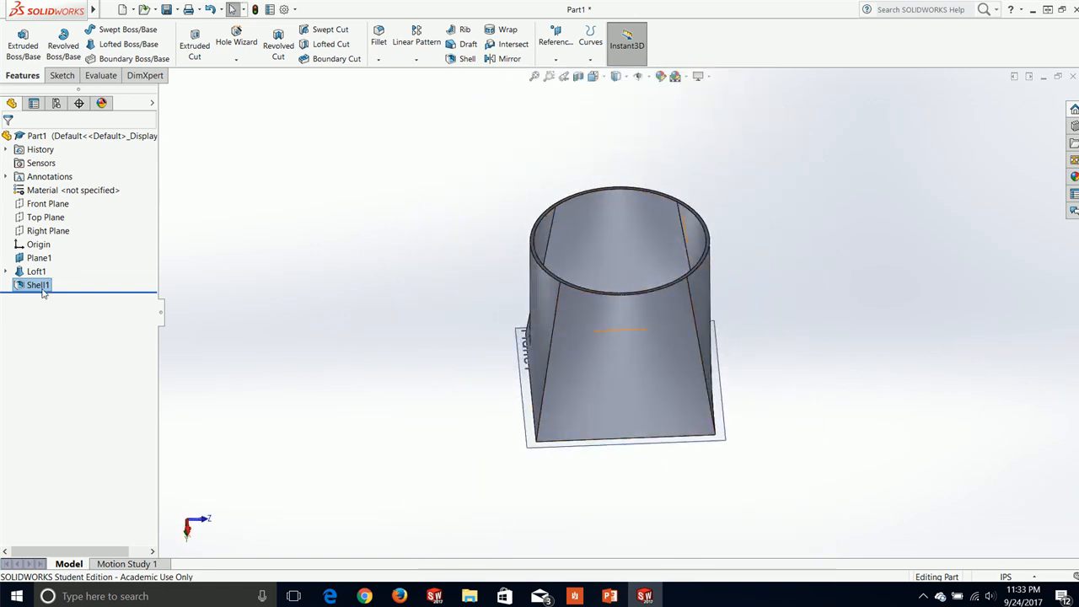
pyautogui.rightClick(38, 285)
pyautogui.click(48, 256)
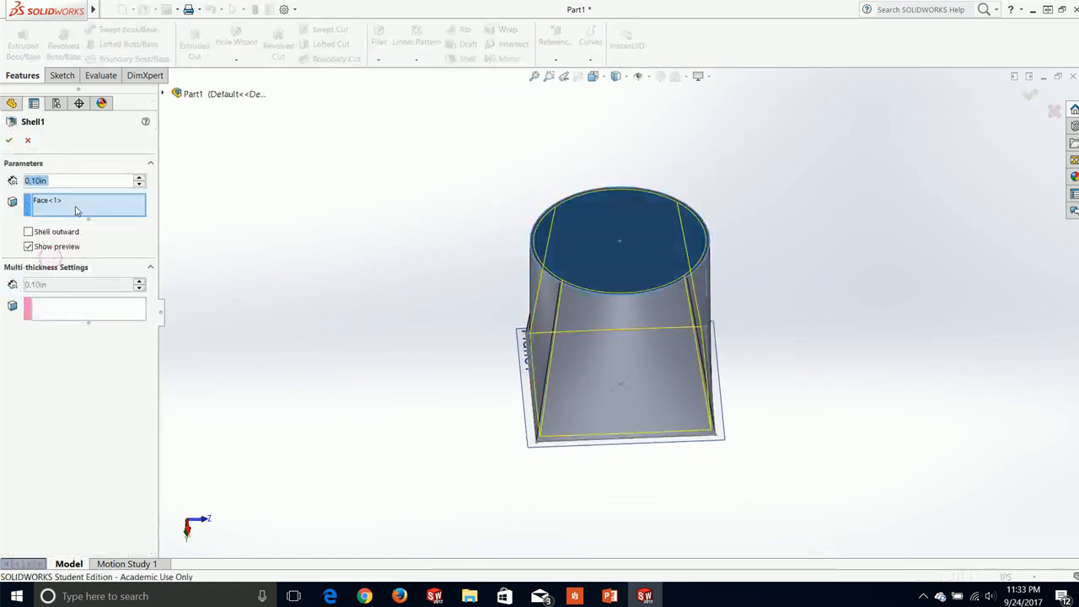
pyautogui.rightClick(45, 202)
pyautogui.click(93, 208)
pyautogui.moveTo(265, 356); pyautogui.dragTo(588, 313, button='middle')
pyautogui.click(609, 339)
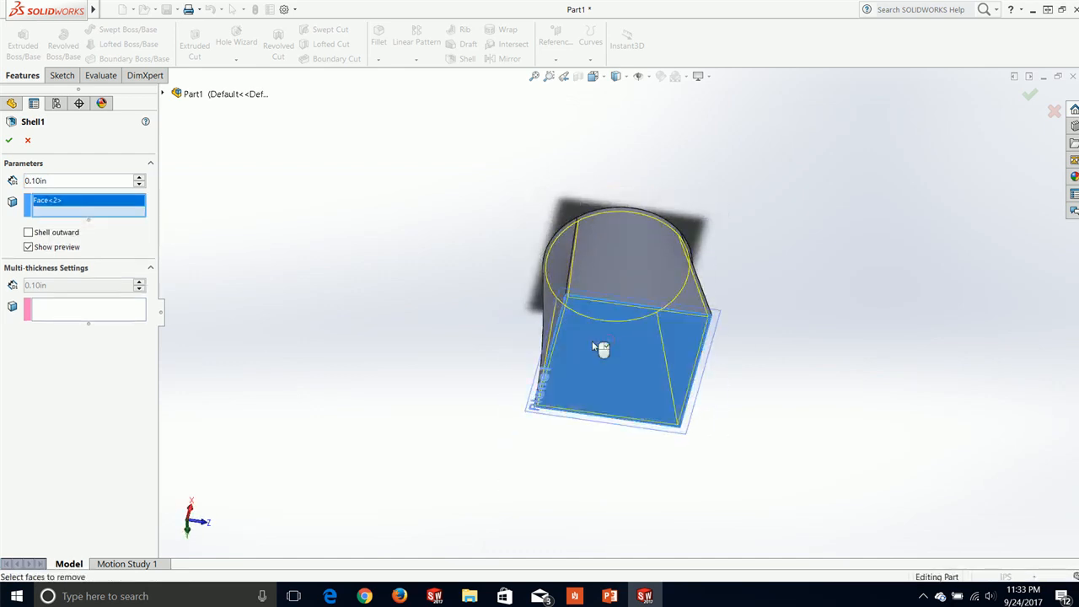
pyautogui.click(8, 142)
# Step: Edit the shell feature again, adding the circular end face to the faces to remove
pyautogui.moveTo(469, 417); pyautogui.dragTo(463, 335, button='middle')
pyautogui.rightClick(37, 290)
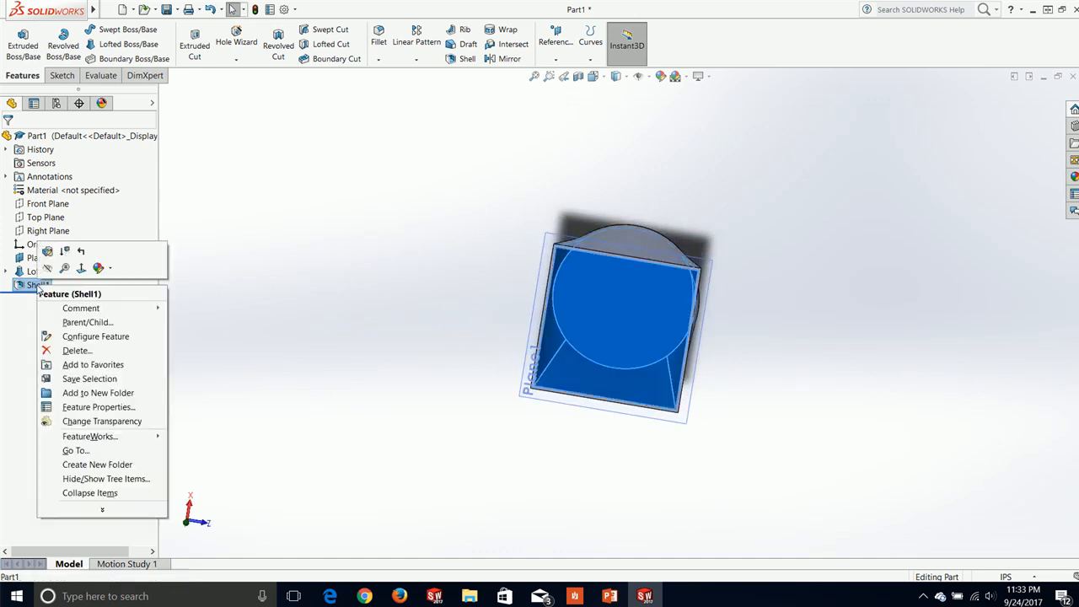
pyautogui.click(48, 252)
pyautogui.moveTo(429, 227); pyautogui.dragTo(430, 301, button='middle')
pyautogui.moveTo(609, 342); pyautogui.dragTo(656, 307, button='middle')
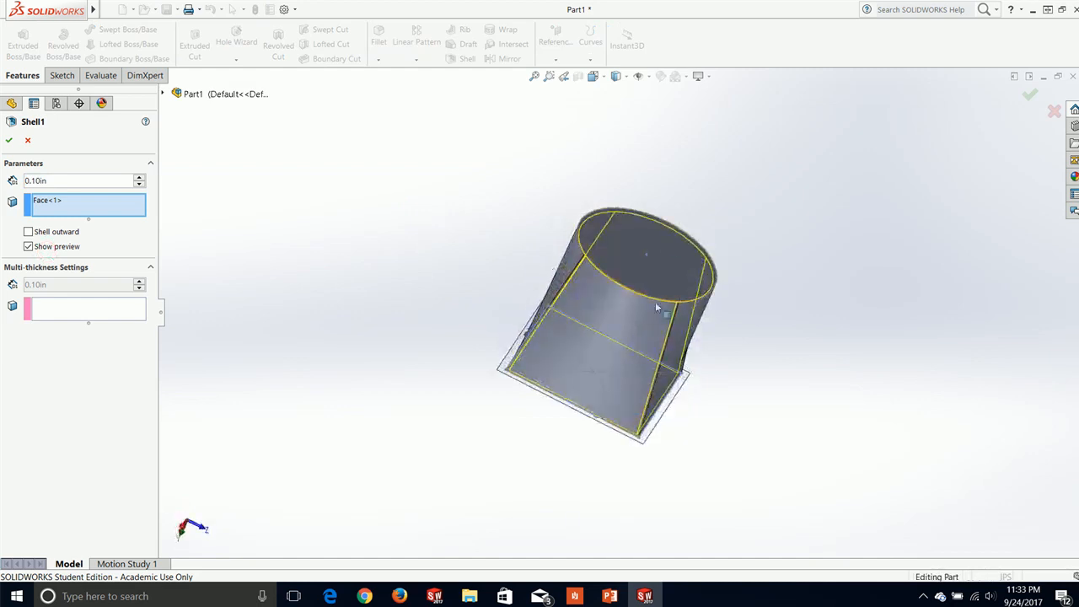
pyautogui.click(613, 235)
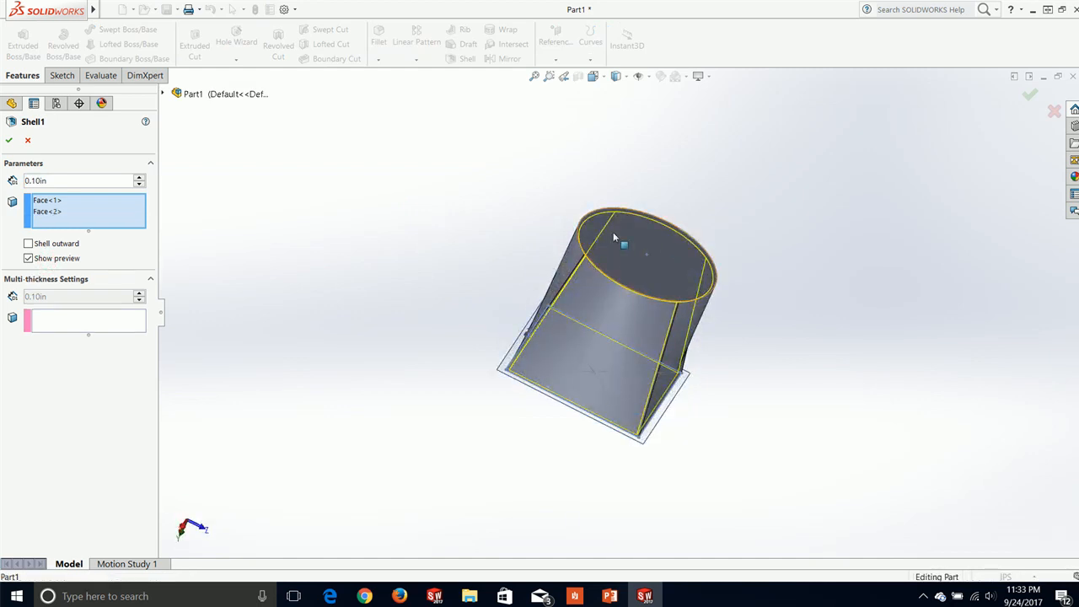
pyautogui.click(9, 141)
# Step: Inspect the opening through both ends of the transition and delete the shell feature
pyautogui.moveTo(450, 328); pyautogui.dragTo(357, 169, button='middle')
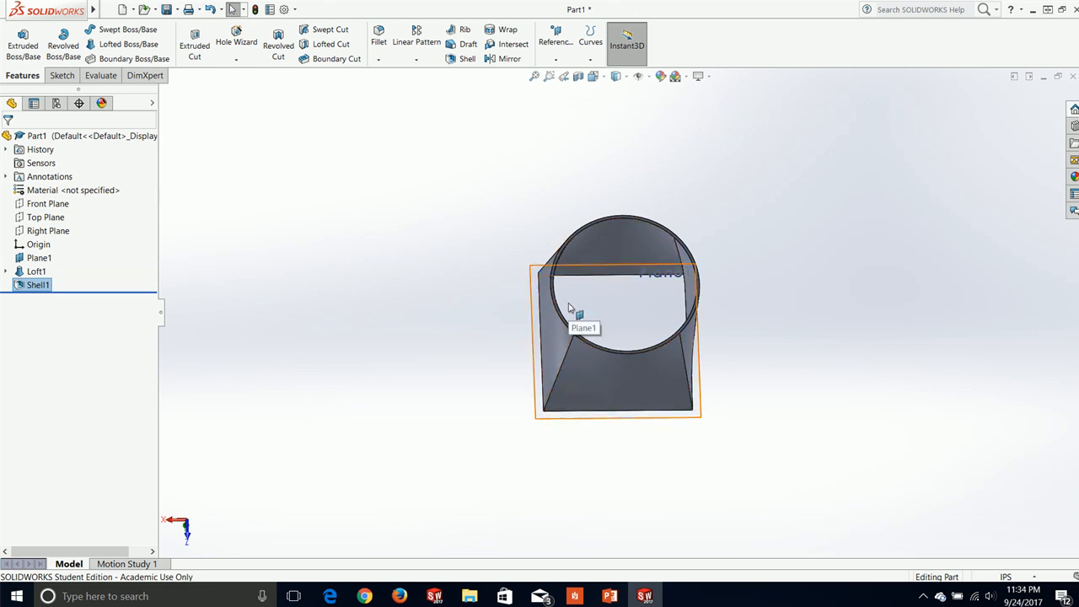
pyautogui.rightClick(39, 287)
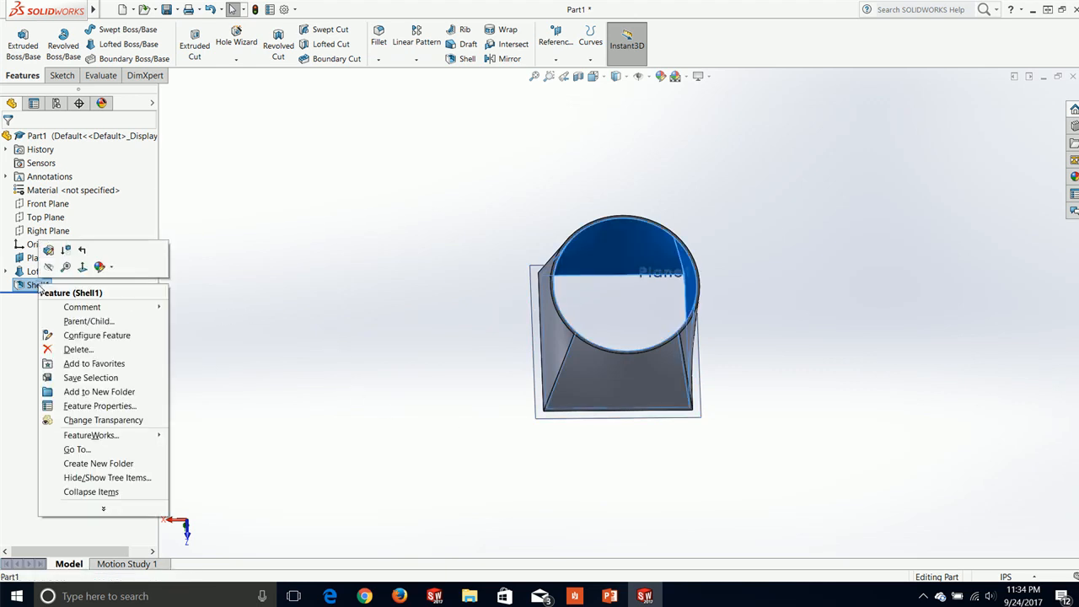
pyautogui.click(85, 352)
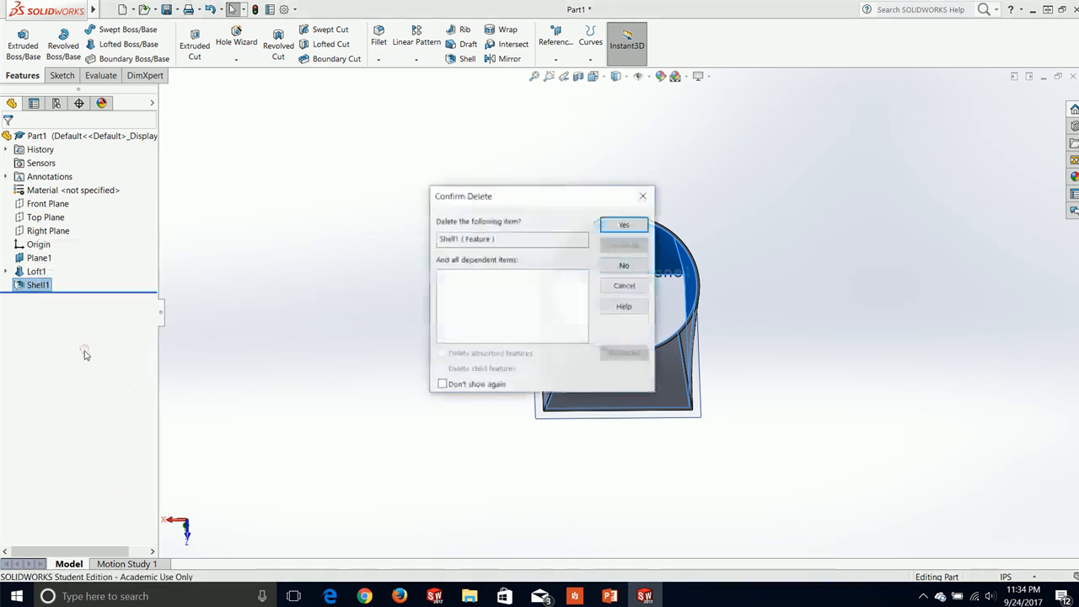
pyautogui.click(629, 227)
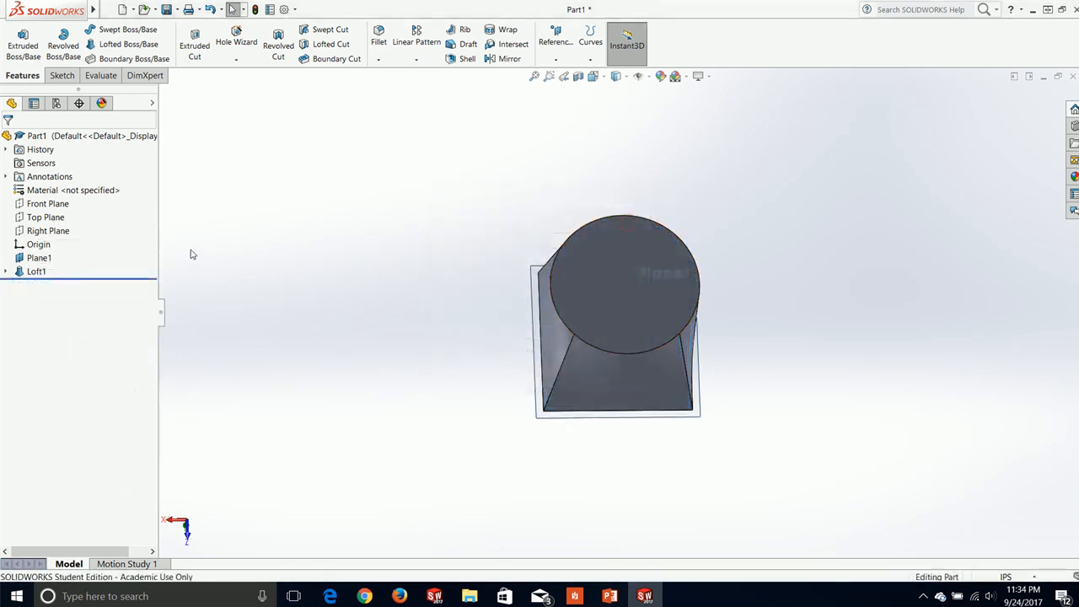
# Step: Delete Plane1 together with its dependent loft and square profile sketch
pyautogui.click(36, 271)
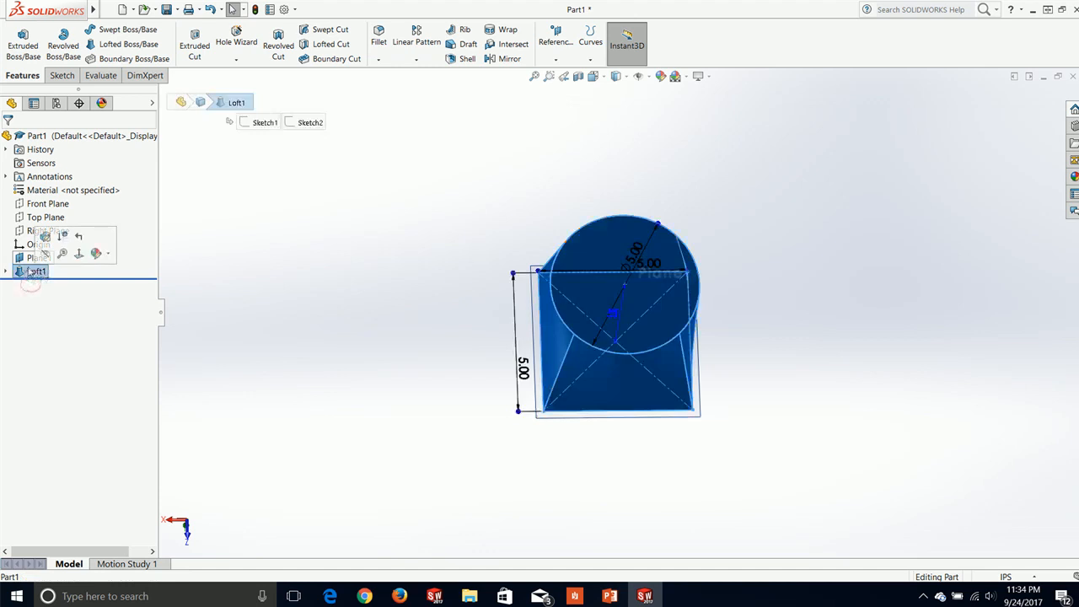
pyautogui.keyDown('ctrl'); pyautogui.click(32, 259); pyautogui.keyUp('ctrl')
pyautogui.rightClick(31, 260)
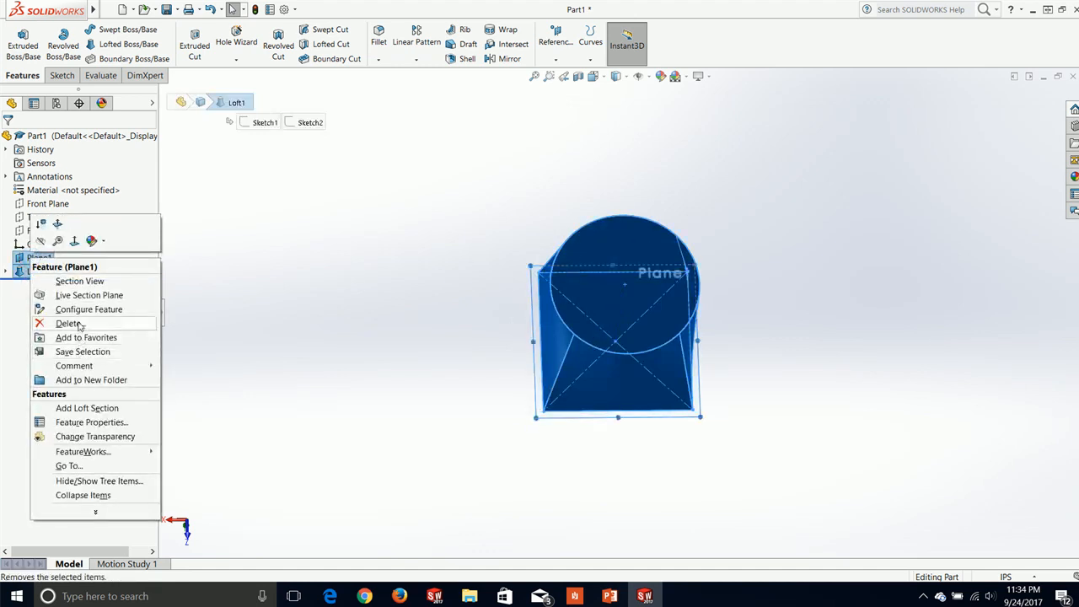
pyautogui.click(77, 321)
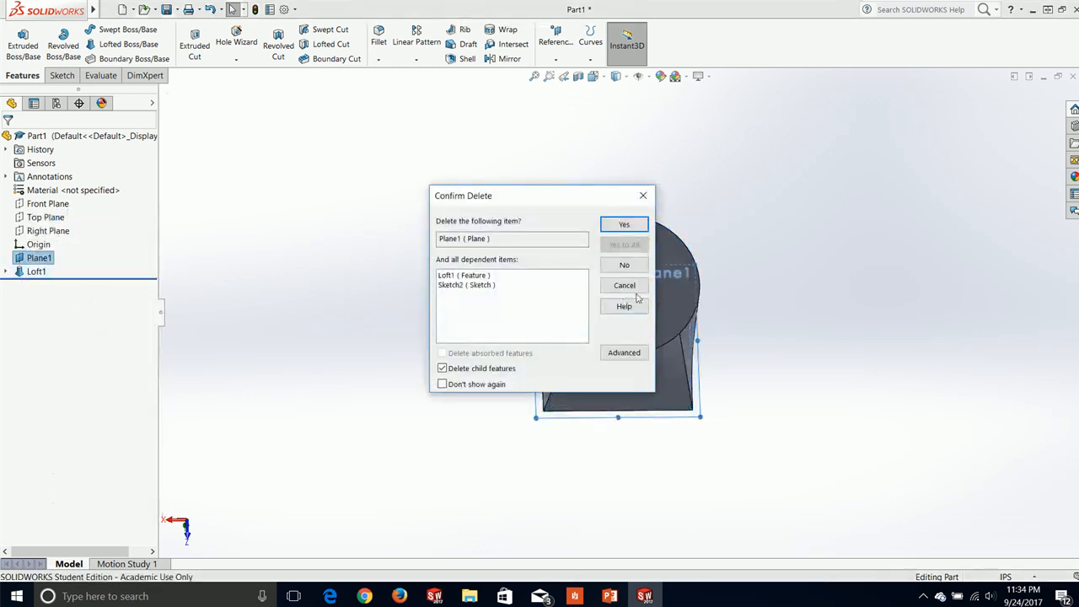
pyautogui.click(624, 224)
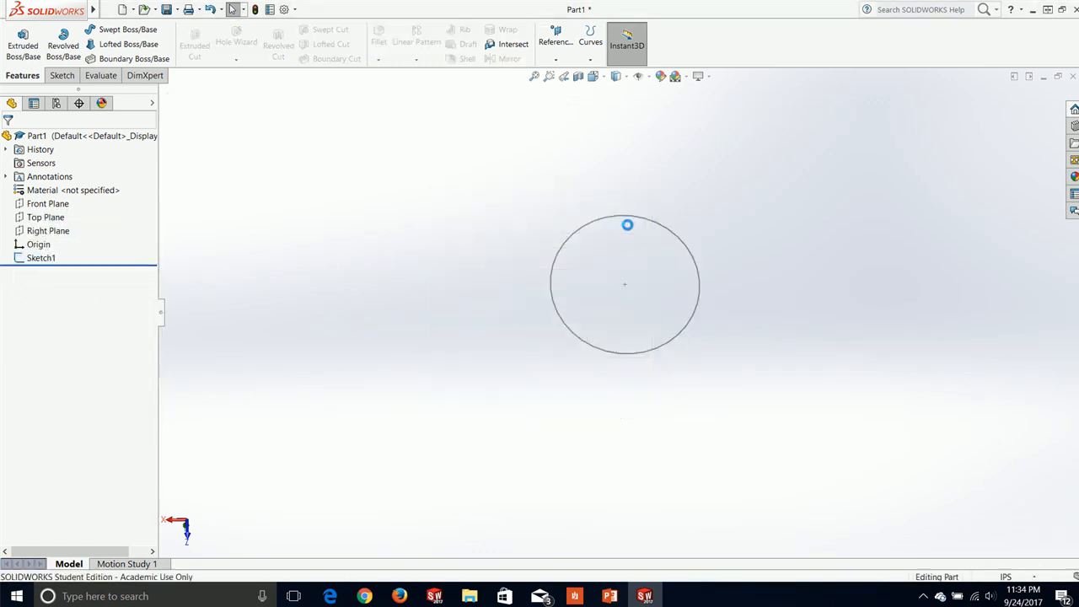
# Step: Delete the remaining circle sketch from the part
pyautogui.click(42, 260)
pyautogui.rightClick(42, 261)
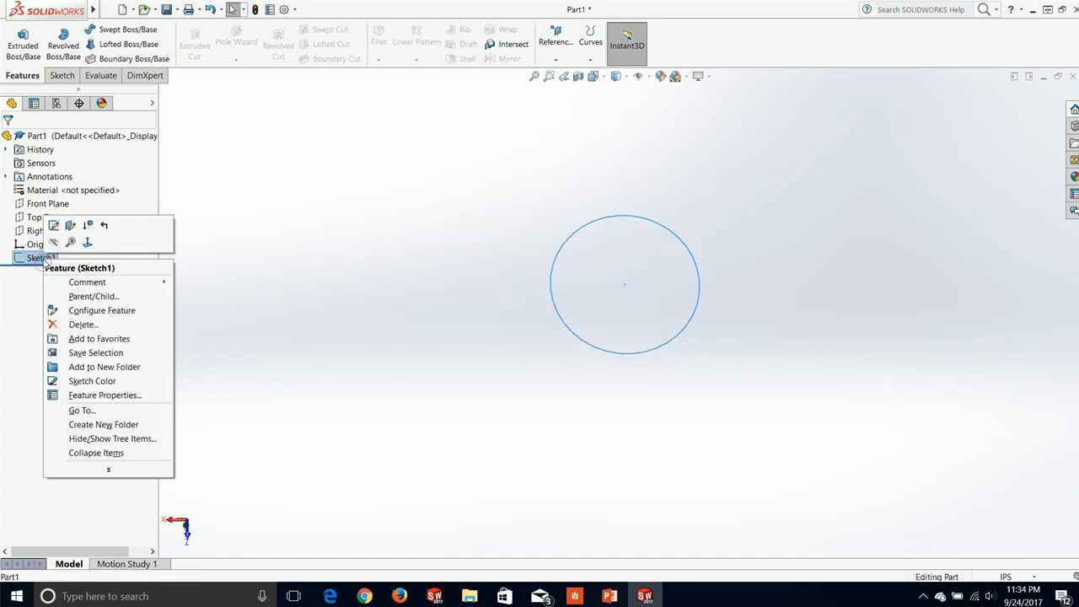
pyautogui.click(85, 324)
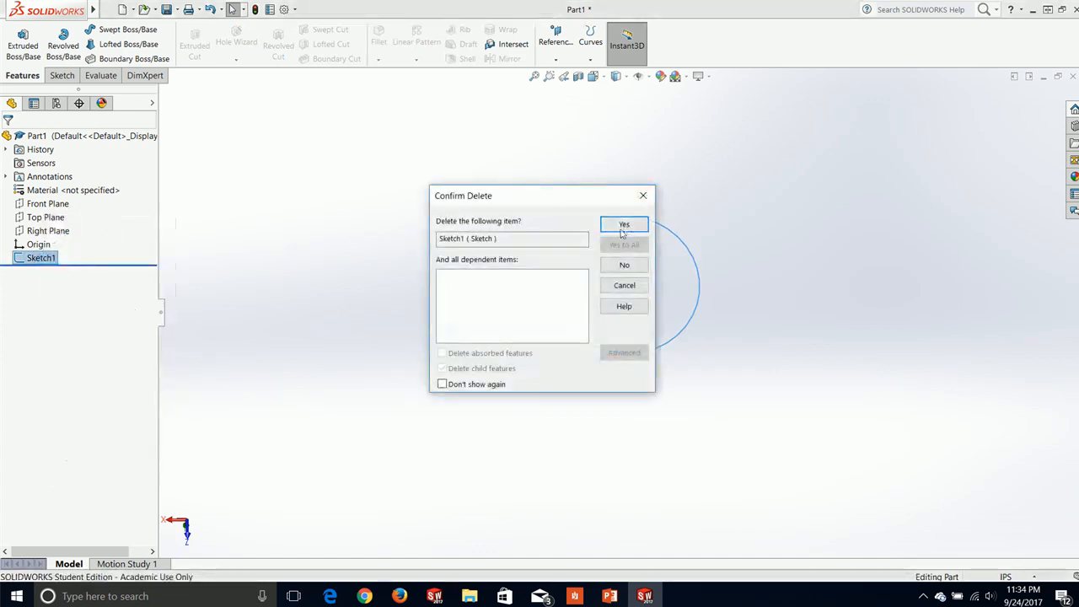
pyautogui.click(621, 230)
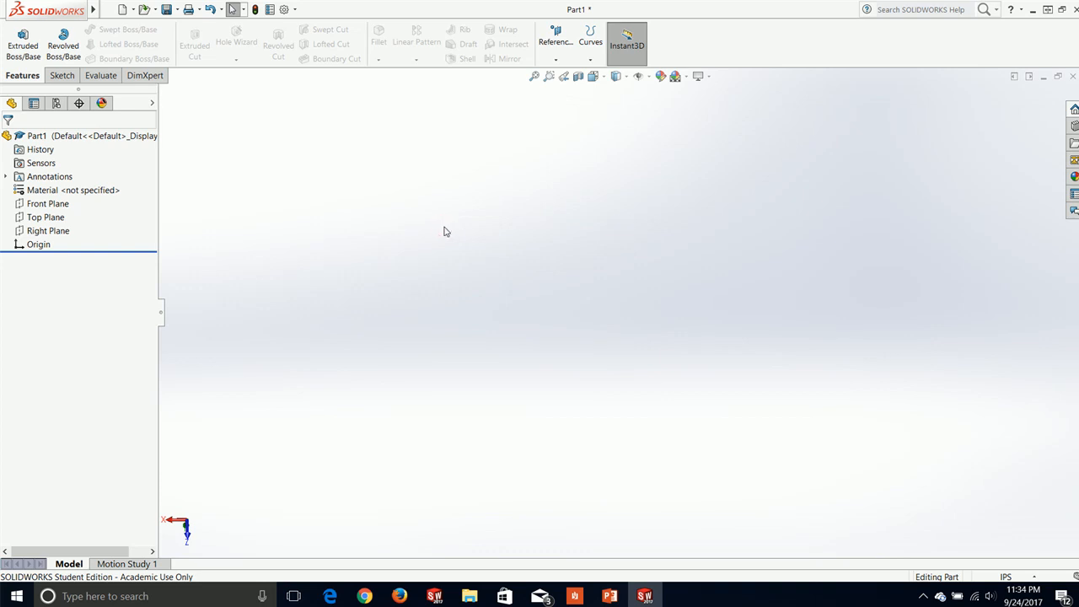
# Step: Sketch a center rectangle about 7 in wide and 5.2 in high on the Front Plane, centered on the origin
pyautogui.click(65, 76)
pyautogui.click(17, 38)
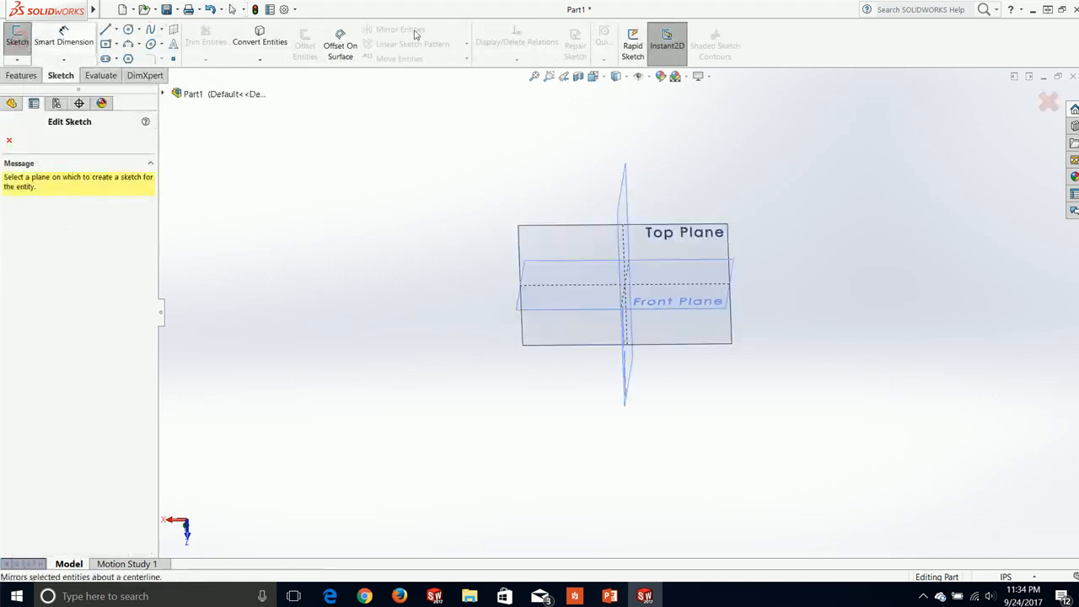
pyautogui.click(522, 293)
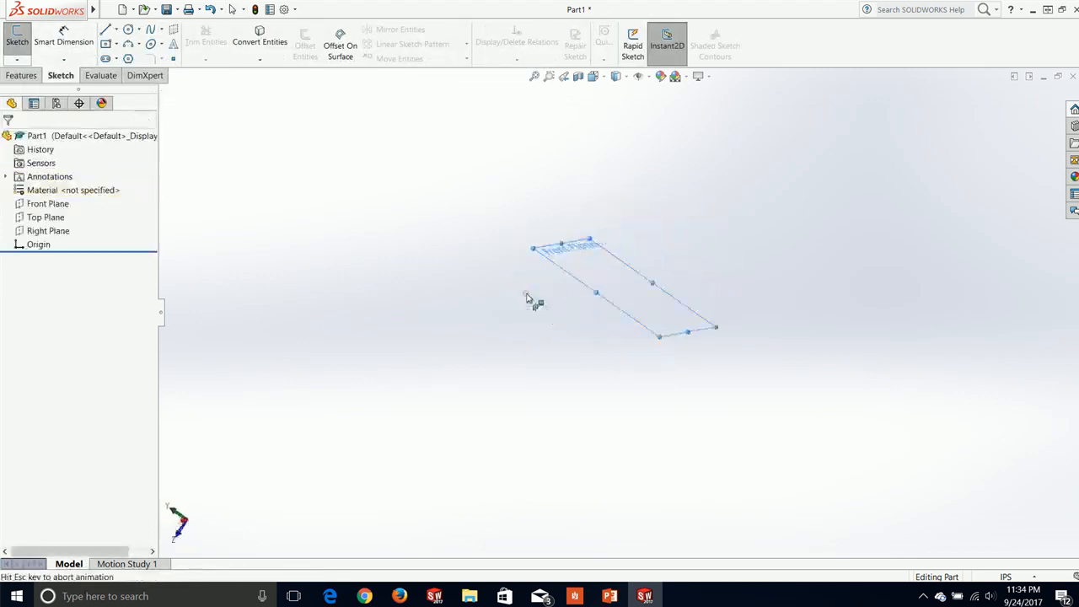
pyautogui.click(117, 43)
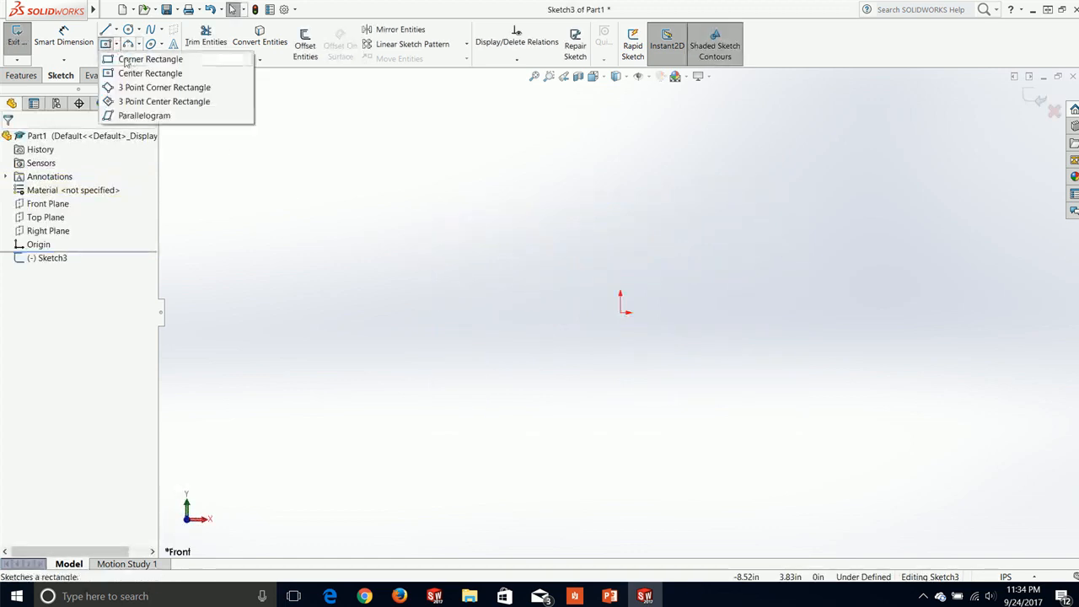
pyautogui.click(148, 74)
pyautogui.click(621, 313)
pyautogui.click(815, 175)
pyautogui.press('Escape')
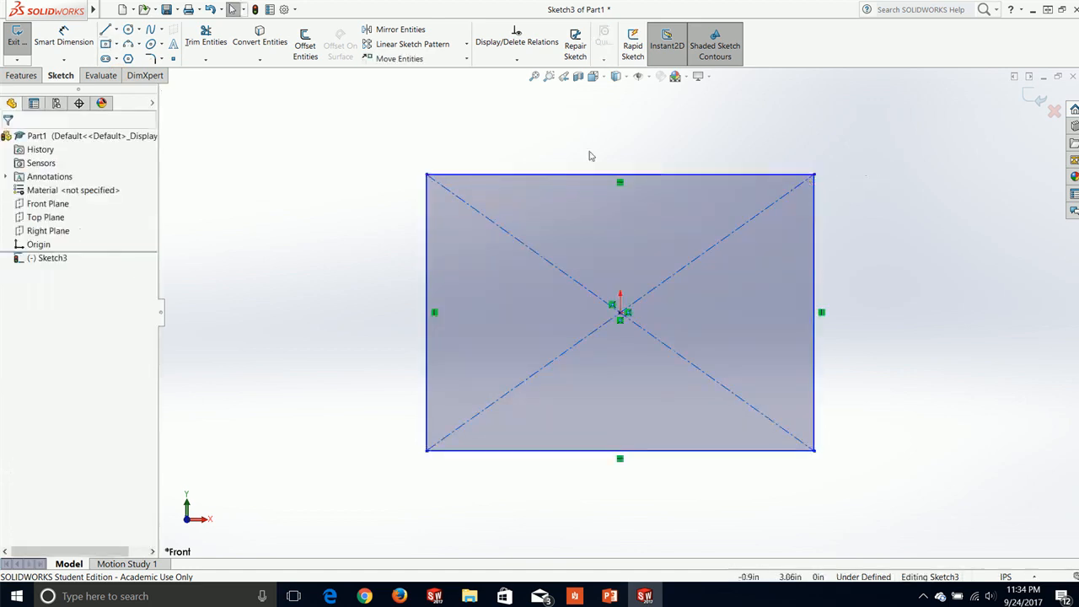
# Step: Dimension the rectangle's height to 5 in and its width to 6 in
pyautogui.click(84, 35)
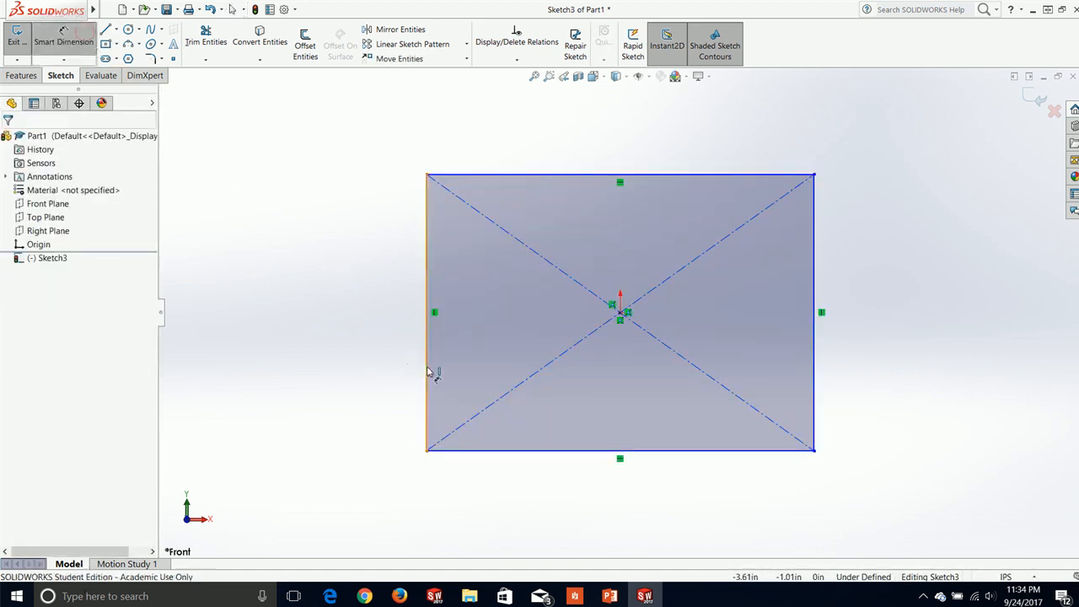
pyautogui.click(427, 372)
pyautogui.click(381, 336)
pyautogui.write('5')
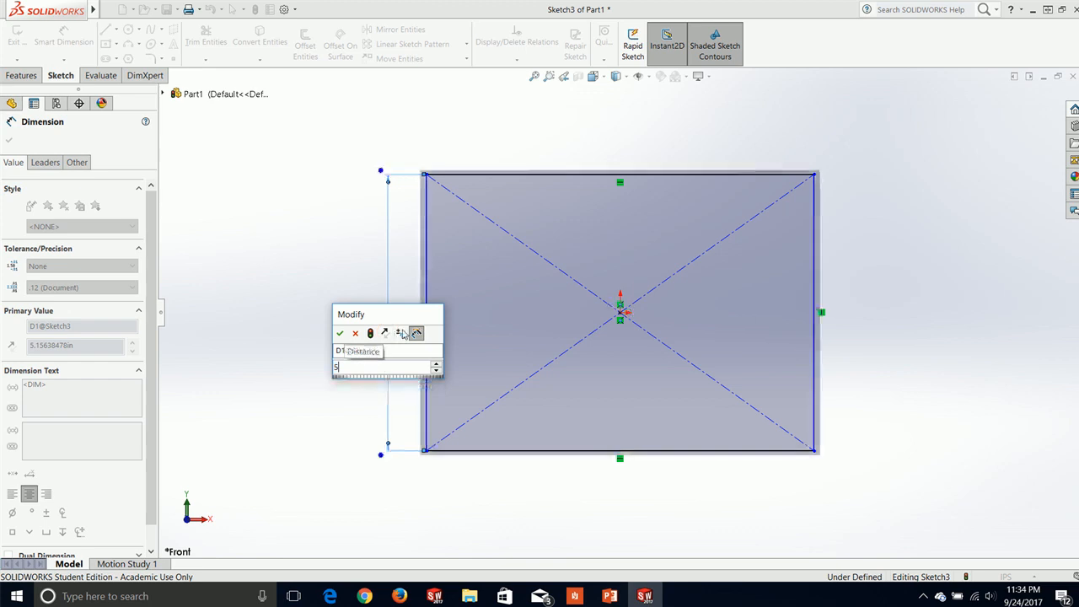
pyautogui.press('Return')
pyautogui.click(610, 175)
pyautogui.click(613, 149)
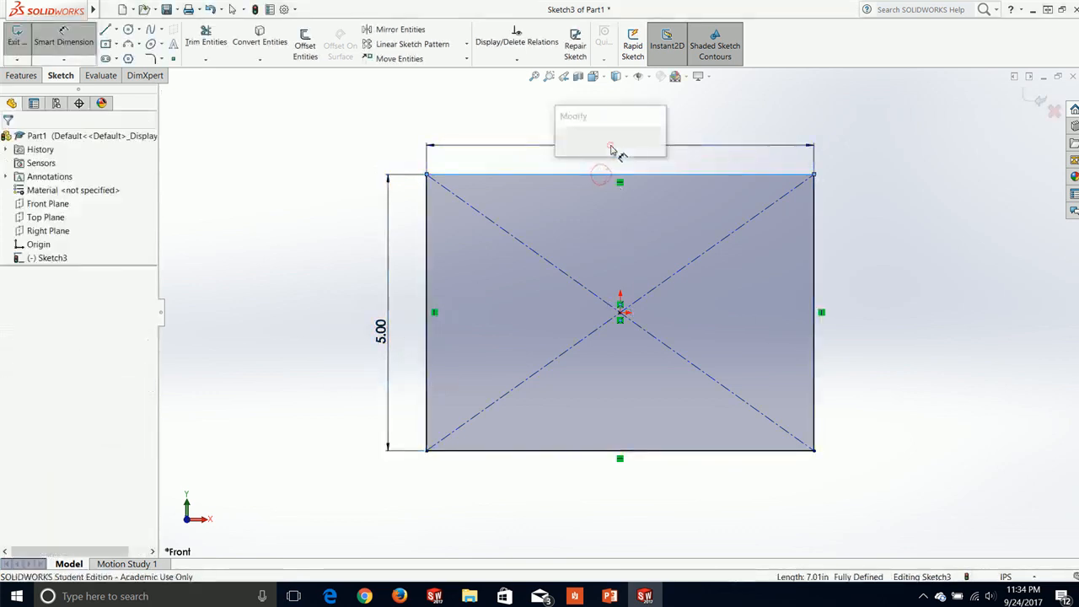
pyautogui.write('6')
pyautogui.press('Return')
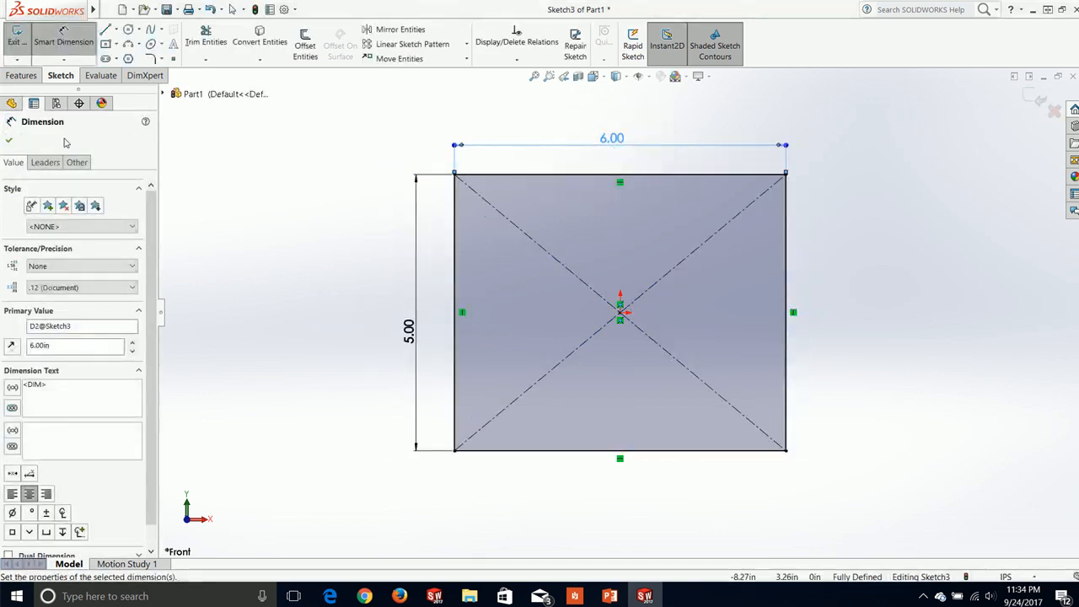
pyautogui.click(9, 140)
# Step: Extrude the rectangle as a solid block with a blind depth of 7 in
pyautogui.click(22, 75)
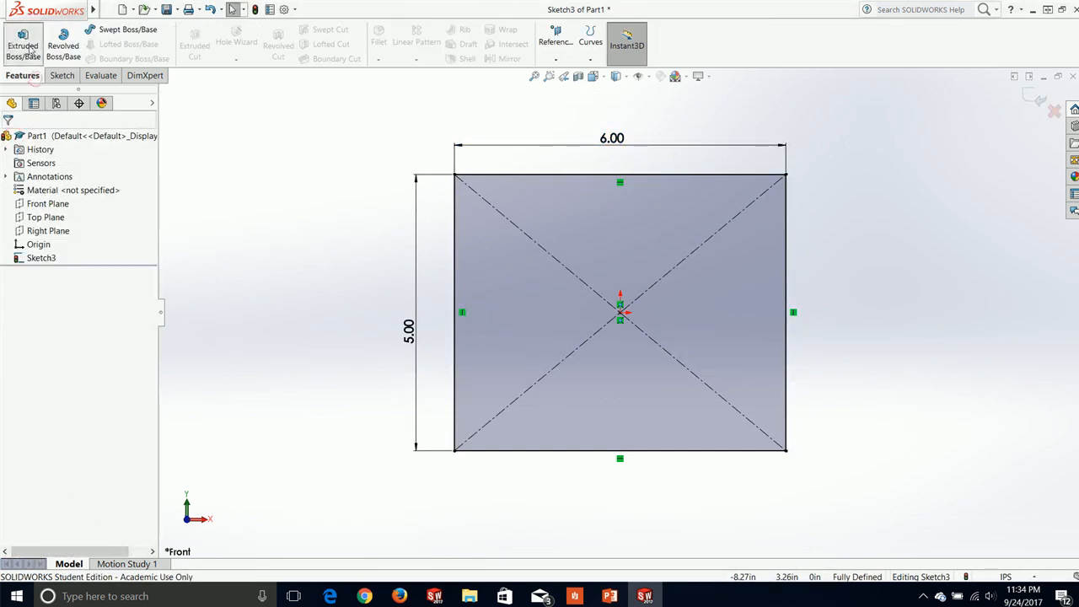
pyautogui.click(24, 46)
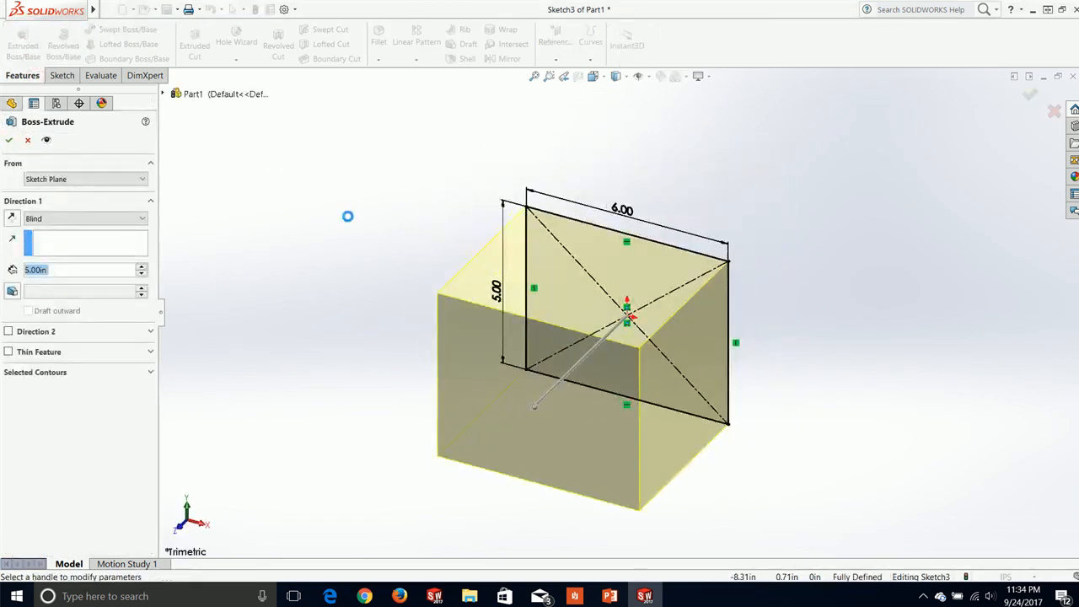
pyautogui.write('7')
pyautogui.press('Return')
pyautogui.click(9, 140)
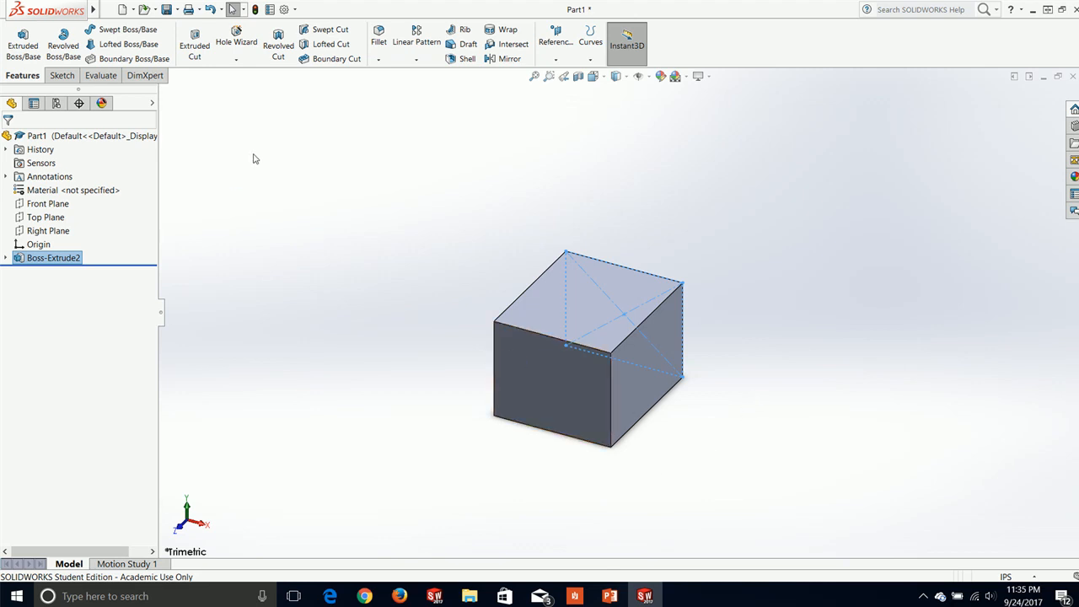
pyautogui.click(282, 235)
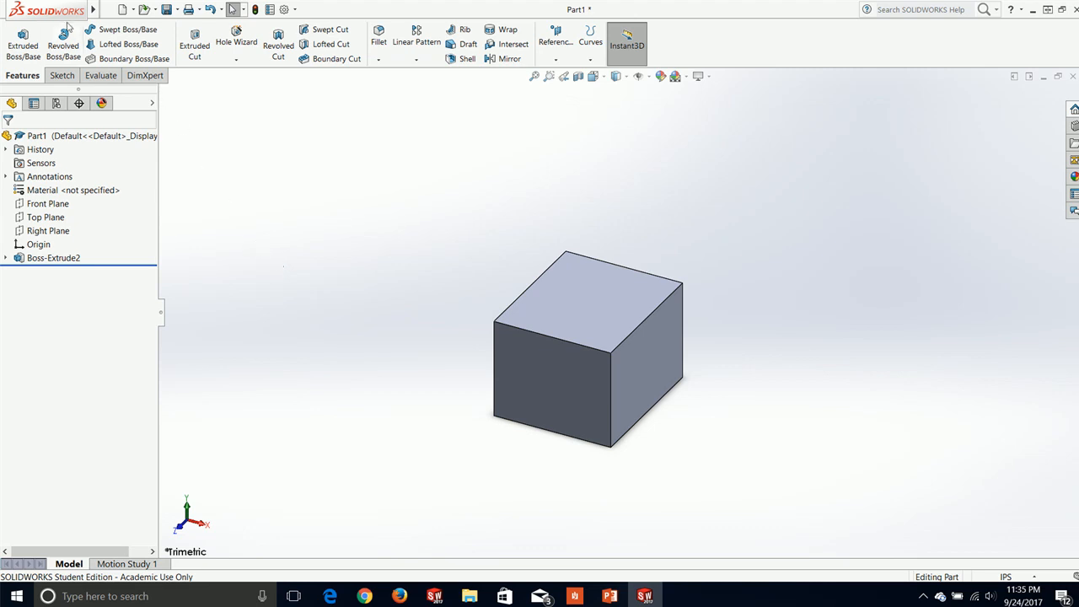
# Step: Insert an auto-created design table containing the dimensions D1@Sketch3, D2@Sketch3 and D1@Boss-Extrude2
pyautogui.click(180, 9)
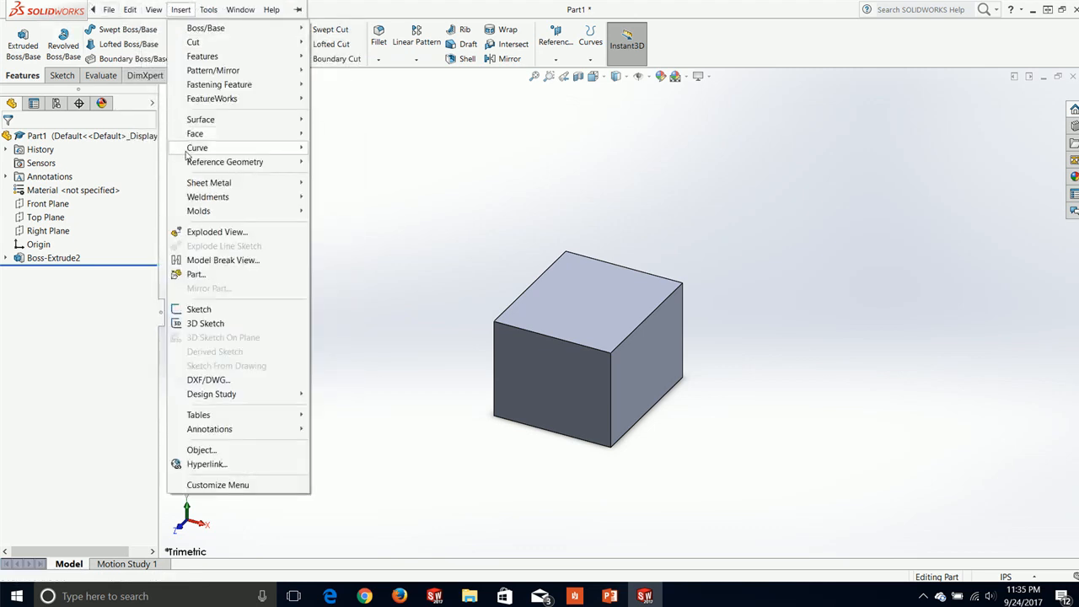
pyautogui.moveTo(238, 422)
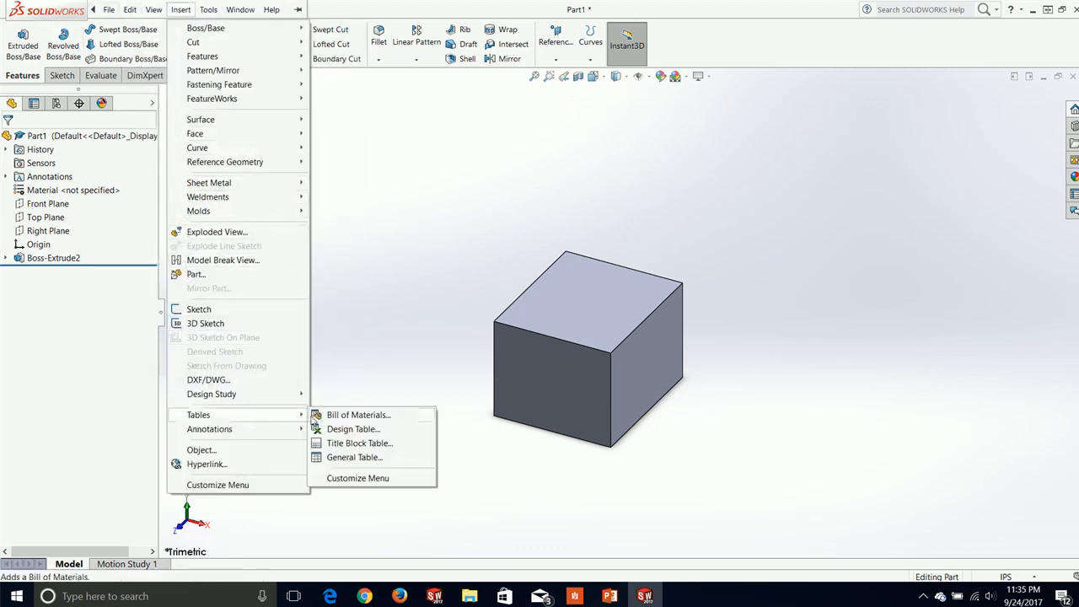
pyautogui.click(335, 430)
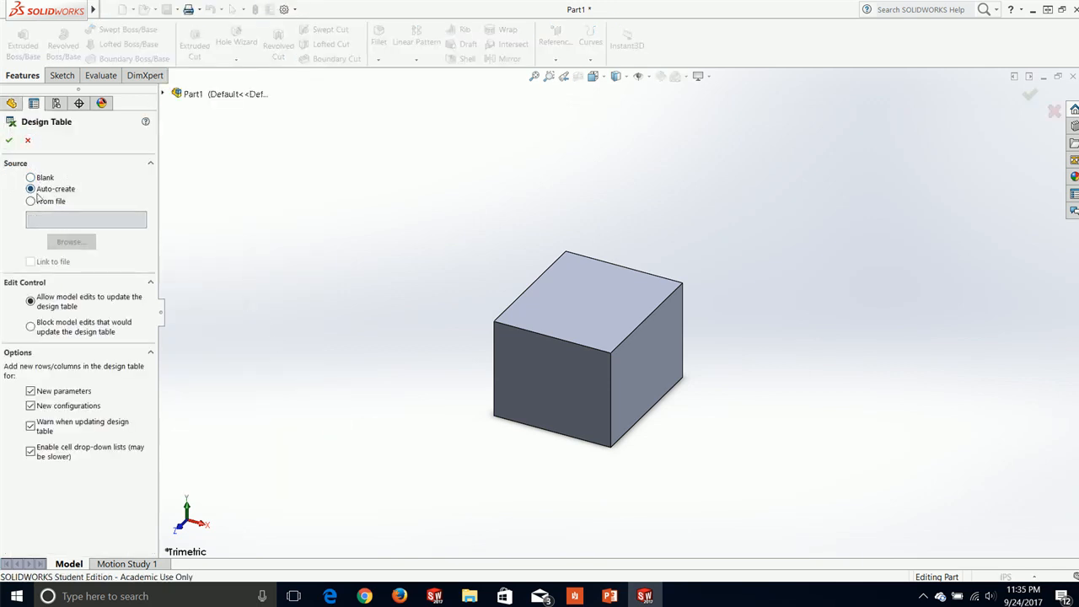
pyautogui.click(8, 141)
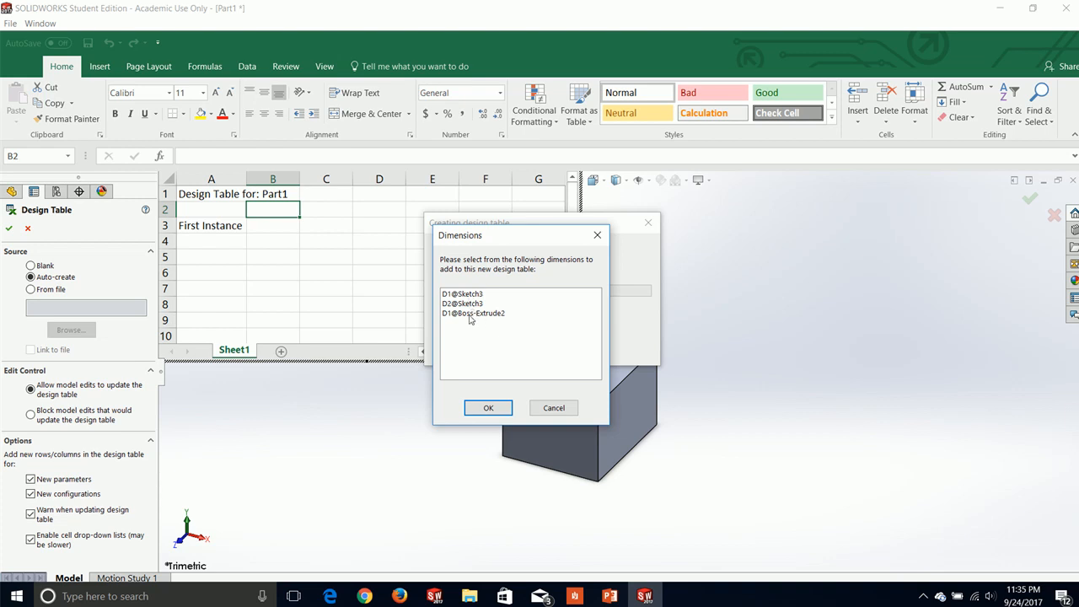
pyautogui.moveTo(476, 297); pyautogui.dragTo(474, 325)
pyautogui.click(488, 408)
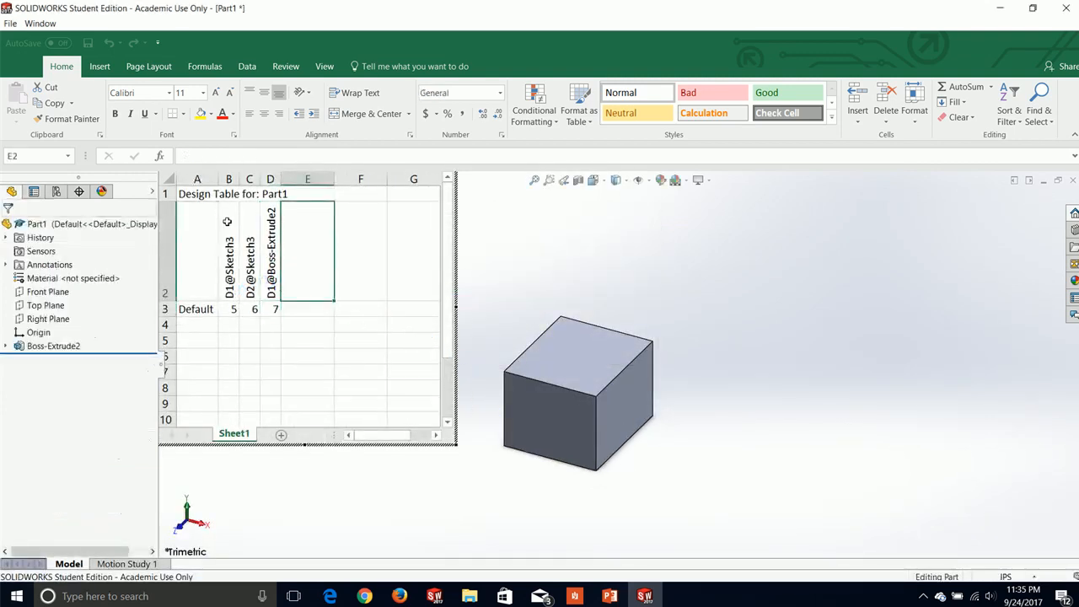
# Step: Add three configuration rows named a, b and c below Default in the design table
pyautogui.click(197, 326)
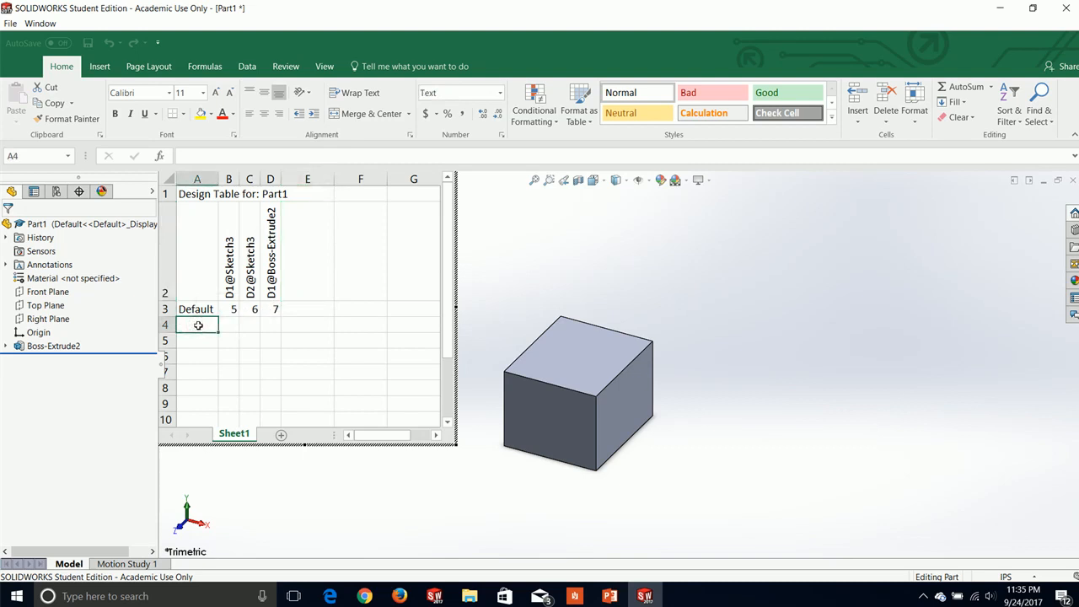
pyautogui.write('a')
pyautogui.press('Return')
pyautogui.write('b')
pyautogui.press('Return')
pyautogui.write('c')
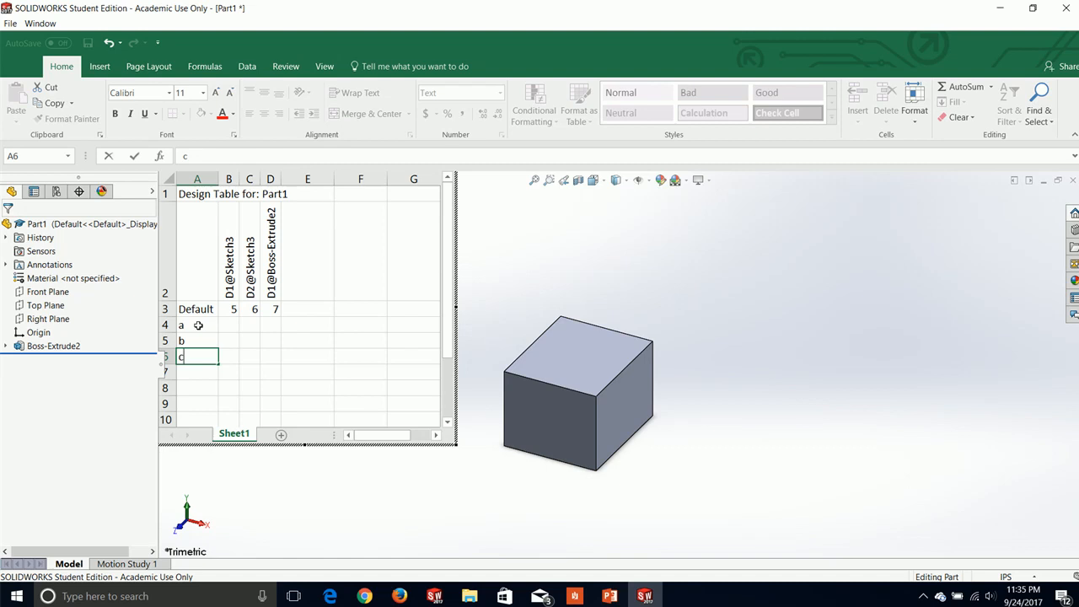
# Step: Fill configuration a with D1@Sketch3 6, D2@Sketch3 7 and D1@Boss-Extrude2 10
pyautogui.press('Up')
pyautogui.press('Up')
pyautogui.press('Right')
pyautogui.write('6')
pyautogui.press('Tab')
pyautogui.write('7')
pyautogui.press('Tab')
pyautogui.write('10')
pyautogui.press('Down')
# Step: Fill configuration b with D1@Sketch3 7, D2@Sketch3 10 and D1@Boss-Extrude2 13
pyautogui.press('Left')
pyautogui.press('Left')
pyautogui.press('Tab')
pyautogui.write('10')
pyautogui.press('Tab')
pyautogui.write('13')
pyautogui.press('Return')
# Step: Fill configuration c with 8, 12 and 15, and close the design table to generate the configurations
pyautogui.press('Left')
pyautogui.press('Left')
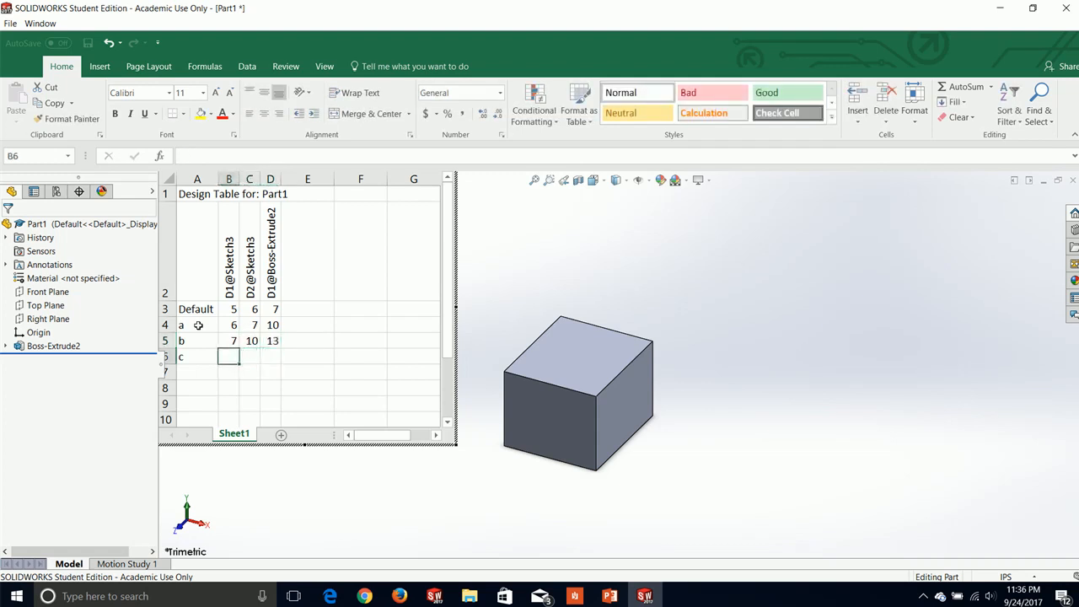
pyautogui.write('8')
pyautogui.press('Tab')
pyautogui.write('12')
pyautogui.press('Tab')
pyautogui.write('1')
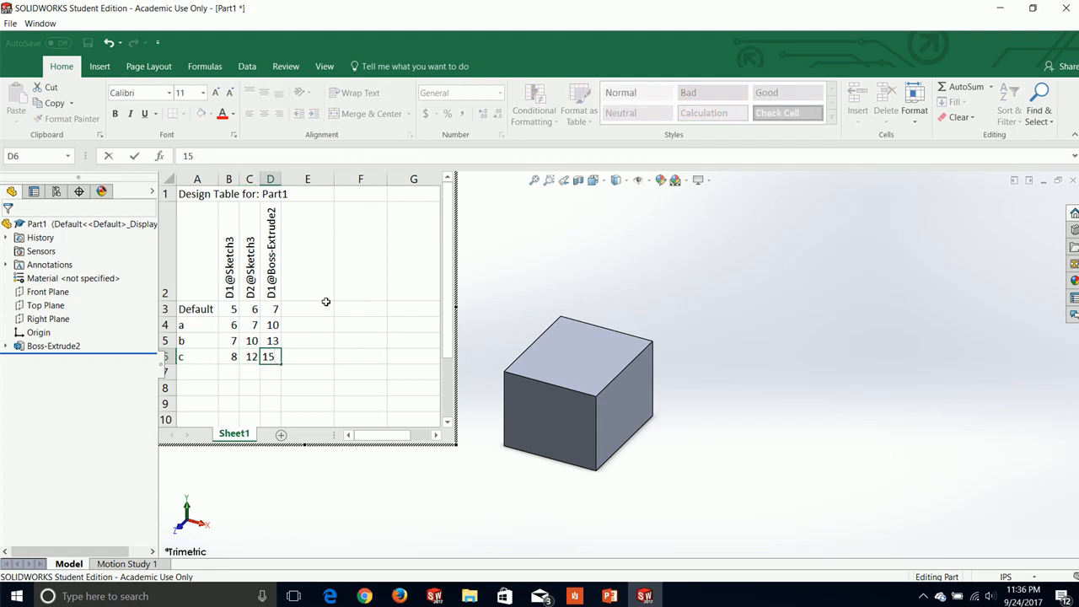
pyautogui.write('5')
pyautogui.click(636, 239)
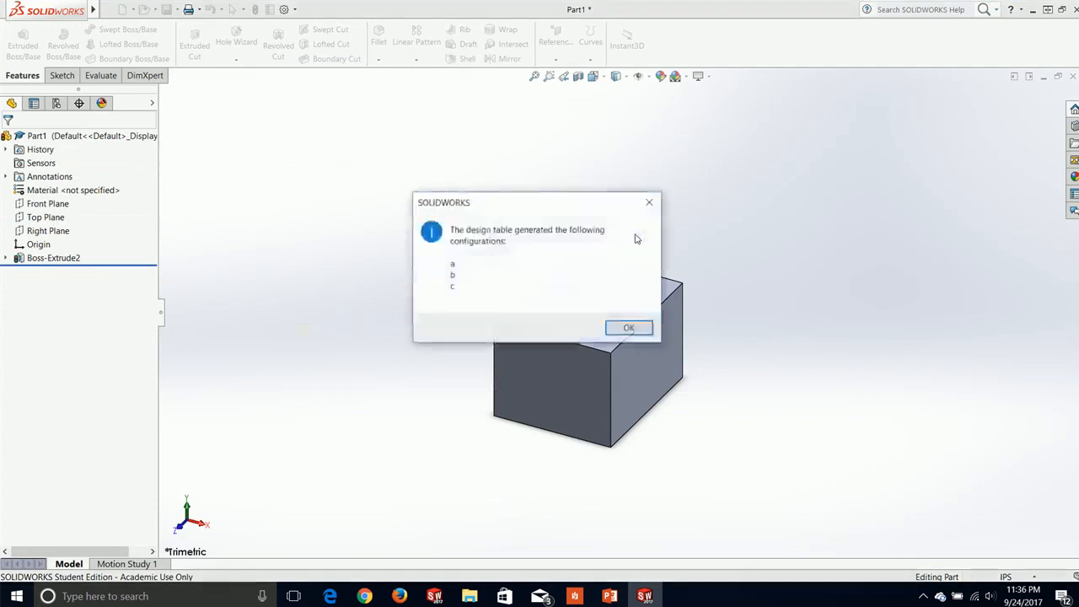
pyautogui.click(622, 330)
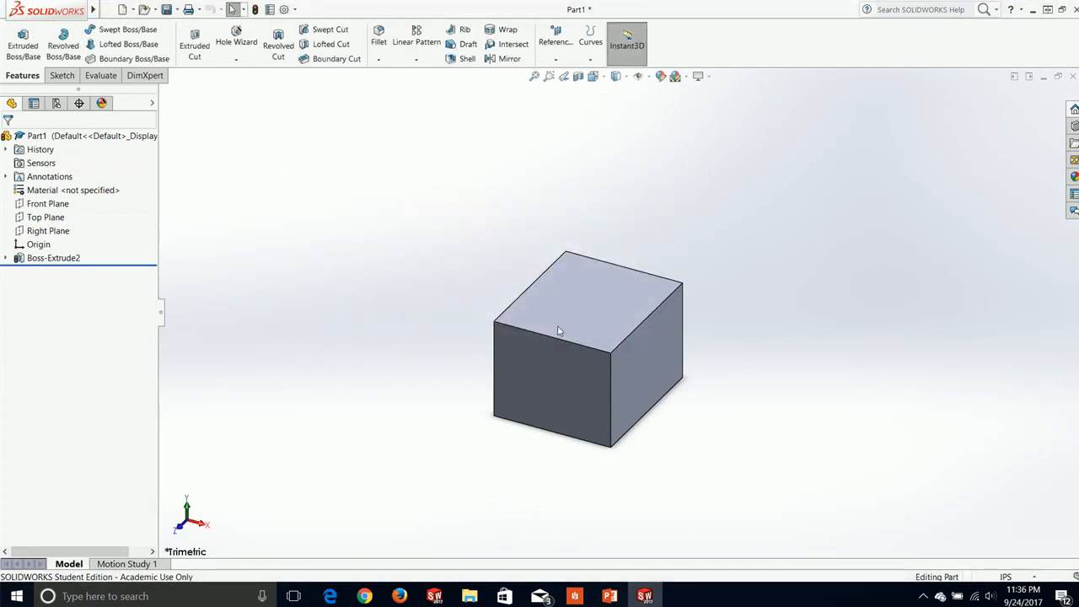
# Step: Activate configurations a, b and c in turn to compare the block sizes, and return to Default with a rebuild
pyautogui.click(57, 103)
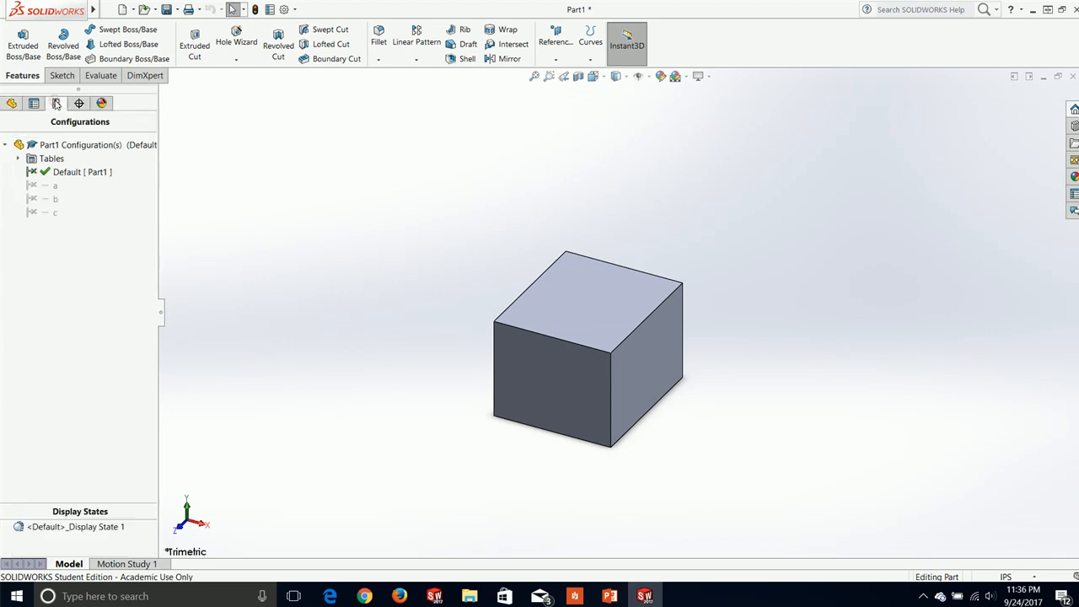
pyautogui.doubleClick(42, 185)
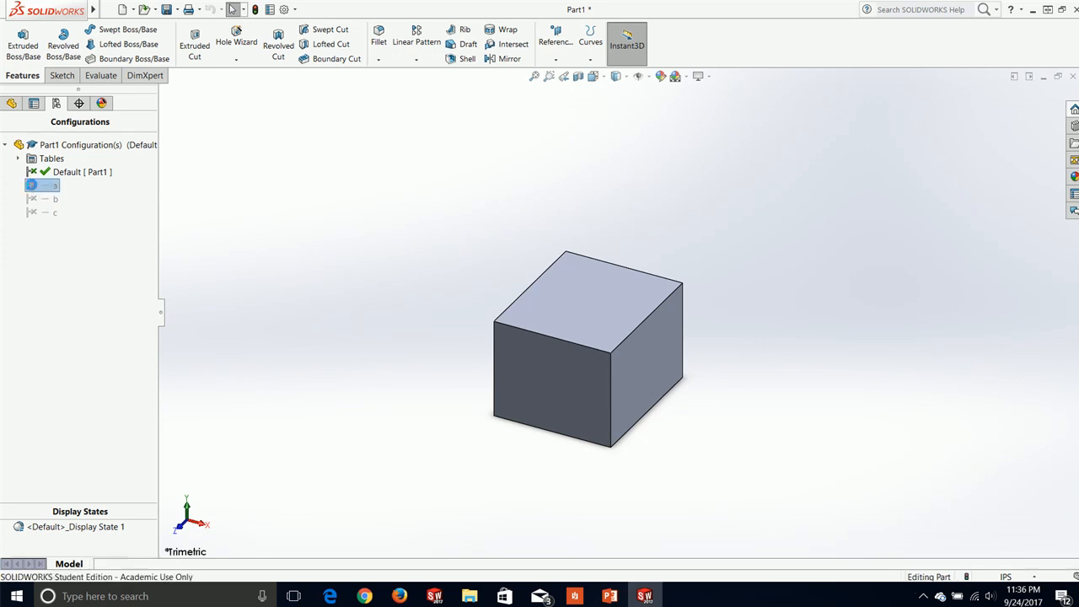
pyautogui.doubleClick(43, 199)
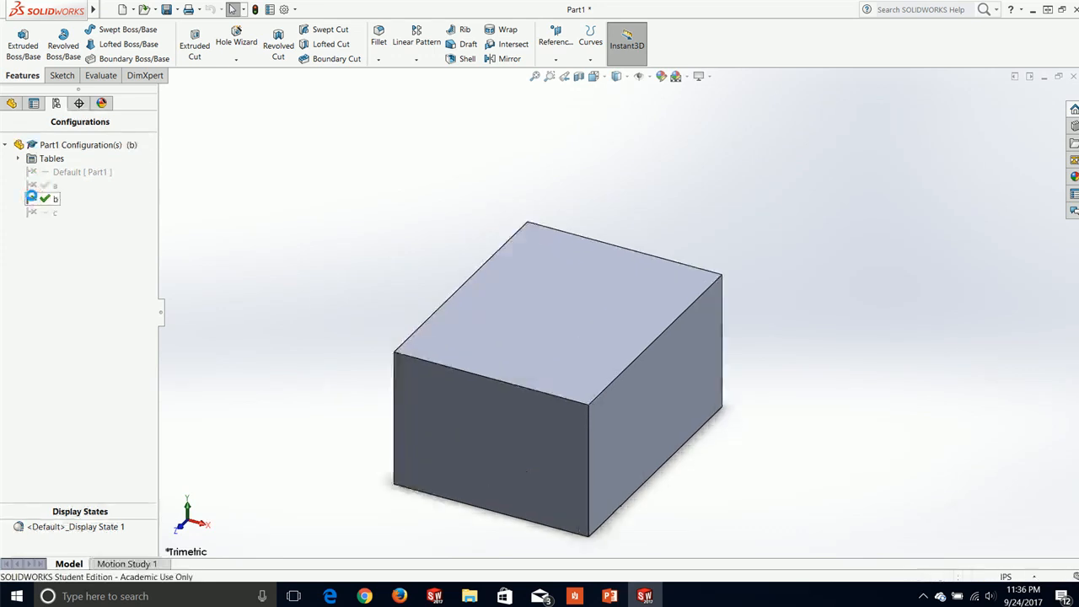
pyautogui.doubleClick(42, 212)
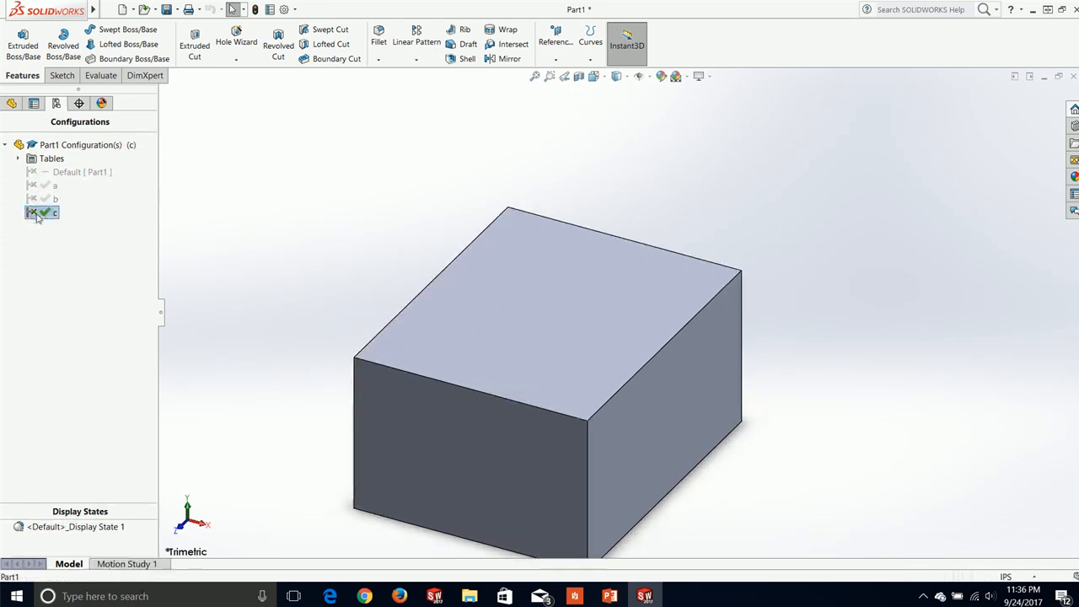
pyautogui.doubleClick(57, 172)
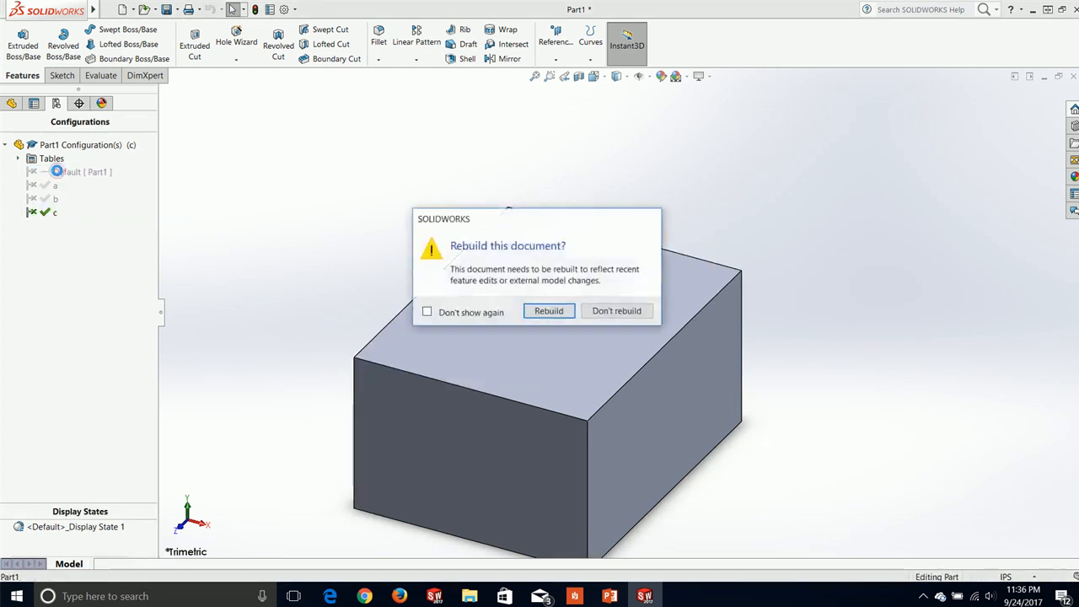
pyautogui.click(548, 311)
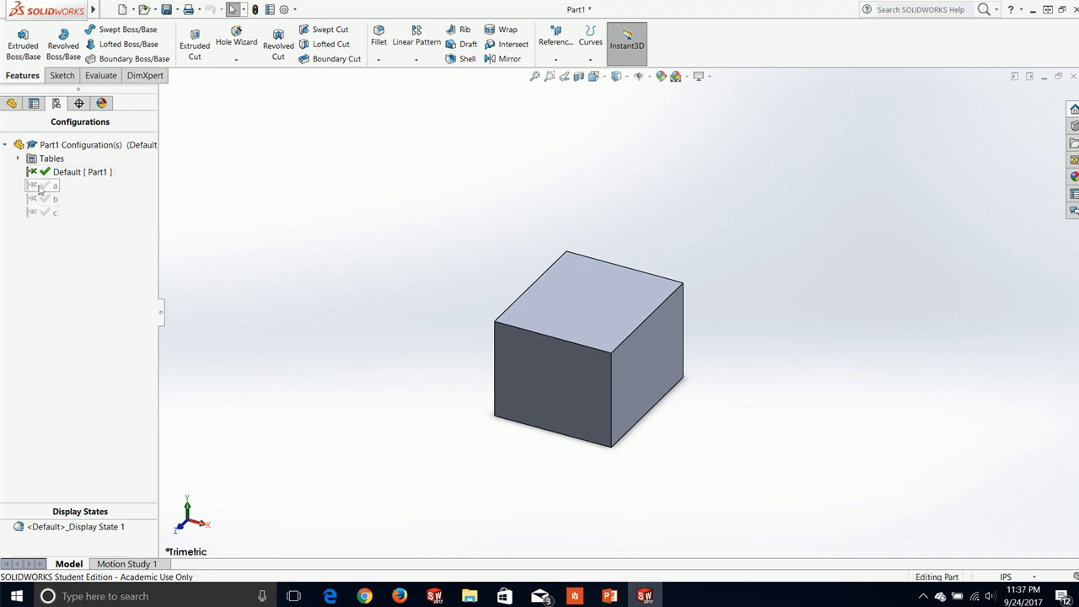
# Step: Delete the Boss-Extrude2 feature from the part, keeping its absorbed sketch
pyautogui.click(11, 103)
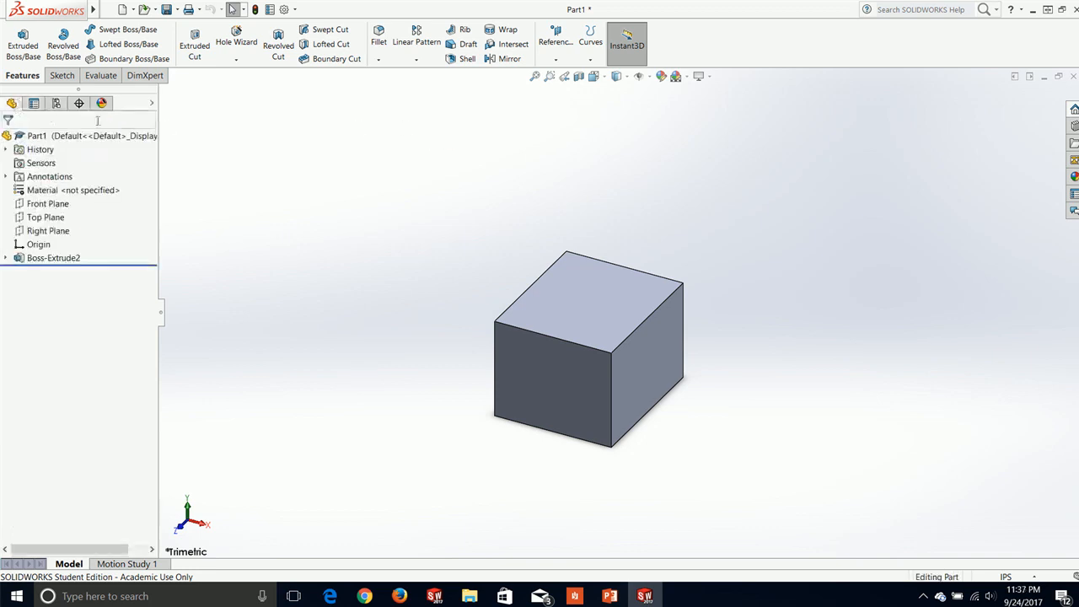
pyautogui.click(66, 258)
pyautogui.rightClick(66, 258)
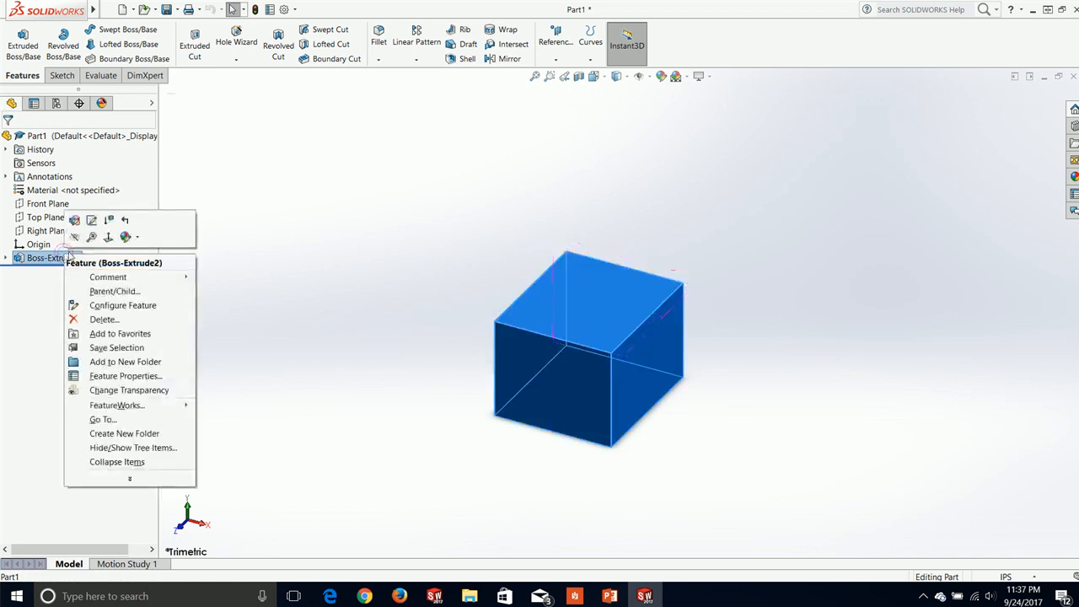
pyautogui.click(105, 319)
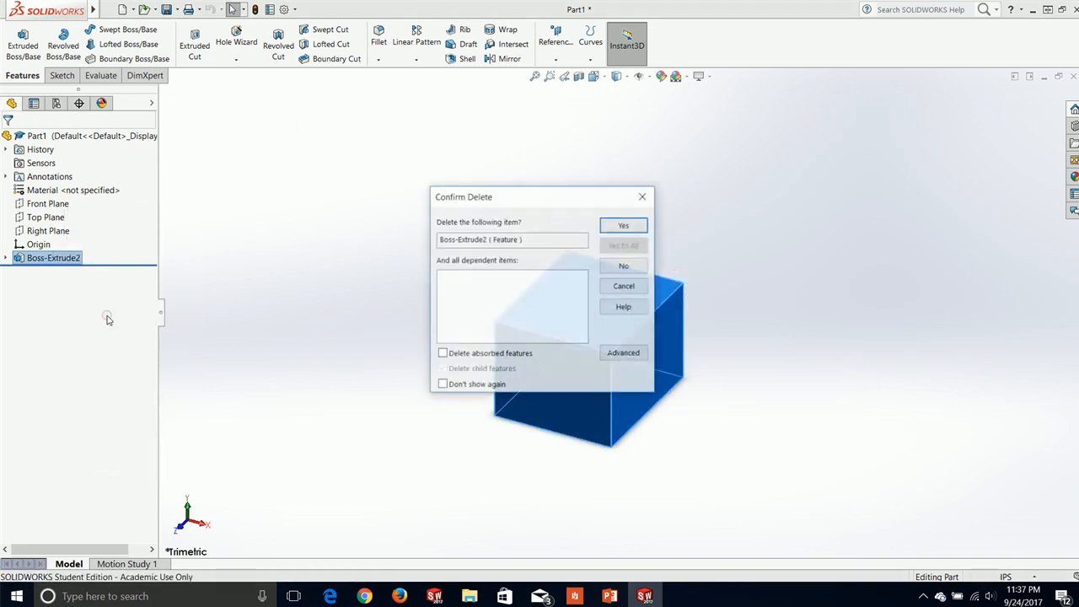
pyautogui.click(624, 224)
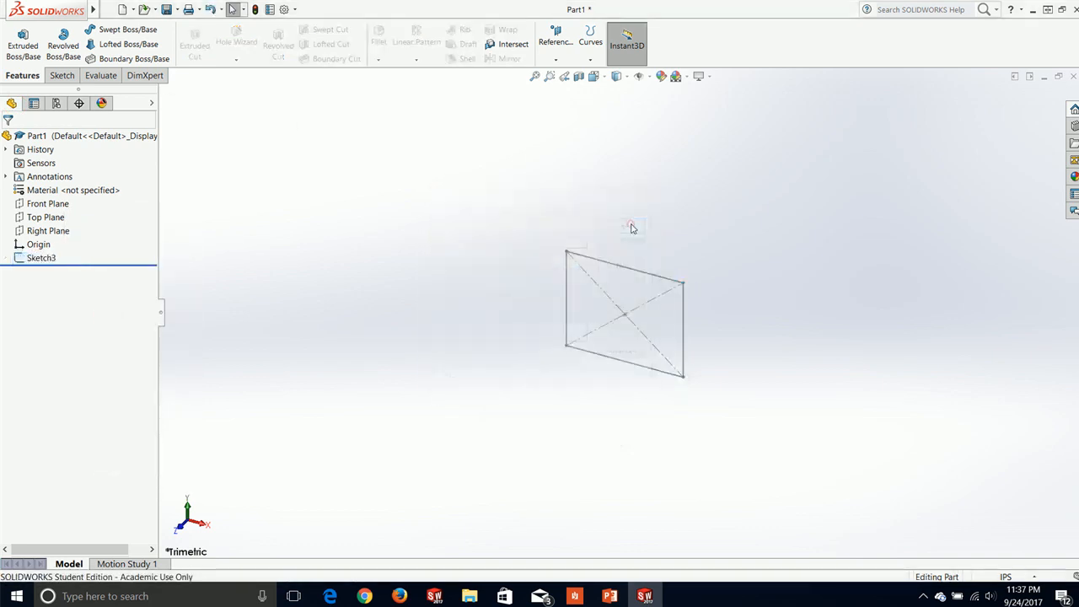
pyautogui.click(41, 258)
pyautogui.rightClick(42, 258)
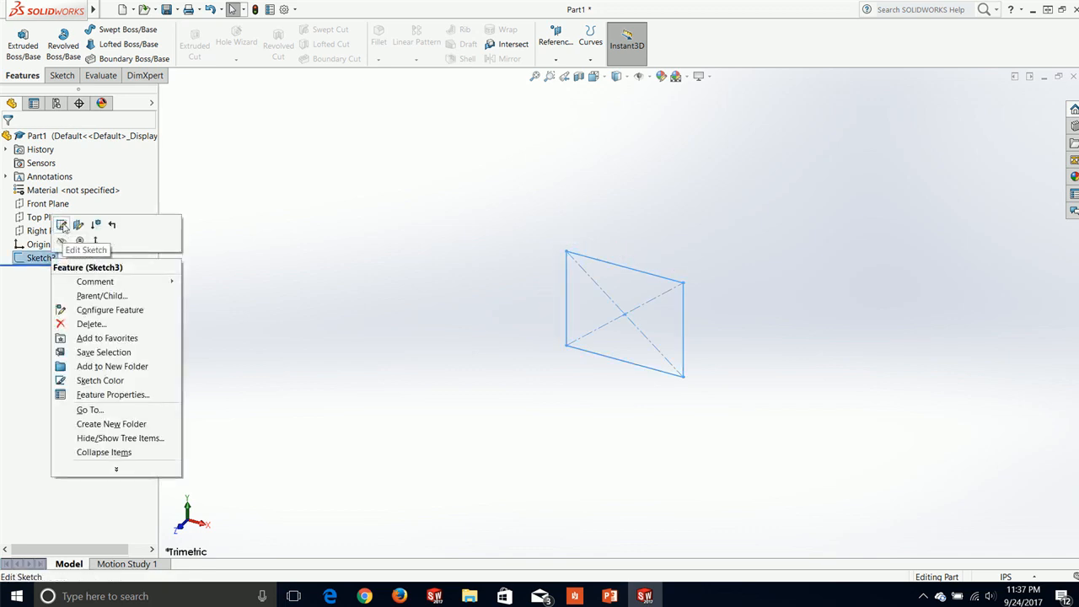
pyautogui.click(62, 226)
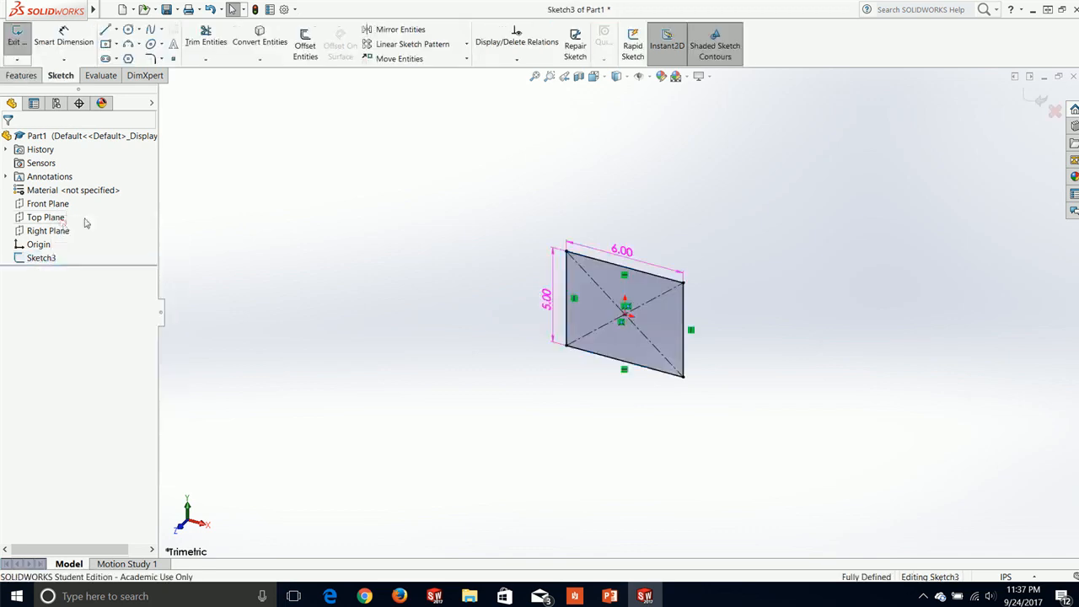
pyautogui.rightClick(50, 262)
pyautogui.press('Escape')
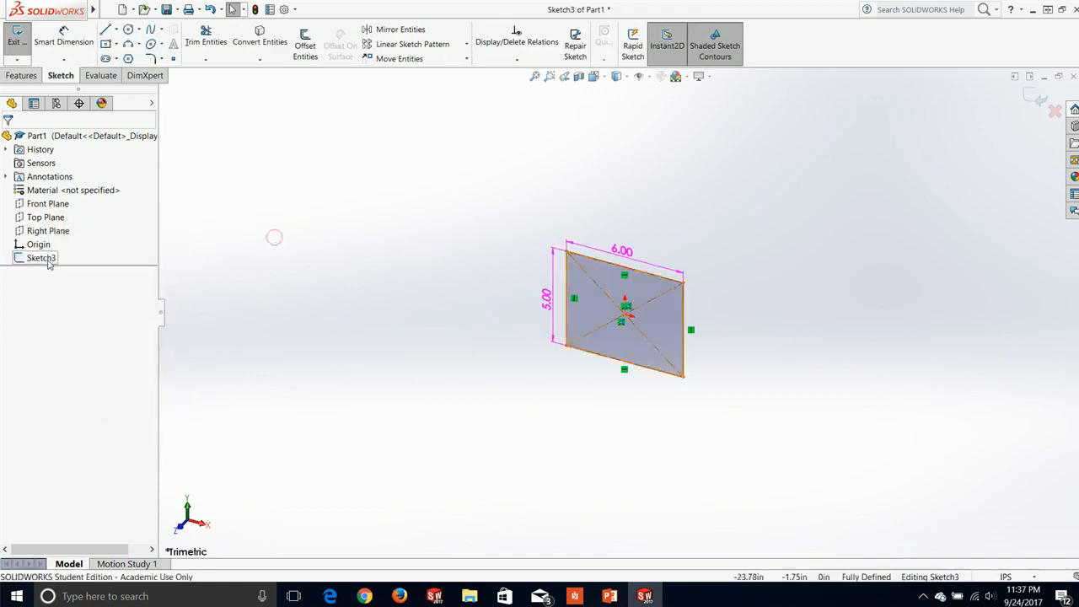
pyautogui.click(1037, 98)
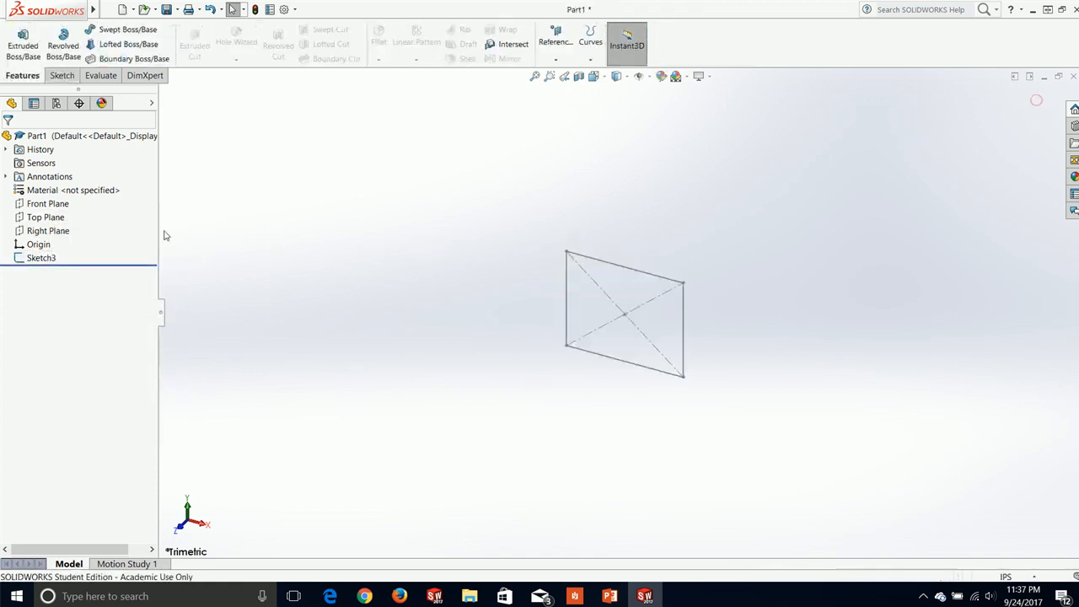
# Step: Delete the remaining rectangle sketch, Sketch3, to empty the part
pyautogui.rightClick(49, 259)
pyautogui.click(87, 317)
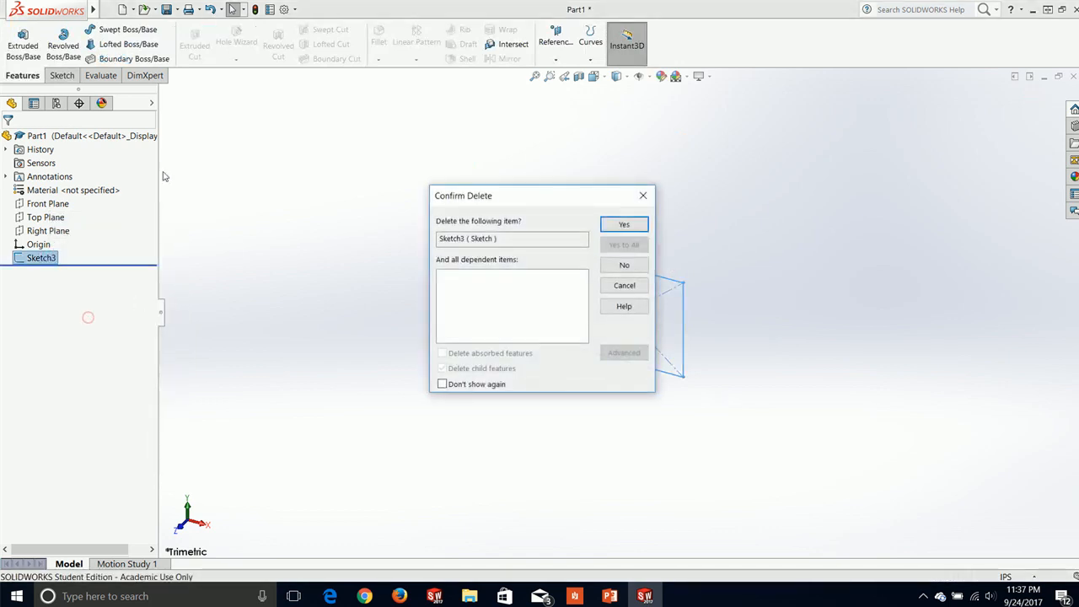
pyautogui.click(624, 225)
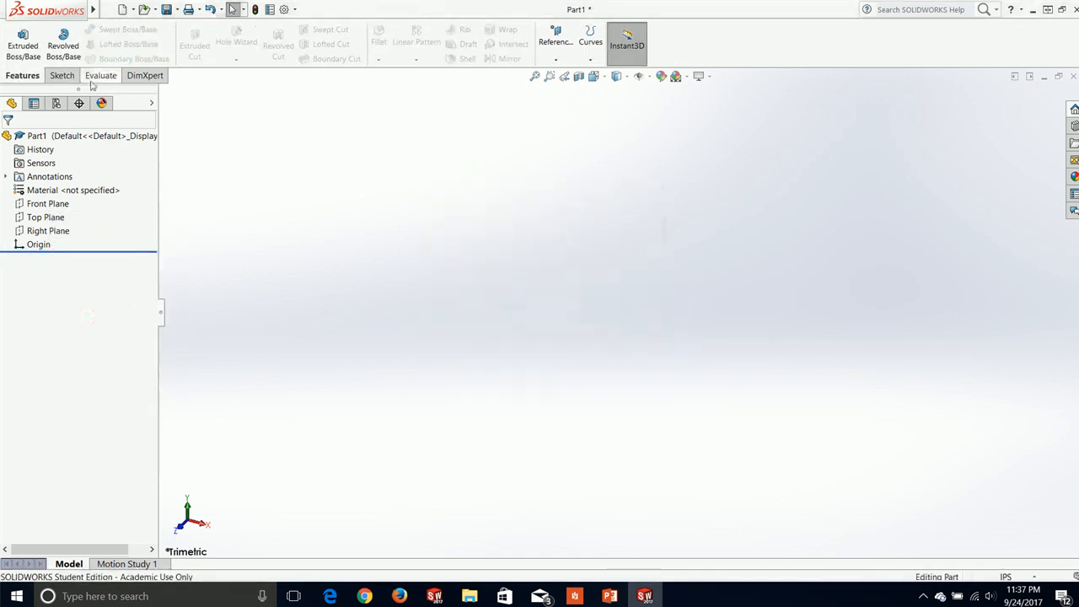
# Step: Sketch a circle about 3.9 in in diameter on the Top Plane, centered on the origin
pyautogui.click(62, 75)
pyautogui.click(17, 38)
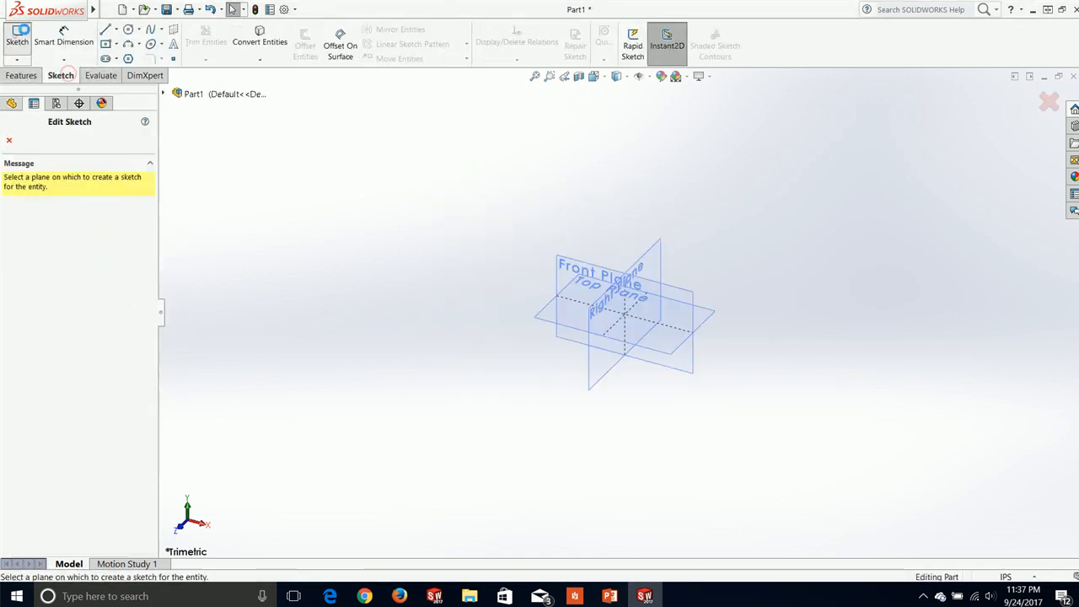
pyautogui.click(551, 309)
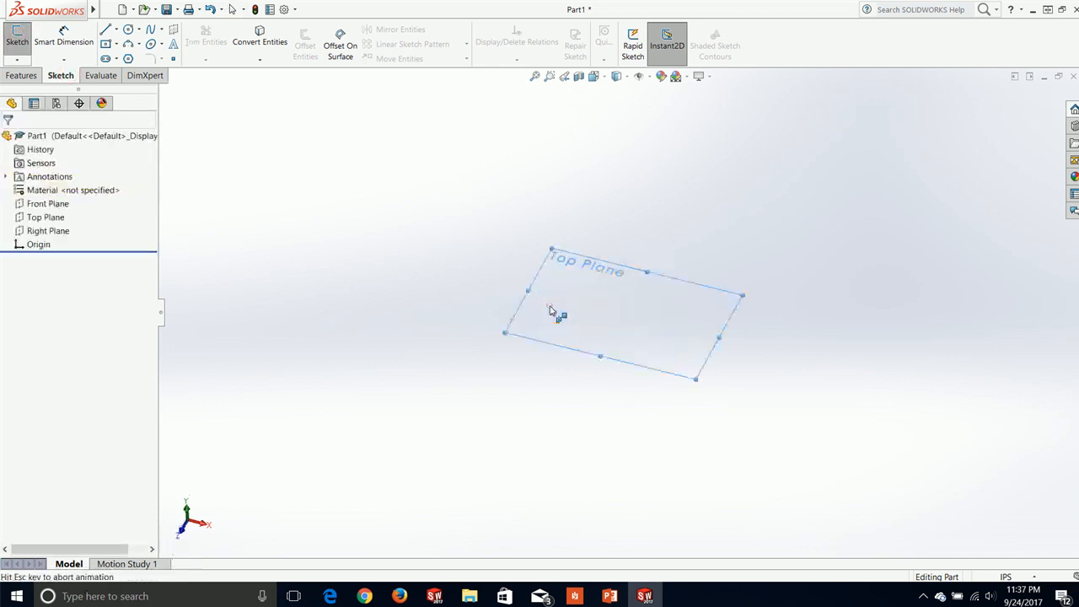
pyautogui.click(128, 29)
pyautogui.click(621, 313)
pyautogui.click(654, 213)
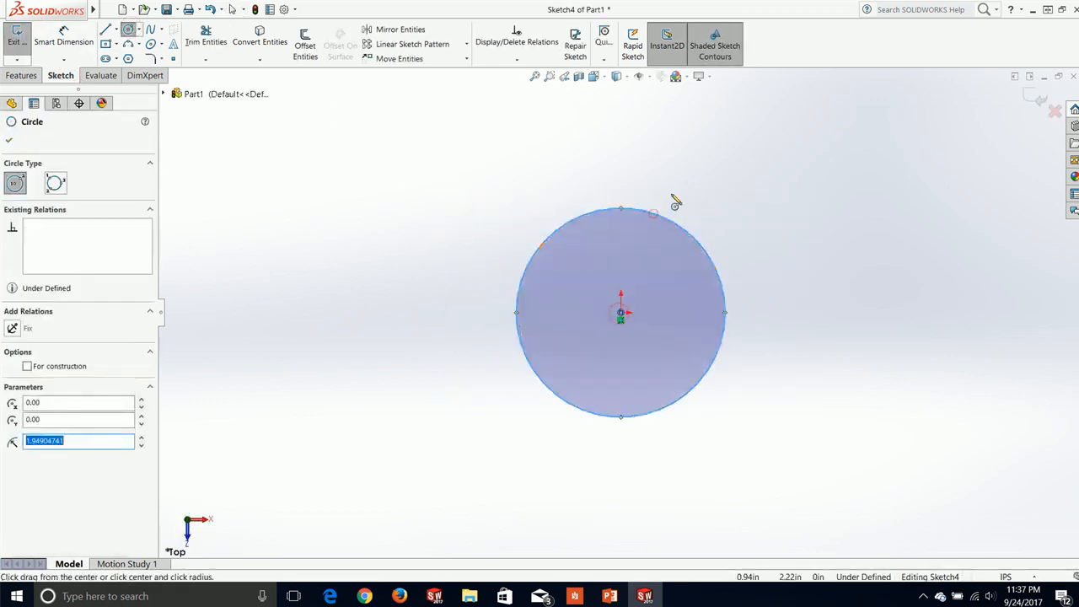
pyautogui.press('Escape')
# Step: Dimension the circle's diameter to 4 in
pyautogui.click(63, 38)
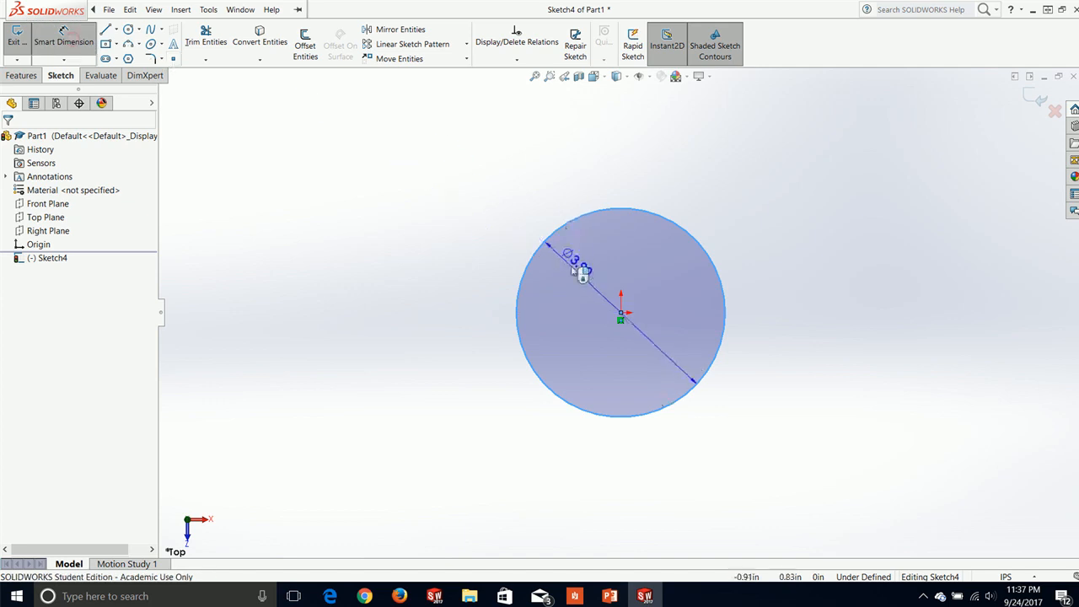
pyautogui.click(574, 268)
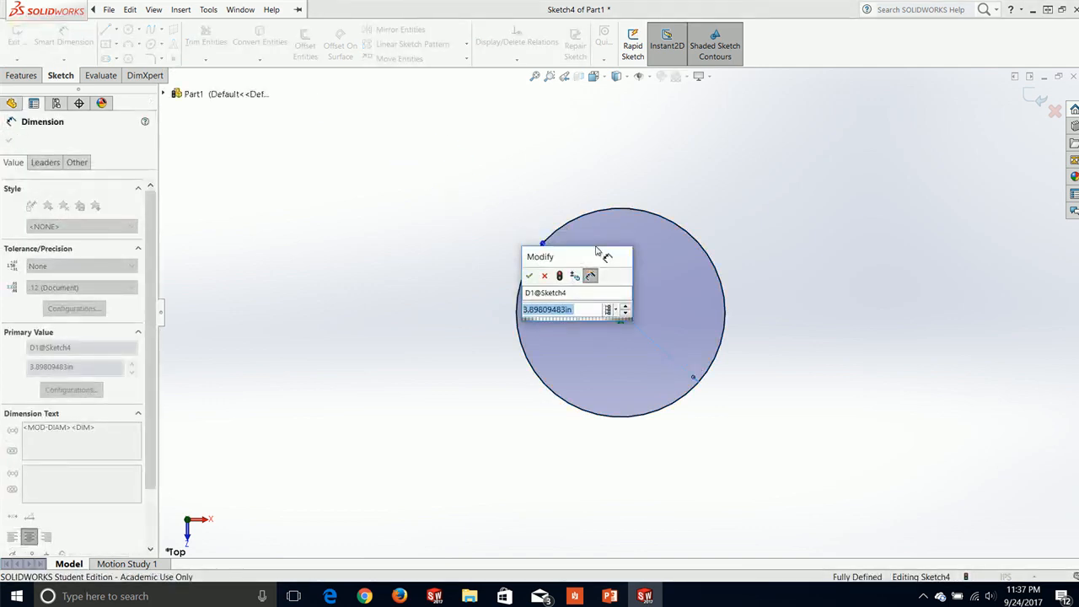
pyautogui.write('4')
pyautogui.press('Return')
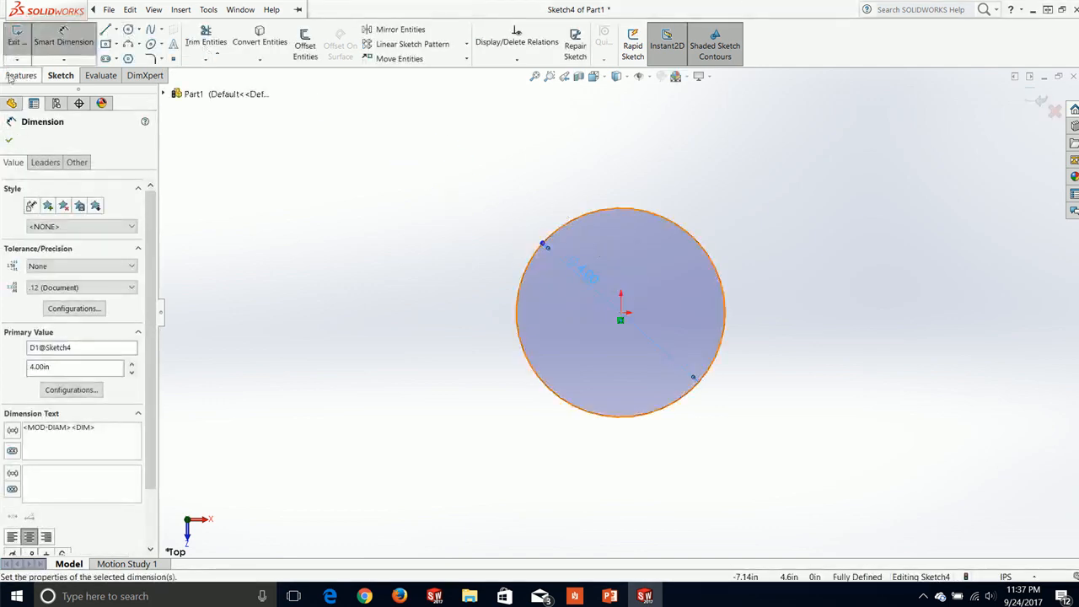
# Step: Extrude the circle upward as a solid cylinder with a blind depth of 4 in
pyautogui.click(22, 75)
pyautogui.click(23, 42)
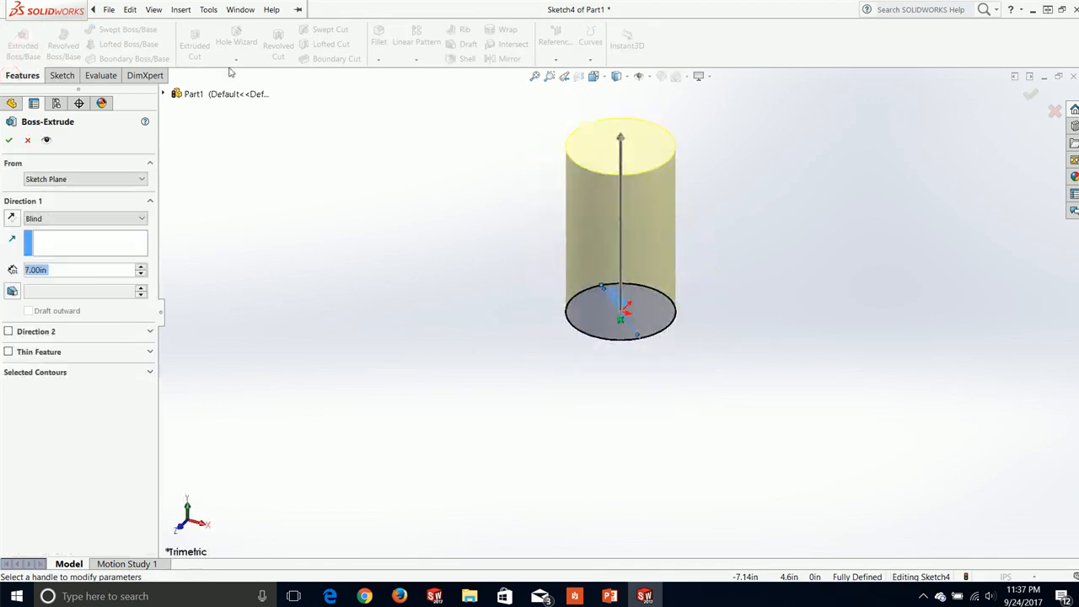
pyautogui.write('4')
pyautogui.press('Return')
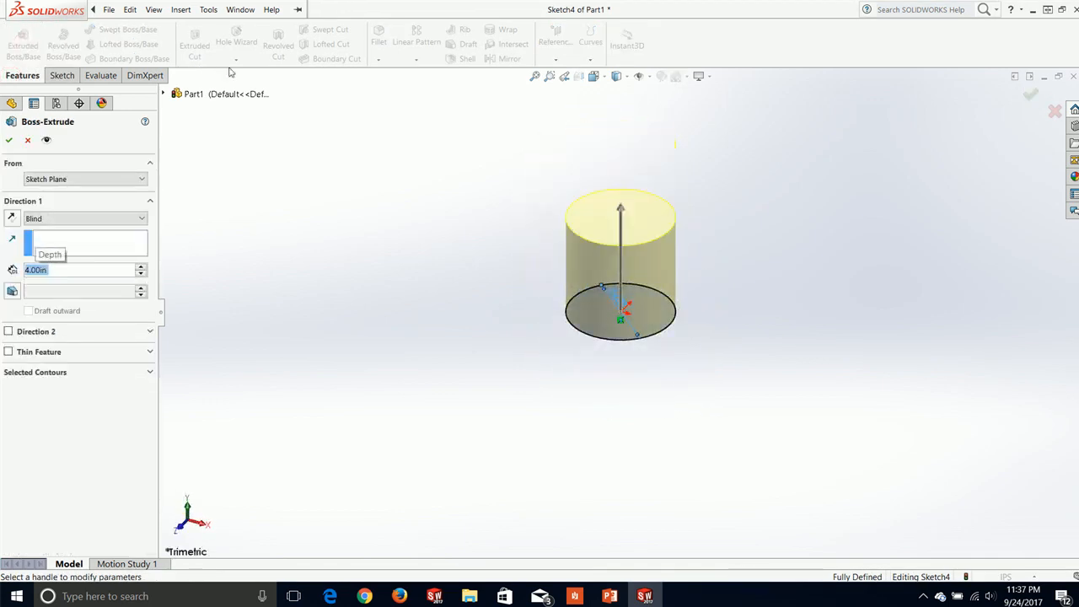
pyautogui.click(9, 140)
# Step: Sketch a center rectangle about 4.68 in wide and 4 in high on the cylinder's top face, centered on the origin
pyautogui.click(60, 75)
pyautogui.click(17, 38)
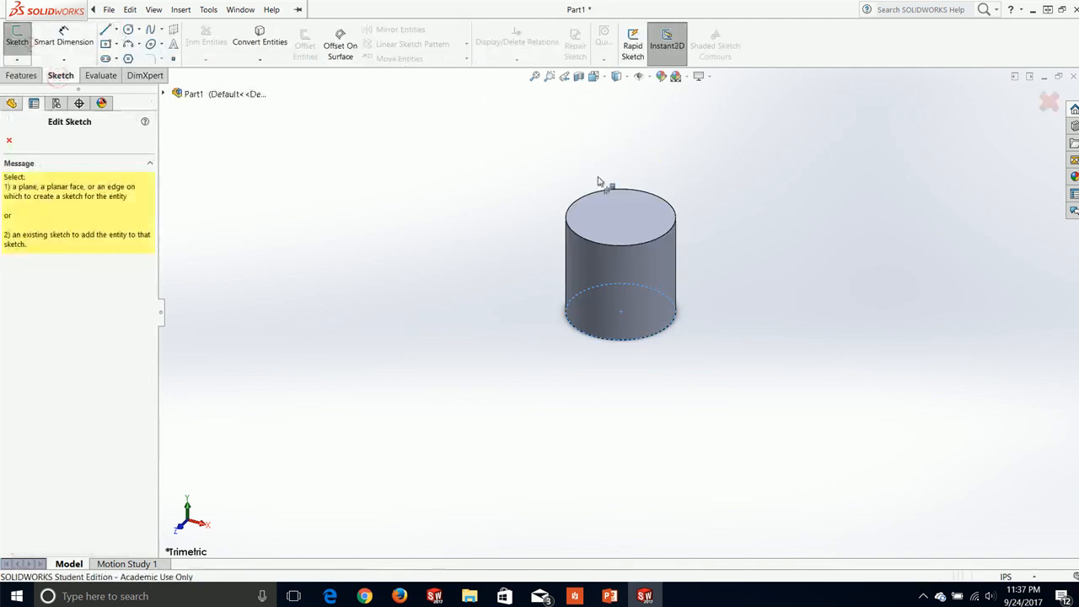
pyautogui.click(622, 213)
pyautogui.press('space')
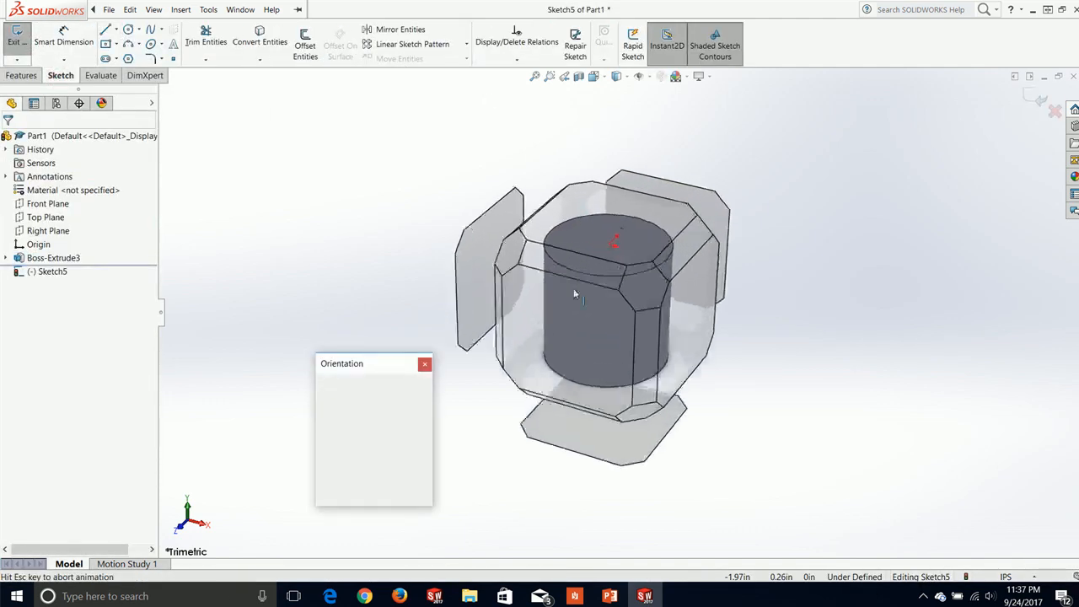
pyautogui.click(424, 429)
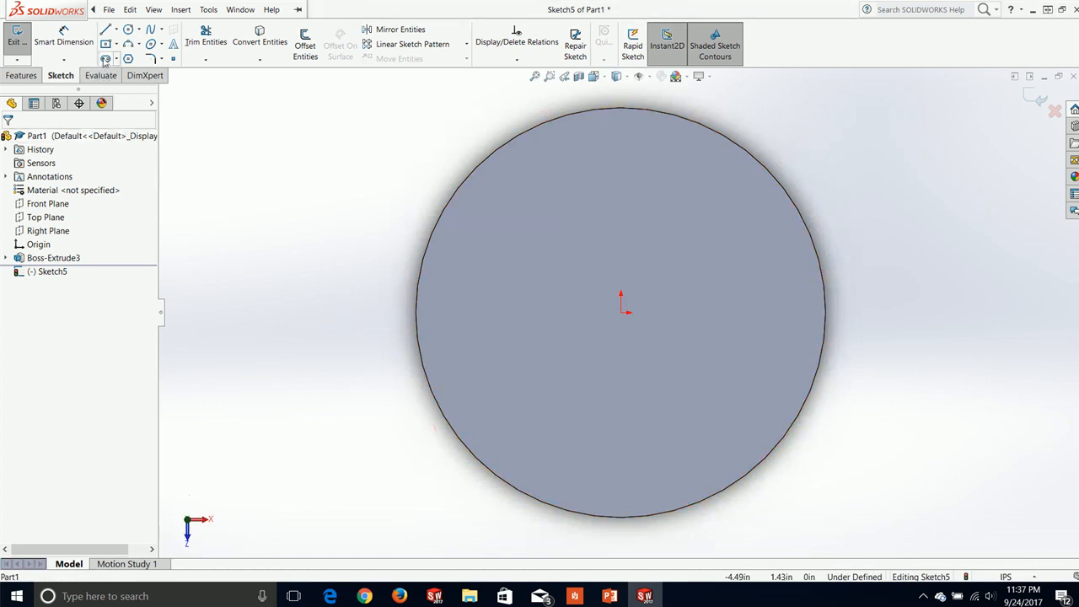
pyautogui.click(105, 43)
pyautogui.click(622, 312)
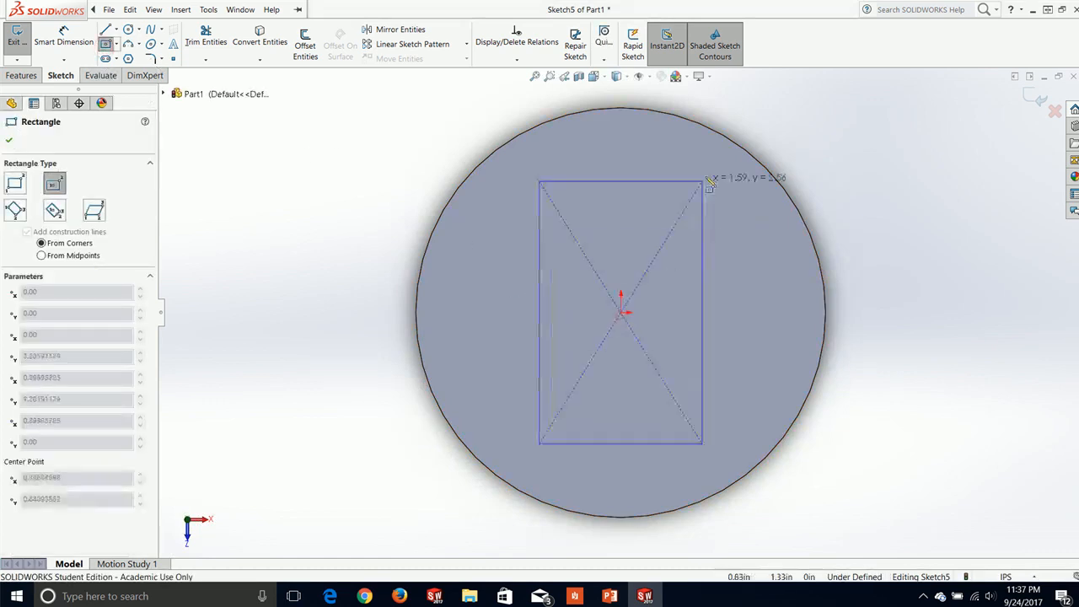
pyautogui.click(861, 107)
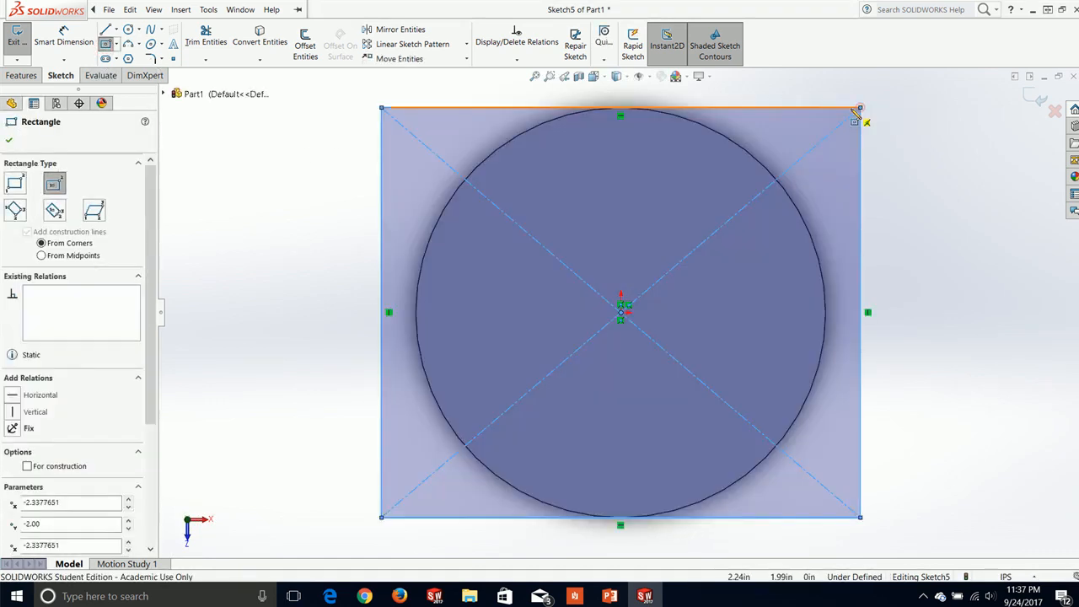
# Step: Dimension the rectangle's height and width to 4 in each
pyautogui.click(63, 38)
pyautogui.click(382, 400)
pyautogui.click(320, 358)
pyautogui.press('Return')
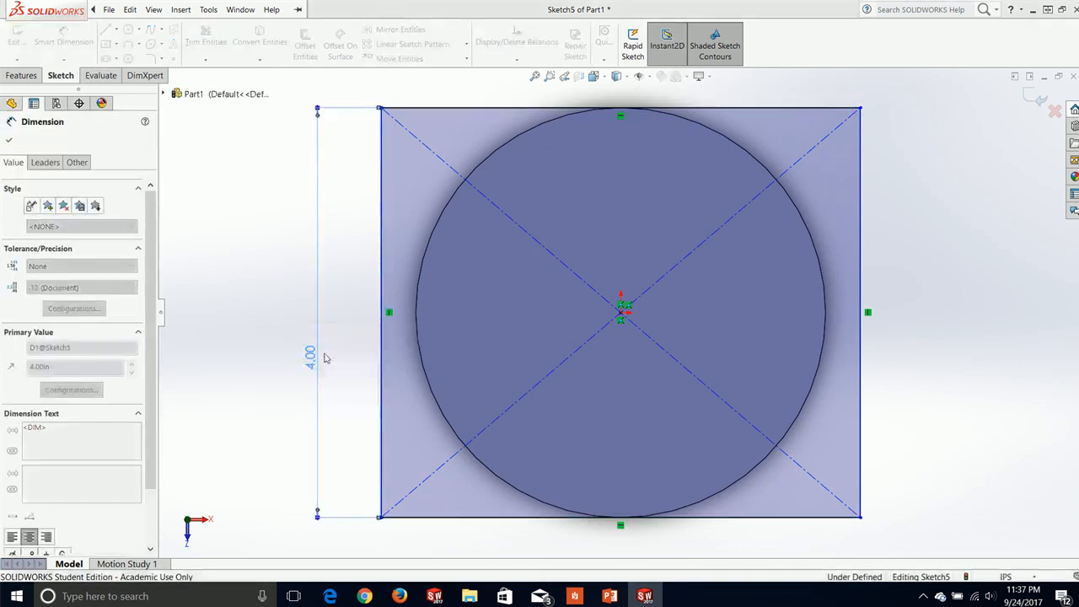
pyautogui.click(452, 107)
pyautogui.click(459, 91)
pyautogui.press('Return')
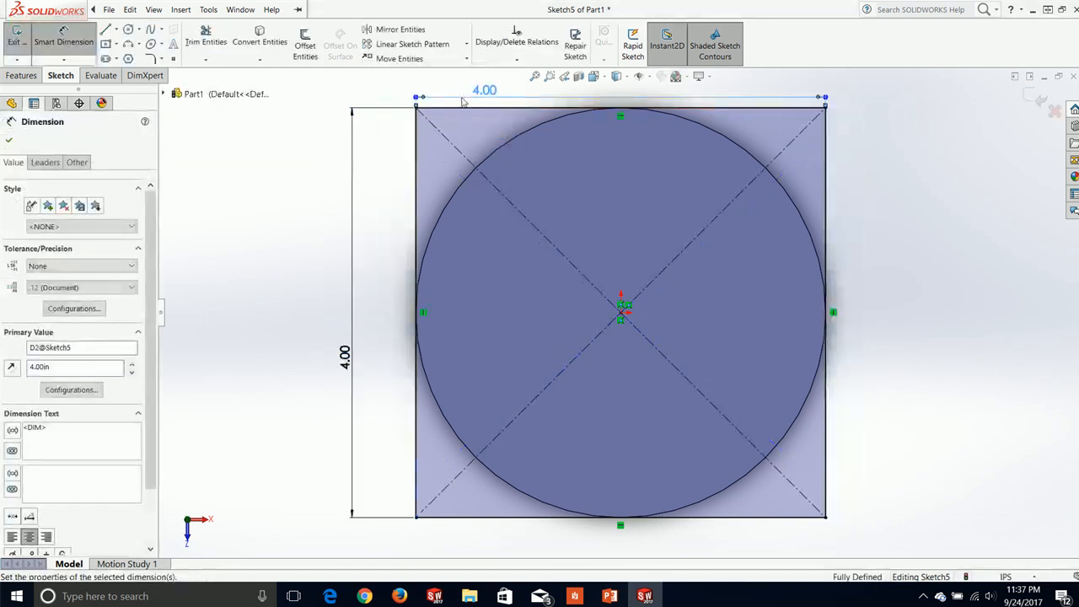
pyautogui.click(10, 140)
# Step: Extrude the square sketch outward from the cylinder's end face to a blind depth of 4 in, merged with the cylinder
pyautogui.click(21, 75)
pyautogui.click(21, 42)
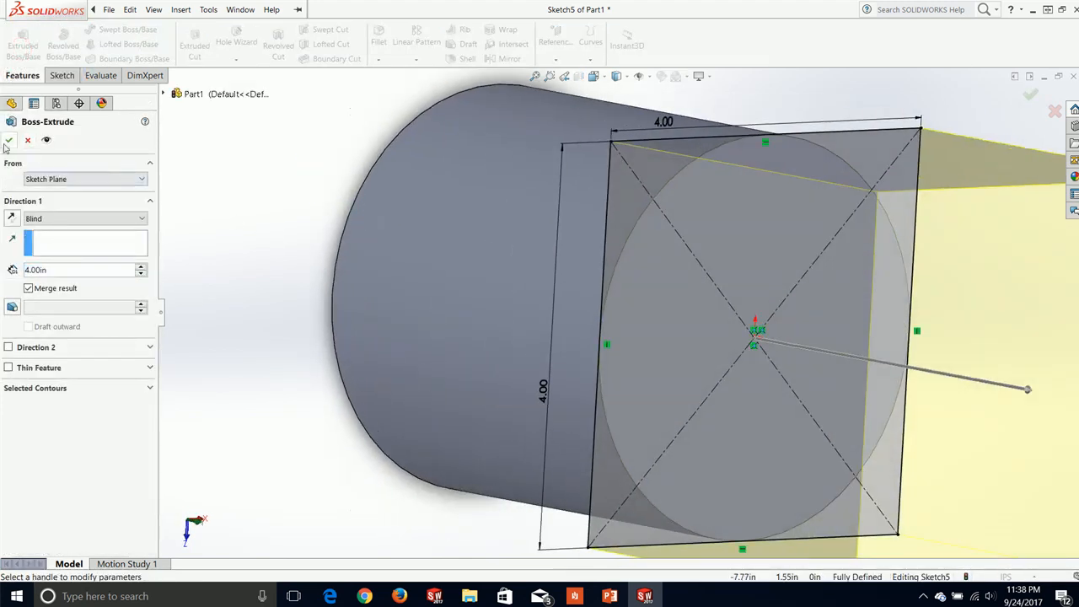
pyautogui.click(8, 141)
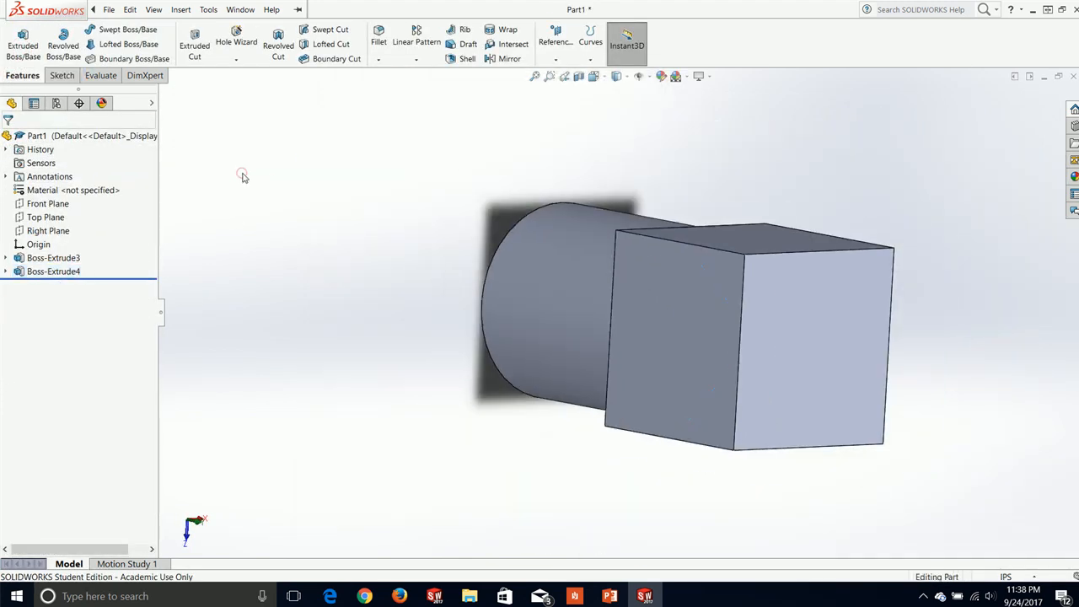
# Step: Start a reference axis, try One Line/Edge/Axis with a lengthwise edge of the block, and remove that edge from the selection
pyautogui.moveTo(431, 217); pyautogui.dragTo(684, 199, button='middle')
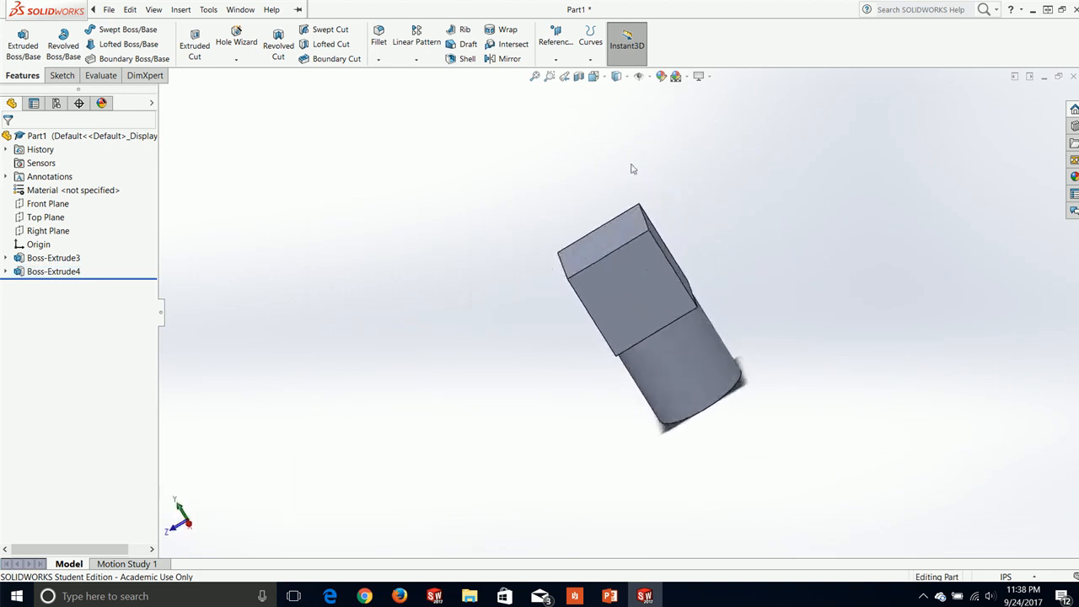
pyautogui.click(556, 58)
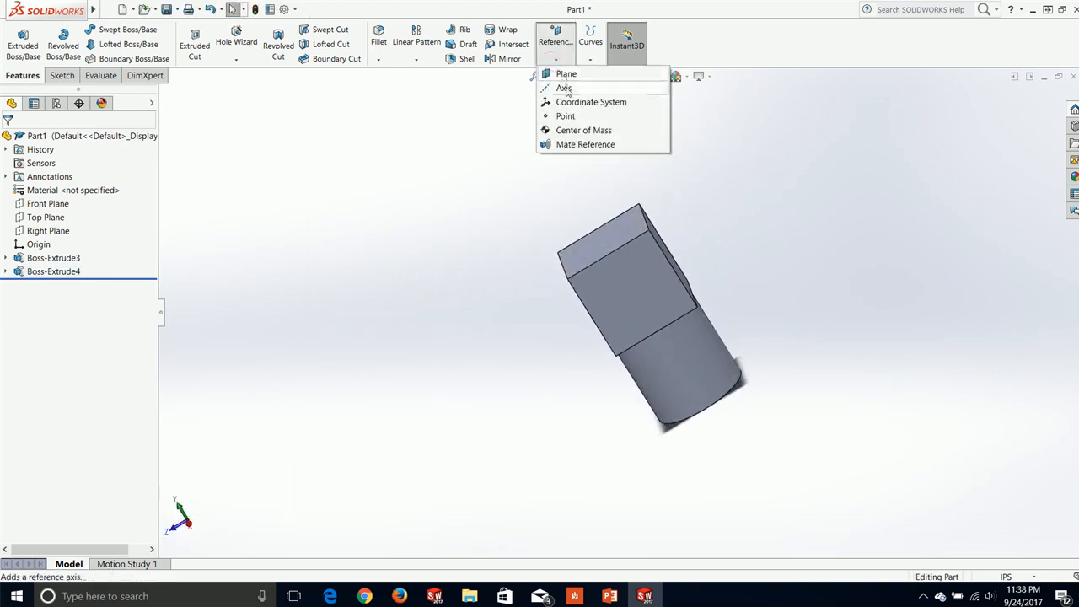
pyautogui.click(565, 87)
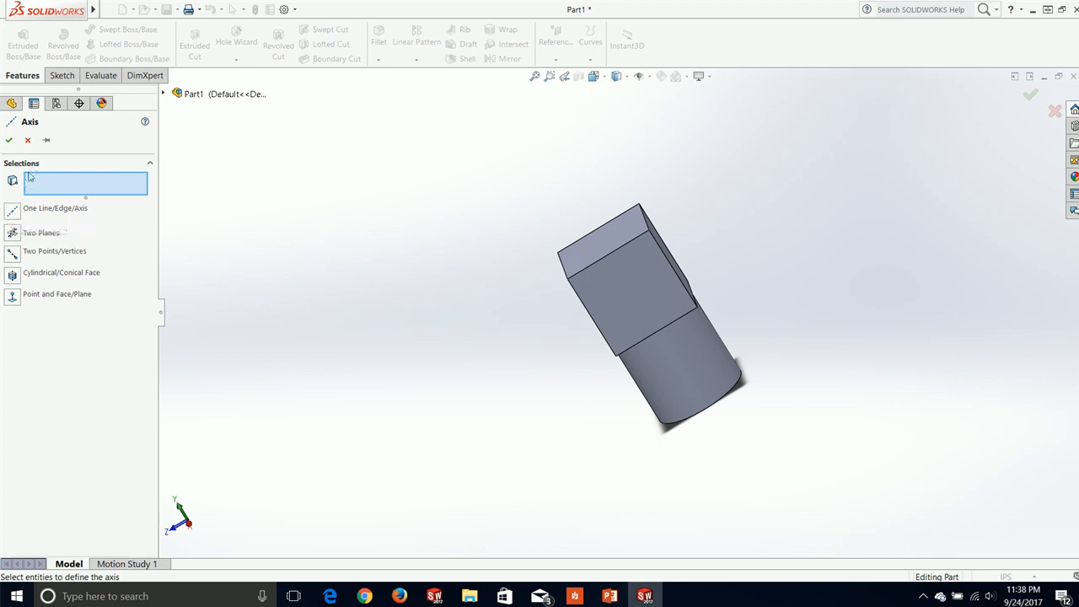
pyautogui.click(13, 215)
pyautogui.moveTo(587, 300); pyautogui.dragTo(596, 334, button='middle')
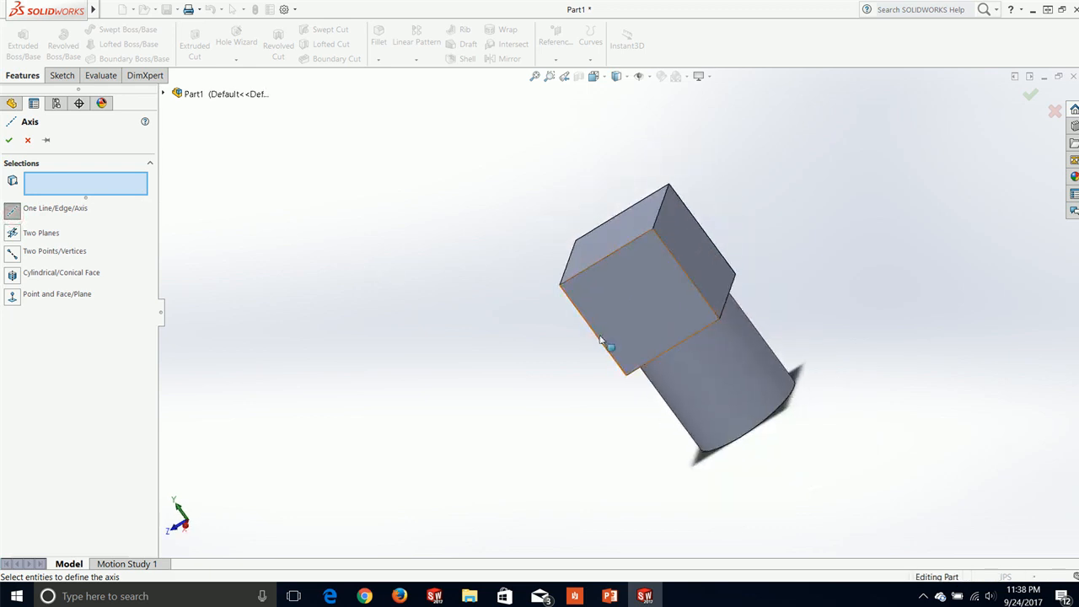
pyautogui.click(602, 345)
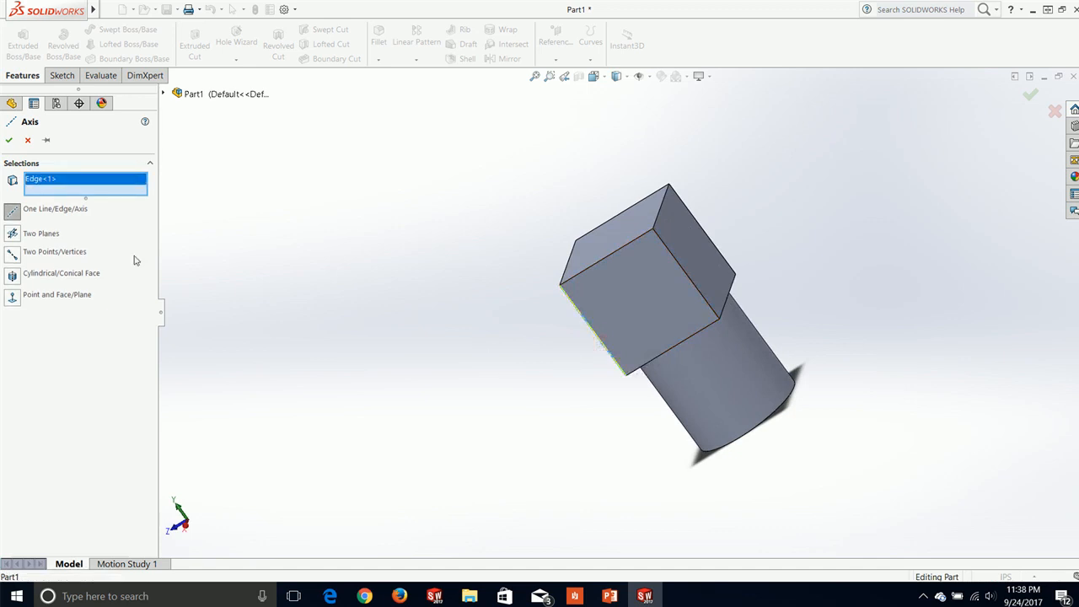
pyautogui.rightClick(59, 180)
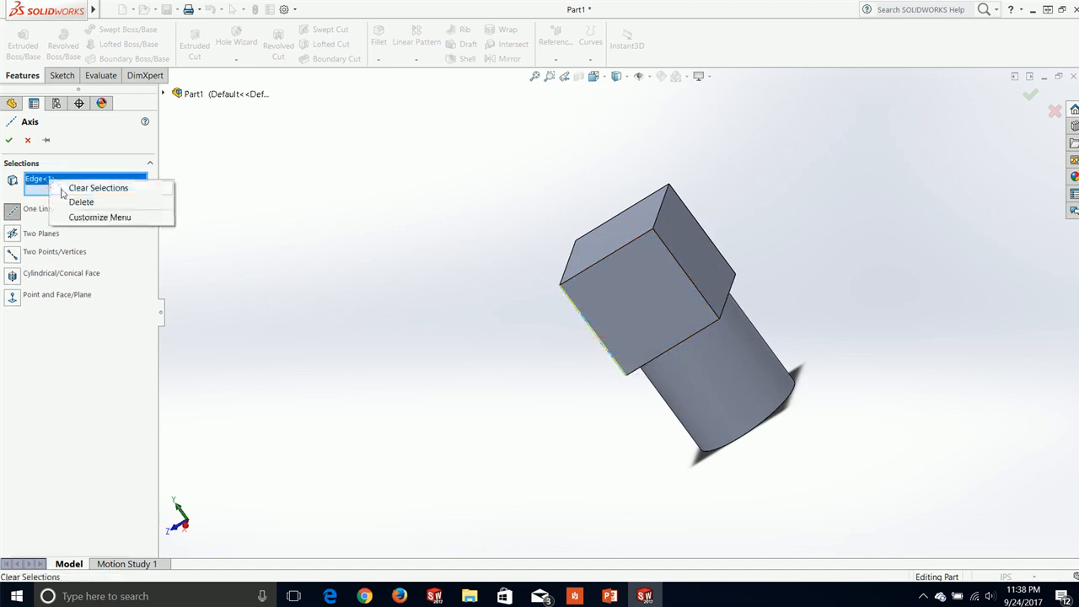
pyautogui.click(80, 201)
# Step: Switch the axis definition to Two Planes and show the reference planes in the model
pyautogui.click(13, 233)
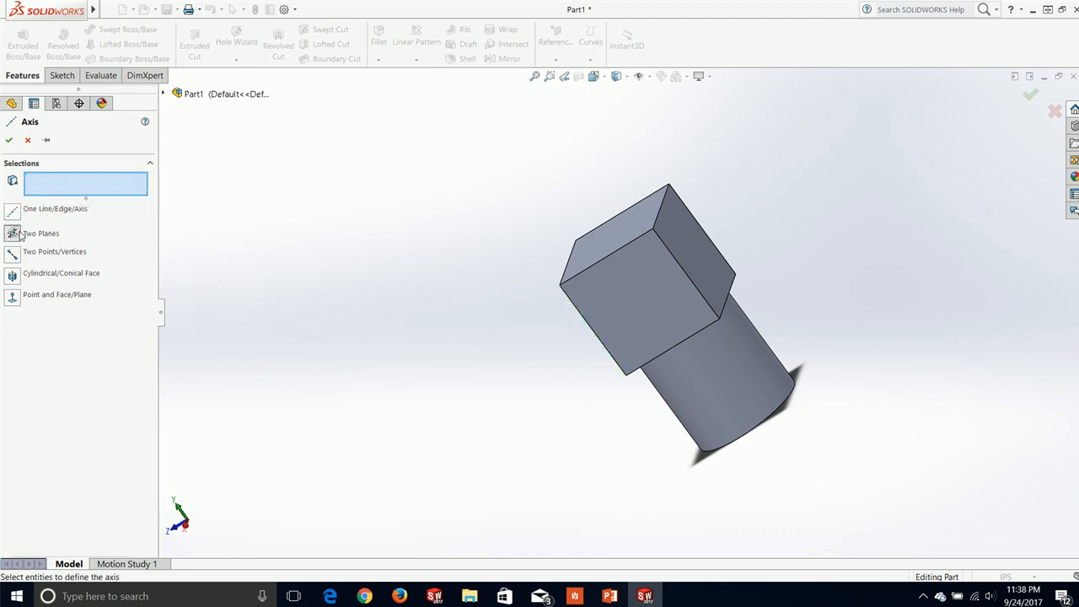
pyautogui.click(651, 76)
pyautogui.click(651, 76)
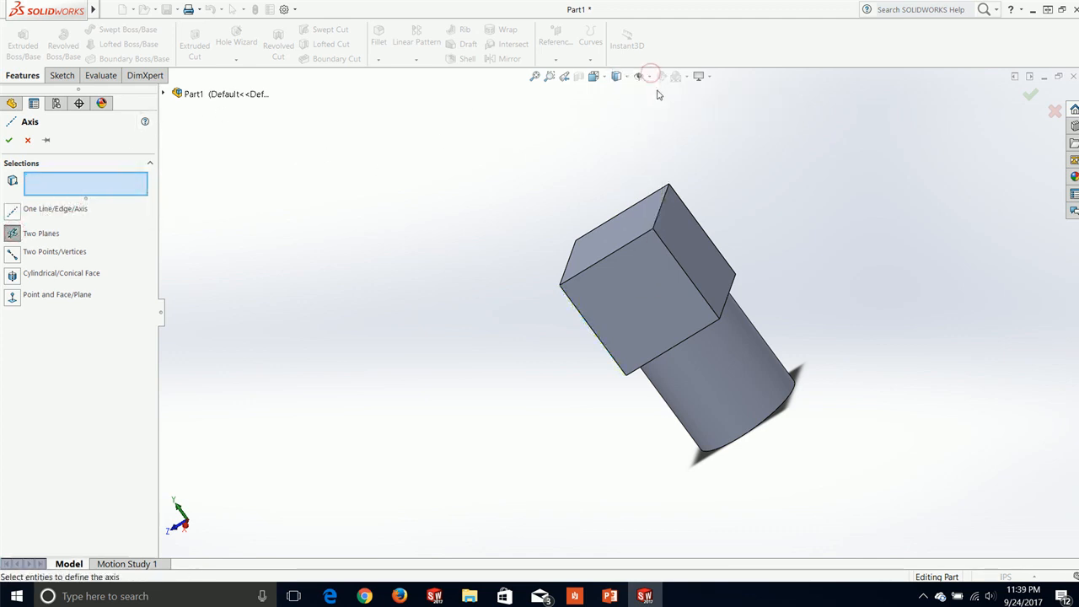
pyautogui.click(654, 79)
pyautogui.click(651, 77)
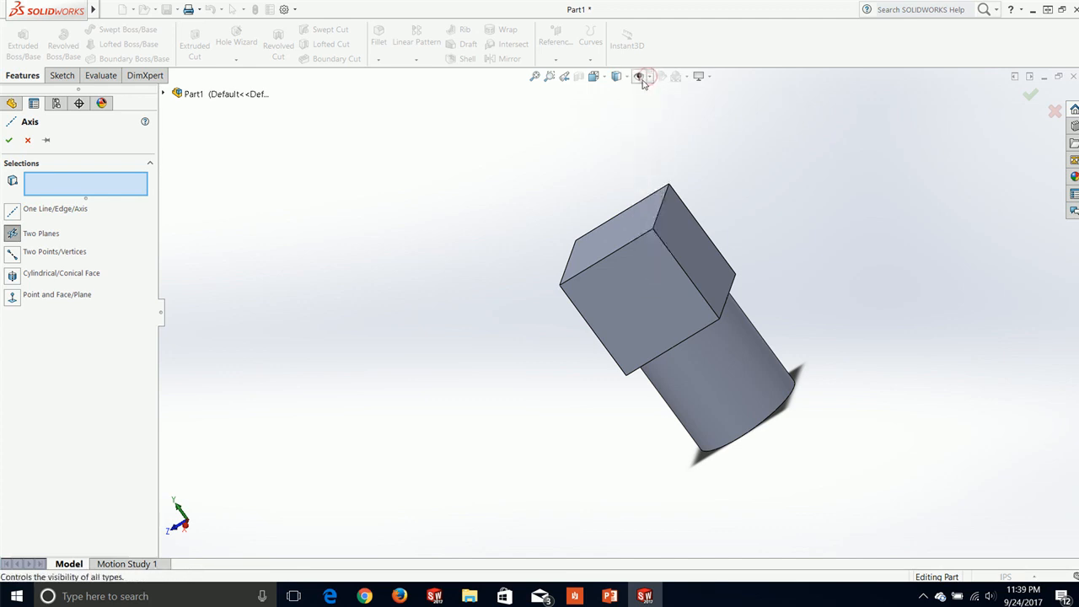
pyautogui.click(651, 77)
pyautogui.click(655, 92)
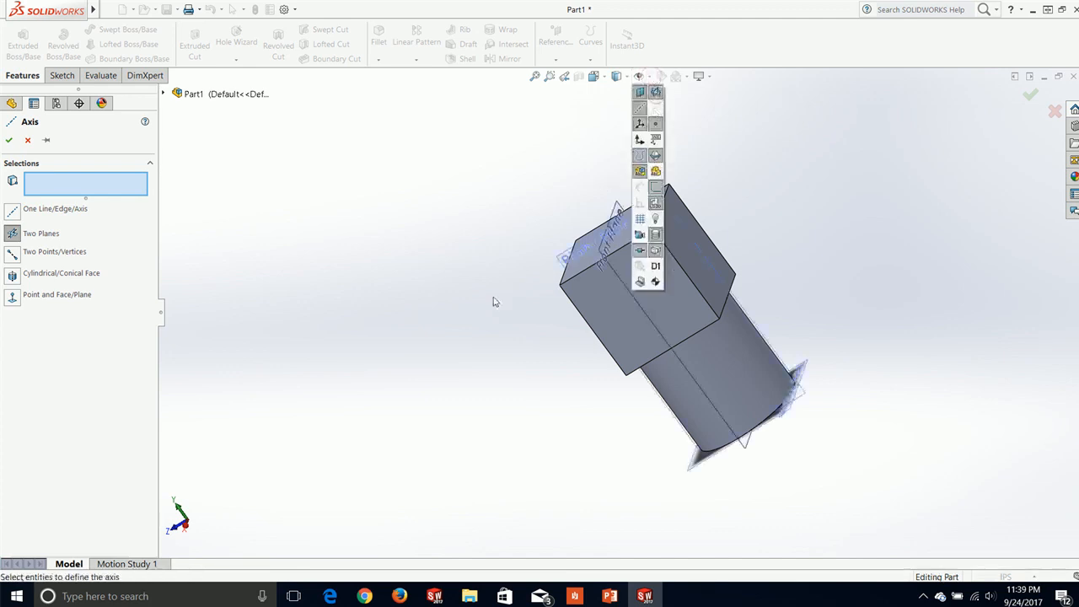
# Step: Try defining the axis by the intersection of the Right Plane and Front Plane, and clear both references
pyautogui.moveTo(447, 296); pyautogui.dragTo(528, 234, button='middle')
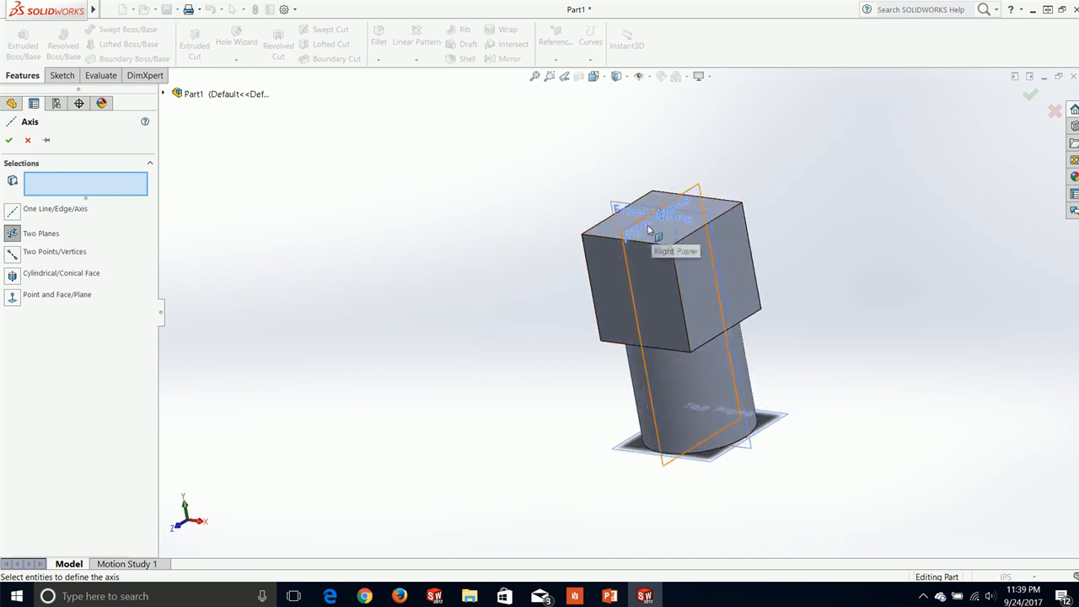
pyautogui.click(29, 239)
pyautogui.click(679, 218)
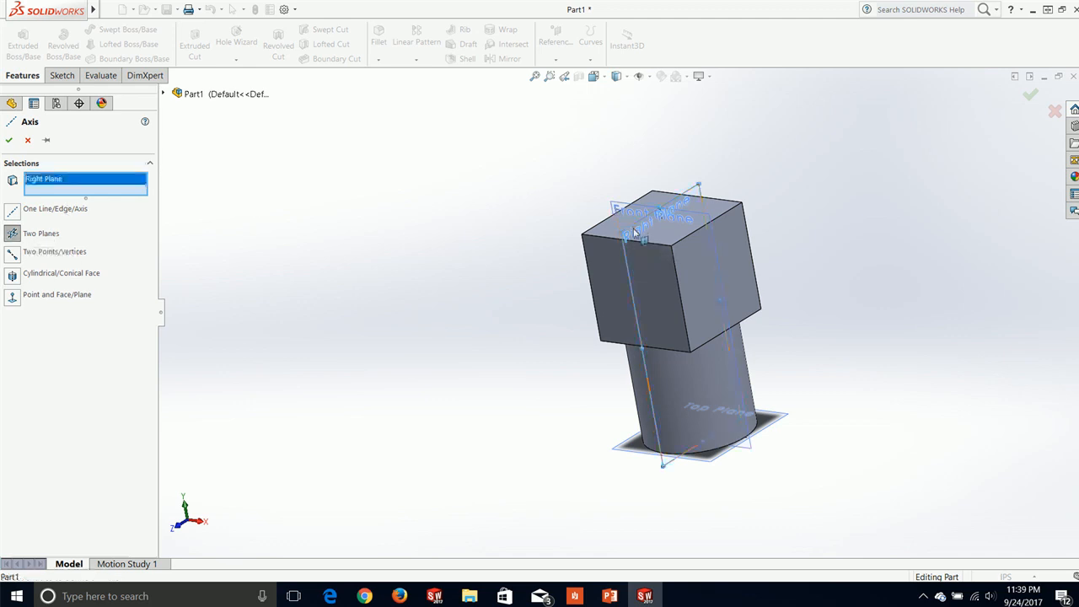
pyautogui.click(681, 217)
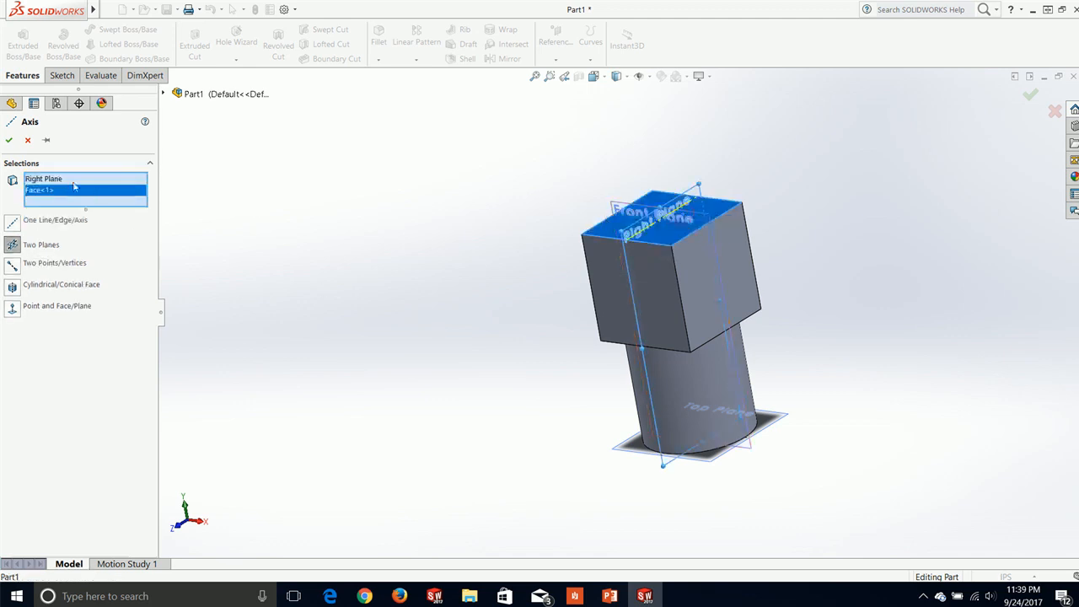
pyautogui.rightClick(26, 193)
pyautogui.click(67, 210)
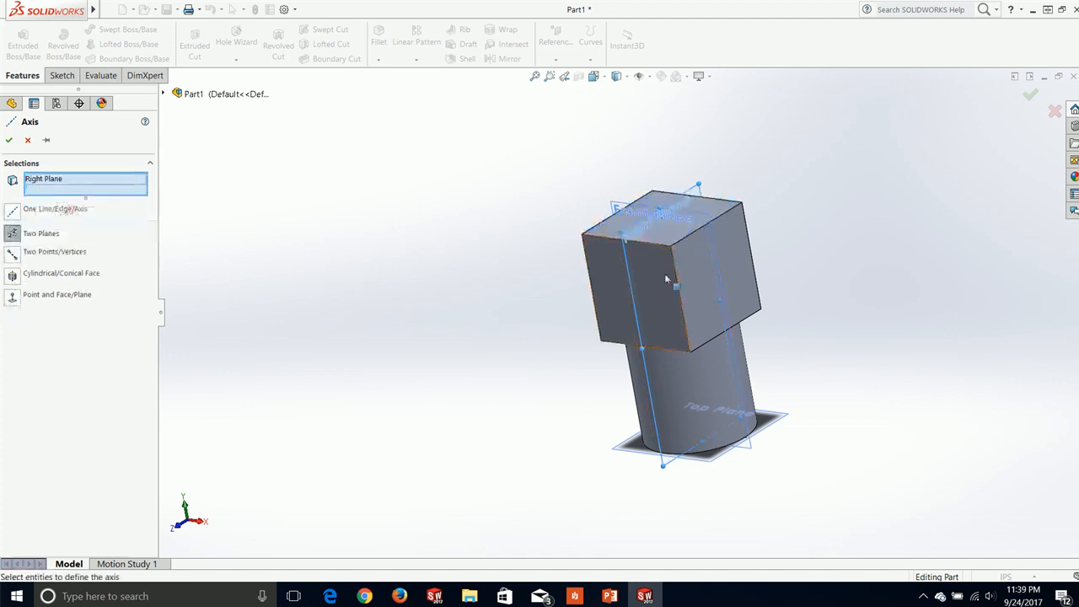
pyautogui.click(712, 226)
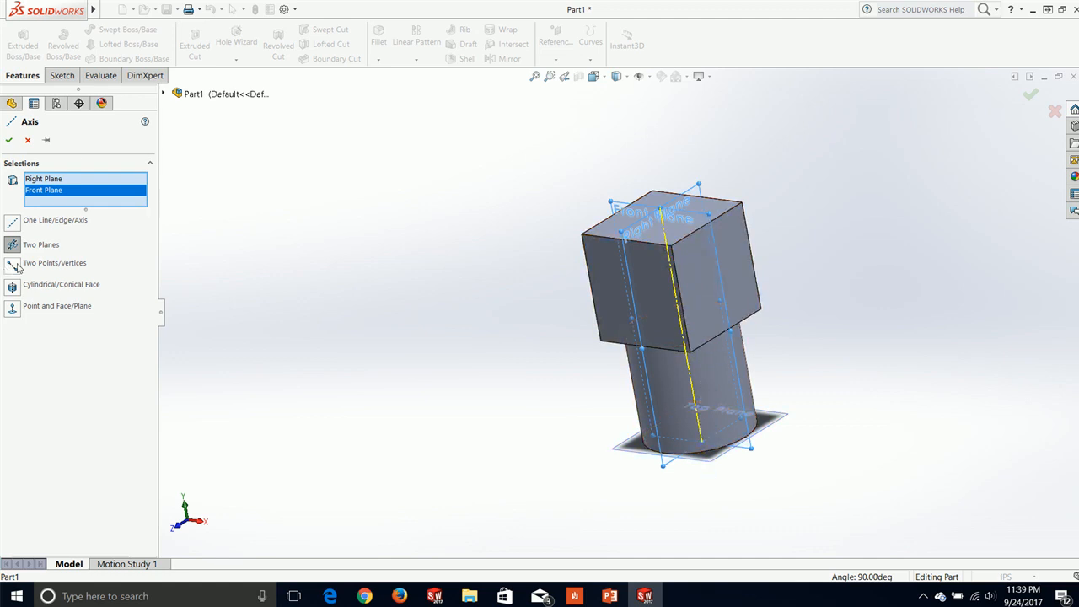
pyautogui.rightClick(51, 190)
pyautogui.click(77, 215)
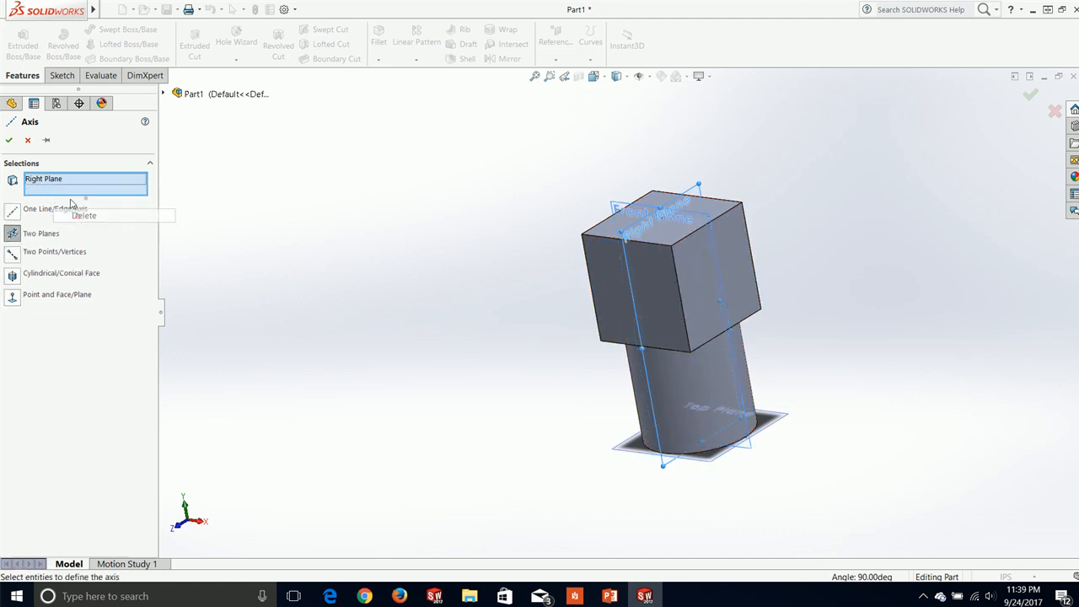
pyautogui.rightClick(74, 180)
pyautogui.click(89, 202)
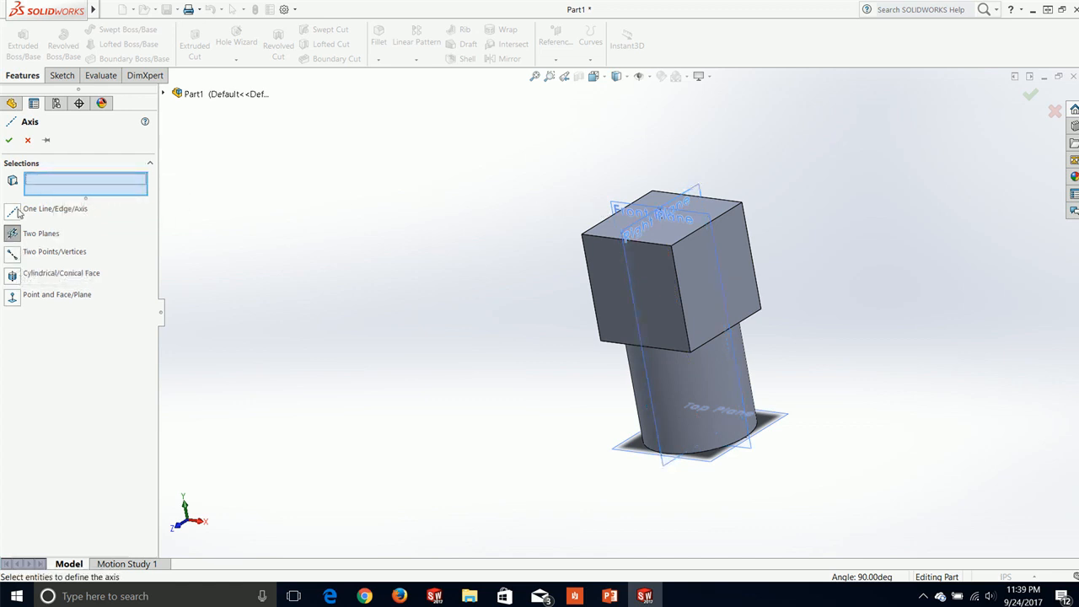
# Step: Create a reference axis with Two Points/Vertices through two diagonally opposite corners of the block
pyautogui.click(11, 256)
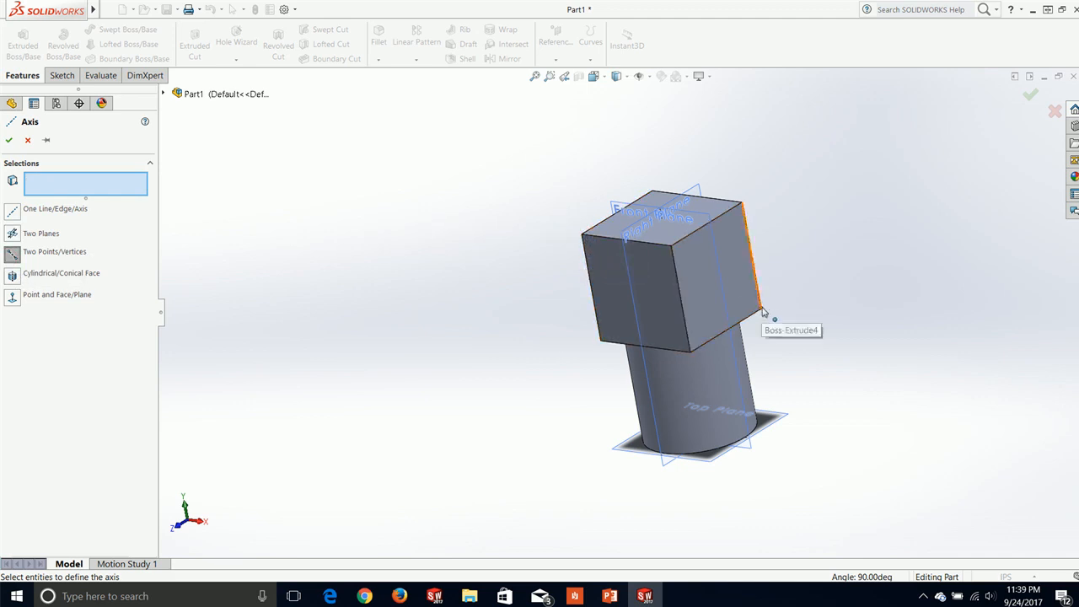
pyautogui.click(583, 235)
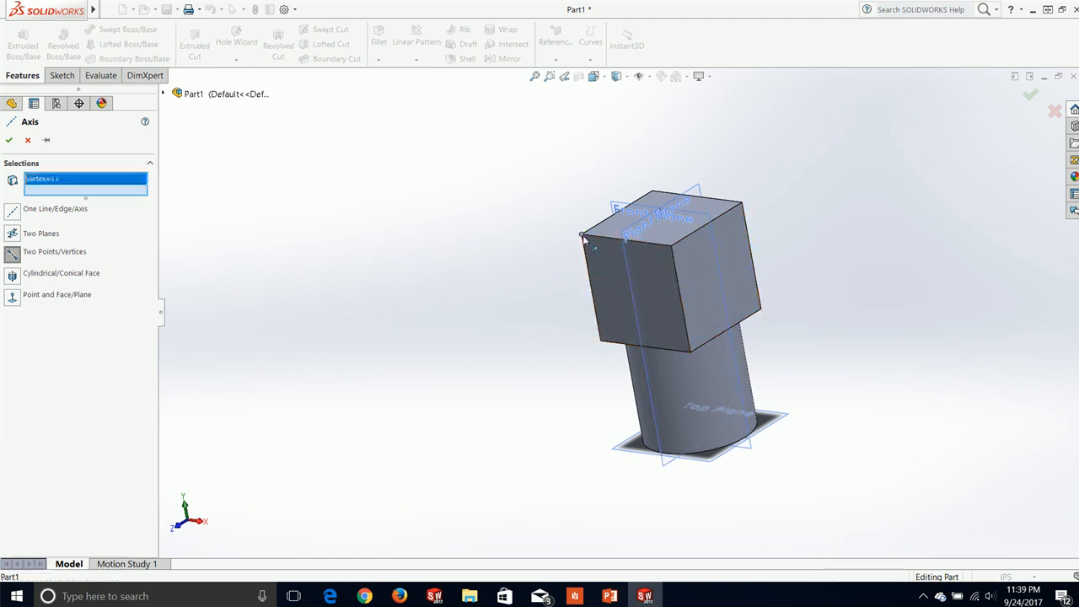
pyautogui.click(761, 311)
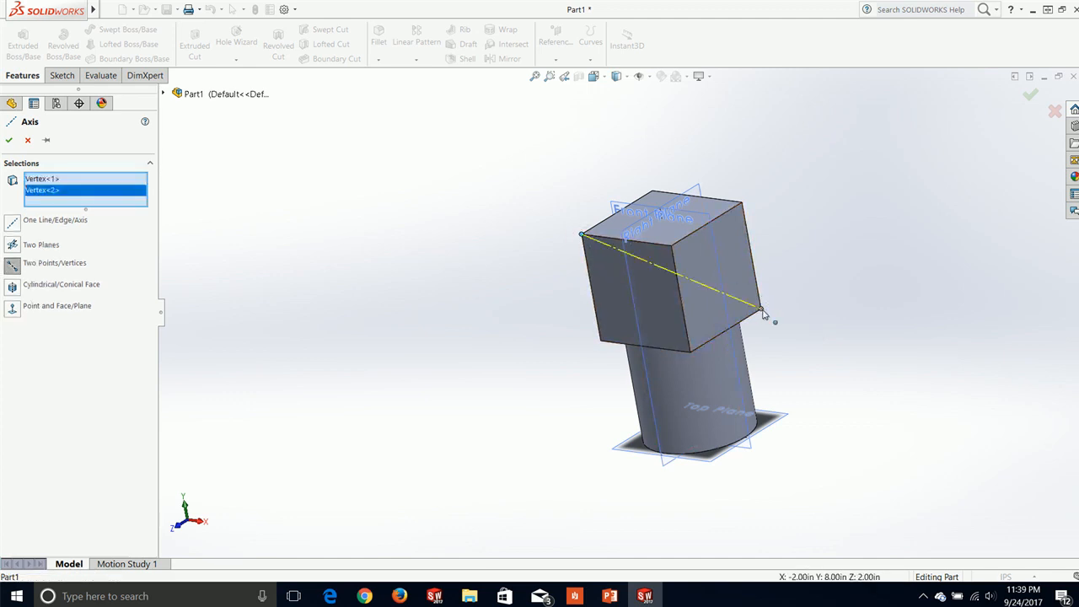
pyautogui.moveTo(499, 392); pyautogui.dragTo(374, 372, button='middle')
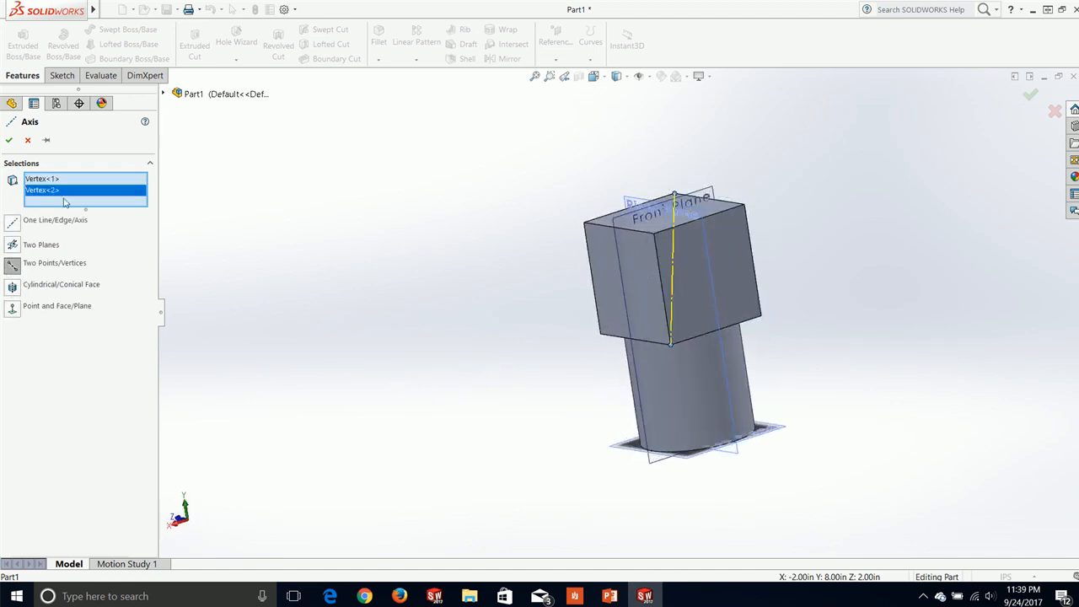
pyautogui.click(8, 142)
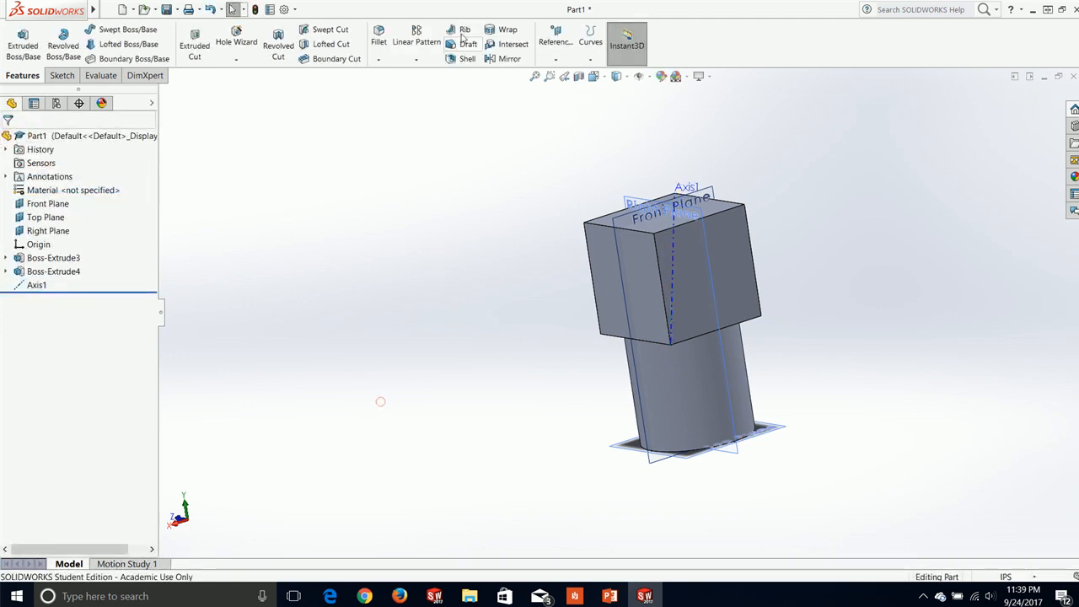
# Step: Try a second reference axis using Cylindrical/Conical Face on the cylinder's round side face, and cancel it
pyautogui.click(556, 42)
pyautogui.click(565, 87)
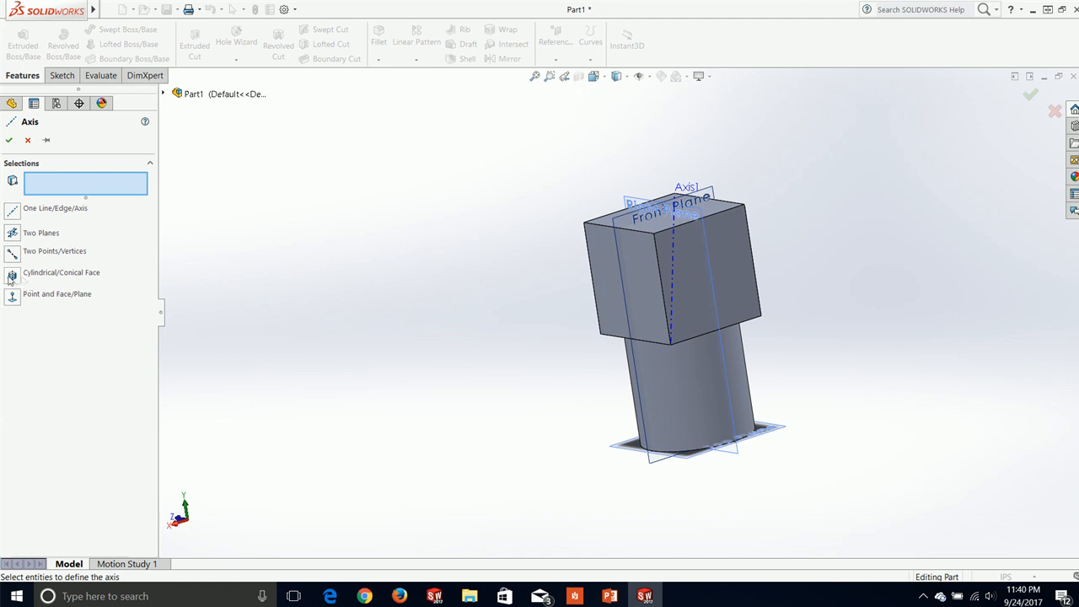
pyautogui.moveTo(430, 440); pyautogui.dragTo(429, 390, button='middle')
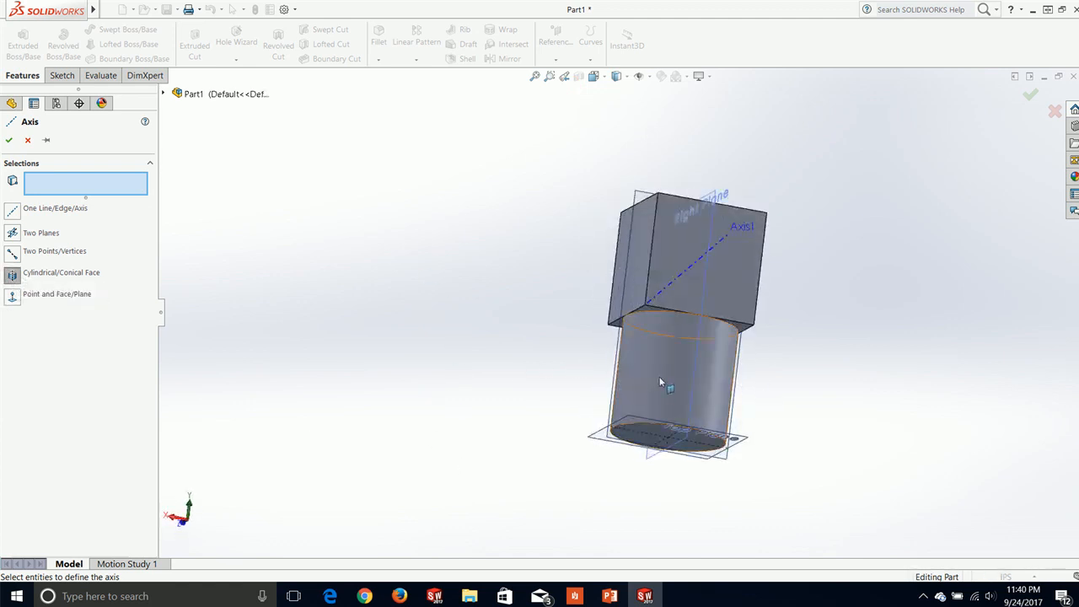
pyautogui.click(629, 378)
pyautogui.moveTo(628, 378); pyautogui.dragTo(520, 405, button='middle')
pyautogui.moveTo(463, 279); pyautogui.dragTo(844, 346, button='middle')
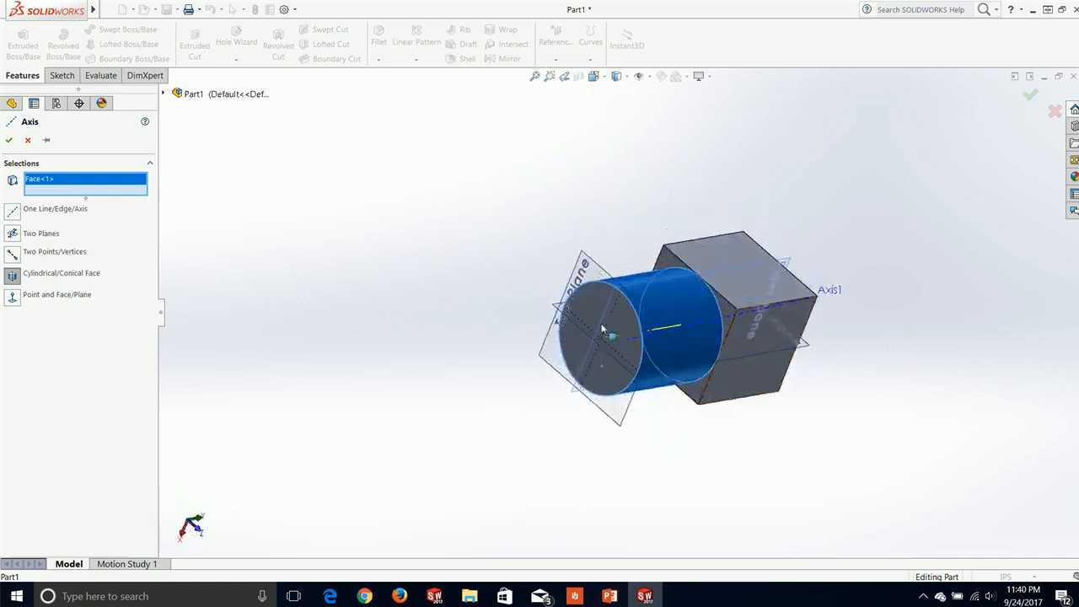
pyautogui.click(31, 141)
# Step: Try a reference plane offset 5.80 in from the cylinder's free circular end face, with the offset direction flipped
pyautogui.moveTo(446, 397); pyautogui.dragTo(398, 109, button='middle')
pyautogui.moveTo(521, 314); pyautogui.dragTo(382, 357, button='middle')
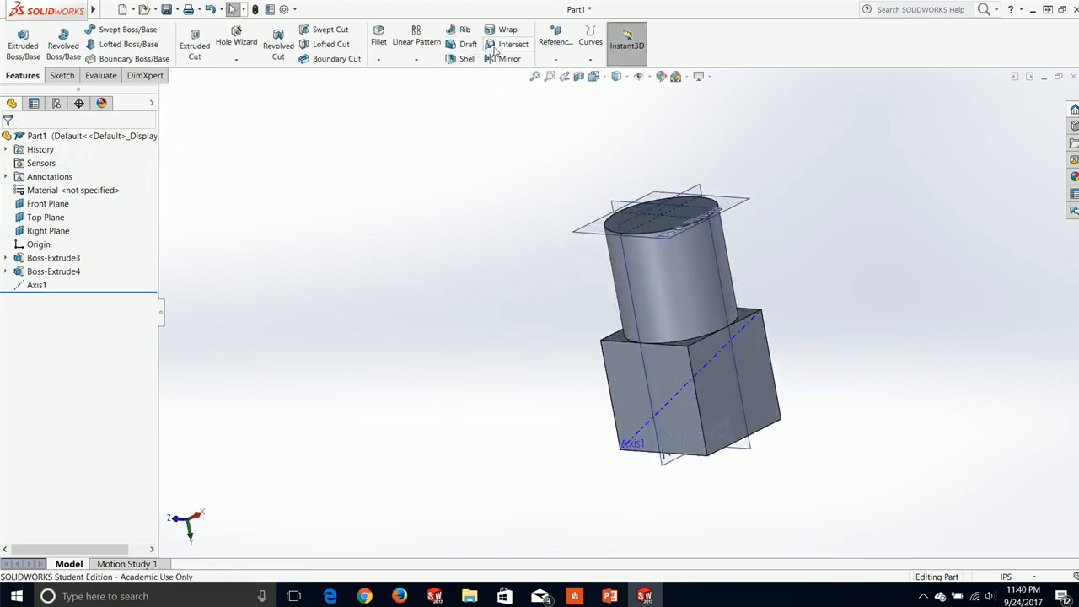
pyautogui.click(556, 40)
pyautogui.click(559, 72)
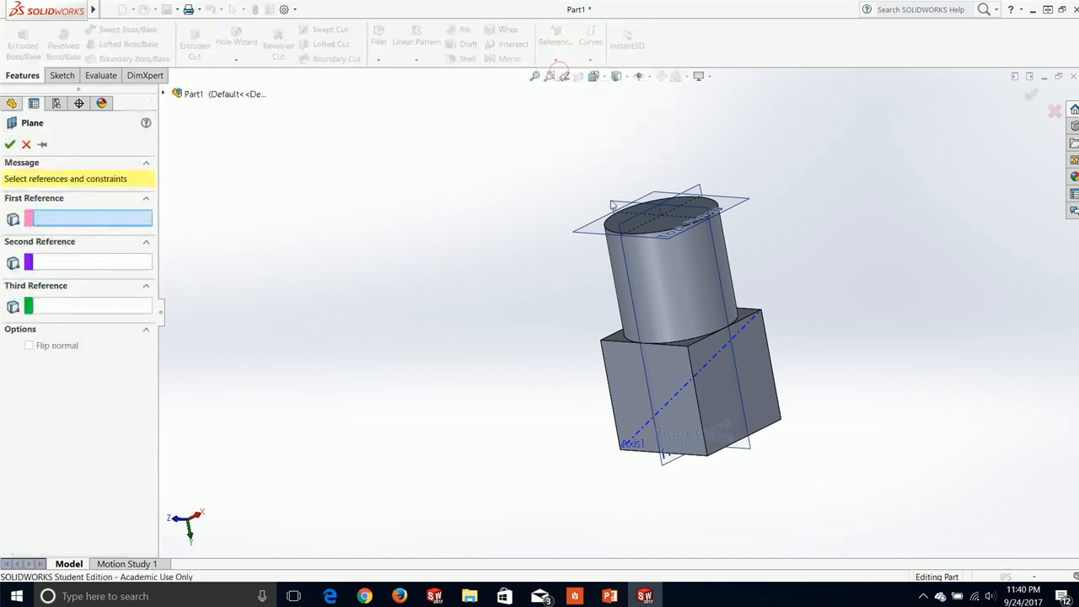
pyautogui.moveTo(562, 291); pyautogui.dragTo(590, 341, button='middle')
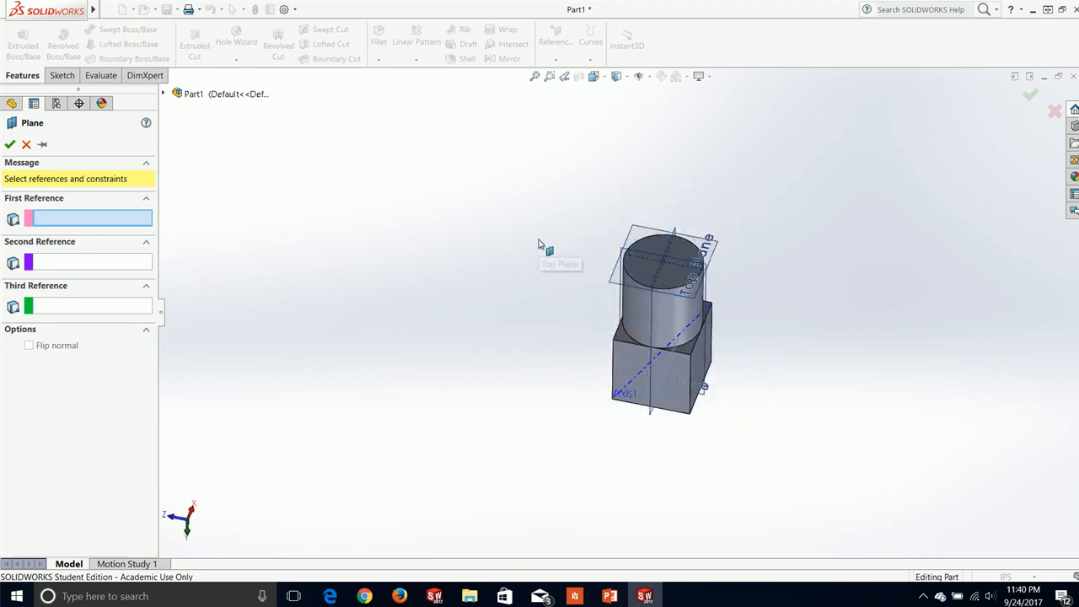
pyautogui.scroll(-5, 879, 342)
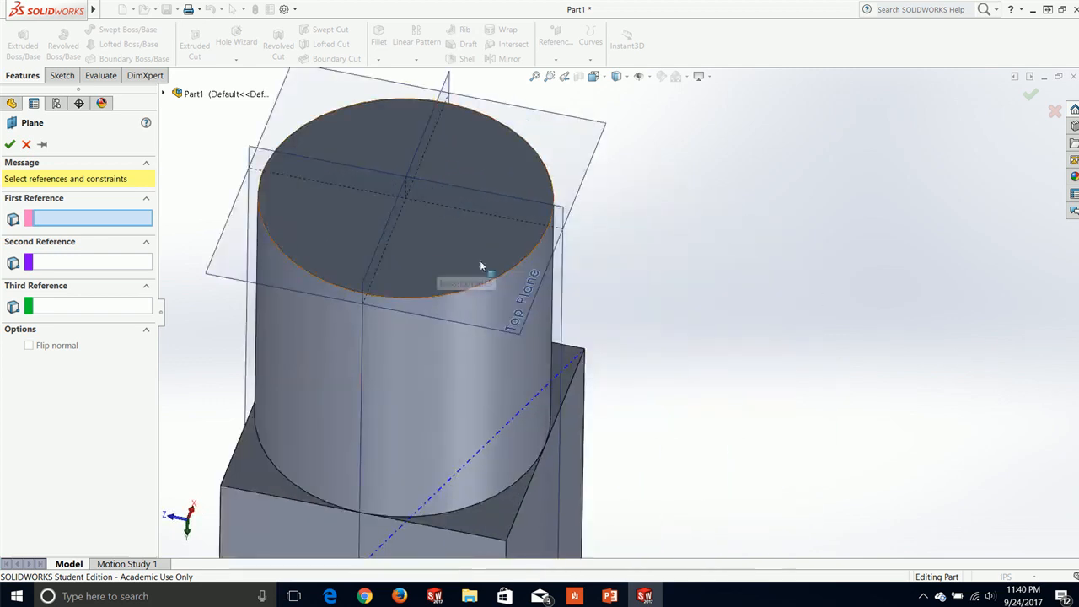
pyautogui.click(474, 258)
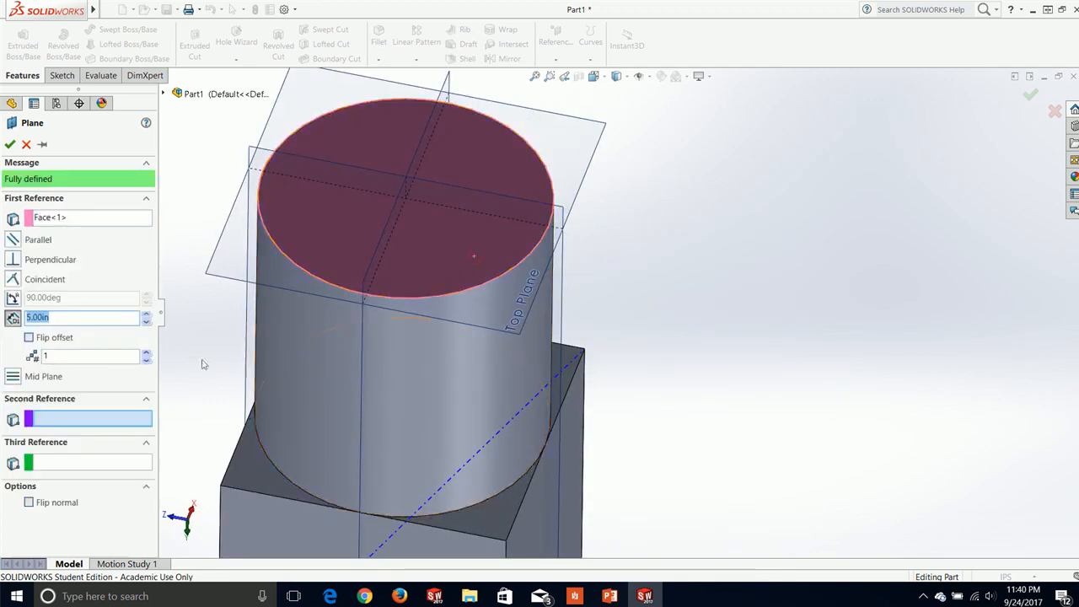
pyautogui.hotkey('ctrl', '1')
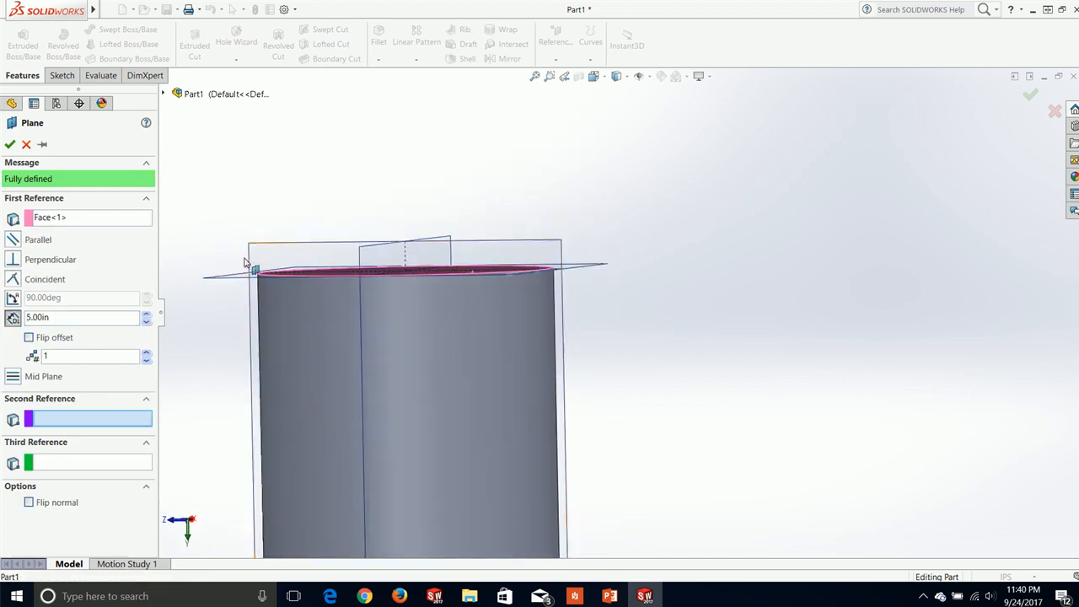
pyautogui.click(145, 314)
pyautogui.click(145, 314)
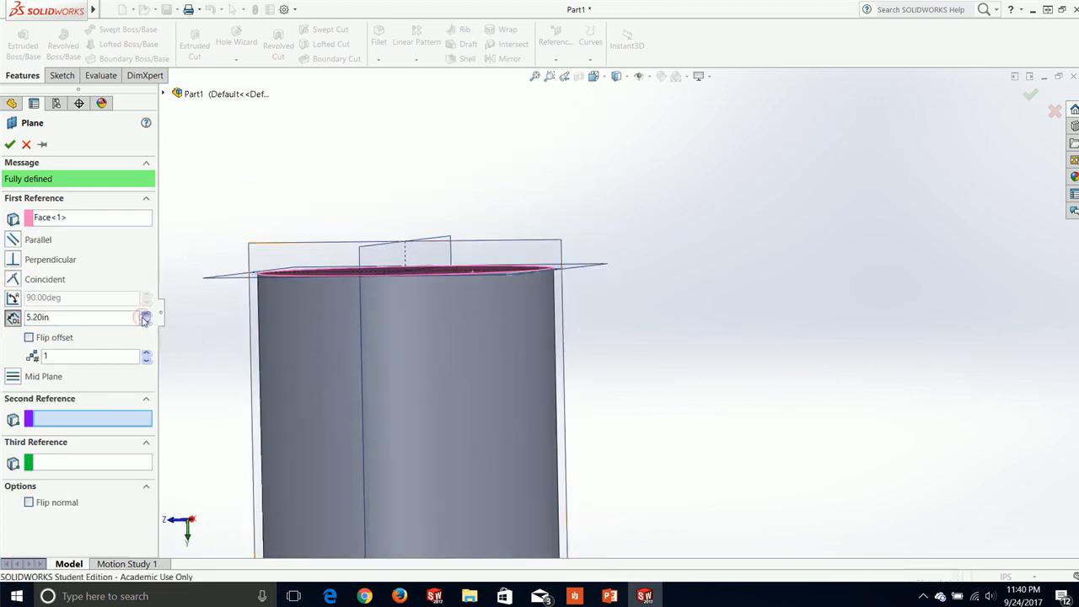
pyautogui.click(59, 337)
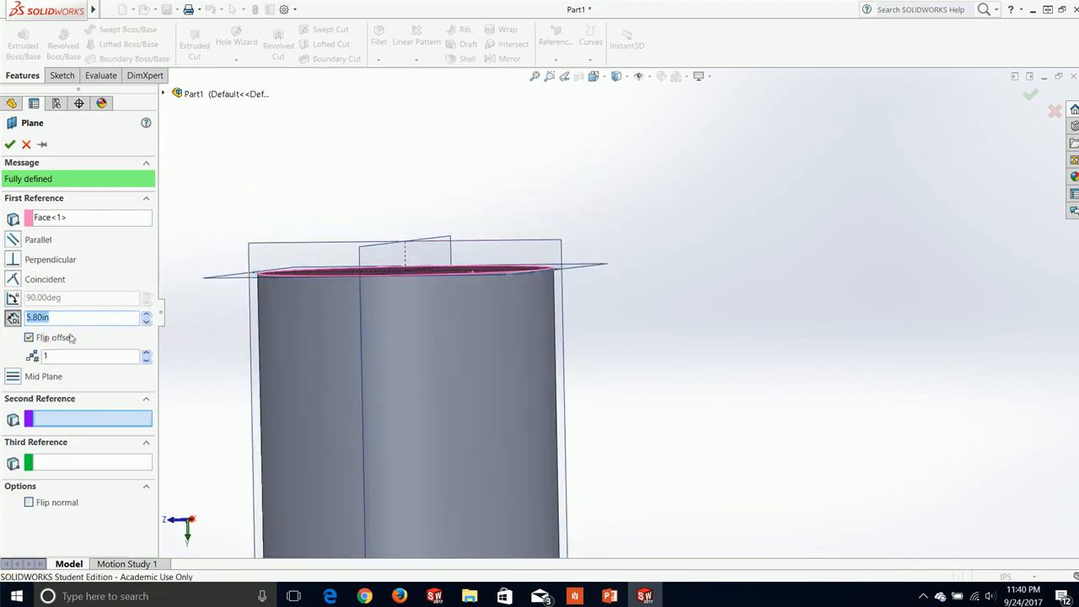
pyautogui.scroll(5, 470, 294)
pyautogui.moveTo(628, 390); pyautogui.dragTo(559, 450, button='middle')
pyautogui.scroll(-2, 559, 450)
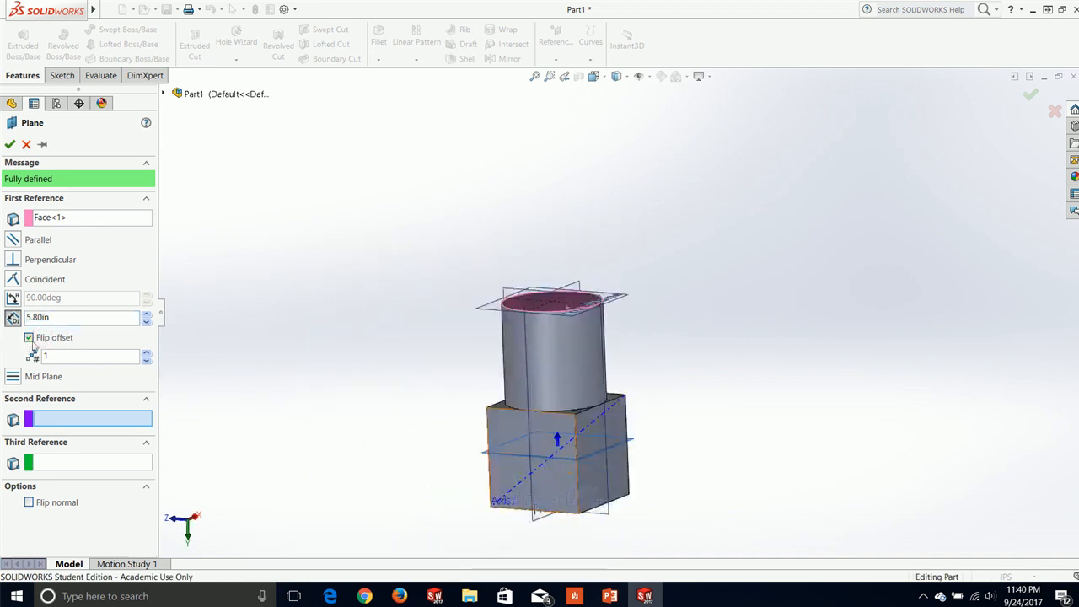
# Step: Turn off the flipped offset direction and set the plane's offset distance to 0.30 in
pyautogui.click(30, 338)
pyautogui.click(146, 321)
pyautogui.click(146, 321)
pyautogui.click(146, 322)
pyautogui.moveTo(146, 321); pyautogui.dragTo(147, 327)
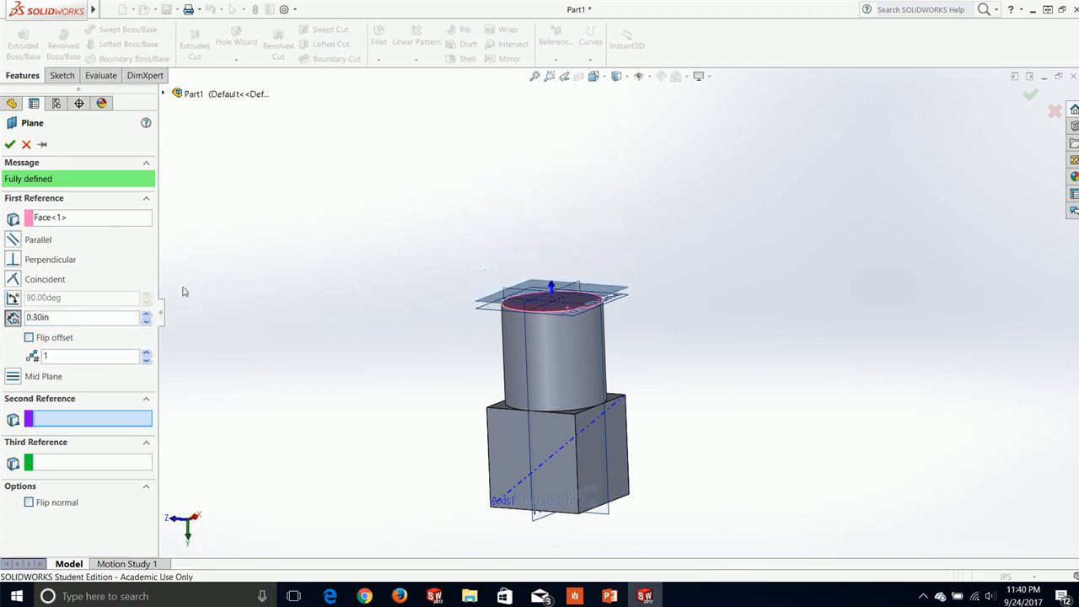
pyautogui.moveTo(422, 360); pyautogui.dragTo(428, 401, button='middle')
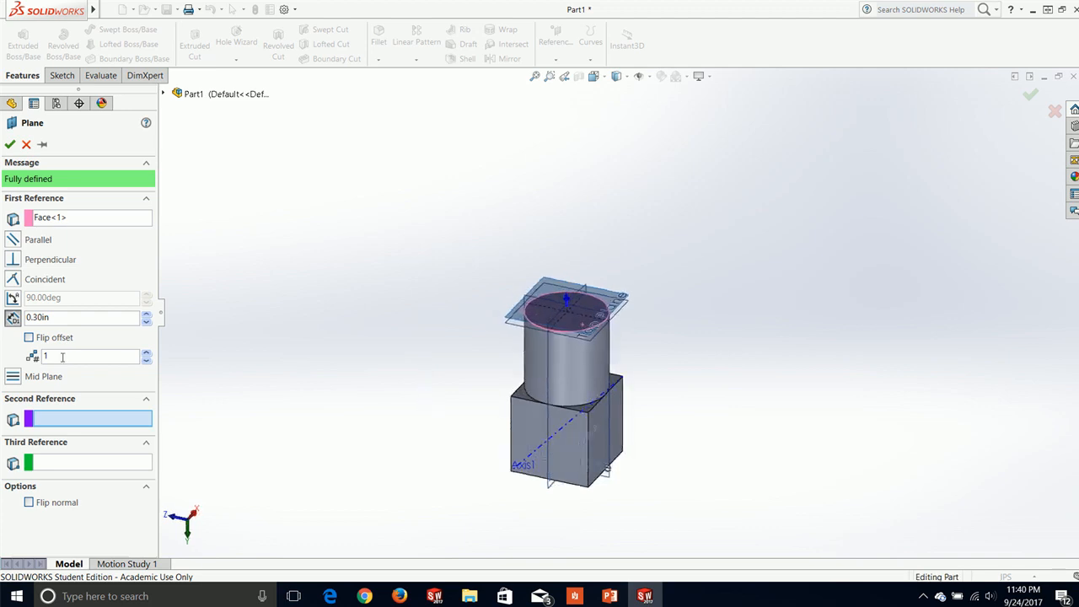
# Step: Try a Mid Plane between the cylinder's circular end face and the block face the cylinder stands on
pyautogui.click(14, 378)
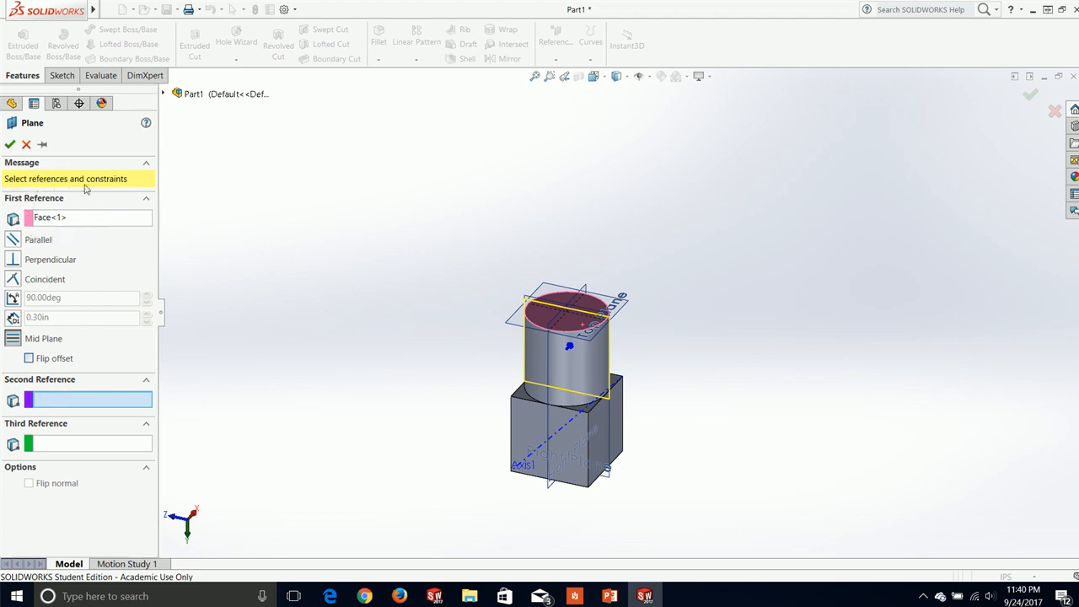
pyautogui.scroll(-5, 646, 498)
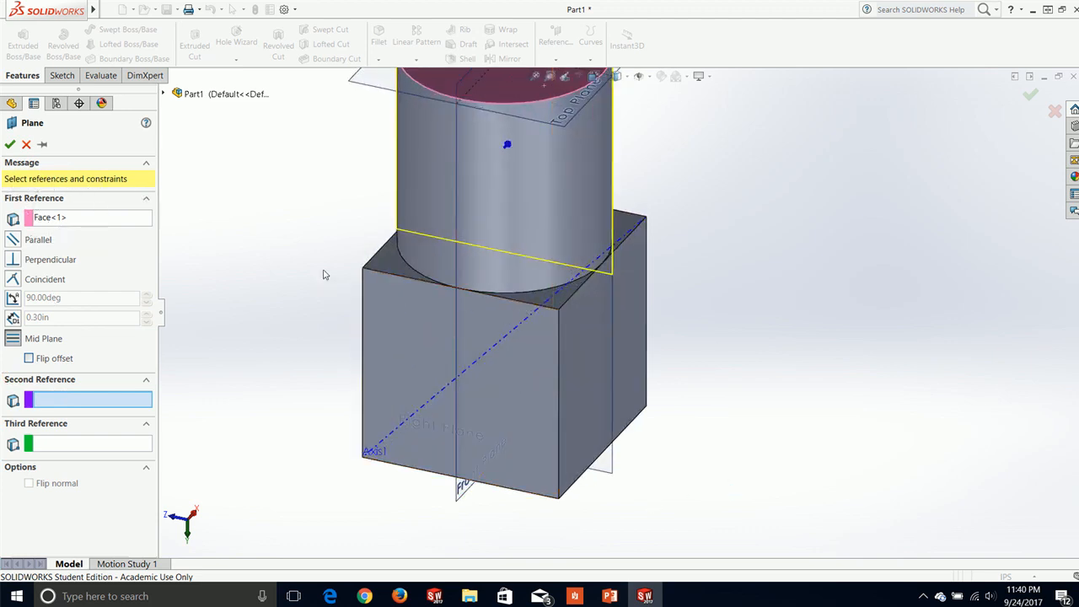
pyautogui.click(394, 268)
pyautogui.scroll(5, 402, 264)
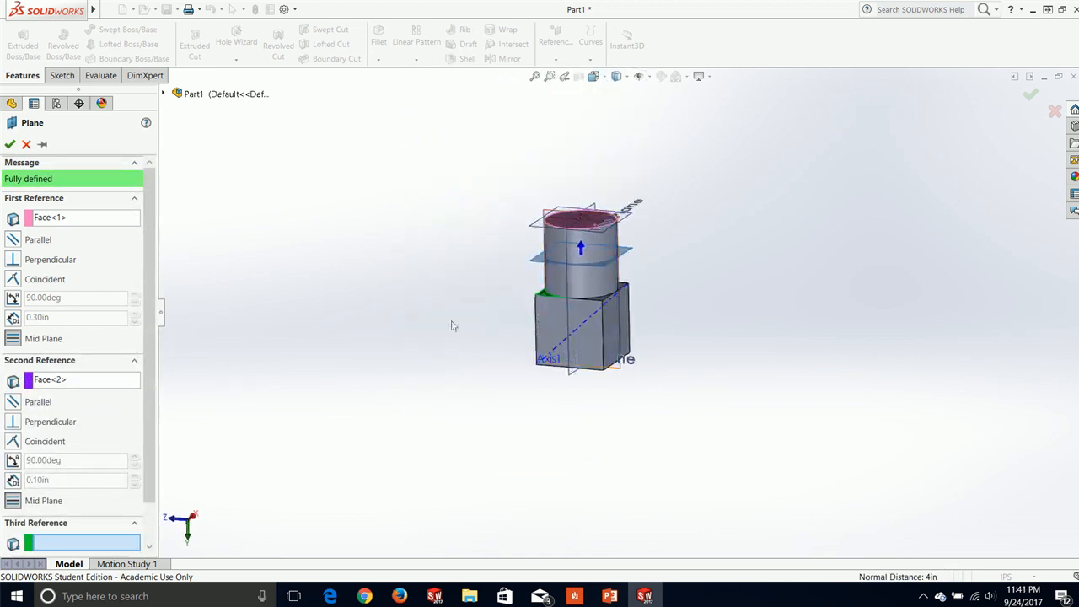
# Step: Clear both face references from the plane definition and reactivate the first reference
pyautogui.click(49, 380)
pyautogui.rightClick(49, 381)
pyautogui.click(84, 387)
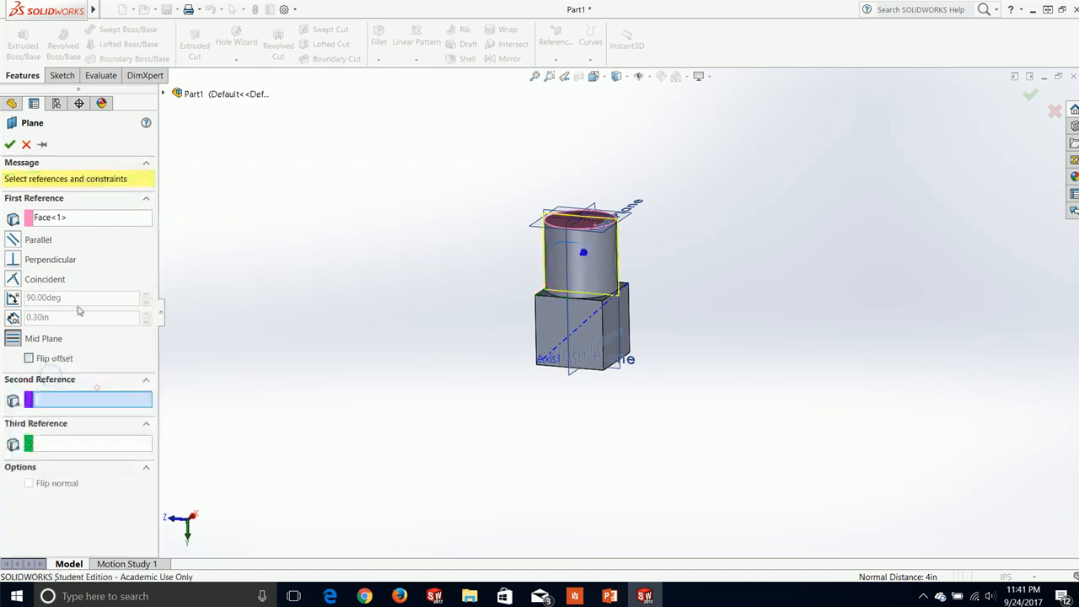
pyautogui.rightClick(78, 219)
pyautogui.click(113, 226)
pyautogui.scroll(2, 577, 274)
pyautogui.scroll(-5, 582, 278)
pyautogui.click(81, 224)
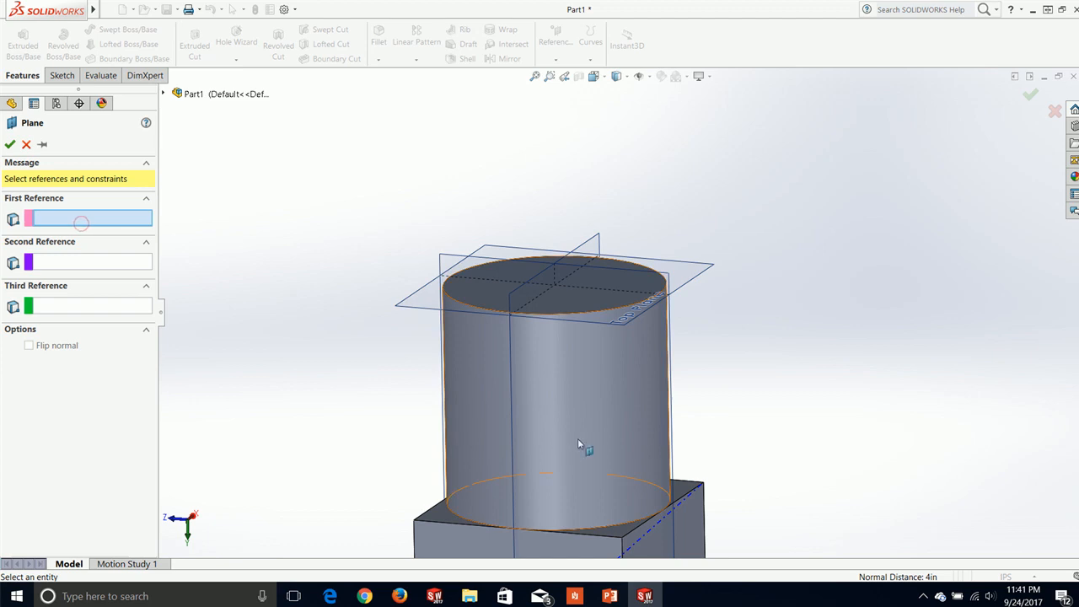
# Step: Try a plane tangent to the cylinder's round side face with the Top Plane as second reference, and remove the Top Plane
pyautogui.click(633, 377)
pyautogui.moveTo(440, 384); pyautogui.dragTo(475, 397, button='middle')
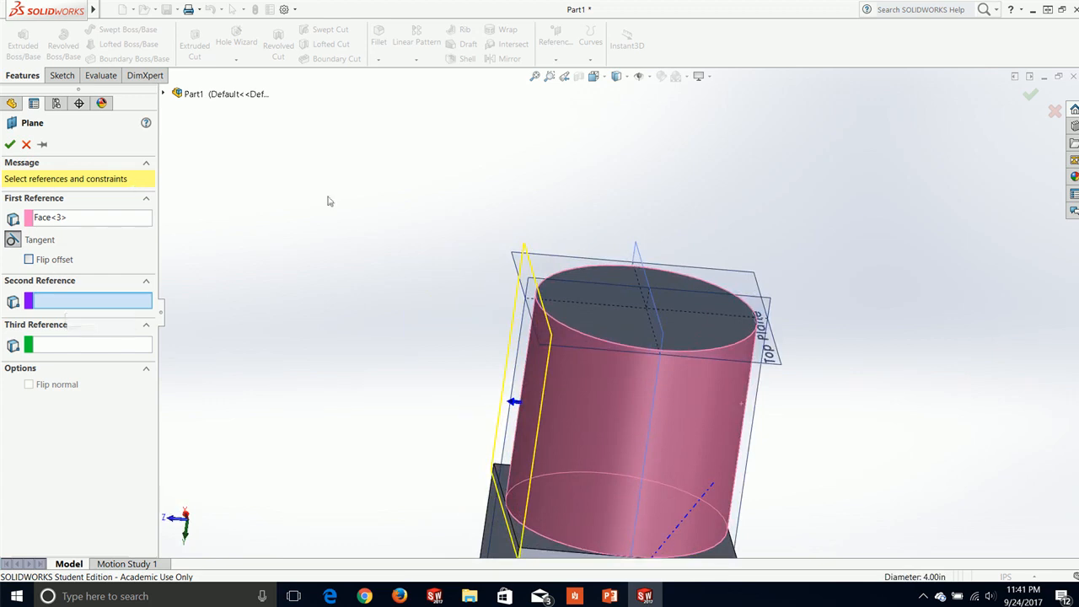
pyautogui.click(539, 341)
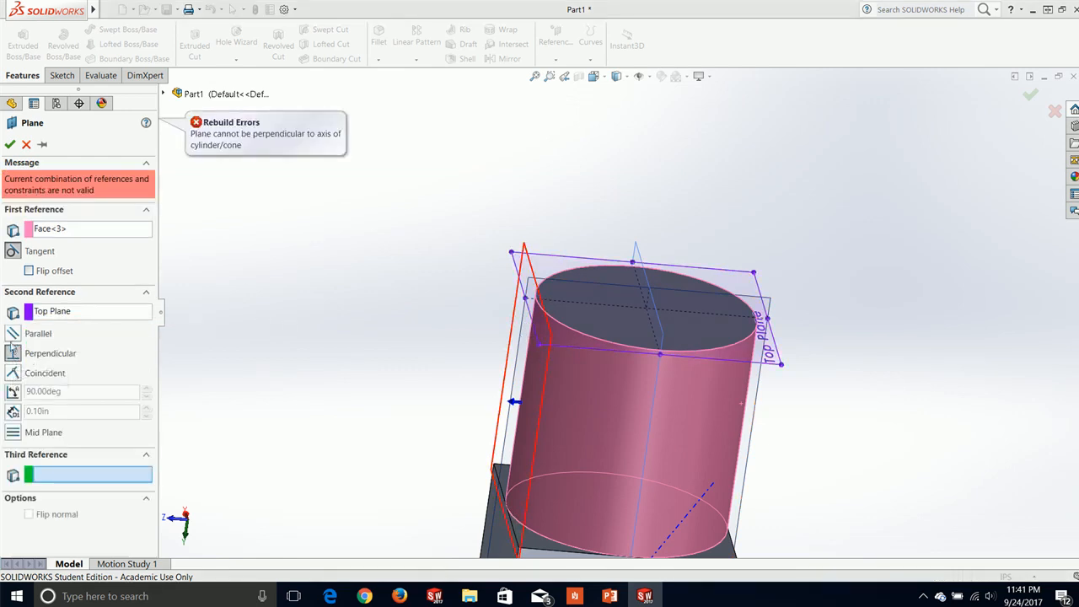
pyautogui.click(13, 374)
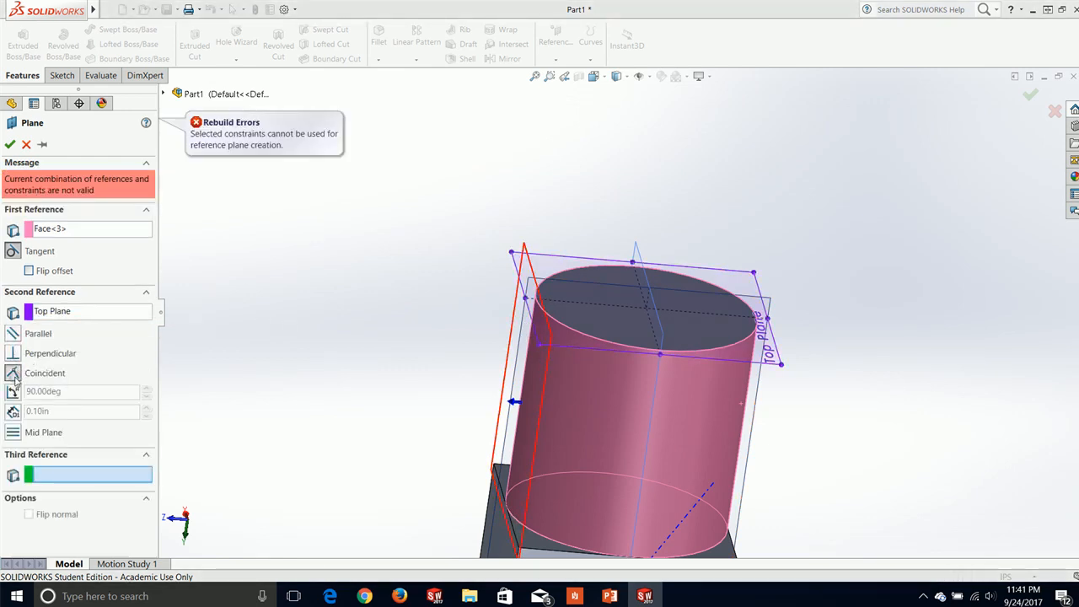
pyautogui.click(59, 312)
pyautogui.rightClick(63, 314)
pyautogui.click(84, 322)
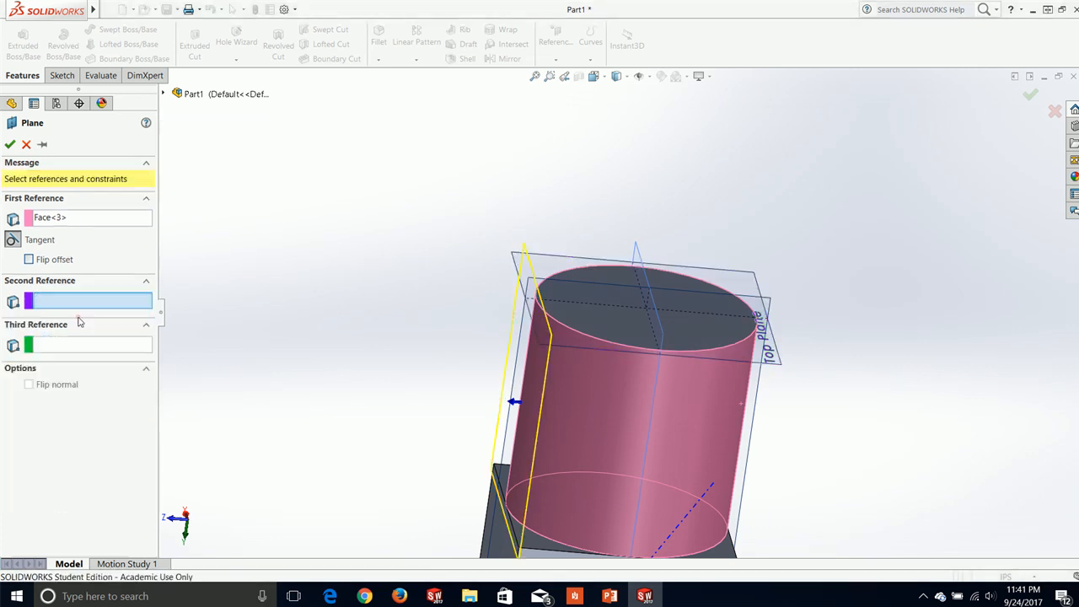
# Step: Try the tangent plane perpendicular to the Right Plane, and remove that second reference
pyautogui.click(548, 287)
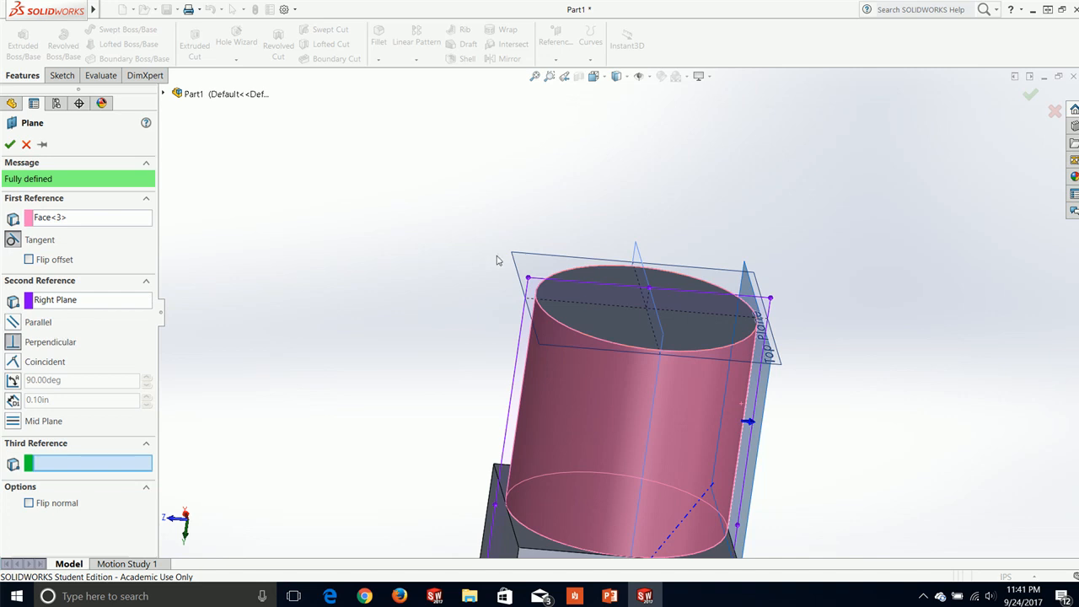
pyautogui.moveTo(810, 314); pyautogui.dragTo(772, 313, button='middle')
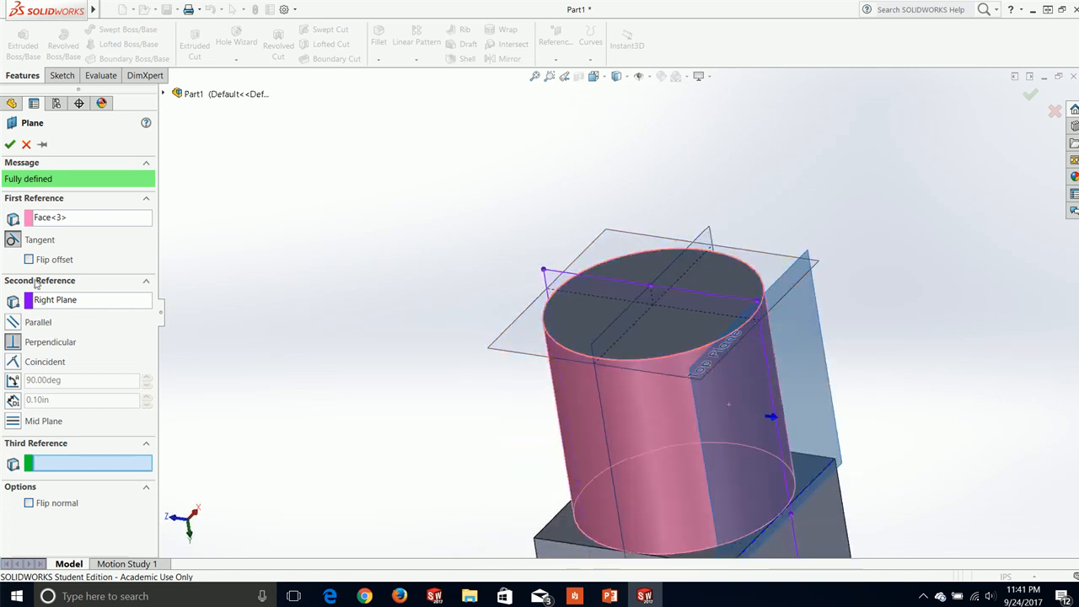
pyautogui.click(85, 308)
pyautogui.rightClick(85, 309)
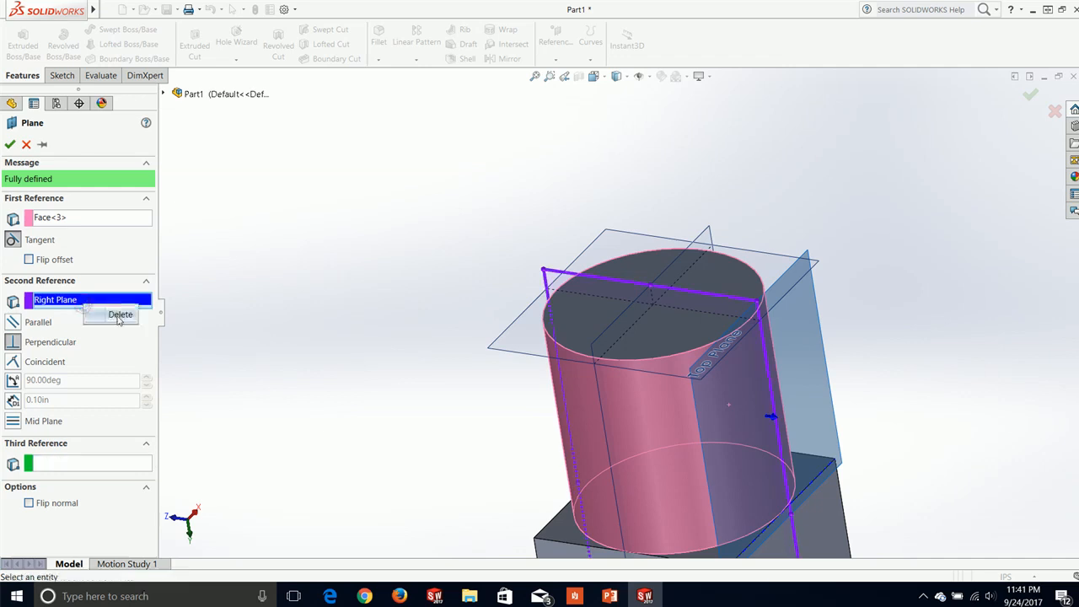
pyautogui.click(116, 315)
# Step: Try the tangent plane perpendicular to the Front Plane, inspect its preview around the cylinder, and cancel the plane
pyautogui.click(608, 350)
pyautogui.moveTo(358, 348); pyautogui.dragTo(384, 341, button='middle')
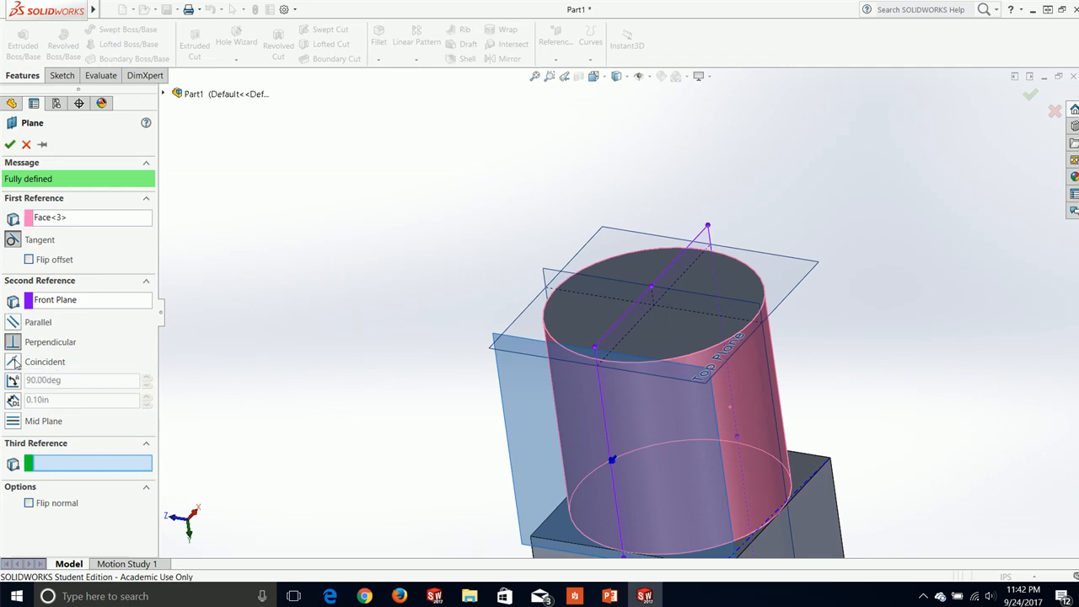
pyautogui.moveTo(3, 5)
pyautogui.scroll(2, 471, 311)
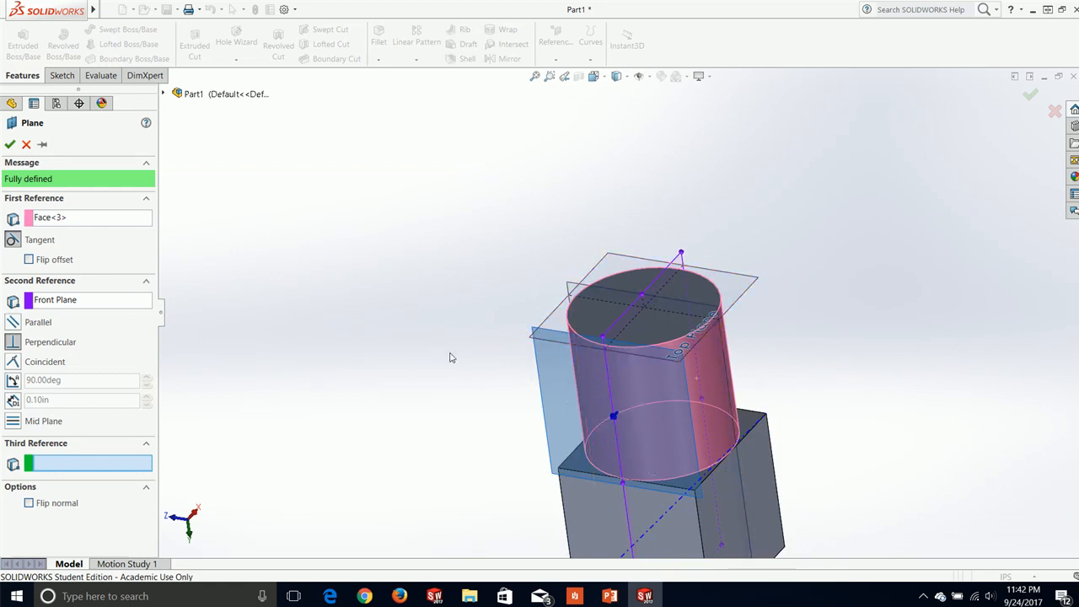
pyautogui.moveTo(441, 348); pyautogui.dragTo(507, 307, button='middle')
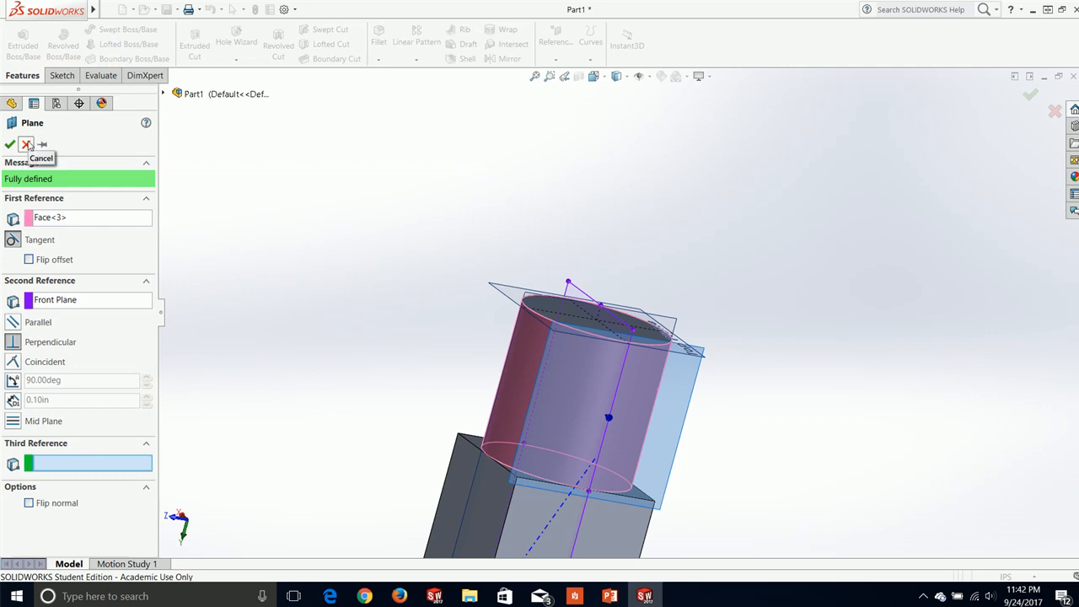
pyautogui.moveTo(472, 273); pyautogui.dragTo(502, 351, button='middle')
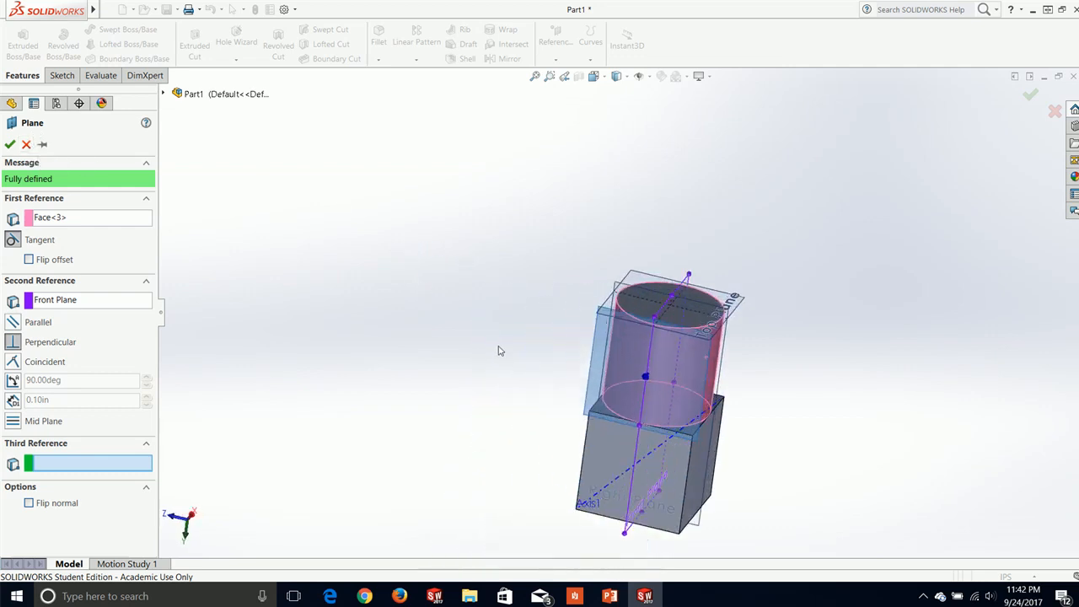
pyautogui.click(29, 145)
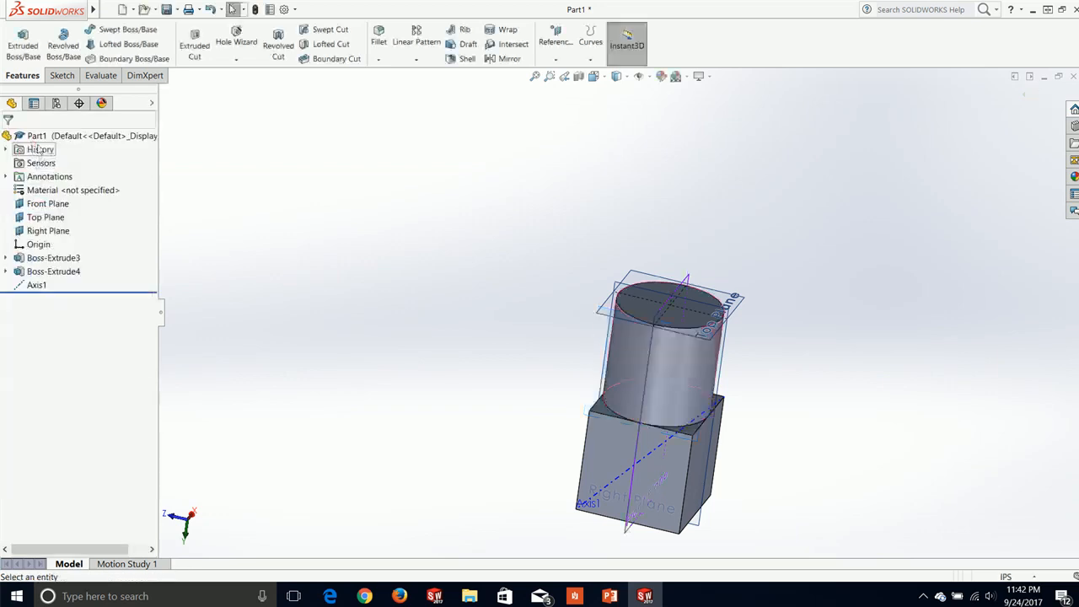
# Step: Start a reference plane coincident with one vertical edge of the block, using the adjacent block side face as second reference
pyautogui.moveTo(458, 345); pyautogui.dragTo(509, 330, button='middle')
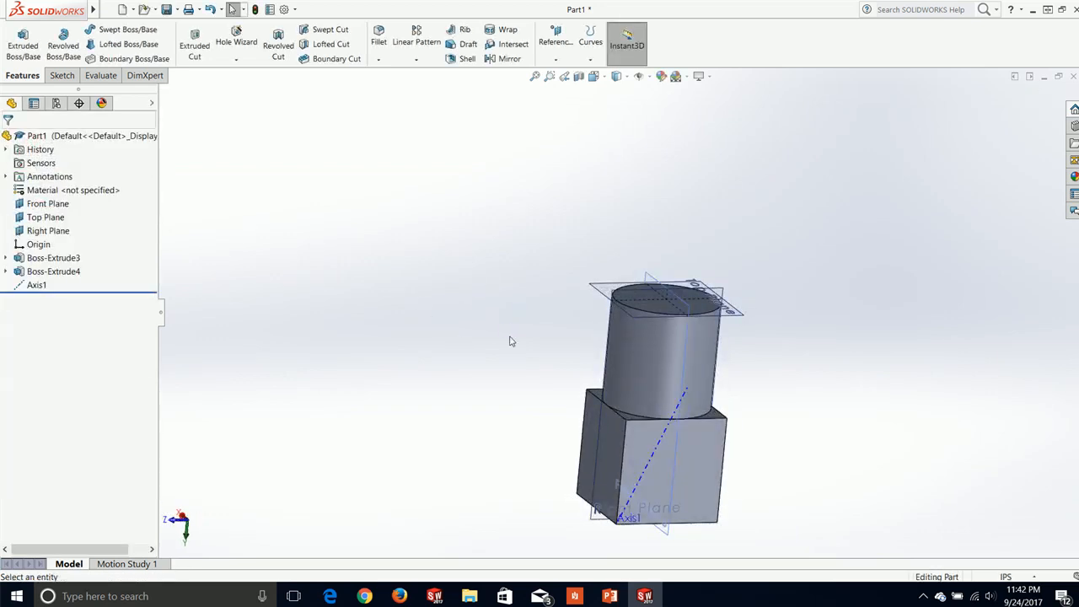
pyautogui.scroll(-2, 635, 452)
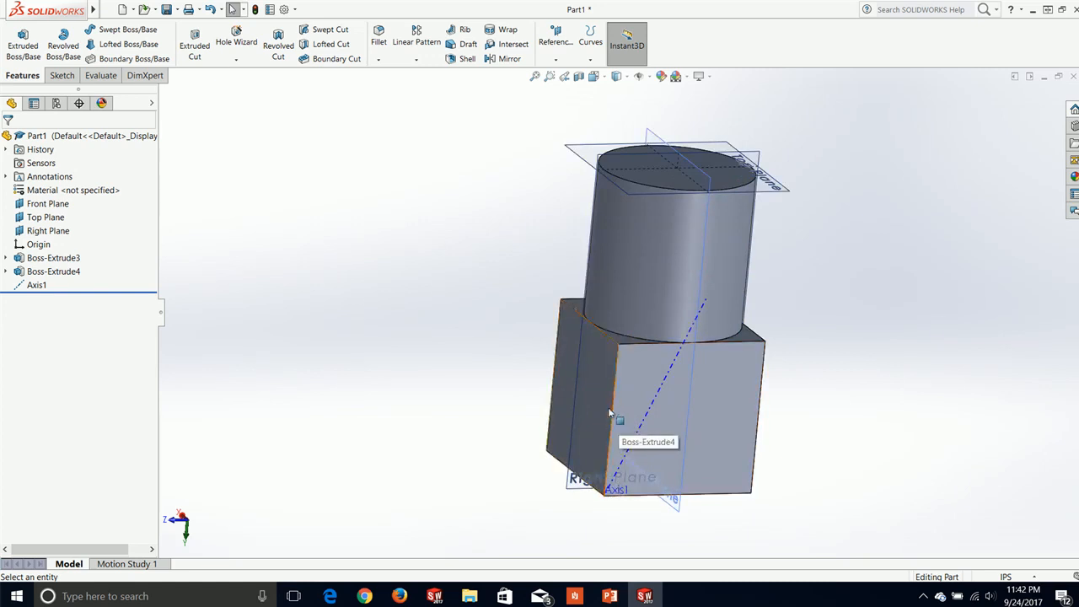
pyautogui.moveTo(443, 470)
pyautogui.mouseDown(button='middle')
pyautogui.moveTo(425, 467)
pyautogui.moveTo(431, 487)
pyautogui.mouseUp(button='middle')
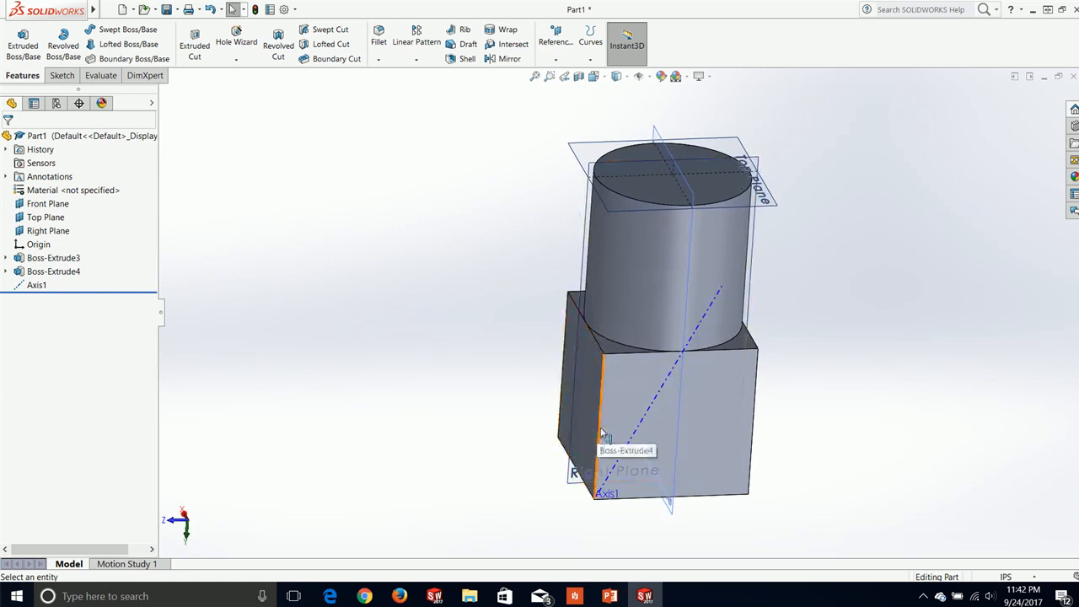
pyautogui.moveTo(600, 433); pyautogui.dragTo(625, 487, button='middle')
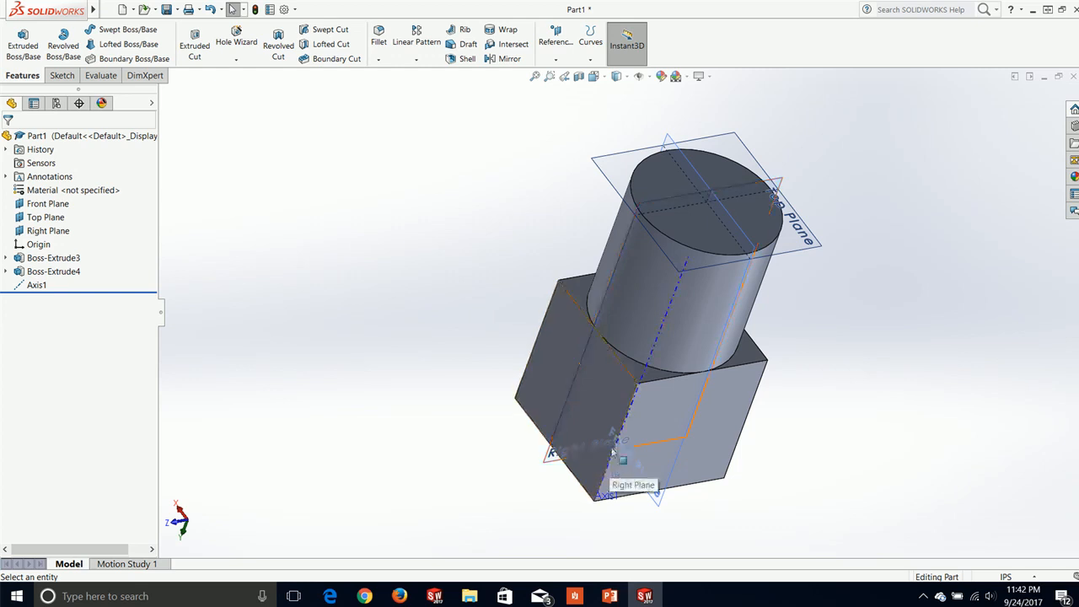
pyautogui.moveTo(616, 444); pyautogui.dragTo(733, 423, button='middle')
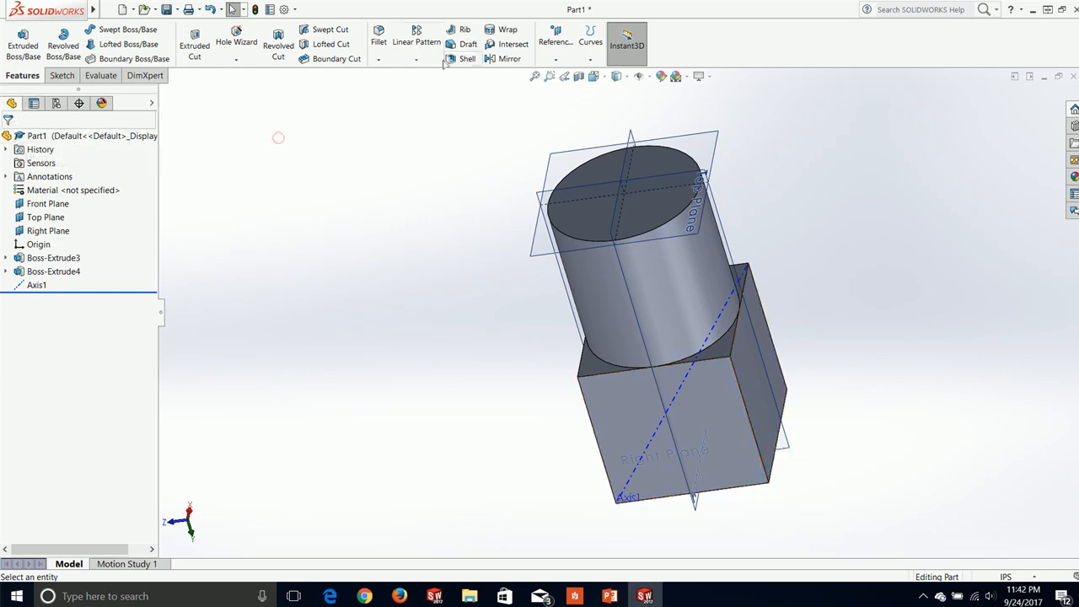
pyautogui.click(555, 44)
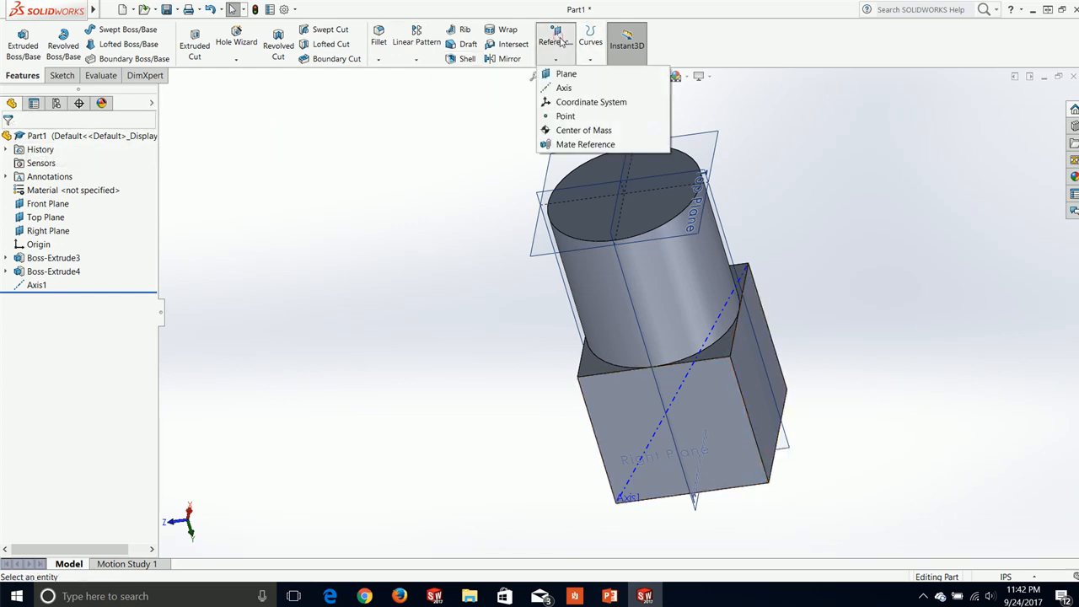
pyautogui.click(574, 76)
pyautogui.moveTo(296, 169); pyautogui.dragTo(399, 427, button='middle')
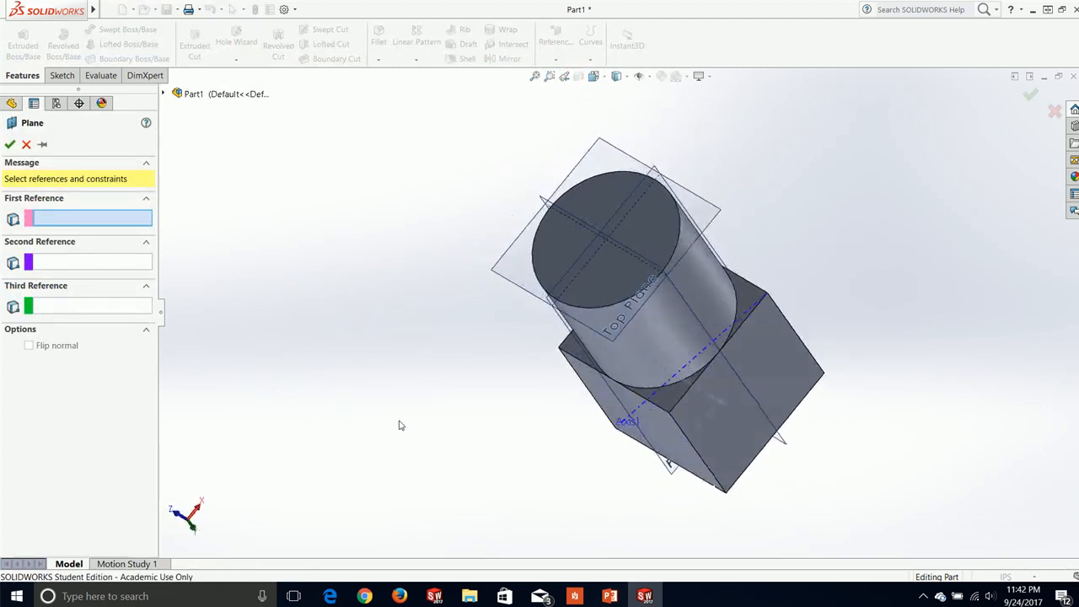
pyautogui.click(723, 487)
pyautogui.moveTo(723, 487); pyautogui.dragTo(622, 398, button='middle')
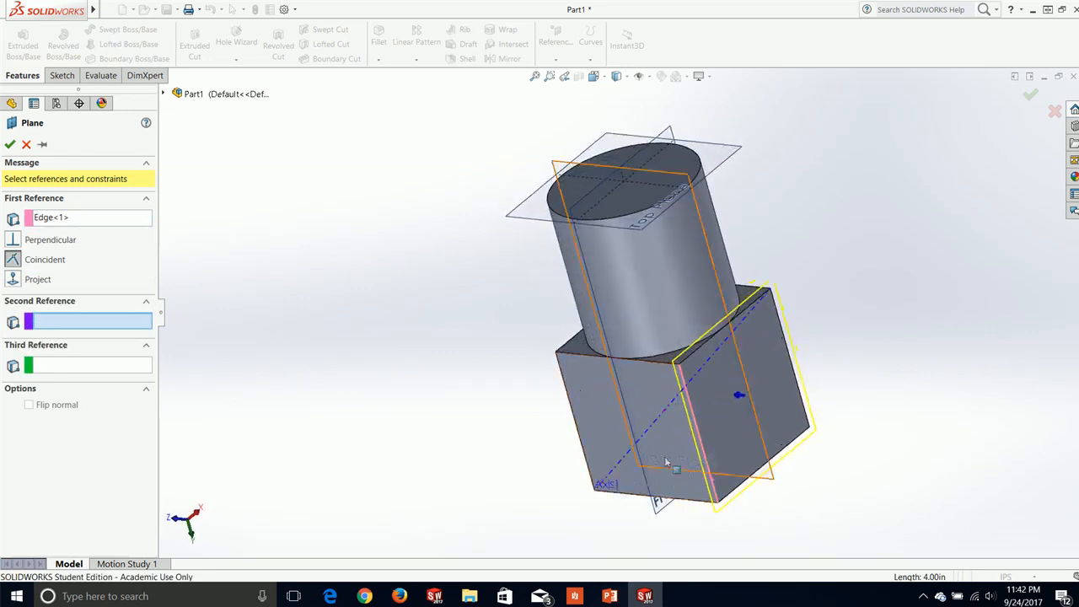
pyautogui.moveTo(694, 474); pyautogui.dragTo(730, 479, button='middle')
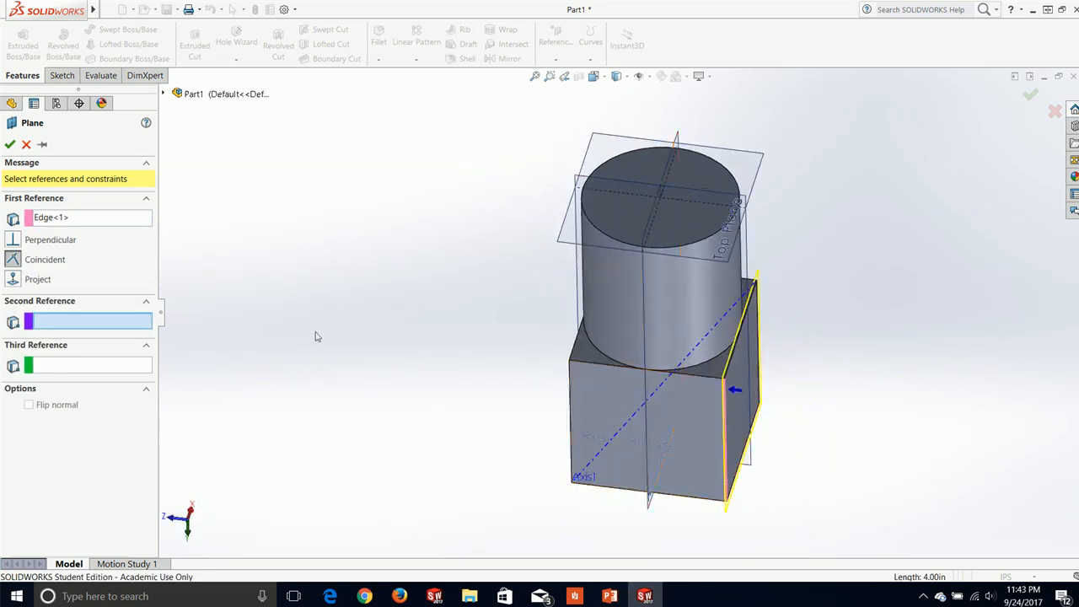
pyautogui.click(676, 471)
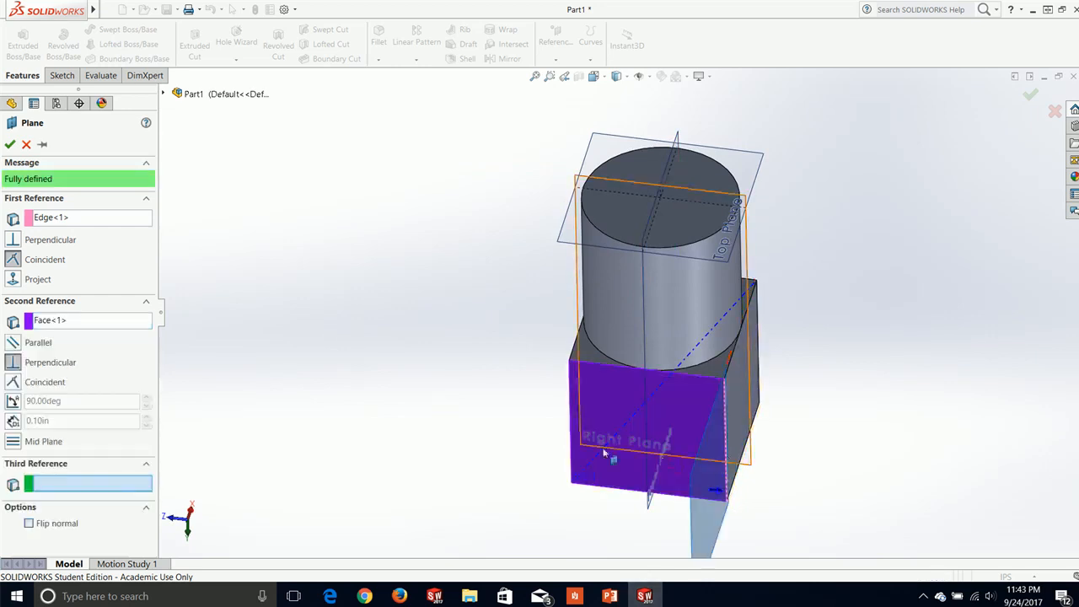
# Step: Define the plane at an angle of 45 degrees to the block's side face
pyautogui.click(13, 403)
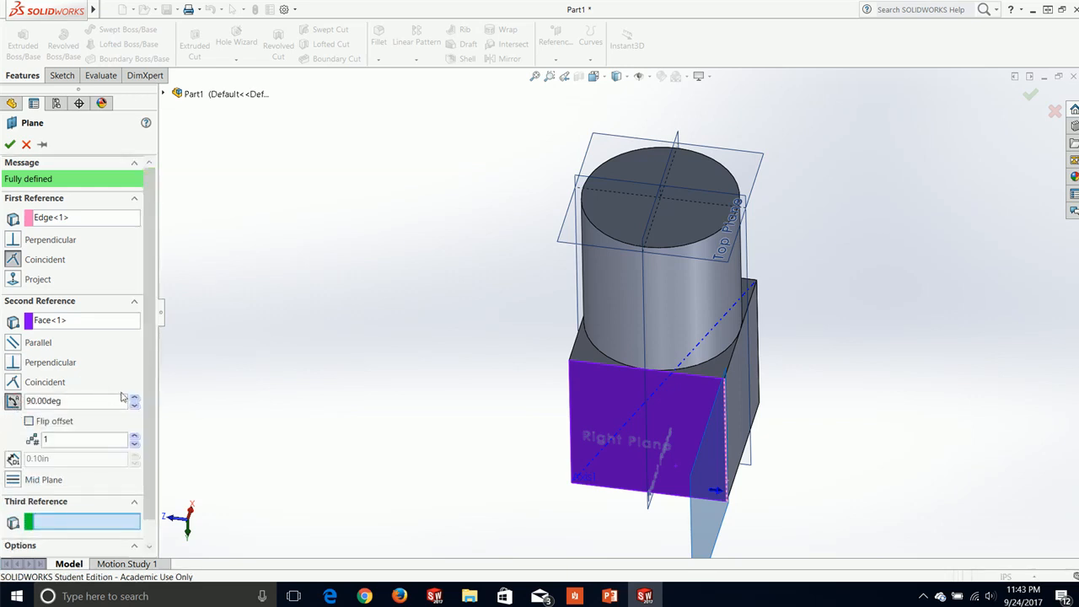
pyautogui.click(134, 398)
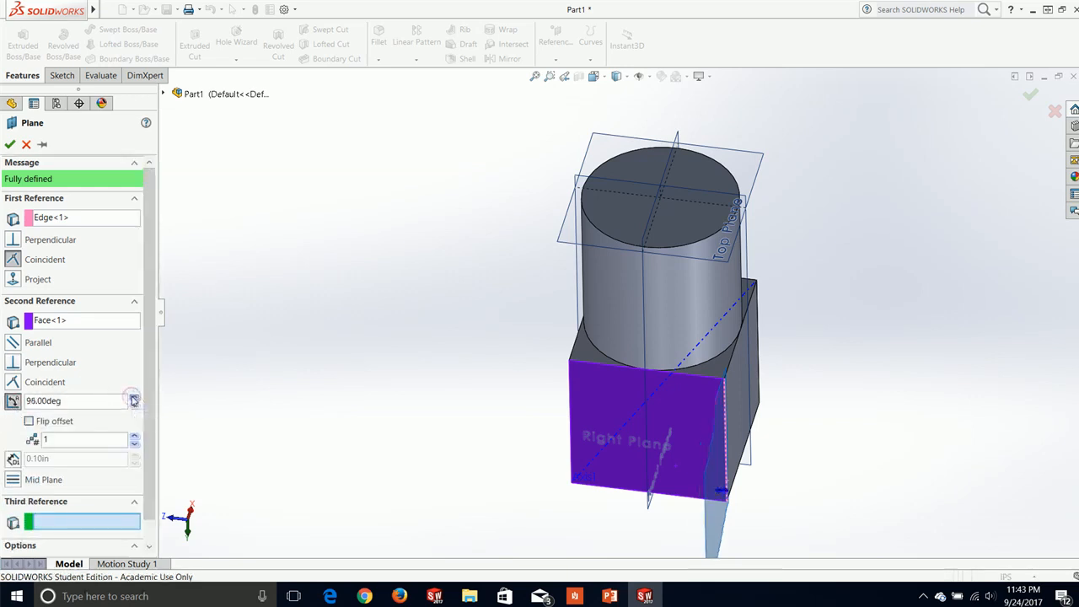
pyautogui.moveTo(133, 399); pyautogui.dragTo(134, 406)
pyautogui.click(134, 401)
pyautogui.click(134, 402)
pyautogui.click(134, 401)
pyautogui.click(134, 401)
pyautogui.moveTo(299, 363); pyautogui.dragTo(281, 457, button='middle')
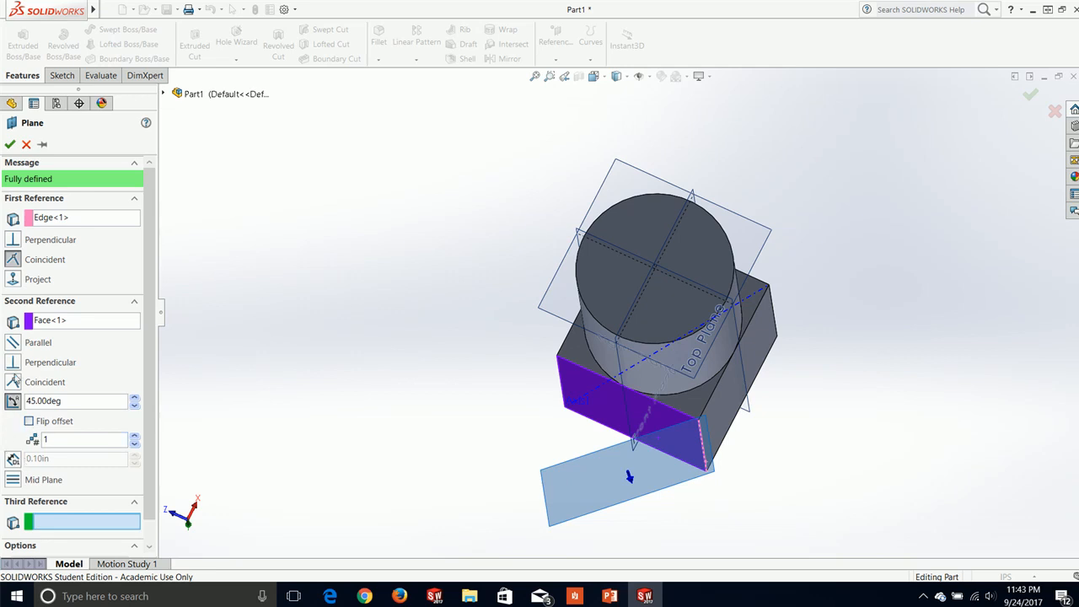
# Step: Try the Project constraint with Along sketch normal on the edge reference, and return it to Coincident
pyautogui.click(12, 281)
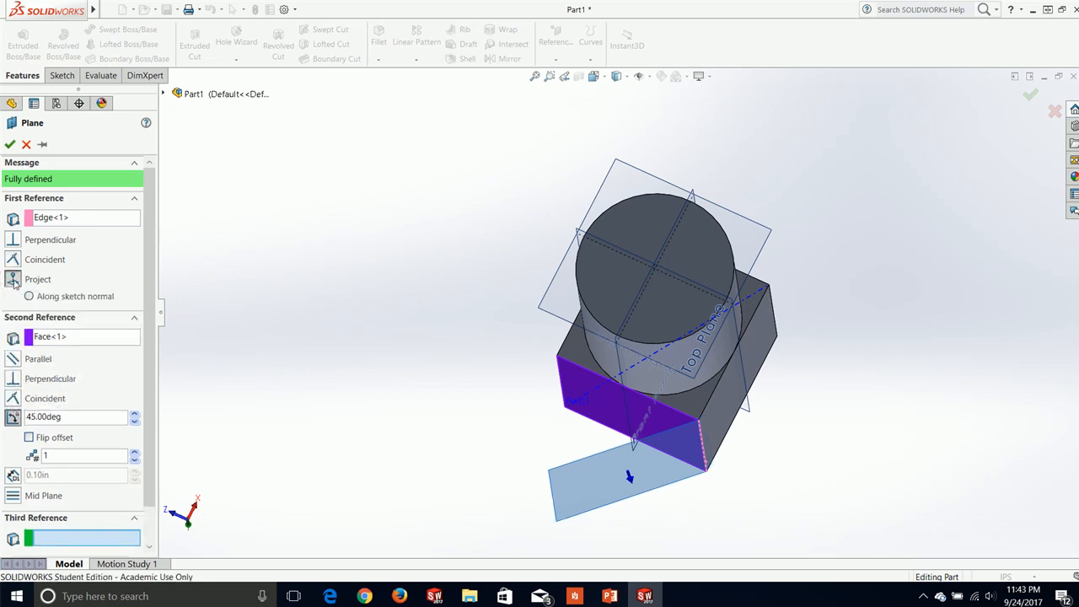
pyautogui.click(30, 296)
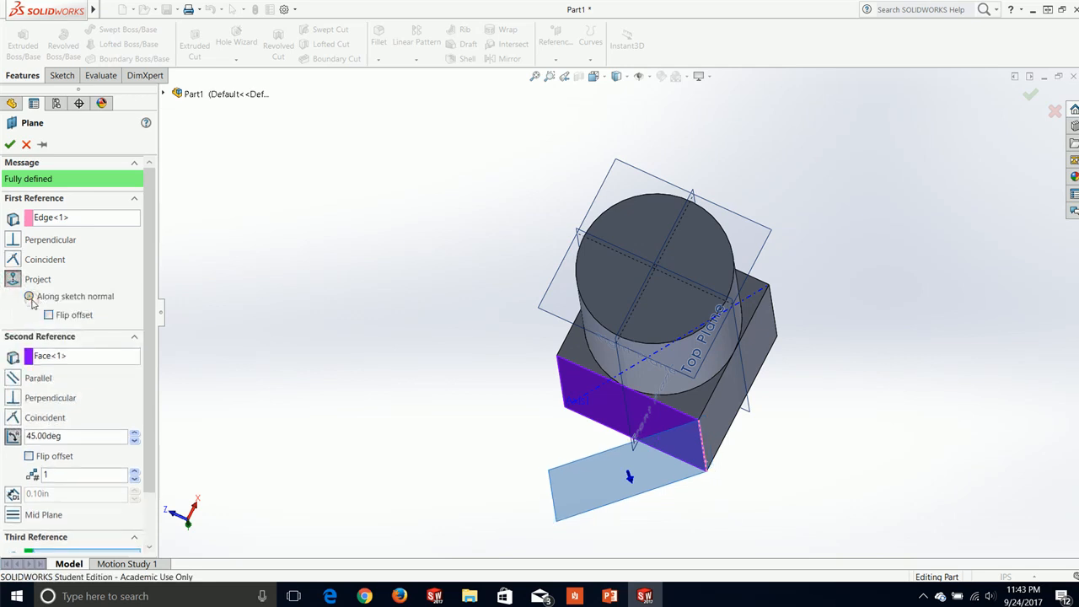
pyautogui.click(13, 263)
# Step: Accept the 45-degree plane and open a sketch on it, viewed normal to the sketch plane
pyautogui.moveTo(539, 368); pyautogui.dragTo(496, 168, button='middle')
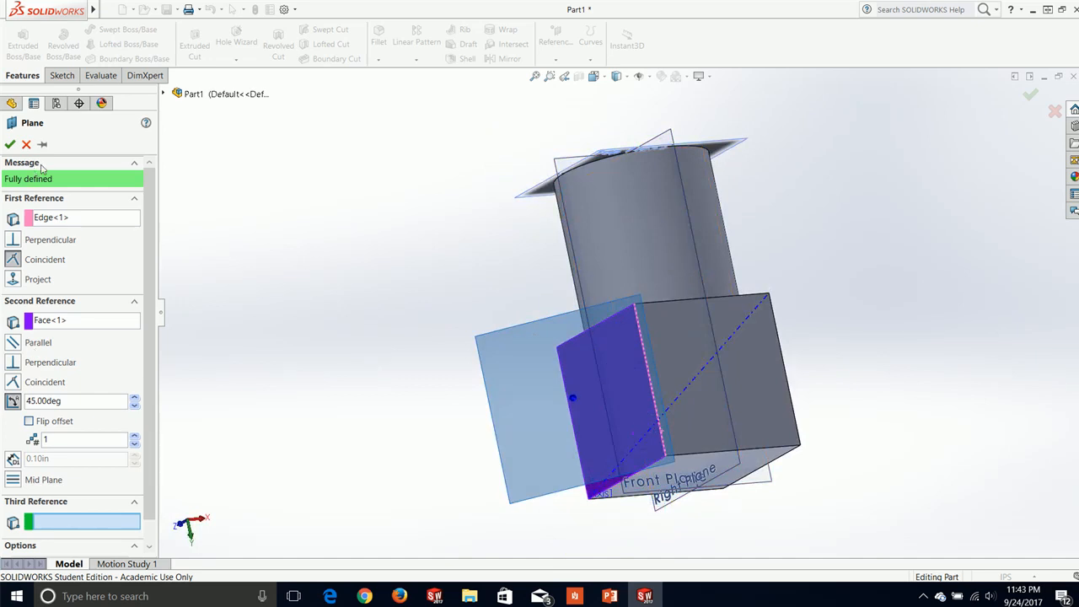
pyautogui.click(9, 145)
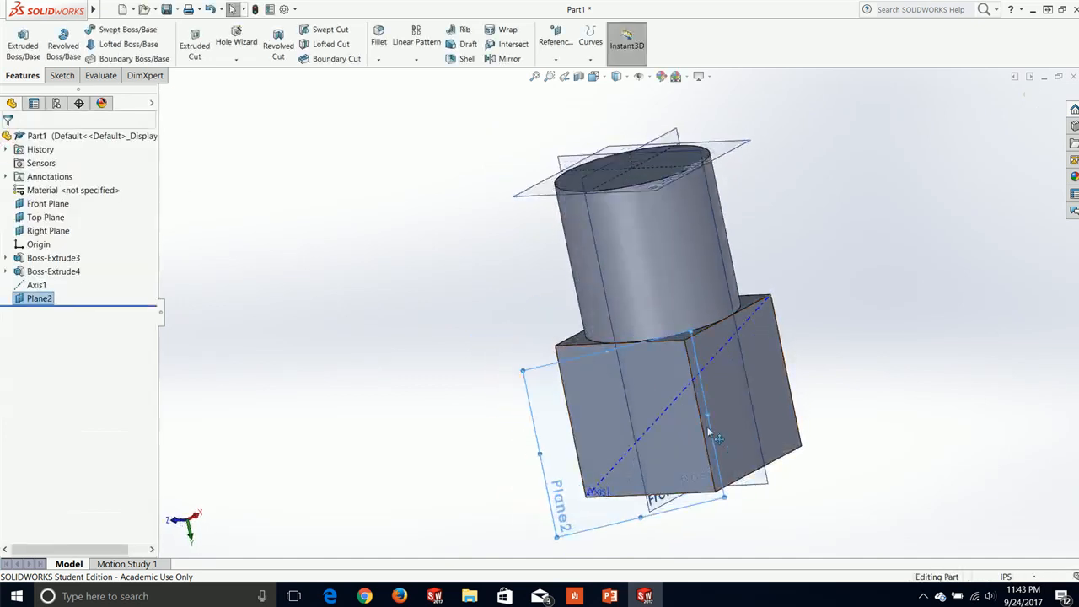
pyautogui.click(62, 75)
pyautogui.click(18, 35)
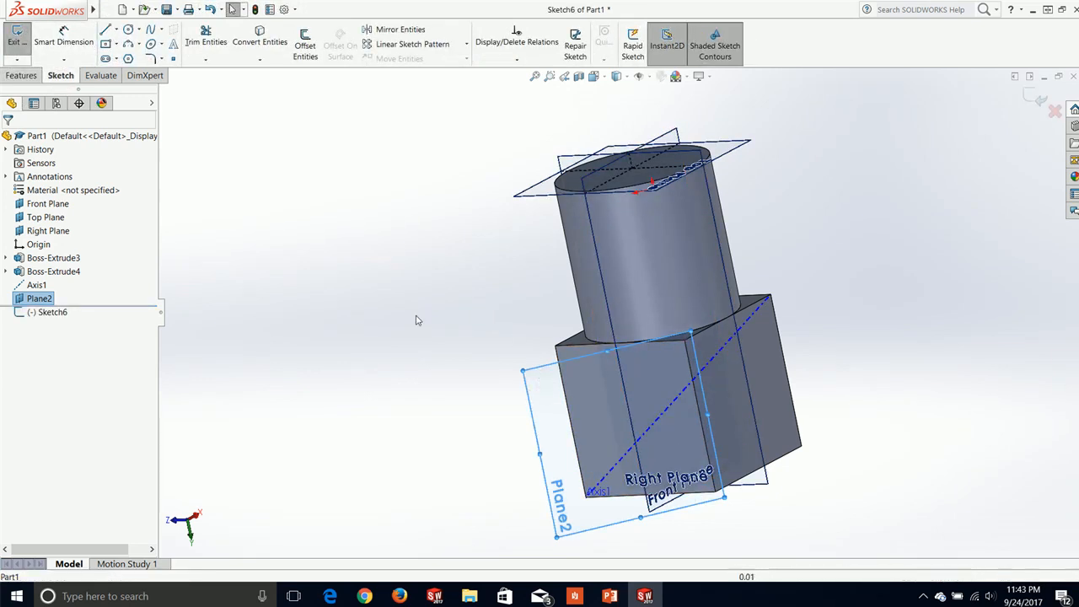
pyautogui.press('space')
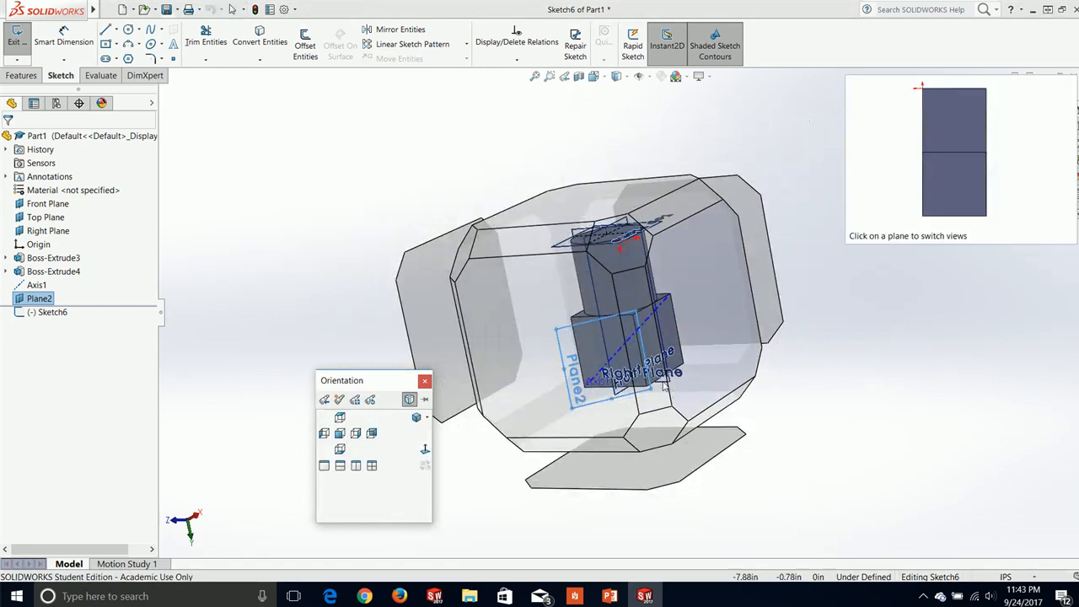
pyautogui.click(425, 451)
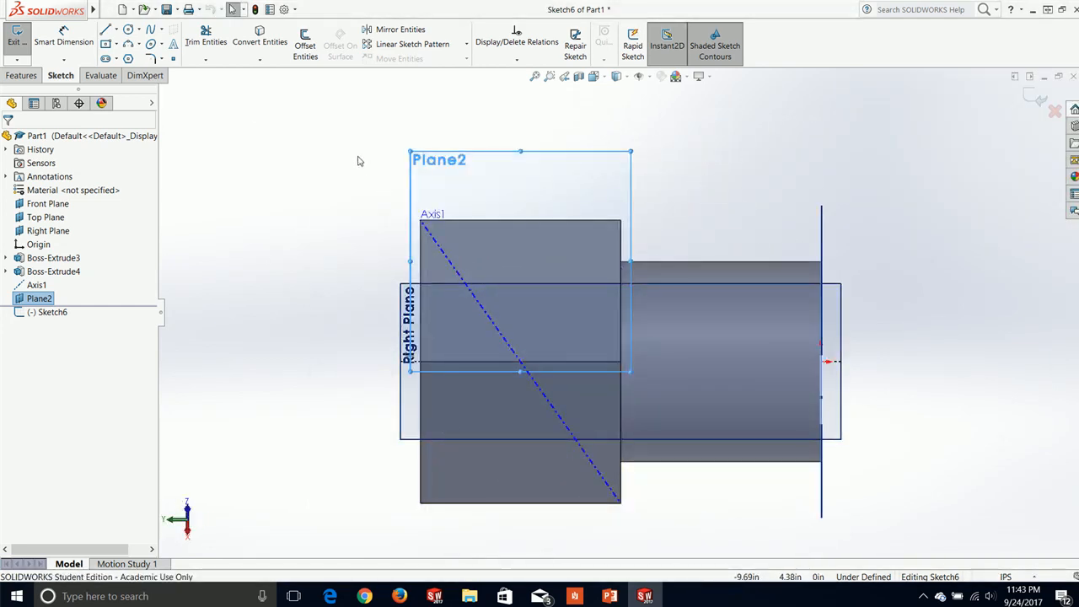
# Step: Sketch a circle of about 0.49 in radius centred on the block's vertical edge, near the edge's middle
pyautogui.click(127, 31)
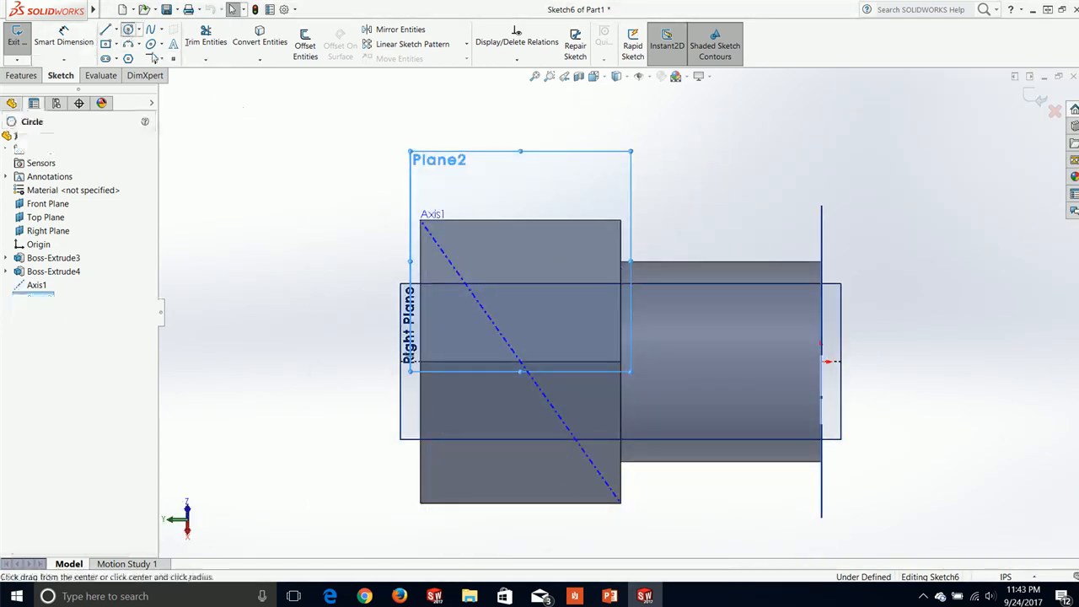
pyautogui.click(516, 364)
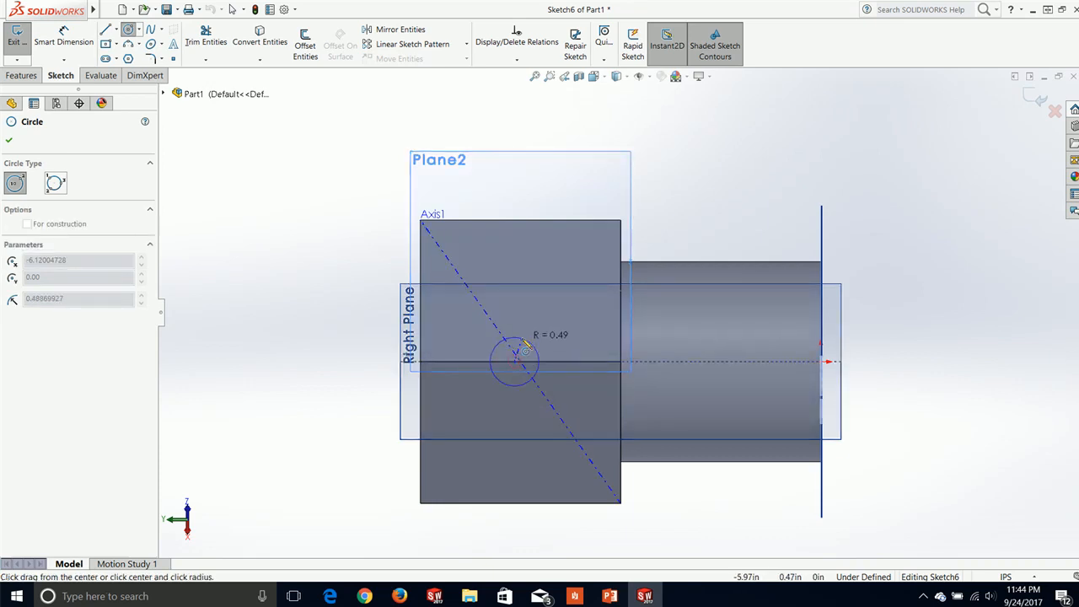
pyautogui.click(528, 345)
pyautogui.press('Escape')
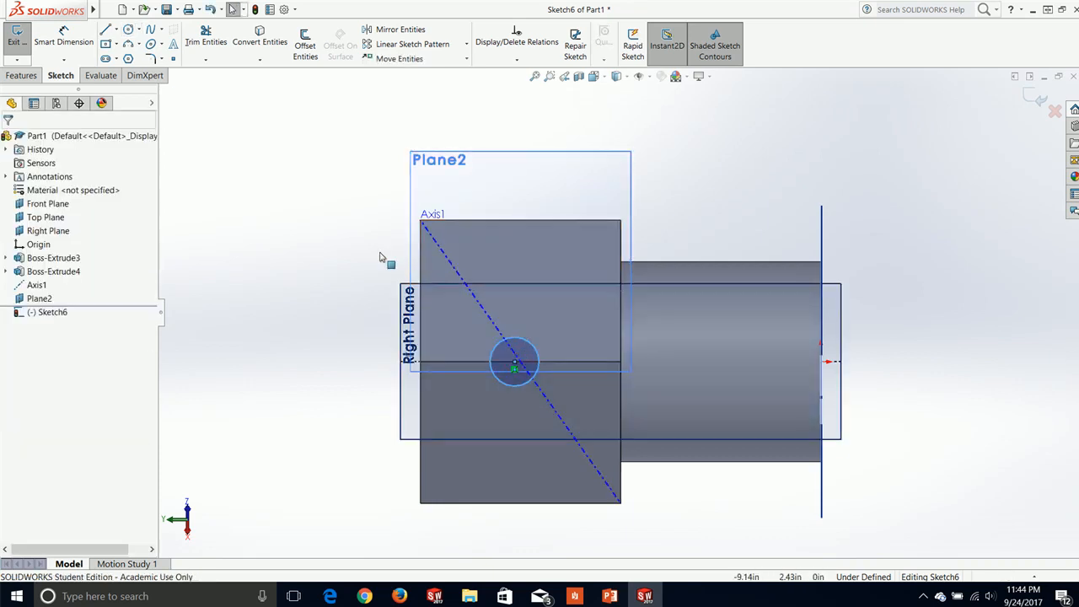
# Step: Cut the circle Through All to make an angled hole through the block's edge
pyautogui.click(23, 76)
pyautogui.click(189, 49)
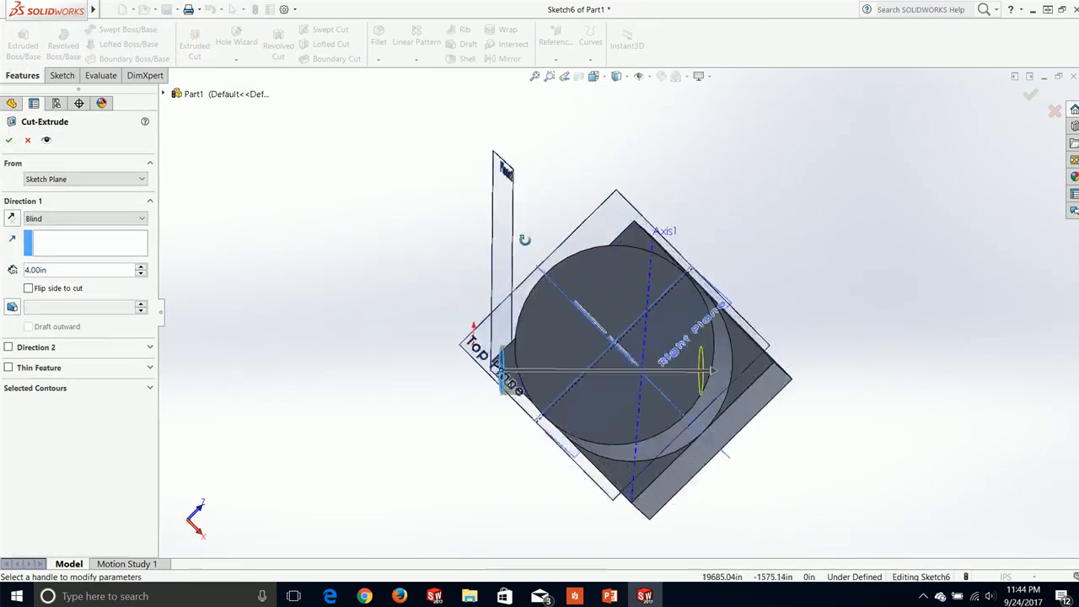
pyautogui.click(131, 220)
pyautogui.click(84, 240)
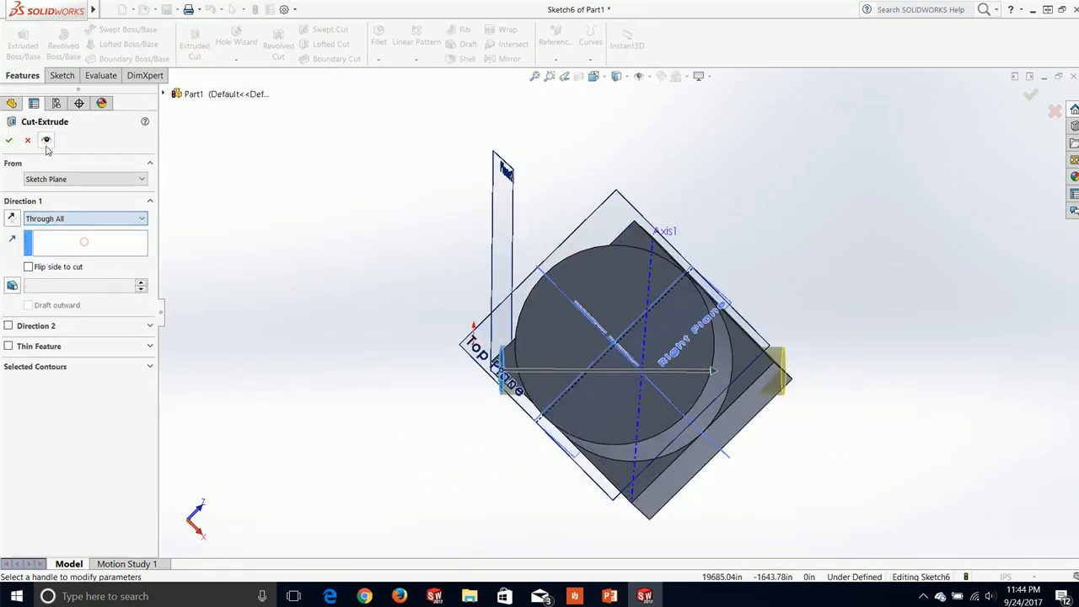
pyautogui.click(8, 140)
pyautogui.moveTo(438, 339); pyautogui.dragTo(404, 428, button='middle')
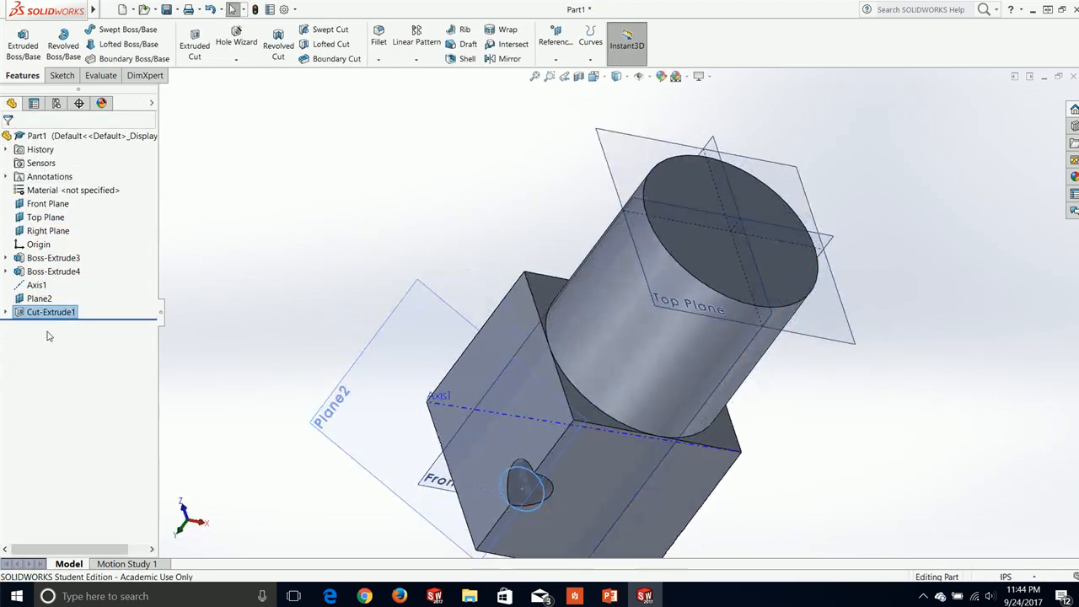
# Step: Delete the through-all cut and its circle sketch
pyautogui.rightClick(61, 314)
pyautogui.click(101, 374)
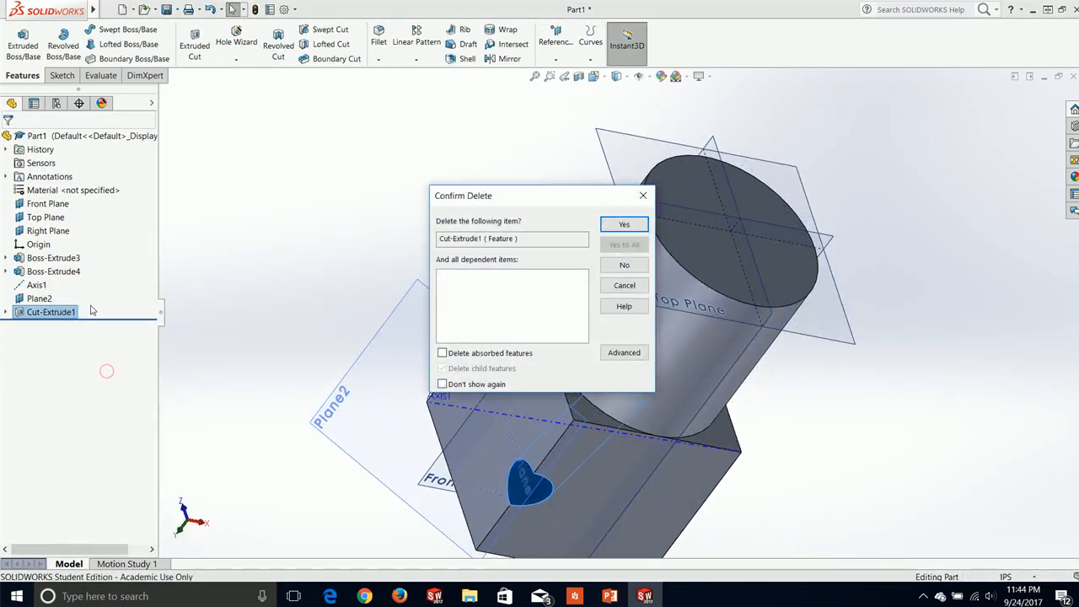
pyautogui.click(624, 224)
pyautogui.click(58, 314)
pyautogui.rightClick(62, 313)
pyautogui.click(101, 377)
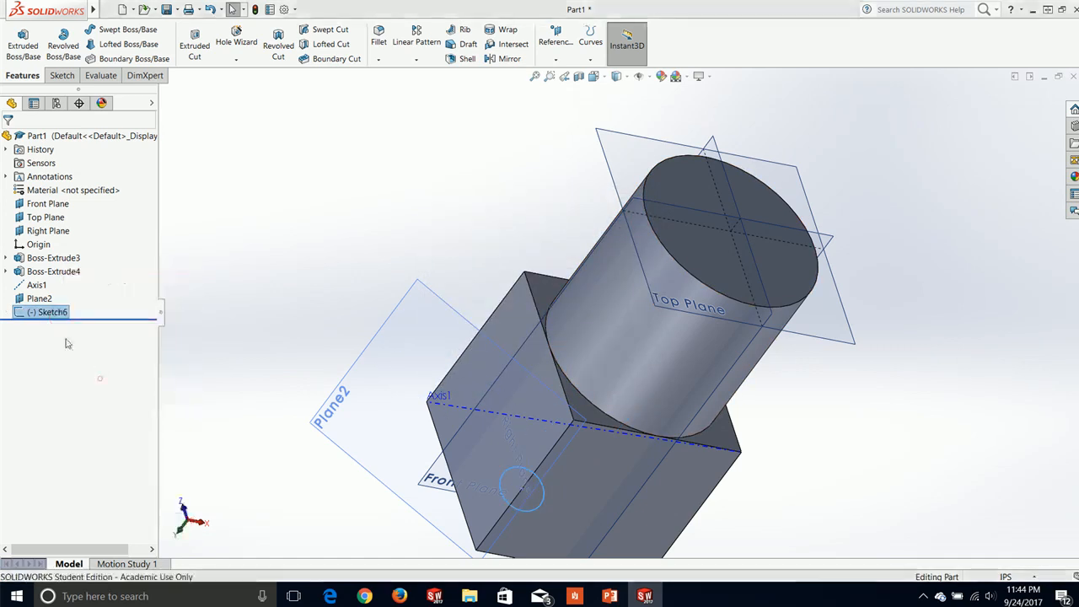
pyautogui.click(636, 229)
# Step: Edit the definition of Plane2 and remove its face and edge references
pyautogui.click(40, 299)
pyautogui.rightClick(42, 299)
pyautogui.click(78, 263)
pyautogui.moveTo(404, 253); pyautogui.dragTo(770, 477, button='middle')
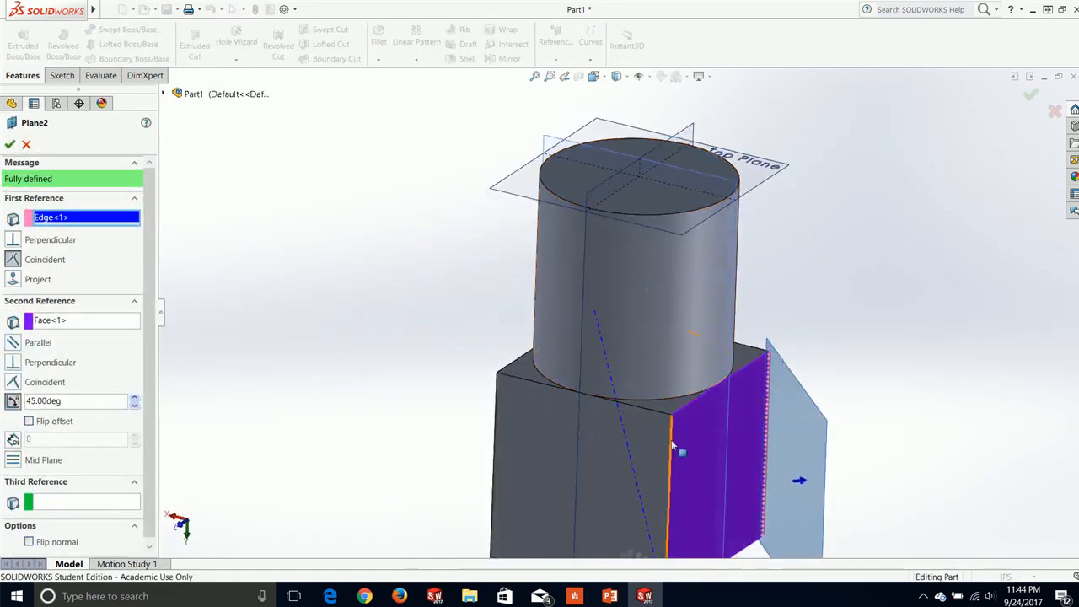
pyautogui.moveTo(802, 378); pyautogui.dragTo(767, 415, button='middle')
pyautogui.moveTo(768, 434); pyautogui.dragTo(509, 400, button='middle')
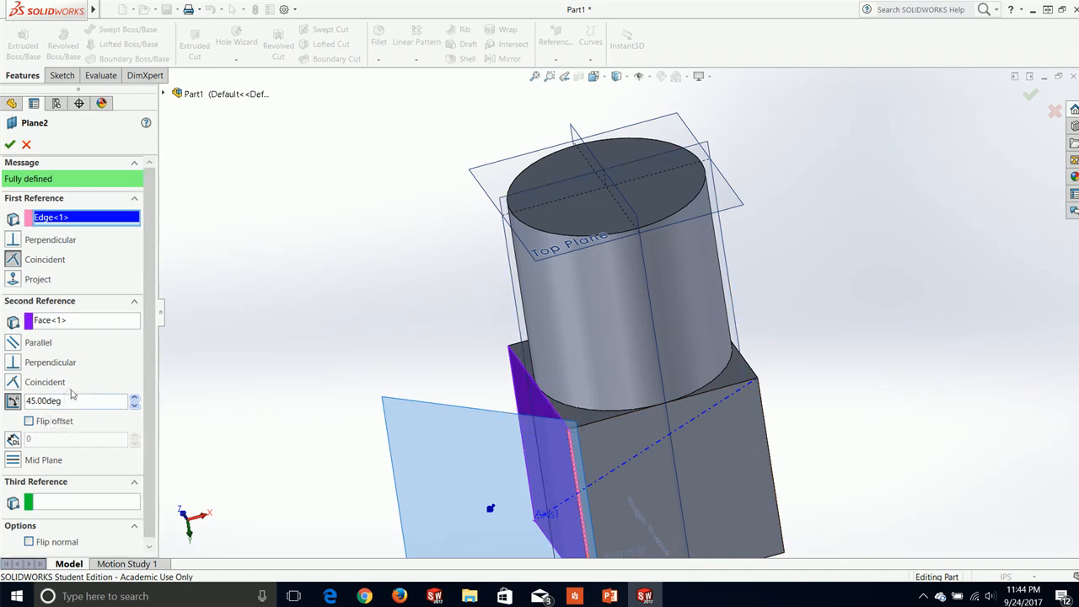
pyautogui.rightClick(56, 329)
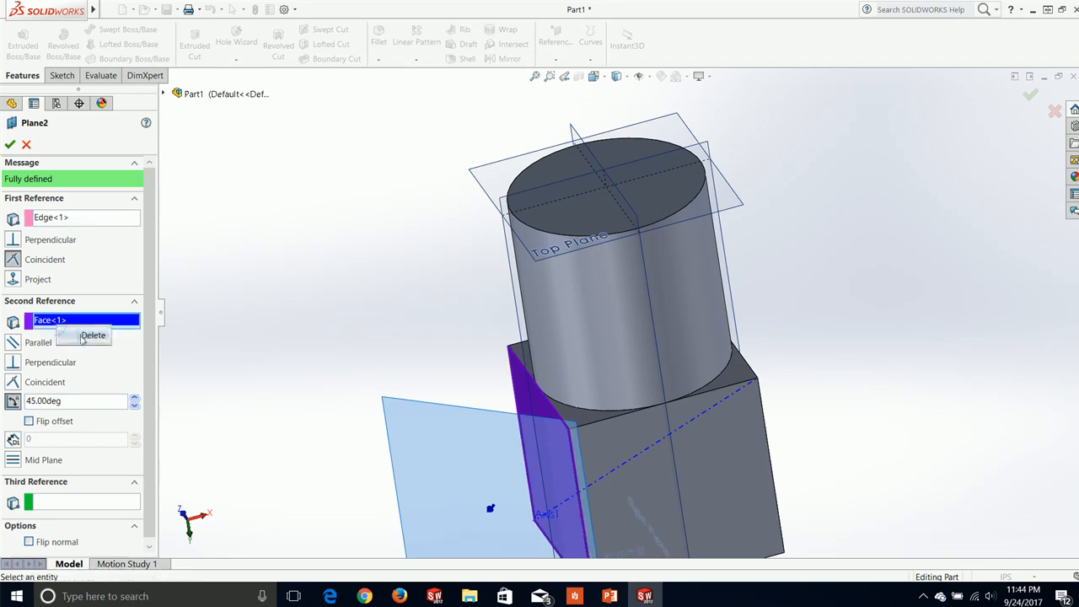
pyautogui.click(91, 335)
pyautogui.rightClick(72, 223)
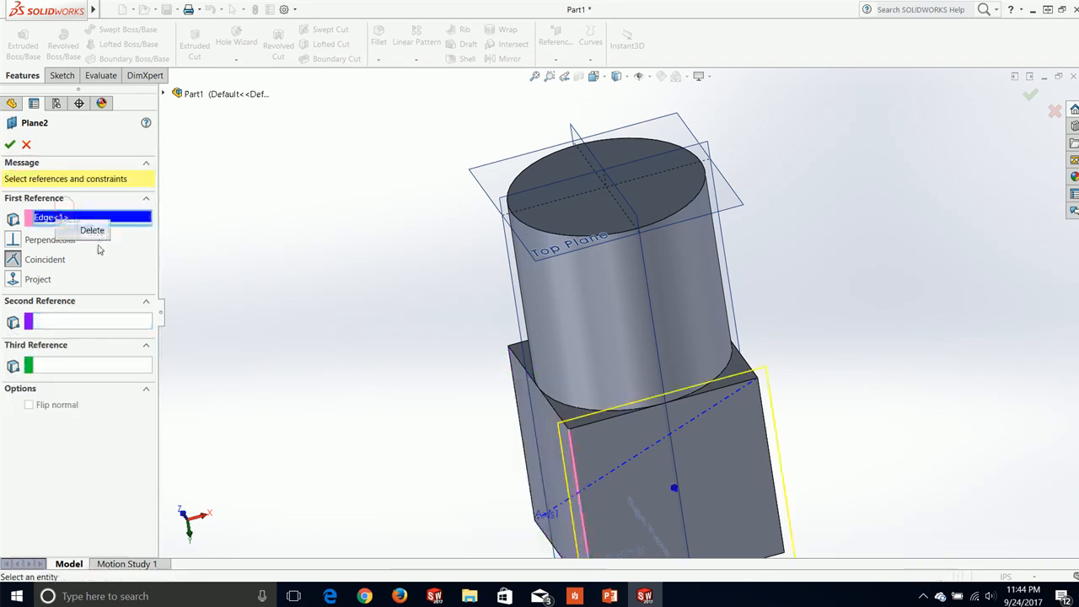
pyautogui.click(88, 228)
# Step: Redefine Plane2 as coincident with Axis1 and perpendicular to the block's top face
pyautogui.moveTo(601, 396); pyautogui.dragTo(565, 494, button='middle')
pyautogui.click(580, 474)
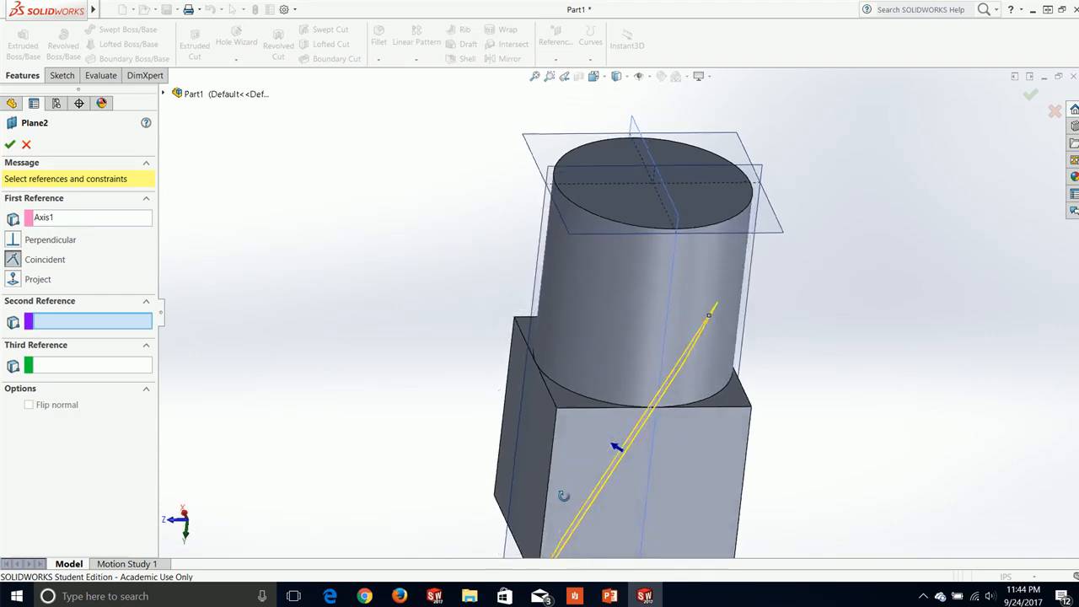
pyautogui.click(566, 395)
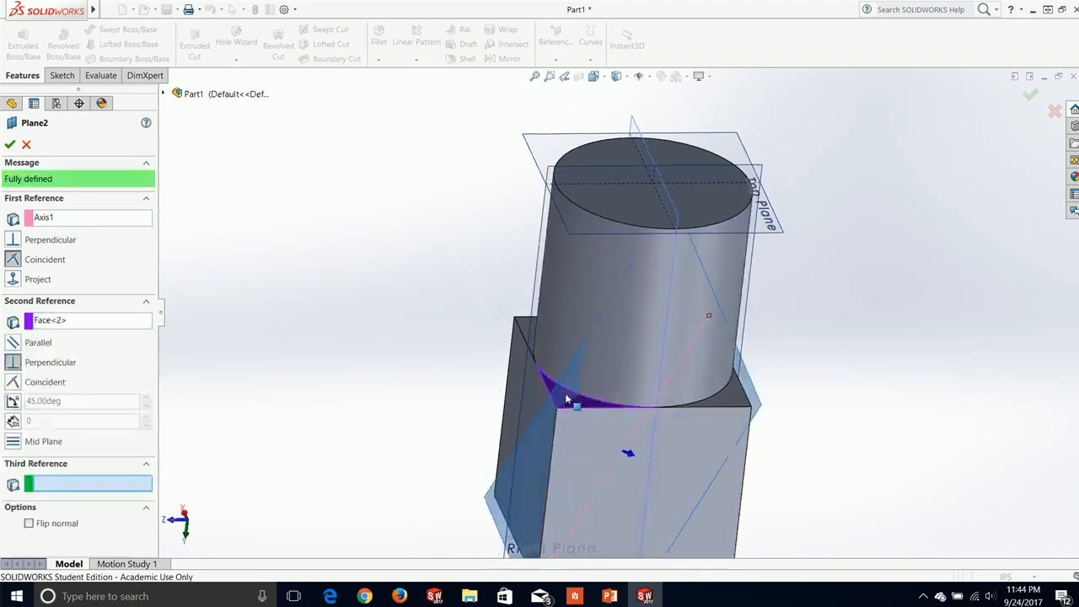
pyautogui.moveTo(566, 395); pyautogui.dragTo(619, 482, button='middle')
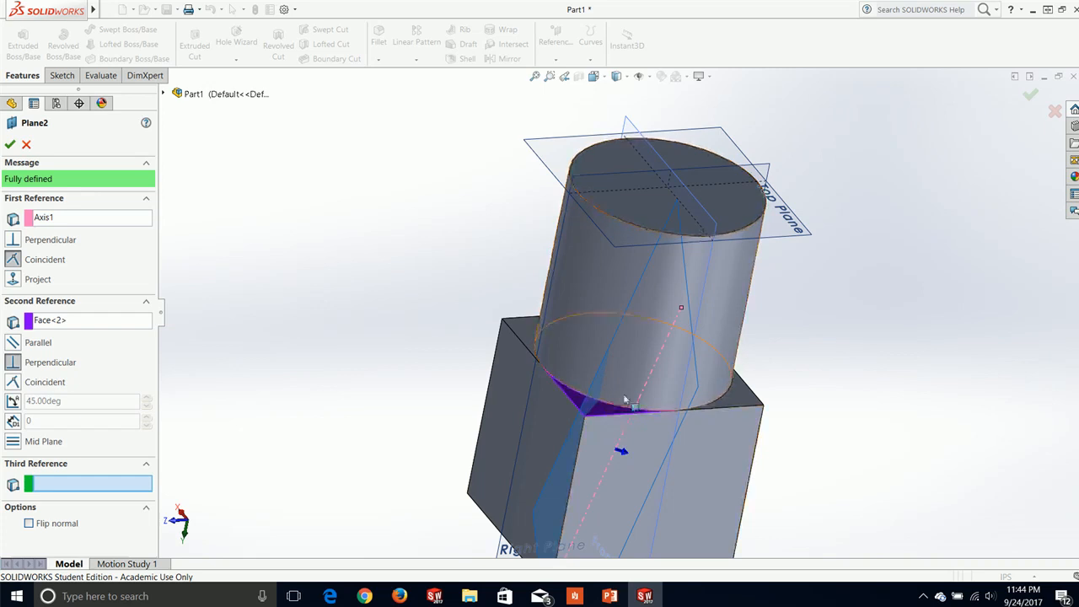
# Step: Try the parallel and coincident constraints on Plane2's face reference, and return it to perpendicular
pyautogui.click(13, 345)
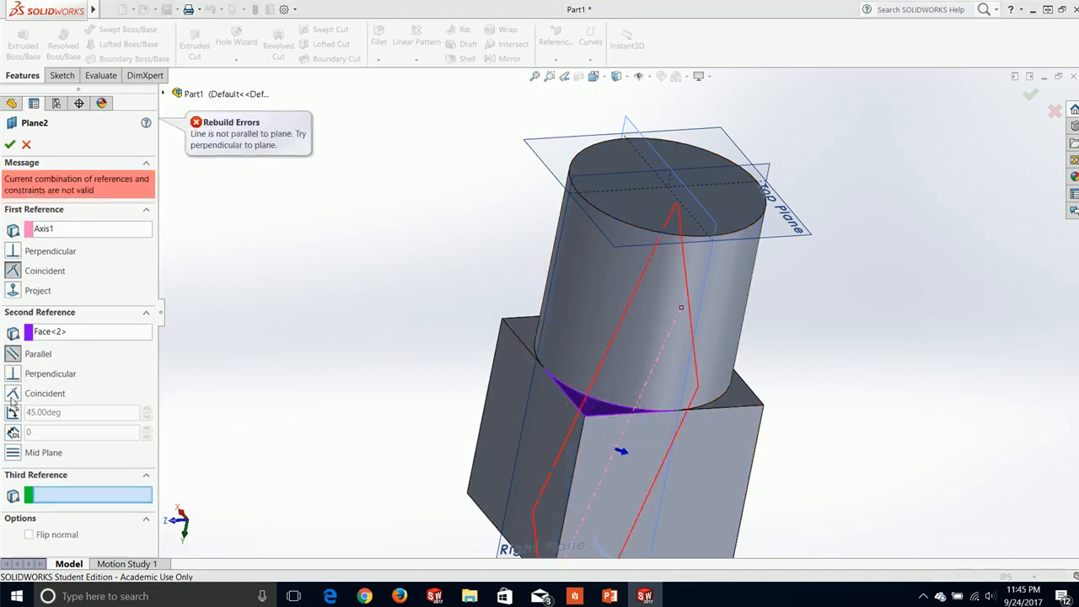
pyautogui.click(13, 394)
pyautogui.click(13, 373)
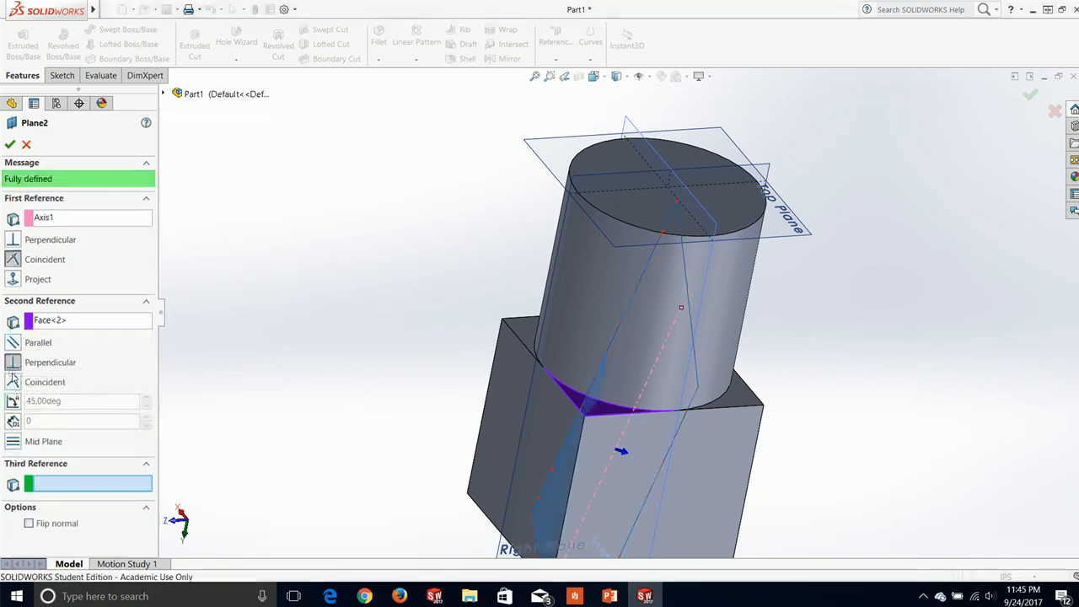
pyautogui.moveTo(291, 380); pyautogui.dragTo(312, 399, button='middle')
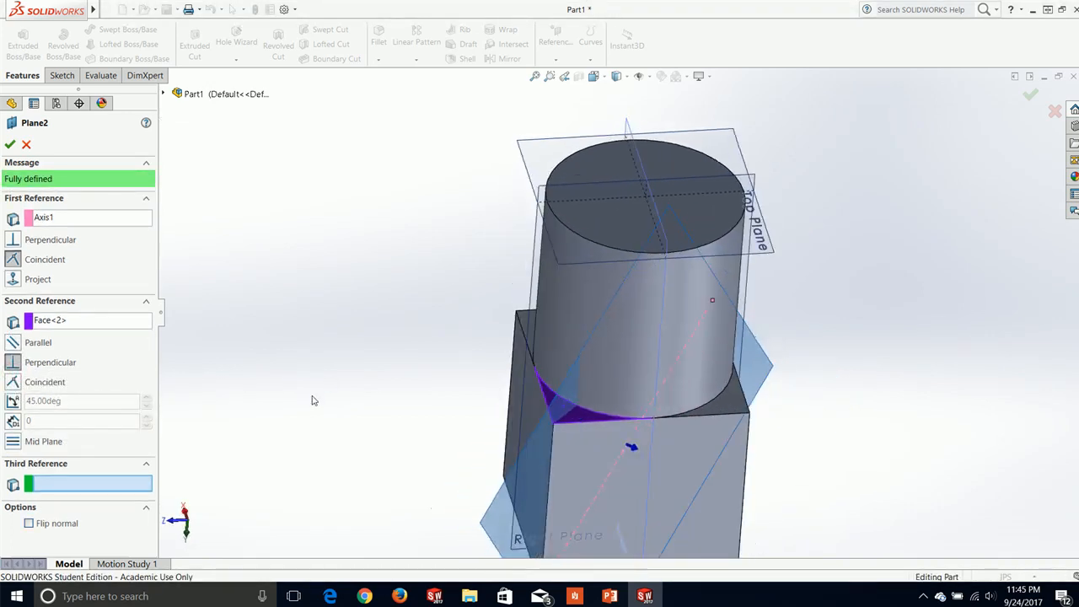
# Step: Constrain Plane2 at an angle to the block's top face and raise the angle to 90 degrees
pyautogui.click(13, 401)
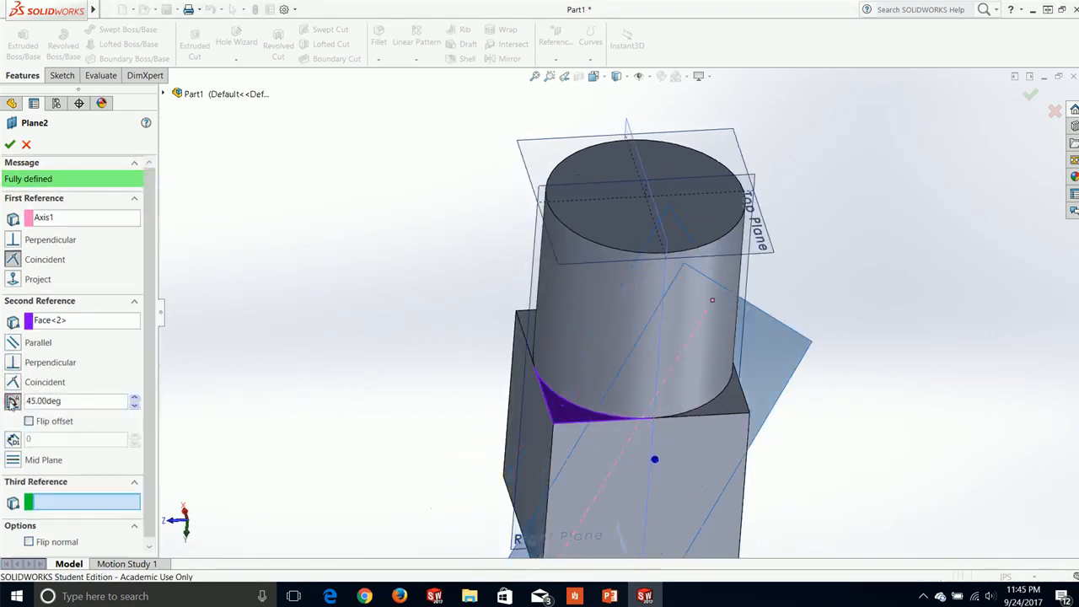
pyautogui.click(134, 398)
pyautogui.click(134, 398)
pyautogui.click(134, 398)
pyautogui.click(134, 398)
pyautogui.moveTo(550, 466); pyautogui.dragTo(659, 371, button='middle')
pyautogui.click(137, 400)
pyautogui.click(136, 401)
pyautogui.click(135, 400)
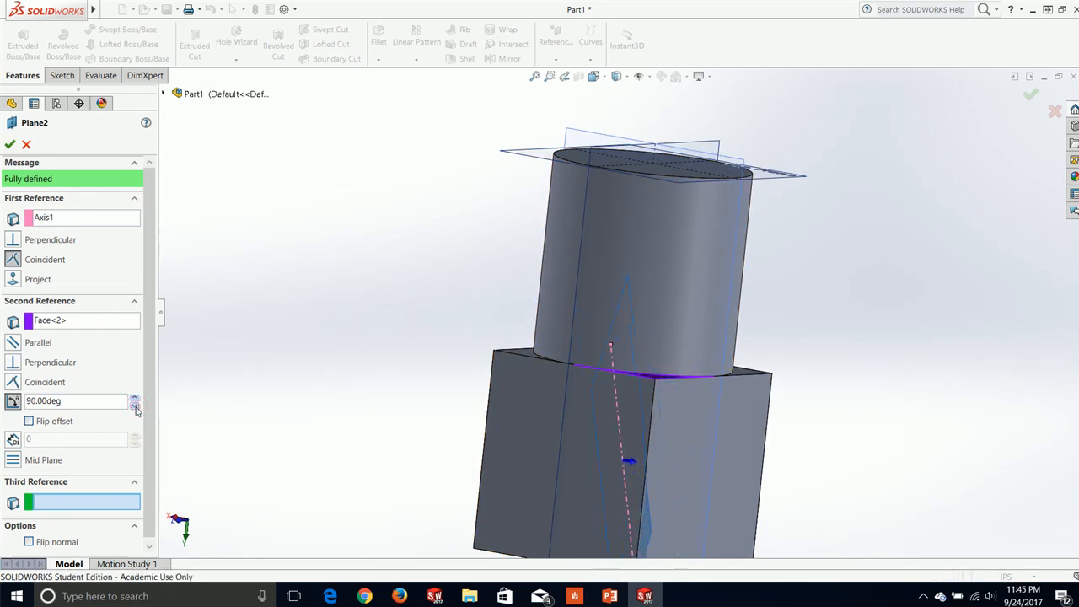
# Step: Reduce Plane2's angle to the block's top face to 45 degrees and accept the plane
pyautogui.moveTo(582, 369); pyautogui.dragTo(616, 373, button='middle')
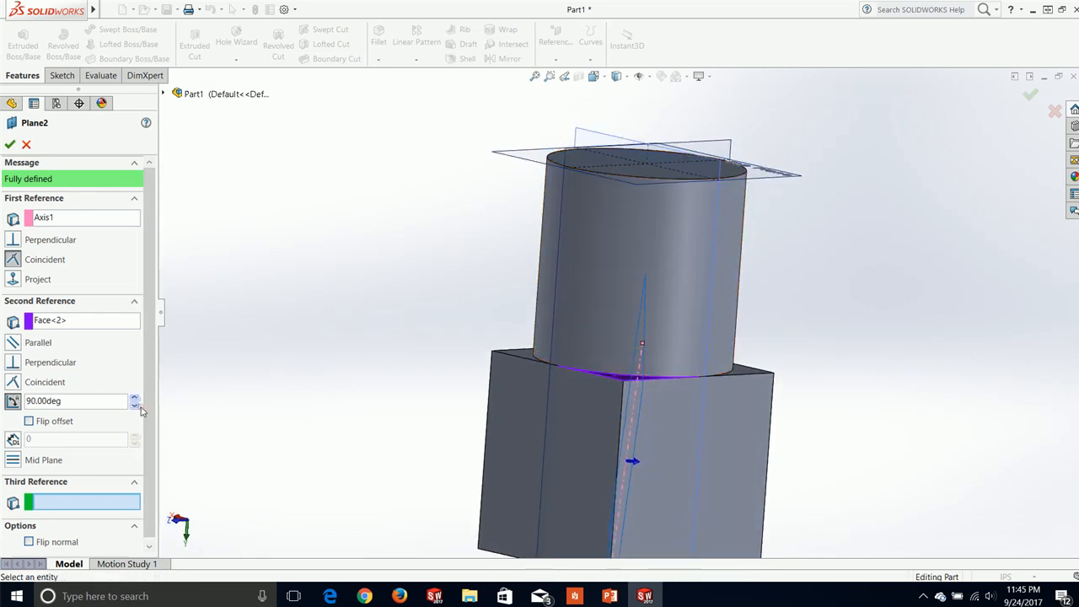
pyautogui.click(138, 407)
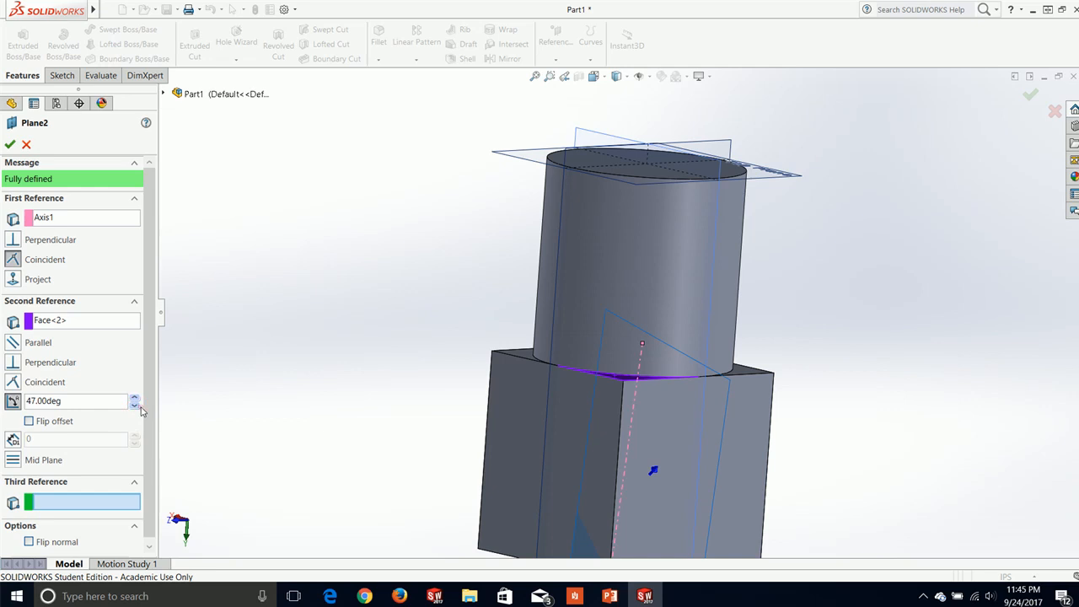
pyautogui.moveTo(443, 285); pyautogui.dragTo(330, 300, button='middle')
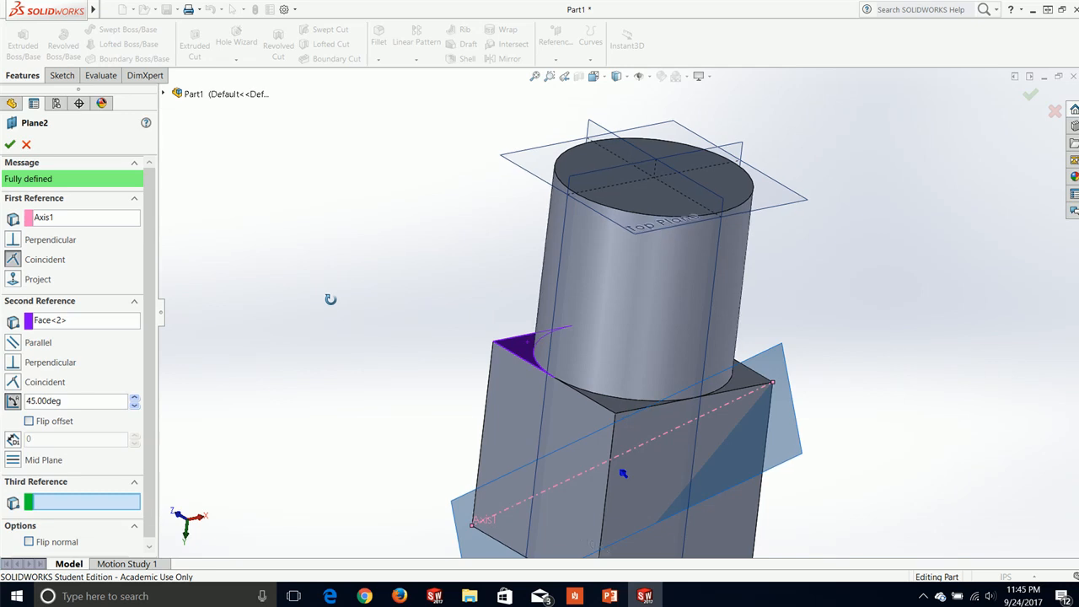
pyautogui.click(9, 145)
# Step: Start a new sketch on the Front Plane and view it face-on
pyautogui.moveTo(461, 286); pyautogui.dragTo(411, 289, button='middle')
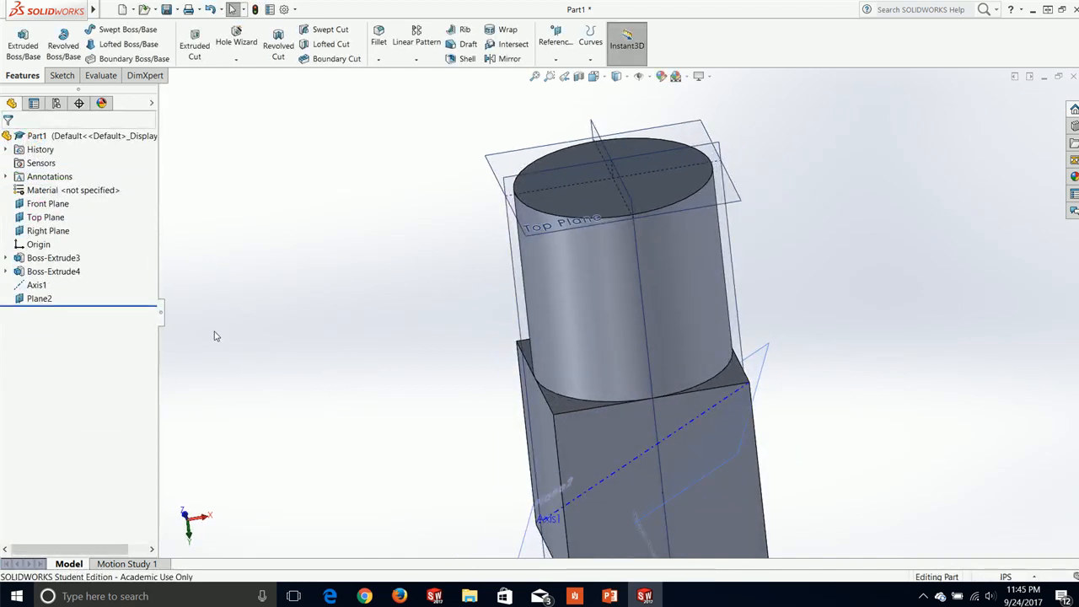
pyautogui.moveTo(268, 291); pyautogui.dragTo(435, 289, button='middle')
pyautogui.scroll(3, 461, 316)
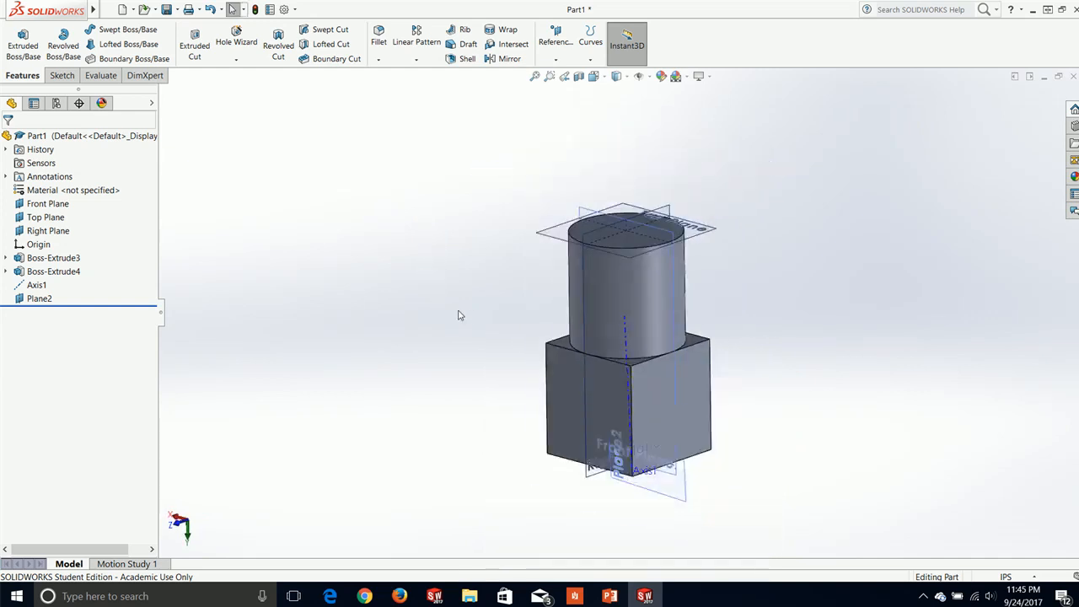
pyautogui.moveTo(755, 437); pyautogui.dragTo(727, 393, button='middle')
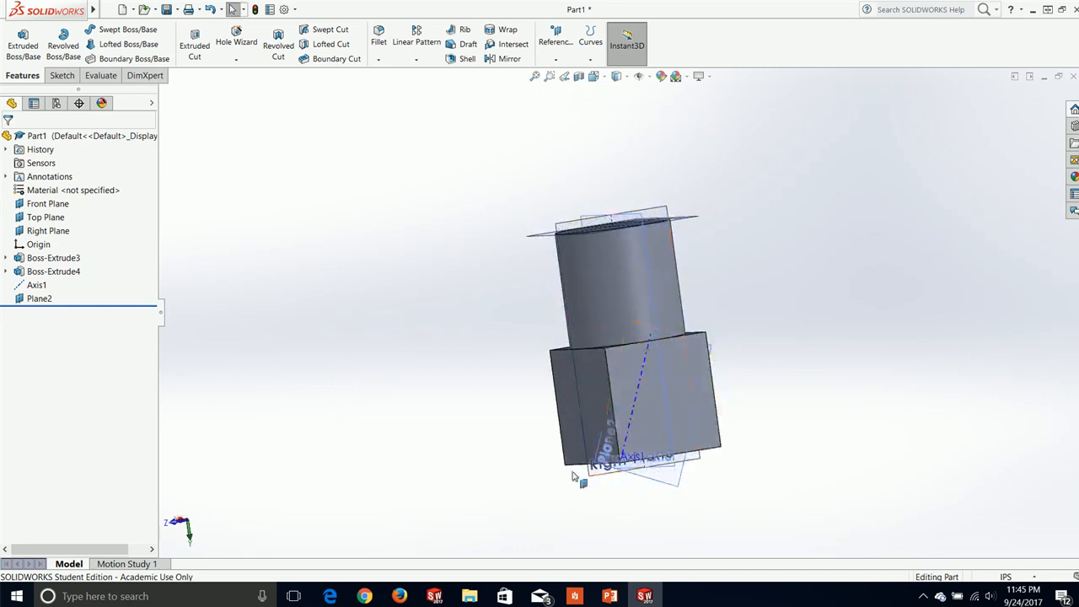
pyautogui.moveTo(650, 440); pyautogui.dragTo(740, 413, button='middle')
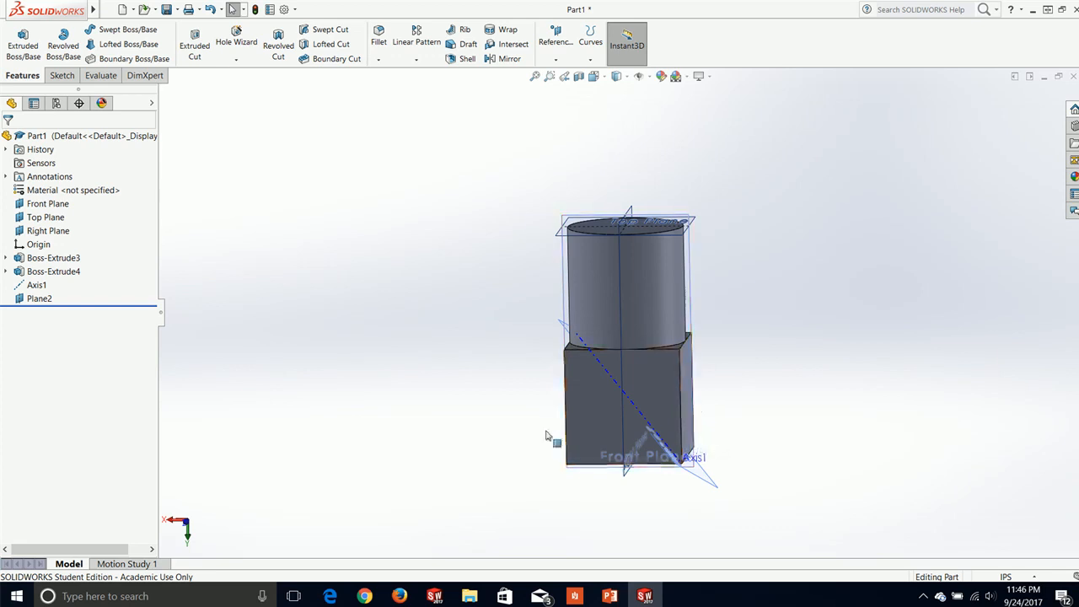
pyautogui.click(62, 75)
pyautogui.click(17, 38)
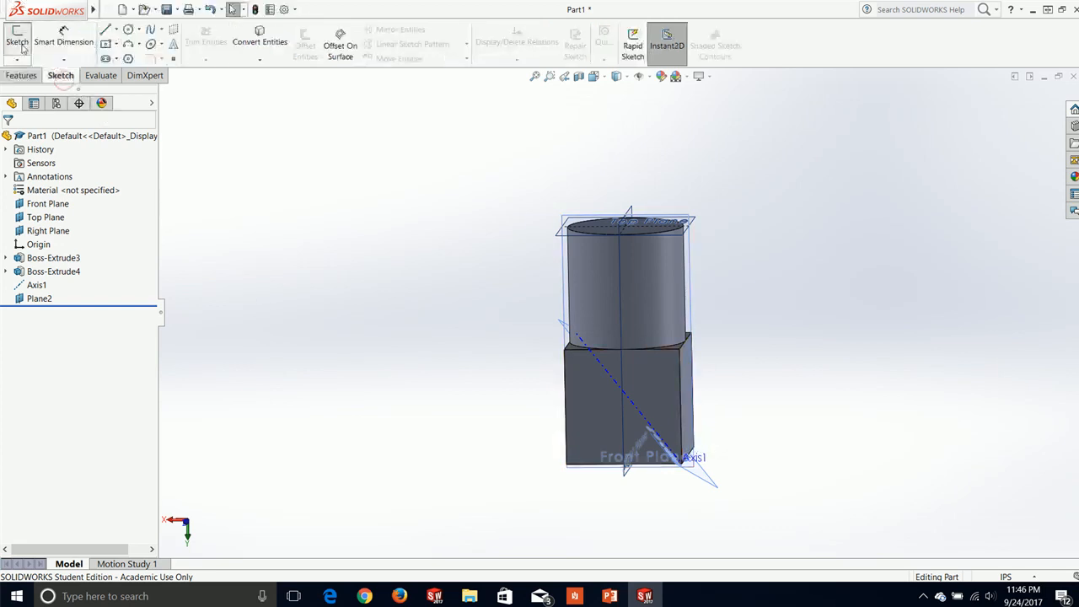
pyautogui.click(693, 288)
pyautogui.press('space')
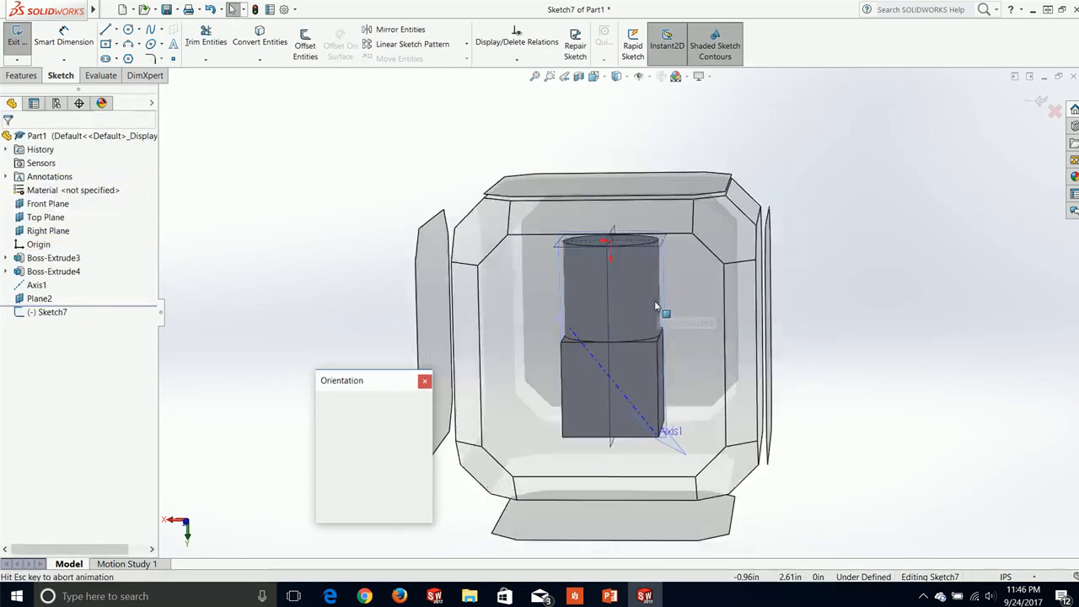
pyautogui.click(424, 451)
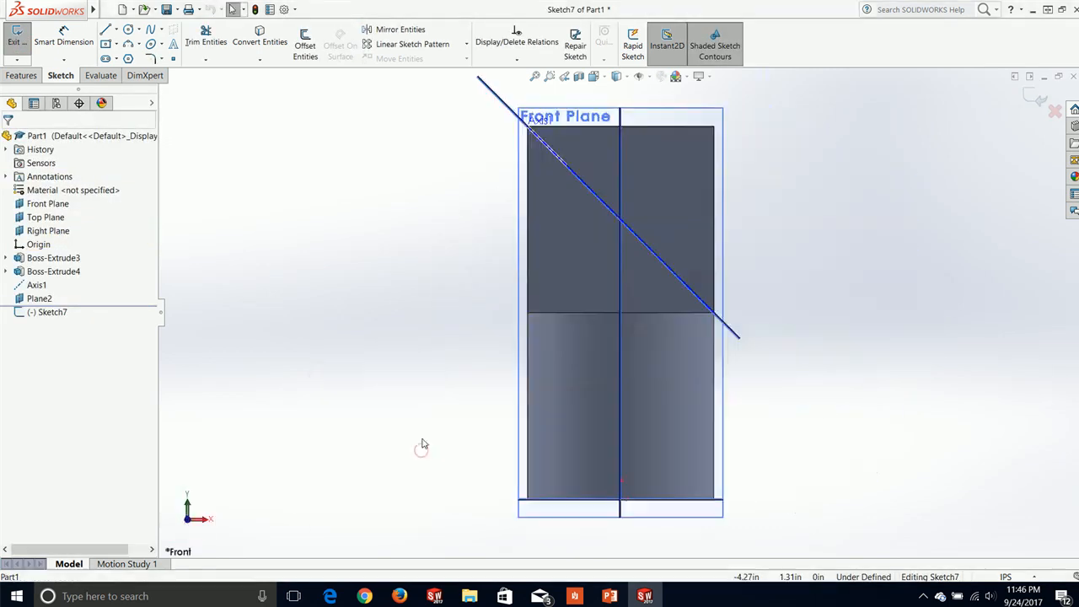
# Step: Draw a slanted construction centerline about 6.95 in long from the block's vertical midline out past its side
pyautogui.click(118, 30)
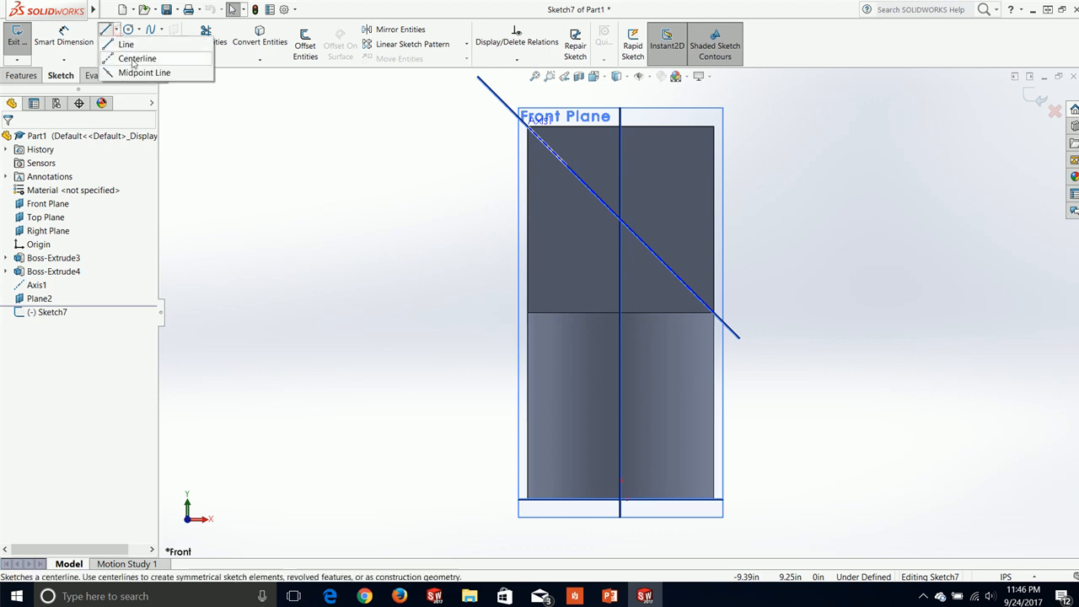
pyautogui.click(135, 56)
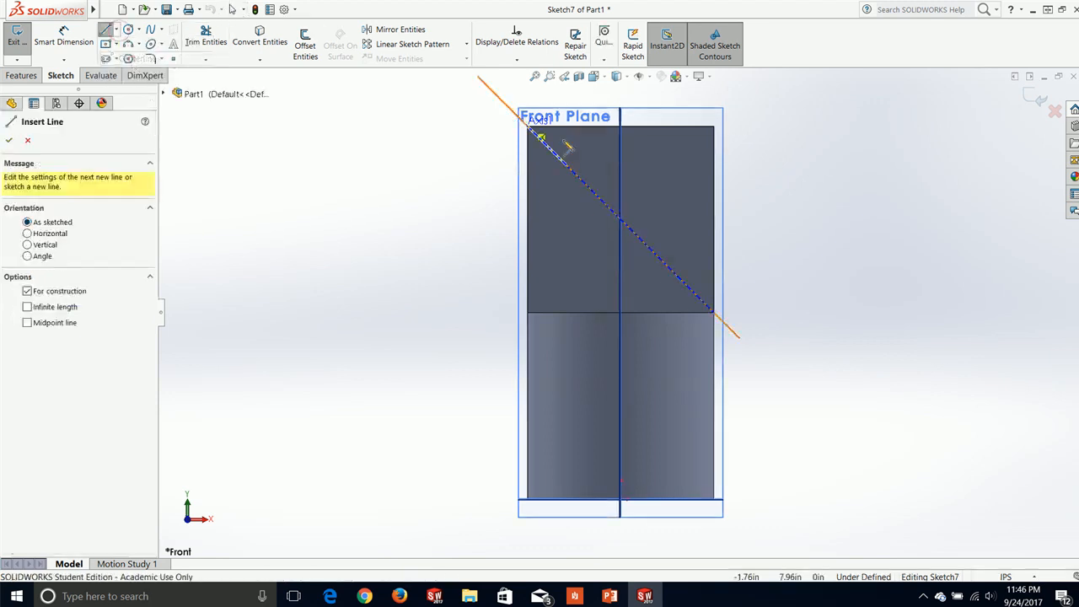
pyautogui.click(622, 199)
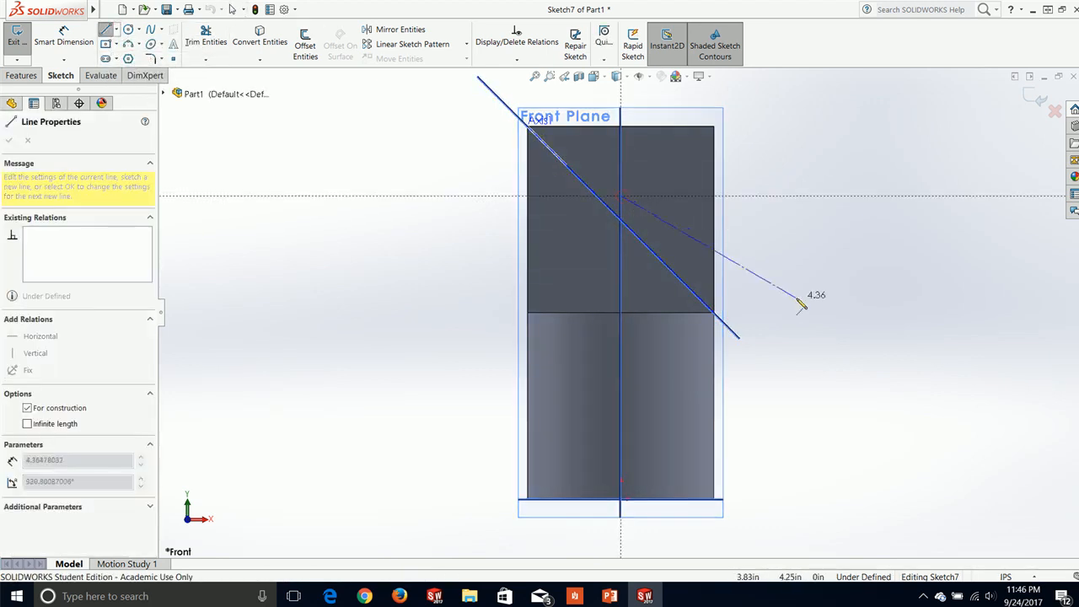
pyautogui.click(873, 397)
pyautogui.press('Escape')
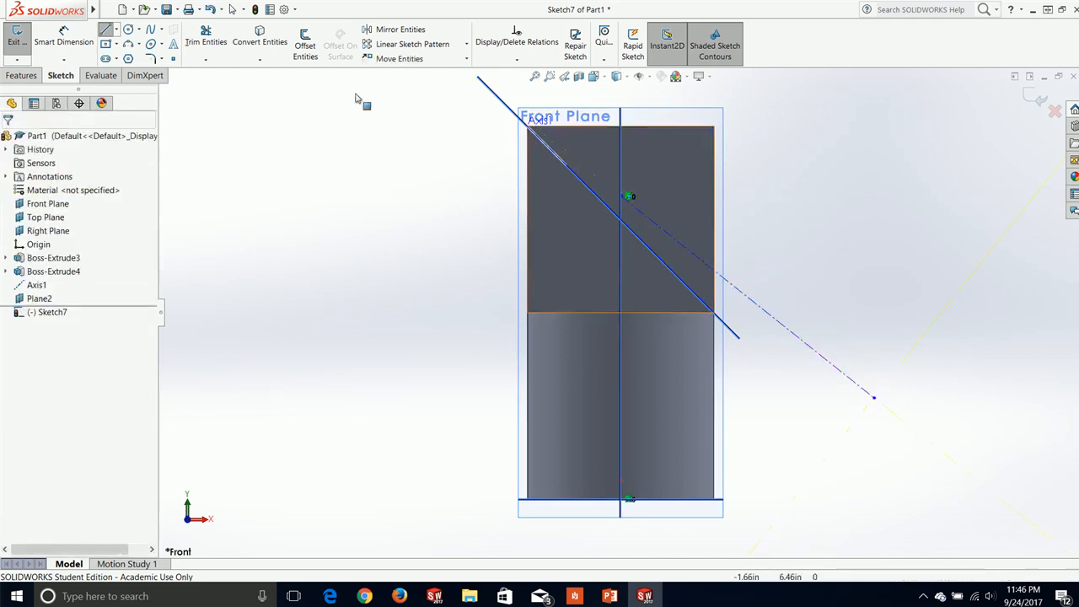
# Step: Dimension the centerline at 40 degrees to the block's end edge farthest from the cylinder, and exit the sketch
pyautogui.click(63, 35)
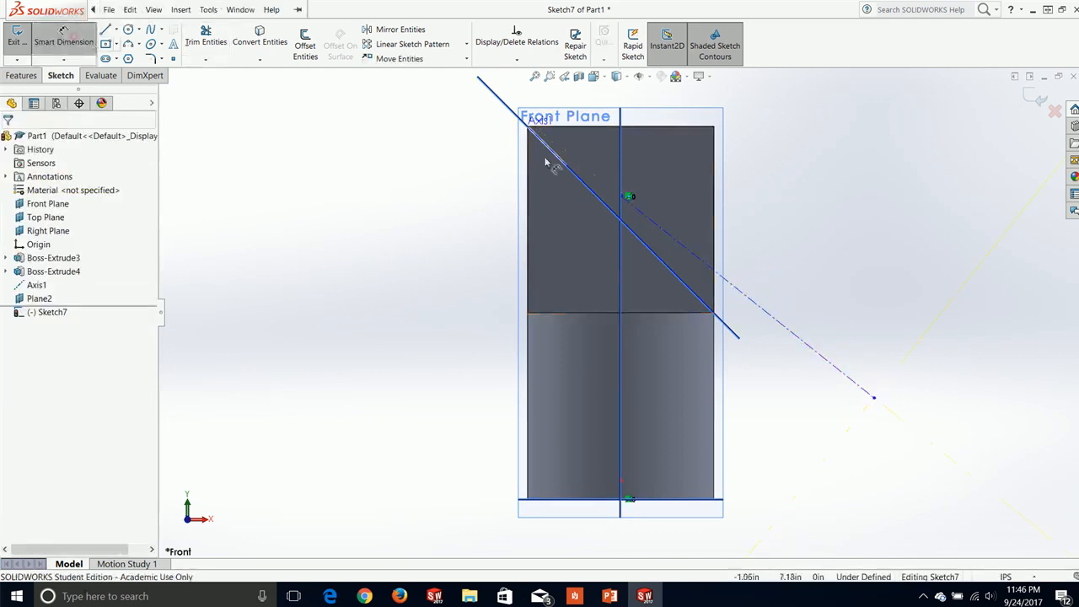
pyautogui.click(674, 245)
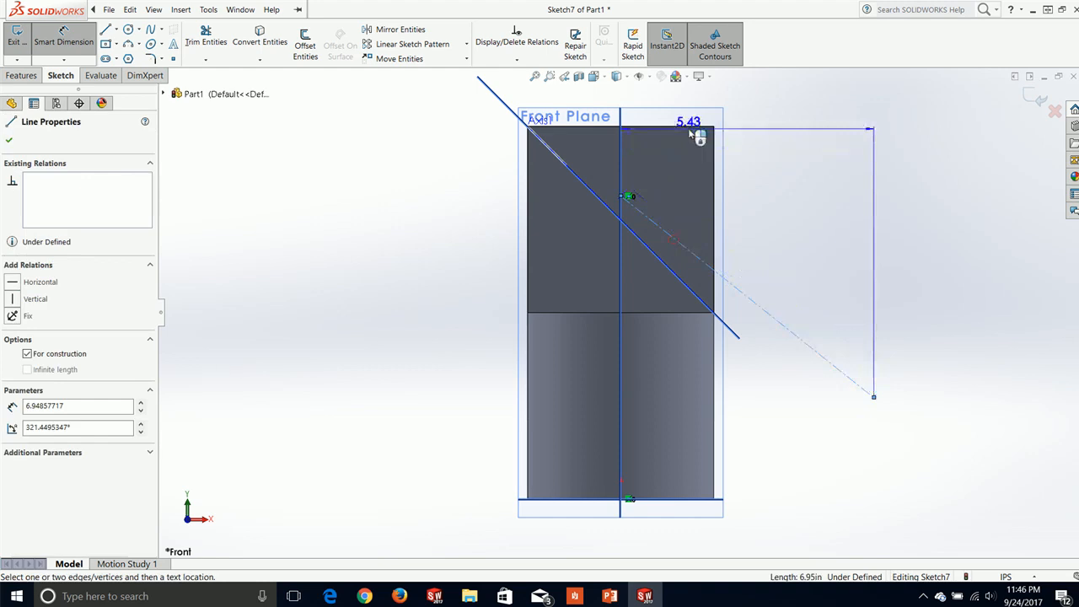
pyautogui.click(696, 127)
pyautogui.click(780, 196)
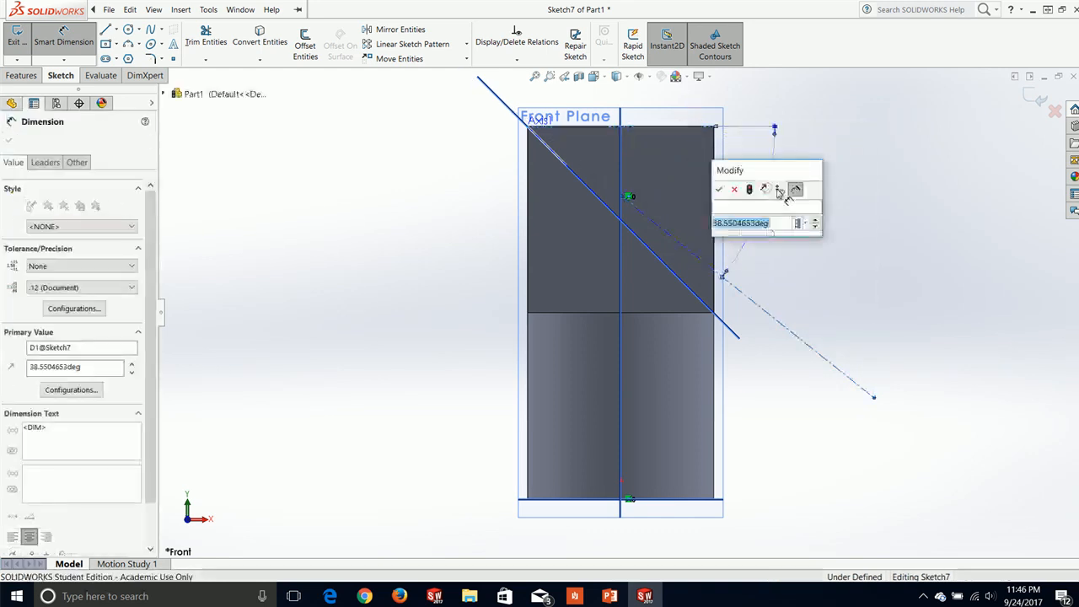
pyautogui.write('40')
pyautogui.press('Return')
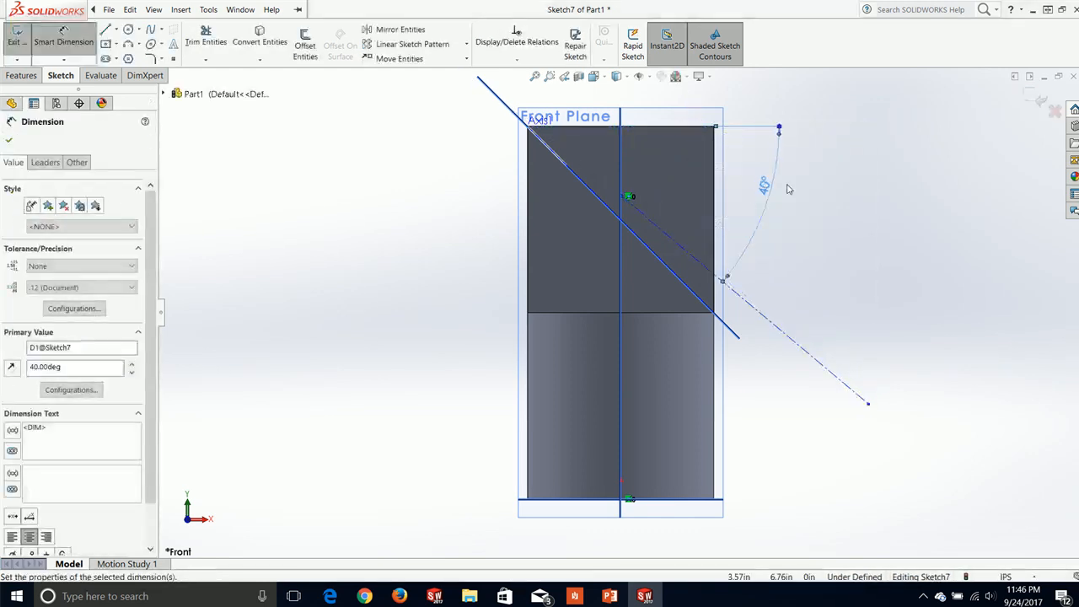
pyautogui.click(9, 140)
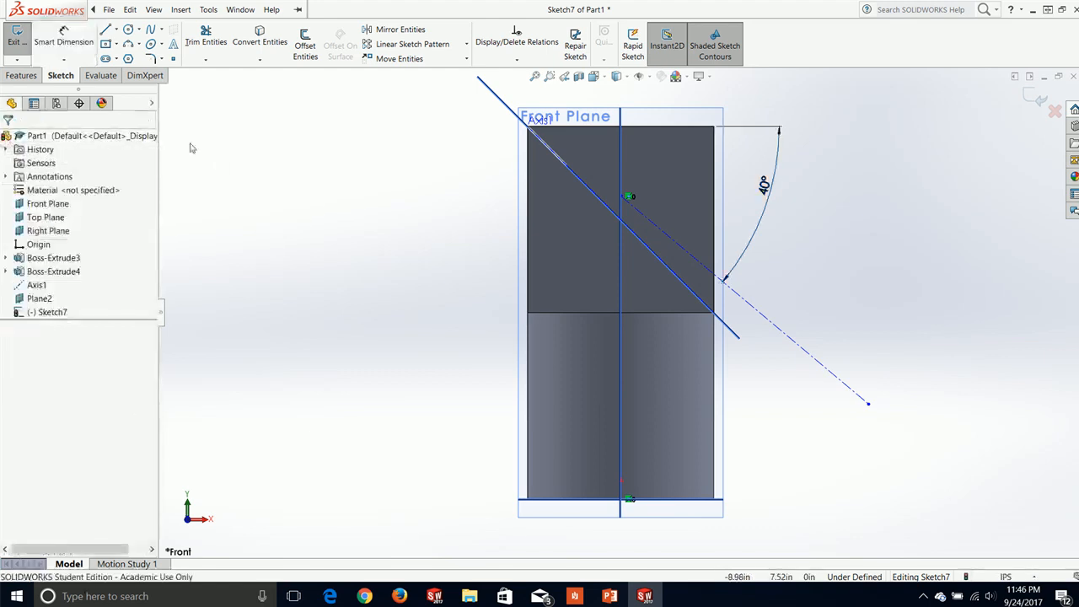
pyautogui.click(1036, 99)
# Step: Create a reference plane through the centerline's outer endpoint and perpendicular to the centerline
pyautogui.moveTo(894, 458)
pyautogui.mouseDown(button='middle')
pyautogui.moveTo(855, 386)
pyautogui.moveTo(819, 109)
pyautogui.moveTo(746, 96)
pyautogui.moveTo(790, 90)
pyautogui.mouseUp(button='middle')
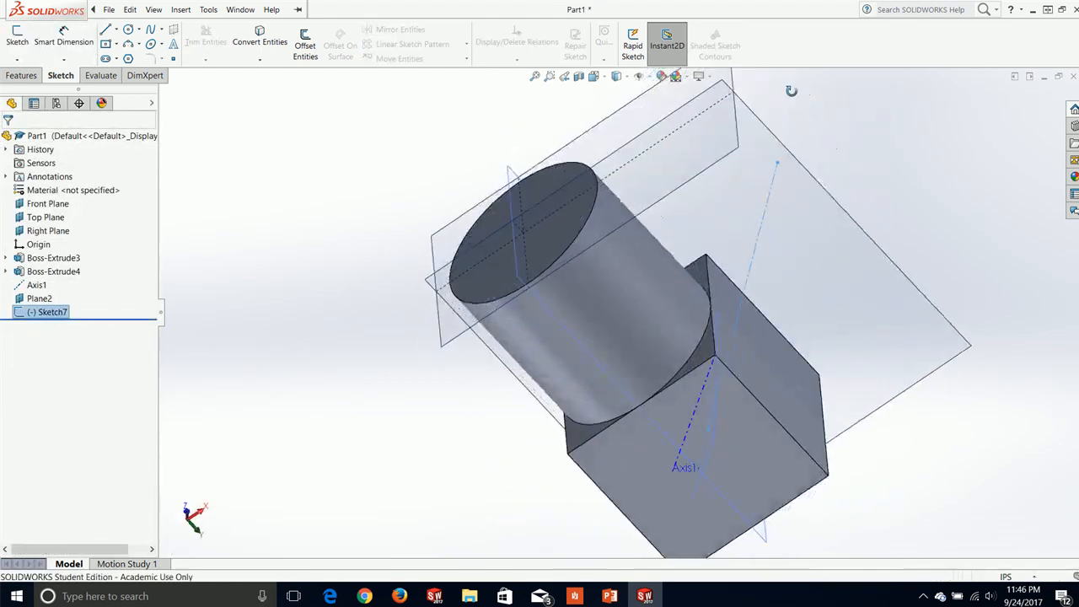
pyautogui.click(37, 78)
pyautogui.click(553, 52)
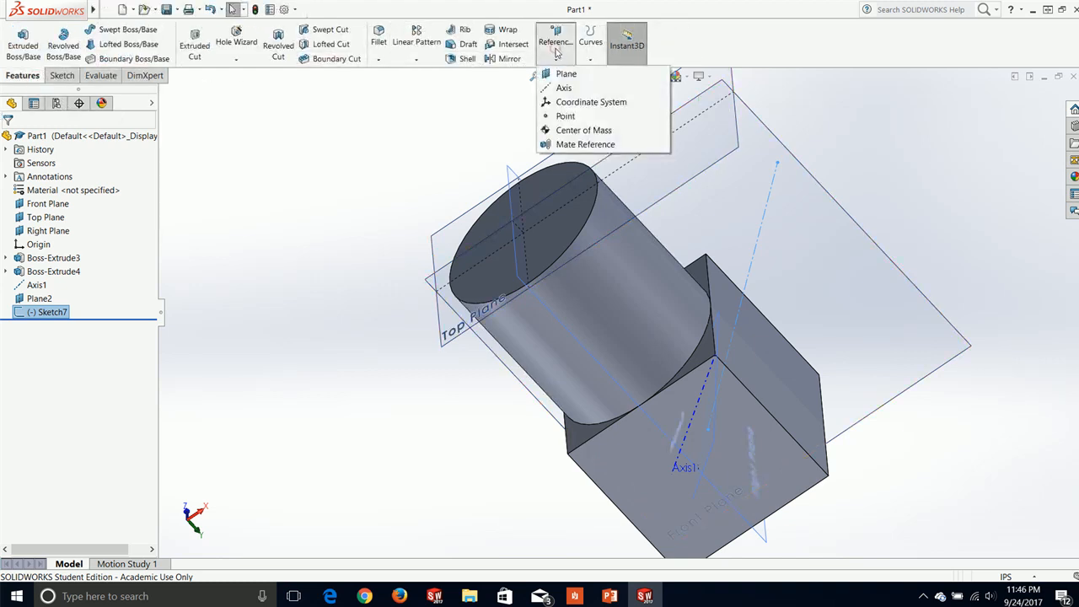
pyautogui.click(564, 74)
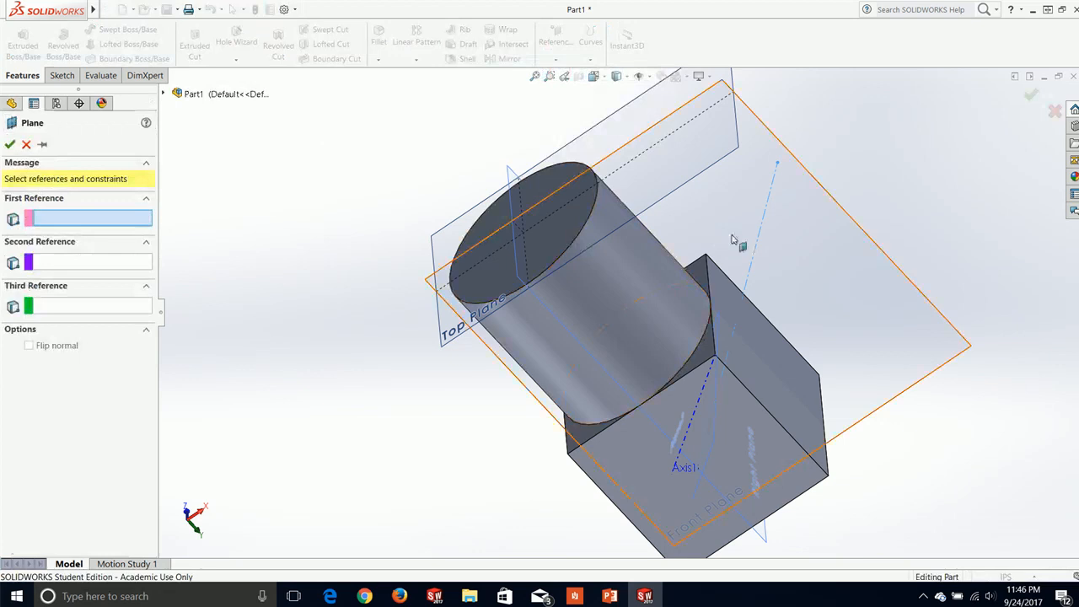
pyautogui.click(777, 164)
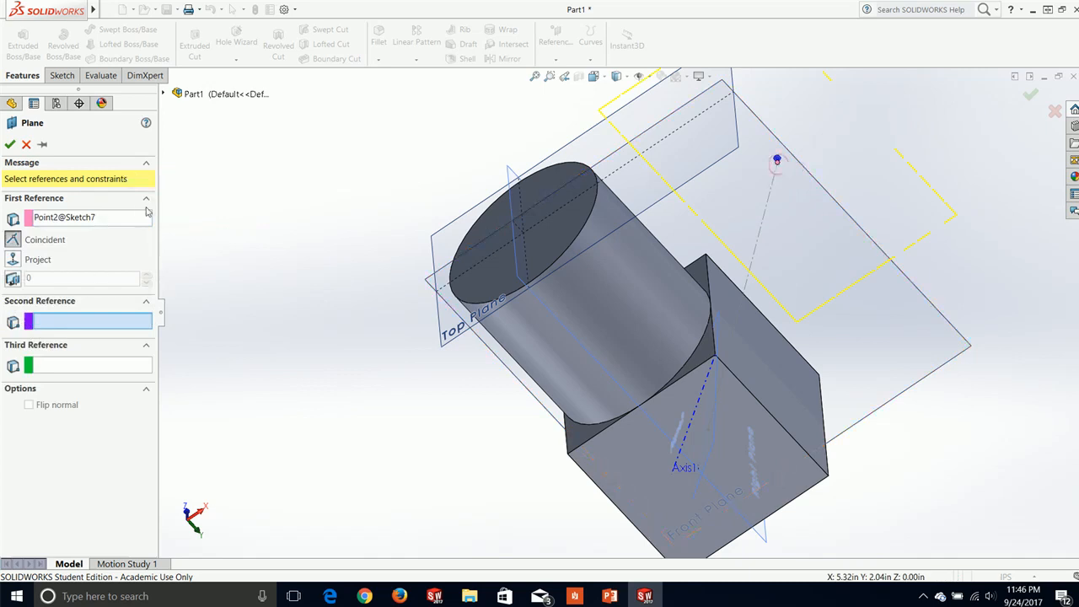
pyautogui.moveTo(742, 253); pyautogui.dragTo(801, 308, button='middle')
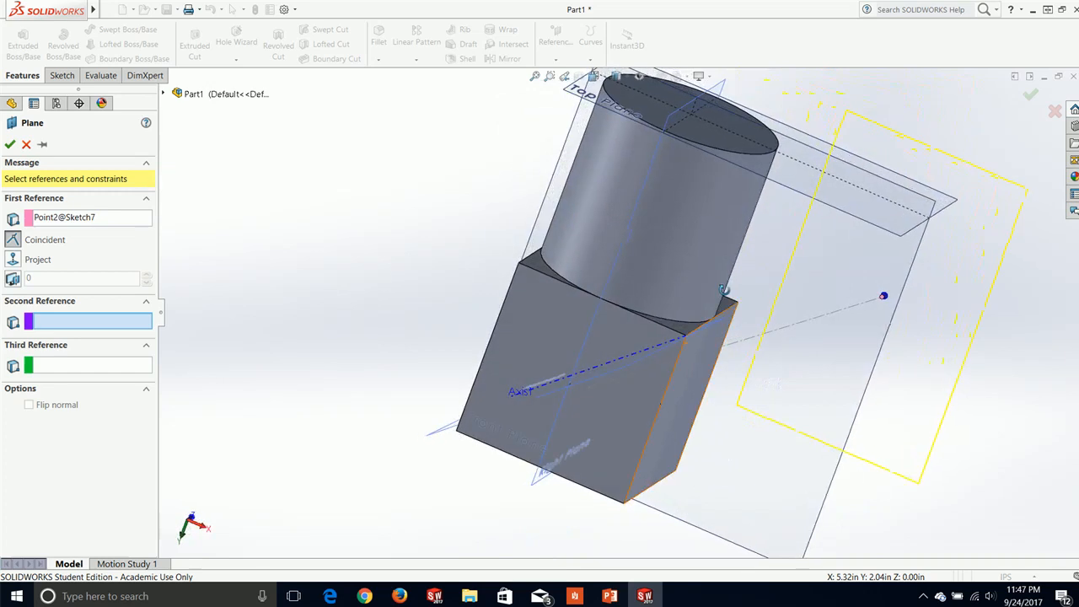
pyautogui.click(831, 321)
pyautogui.moveTo(894, 274)
pyautogui.mouseDown(button='middle')
pyautogui.moveTo(857, 249)
pyautogui.moveTo(746, 256)
pyautogui.moveTo(529, 308)
pyautogui.mouseUp(button='middle')
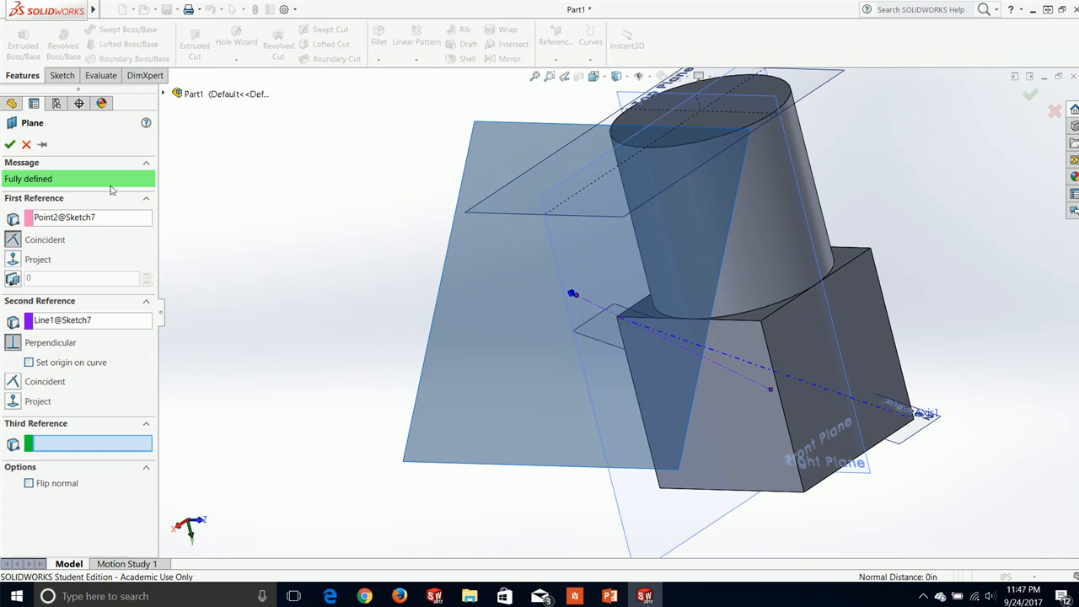
pyautogui.click(10, 144)
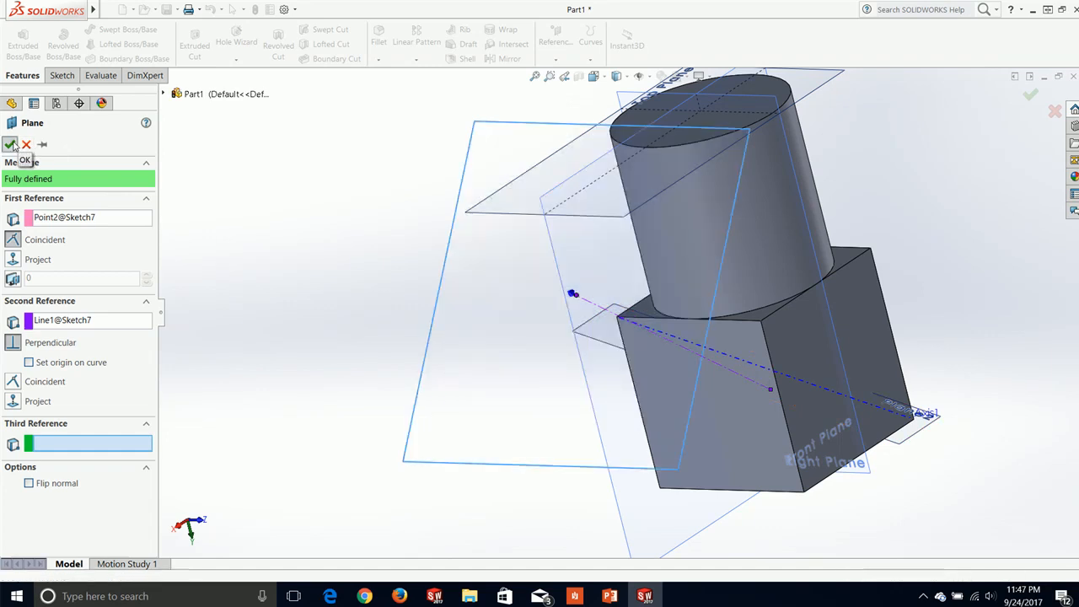
# Step: Start a sketch on the new perpendicular plane and draw a circle about 1.91 in in diameter centred on the centerline's outer endpoint
pyautogui.click(60, 75)
pyautogui.click(28, 39)
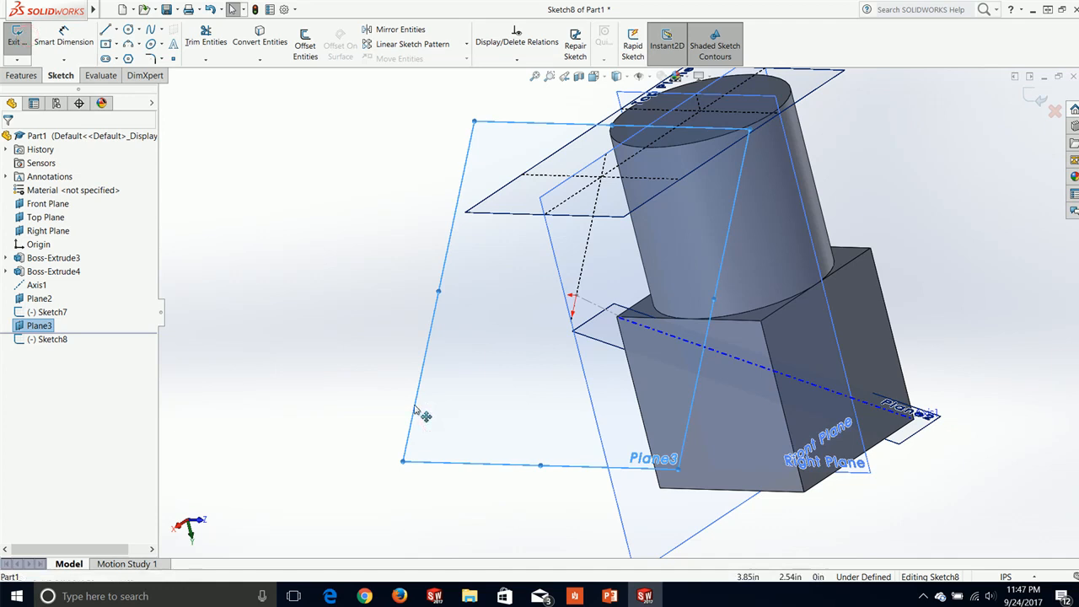
pyautogui.click(131, 30)
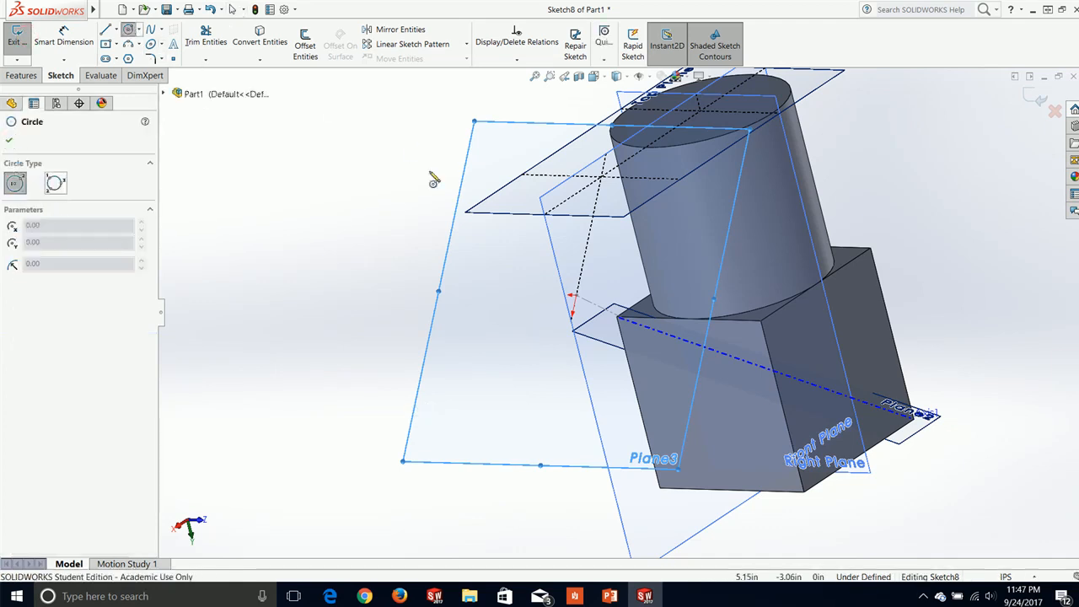
pyautogui.press('space')
pyautogui.click(424, 449)
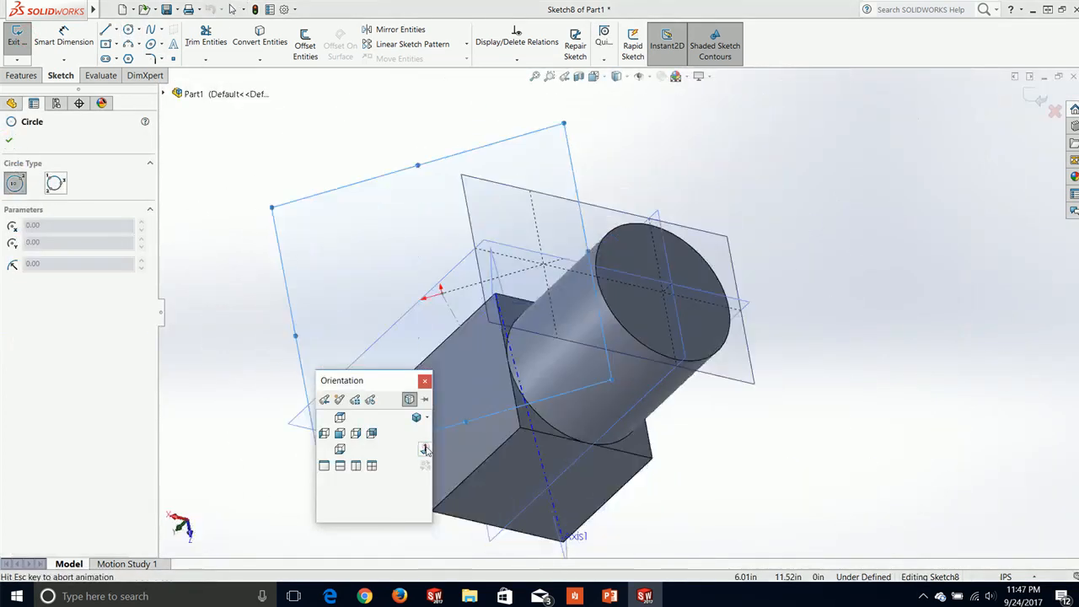
pyautogui.scroll(-5, 608, 309)
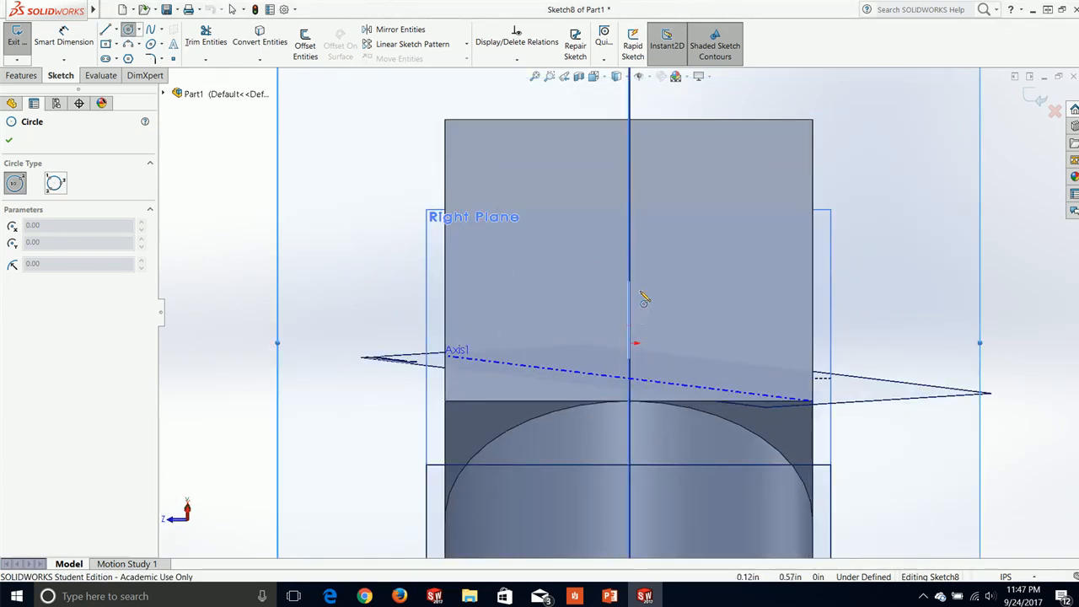
pyautogui.moveTo(641, 292); pyautogui.dragTo(439, 384, button='middle')
pyautogui.click(416, 360)
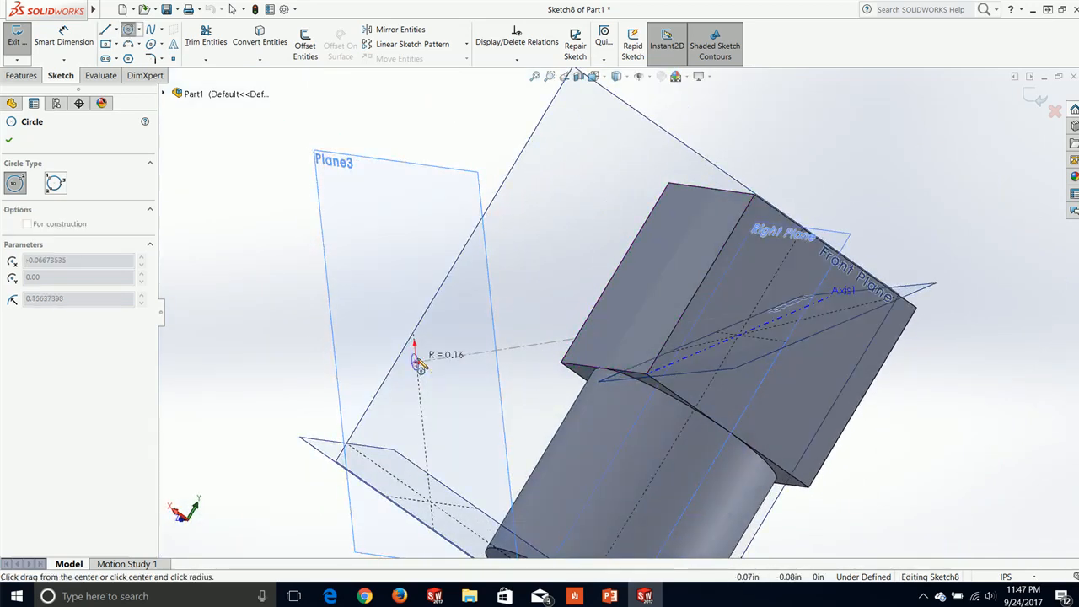
pyautogui.click(431, 343)
pyautogui.press('Escape')
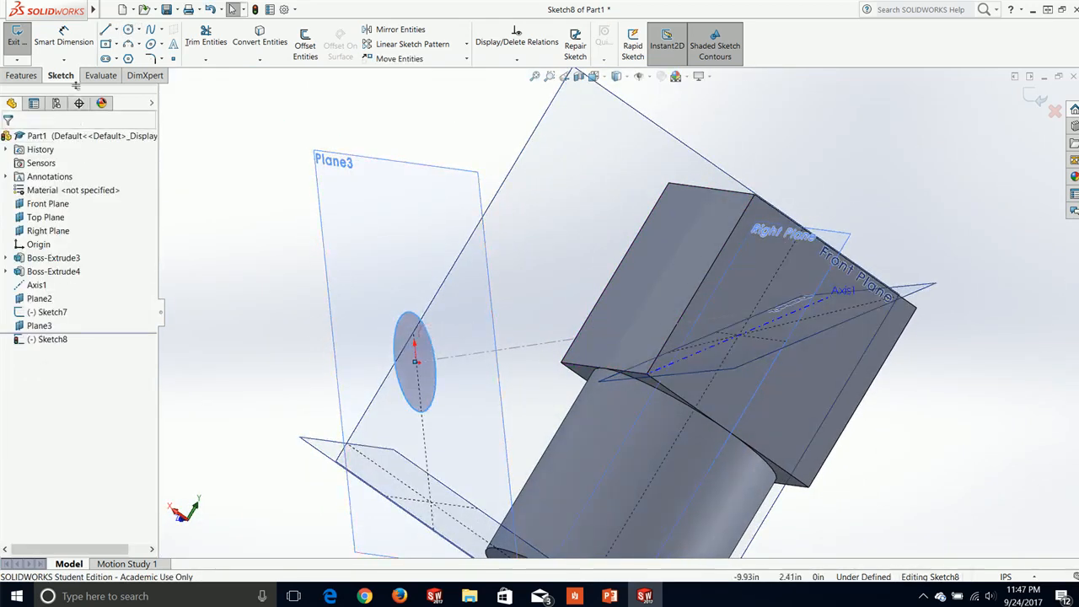
# Step: Try to extrude the circle in the reversed direction, toward the block, using Up To Surface with the block's facing side face
pyautogui.click(21, 75)
pyautogui.click(19, 42)
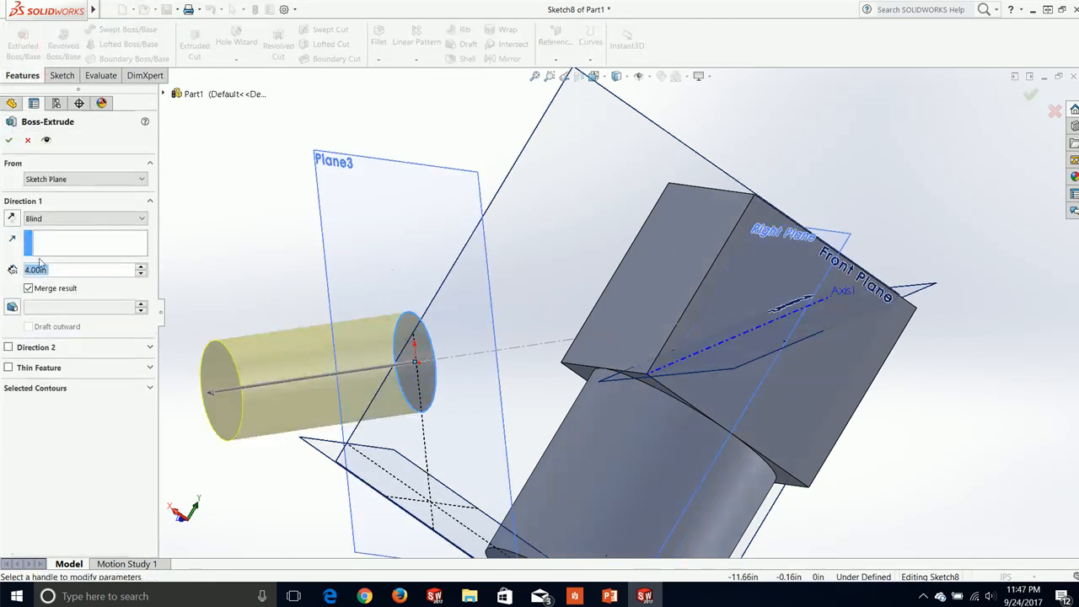
pyautogui.click(61, 218)
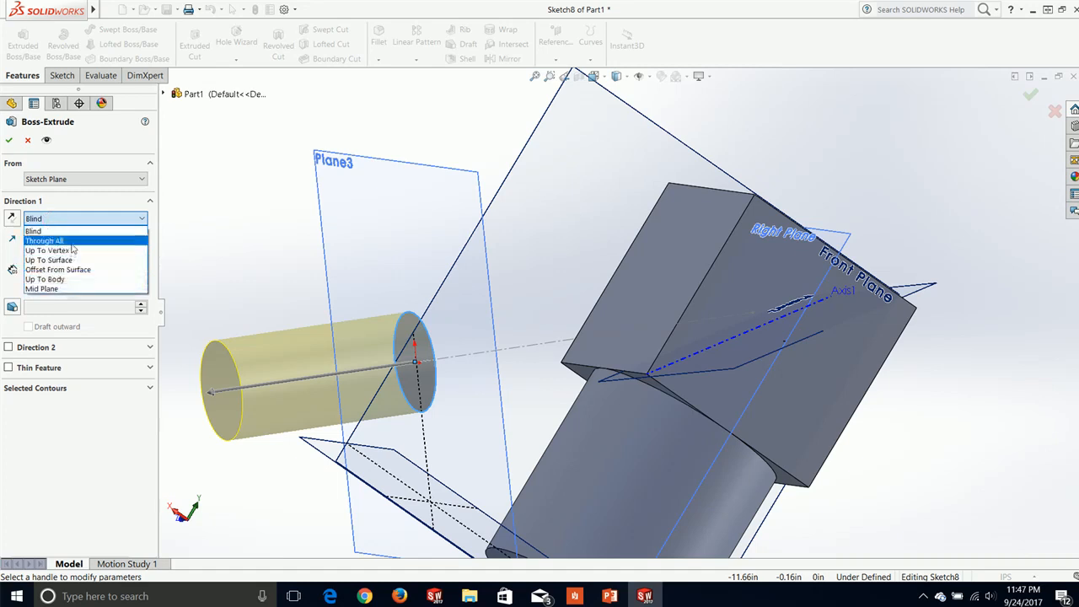
pyautogui.click(51, 259)
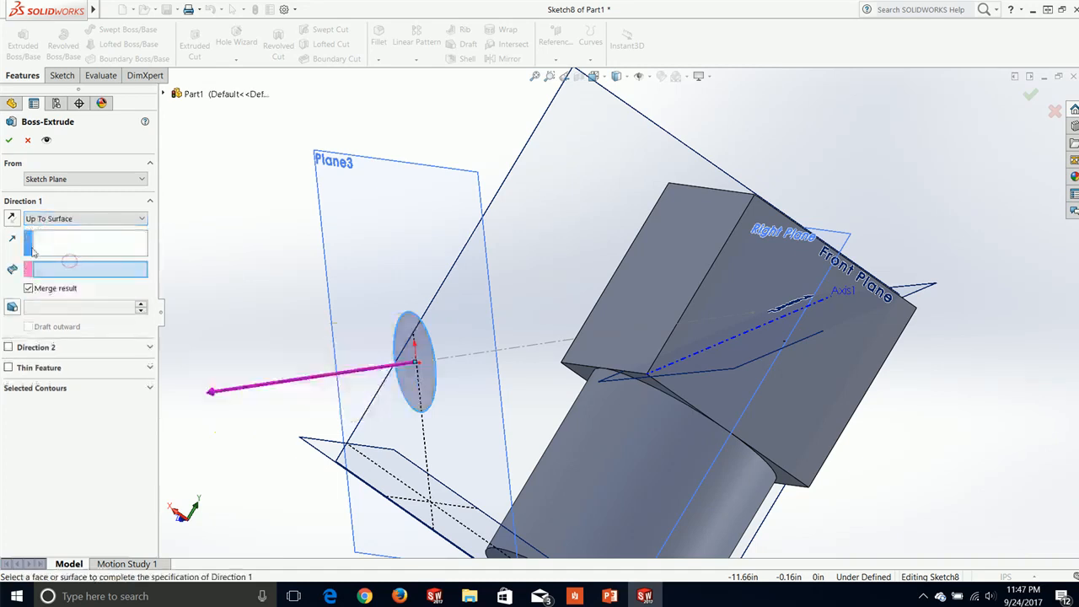
pyautogui.click(12, 219)
pyautogui.click(638, 308)
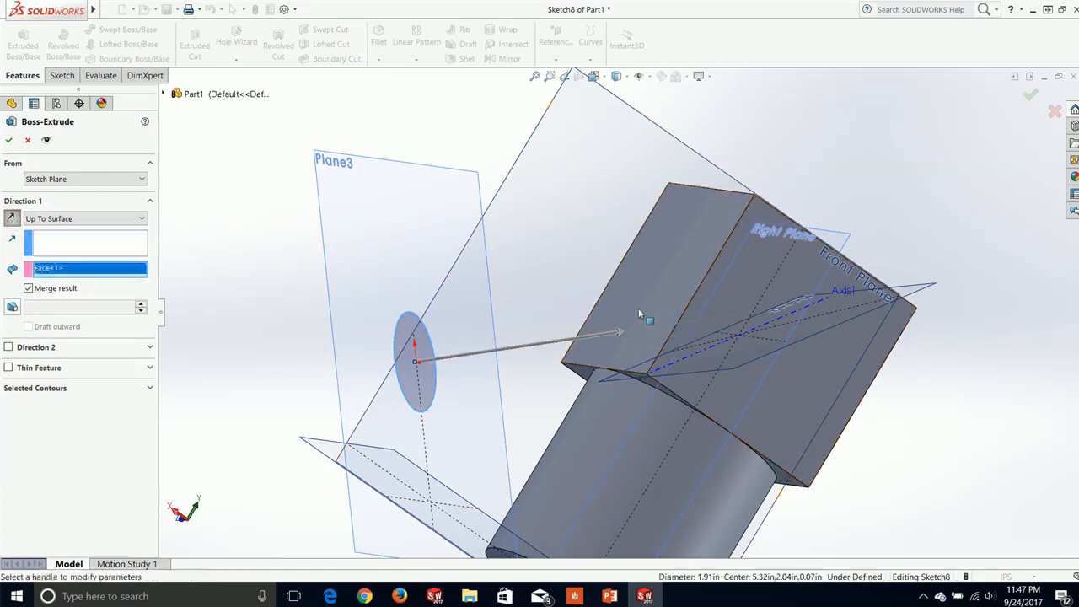
pyautogui.moveTo(638, 308); pyautogui.dragTo(674, 242, button='middle')
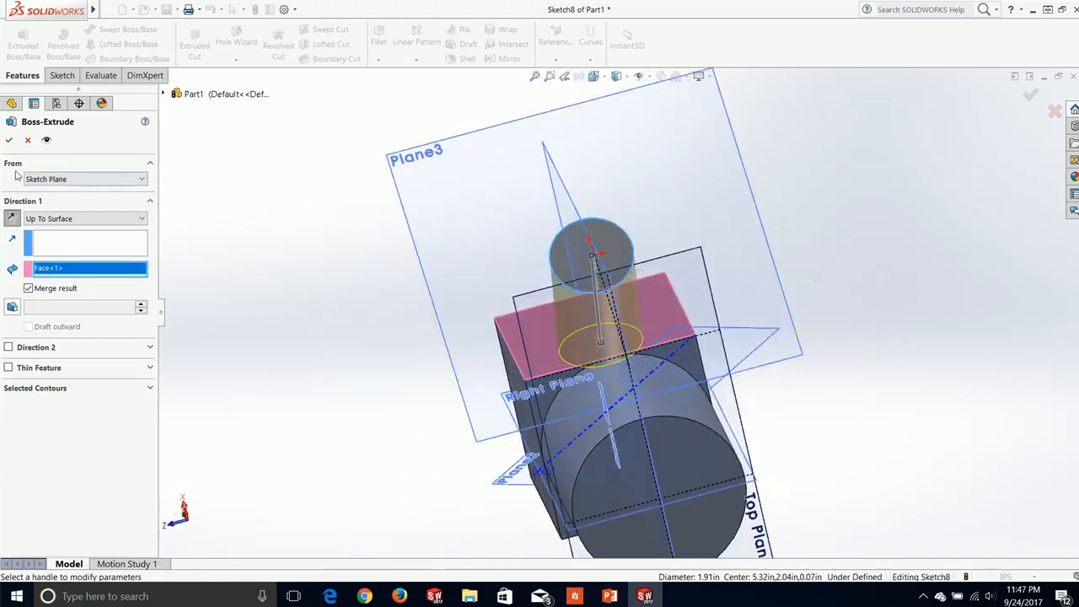
pyautogui.click(11, 142)
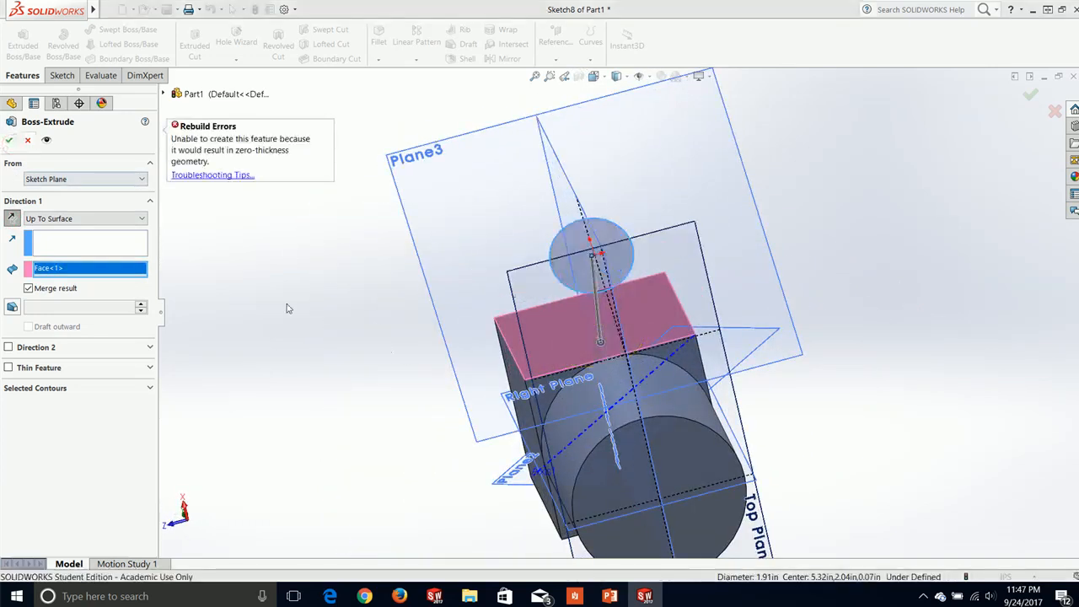
# Step: Set the extrusion's end condition to Up To Body with the block as the target body, and finish the angled boss
pyautogui.click(80, 219)
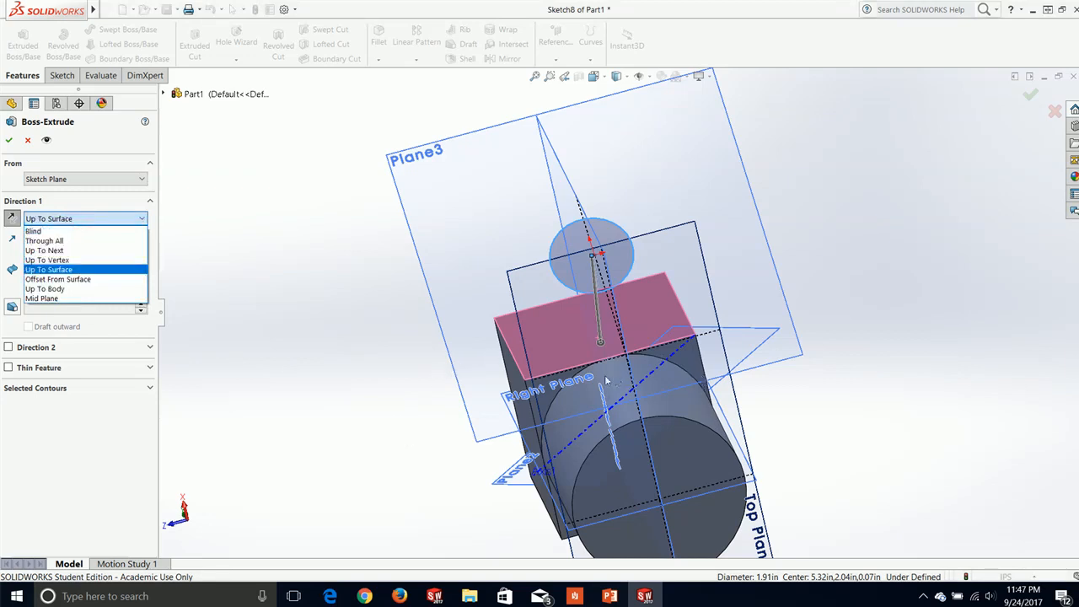
pyautogui.click(54, 290)
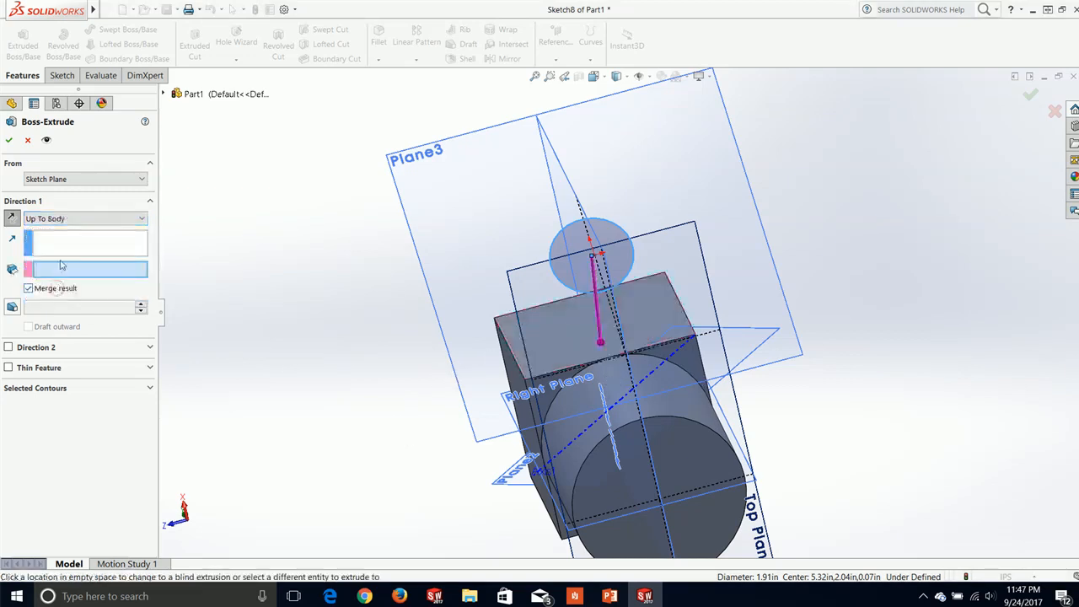
pyautogui.click(622, 396)
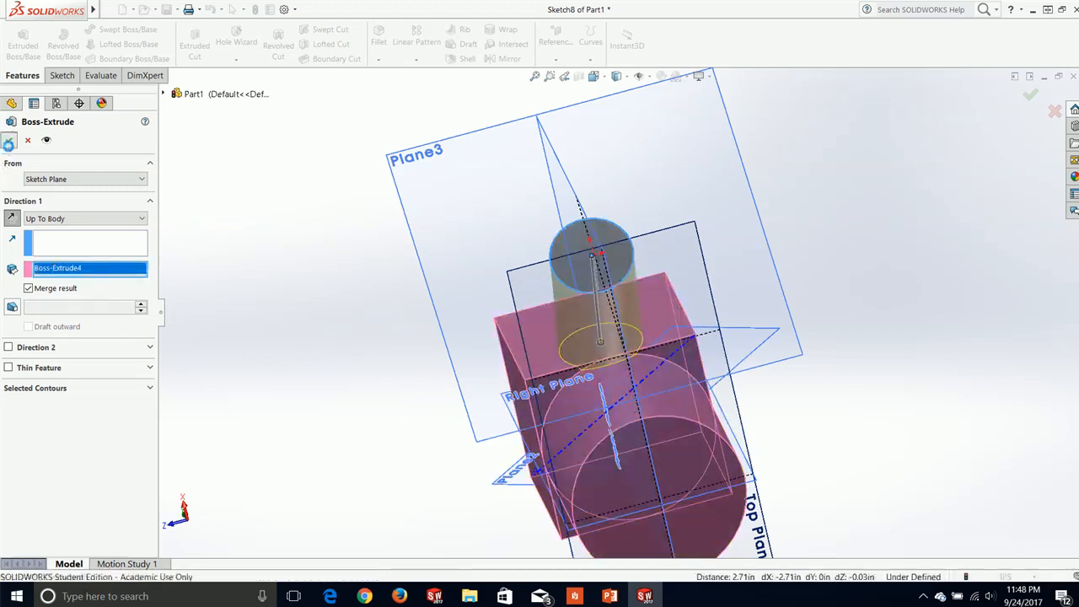
pyautogui.click(9, 141)
pyautogui.moveTo(590, 253)
pyautogui.mouseDown(button='middle')
pyautogui.moveTo(582, 226)
pyautogui.moveTo(612, 394)
pyautogui.moveTo(528, 410)
pyautogui.mouseUp(button='middle')
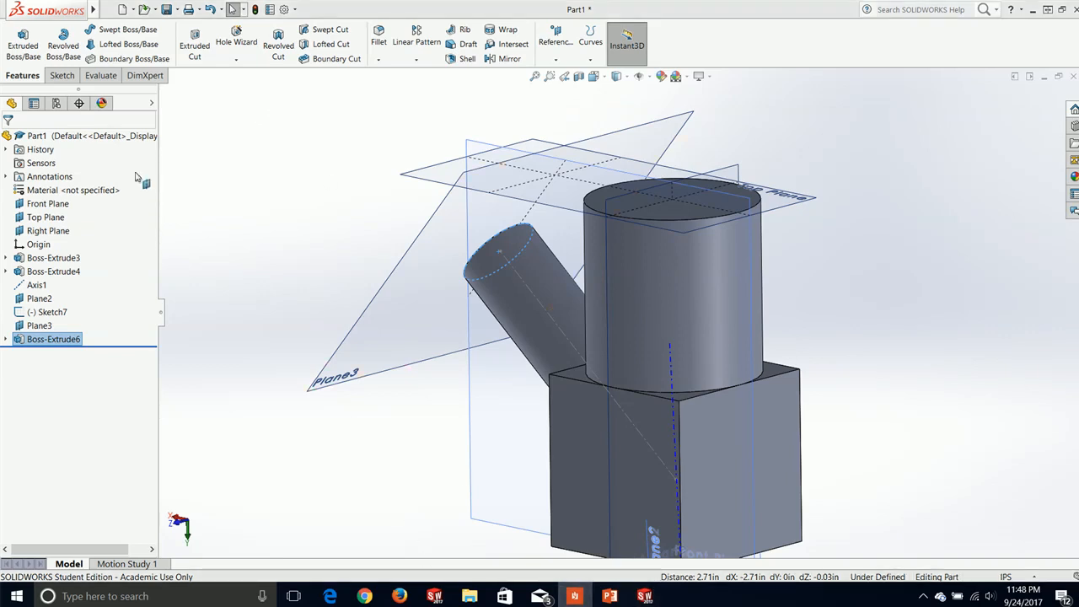
# Step: Switch to the Lecture 5 Classwork PDF in Reader to examine the Spray Head drawing, and return to SOLIDWORKS
pyautogui.moveTo(0, 253); pyautogui.dragTo(508, 0)
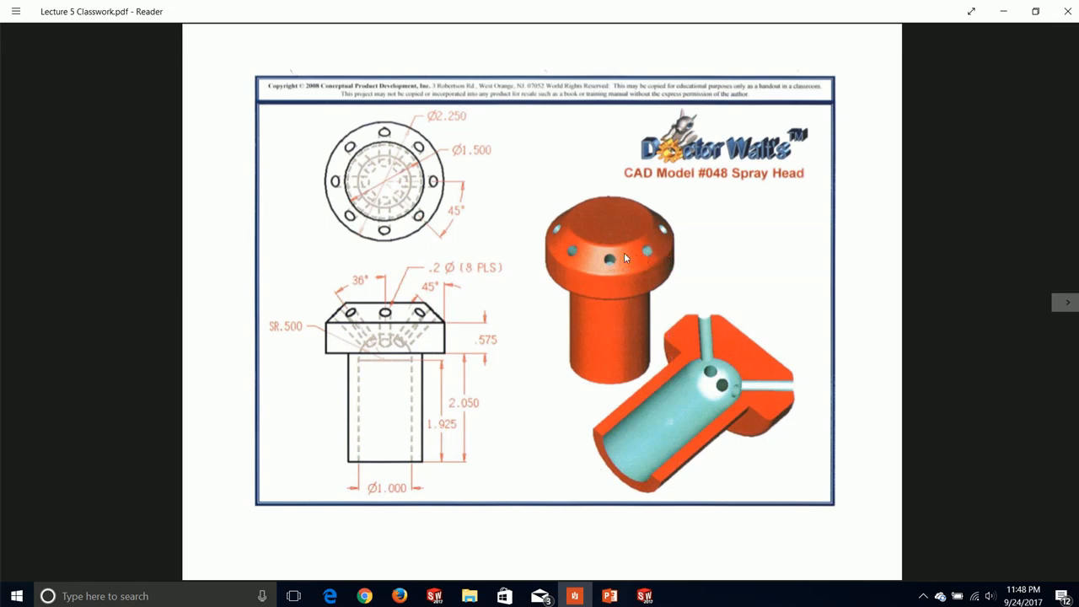
pyautogui.doubleClick(606, 5)
pyautogui.click(48, 397)
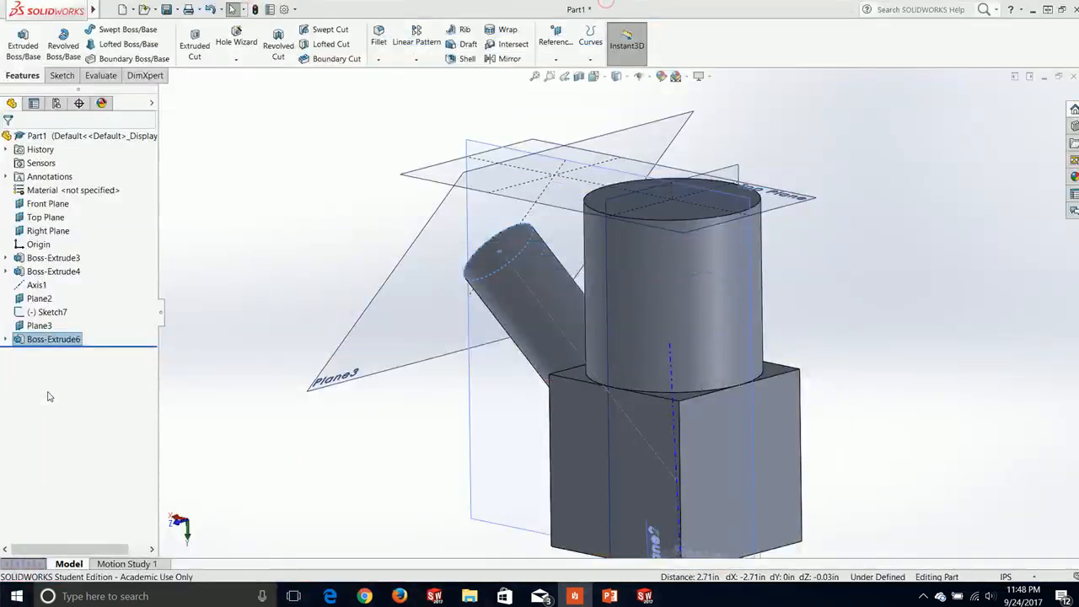
pyautogui.click(205, 128)
# Step: Create a new part document and start a sketch on the Front Plane
pyautogui.moveTo(56, 17)
pyautogui.click(107, 10)
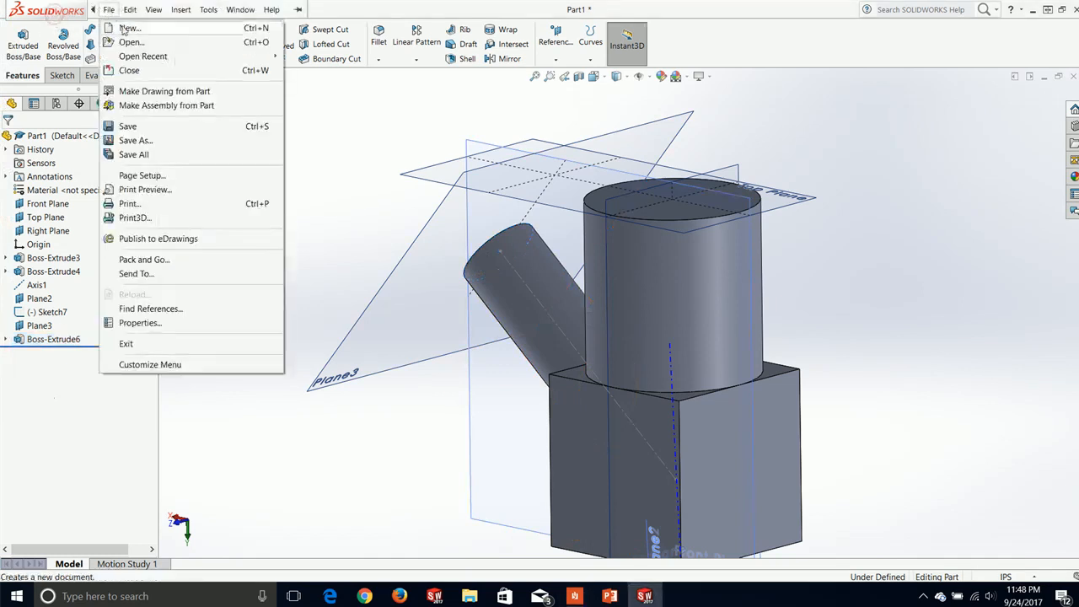
pyautogui.click(128, 29)
pyautogui.click(447, 448)
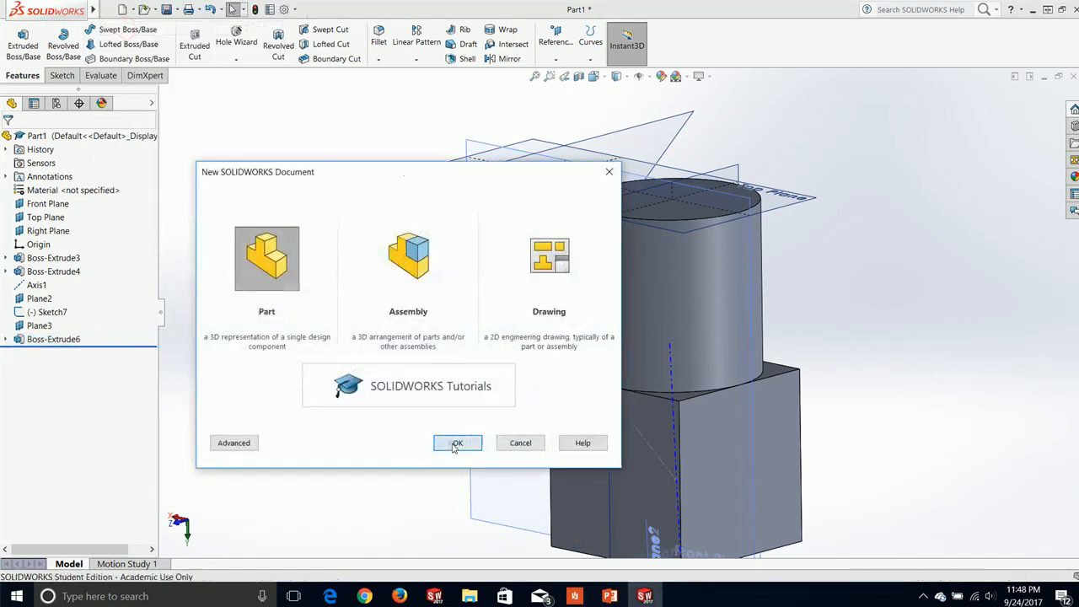
pyautogui.click(61, 75)
pyautogui.click(17, 38)
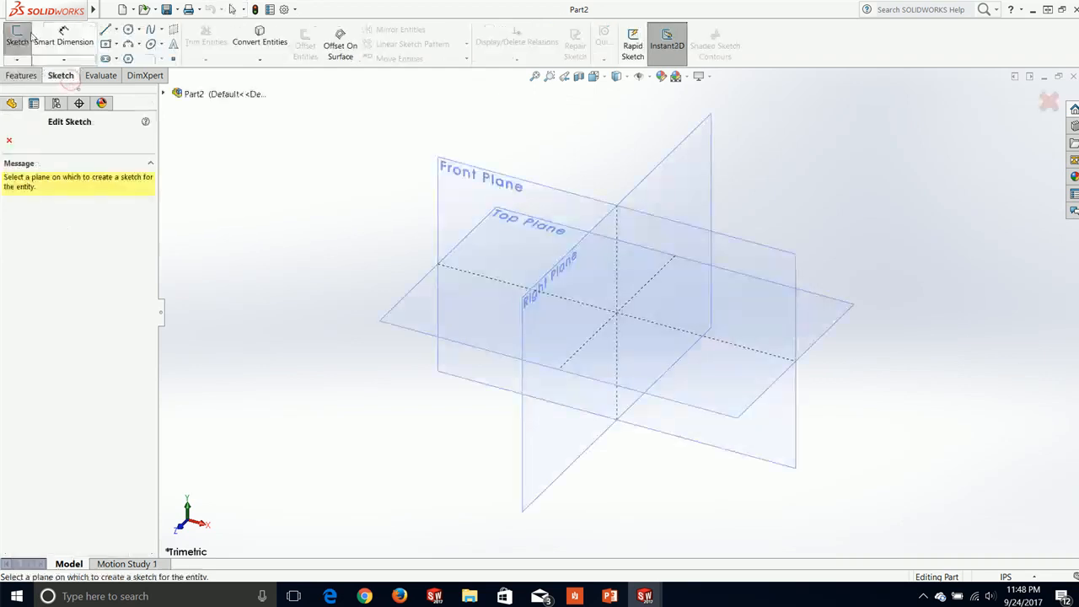
pyautogui.click(537, 193)
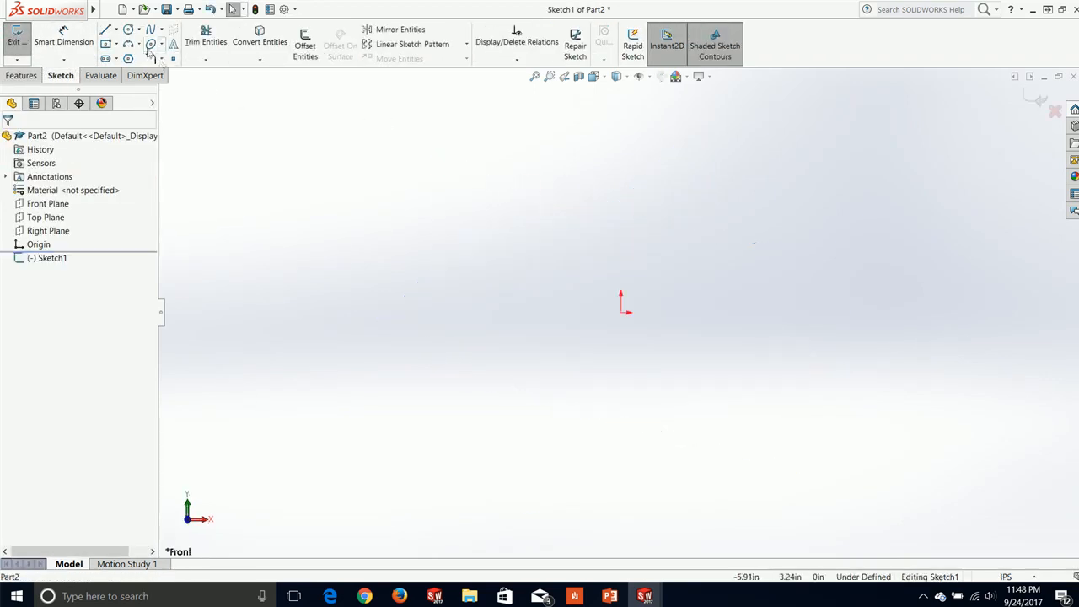
# Step: Draw a vertical construction centerline through the origin, with its upper endpoint about 3.71 in above the origin
pyautogui.click(117, 30)
pyautogui.click(133, 57)
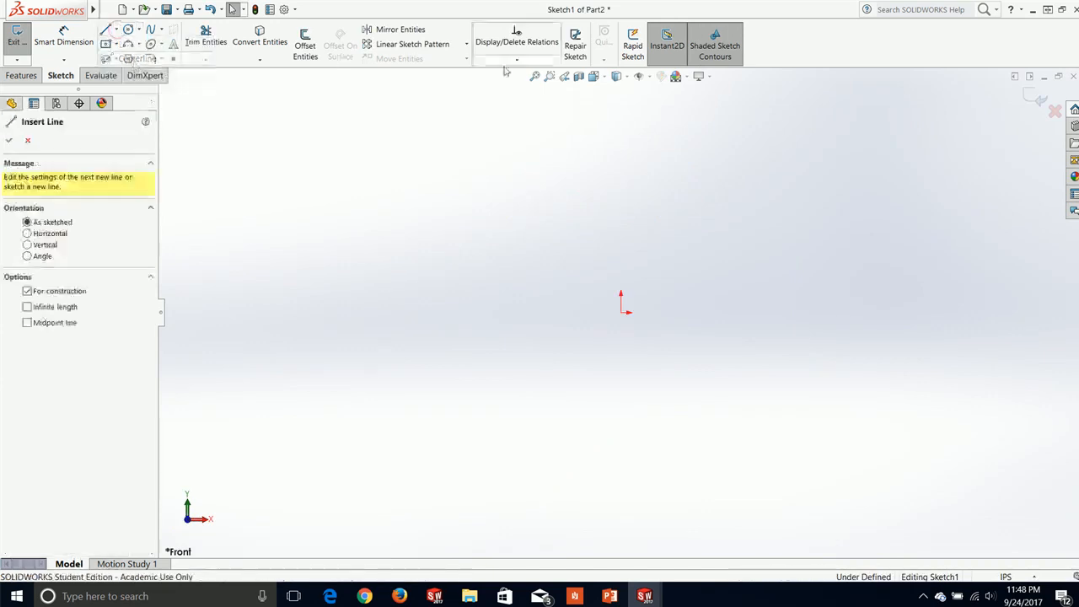
pyautogui.click(621, 111)
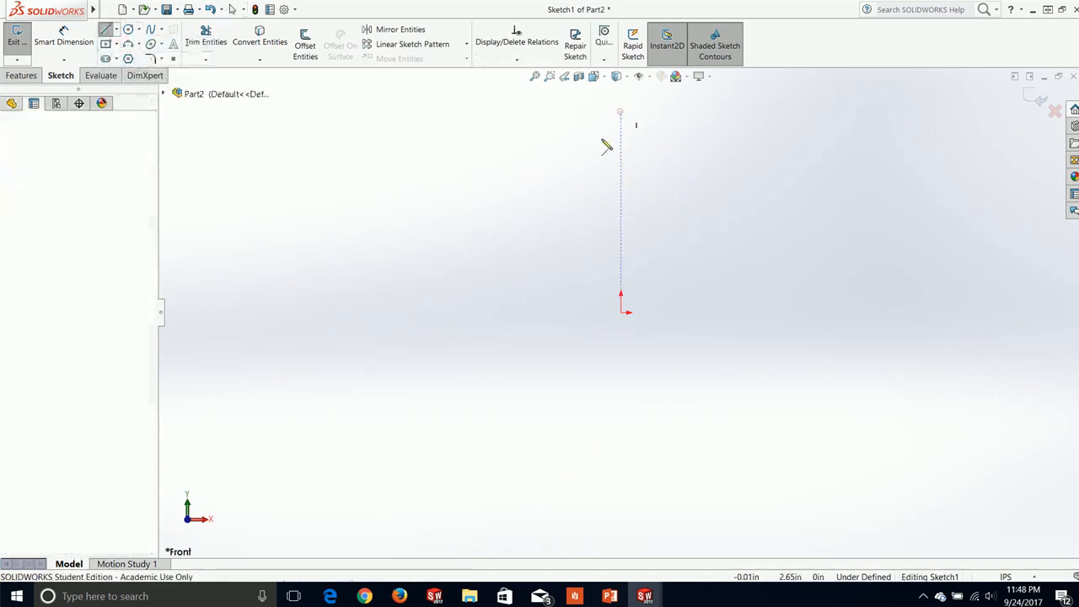
pyautogui.click(621, 480)
pyautogui.press('Escape')
pyautogui.moveTo(621, 197); pyautogui.dragTo(621, 150)
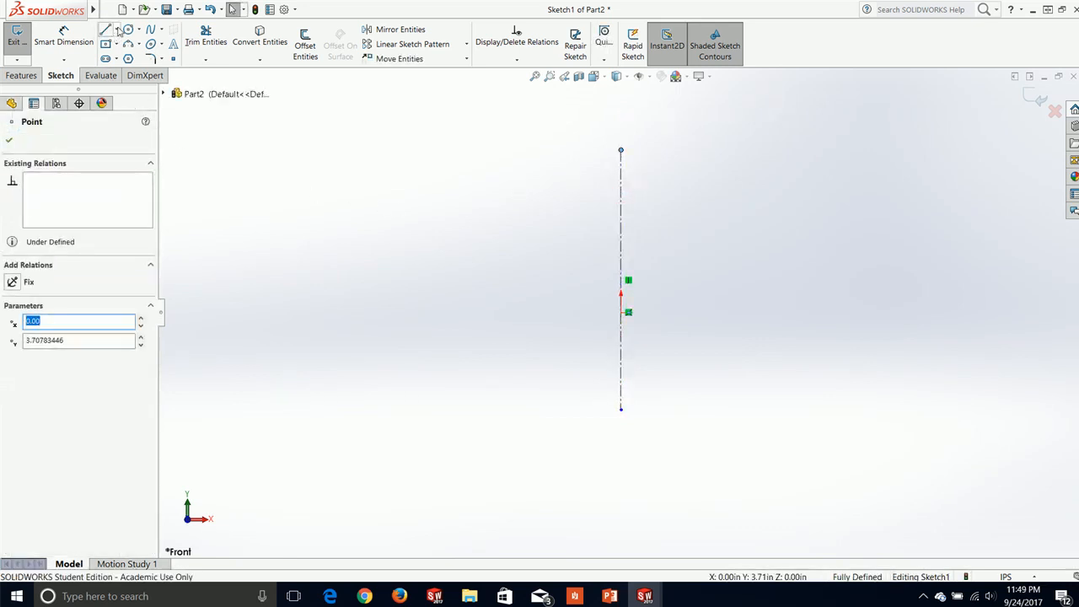
# Step: Sketch the stepped half-profile from the origin back to the centerline, with a stem side about 1.81 in tall and a slanted edge about 0.86 in long
pyautogui.click(108, 30)
pyautogui.scroll(-1, 472, 278)
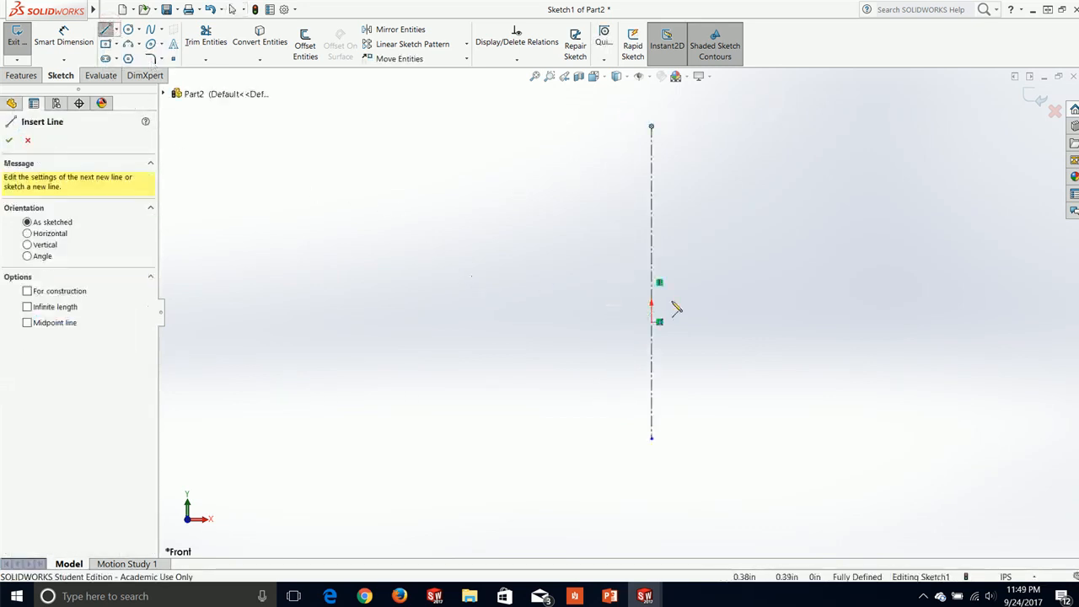
pyautogui.click(652, 322)
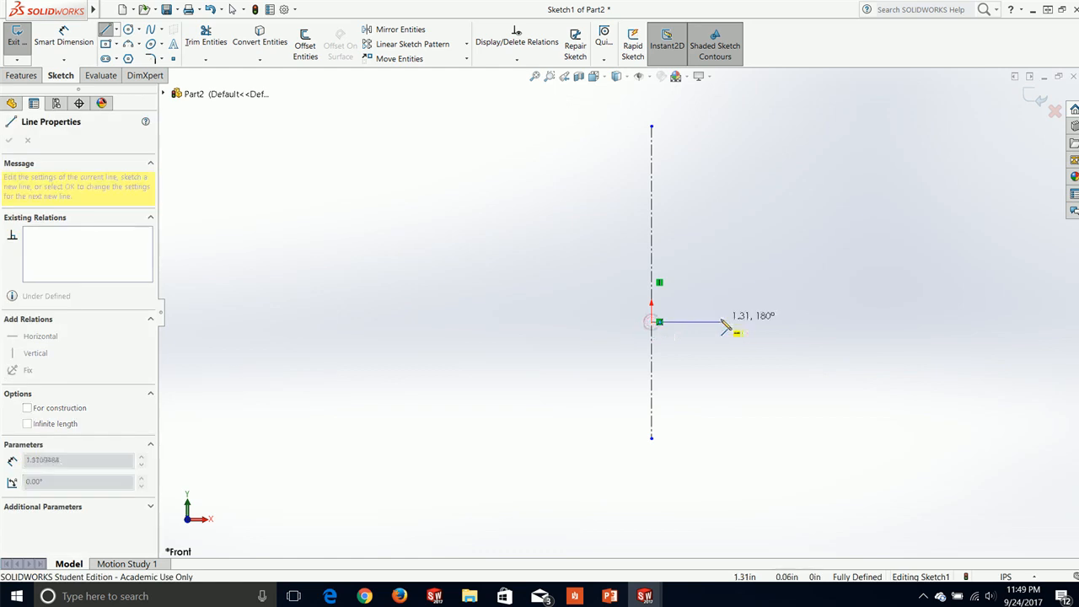
pyautogui.click(688, 321)
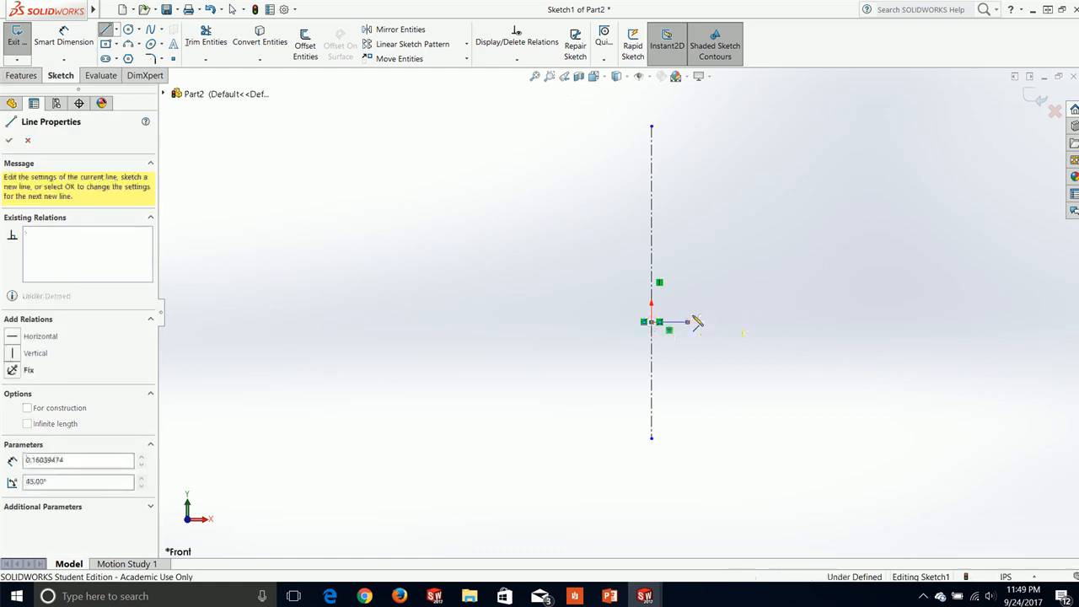
pyautogui.click(688, 226)
pyautogui.click(720, 226)
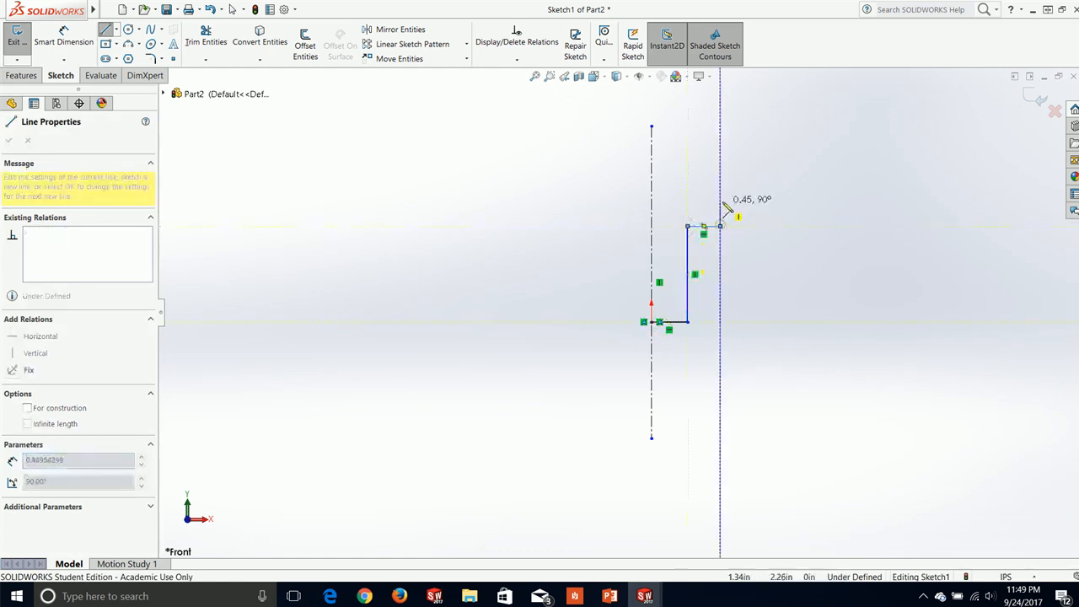
pyautogui.click(720, 196)
pyautogui.click(697, 156)
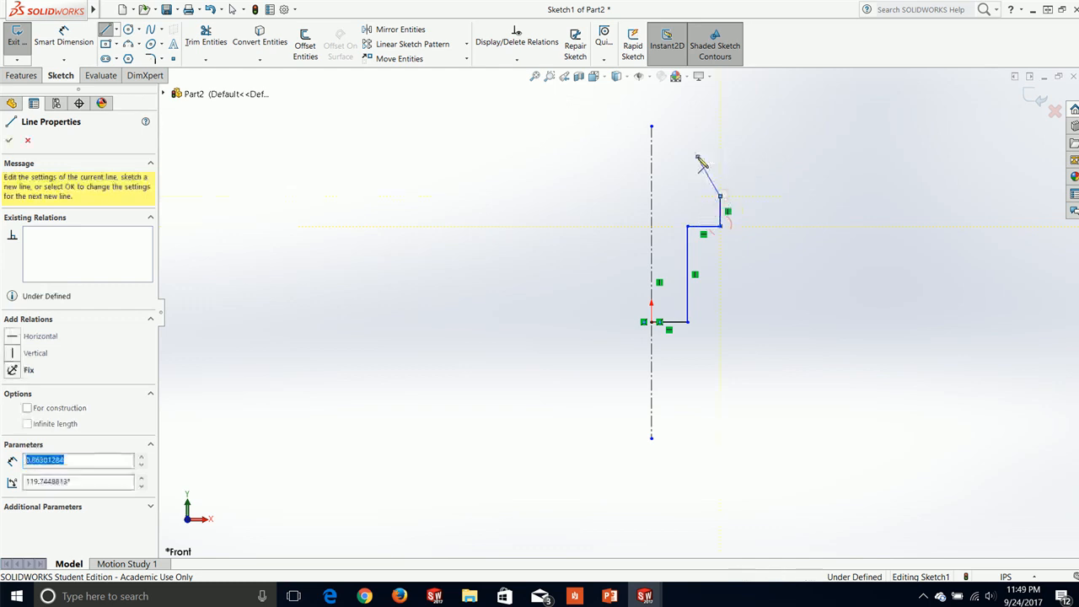
pyautogui.doubleClick(654, 158)
pyautogui.press('Escape')
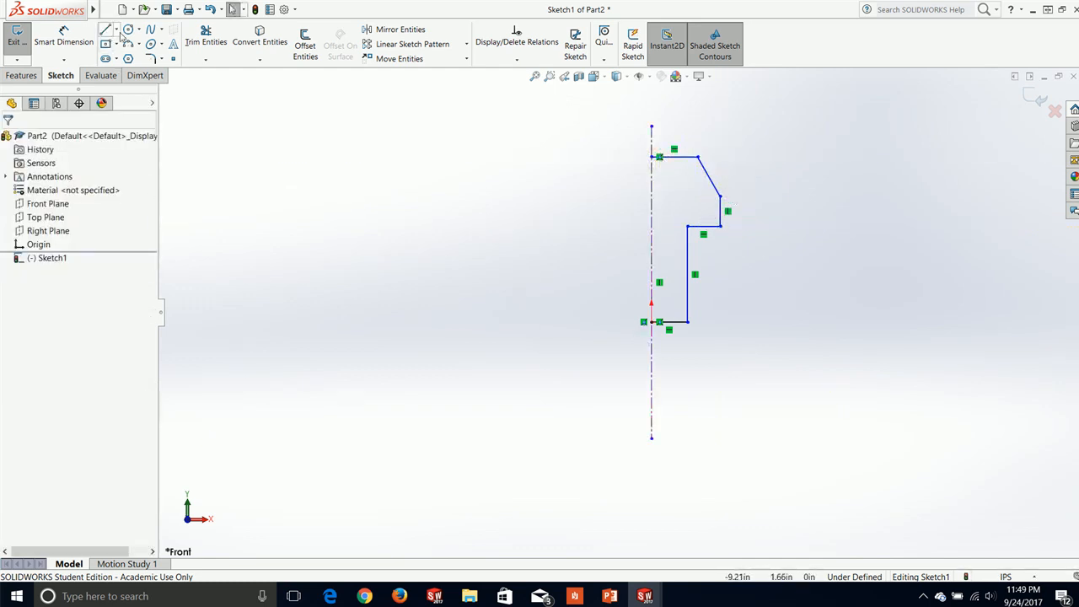
# Step: Dimension the profile's long vertical stem side at 2.05 in
pyautogui.click(63, 36)
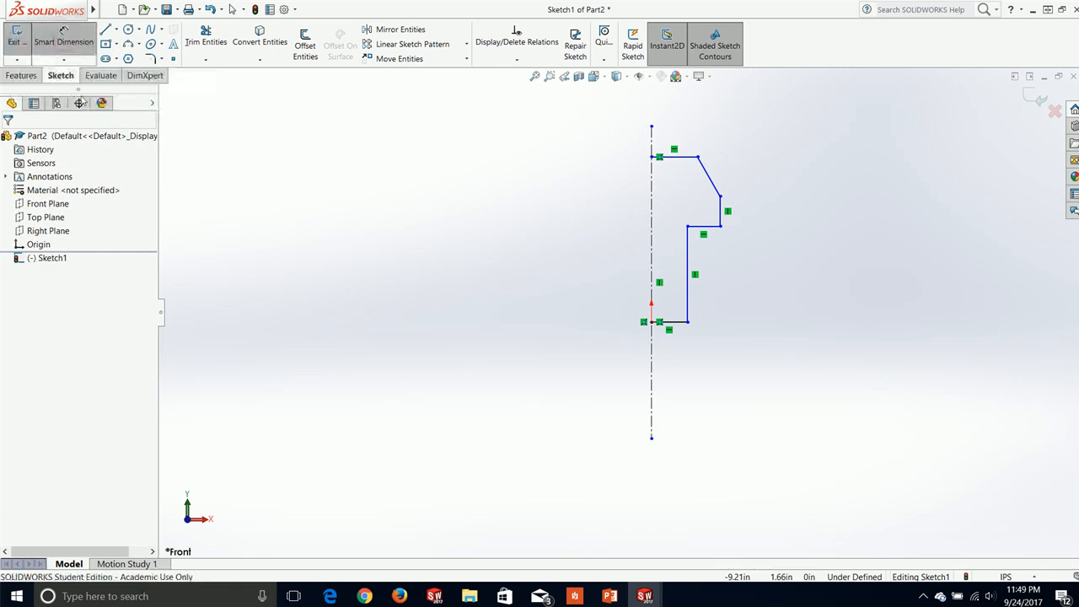
pyautogui.click(691, 299)
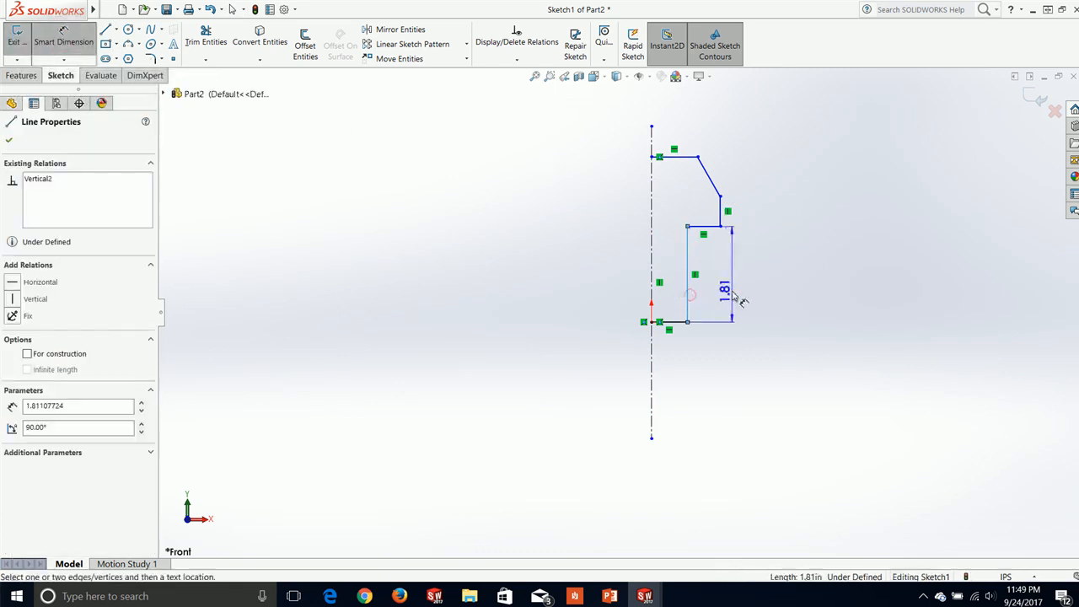
pyautogui.click(736, 297)
pyautogui.write('2.05')
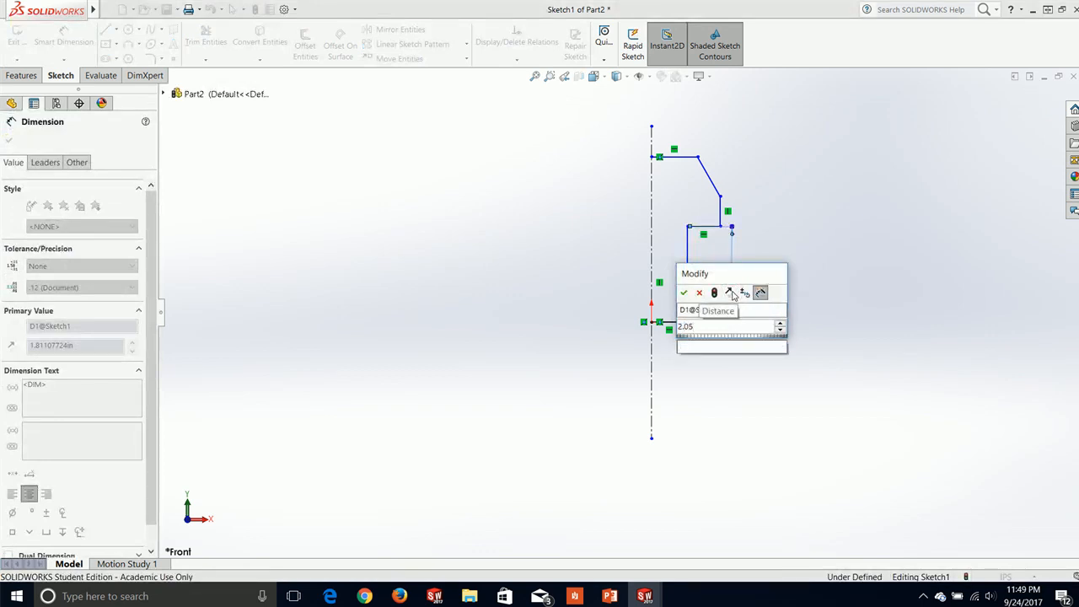
pyautogui.press('Return')
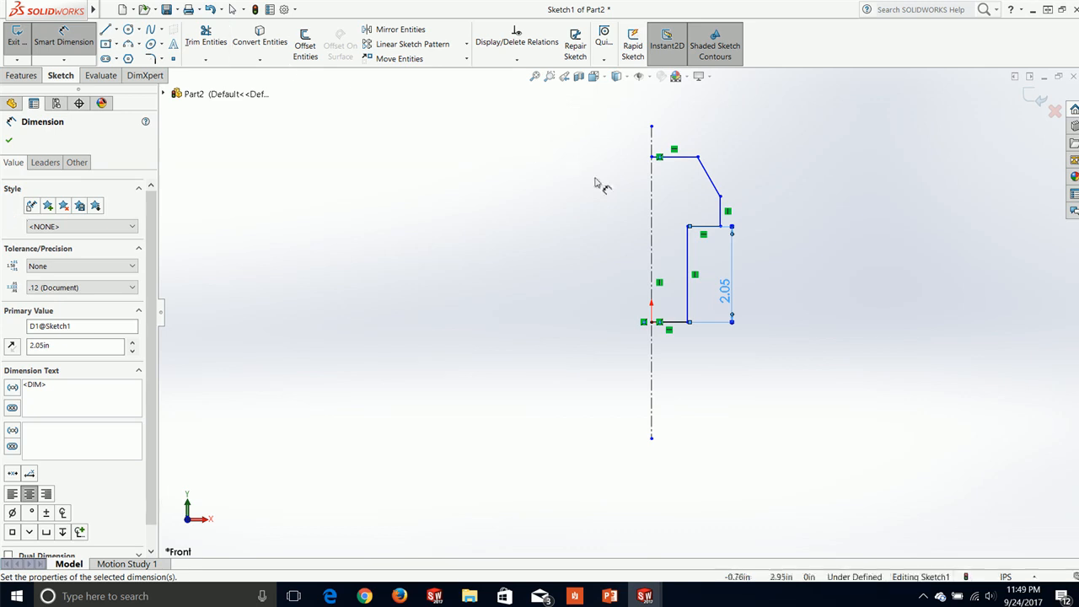
# Step: Dimension the short vertical outer side of the profile's head at 0.575 in
pyautogui.click(722, 213)
pyautogui.click(776, 222)
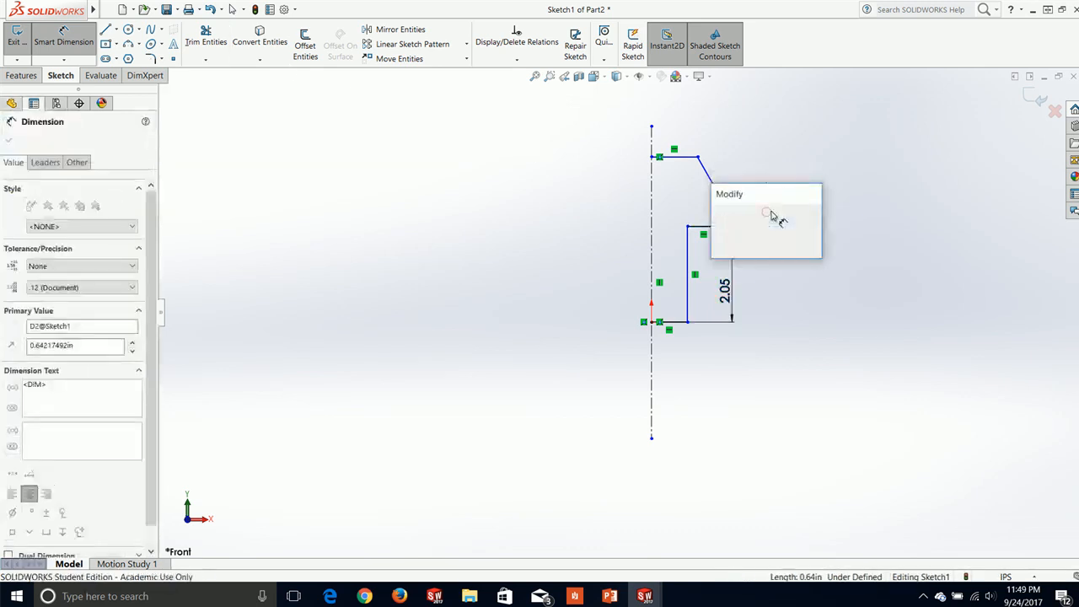
pyautogui.write('.575')
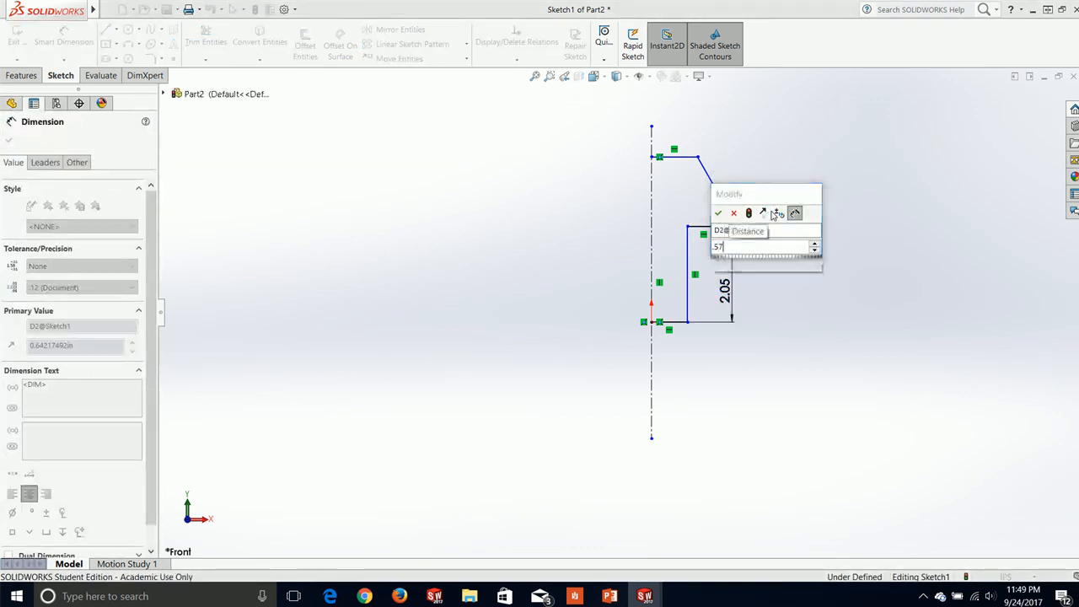
pyautogui.press('Return')
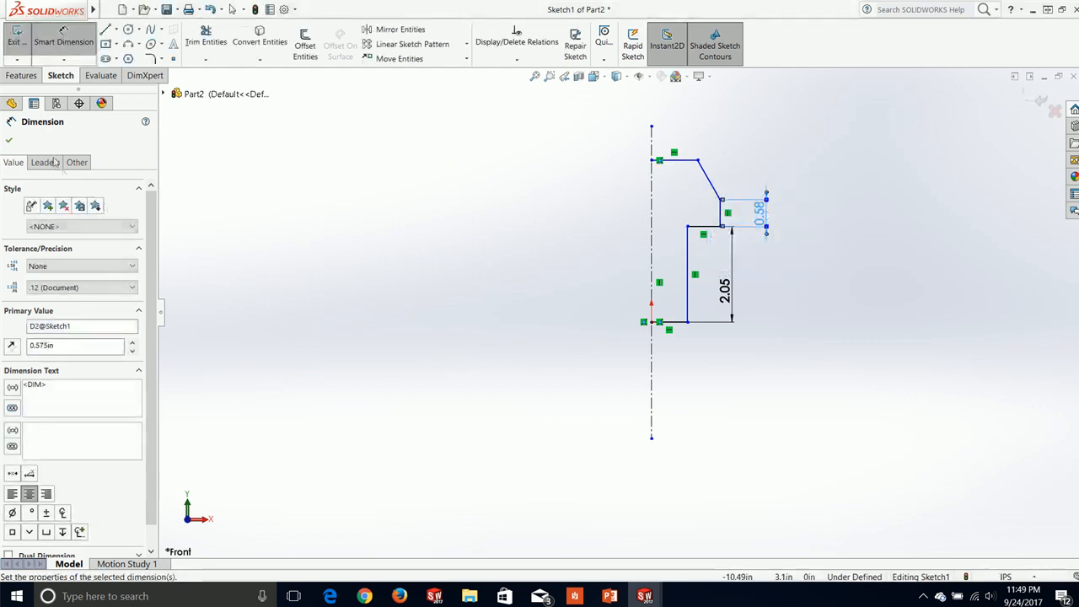
pyautogui.click(8, 140)
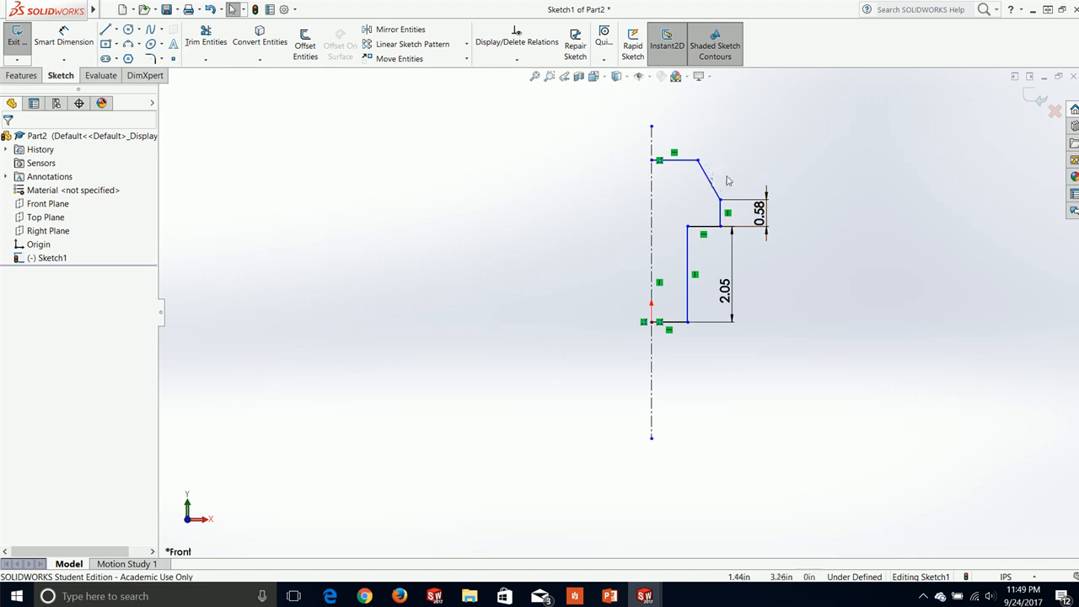
# Step: Dimension the angle between the head's slanted edge and the vertical centerline at 45°
pyautogui.click(63, 38)
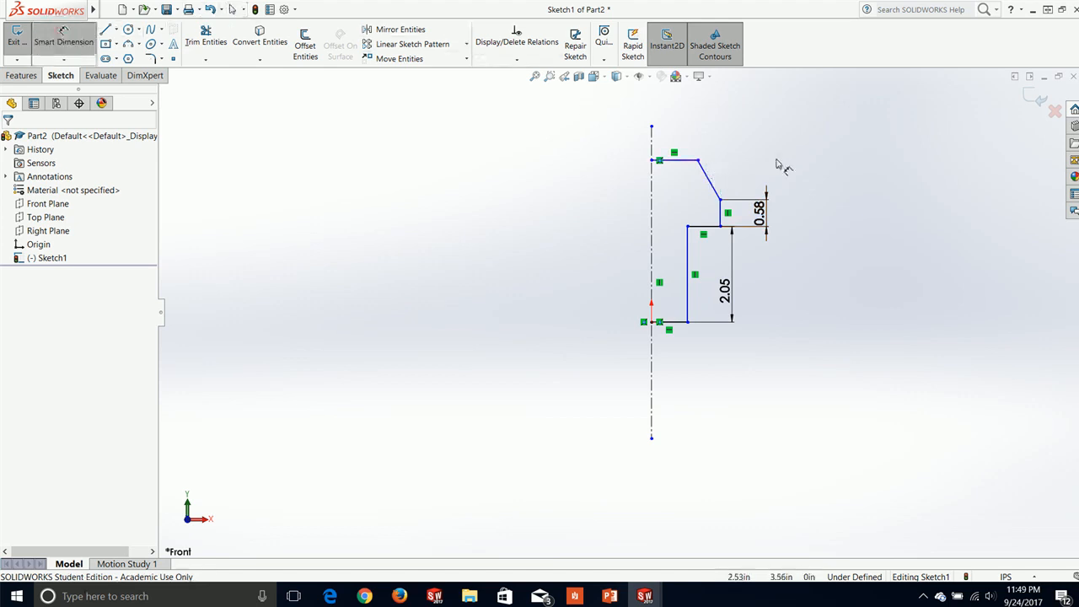
pyautogui.click(706, 181)
pyautogui.click(651, 186)
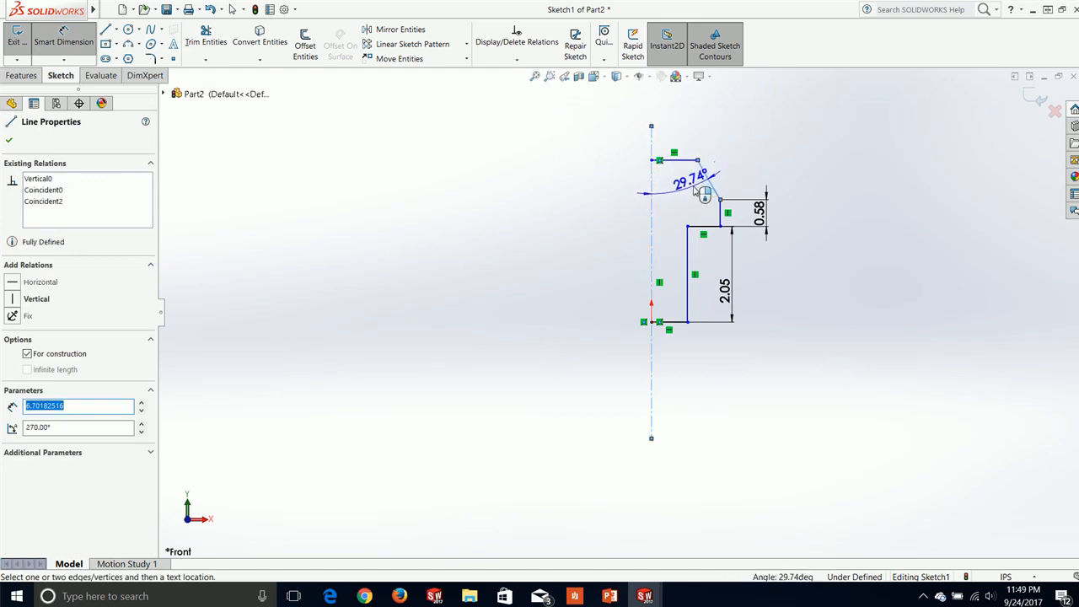
pyautogui.click(695, 188)
pyautogui.write('45')
pyautogui.press('Return')
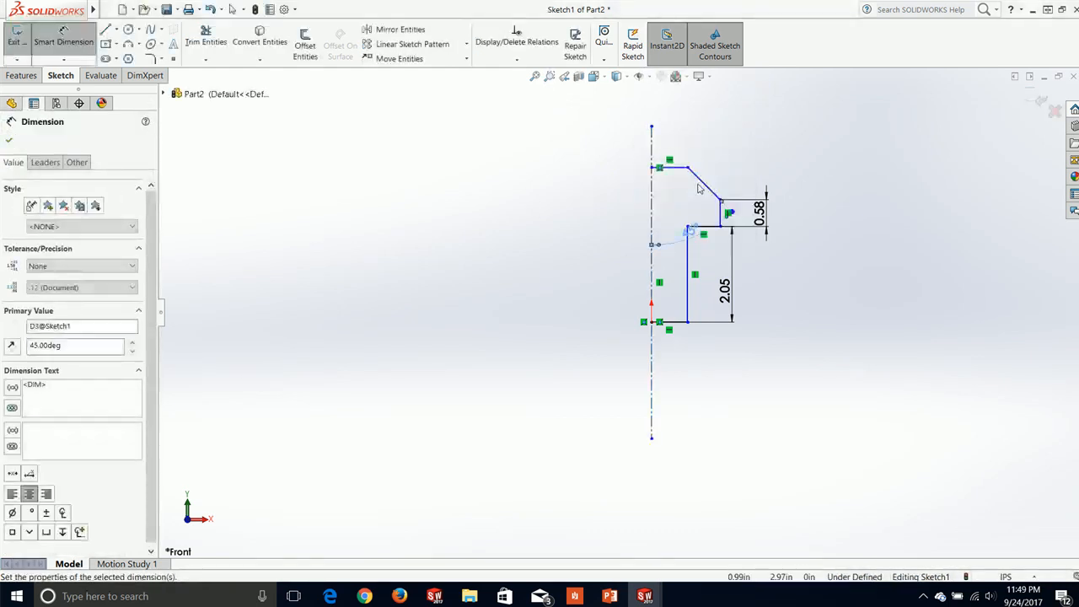
pyautogui.click(8, 142)
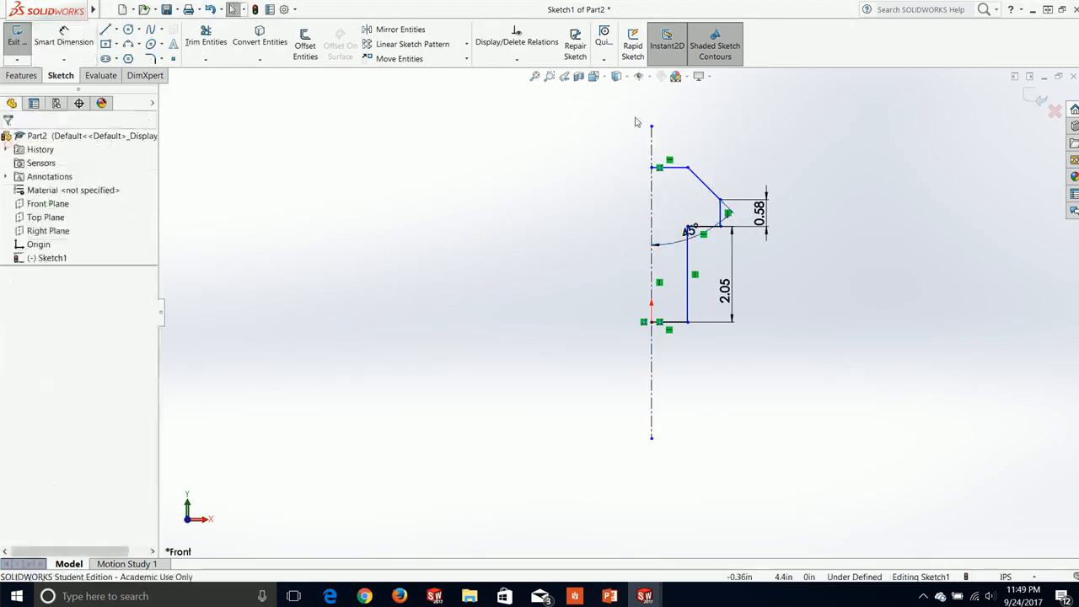
# Step: Add a 1.5 in diameter dimension across the centerline to the upper end of the slanted edge
pyautogui.moveTo(687, 172); pyautogui.dragTo(680, 168)
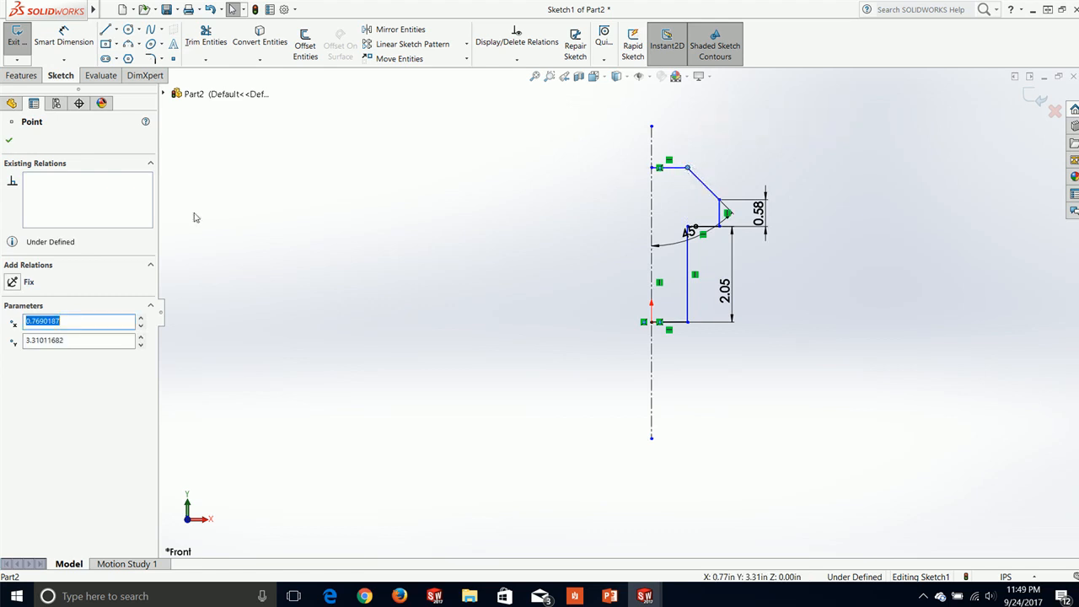
pyautogui.click(63, 38)
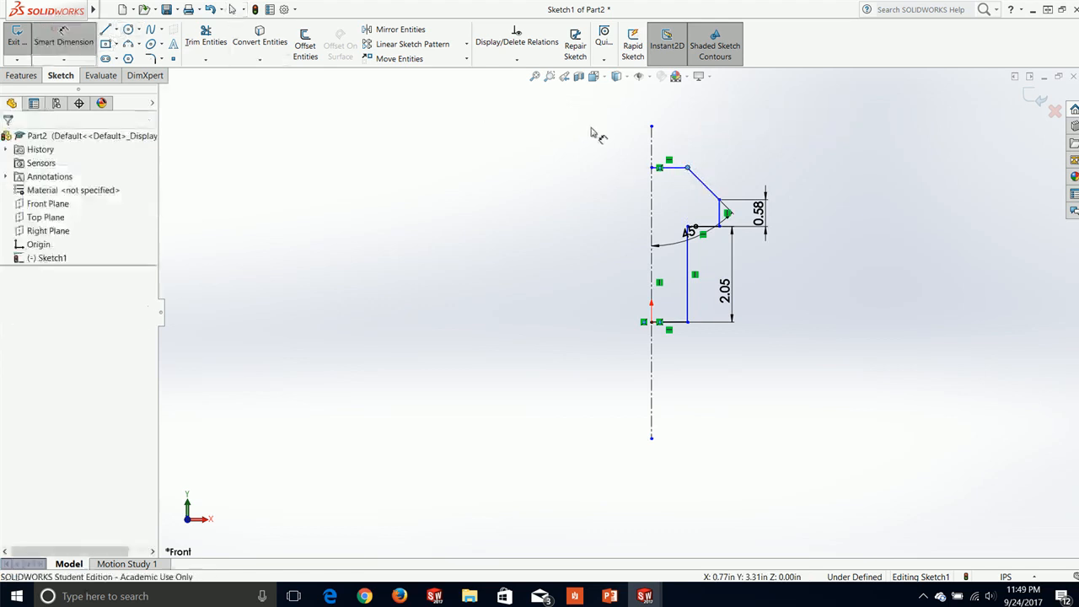
pyautogui.click(687, 168)
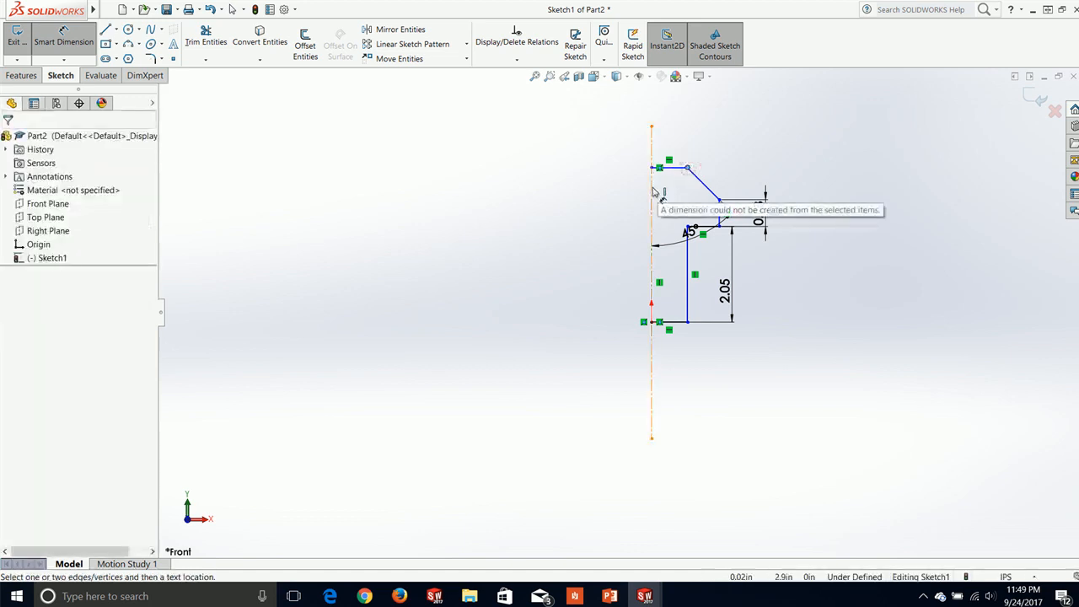
pyautogui.click(651, 172)
pyautogui.click(634, 147)
pyautogui.write('1.5')
pyautogui.press('Return')
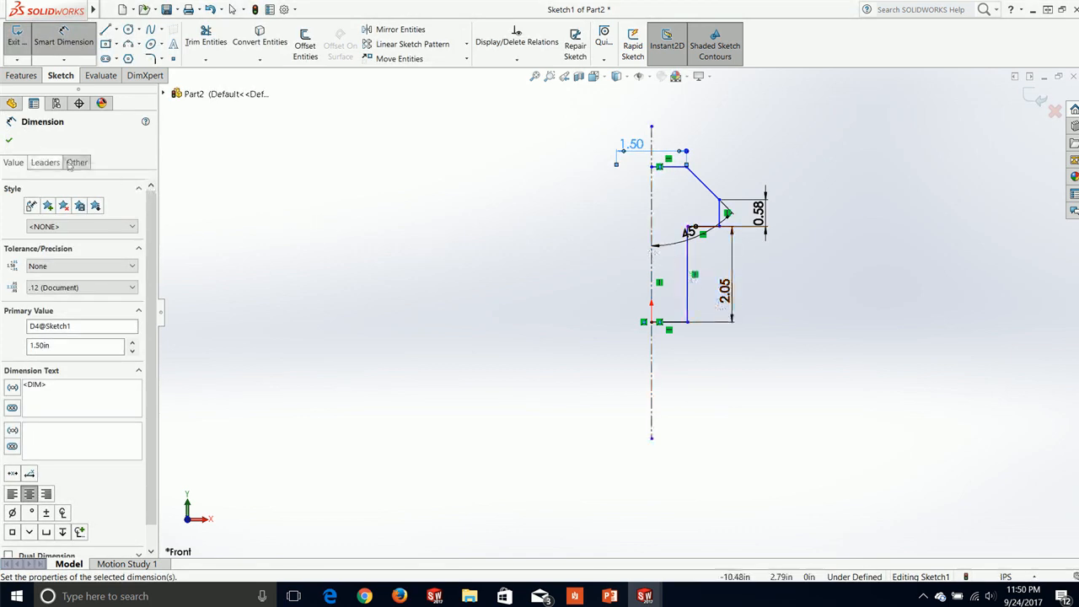
pyautogui.click(8, 140)
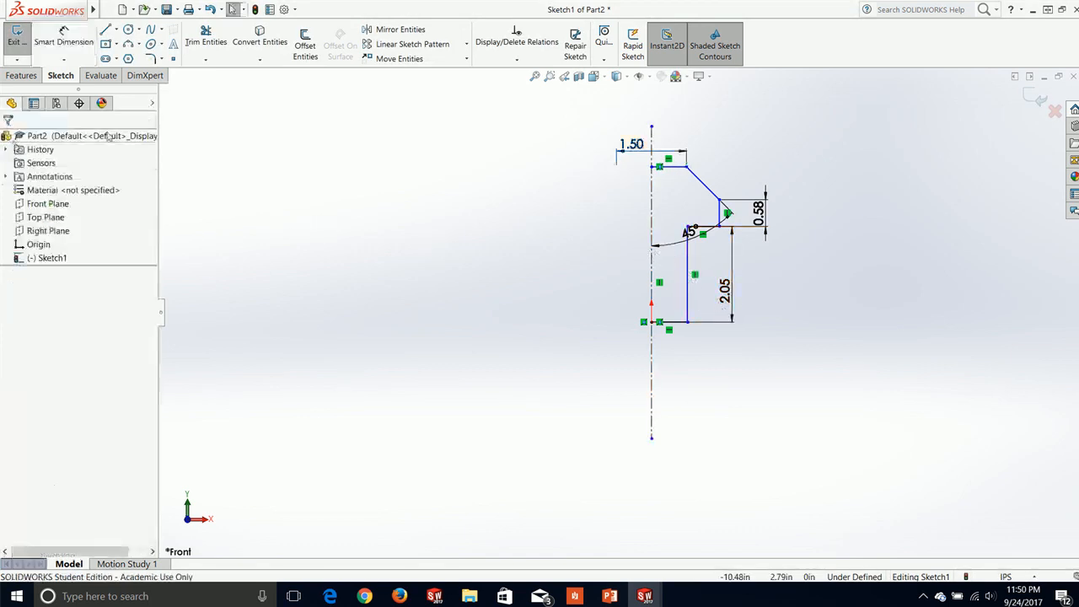
# Step: Pull the stem's vertical side and the head's outer side slightly away from the centerline
pyautogui.click(691, 321)
pyautogui.moveTo(691, 291); pyautogui.dragTo(696, 286)
pyautogui.moveTo(720, 201); pyautogui.dragTo(730, 228)
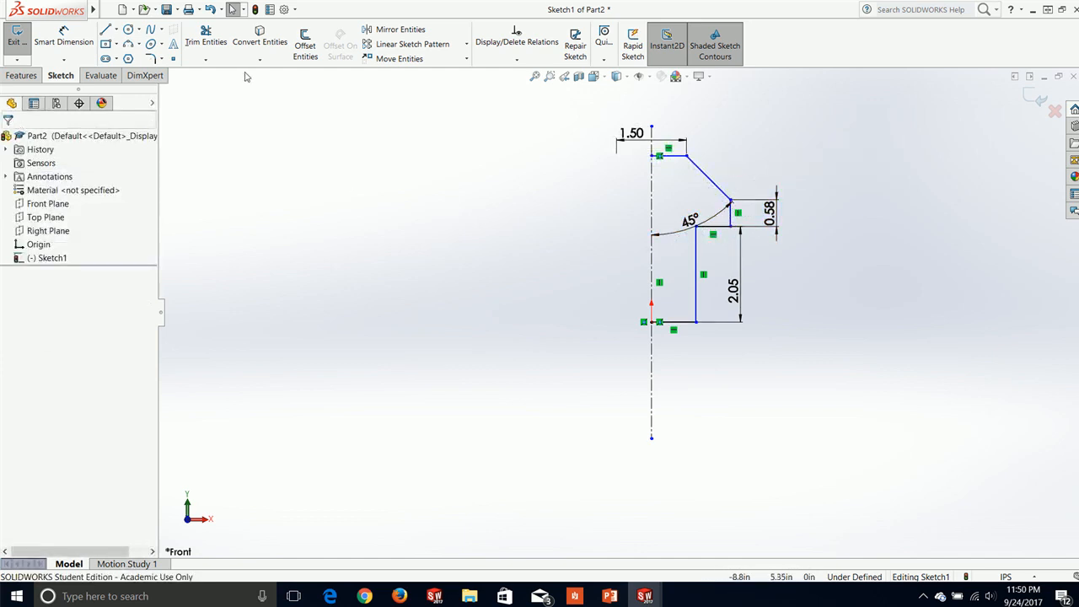
# Step: Add a 2.25 in diameter dimension across the centerline to the head's vertical outer side
pyautogui.click(63, 38)
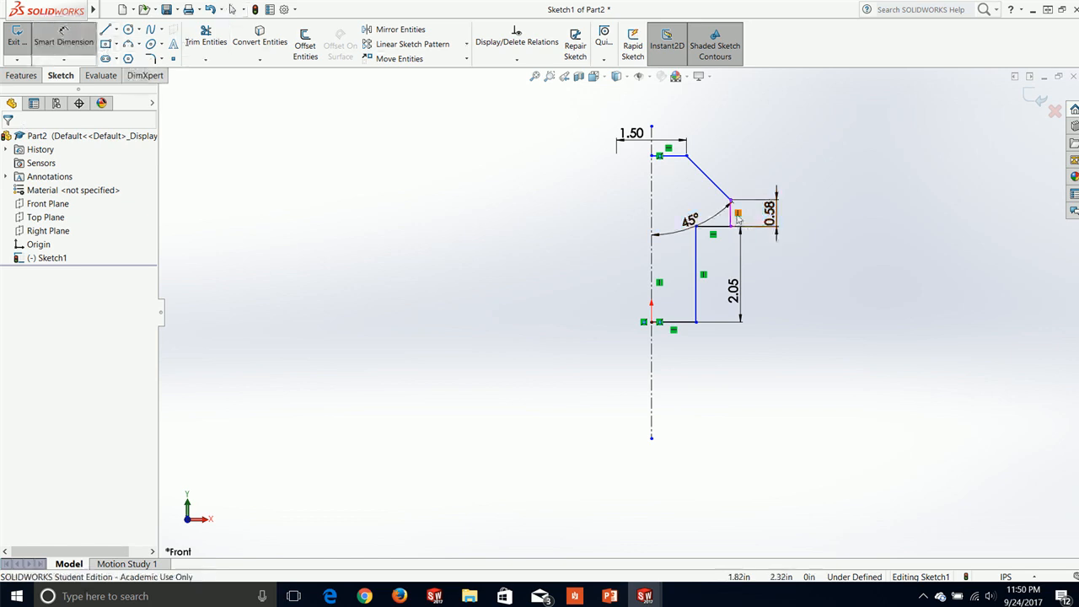
pyautogui.click(736, 218)
pyautogui.click(651, 213)
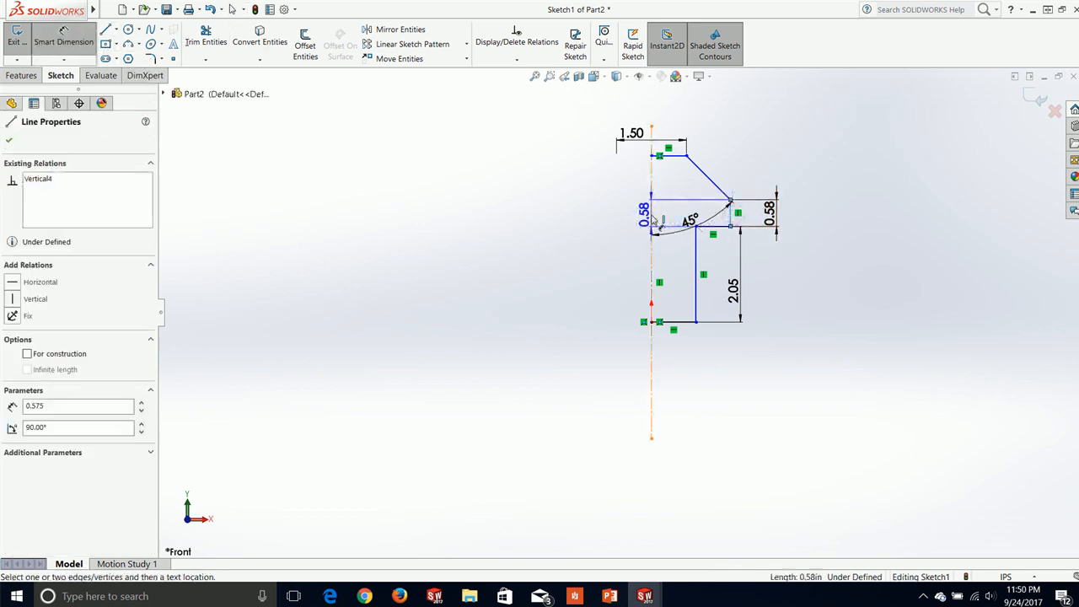
pyautogui.click(632, 224)
pyautogui.write('2.25')
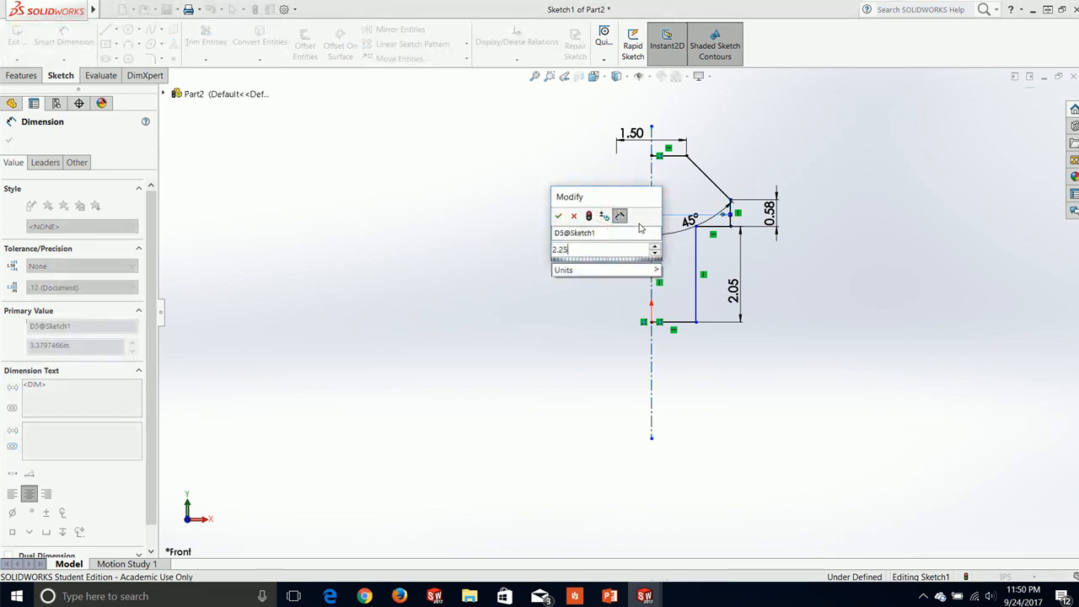
pyautogui.press('Return')
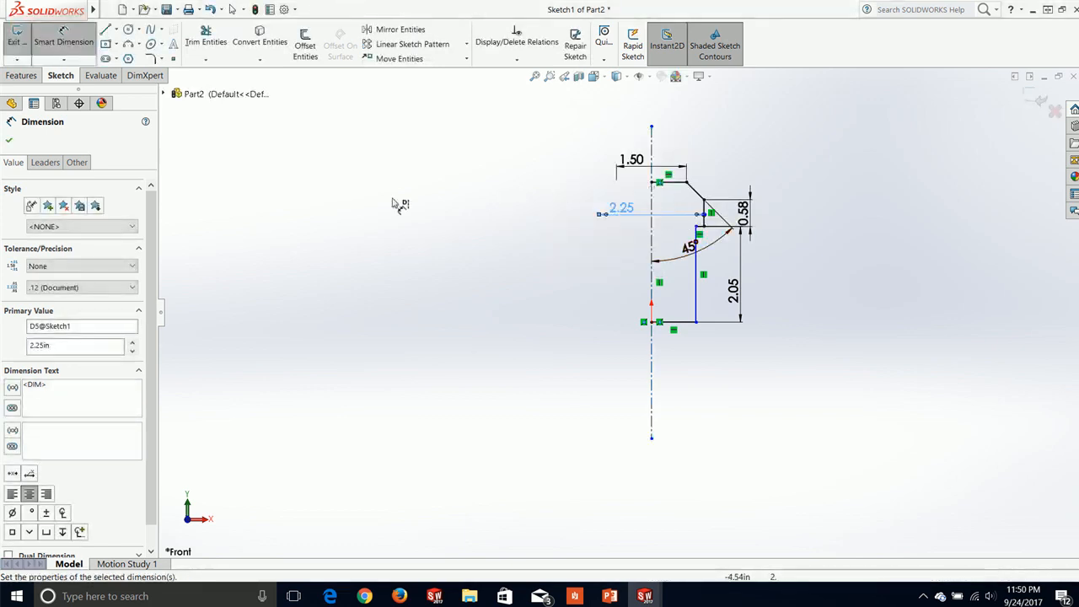
pyautogui.click(14, 138)
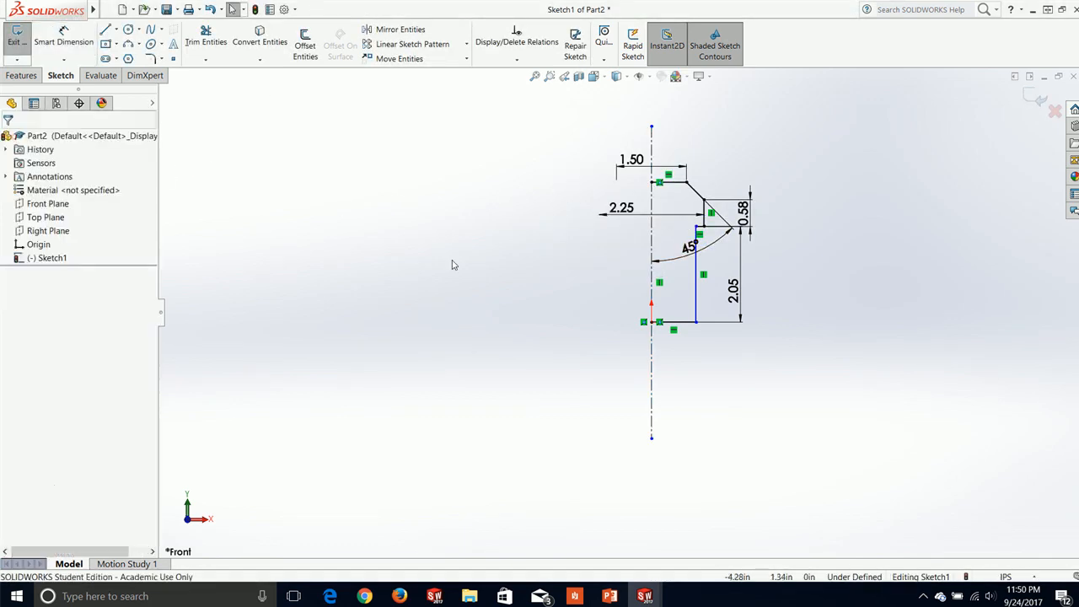
# Step: Move the stem's vertical side slightly closer to the centerline and check the stem diameter in the Lecture 5 Classwork.pdf drawing
pyautogui.click(699, 301)
pyautogui.moveTo(699, 301); pyautogui.dragTo(685, 302)
pyautogui.moveTo(2, 196); pyautogui.dragTo(539, 1)
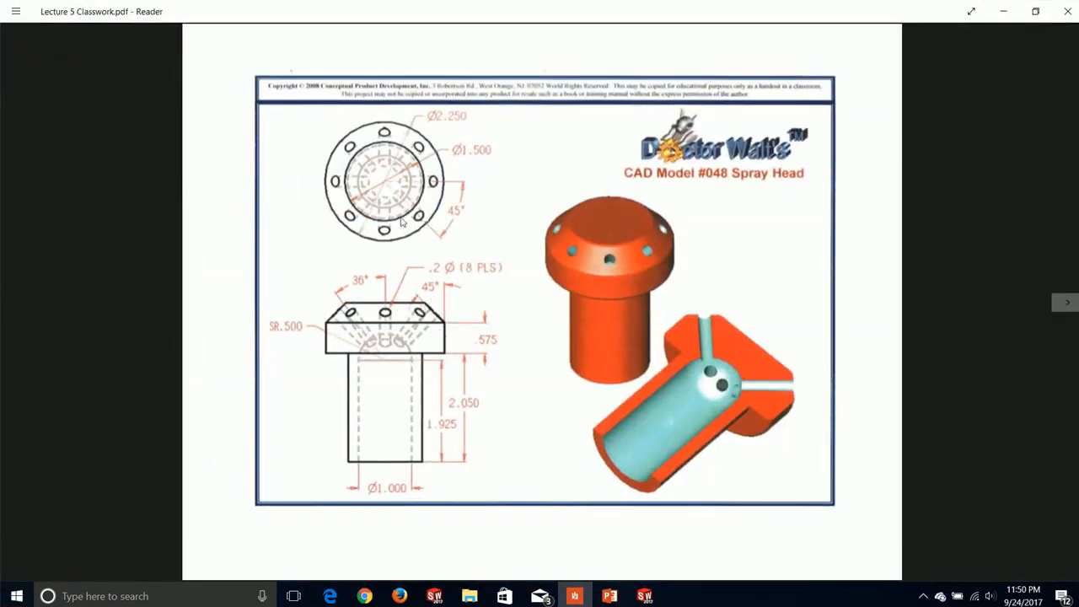
pyautogui.moveTo(622, 6)
pyautogui.mouseDown()
pyautogui.moveTo(624, 52)
pyautogui.moveTo(0, 338)
pyautogui.mouseUp()
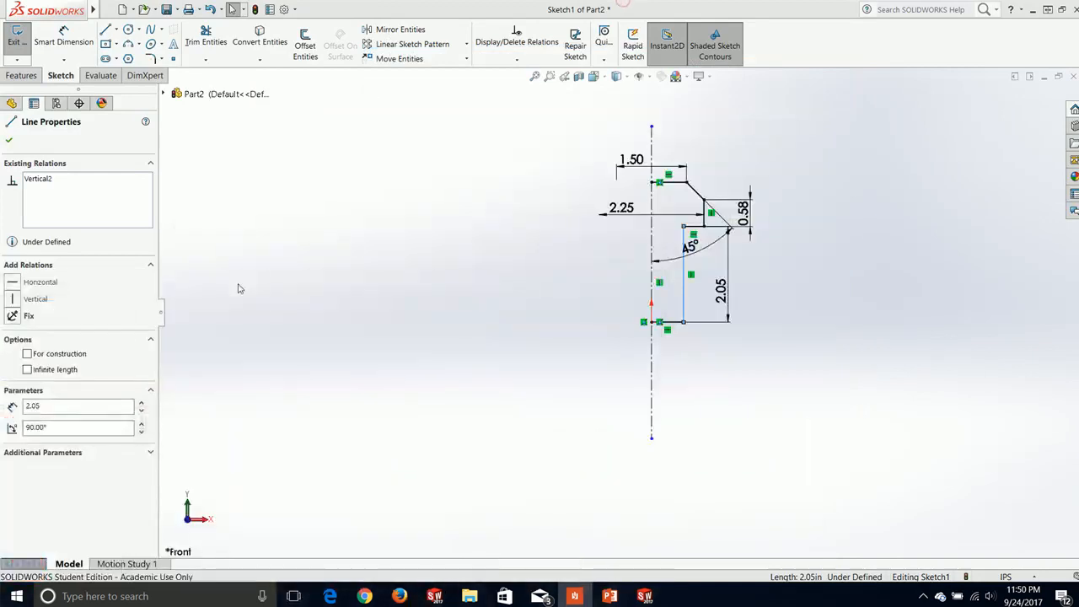
# Step: Dimension the lower shaft line across the centerline as a 1.5 in diameter
pyautogui.click(872, 428)
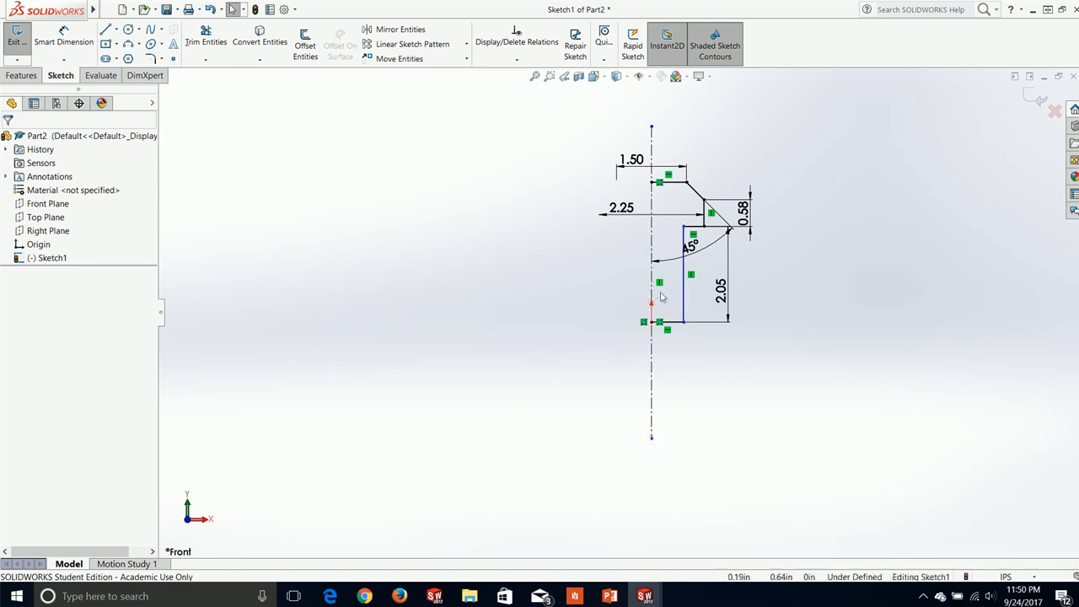
pyautogui.click(68, 41)
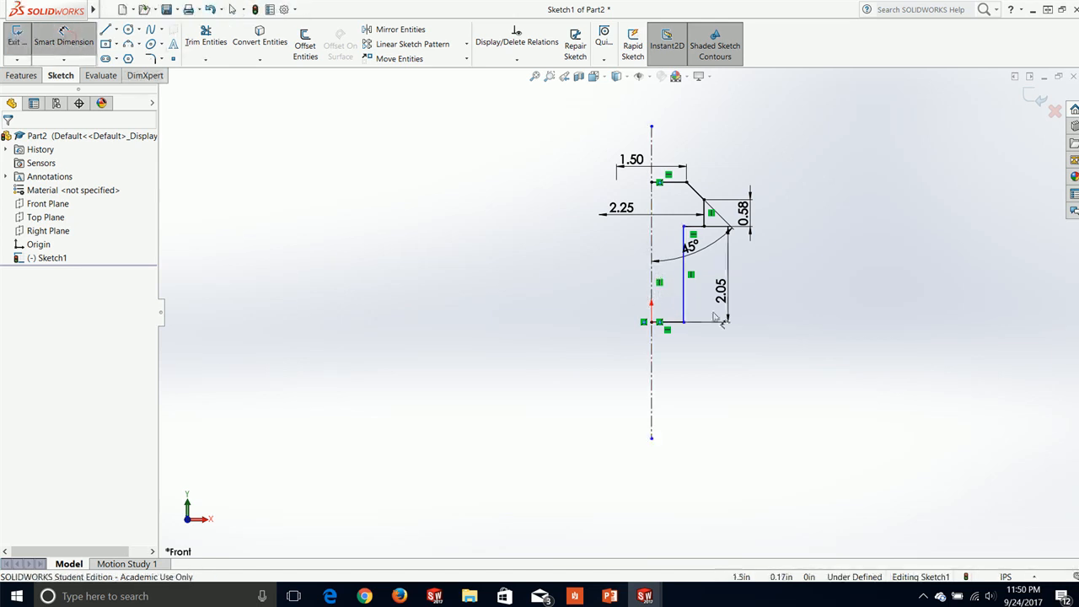
pyautogui.click(684, 295)
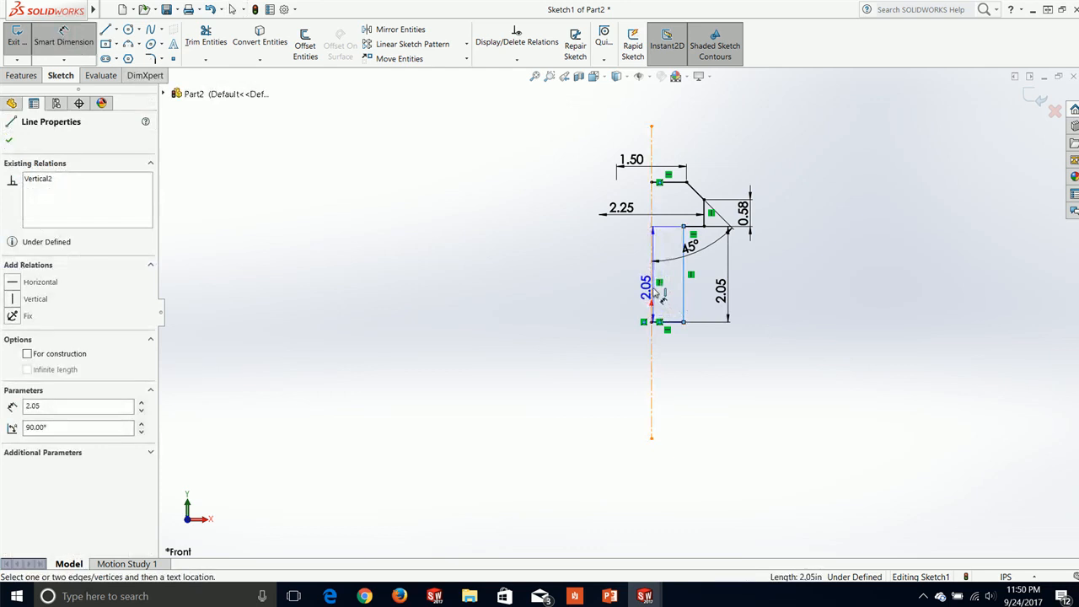
pyautogui.click(651, 291)
pyautogui.click(623, 364)
pyautogui.write('1.6')
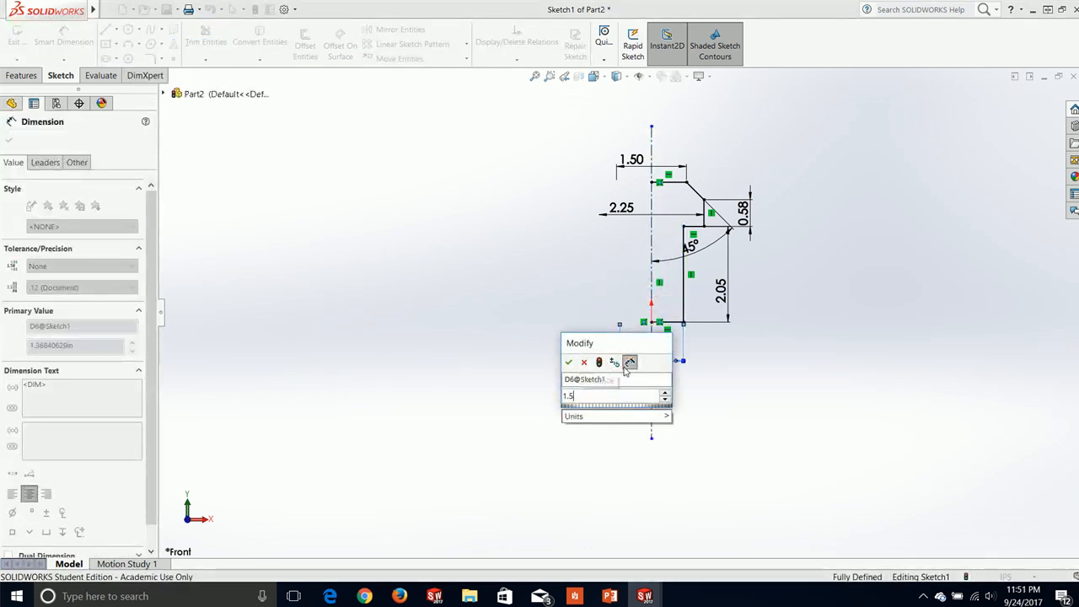
pyautogui.press('Return')
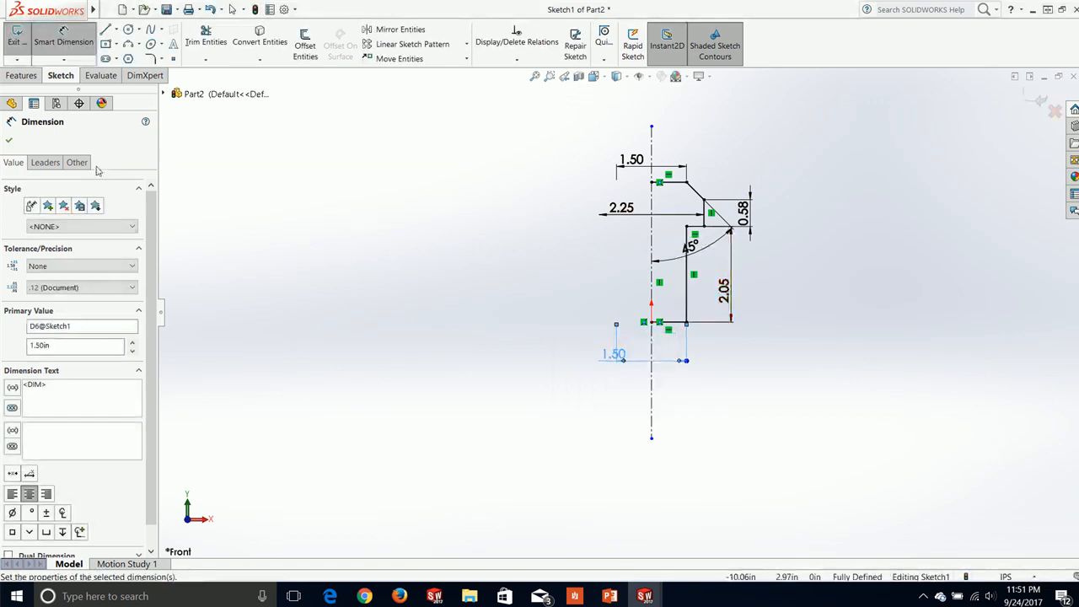
pyautogui.click(63, 38)
# Step: Close the profile with a vertical line along the centerline from the top edge's inner end to the origin
pyautogui.click(106, 30)
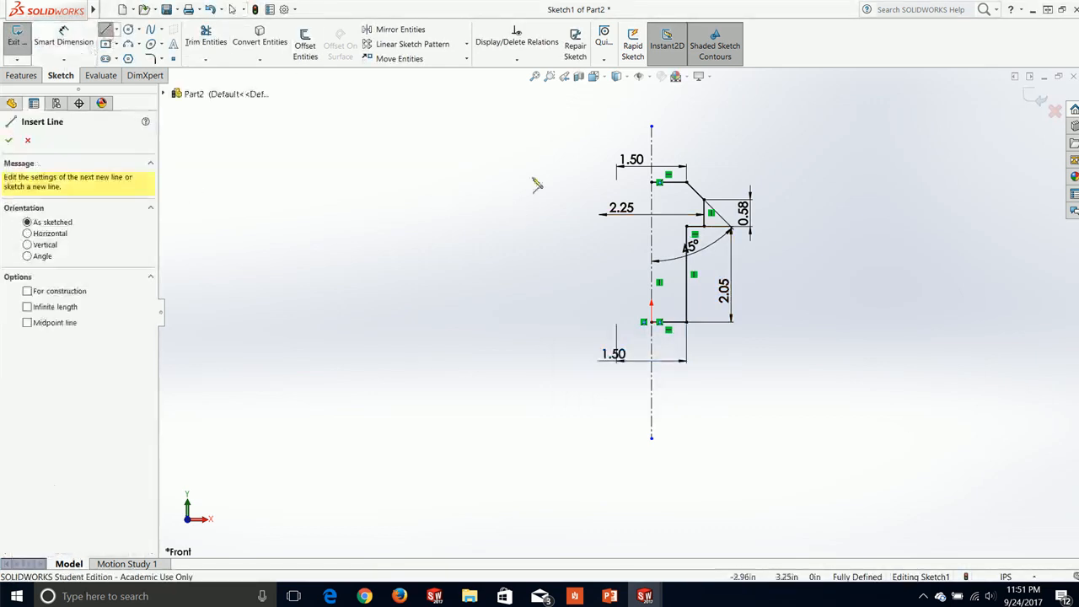
pyautogui.click(659, 182)
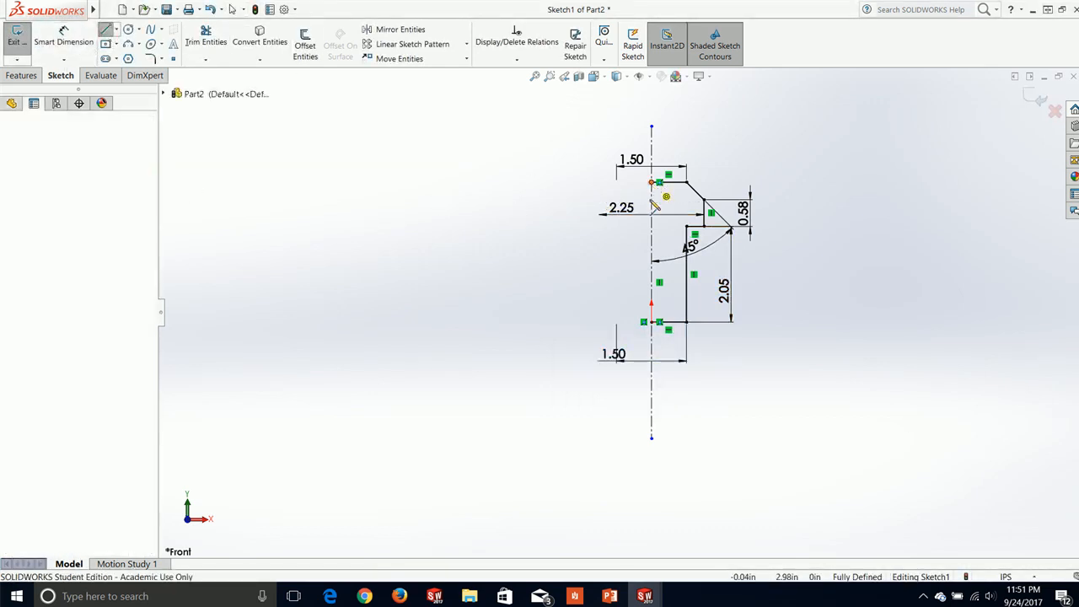
pyautogui.click(659, 322)
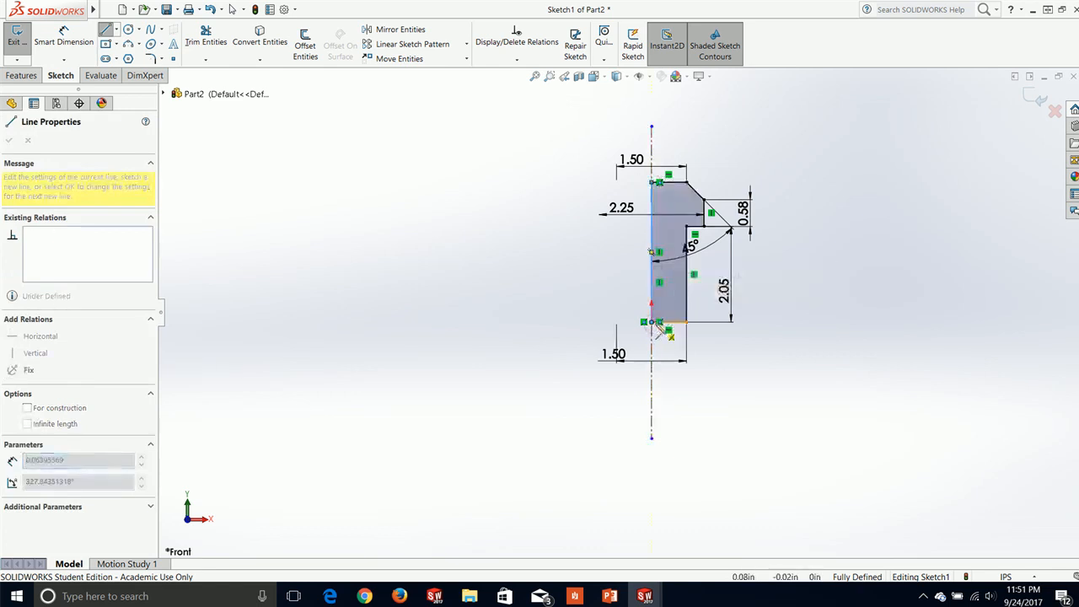
pyautogui.press('Escape')
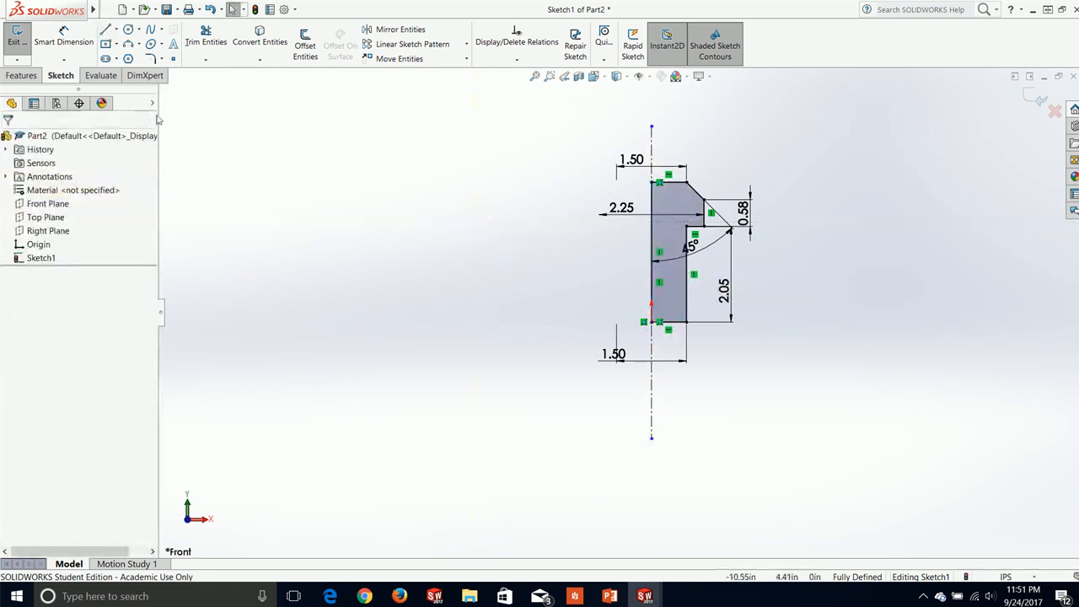
# Step: Revolve the closed profile 360 degrees about the centerline into a solid boss
pyautogui.click(28, 75)
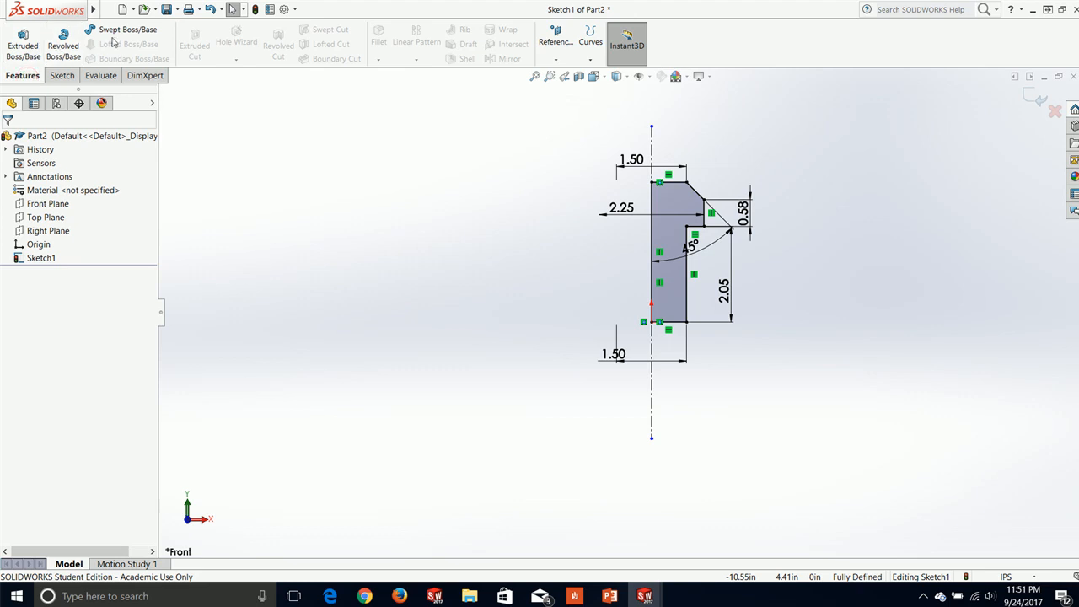
pyautogui.click(60, 48)
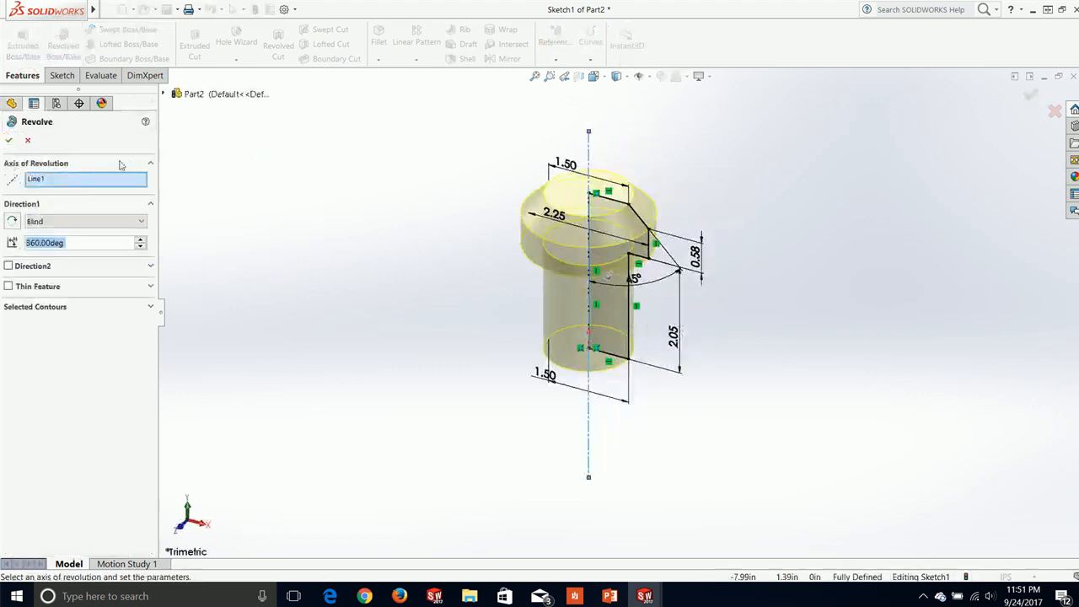
pyautogui.click(10, 141)
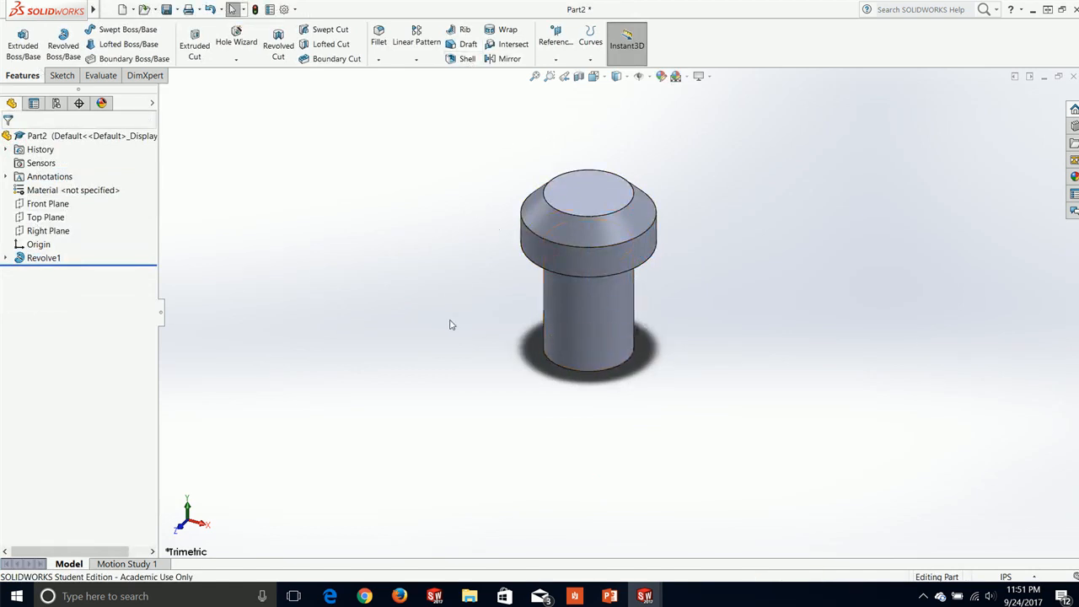
# Step: Start a new sketch on the Front Plane and orient the view normal to it
pyautogui.click(62, 75)
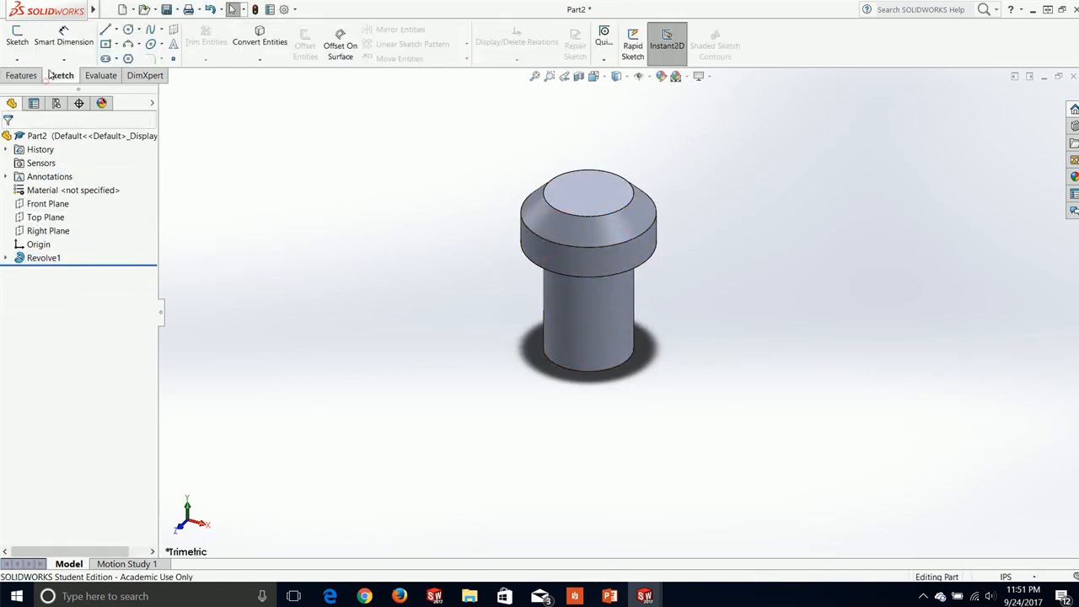
pyautogui.click(17, 38)
pyautogui.click(164, 95)
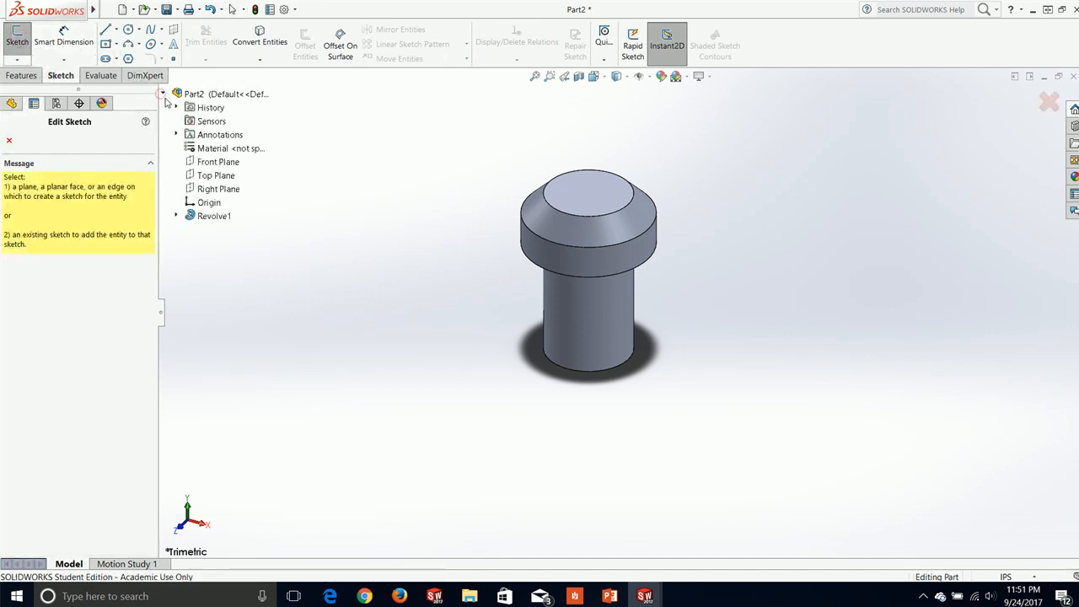
pyautogui.click(215, 161)
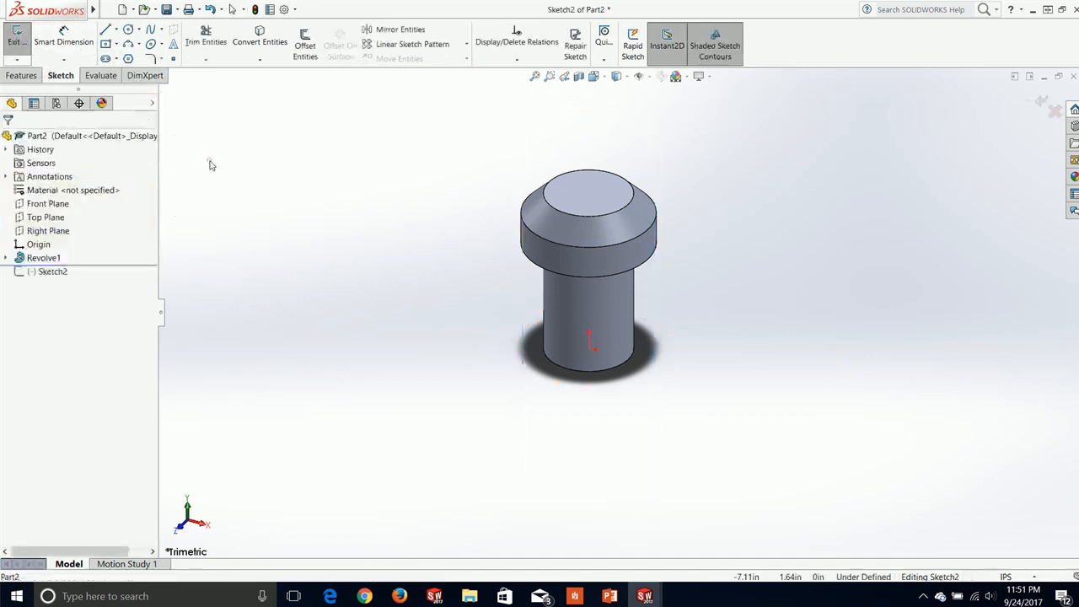
pyautogui.press('space')
pyautogui.click(426, 433)
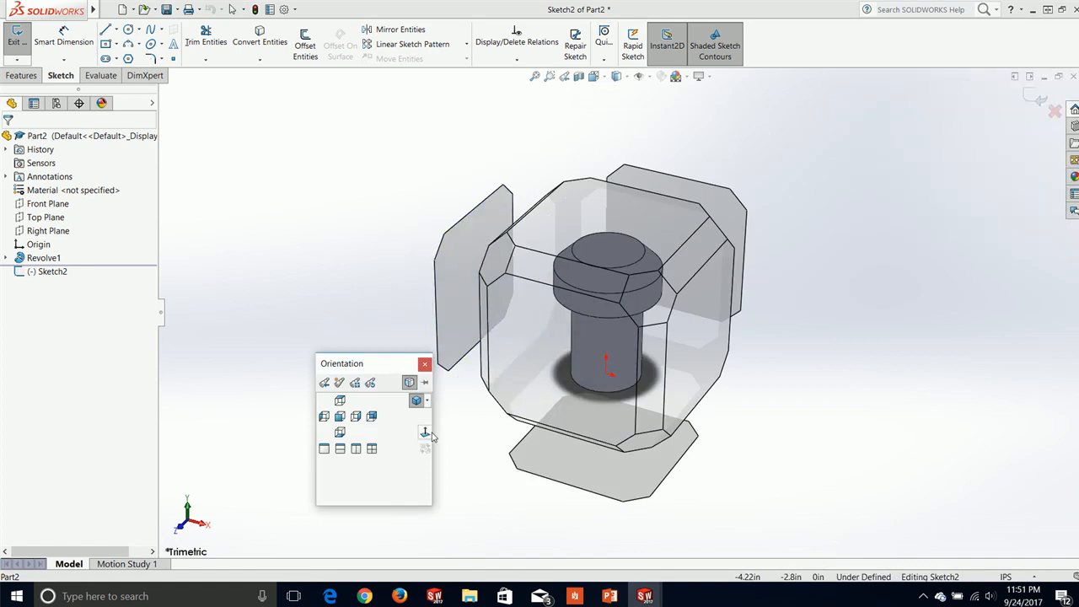
# Step: Draw a vertical centerline from the origin up to the top edge of the head
pyautogui.click(118, 30)
pyautogui.click(132, 56)
pyautogui.click(622, 517)
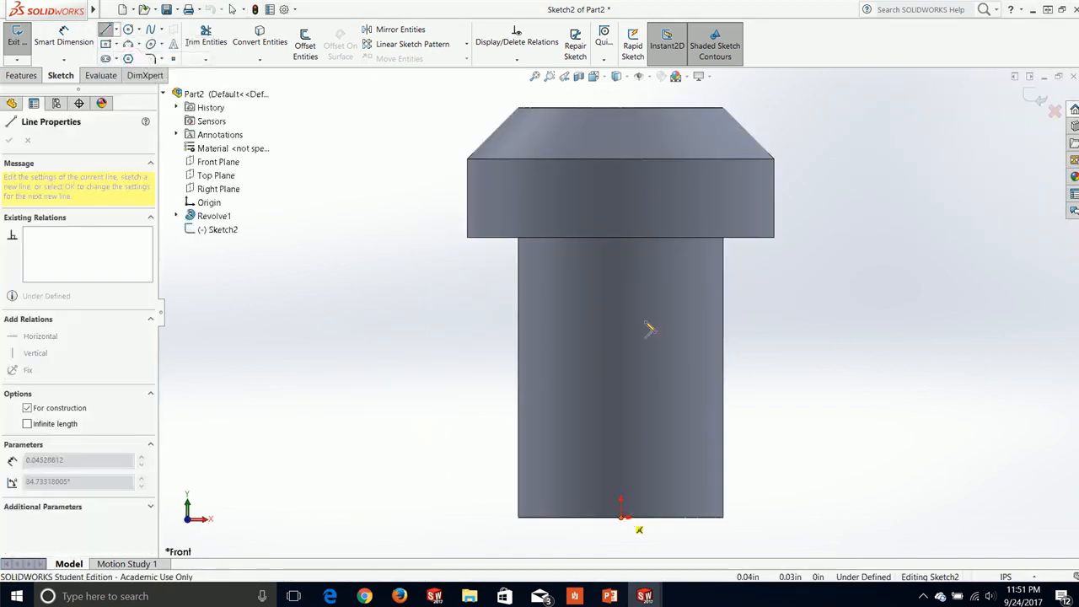
pyautogui.click(621, 107)
pyautogui.press('Escape')
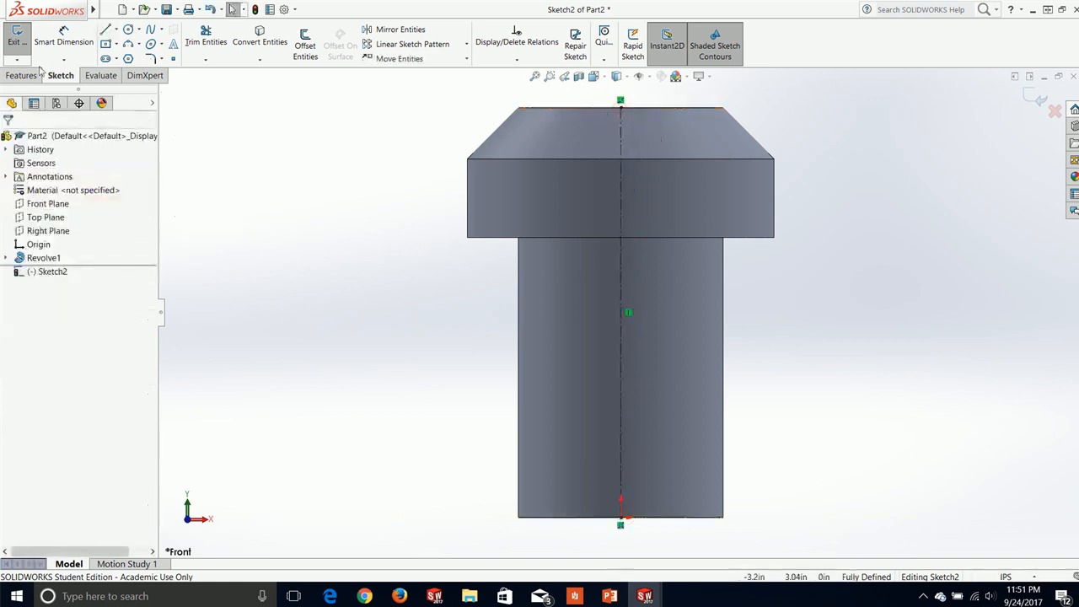
# Step: Sketch a vertical line about 1.54 in long up from the shaft's bottom edge, between the centerline and the shaft's +X side
pyautogui.click(104, 29)
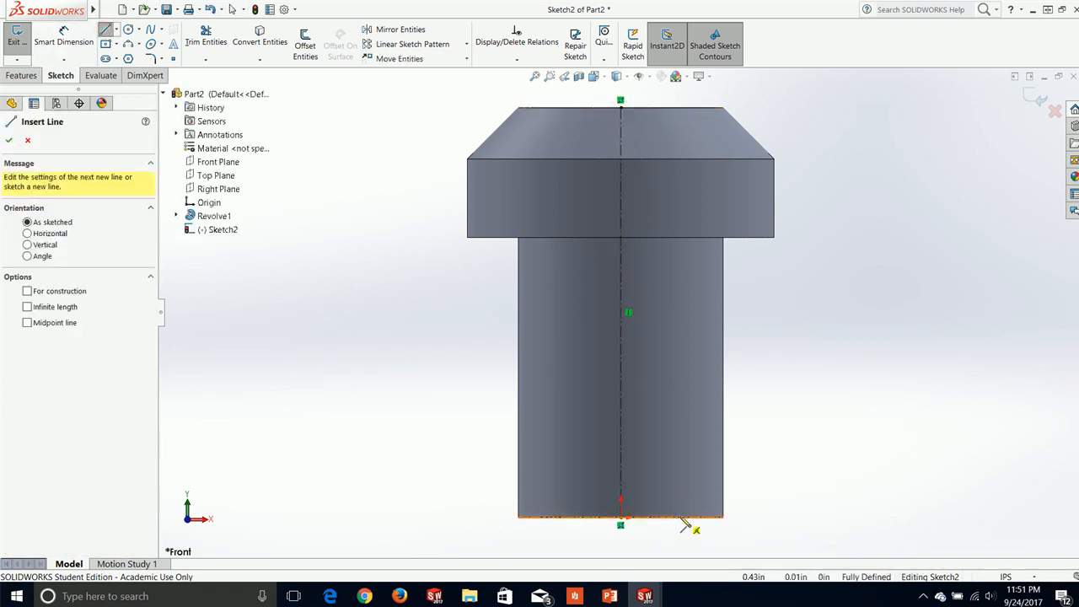
pyautogui.click(681, 516)
pyautogui.doubleClick(681, 308)
pyautogui.press('Escape')
# Step: Draw a three-point arc of about 0.32 in radius from the vertical line's upper end to the centerline
pyautogui.click(129, 45)
pyautogui.click(681, 308)
pyautogui.click(624, 270)
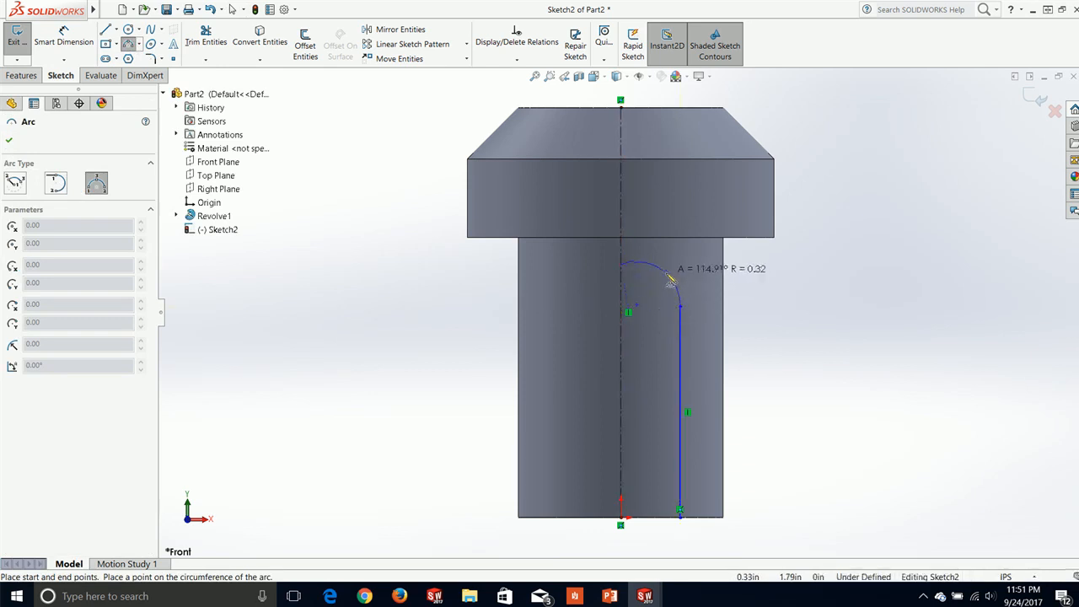
pyautogui.click(669, 280)
pyautogui.press('Escape')
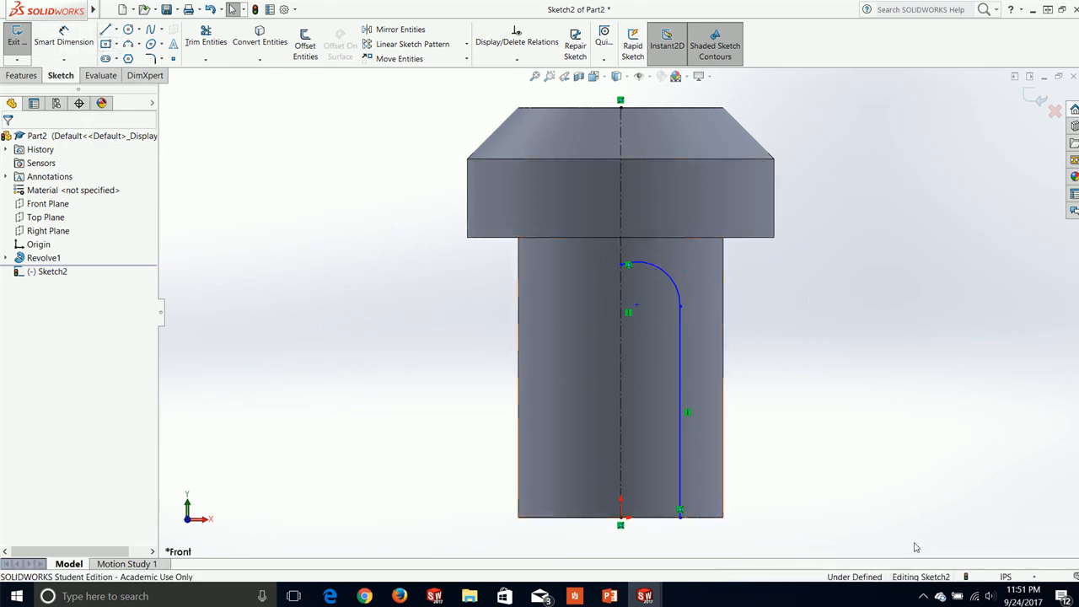
# Step: Dimension the vertical line's length as 1.925 in
pyautogui.click(75, 36)
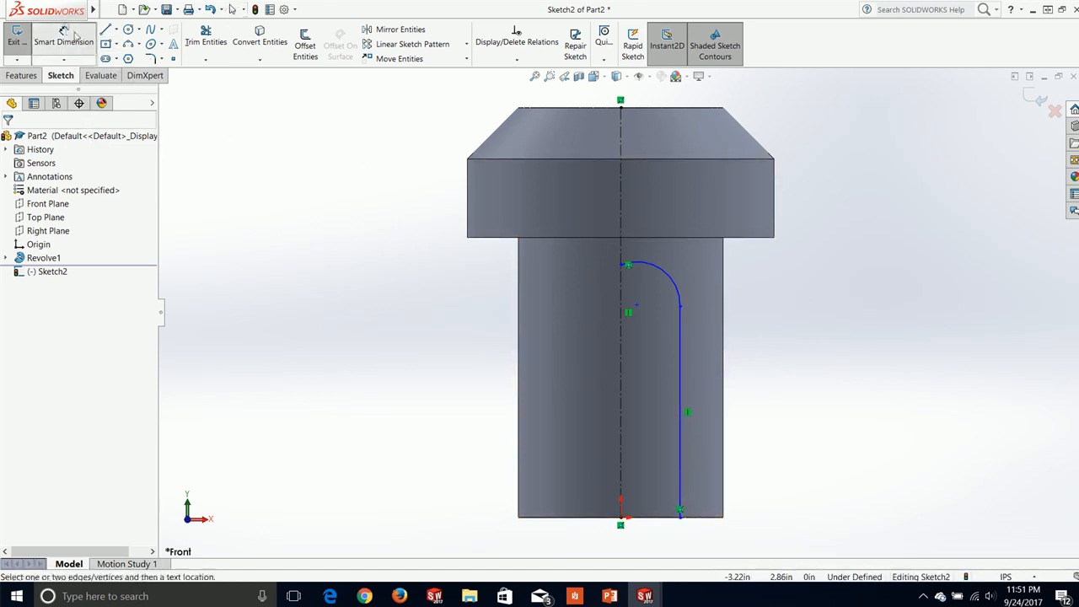
pyautogui.click(680, 443)
pyautogui.click(698, 439)
pyautogui.write('1.925')
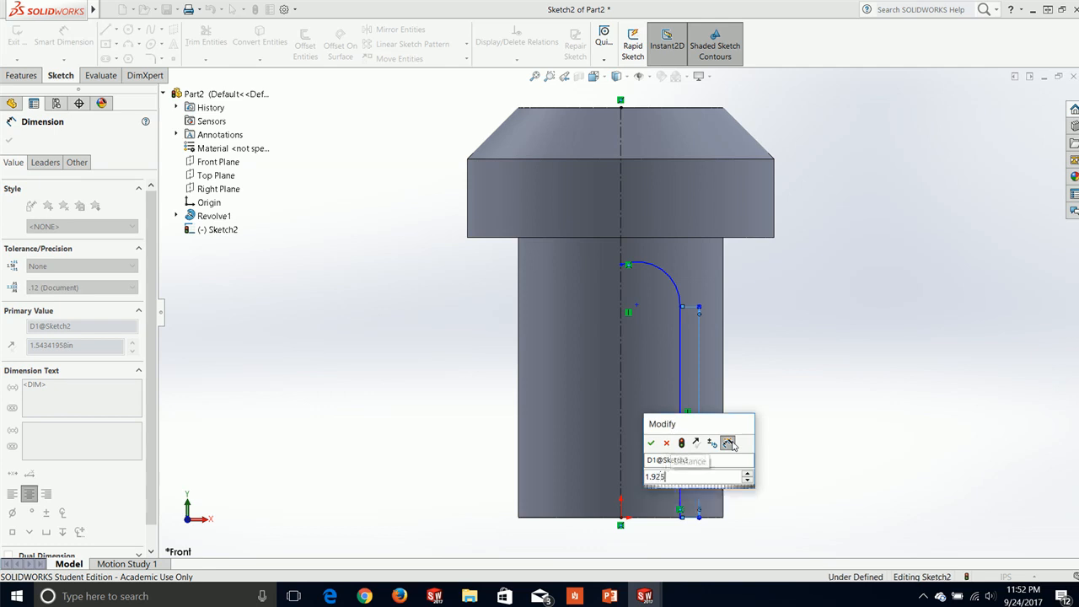
pyautogui.press('Return')
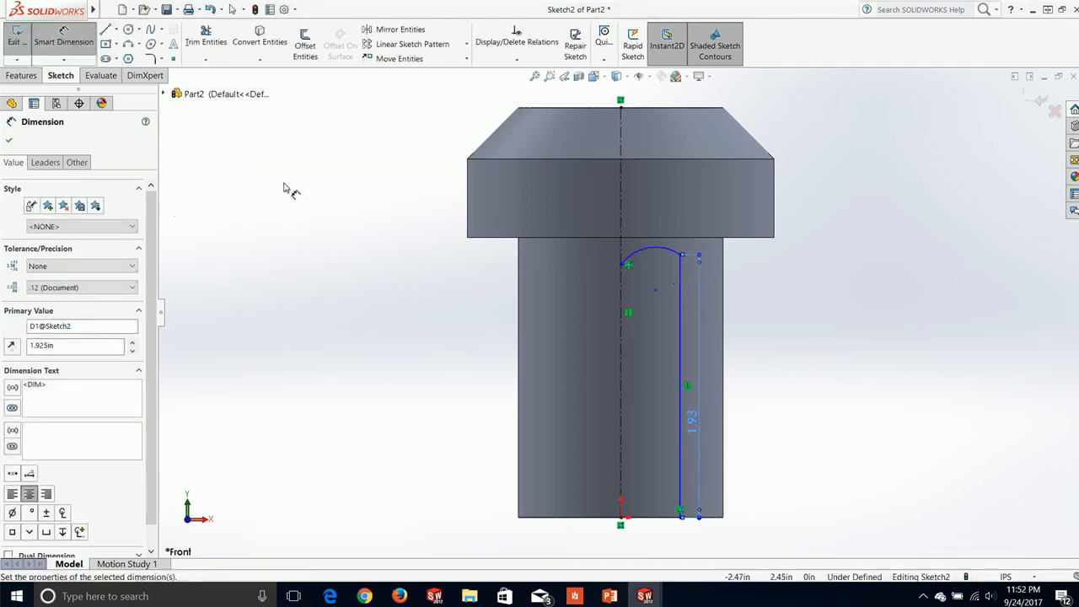
# Step: Dimension the arc's radius as 0.5 in
pyautogui.click(662, 255)
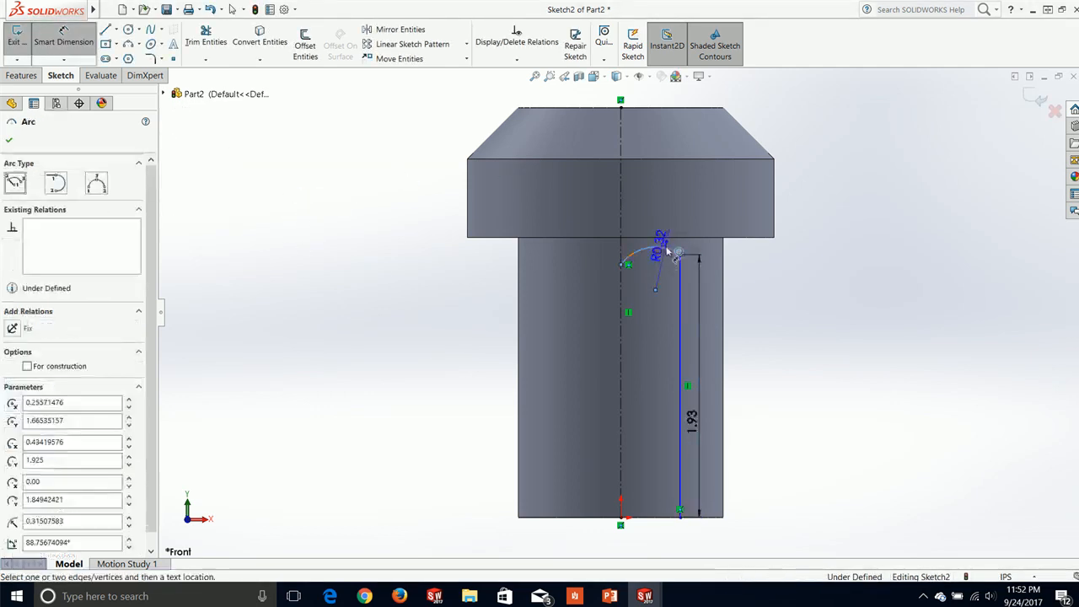
pyautogui.click(656, 268)
pyautogui.write('.5')
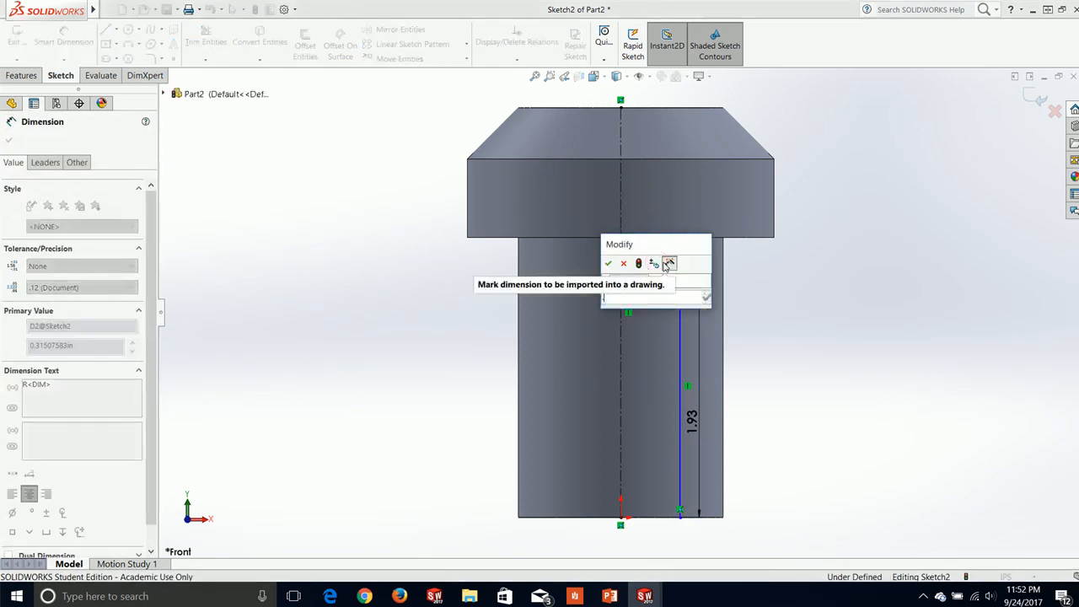
pyautogui.press('Return')
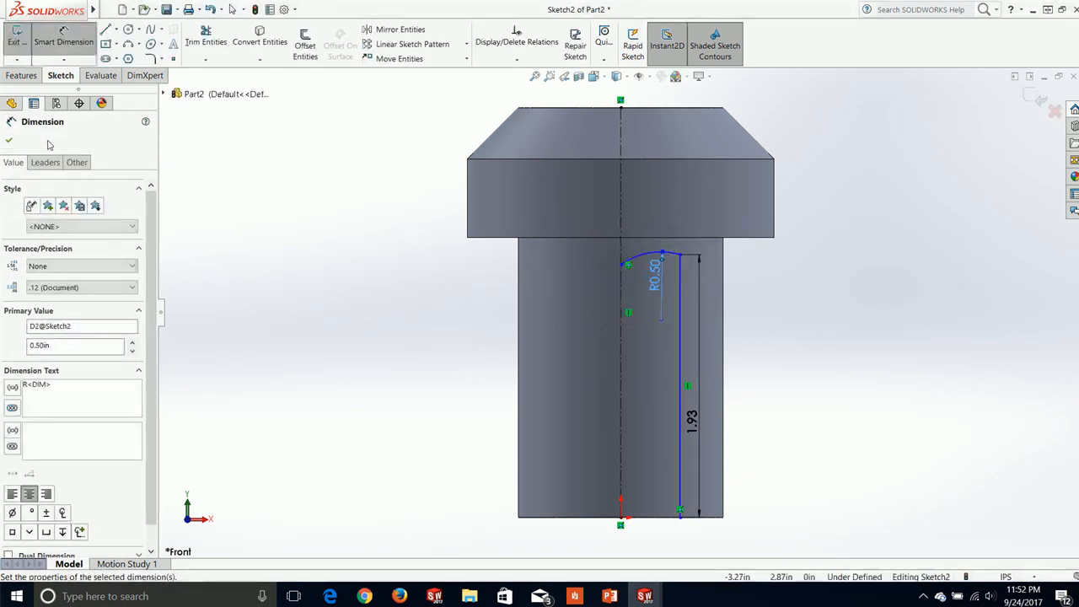
pyautogui.click(9, 142)
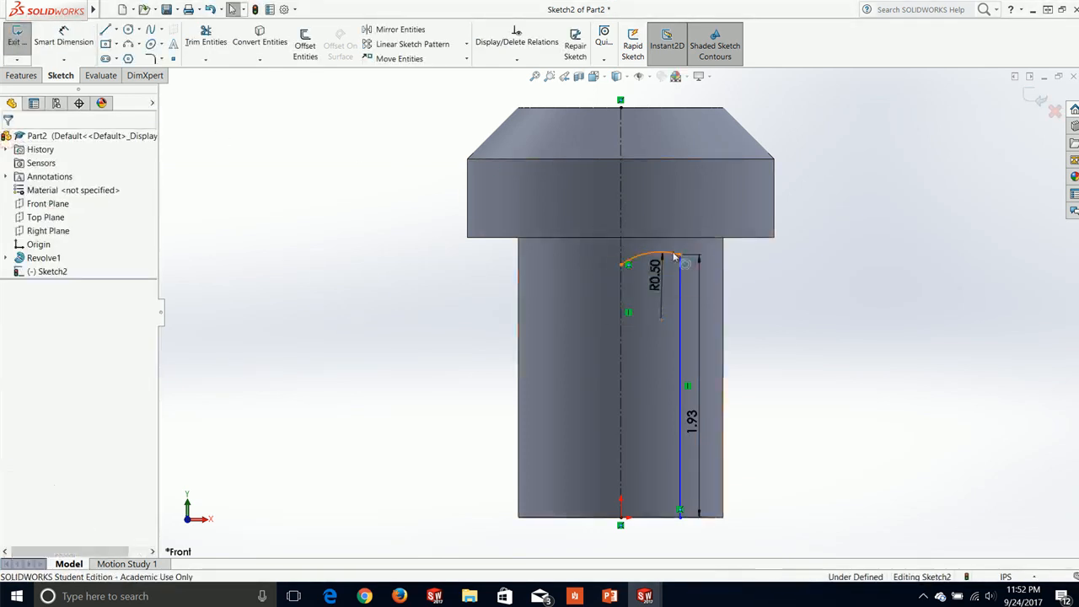
# Step: Add a tangent relation between the arc and the vertical line
pyautogui.click(654, 255)
pyautogui.keyDown('ctrl'); pyautogui.click(681, 280); pyautogui.keyUp('ctrl')
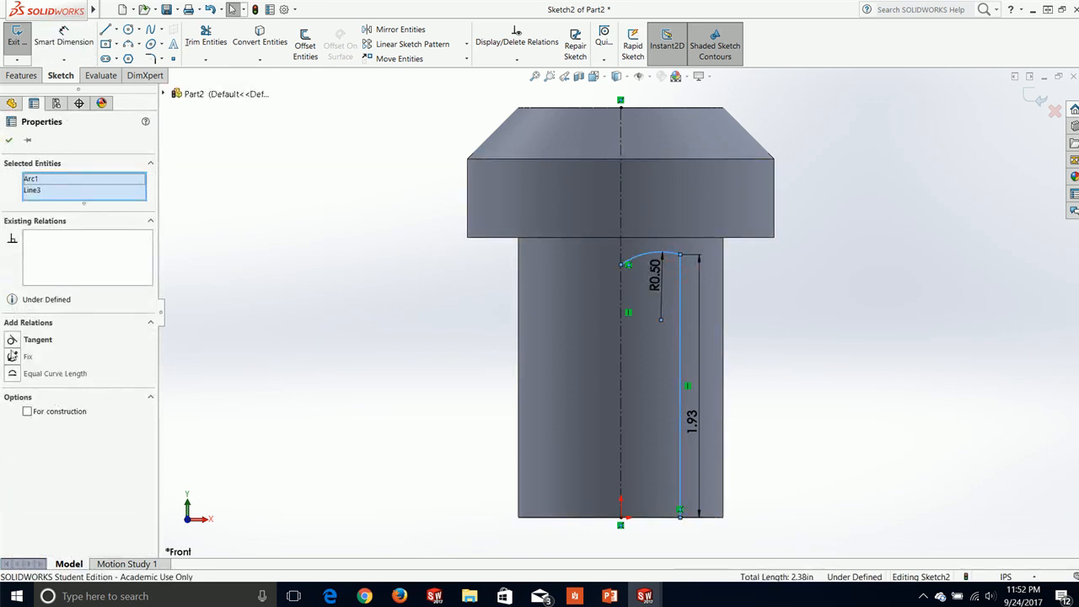
pyautogui.click(12, 341)
pyautogui.click(9, 141)
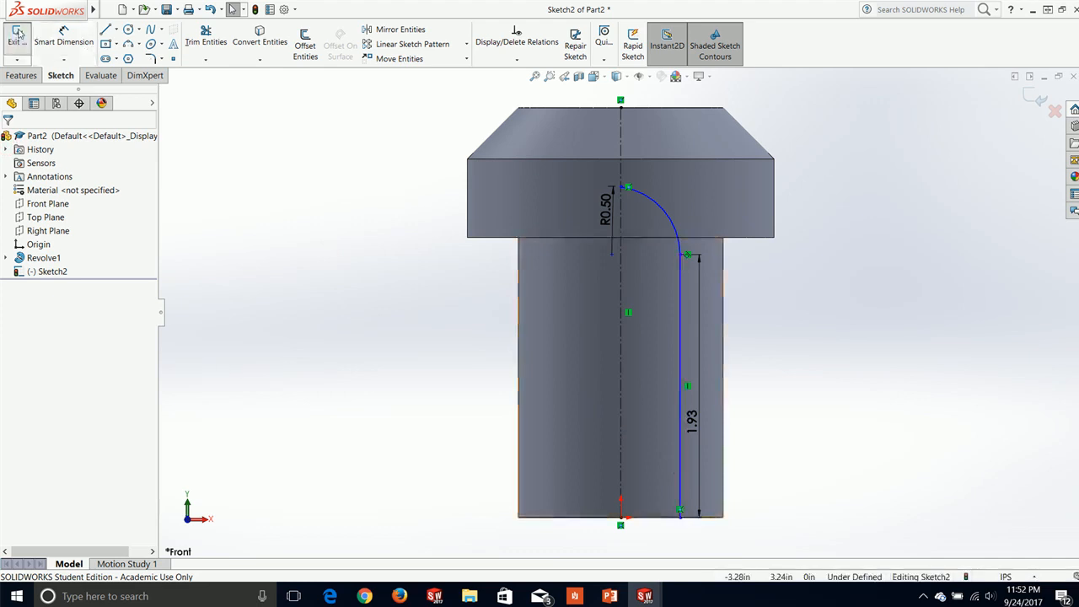
# Step: Dimension the vertical line across the centerline as a 1 in diameter
pyautogui.click(77, 48)
pyautogui.click(680, 493)
pyautogui.click(621, 471)
pyautogui.click(602, 489)
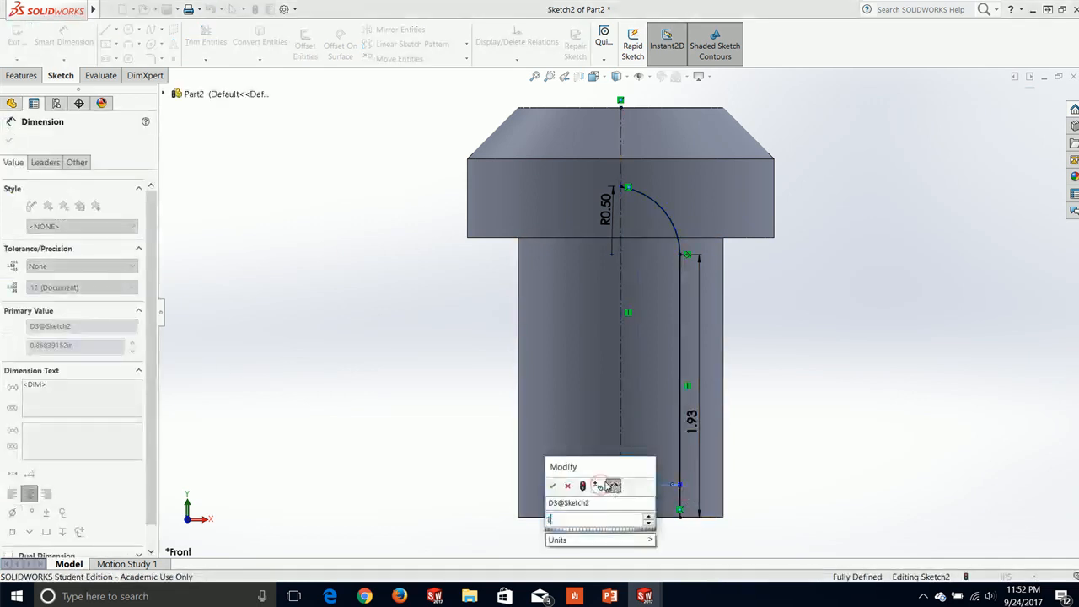
pyautogui.write('1')
pyautogui.press('Return')
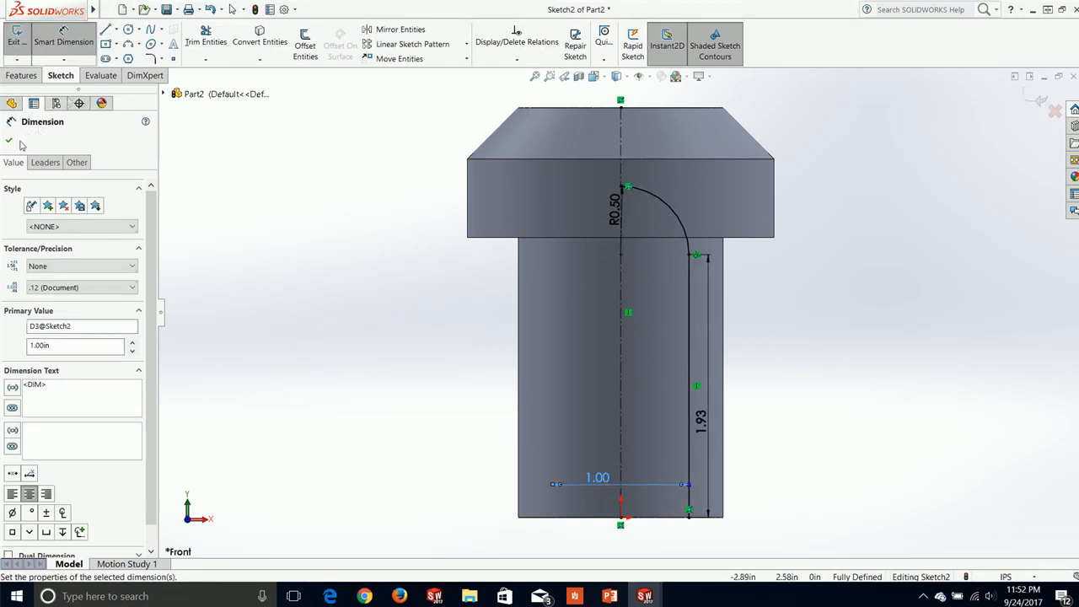
pyautogui.click(9, 142)
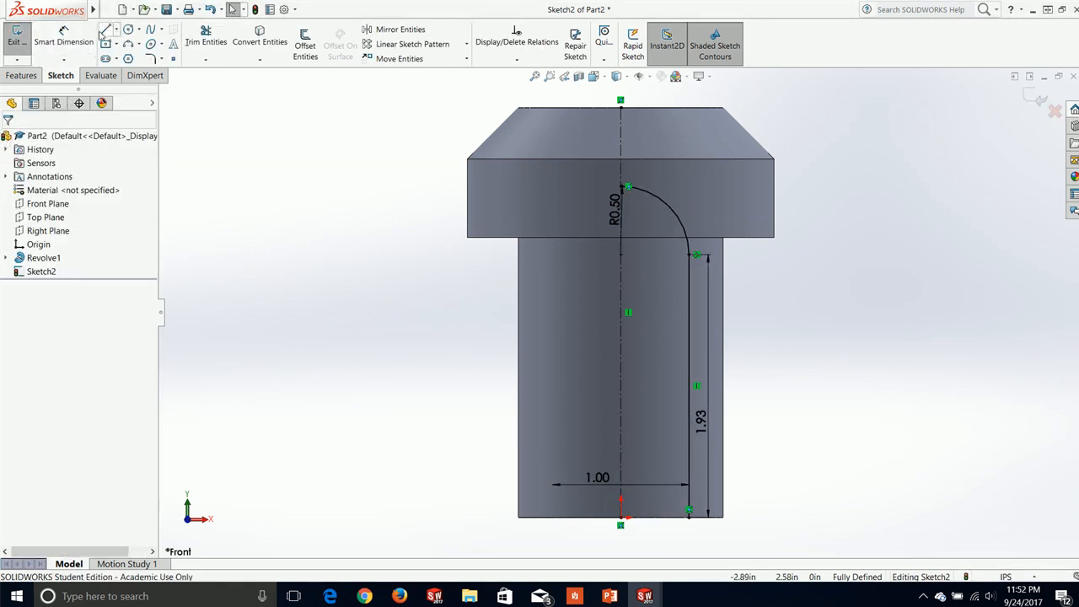
# Step: Close the profile with a vertical line from the arc's upper end to the origin and a horizontal line to the outer line's lower end
pyautogui.click(105, 30)
pyautogui.click(623, 187)
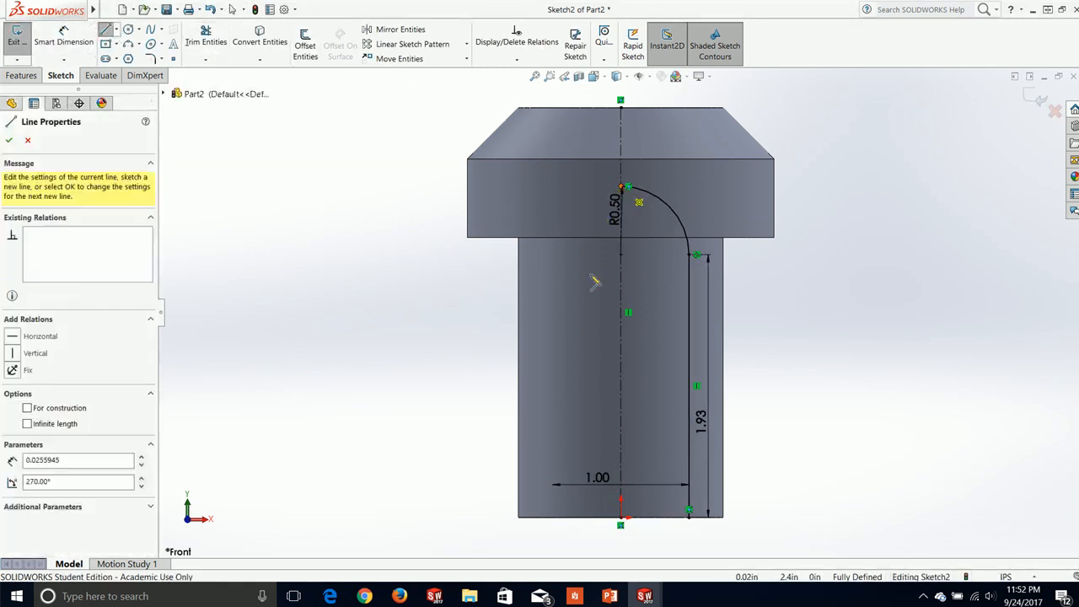
pyautogui.click(621, 518)
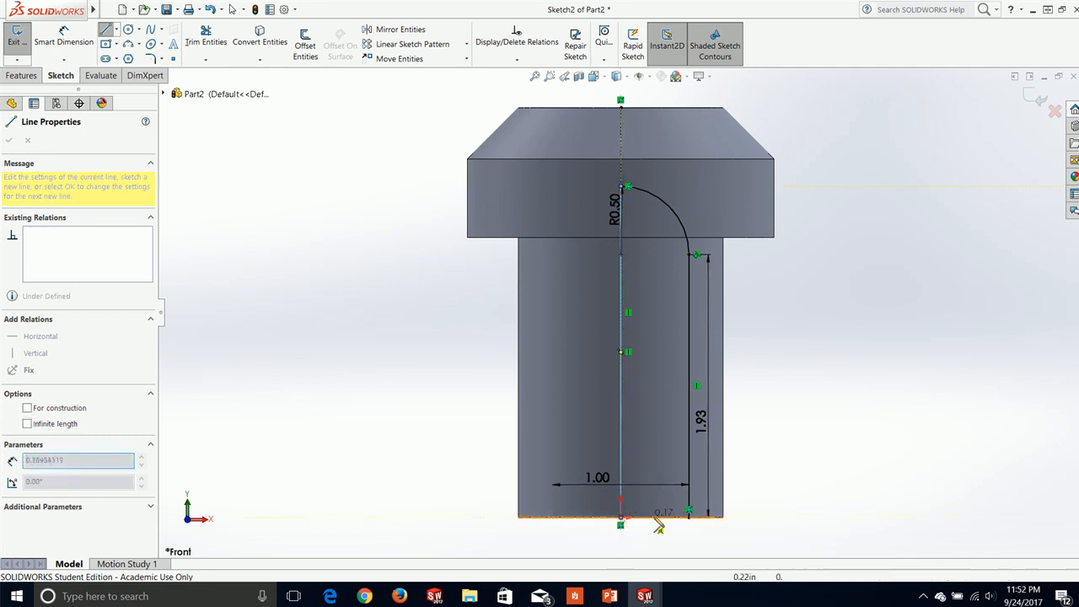
pyautogui.click(690, 519)
pyautogui.press('XF86AudioMute')
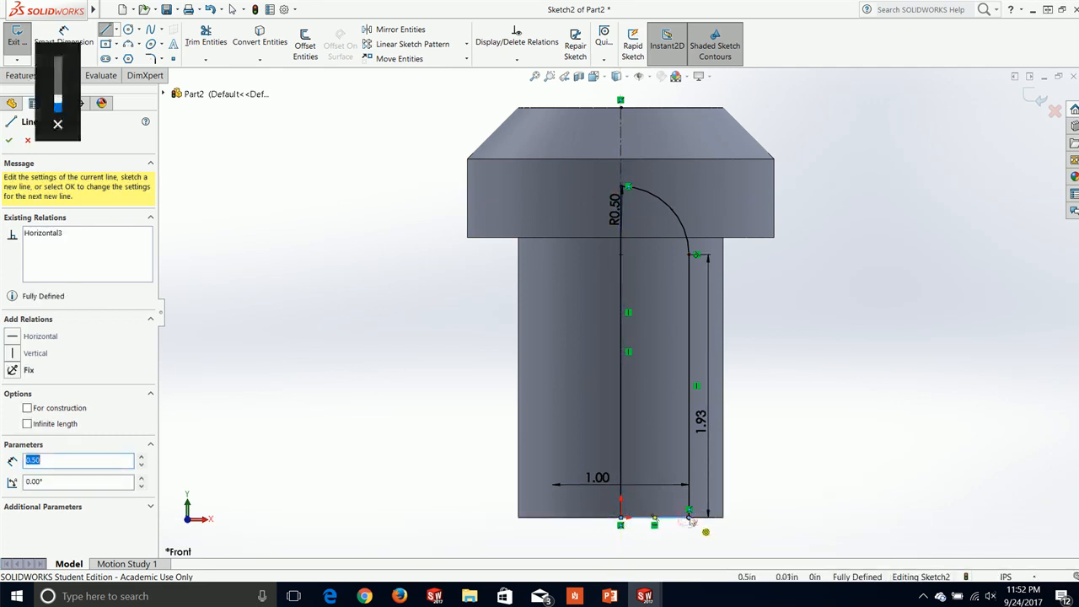
pyautogui.press('Escape')
pyautogui.press('Escape')
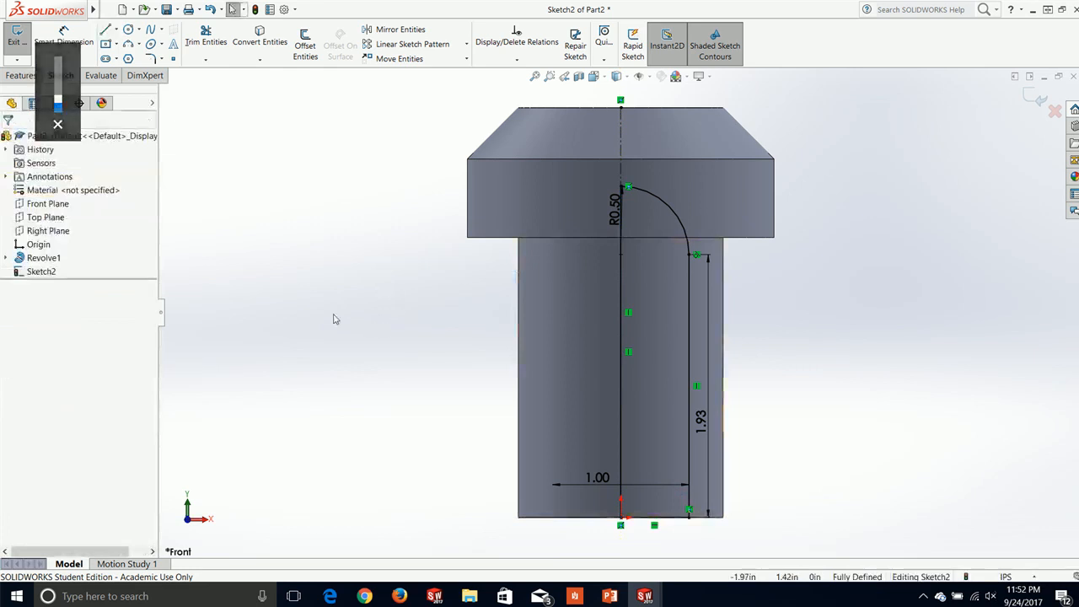
pyautogui.press('XF86AudioMute')
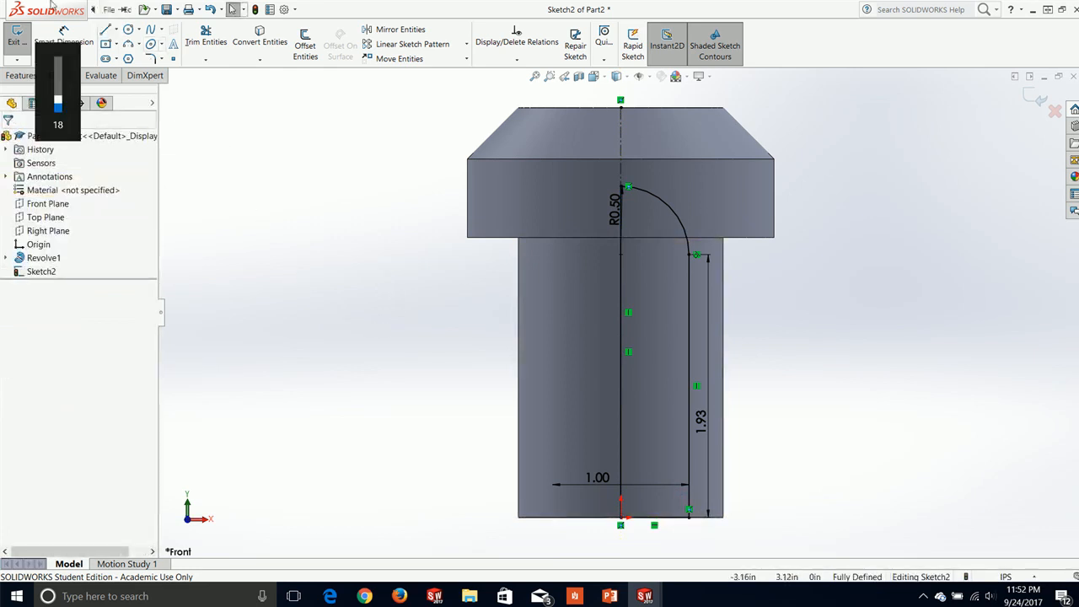
# Step: Revolve the closed profile 360 degrees about the centerline as a boss merged with the part
pyautogui.click(37, 75)
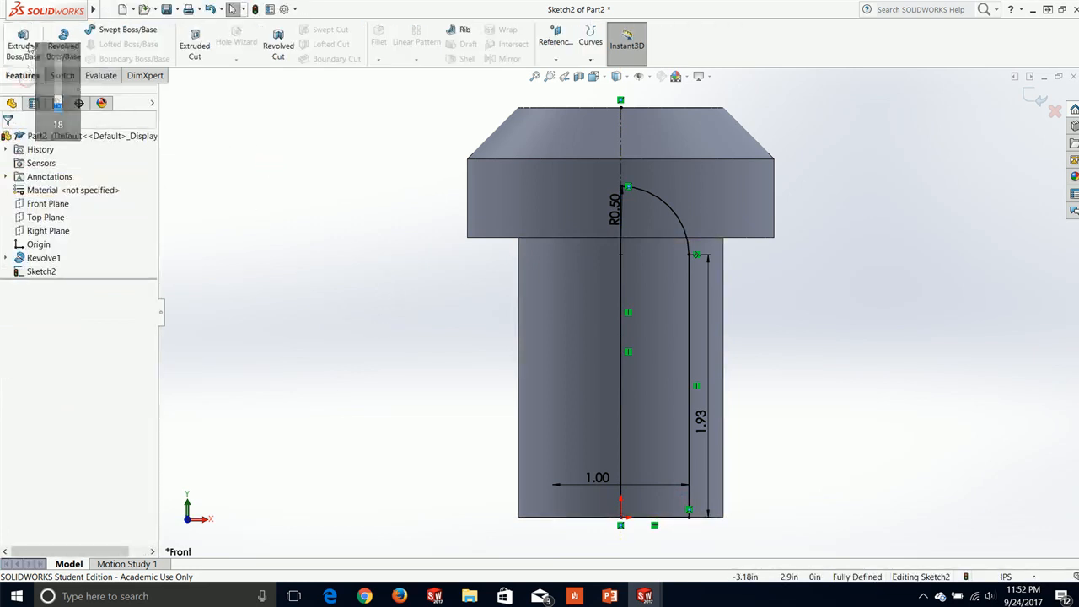
pyautogui.click(64, 46)
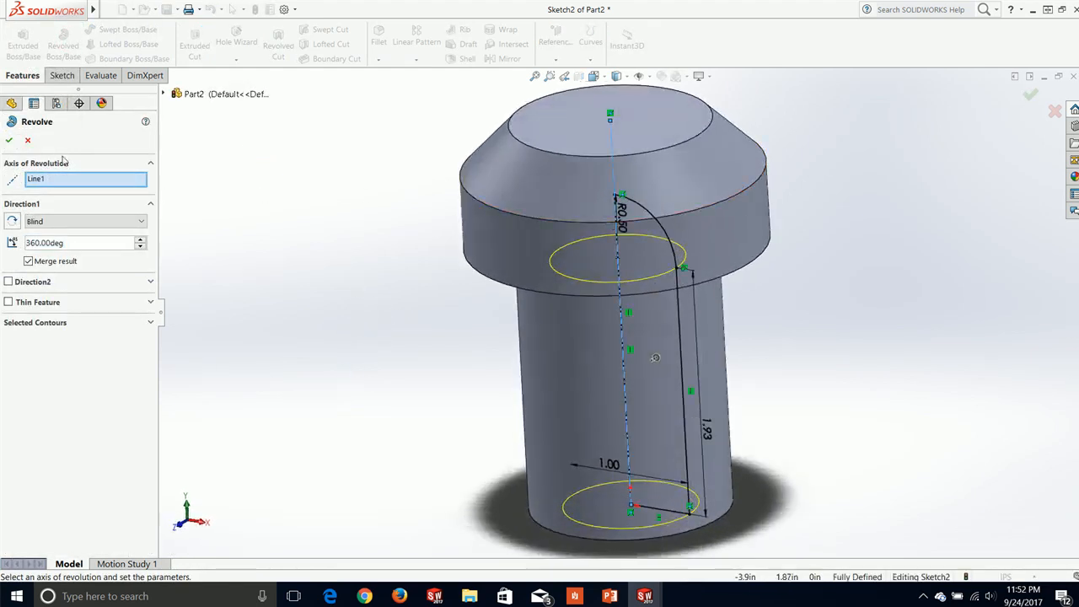
pyautogui.click(11, 142)
pyautogui.moveTo(369, 366); pyautogui.dragTo(393, 244, button='middle')
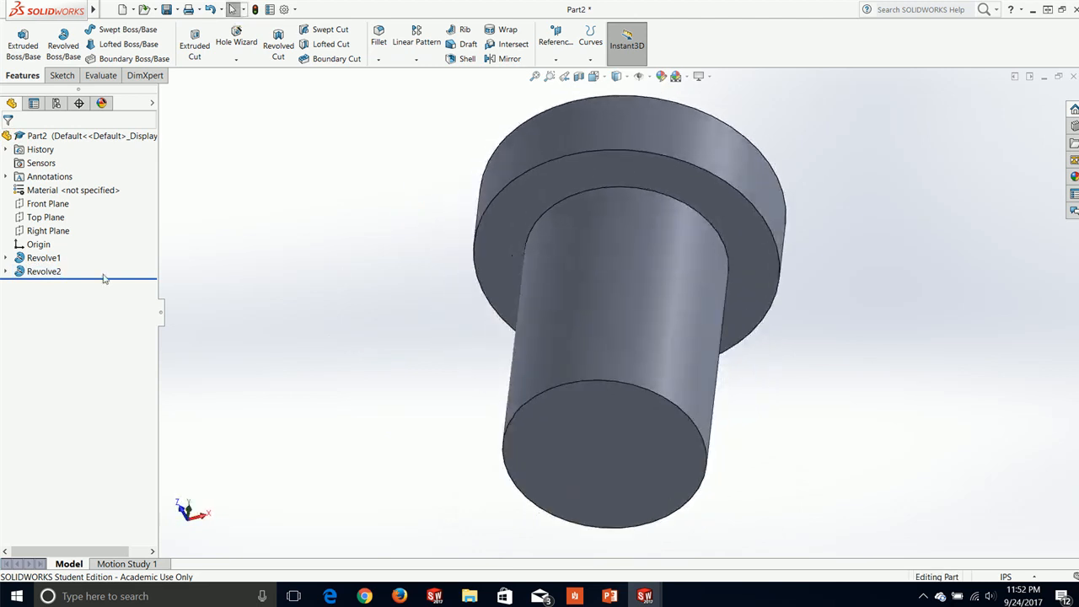
# Step: Edit the new revolved boss and try to reselect the centerline as its axis of revolution
pyautogui.rightClick(44, 272)
pyautogui.click(54, 243)
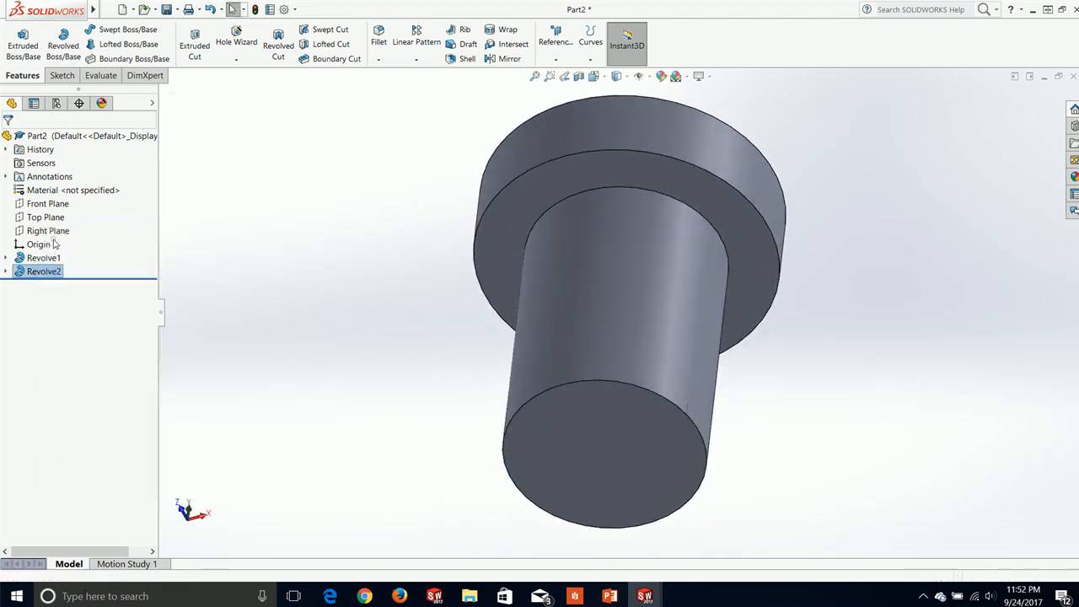
pyautogui.click(38, 184)
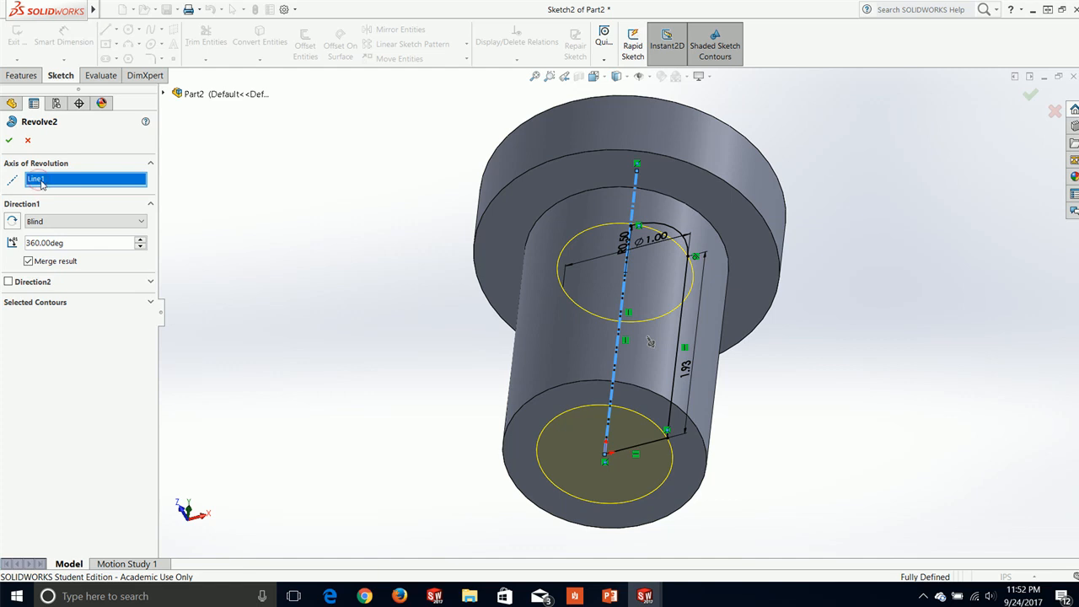
pyautogui.rightClick(40, 184)
pyautogui.click(83, 188)
pyautogui.moveTo(396, 253); pyautogui.dragTo(621, 155, button='middle')
pyautogui.click(656, 137)
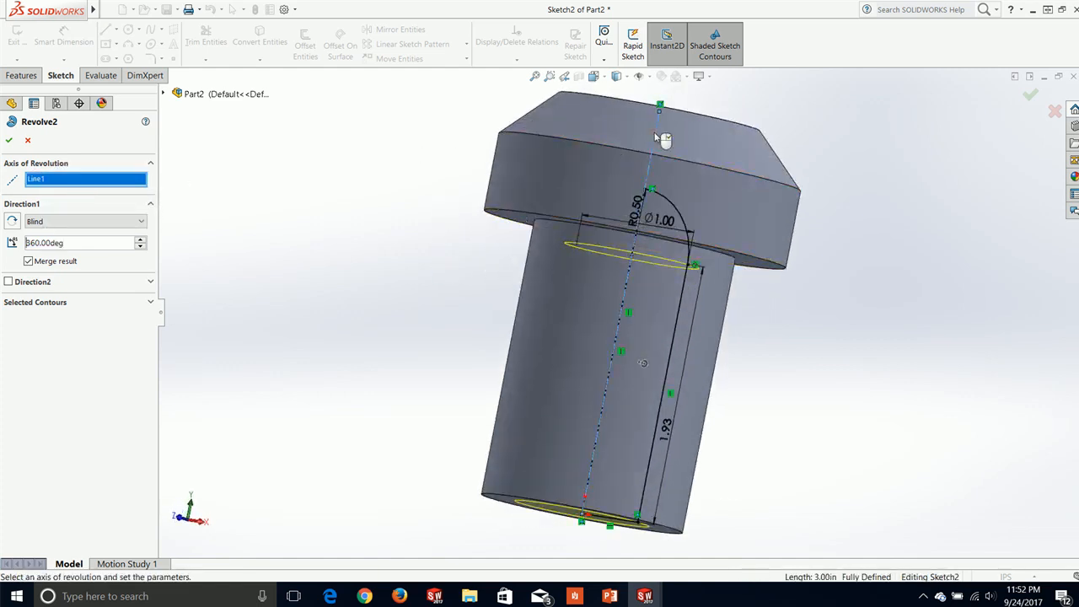
pyautogui.click(10, 140)
pyautogui.moveTo(506, 396); pyautogui.dragTo(522, 343, button='middle')
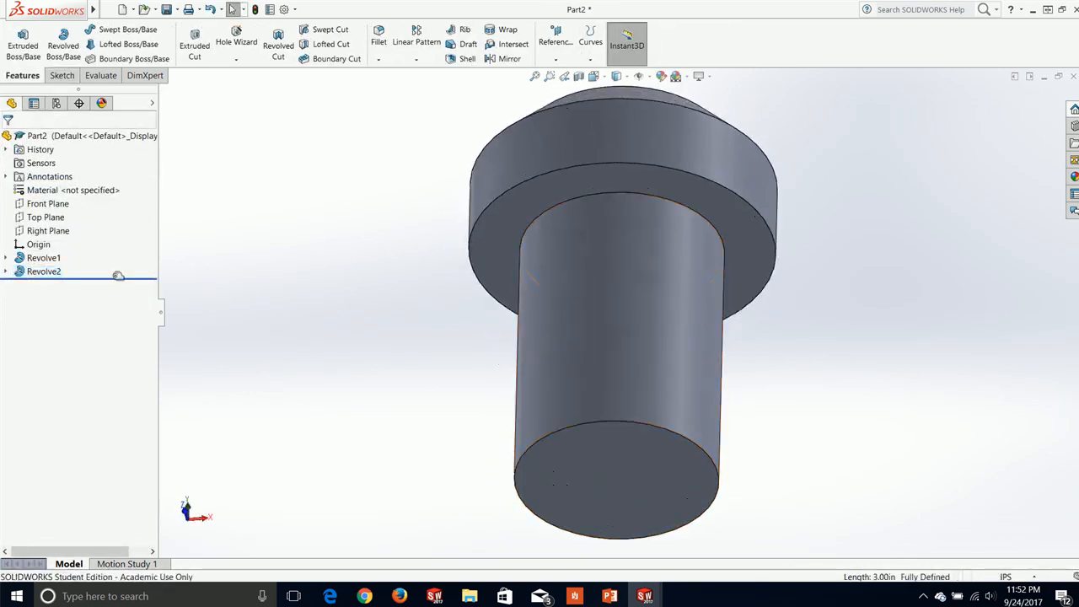
# Step: Open the second revolve's sketch facing its plane and examine whether the profile is closed at the base line and the arc's upper end
pyautogui.click(47, 271)
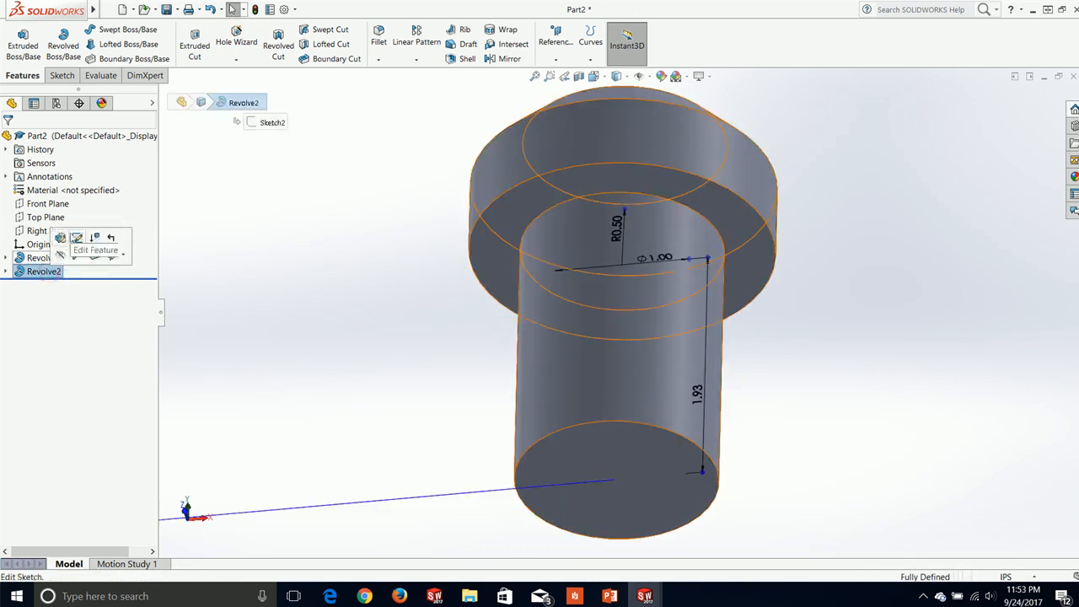
pyautogui.click(80, 238)
pyautogui.moveTo(379, 225)
pyautogui.mouseDown(button='middle')
pyautogui.moveTo(385, 354)
pyautogui.moveTo(398, 344)
pyautogui.mouseUp(button='middle')
pyautogui.press('space')
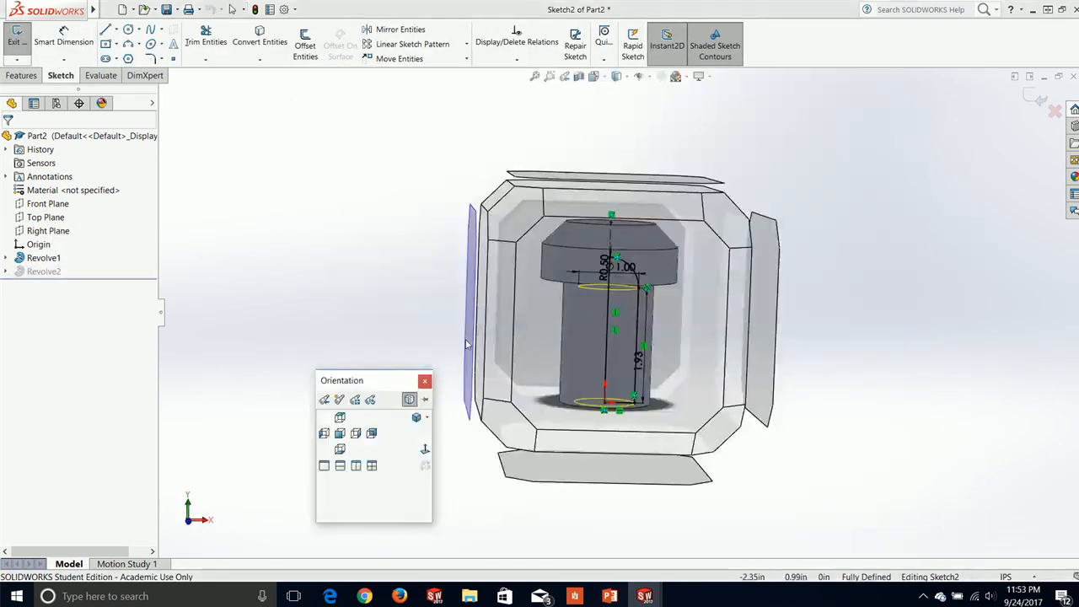
pyautogui.click(424, 450)
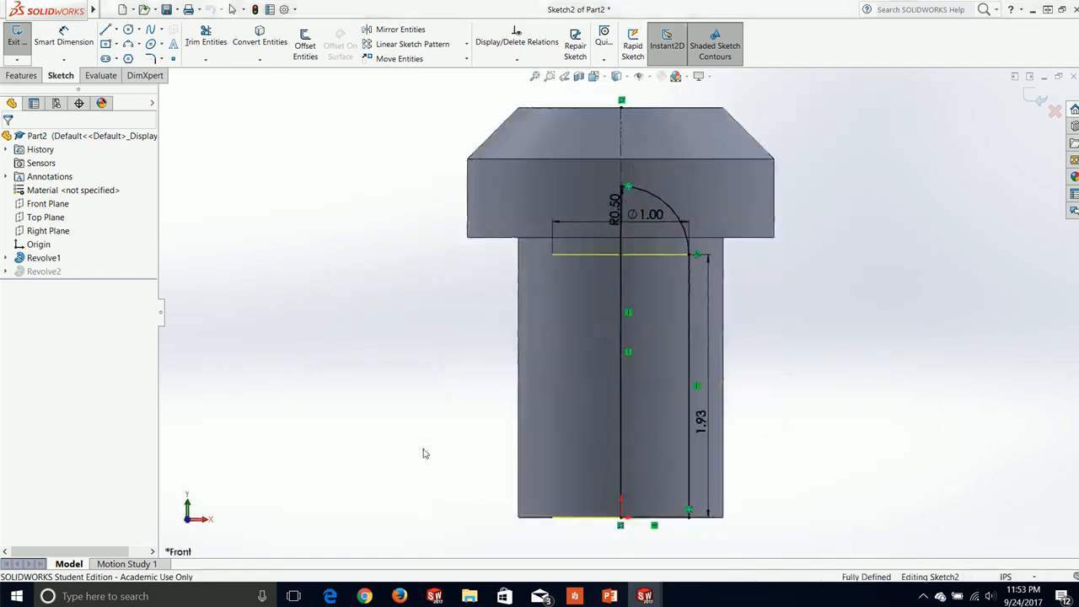
pyautogui.click(654, 517)
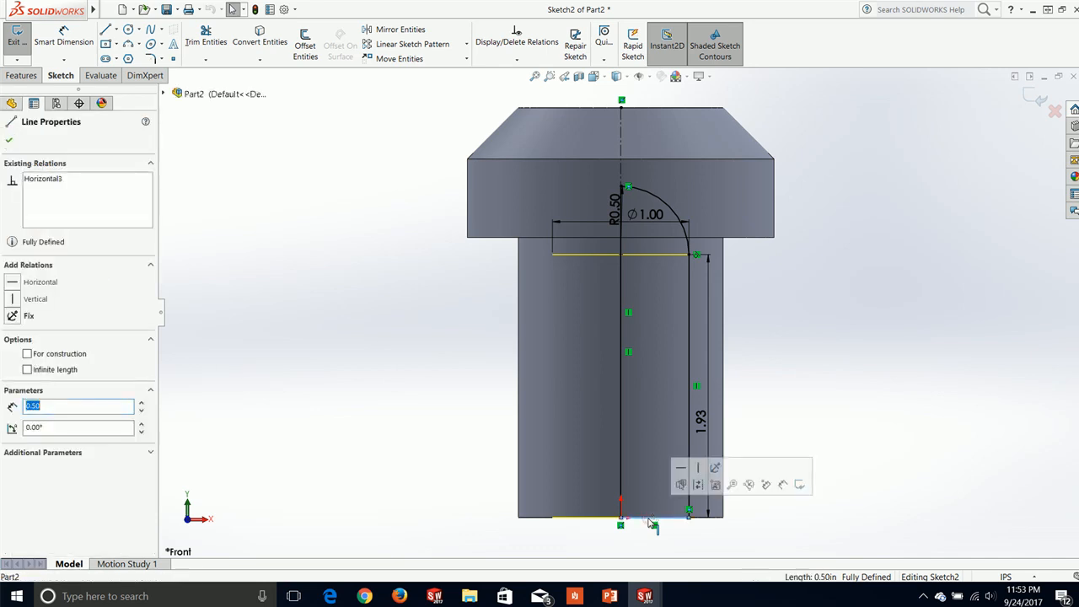
pyautogui.click(855, 289)
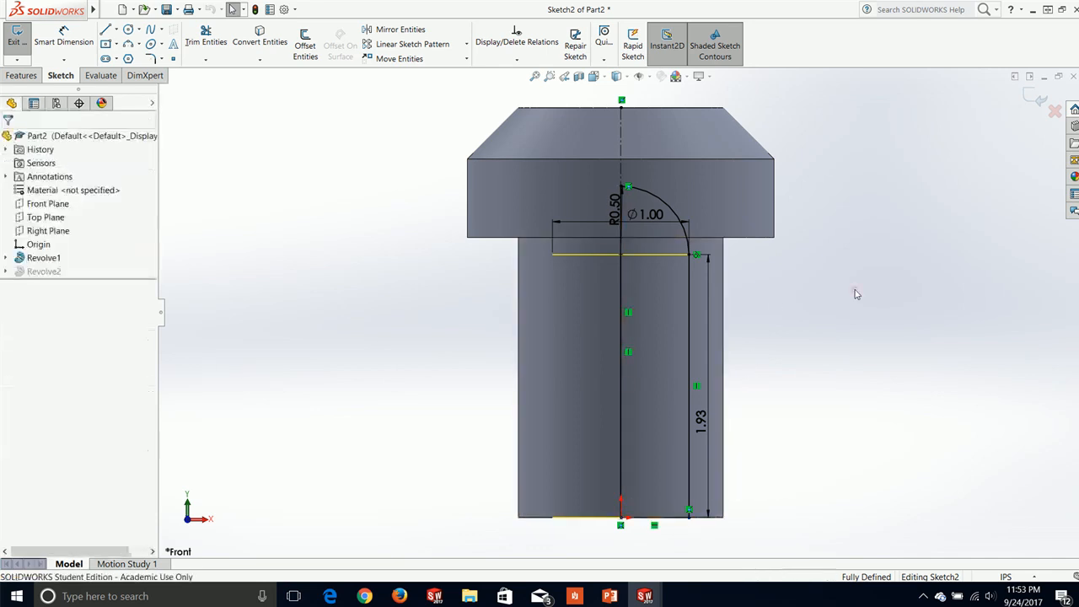
pyautogui.scroll(-6, 625, 187)
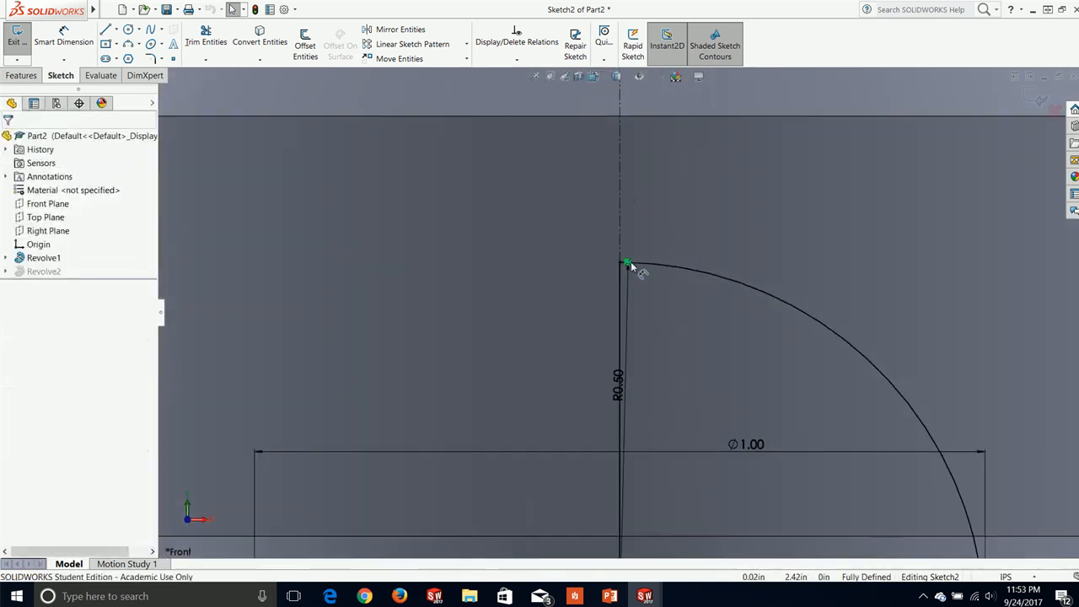
pyautogui.scroll(6, 622, 268)
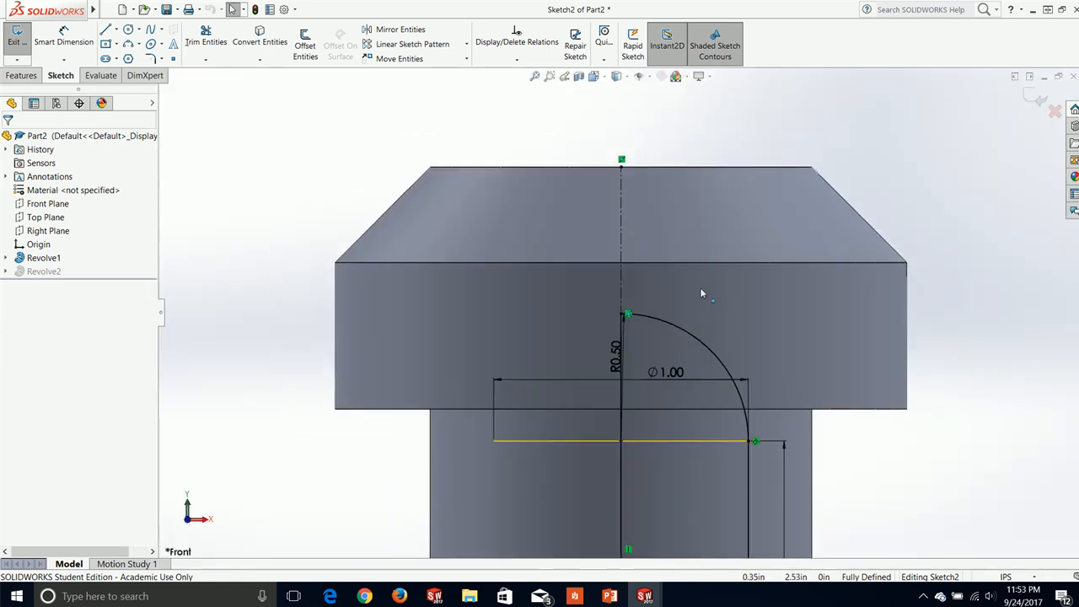
pyautogui.scroll(-3, 636, 531)
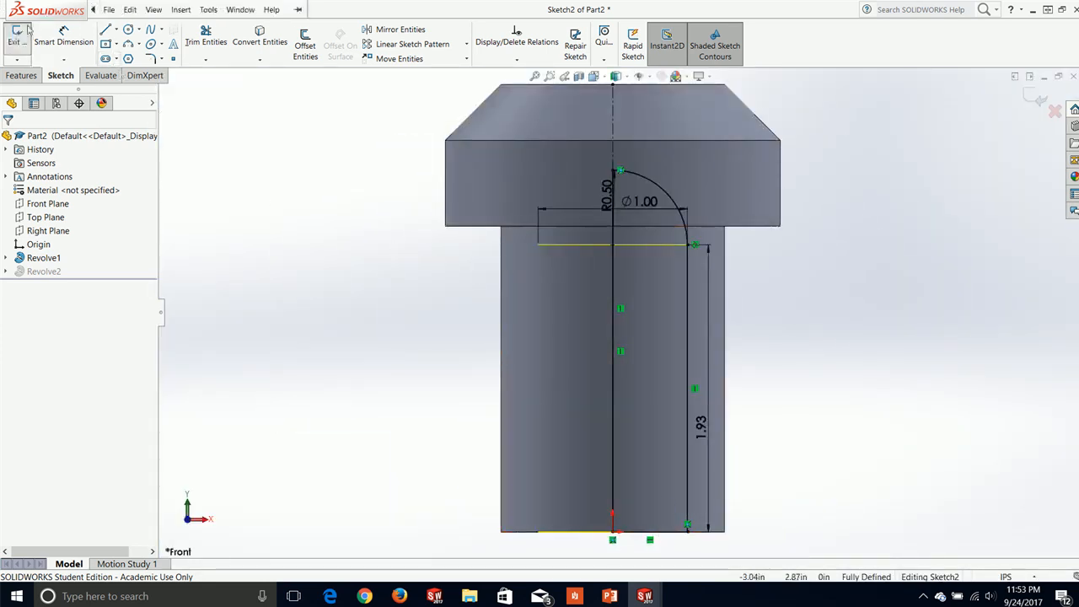
pyautogui.click(105, 29)
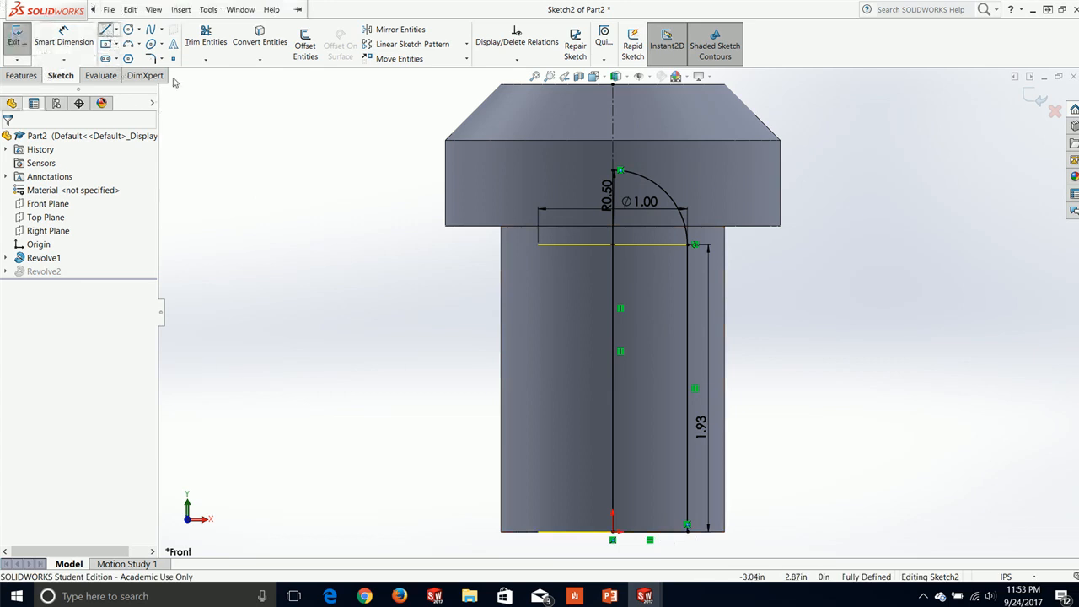
pyautogui.scroll(-3, 669, 536)
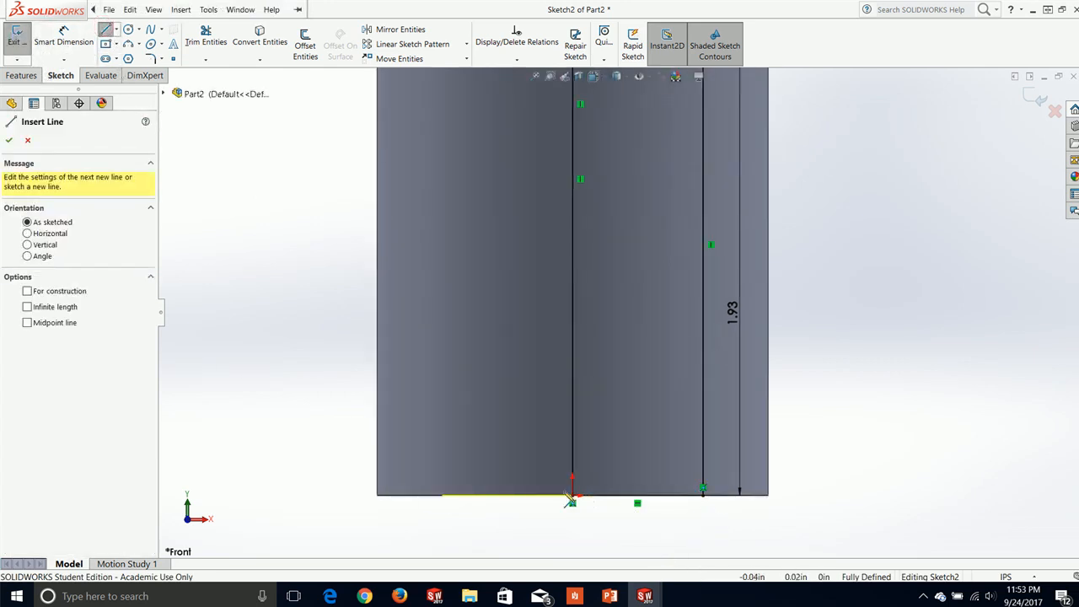
pyautogui.click(27, 140)
# Step: Exit the inner profile's sketch to return to the part features
pyautogui.click(21, 75)
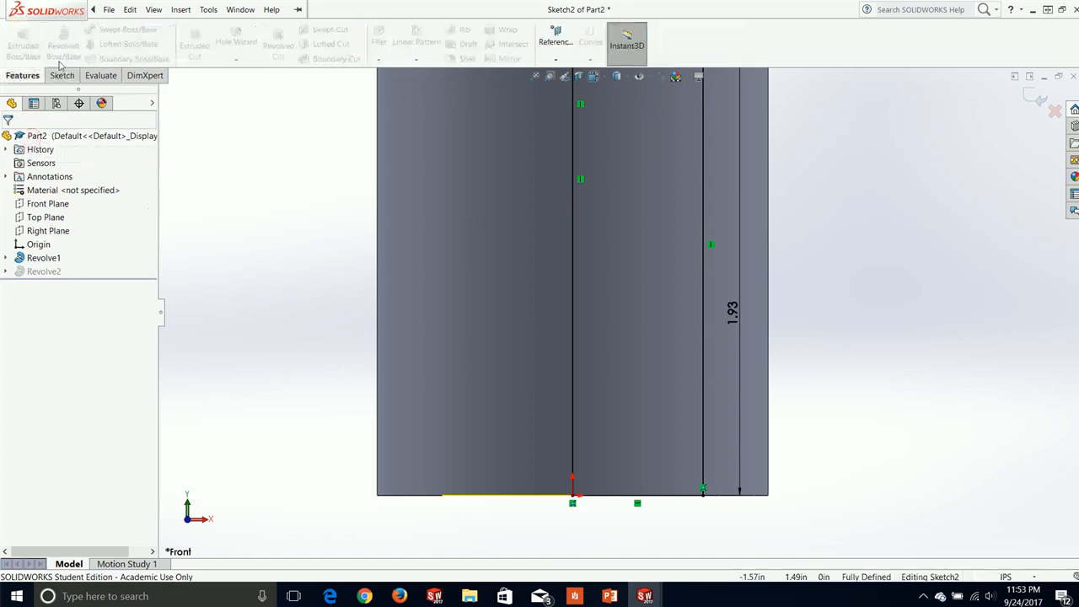
pyautogui.click(226, 128)
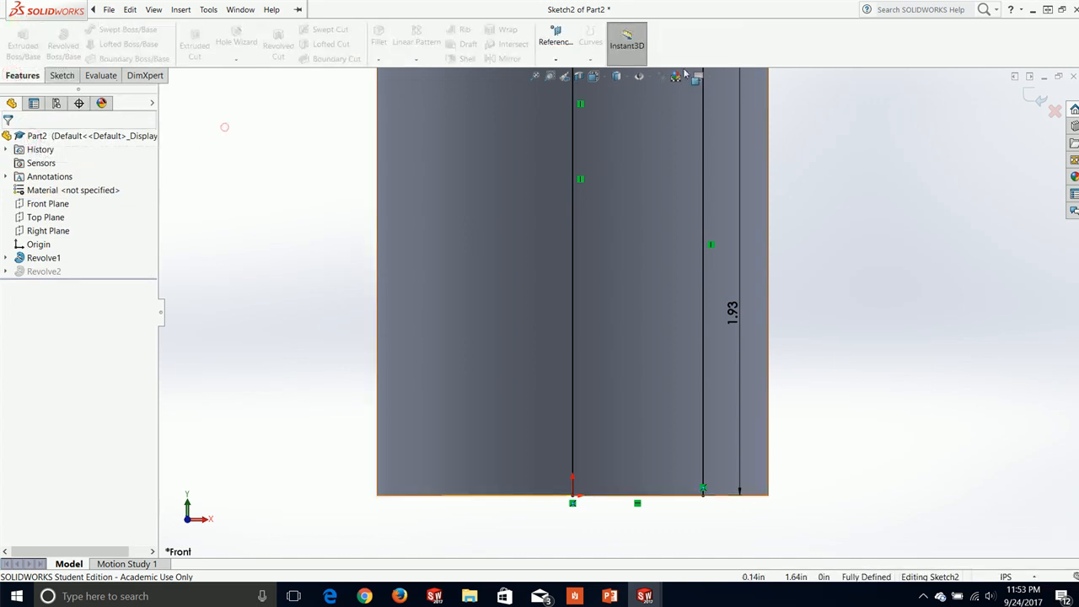
pyautogui.click(1032, 97)
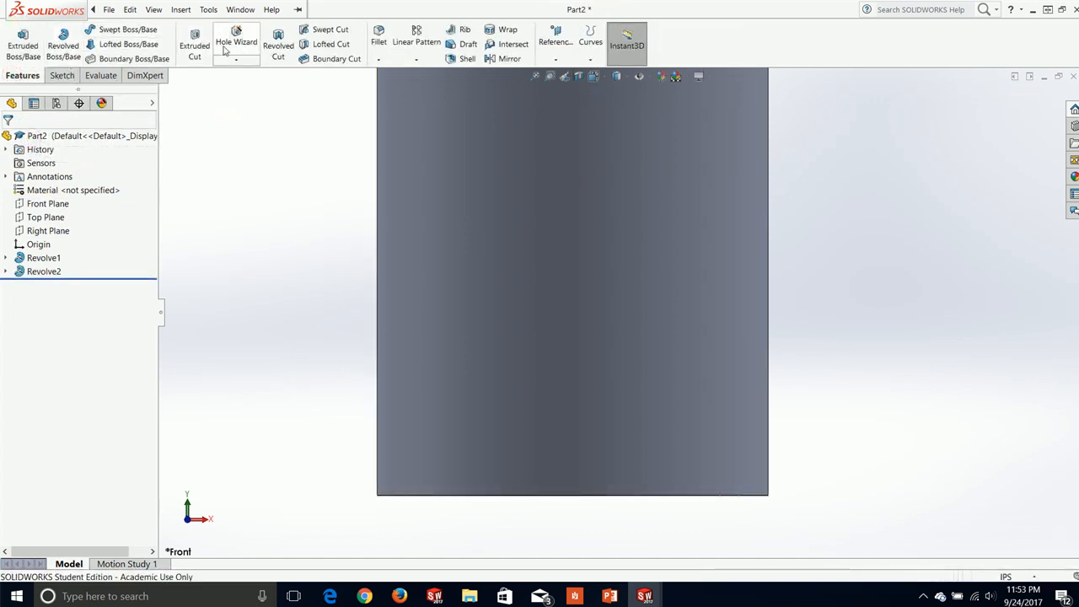
pyautogui.click(195, 46)
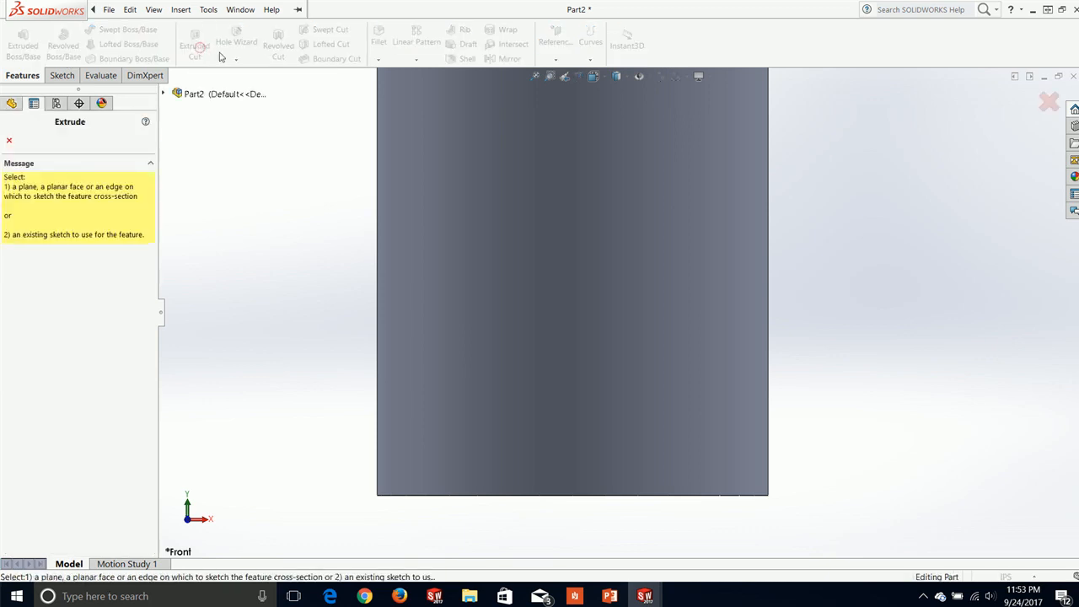
pyautogui.click(9, 140)
pyautogui.click(278, 44)
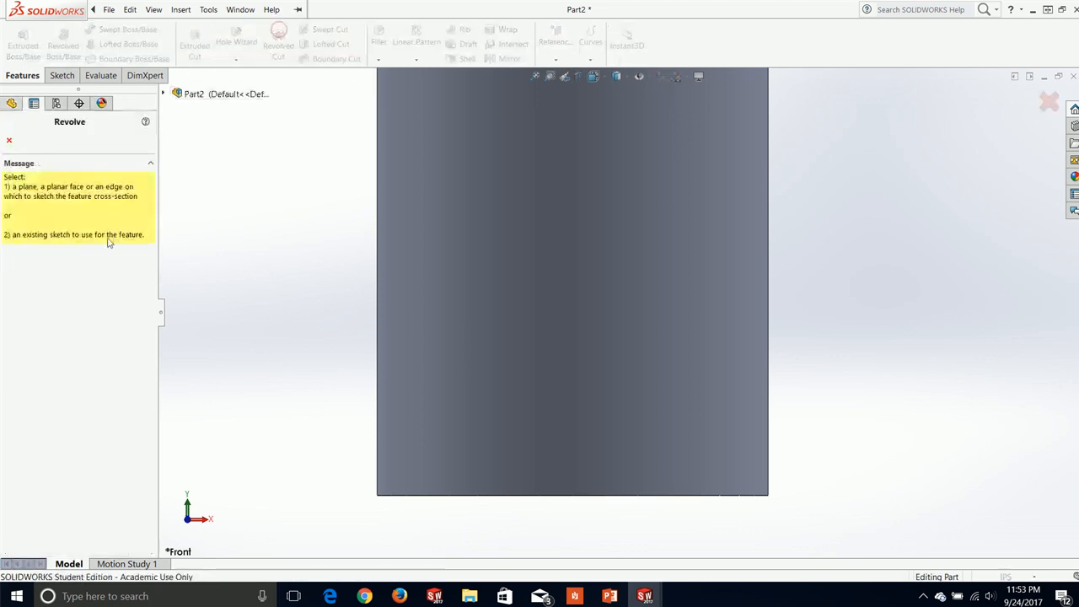
pyautogui.click(10, 140)
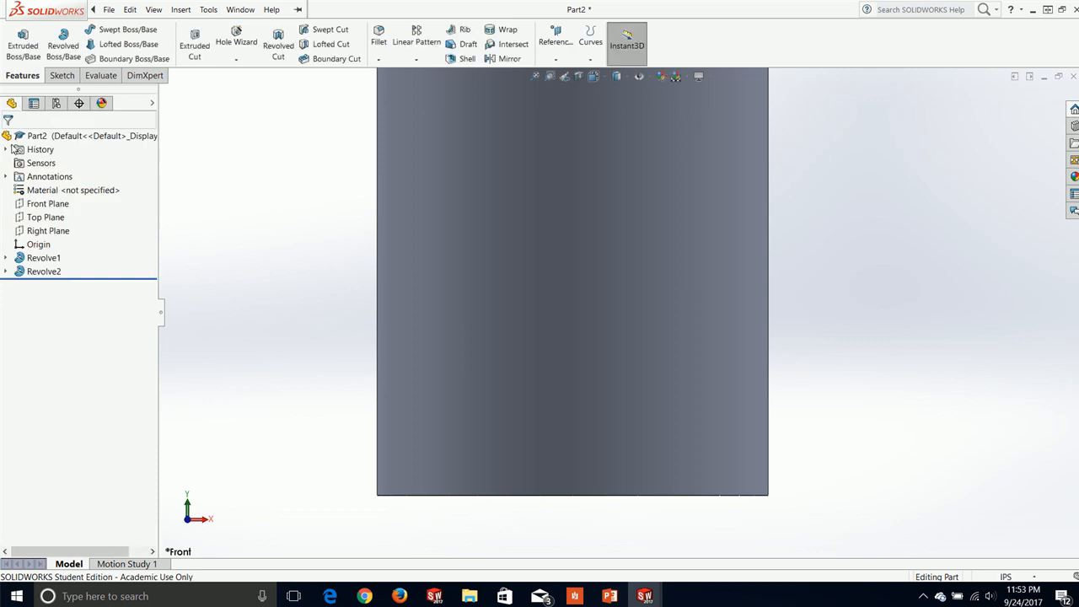
# Step: Delete the second revolved boss from the part while keeping its profile sketch
pyautogui.click(51, 272)
pyautogui.rightClick(24, 280)
pyautogui.click(60, 344)
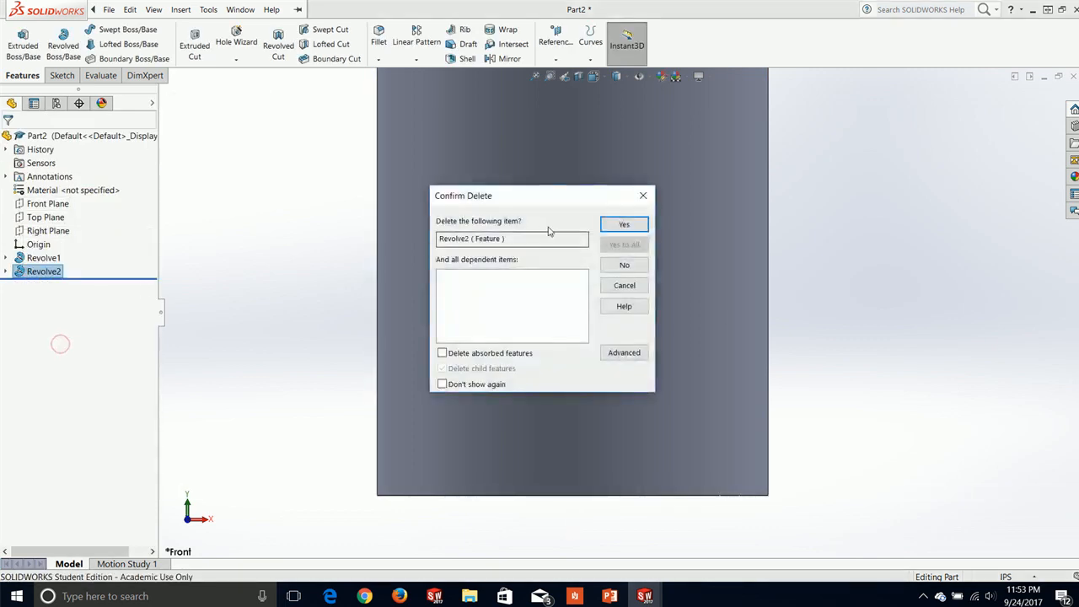
pyautogui.click(624, 224)
# Step: Cut the round-ended inner cavity with a Revolved Cut of the profile sketch, 360 degrees about its centerline
pyautogui.click(50, 269)
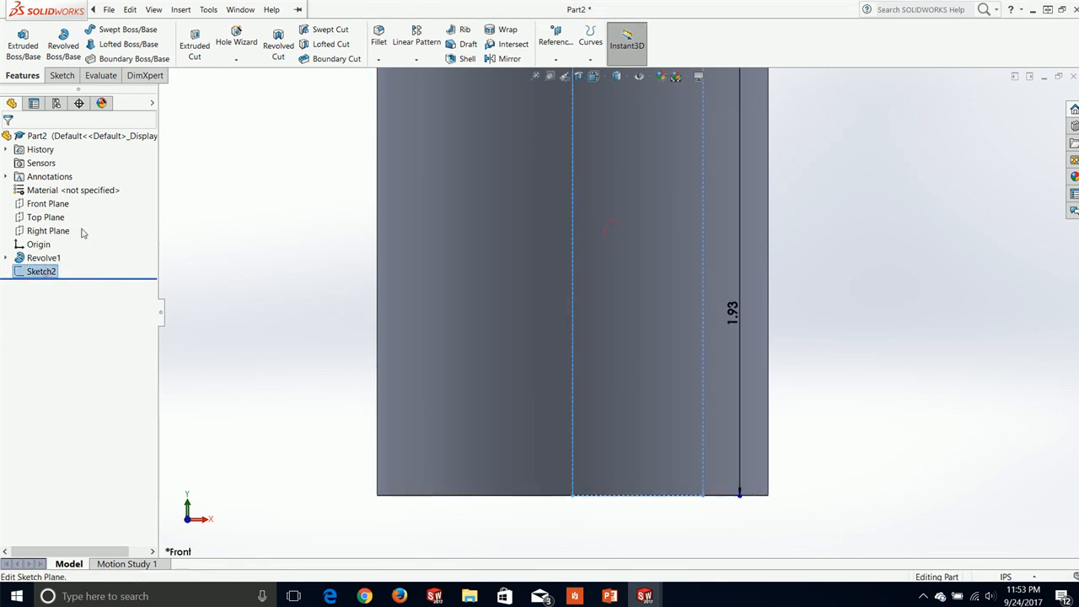
pyautogui.click(278, 44)
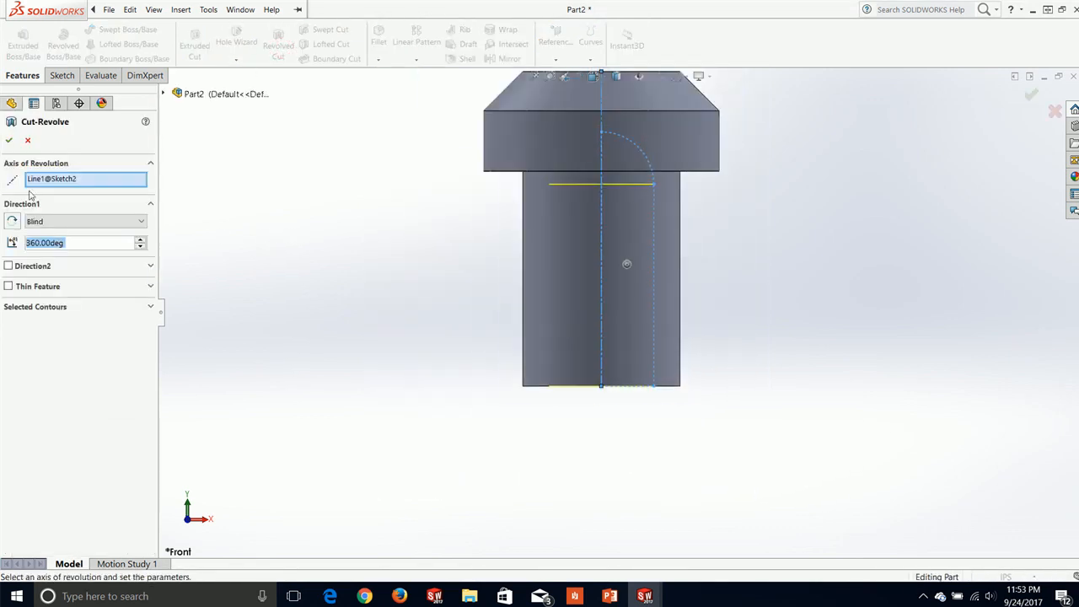
pyautogui.click(9, 141)
pyautogui.moveTo(374, 368); pyautogui.dragTo(497, 438, button='middle')
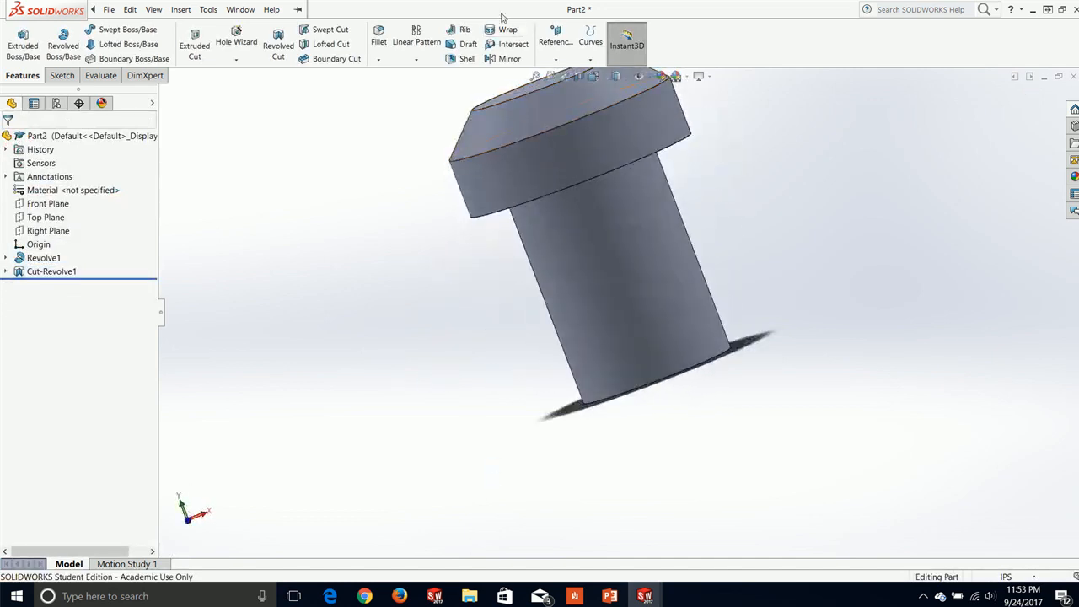
pyautogui.moveTo(414, 164); pyautogui.dragTo(427, 301, button='middle')
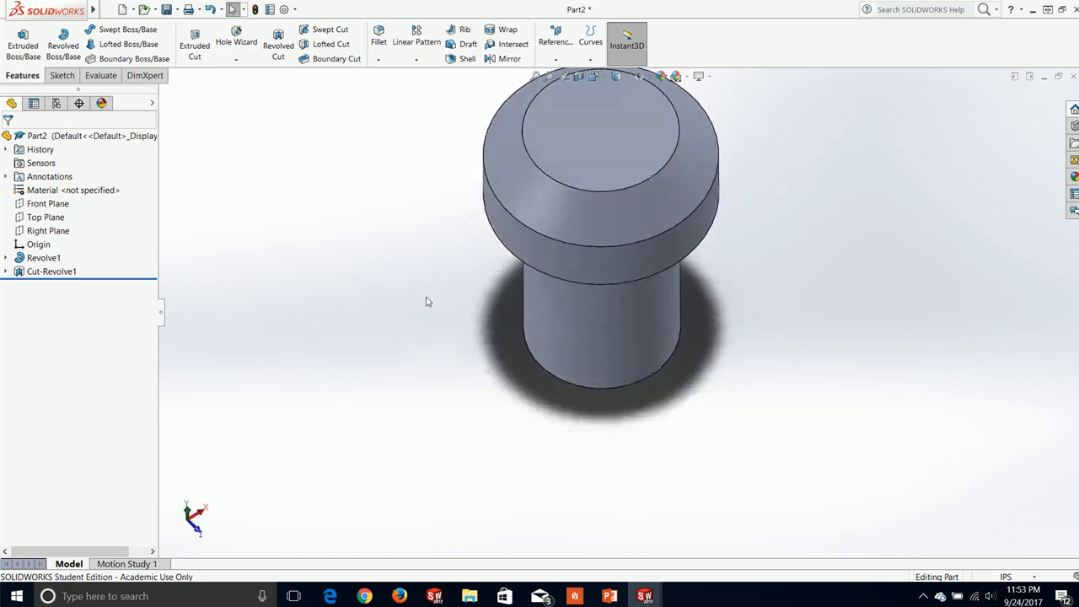
pyautogui.click(62, 76)
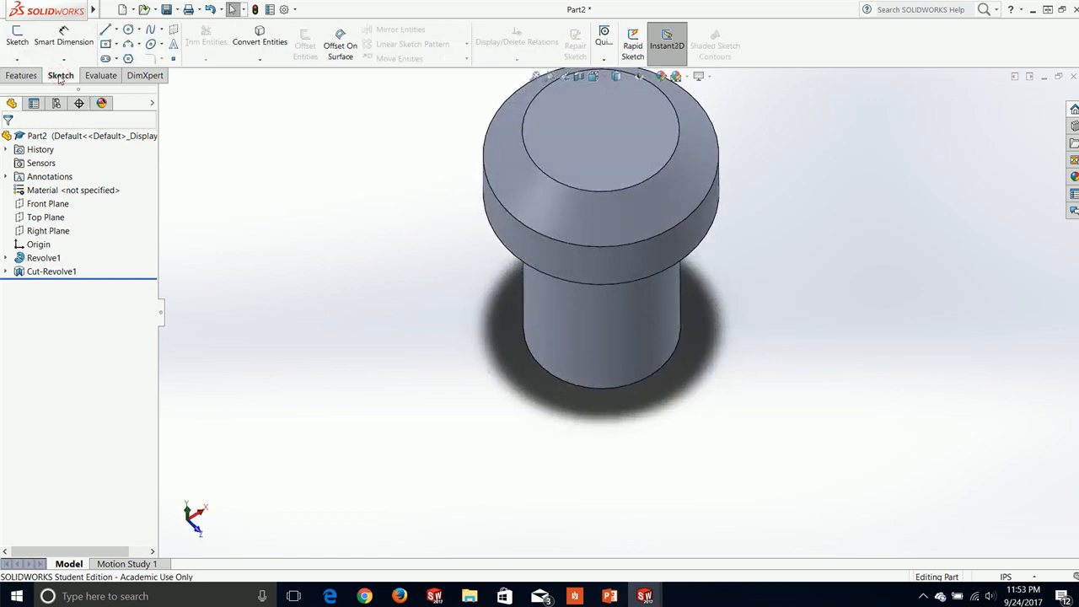
pyautogui.hotkey('alt', 'f')
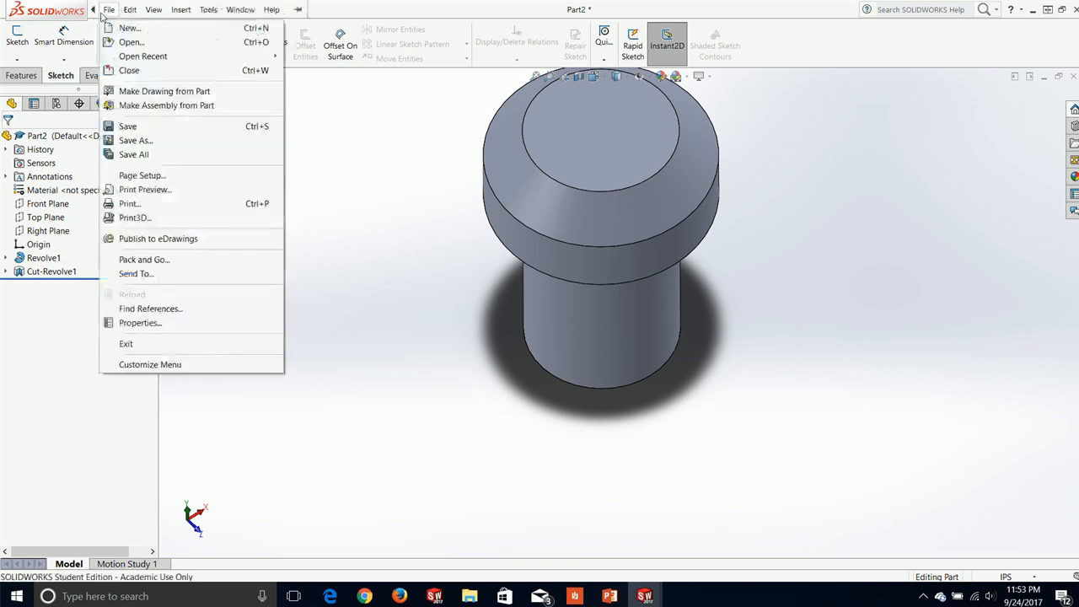
pyautogui.click(16, 77)
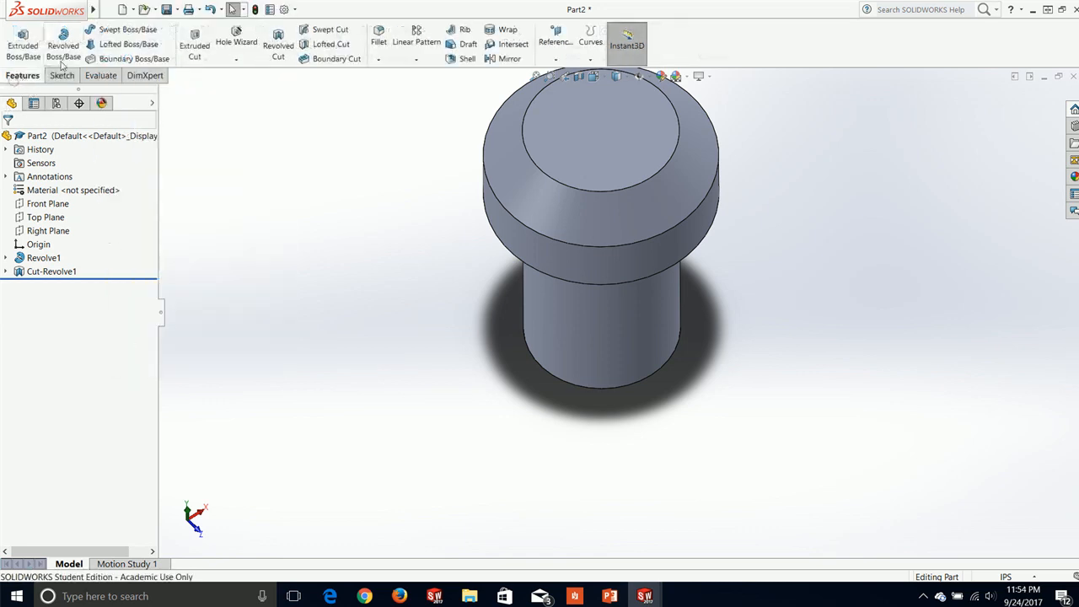
# Step: Create a reference plane tangent to the head's conical chamfer face and perpendicular to the Right Plane
pyautogui.click(568, 54)
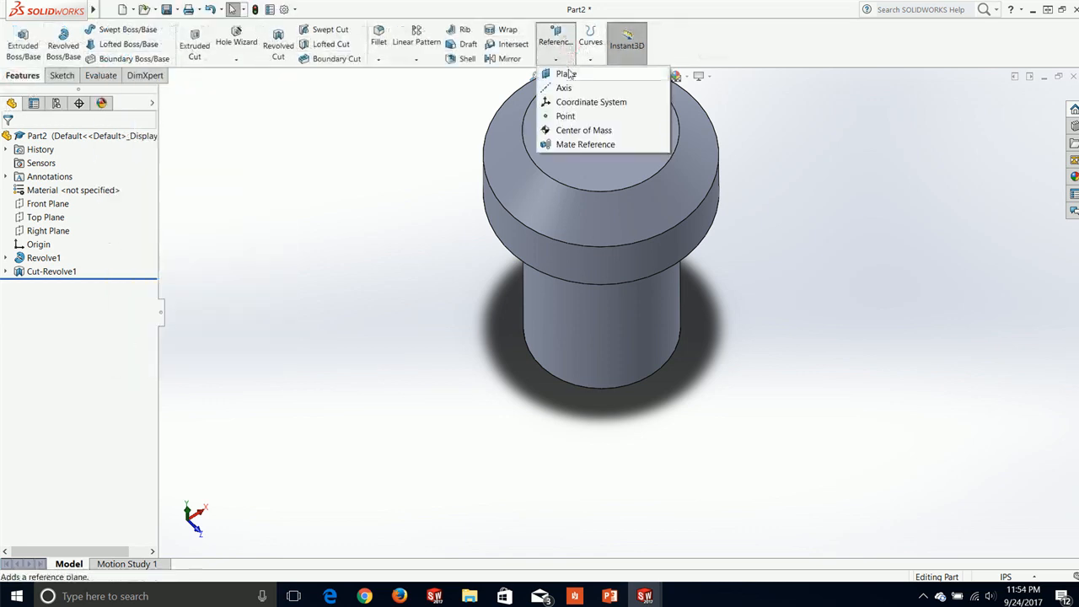
pyautogui.click(565, 75)
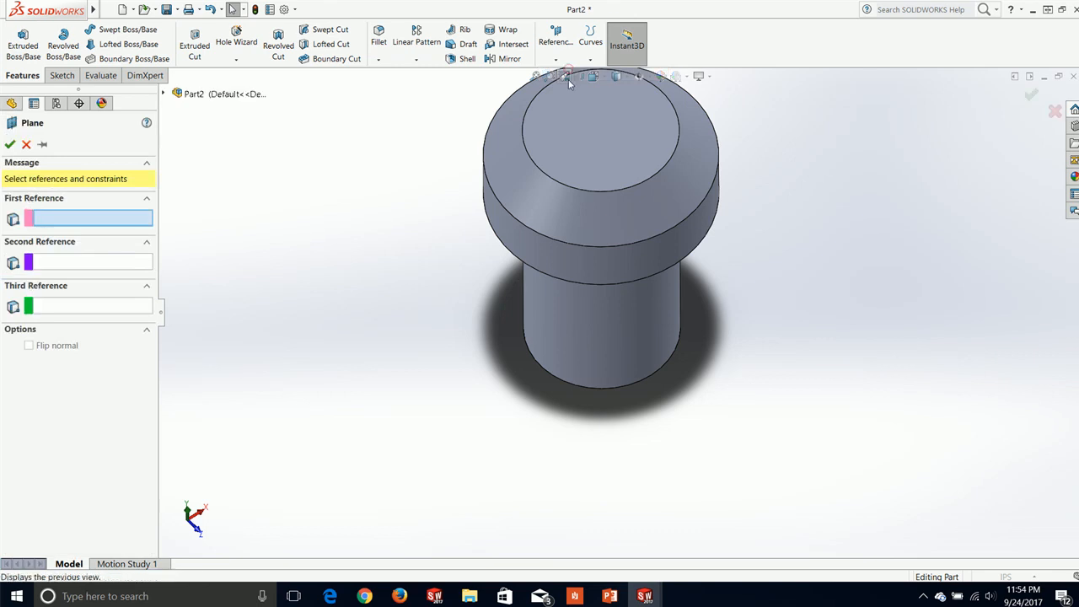
pyautogui.click(548, 212)
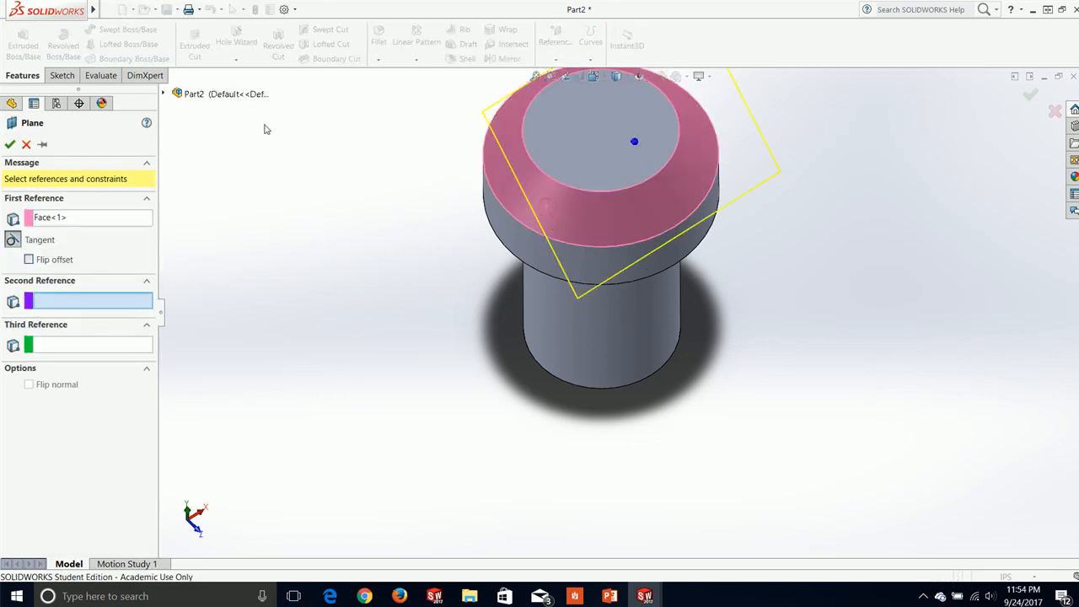
pyautogui.click(165, 94)
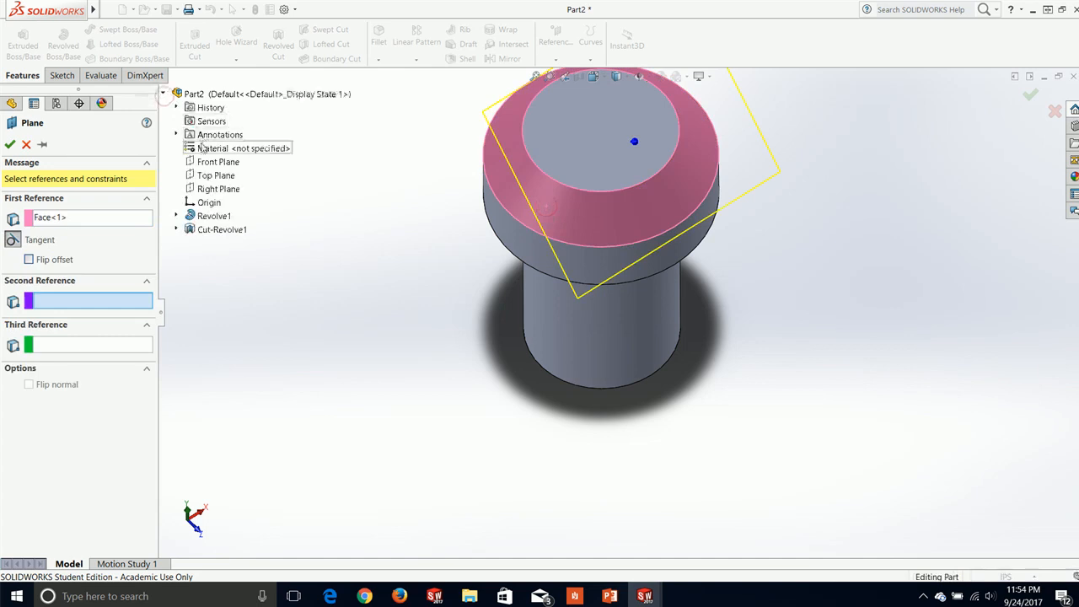
pyautogui.moveTo(466, 288); pyautogui.dragTo(326, 188, button='middle')
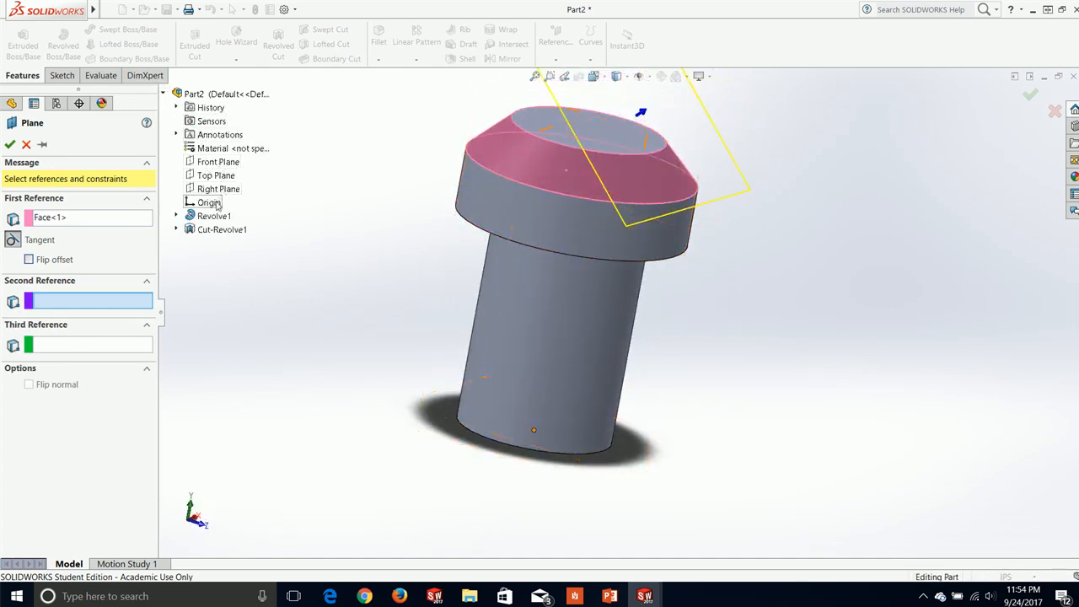
pyautogui.click(218, 188)
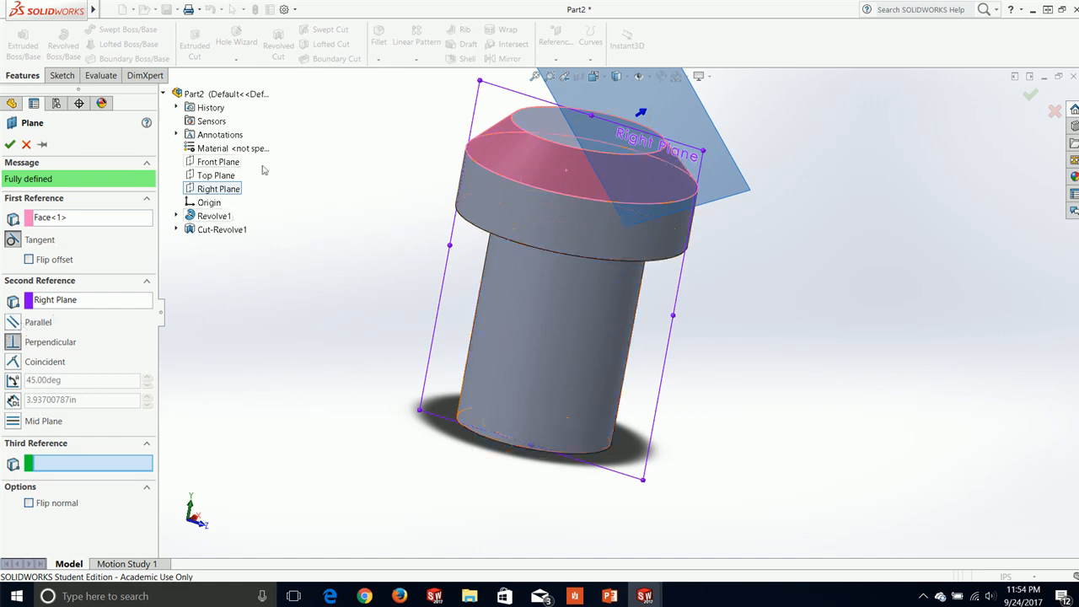
pyautogui.click(10, 145)
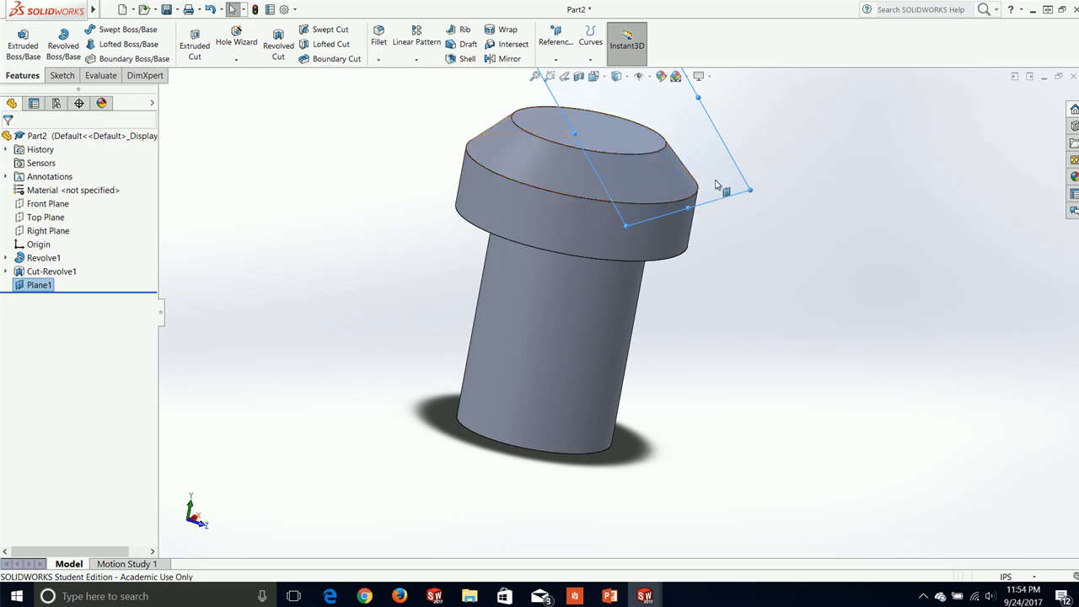
# Step: Start a sketch on the new tangent plane and orient the view normal to it
pyautogui.press('space')
pyautogui.click(593, 396)
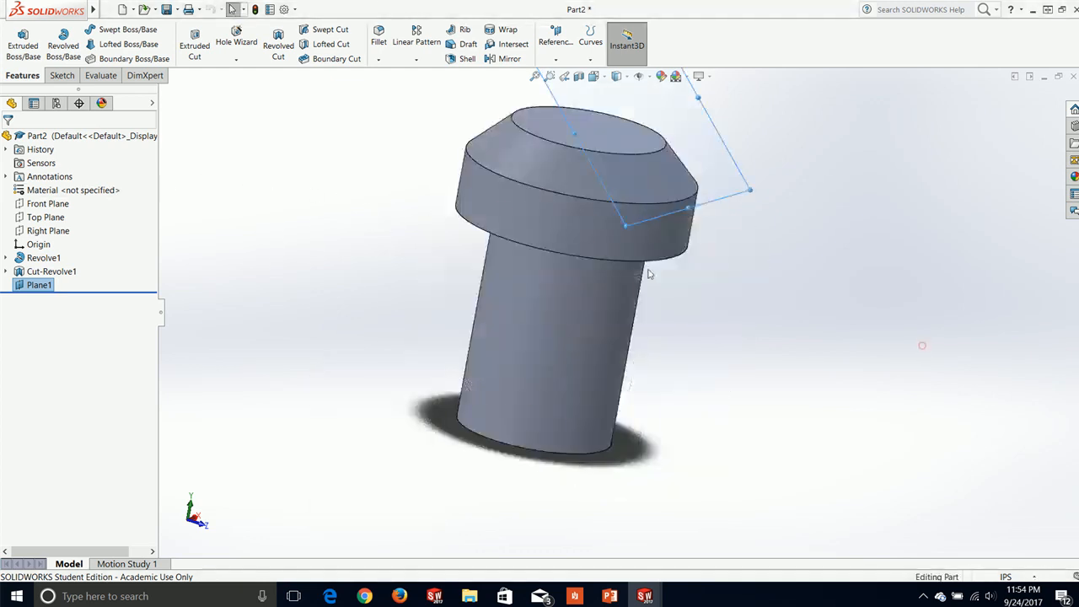
pyautogui.click(63, 76)
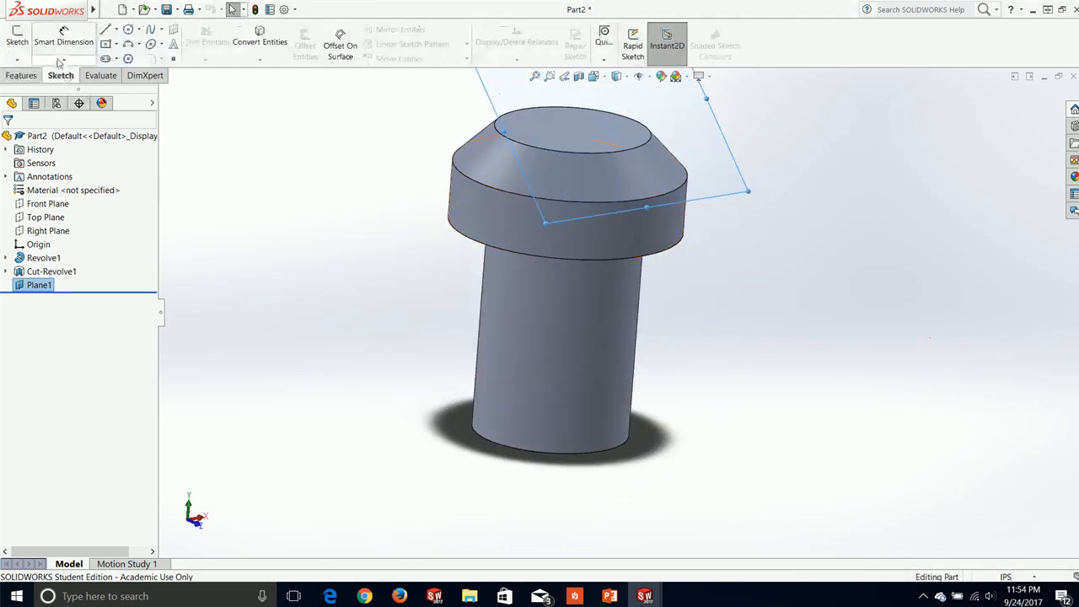
pyautogui.click(17, 41)
pyautogui.press('space')
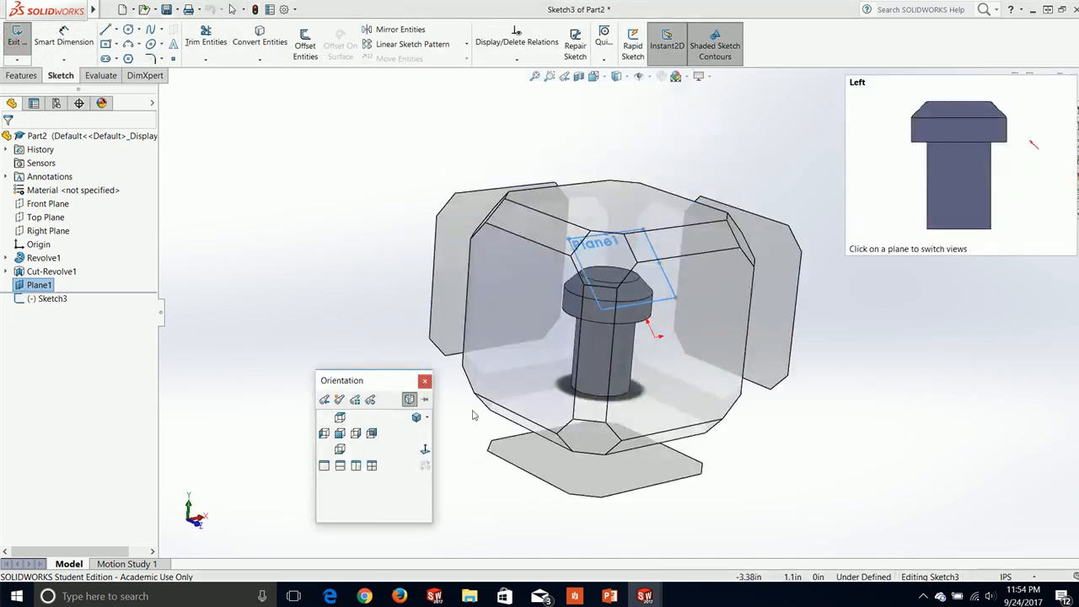
pyautogui.click(426, 452)
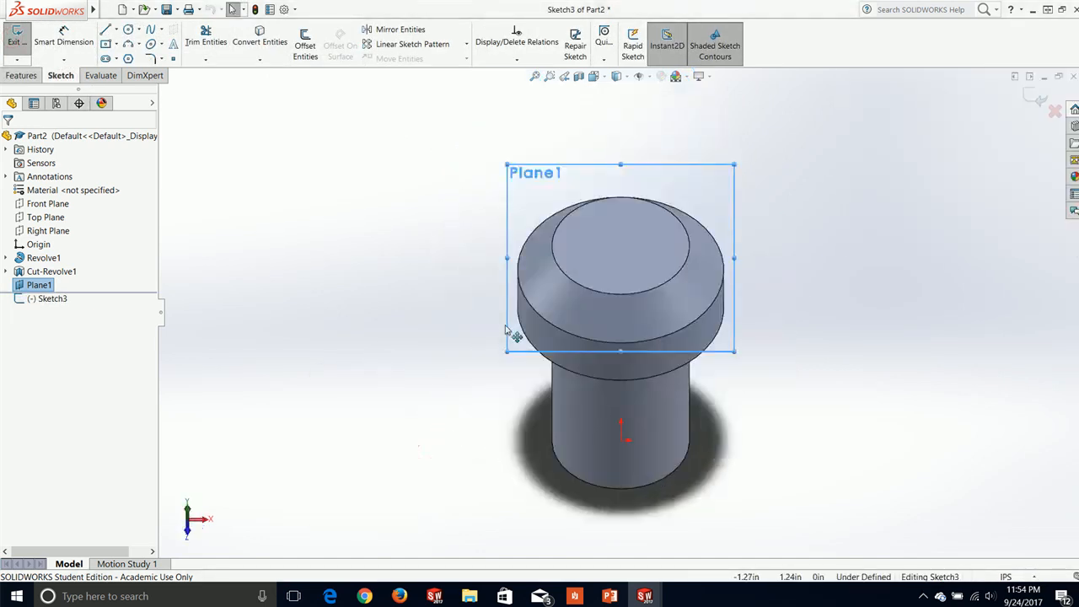
# Step: Draw a vertical centerline down the front of the conical face, from its upper edge to its lower edge
pyautogui.click(580, 320)
pyautogui.click(116, 30)
pyautogui.click(138, 55)
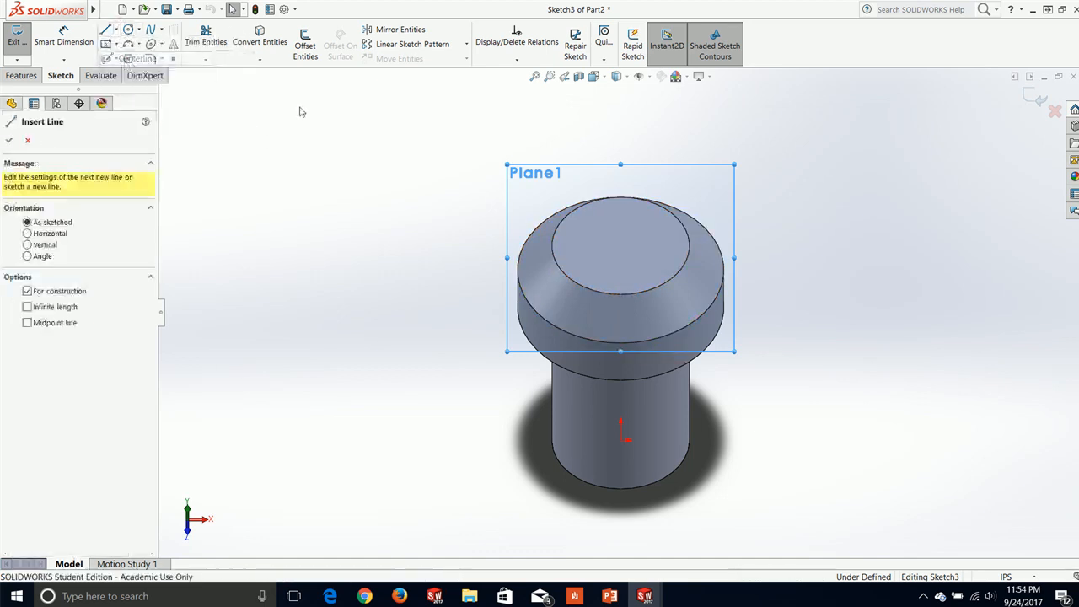
pyautogui.click(622, 295)
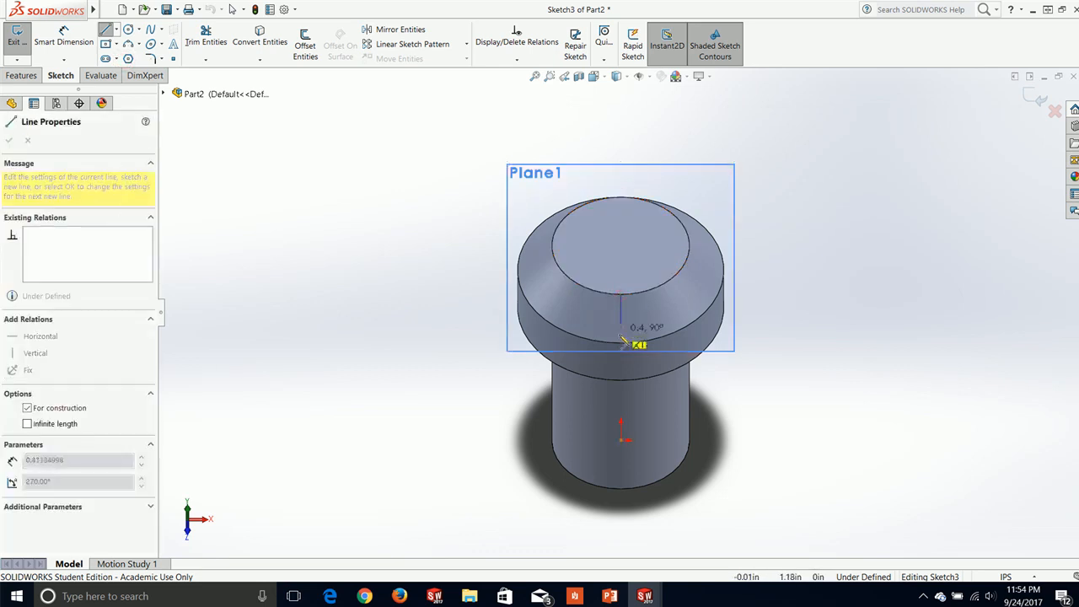
pyautogui.click(622, 340)
pyautogui.press('Escape')
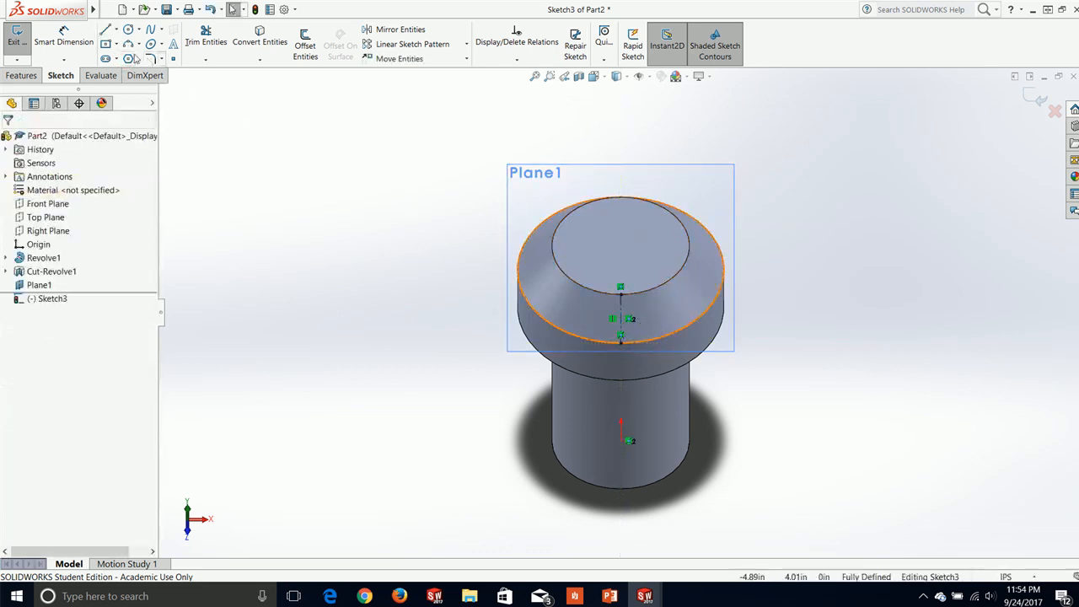
# Step: Sketch a circle about 0.08 in in diameter on the conical face beside the centerline
pyautogui.click(128, 30)
pyautogui.scroll(-5, 645, 337)
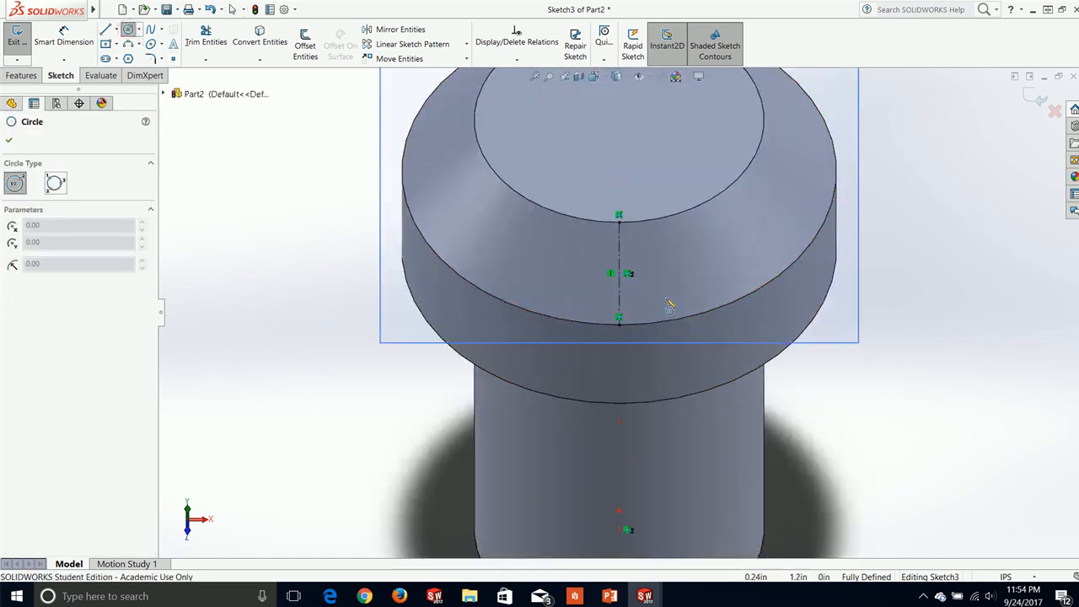
pyautogui.click(640, 244)
pyautogui.press('Escape')
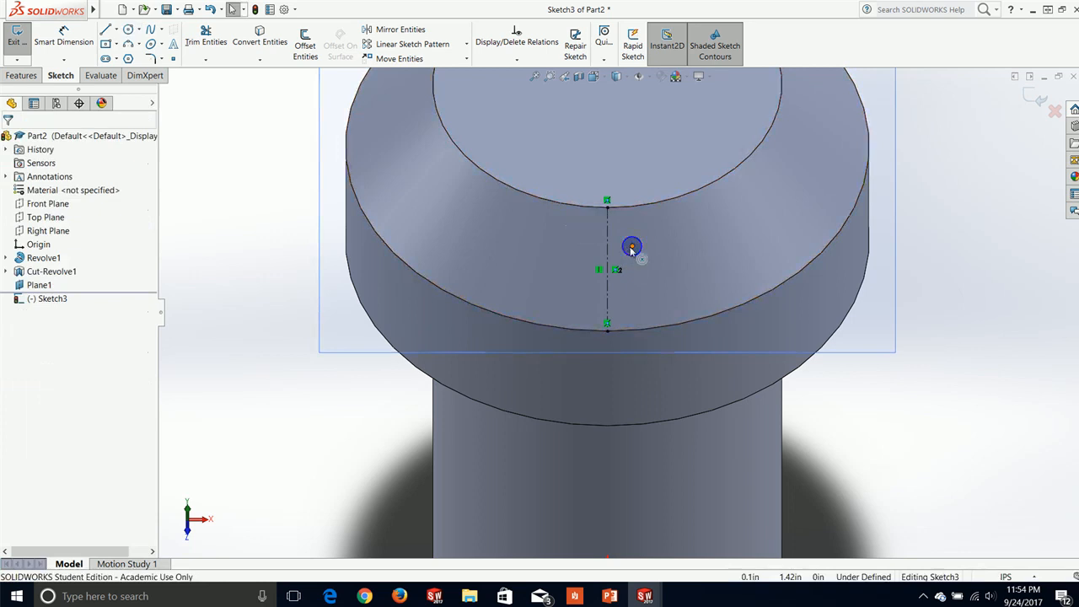
# Step: Add a Midpoint relation between the circle's center and the centerline
pyautogui.click(618, 270)
pyautogui.keyDown('ctrl'); pyautogui.click(611, 298); pyautogui.keyUp('ctrl')
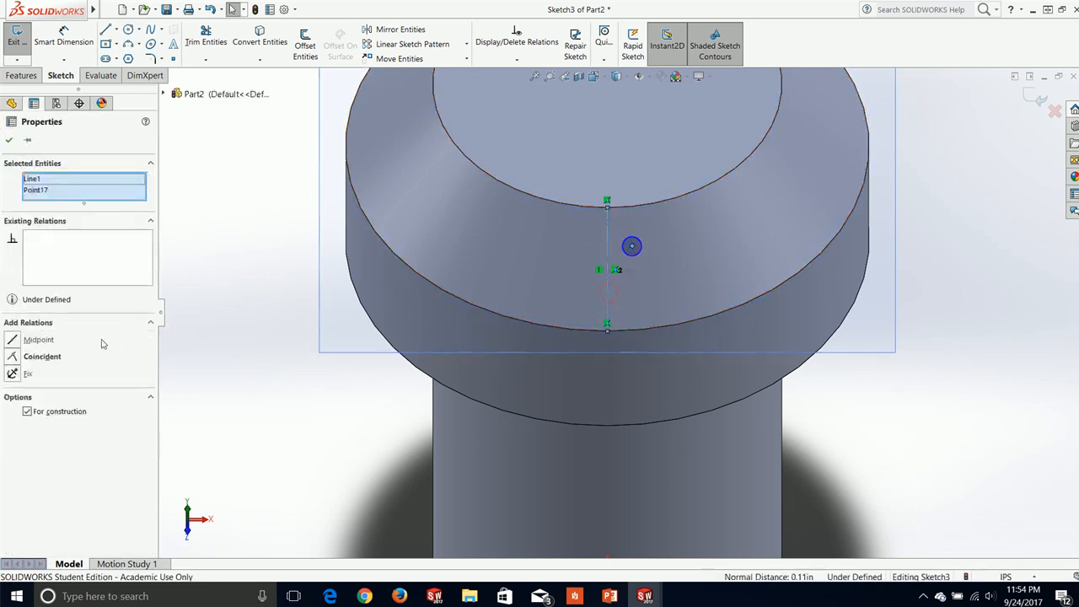
pyautogui.click(14, 340)
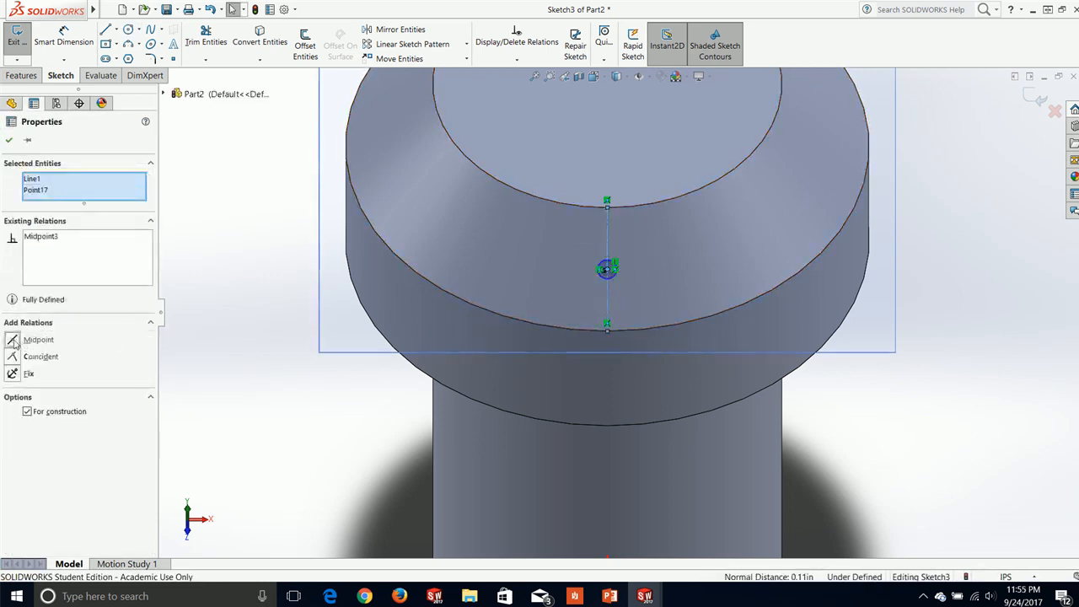
pyautogui.click(29, 142)
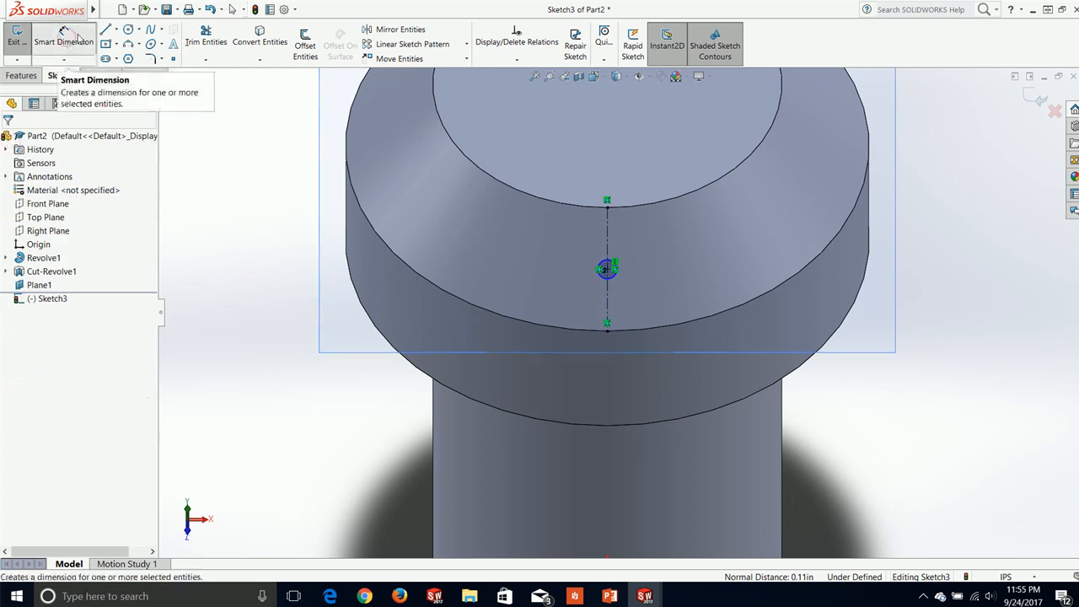
# Step: Dimension the circle's diameter as 0.20 in
pyautogui.click(78, 39)
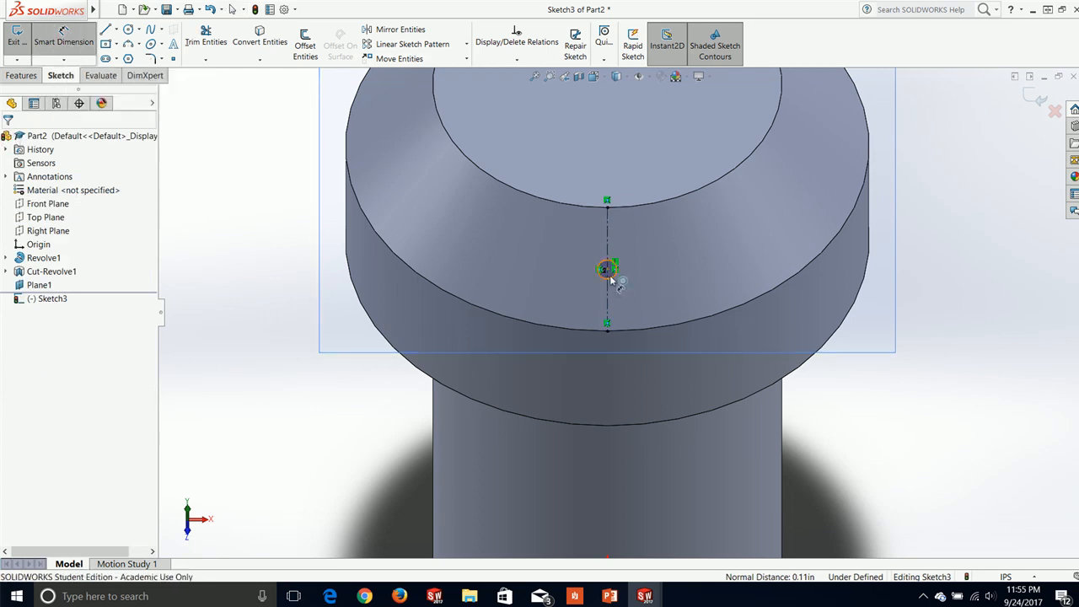
pyautogui.click(607, 268)
pyautogui.click(638, 274)
pyautogui.write('0.2')
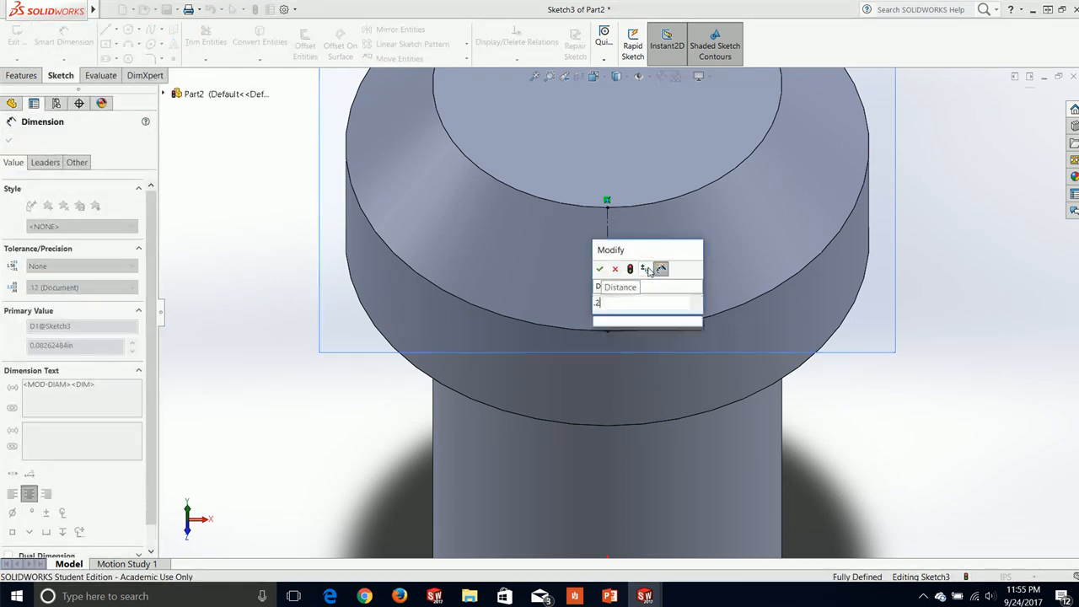
pyautogui.press('Return')
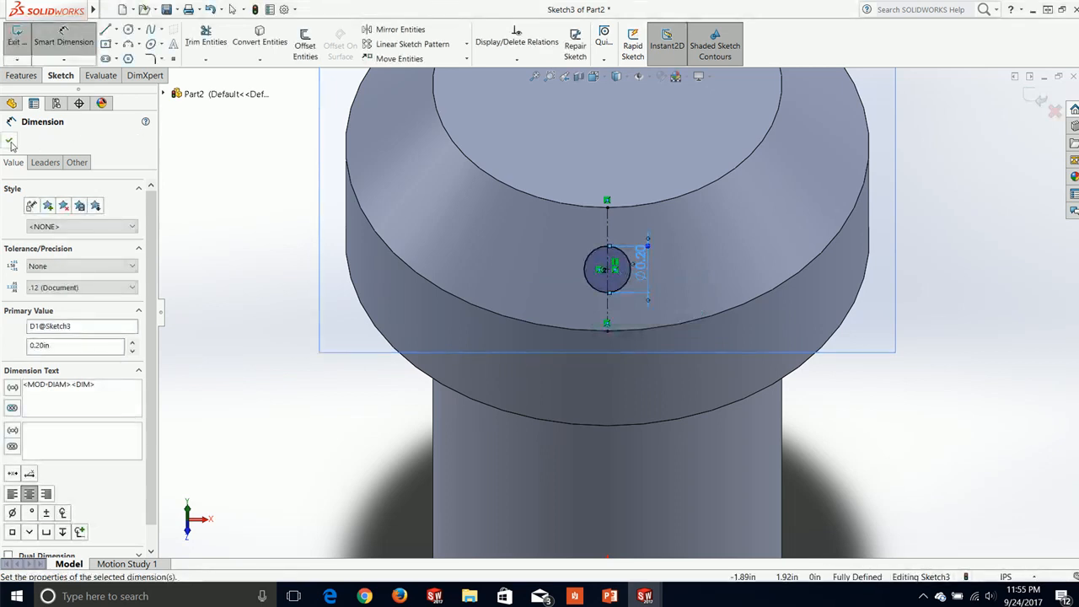
pyautogui.click(10, 142)
# Step: Set up an Extruded Cut of the circle from the sketch plane with the Up To Next end condition
pyautogui.click(32, 77)
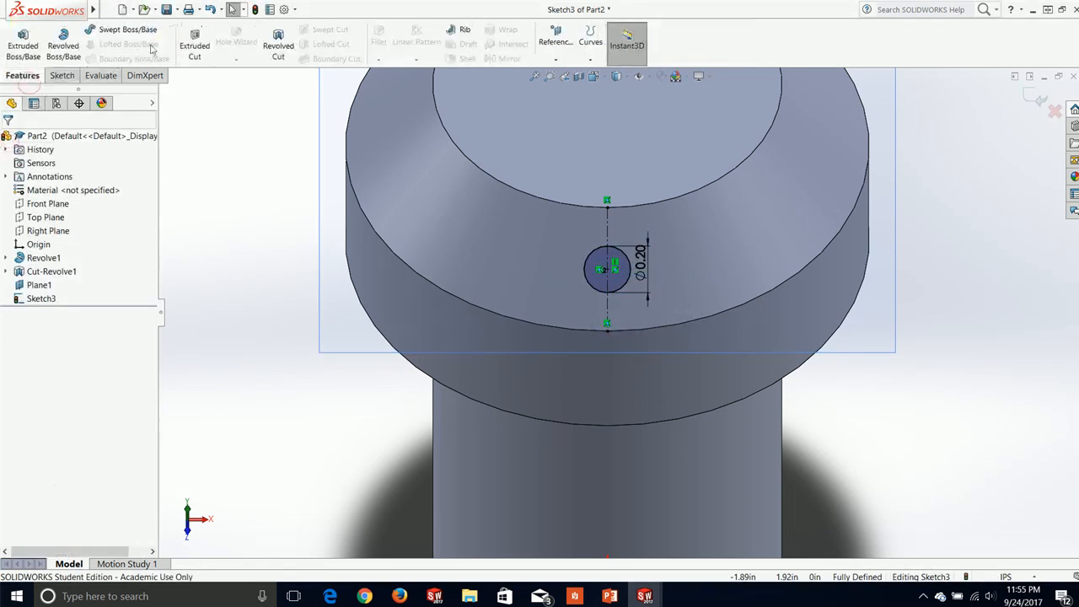
pyautogui.click(193, 48)
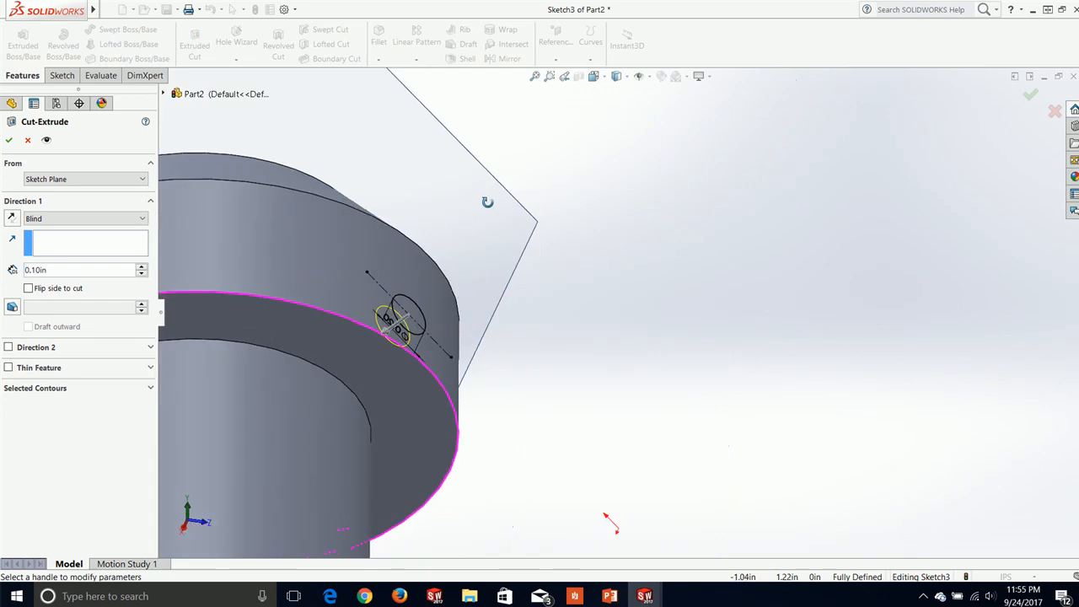
pyautogui.moveTo(492, 342); pyautogui.dragTo(518, 152, button='middle')
pyautogui.click(122, 220)
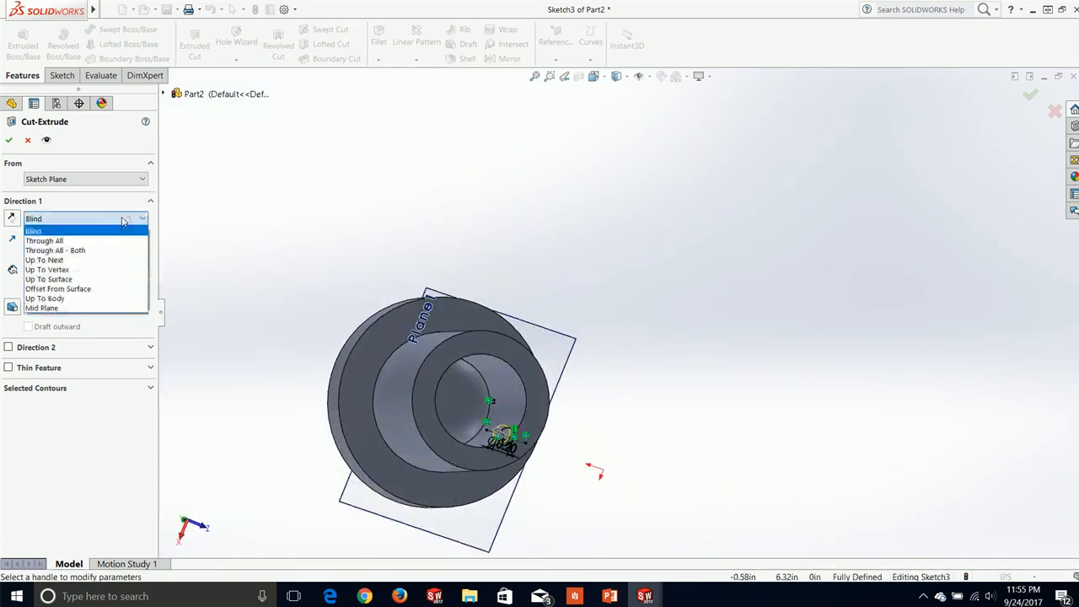
pyautogui.click(51, 259)
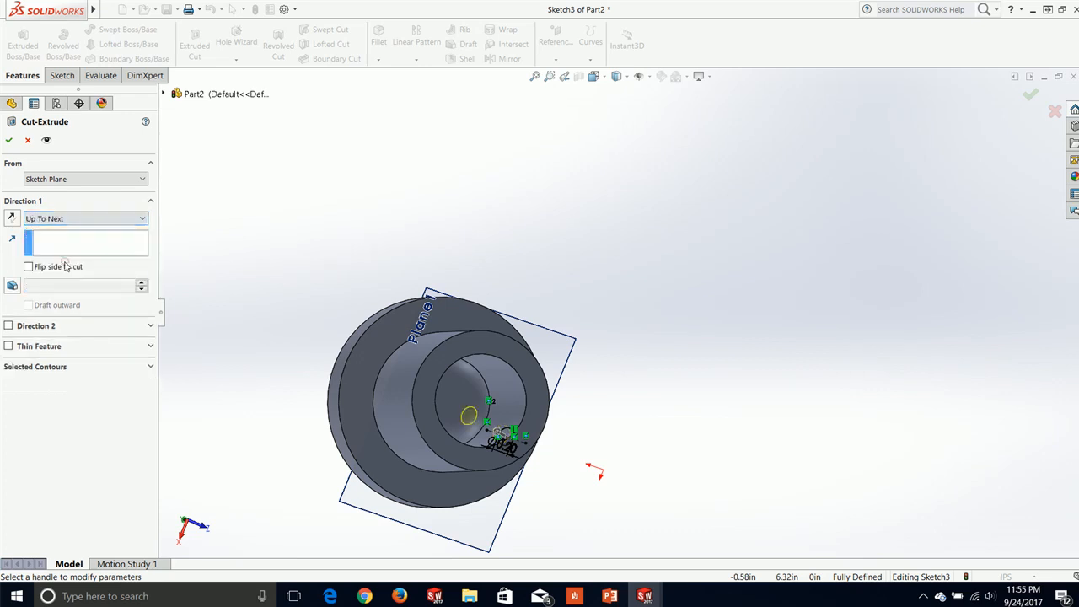
pyautogui.moveTo(532, 370); pyautogui.dragTo(472, 413, button='middle')
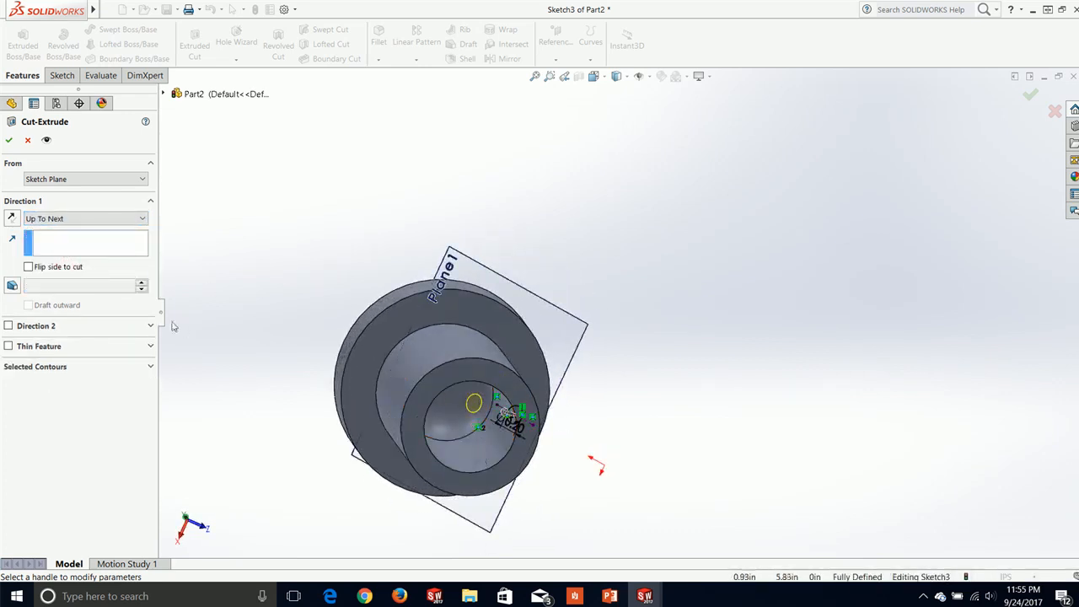
# Step: Preview the cut with the Through All end condition and return it to Up To Next
pyautogui.click(76, 219)
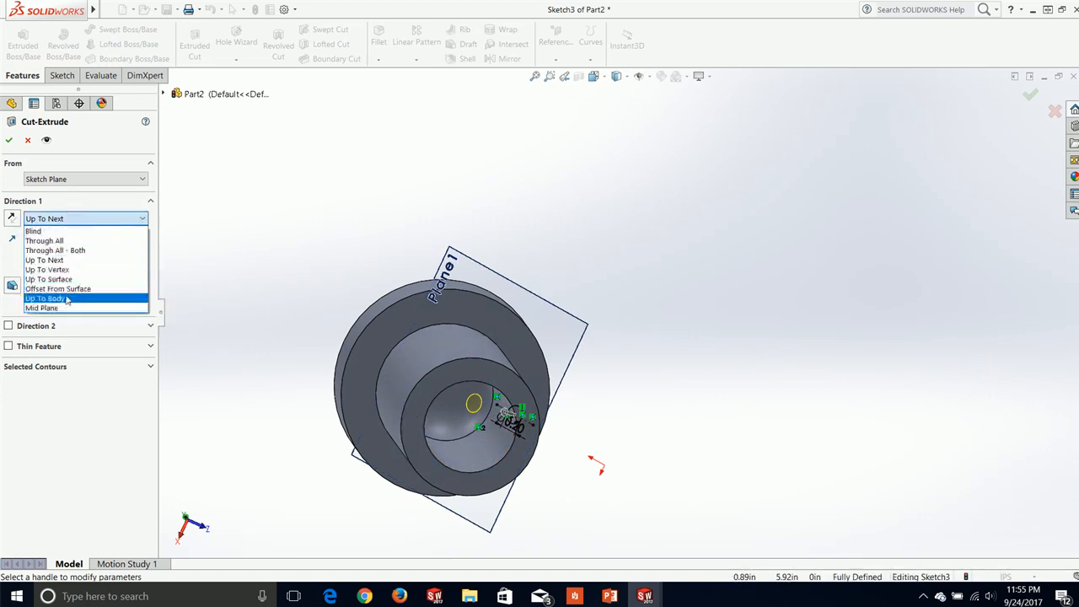
pyautogui.click(58, 245)
pyautogui.moveTo(611, 376); pyautogui.dragTo(607, 315, button='middle')
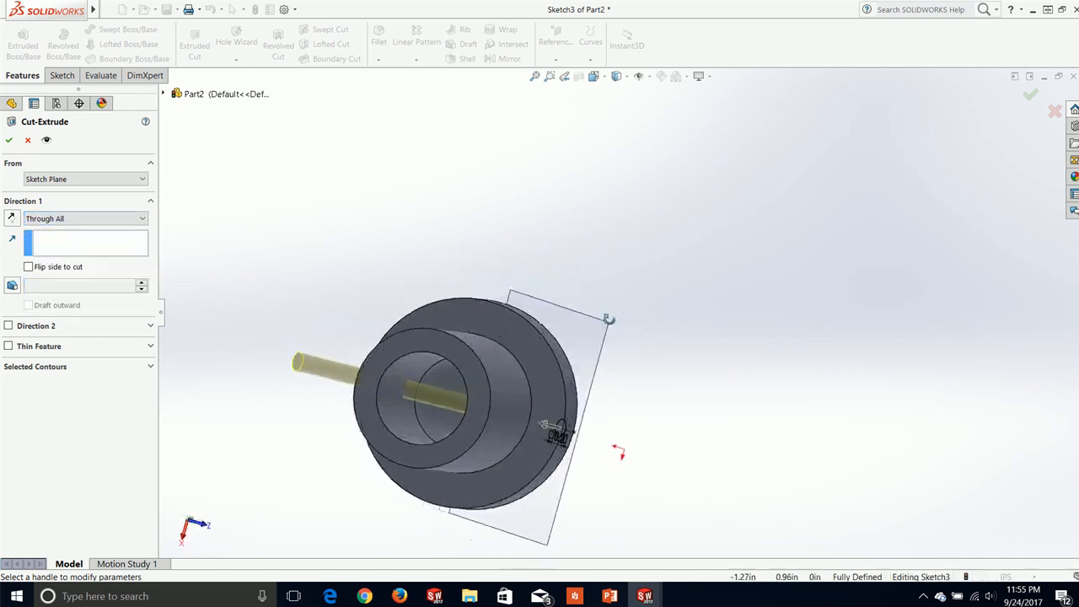
pyautogui.click(97, 220)
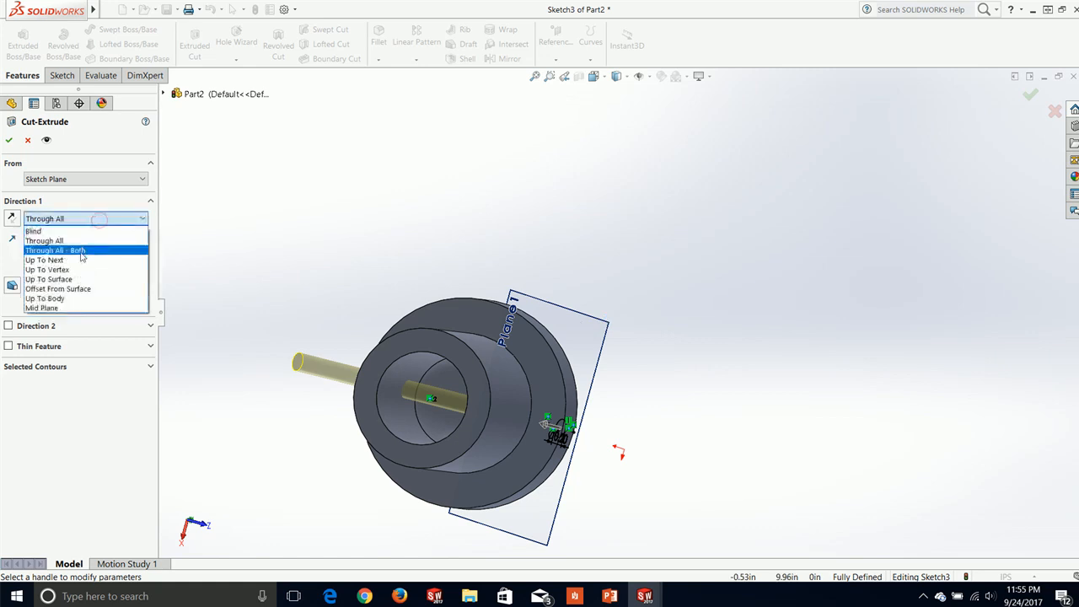
pyautogui.click(85, 257)
# Step: Apply the Up To Next cut and inspect the hole on the head's conical face
pyautogui.moveTo(284, 275); pyautogui.dragTo(381, 294, button='middle')
pyautogui.click(11, 141)
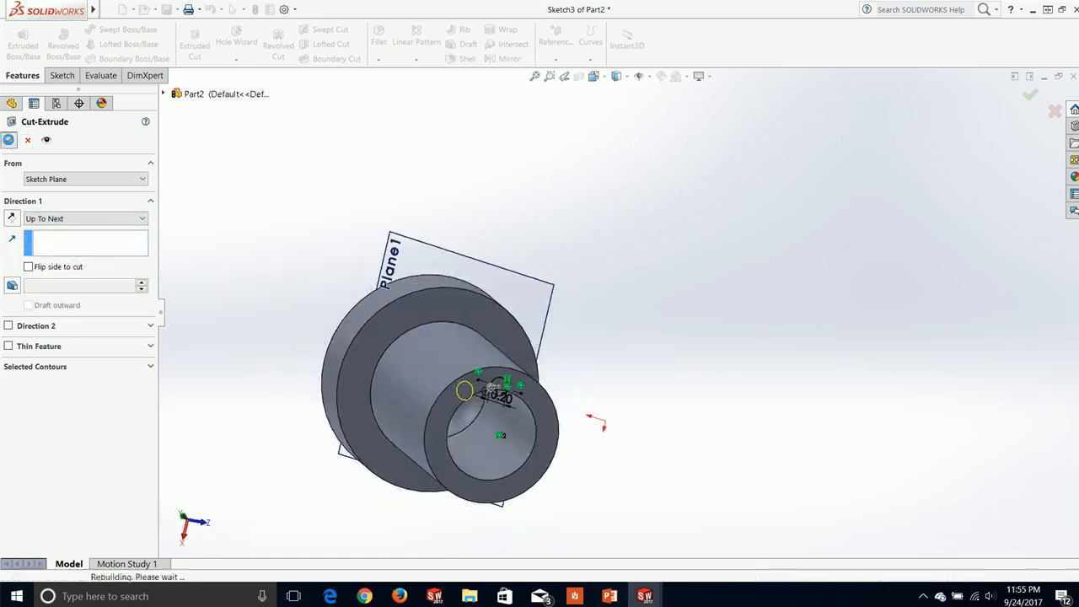
pyautogui.moveTo(582, 243); pyautogui.dragTo(437, 409, button='middle')
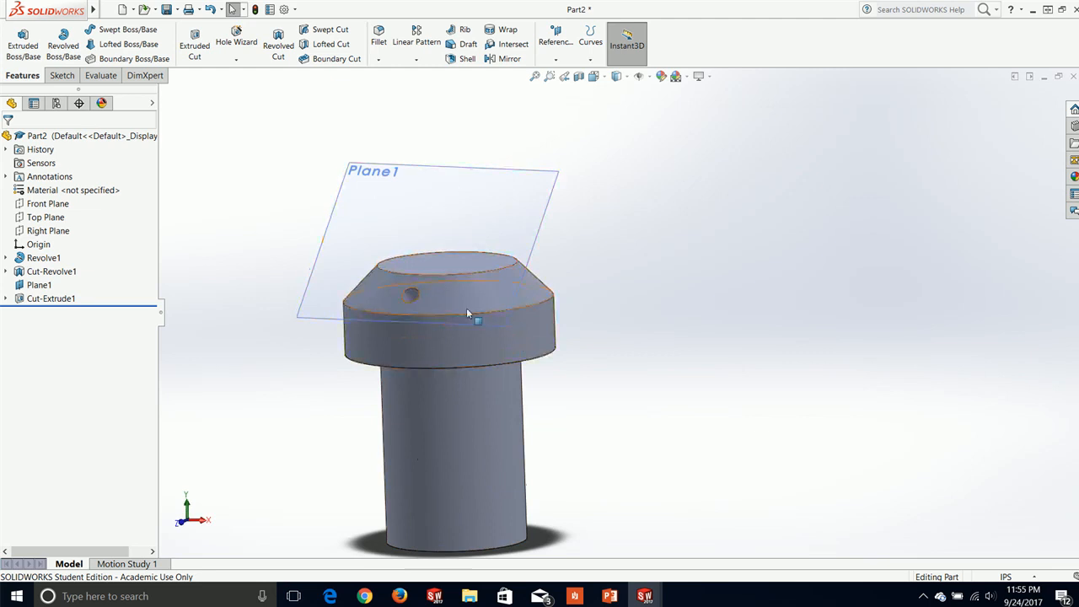
# Step: Circular-pattern the angled hole around the head's circular top edge with 8 equally spaced instances over 360 degrees
pyautogui.click(417, 61)
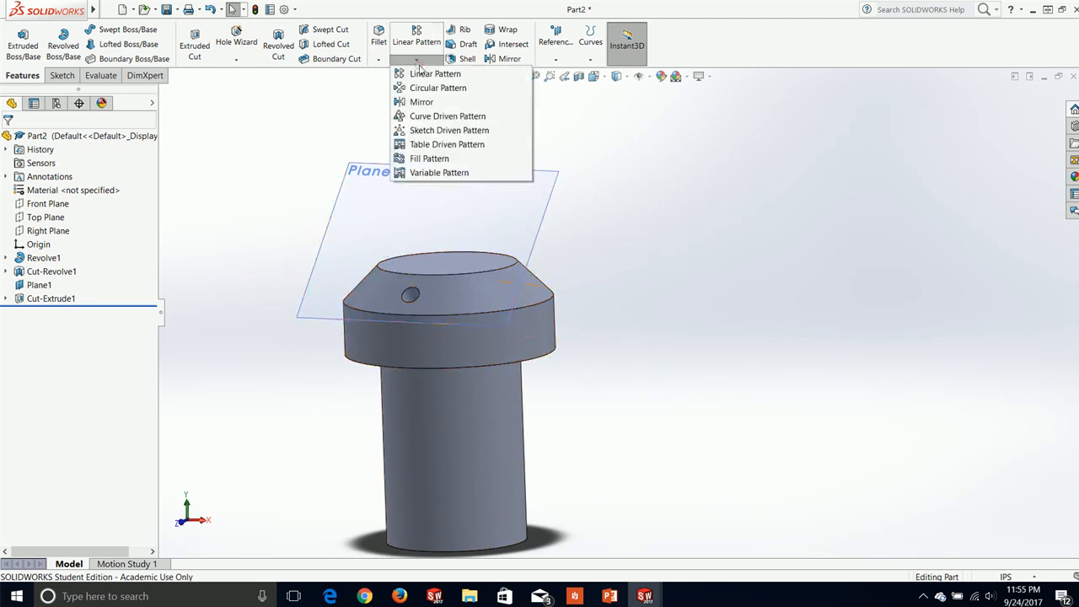
pyautogui.click(434, 85)
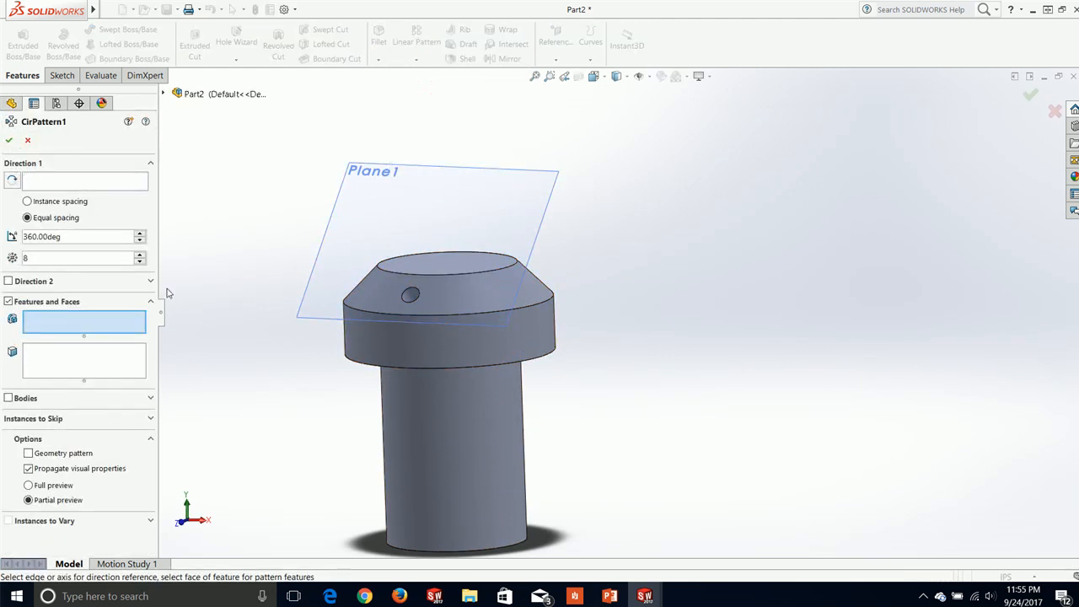
pyautogui.scroll(-5, 423, 285)
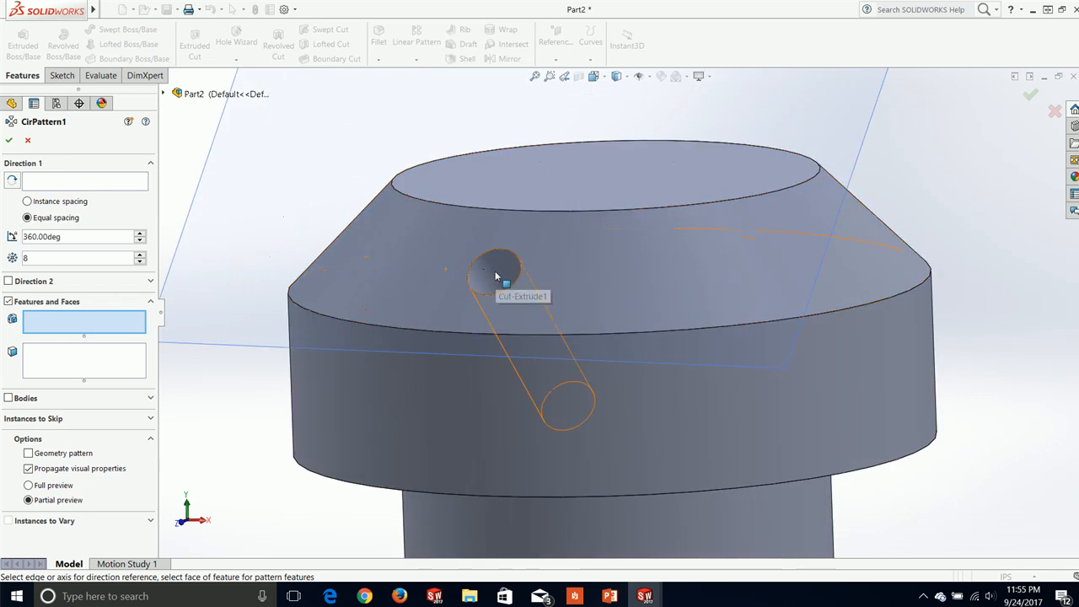
pyautogui.click(495, 275)
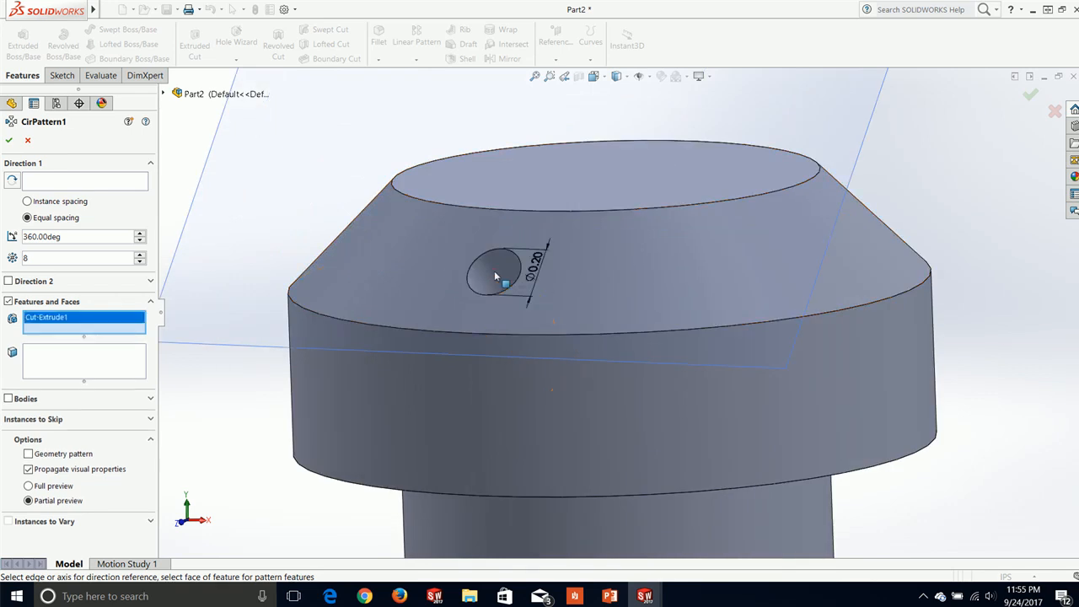
pyautogui.click(51, 180)
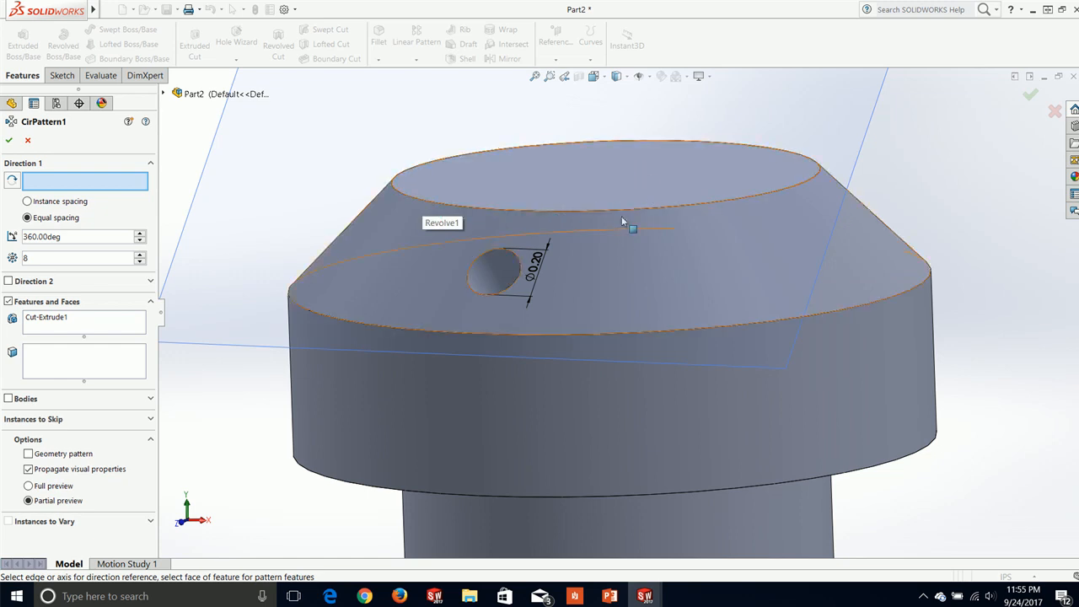
pyautogui.click(571, 216)
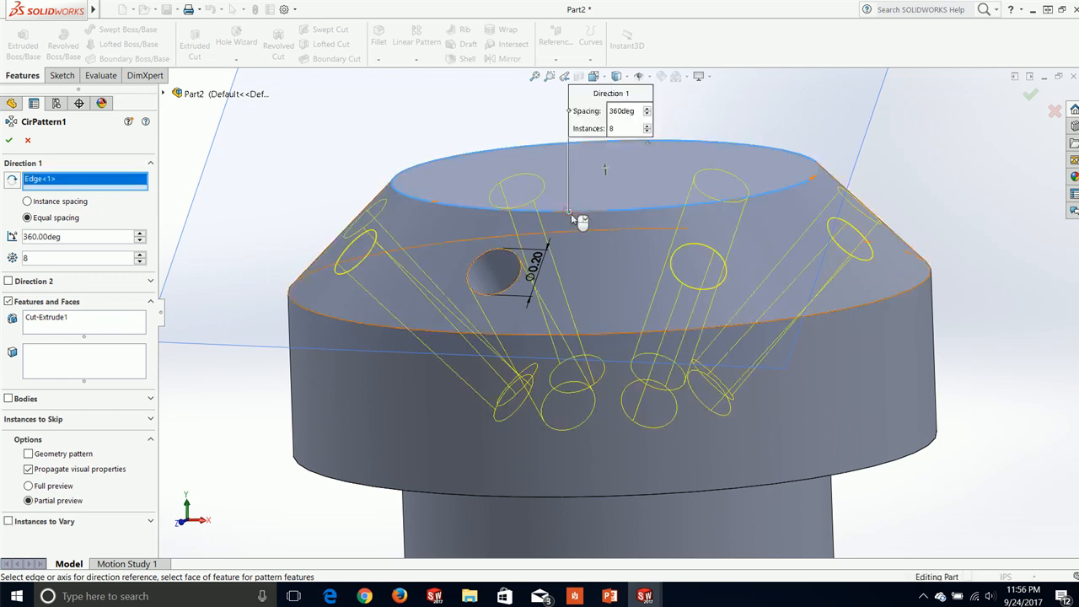
pyautogui.scroll(3, 571, 216)
pyautogui.moveTo(381, 214); pyautogui.dragTo(391, 350, button='middle')
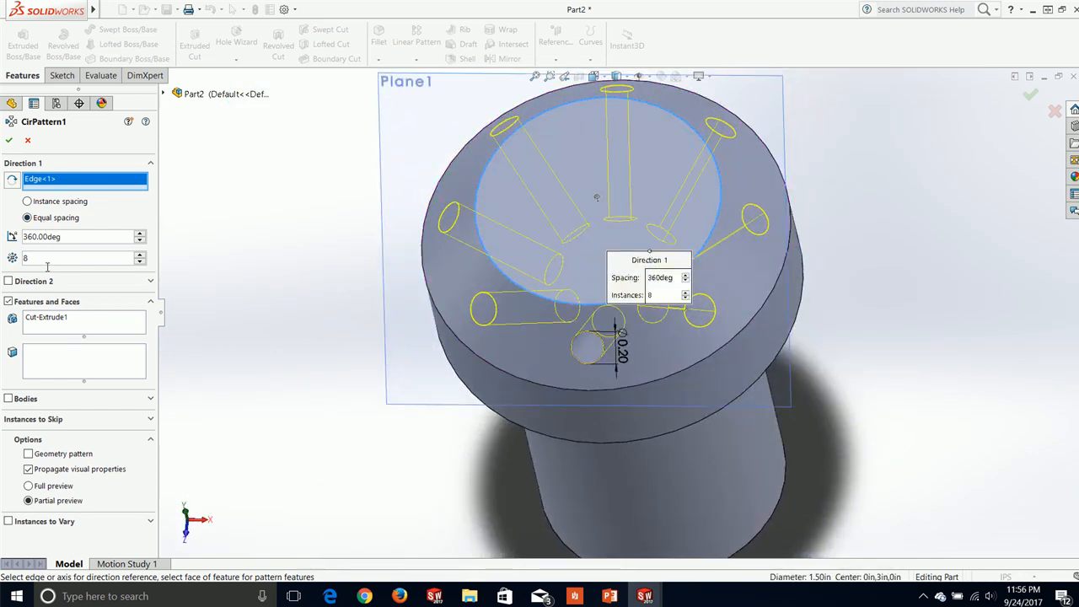
pyautogui.press('Return')
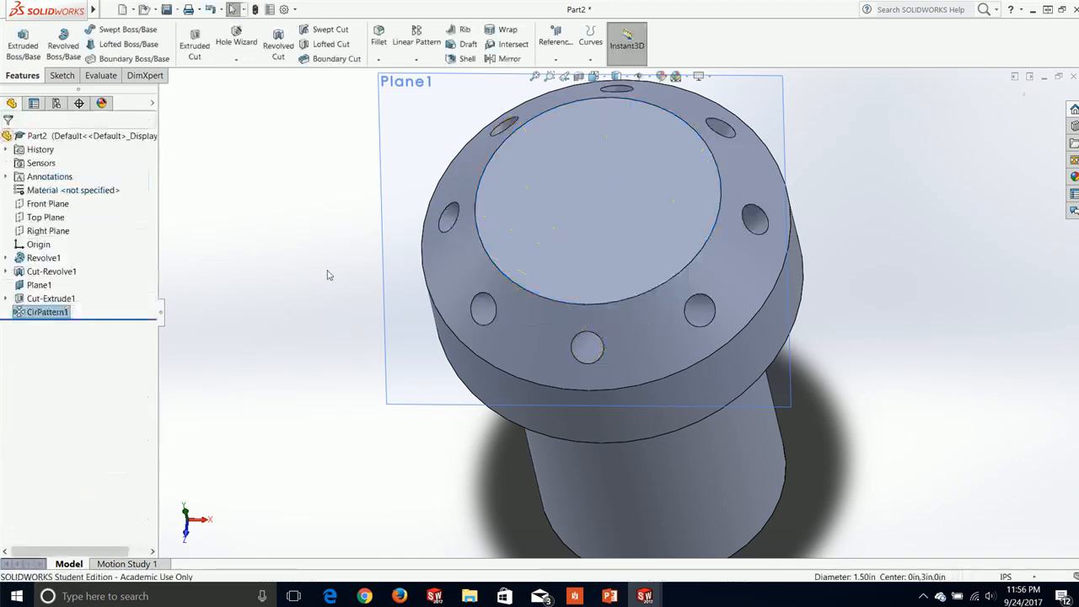
pyautogui.moveTo(318, 270); pyautogui.dragTo(465, 325, button='middle')
pyautogui.scroll(5, 488, 372)
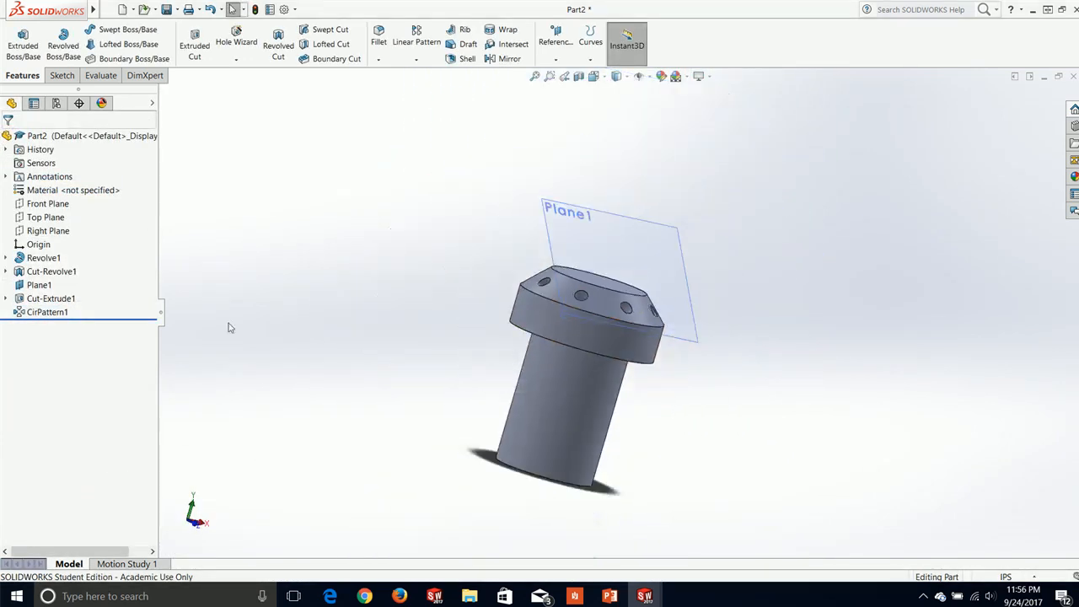
# Step: Hide the reference plane Plane1 used for the angled hole
pyautogui.rightClick(38, 285)
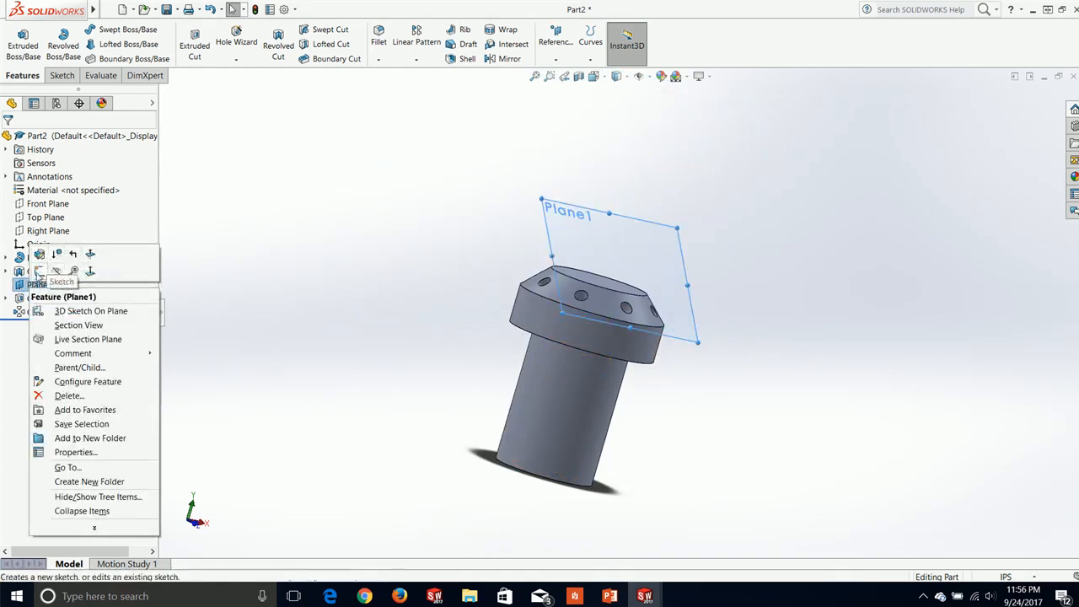
pyautogui.click(56, 271)
pyautogui.moveTo(421, 278); pyautogui.dragTo(464, 186, button='middle')
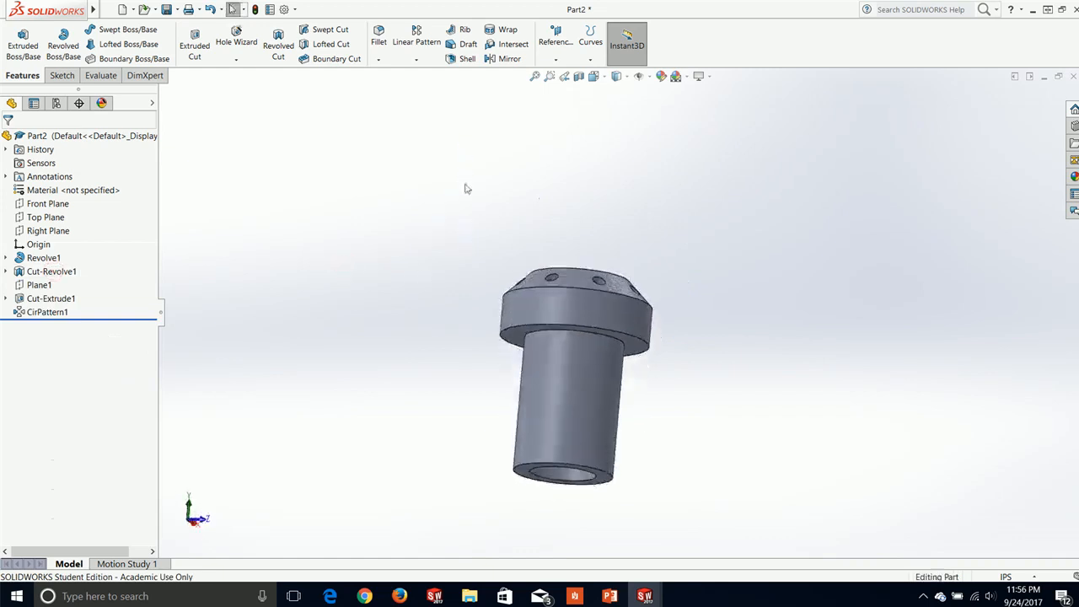
# Step: Inspect the patterned holes in a section view through the Front Plane and cancel the section
pyautogui.click(579, 77)
pyautogui.moveTo(598, 142); pyautogui.dragTo(546, 202, button='middle')
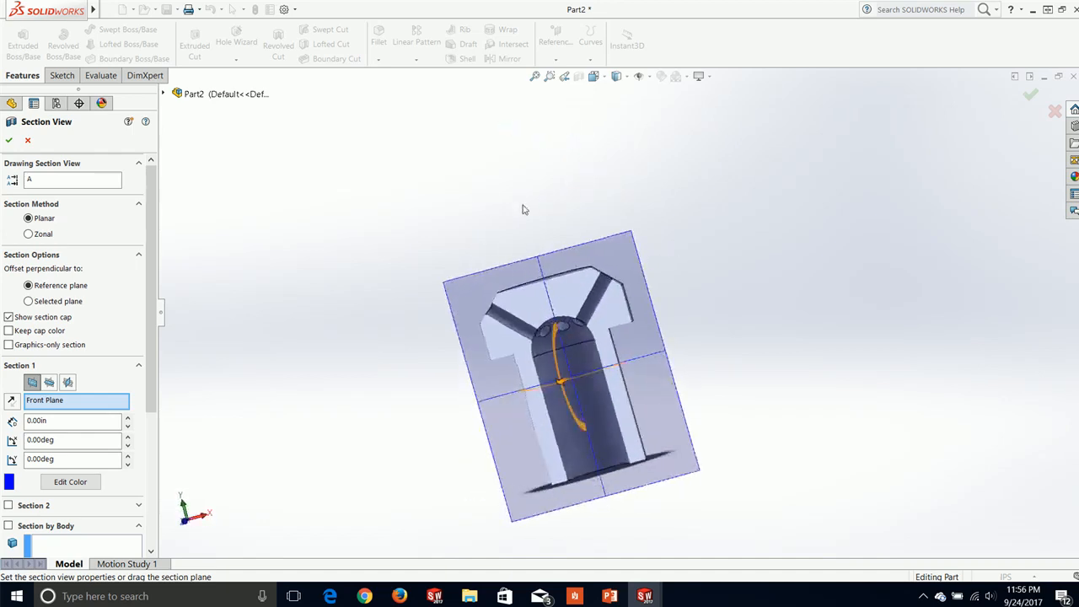
pyautogui.click(28, 141)
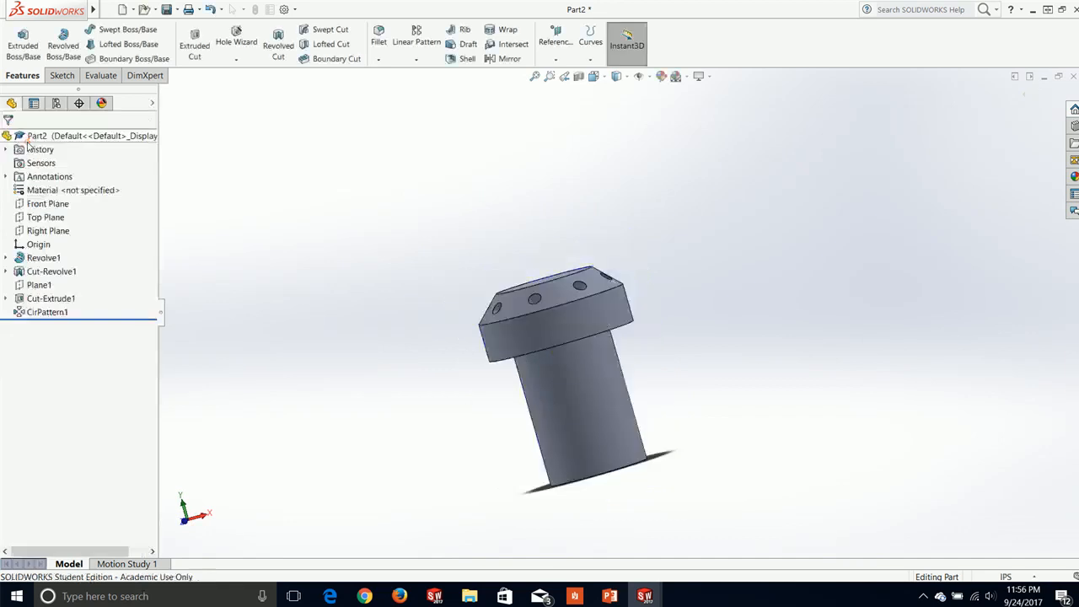
# Step: Save the part under the name Example 1 on the Desktop
pyautogui.click(109, 10)
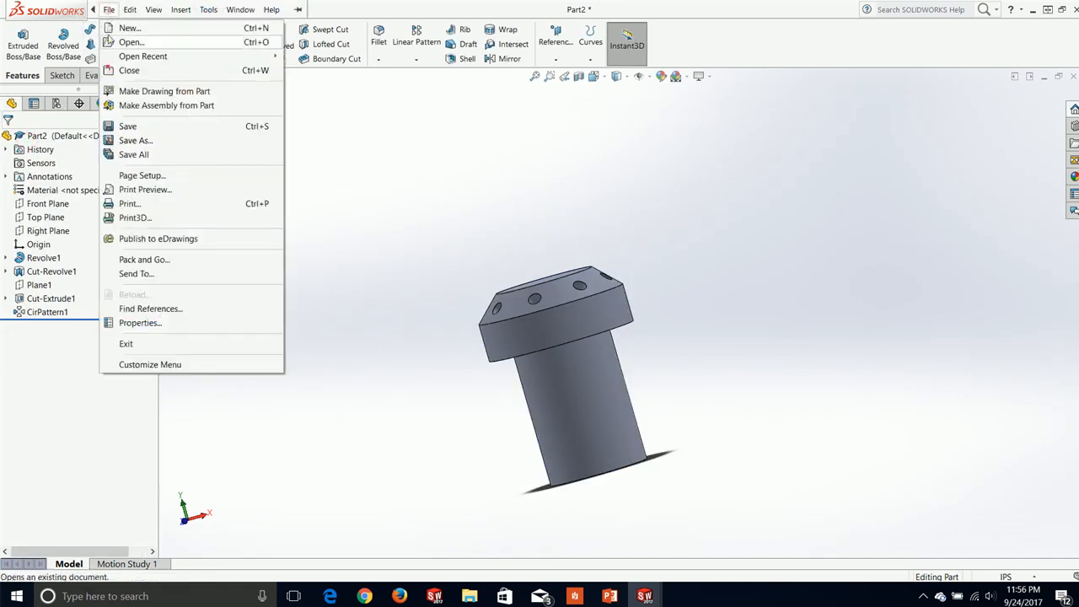
pyautogui.click(139, 140)
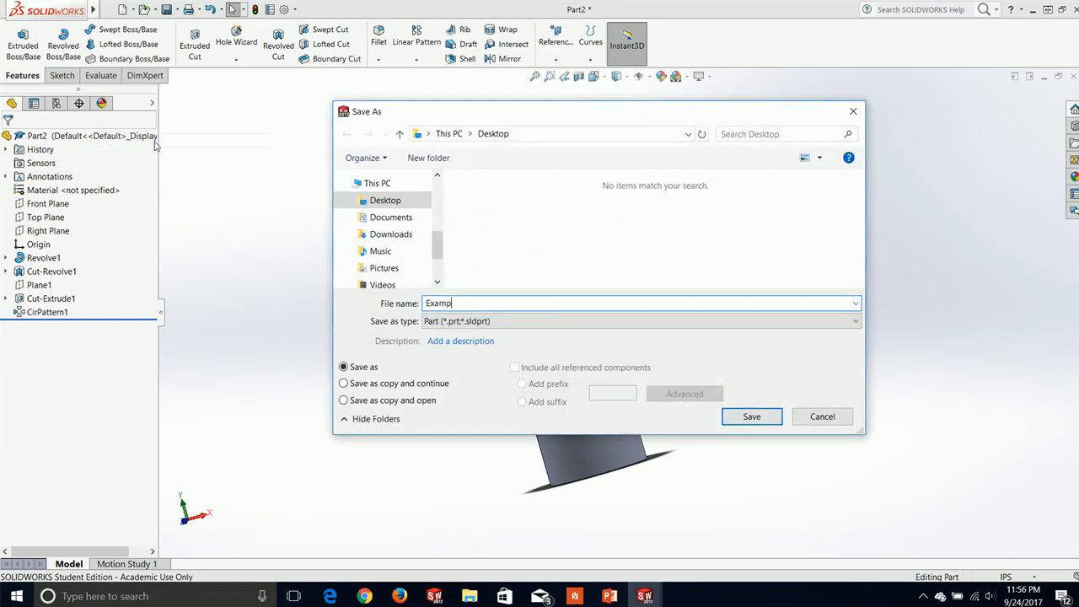
pyautogui.press('Return')
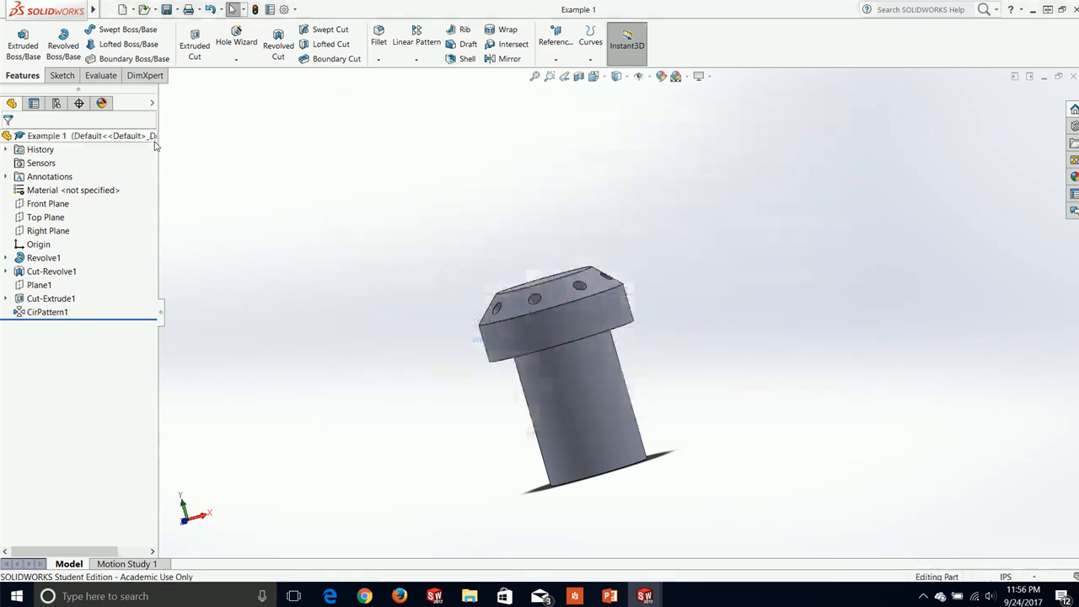
pyautogui.click(529, 179)
# Step: Review the wheel drawing in Lecture 5 Classwork.pdf in Reader and create a new part document in SOLIDWORKS
pyautogui.moveTo(26, 7)
pyautogui.click(109, 9)
pyautogui.click(122, 26)
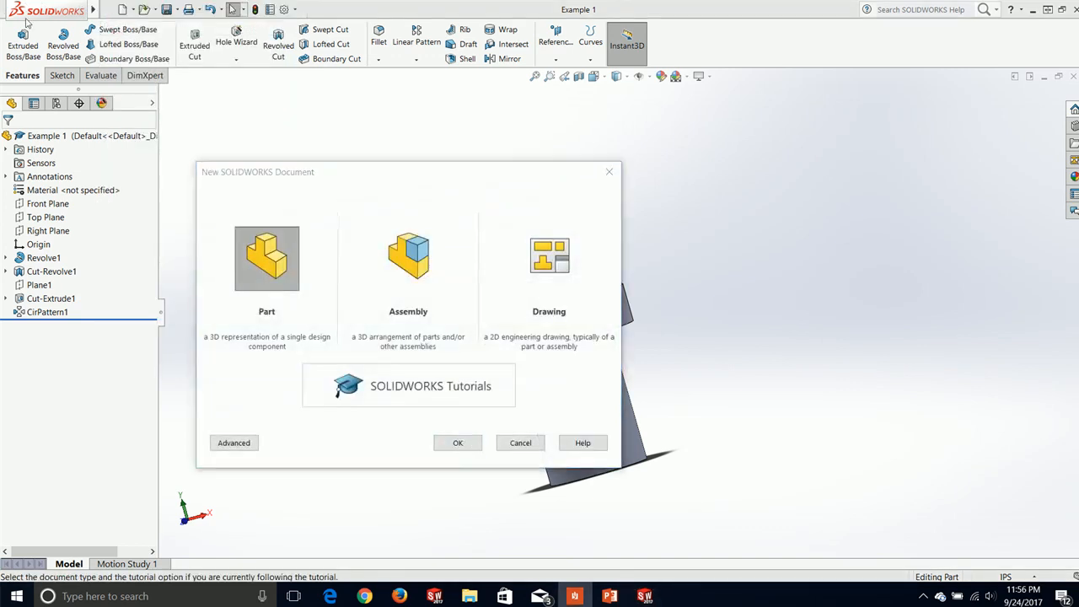
pyautogui.moveTo(0, 186); pyautogui.dragTo(241, 217)
pyautogui.click(475, 219)
pyautogui.scroll(-1, 703, 213)
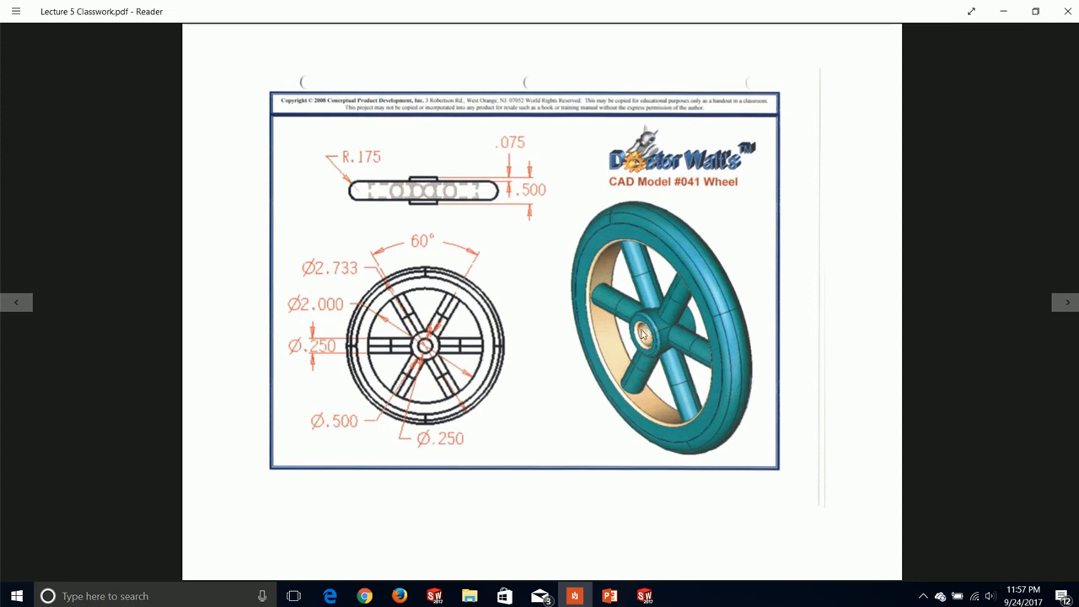
pyautogui.moveTo(622, 5); pyautogui.dragTo(0, 21)
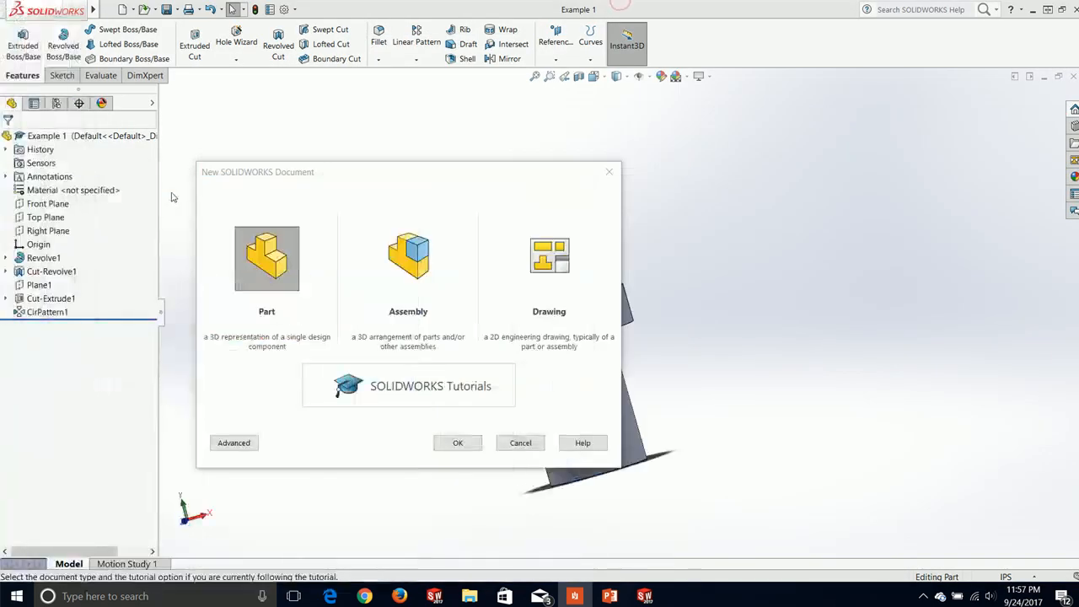
pyautogui.click(460, 444)
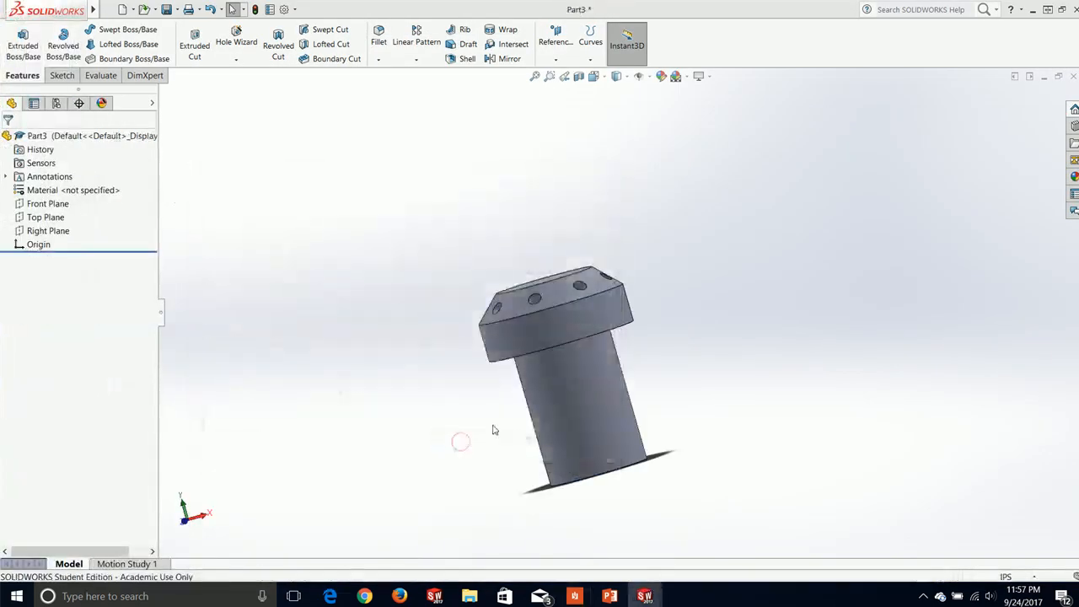
# Step: Start a sketch on the Front Plane and draw a horizontal centerline about 9.35 in long through the origin
pyautogui.click(61, 75)
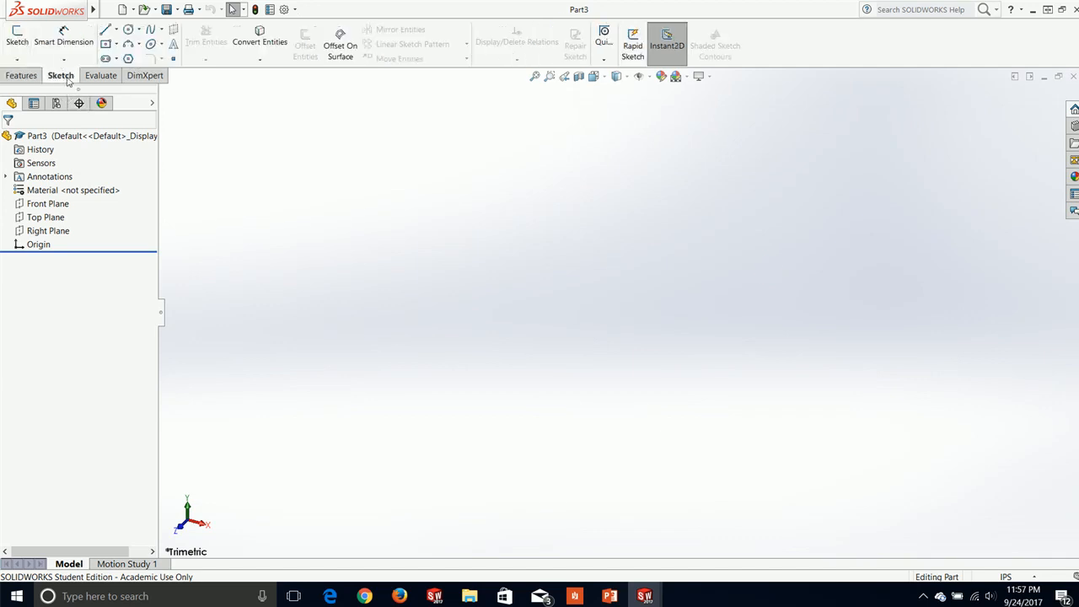
pyautogui.click(17, 38)
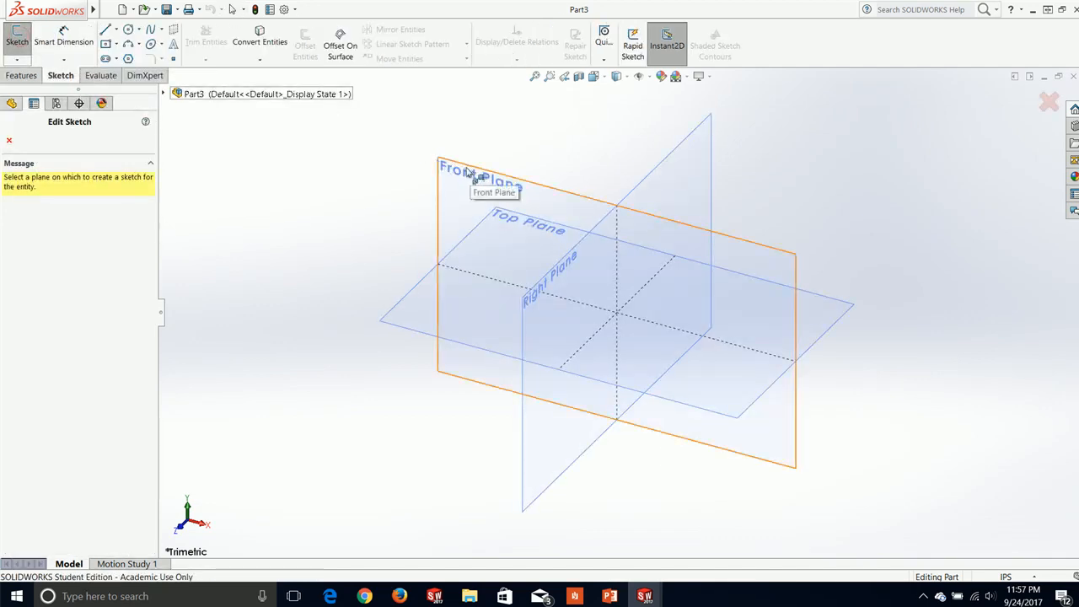
pyautogui.click(469, 173)
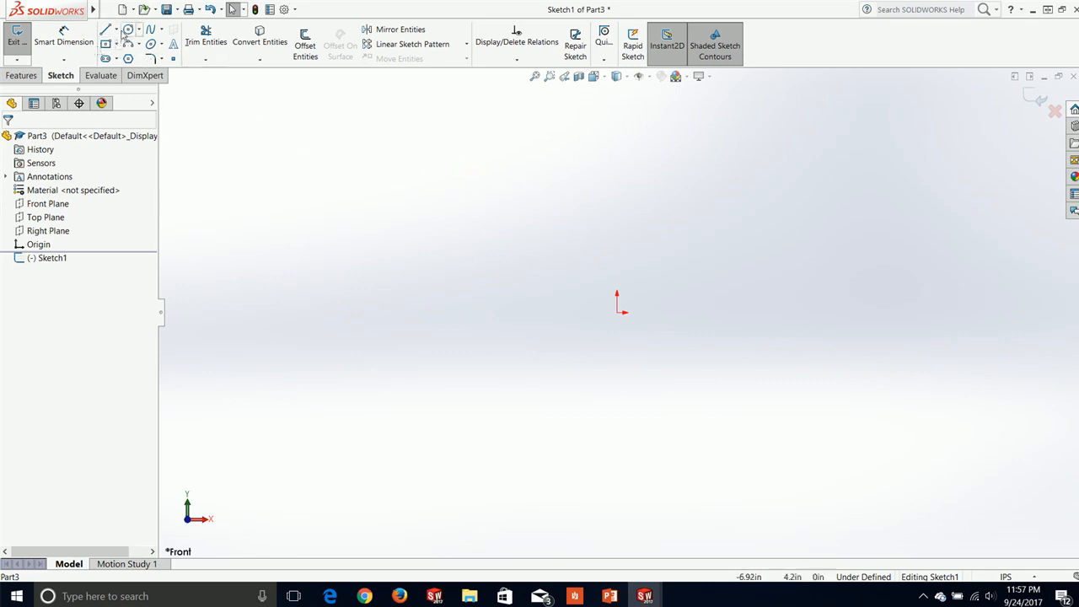
pyautogui.click(117, 29)
pyautogui.click(141, 56)
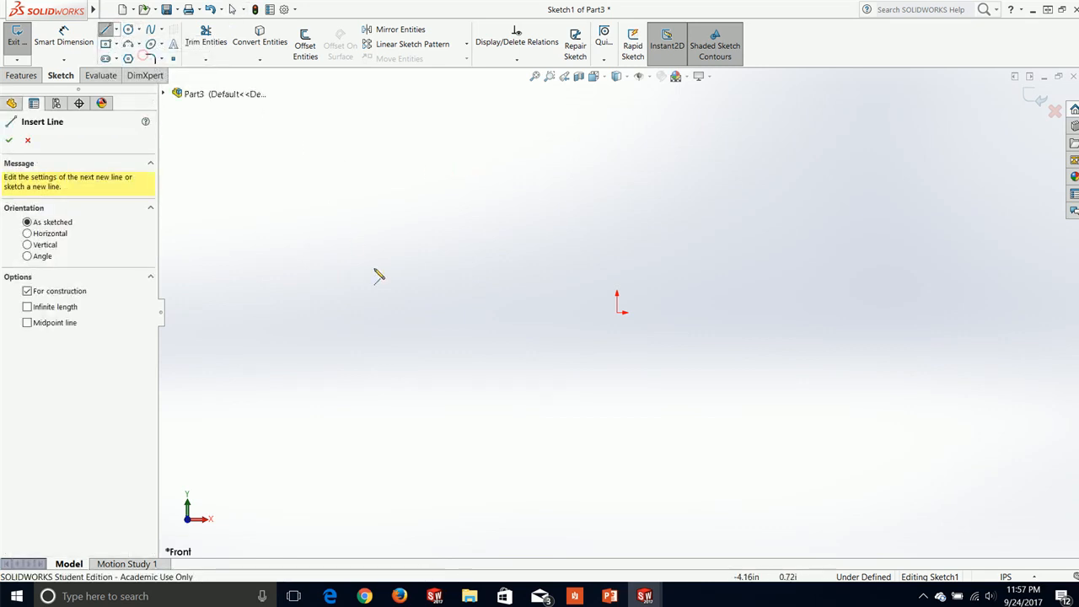
pyautogui.click(386, 312)
pyautogui.click(924, 312)
pyautogui.press('Escape')
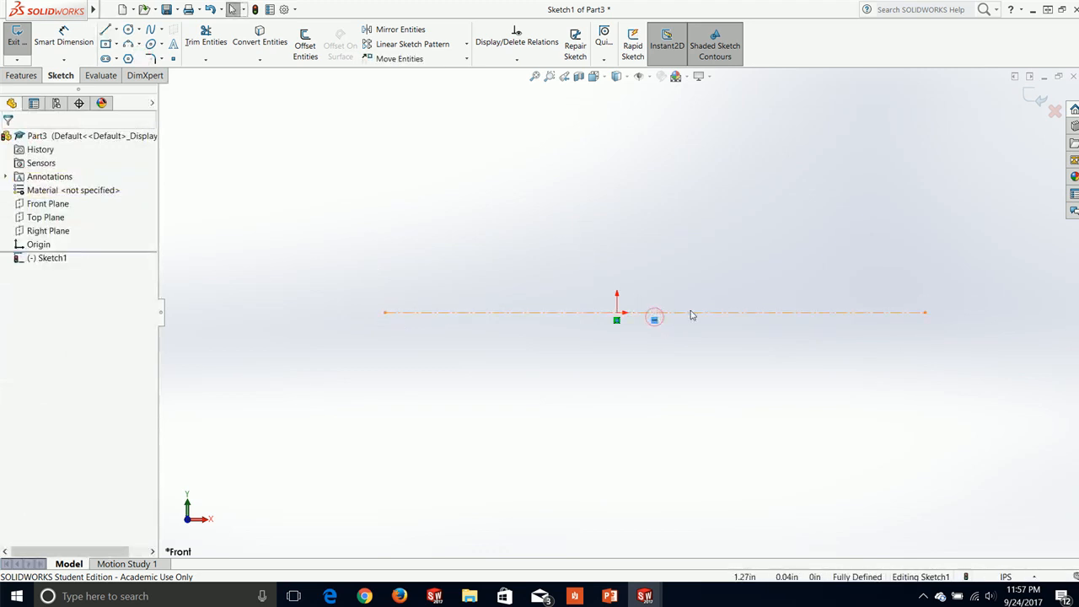
# Step: Add a Midpoint relation between the centerline and the origin
pyautogui.click(715, 313)
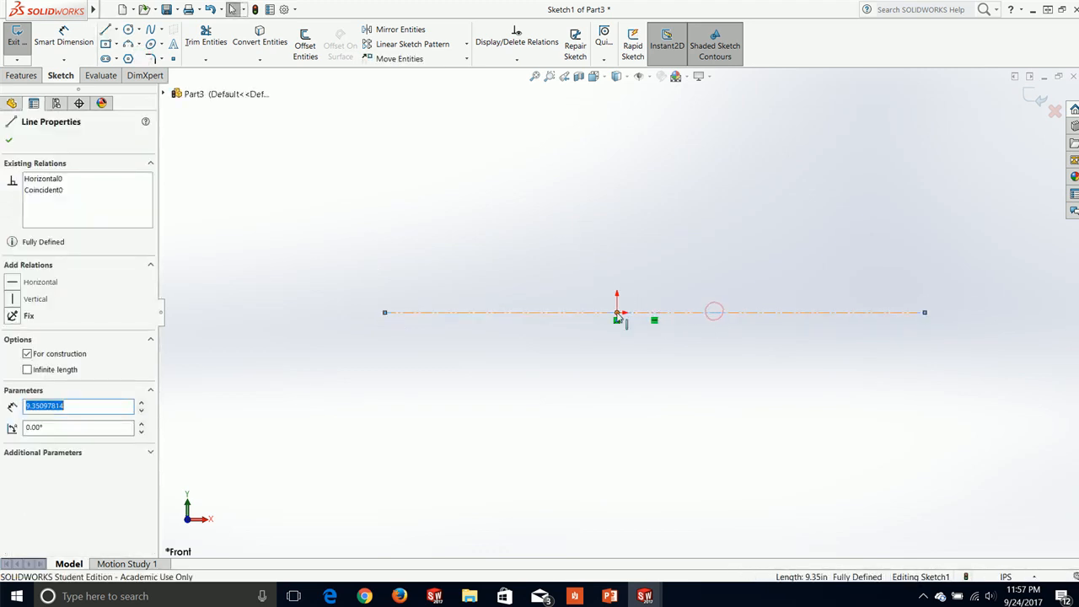
pyautogui.keyDown('ctrl'); pyautogui.click(616, 312); pyautogui.keyUp('ctrl')
pyautogui.click(10, 341)
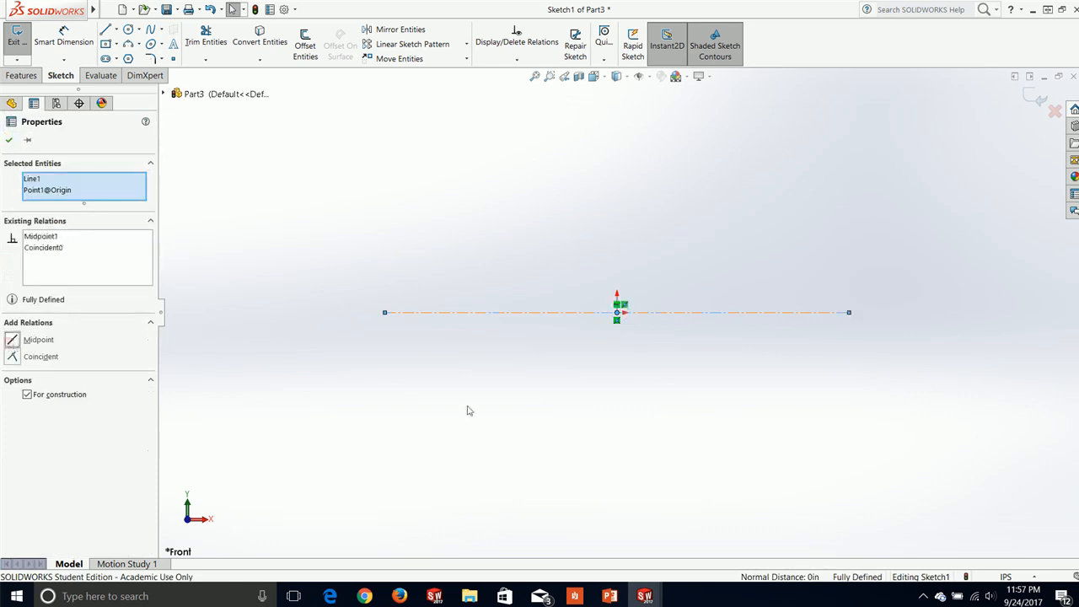
pyautogui.click(481, 406)
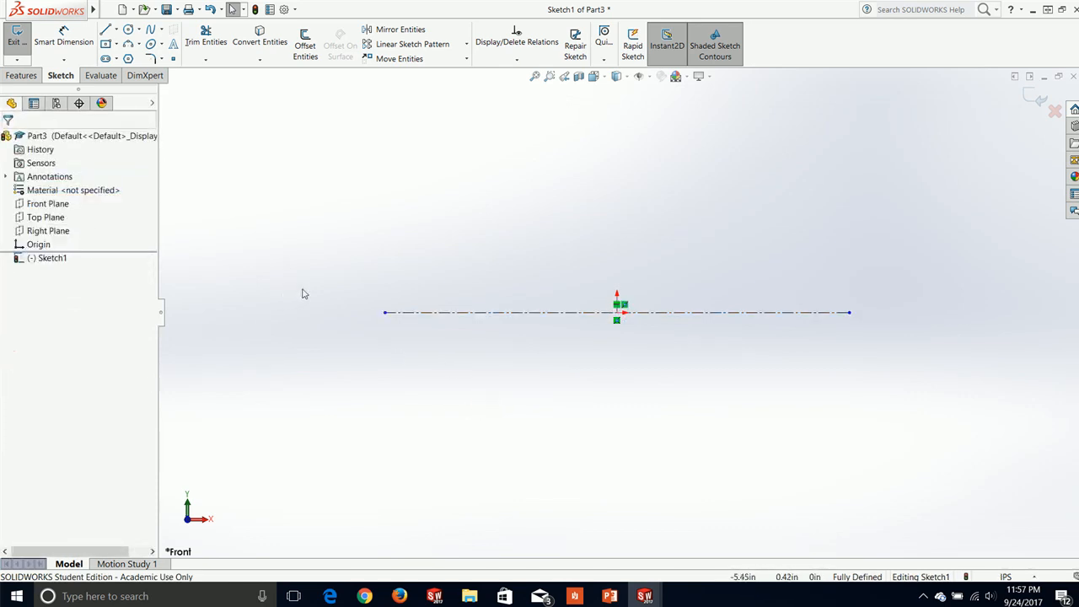
# Step: Draw a closed rectangle of four lines, about 1.39 in wide and 1.03 in high, above the centerline
pyautogui.press('z')
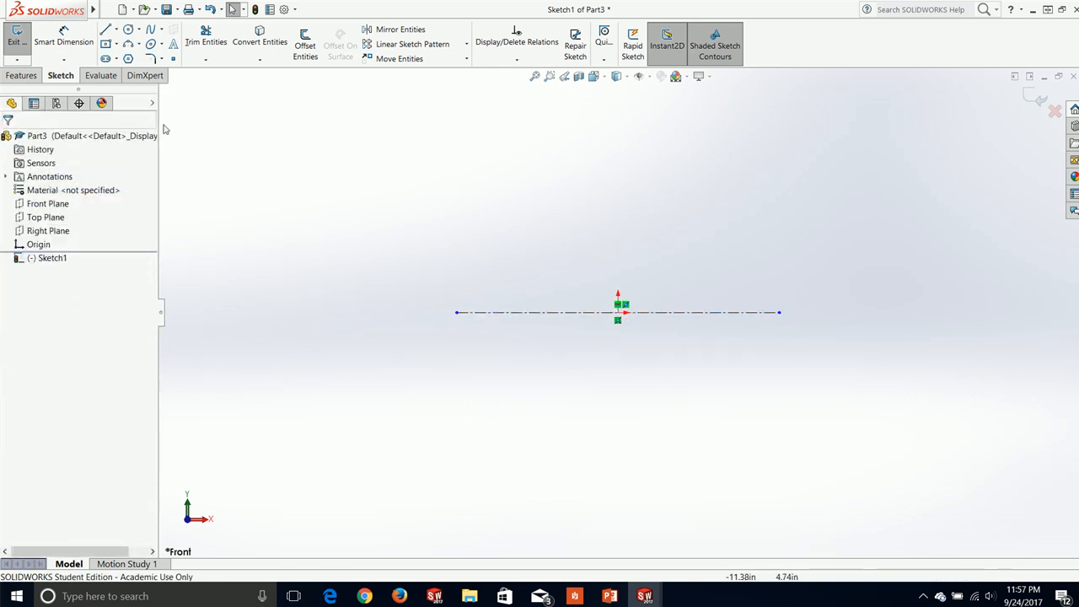
pyautogui.click(116, 44)
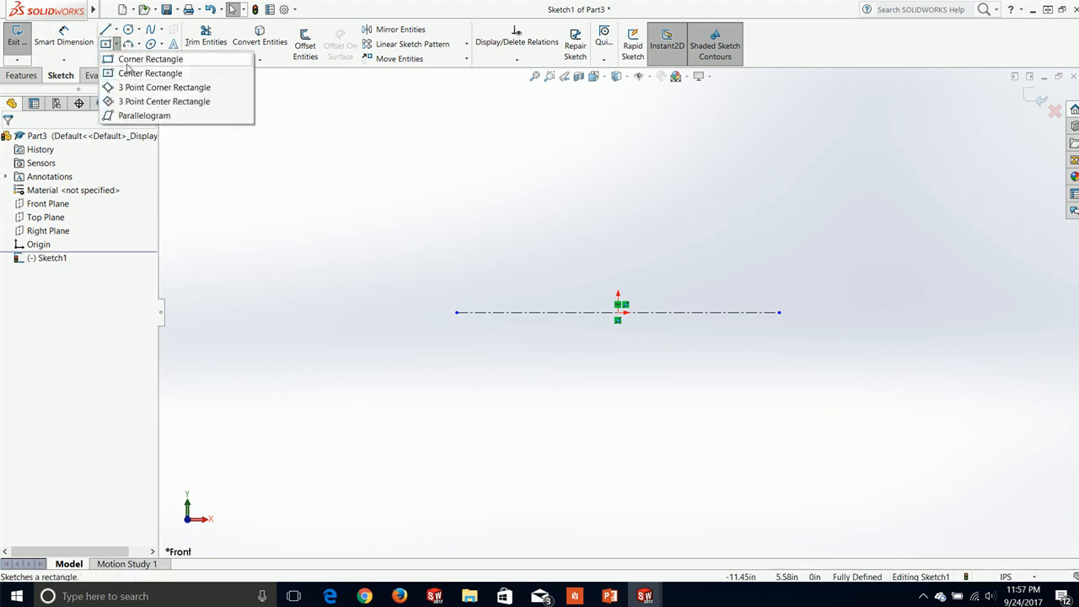
pyautogui.click(135, 60)
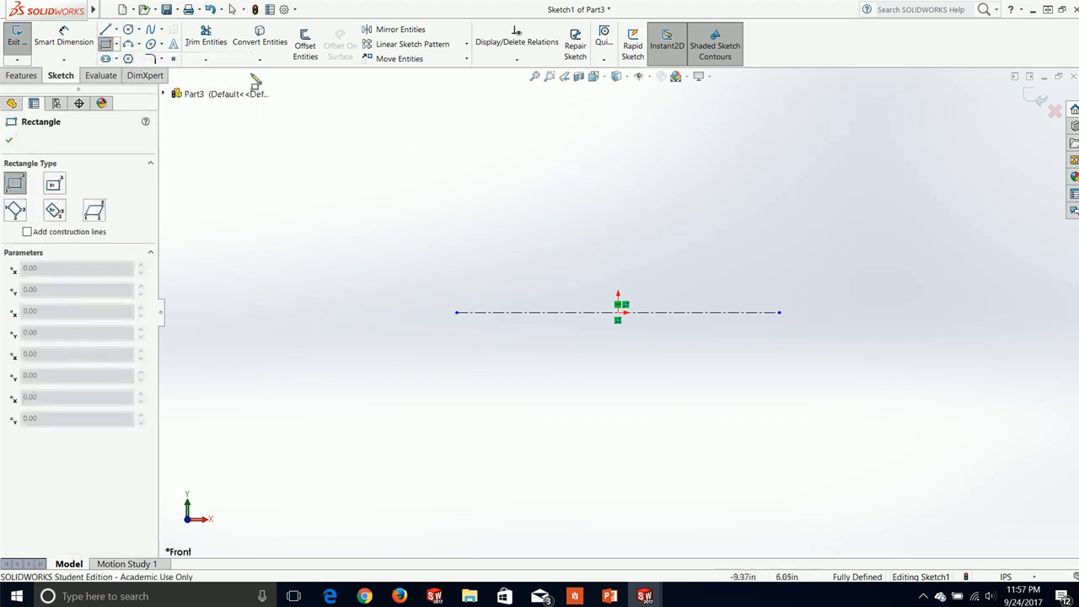
pyautogui.click(107, 30)
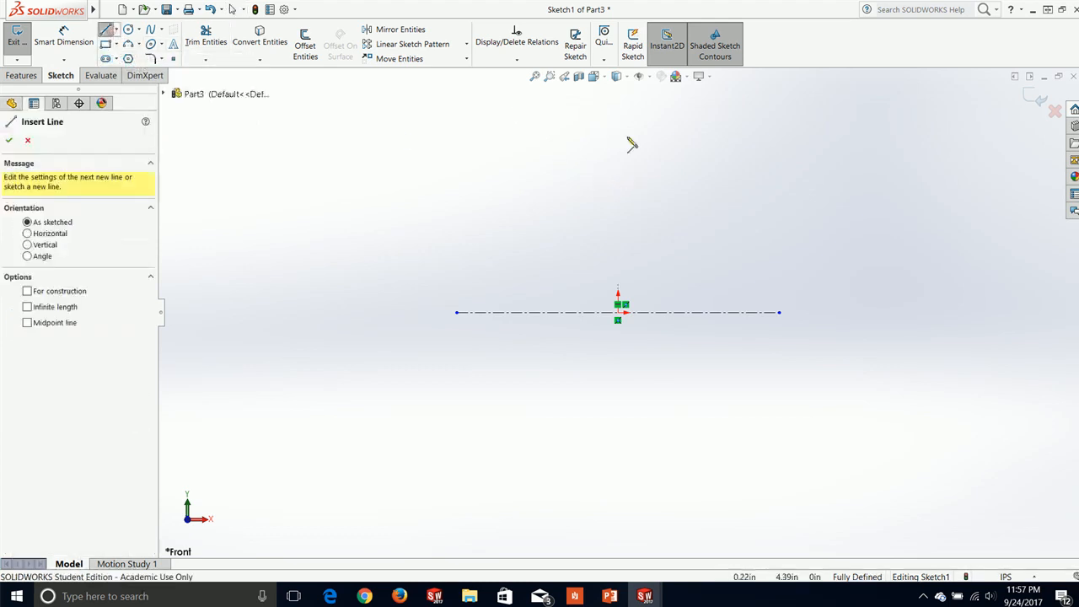
pyautogui.click(593, 180)
pyautogui.click(649, 179)
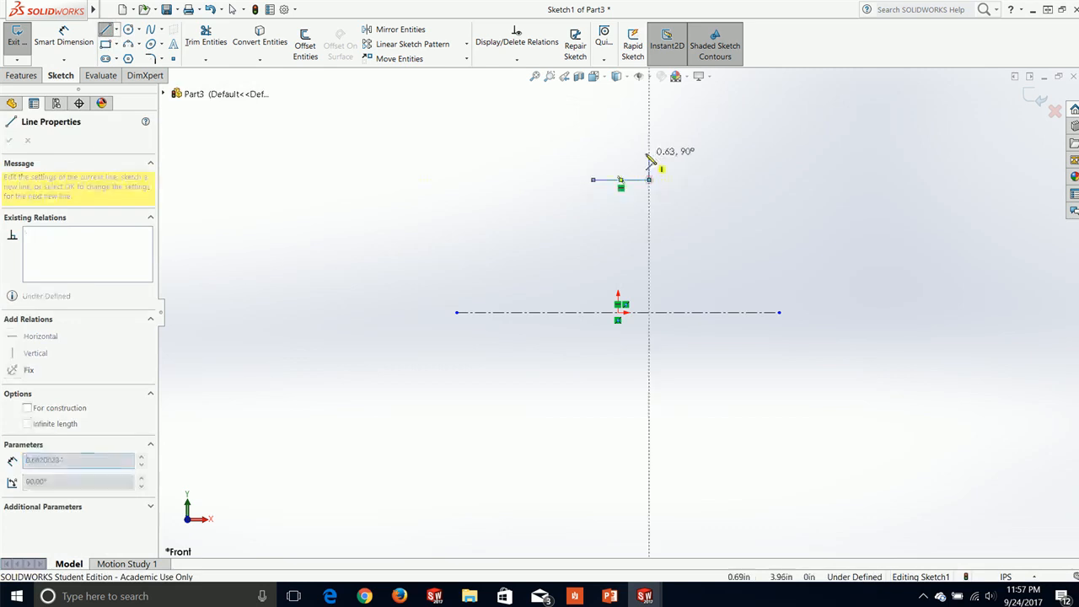
pyautogui.click(649, 138)
pyautogui.click(593, 139)
pyautogui.click(592, 180)
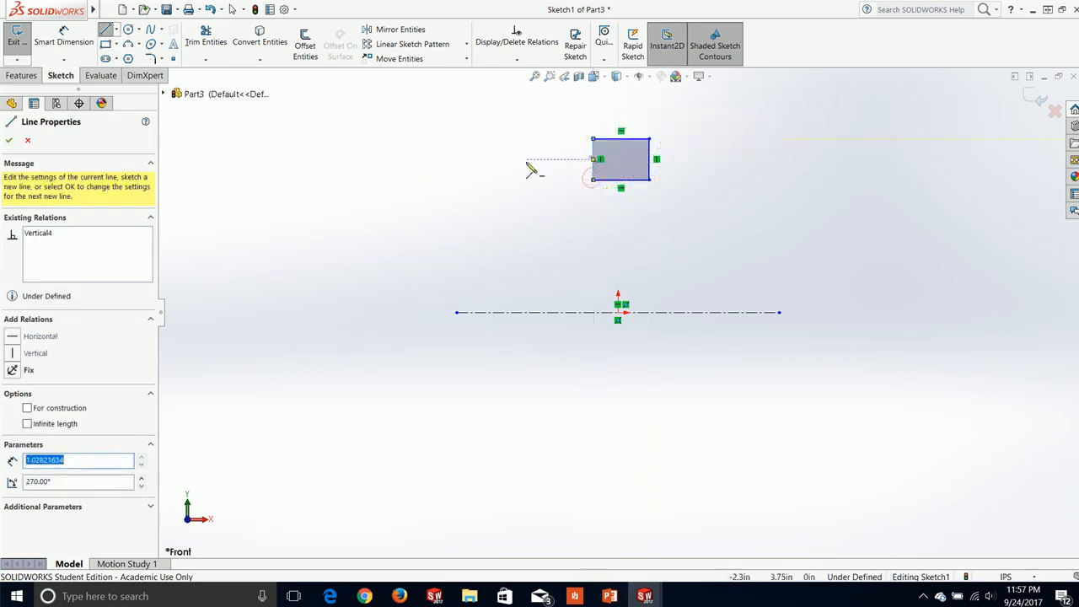
pyautogui.click(271, 175)
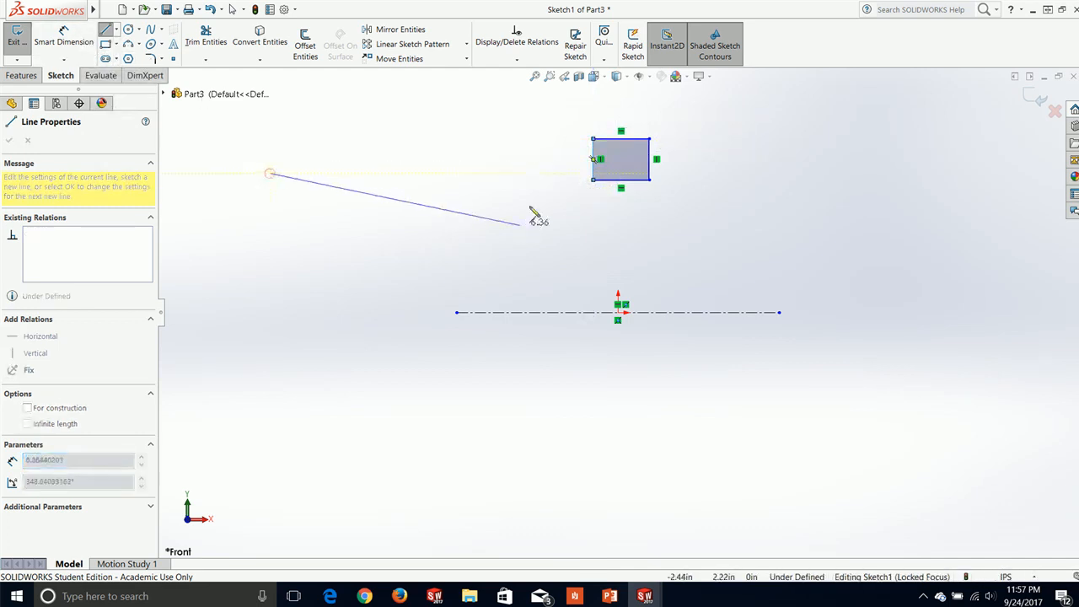
pyautogui.press('Escape')
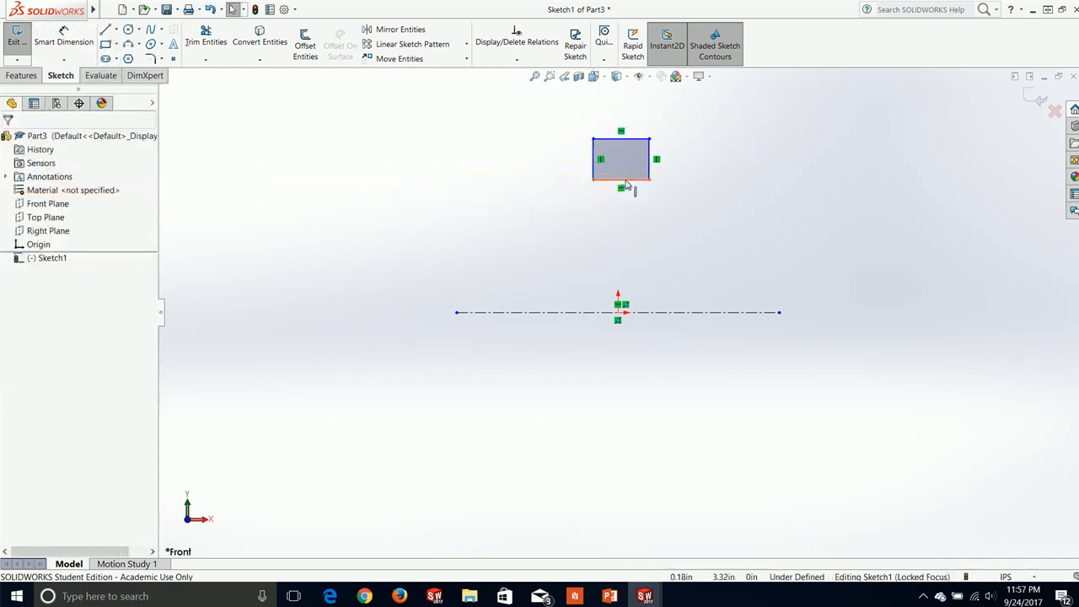
# Step: Add a Vertical relation between the midpoint of the rectangle's lower edge and the origin
pyautogui.click(626, 184)
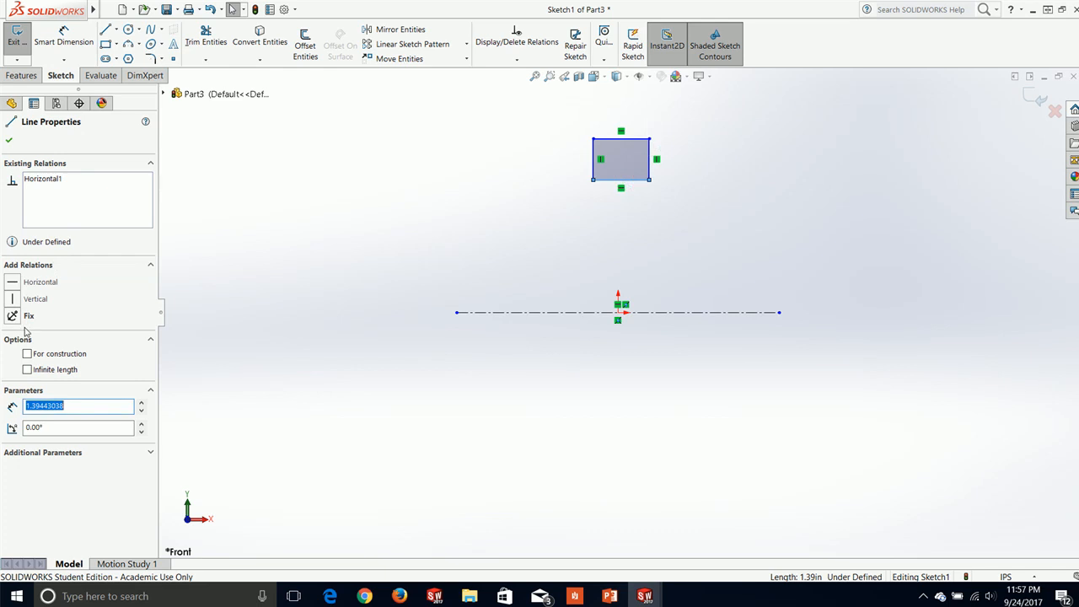
pyautogui.click(447, 253)
pyautogui.rightClick(620, 179)
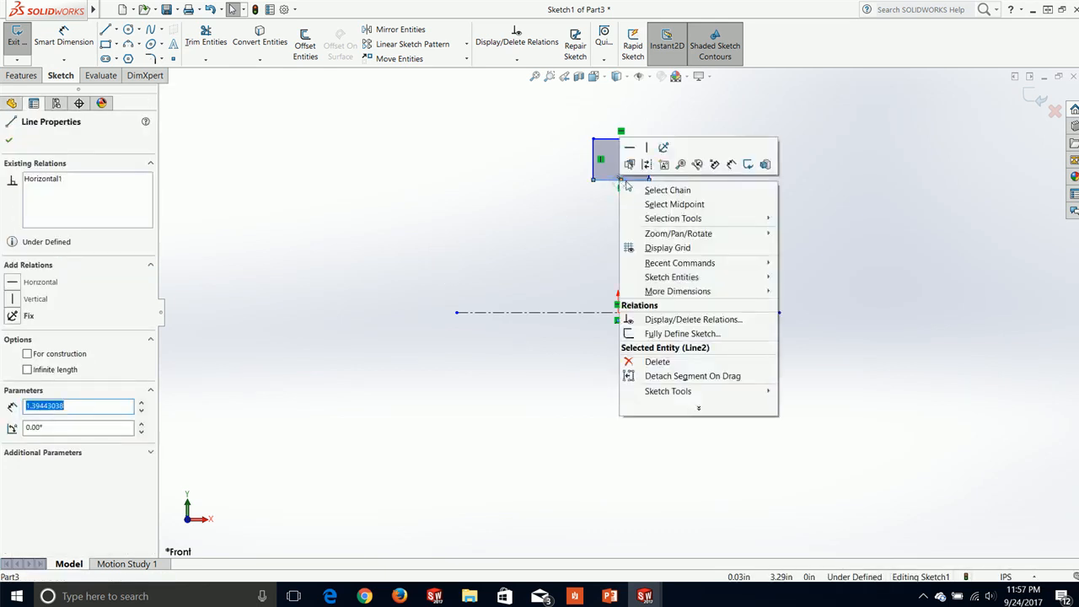
pyautogui.click(654, 205)
pyautogui.keyDown('ctrl'); pyautogui.click(618, 314); pyautogui.keyUp('ctrl')
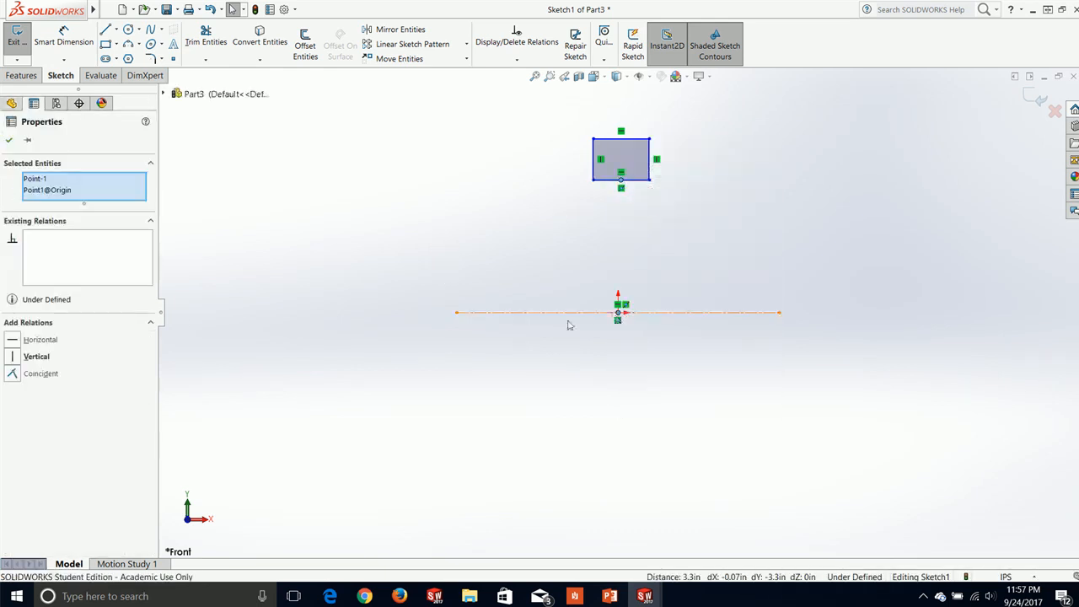
pyautogui.click(14, 358)
pyautogui.click(429, 232)
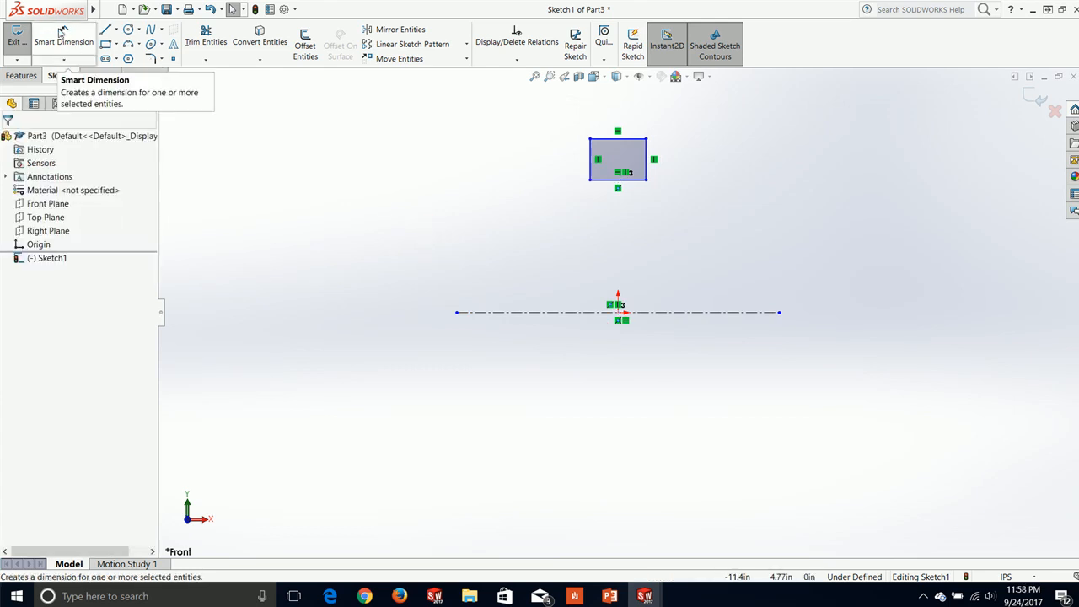
# Step: Dimension the rectangle's lower edge to the centerline as a doubled diameter distance of 2 in
pyautogui.click(65, 31)
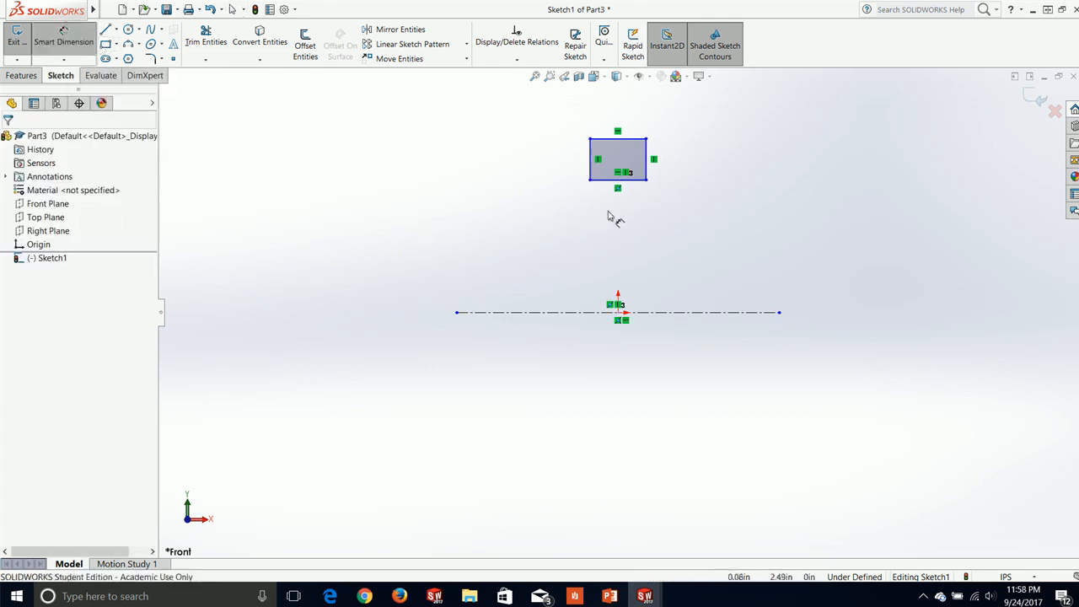
pyautogui.click(643, 183)
pyautogui.click(649, 313)
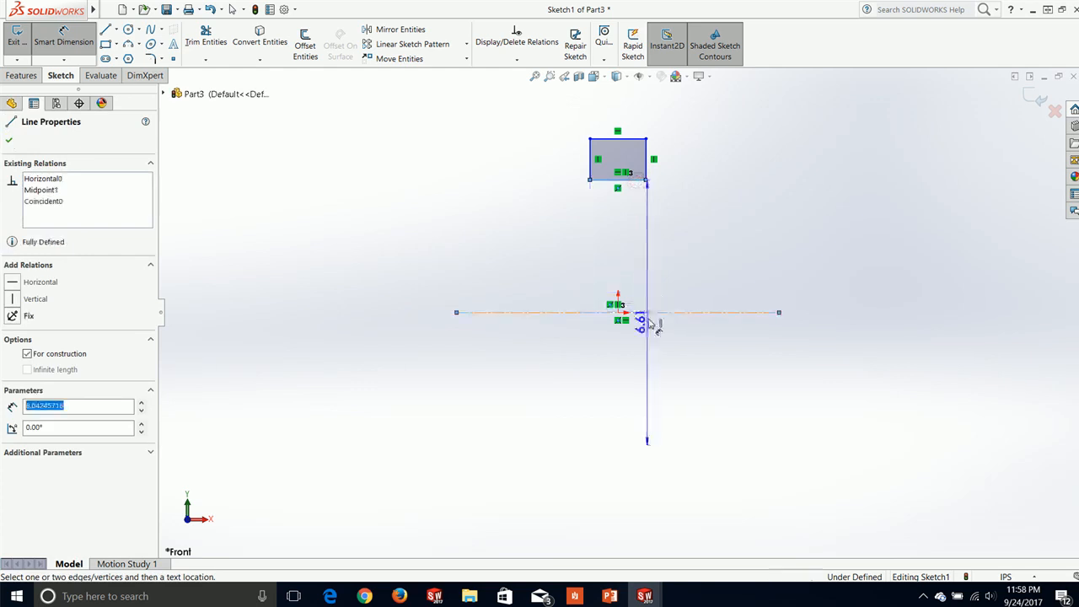
pyautogui.click(655, 369)
pyautogui.write('2')
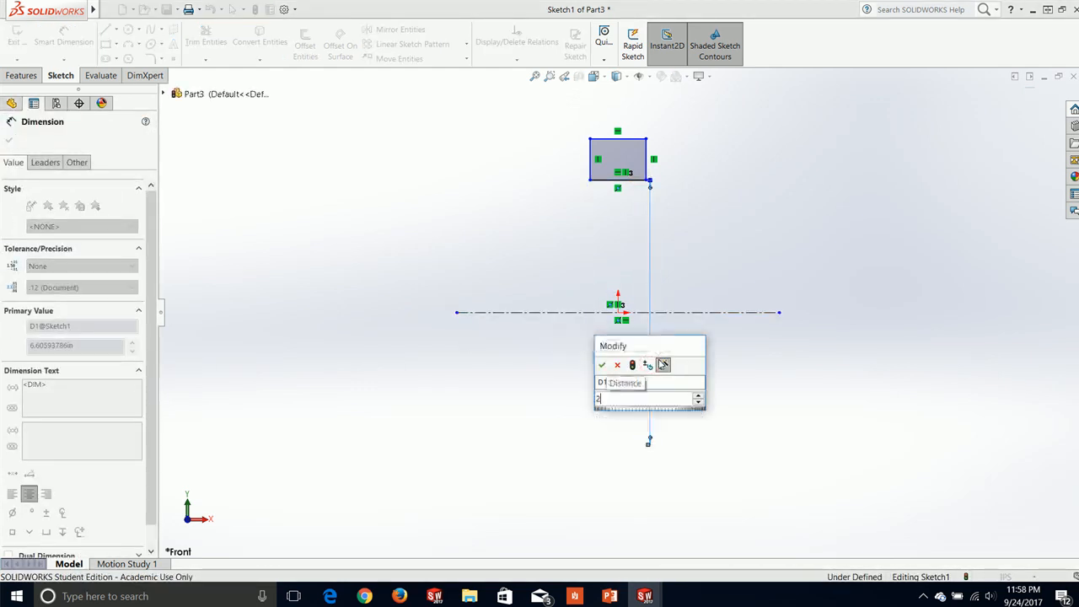
pyautogui.press('Return')
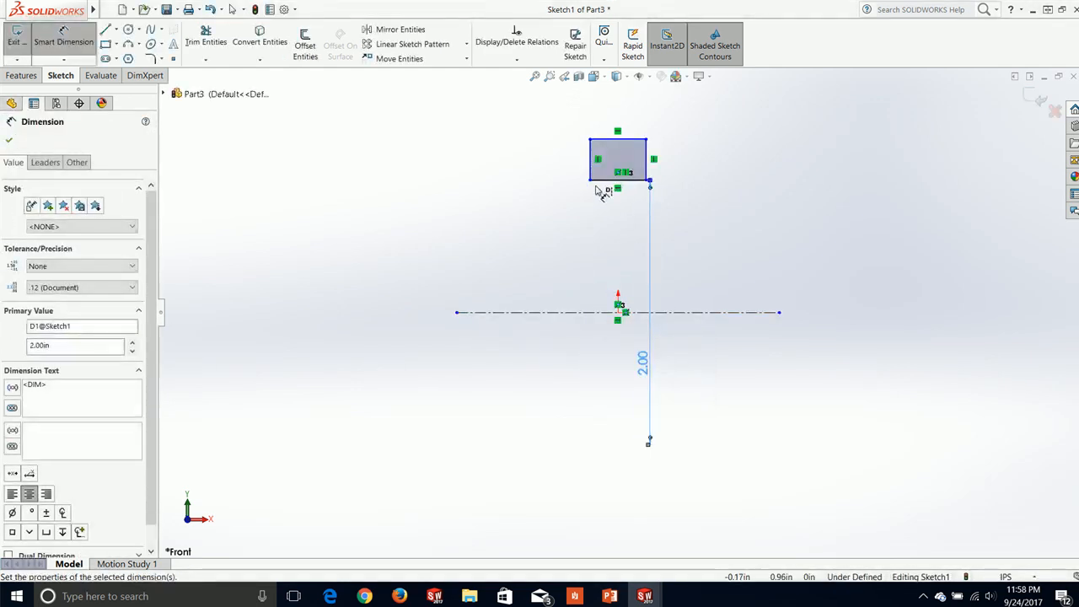
# Step: Dimension the rectangle's upper edge to the centerline as a doubled diameter distance of 2.733 in
pyautogui.click(634, 139)
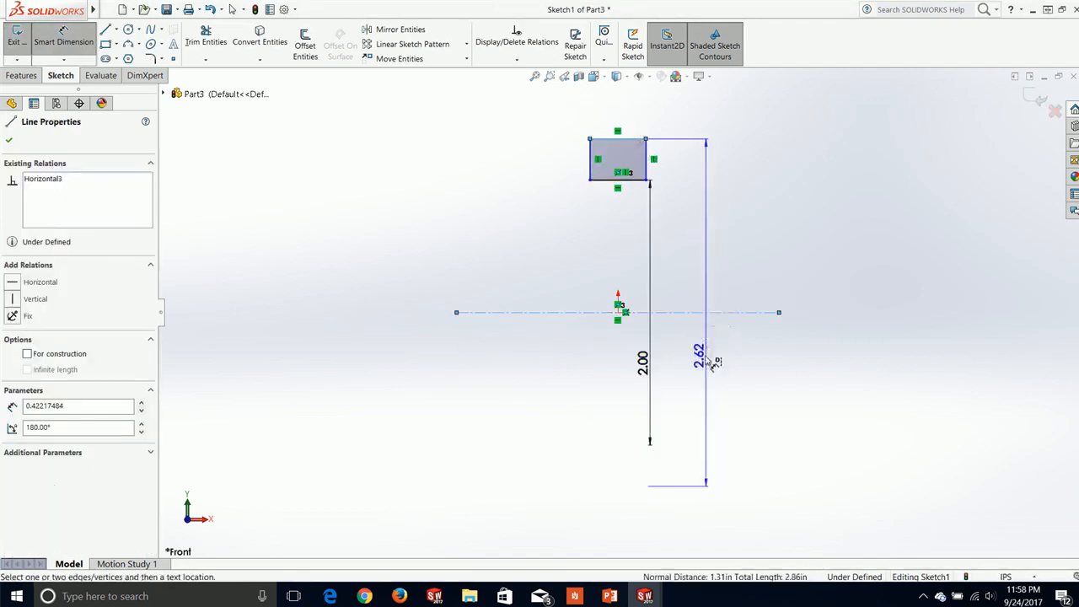
pyautogui.click(716, 341)
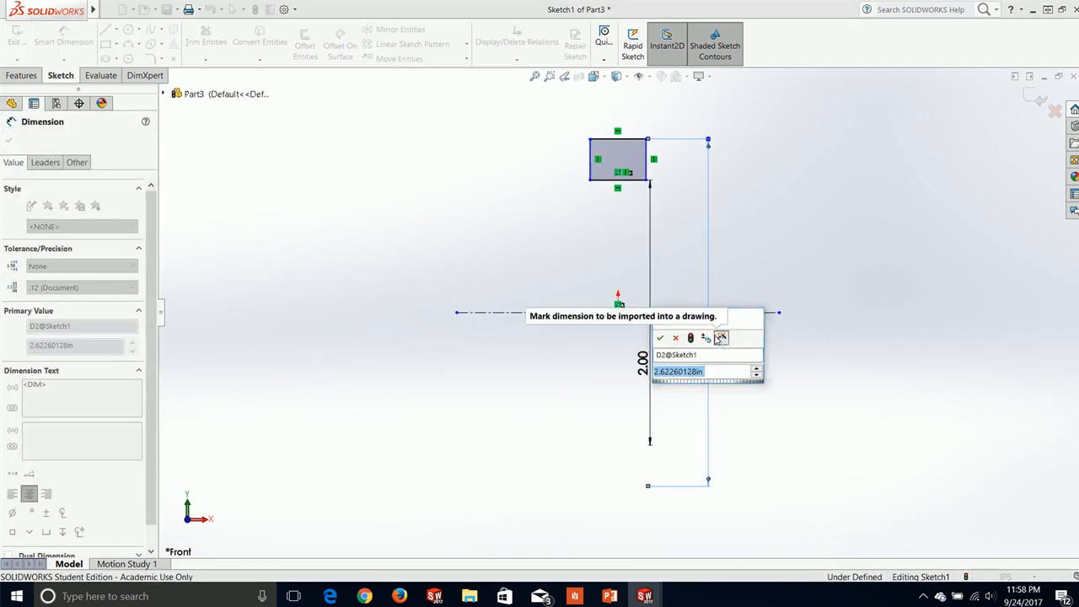
pyautogui.write('2.733')
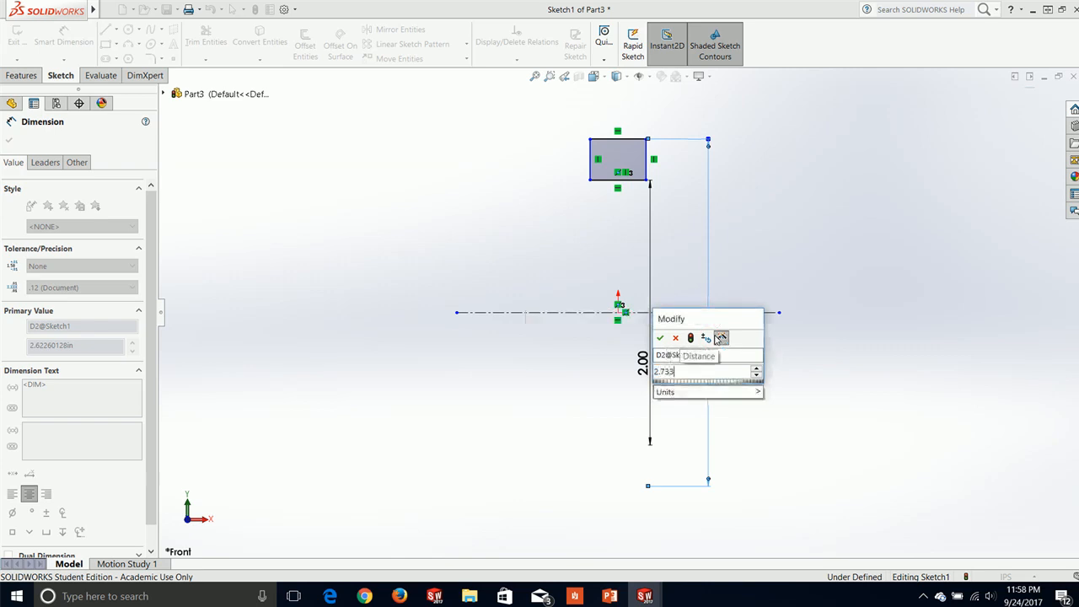
pyautogui.press('Return')
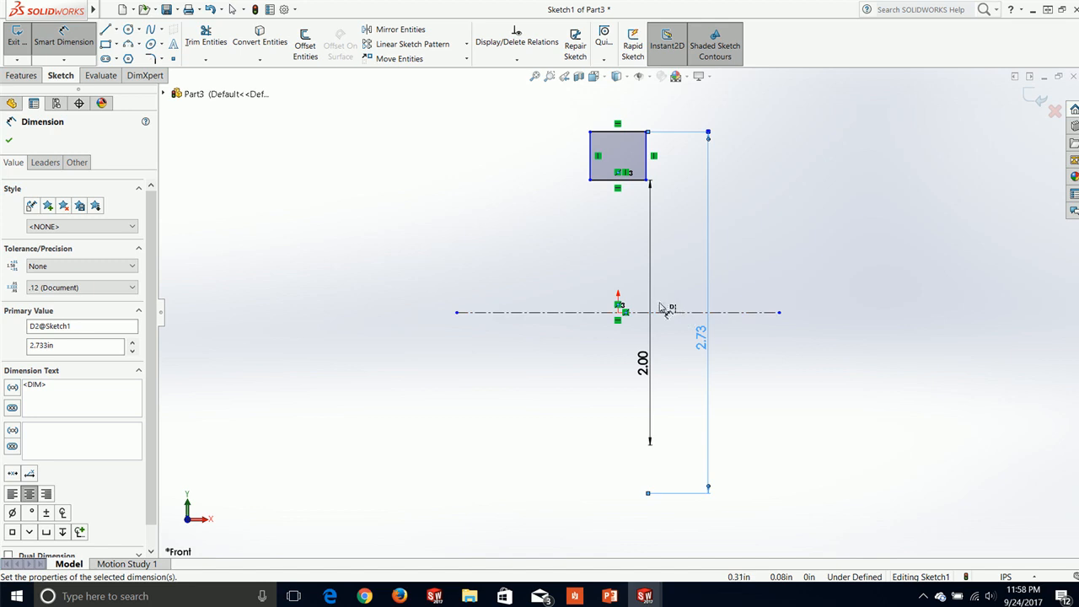
# Step: Dimension the rectangle's width with the equation =.5-.075-.075
pyautogui.click(631, 131)
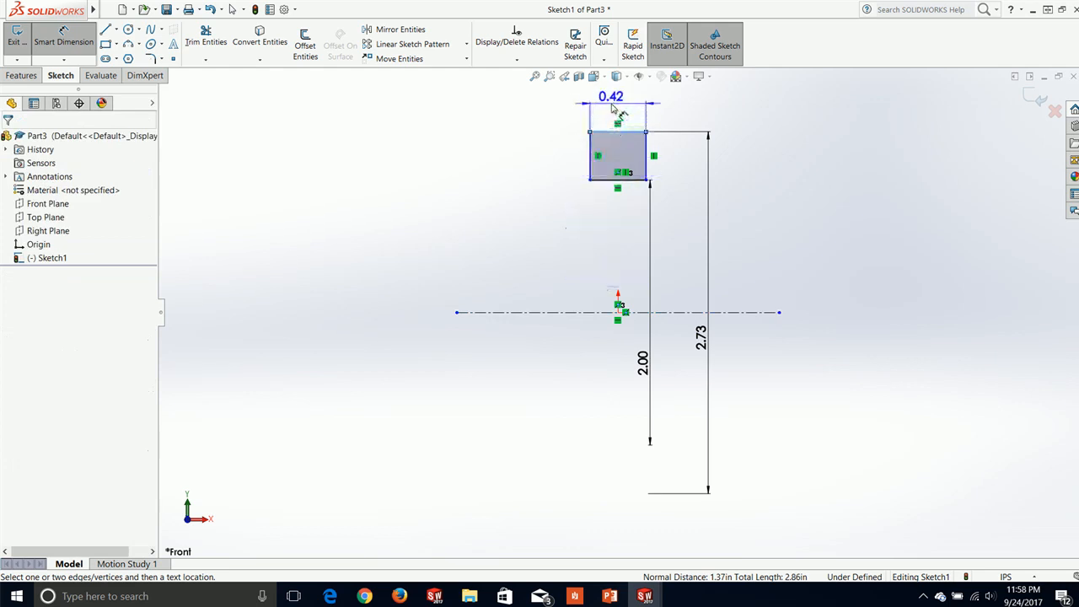
pyautogui.click(614, 108)
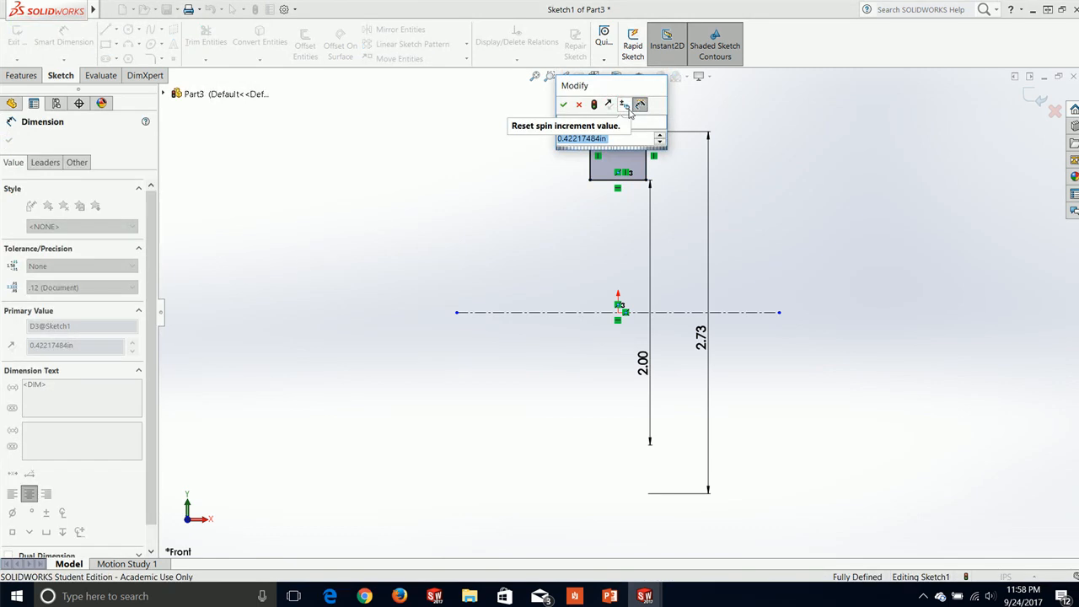
pyautogui.write('=')
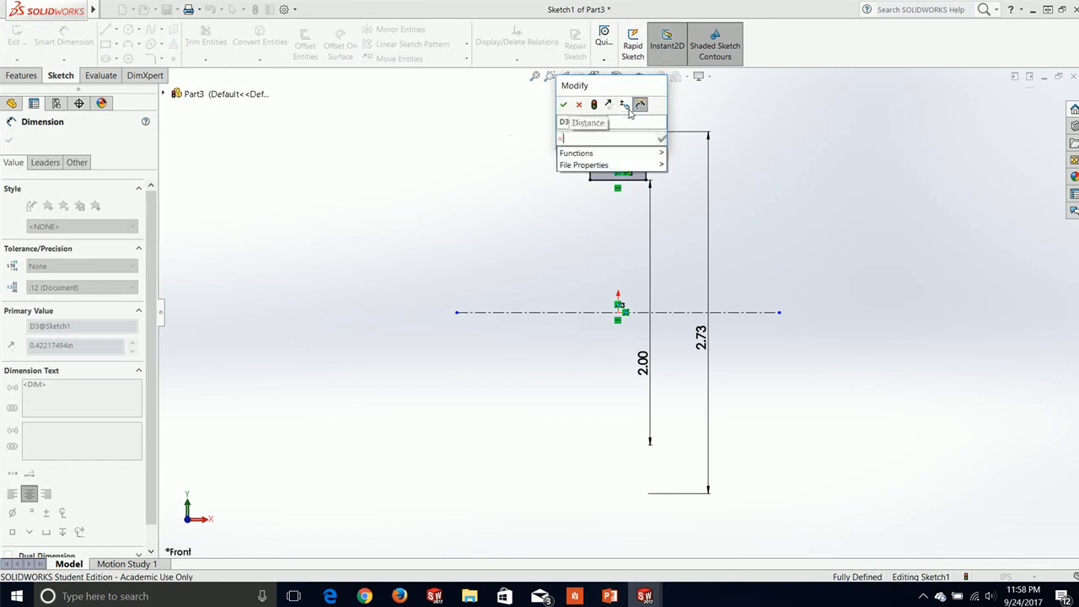
pyautogui.write('.5-')
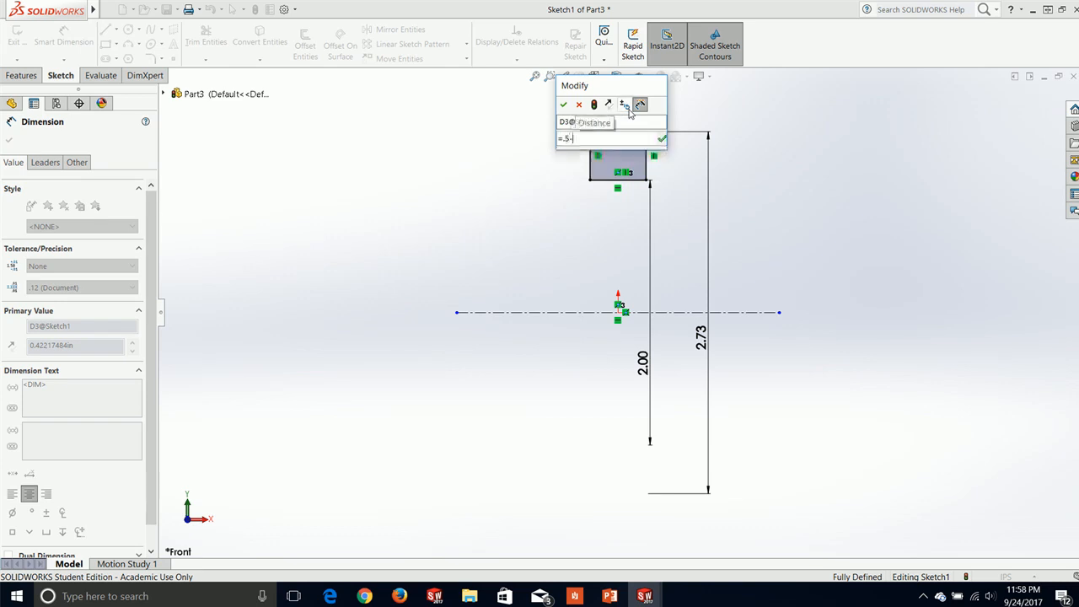
pyautogui.write('.07')
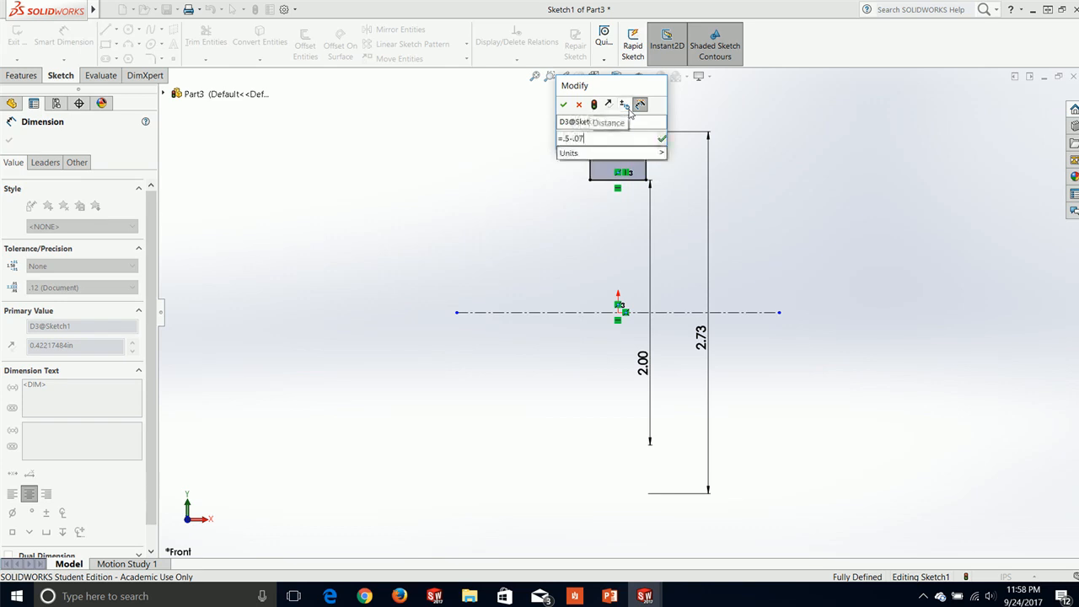
pyautogui.write('5-.075')
pyautogui.press('Return')
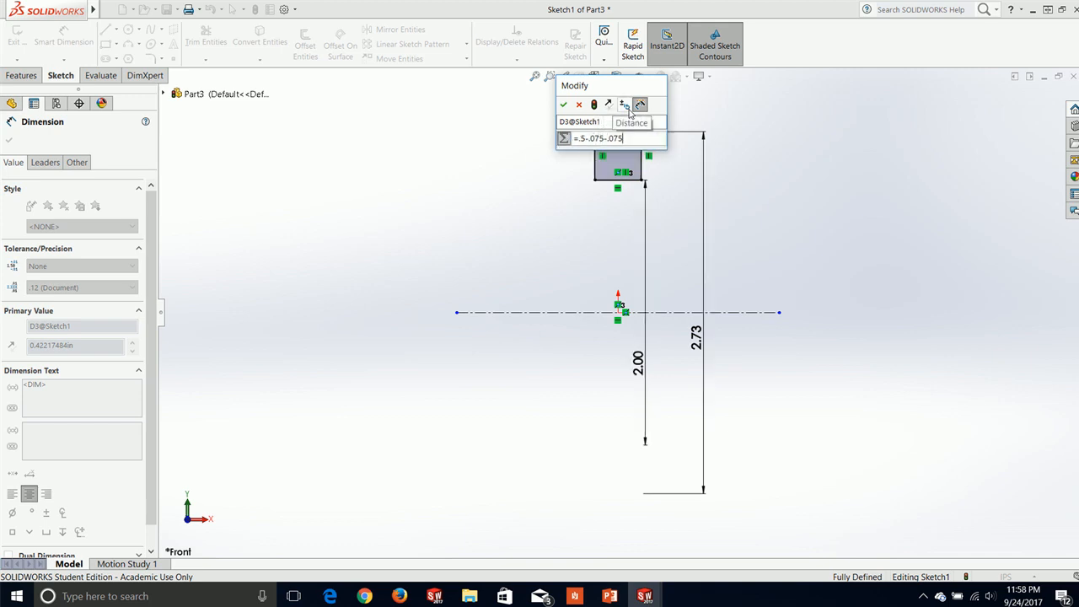
pyautogui.click(562, 105)
pyautogui.click(554, 210)
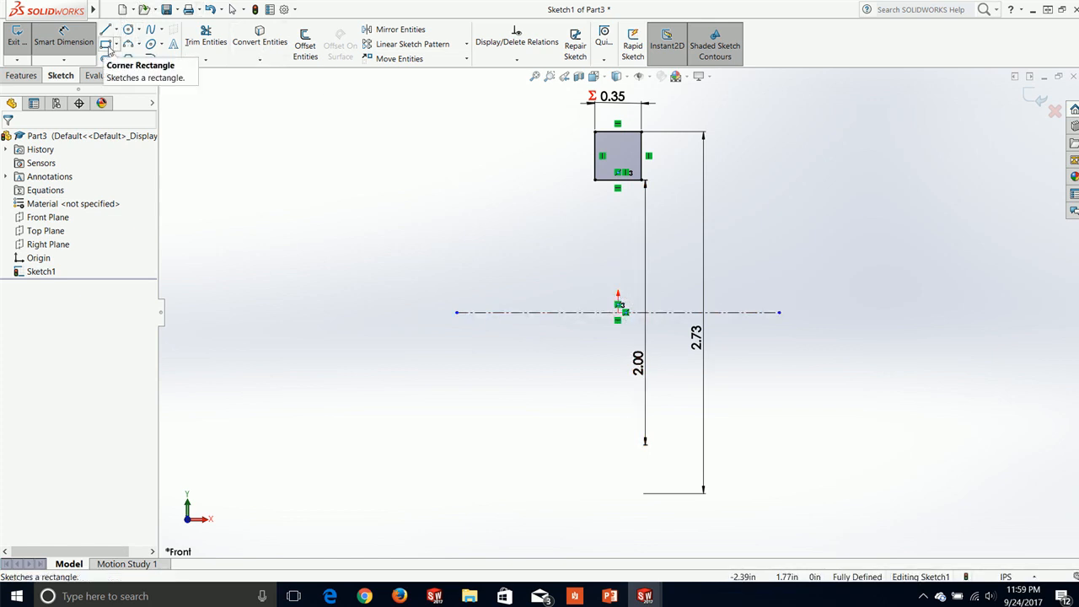
# Step: Draw a second corner rectangle about 0.56 in wide between the first rectangle and the centerline
pyautogui.click(108, 49)
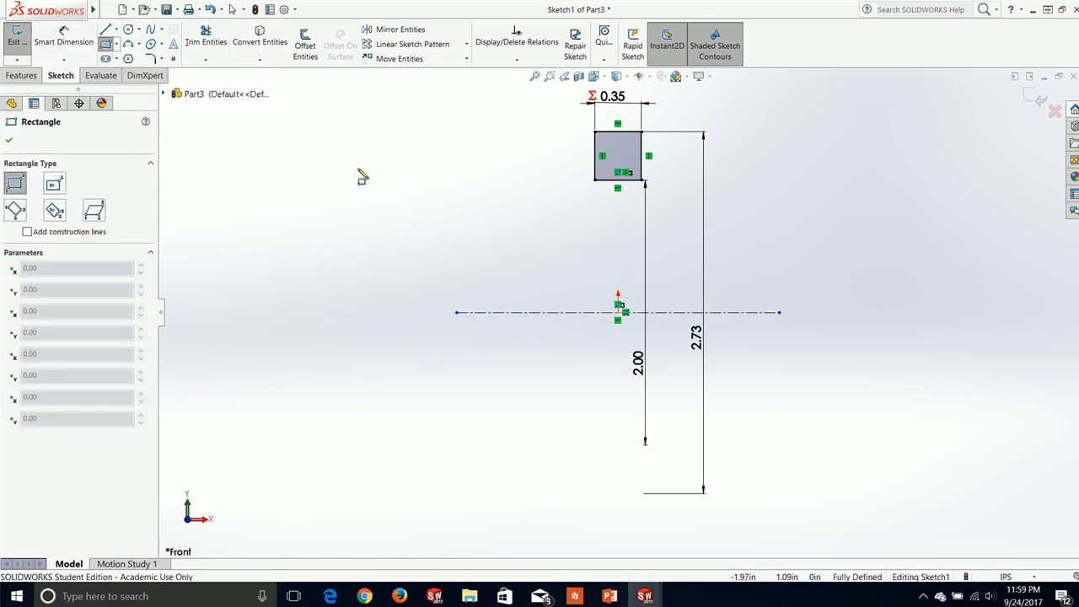
pyautogui.click(580, 261)
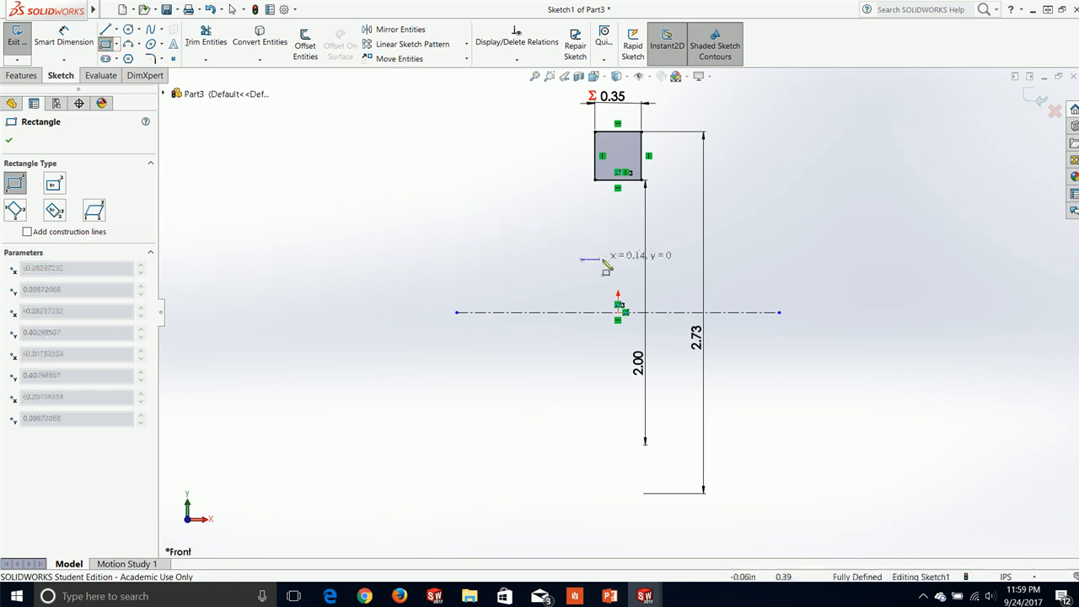
pyautogui.click(655, 294)
pyautogui.press('Escape')
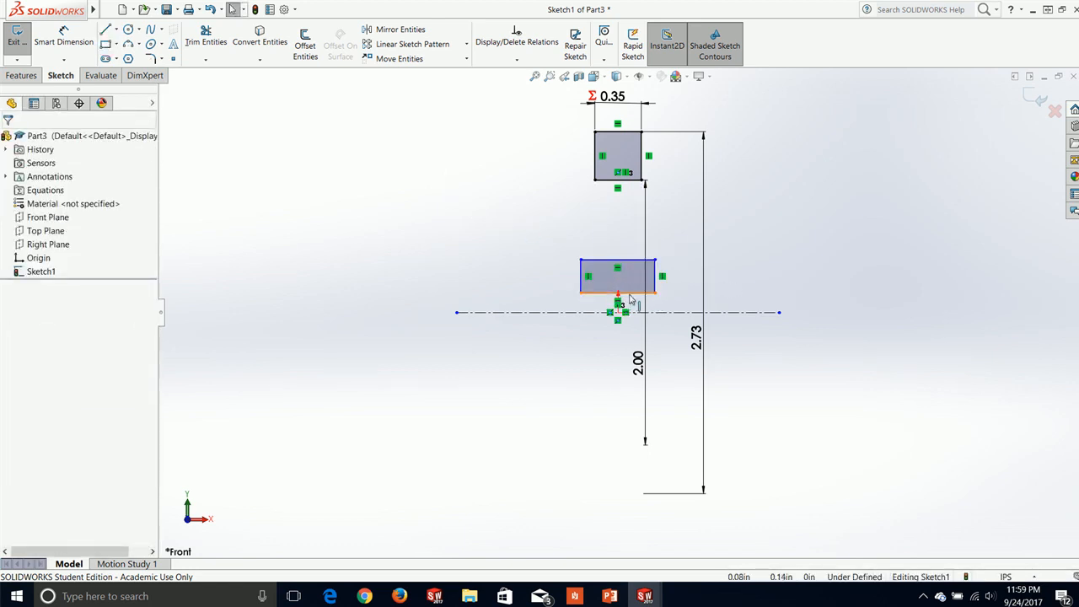
# Step: Add a Vertical relation between the midpoint of the second rectangle's lower edge and the origin
pyautogui.click(632, 294)
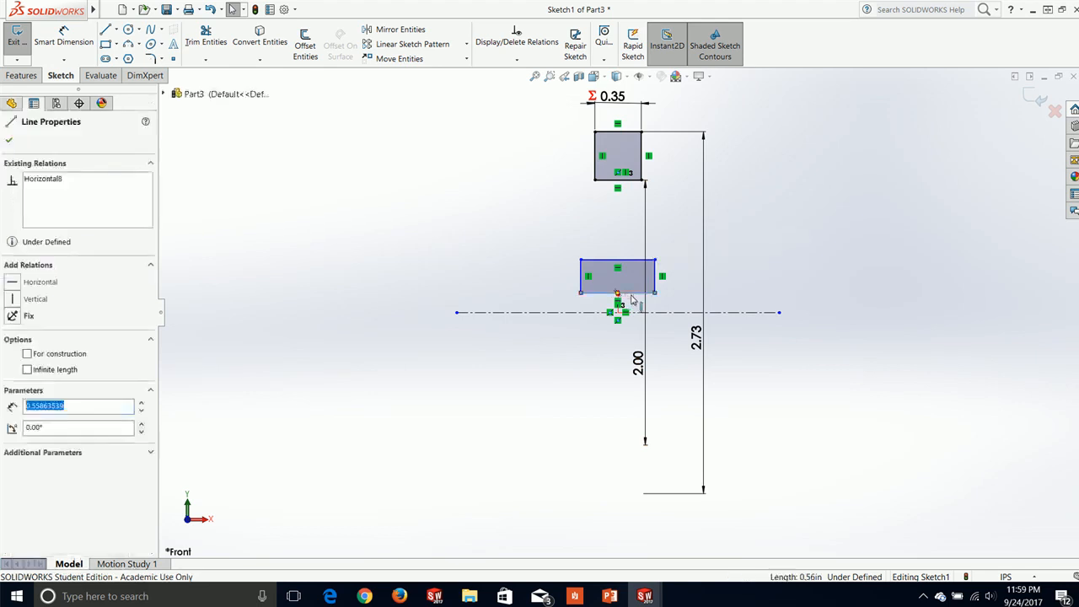
pyautogui.click(723, 253)
pyautogui.rightClick(635, 294)
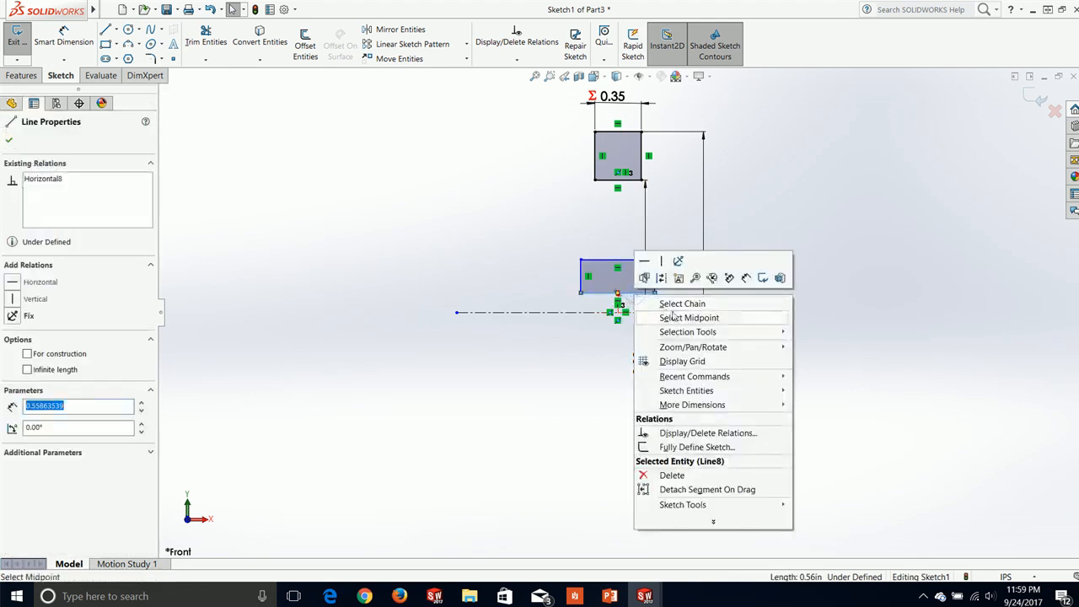
pyautogui.click(673, 317)
pyautogui.keyDown('ctrl'); pyautogui.click(618, 312); pyautogui.keyUp('ctrl')
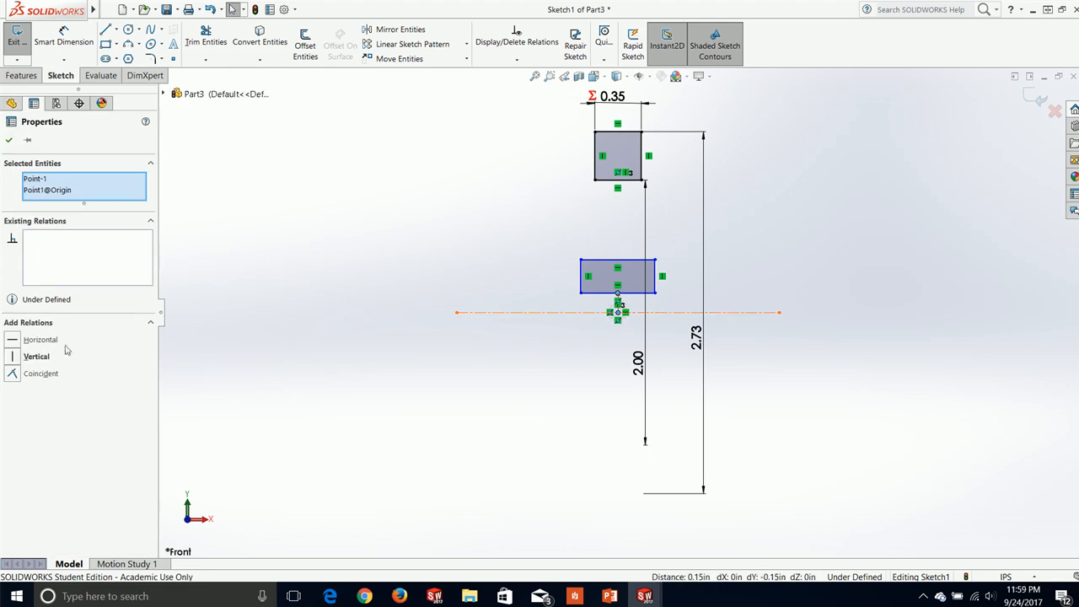
pyautogui.click(15, 361)
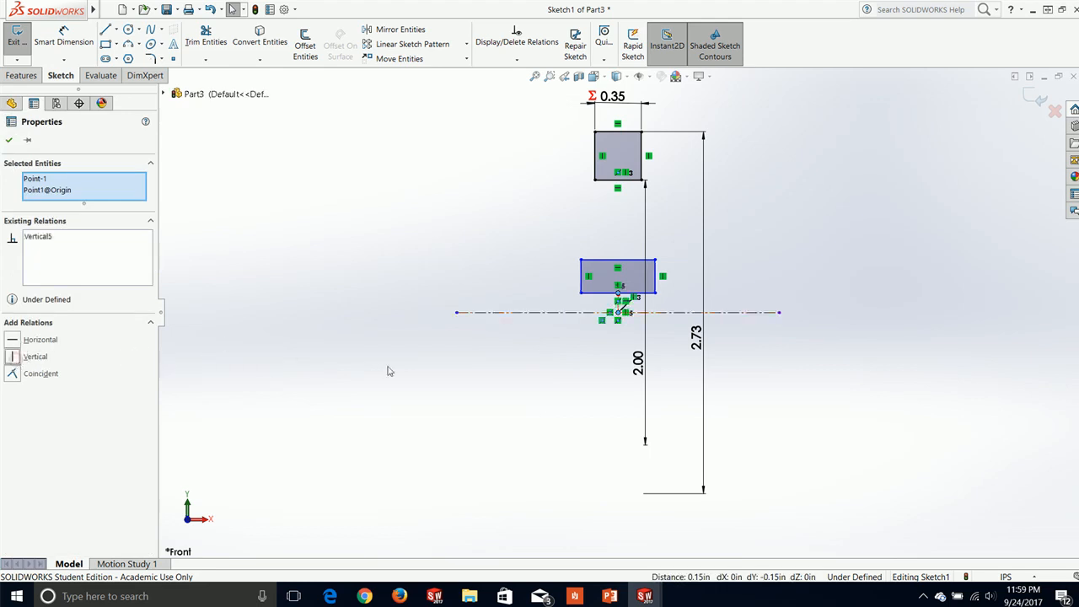
pyautogui.click(439, 382)
pyautogui.scroll(-5, 693, 308)
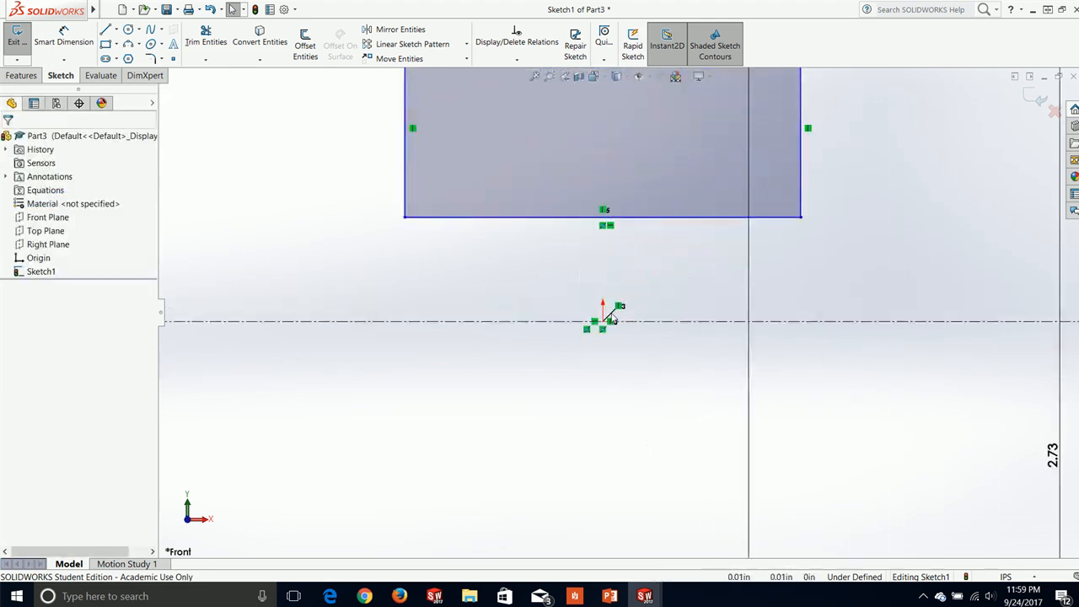
# Step: Dimension the width of the second rectangle's upper edge as 0.5 in
pyautogui.scroll(3, 642, 264)
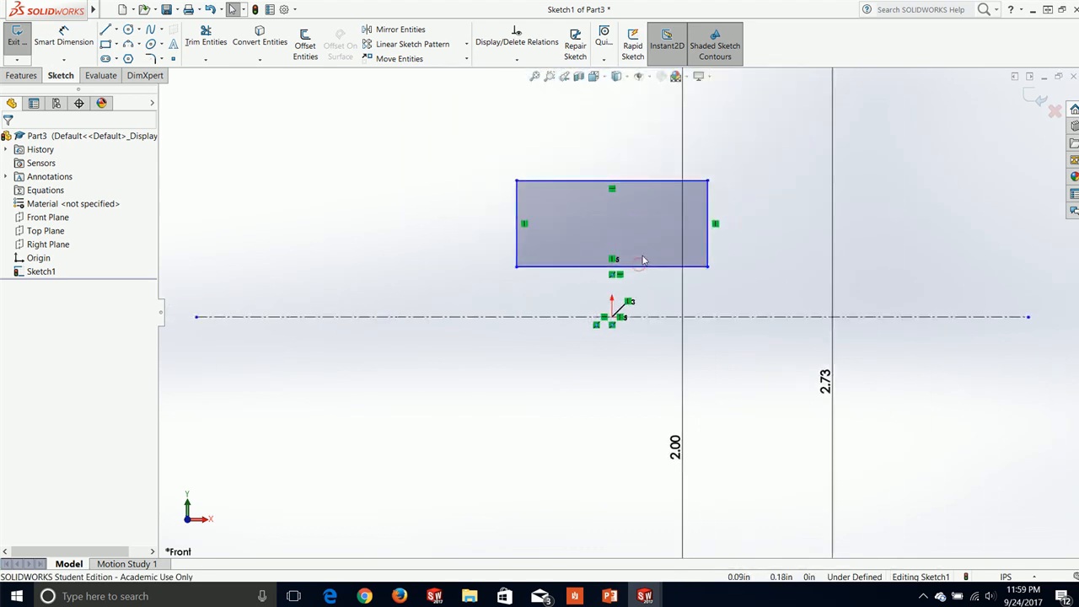
pyautogui.click(63, 36)
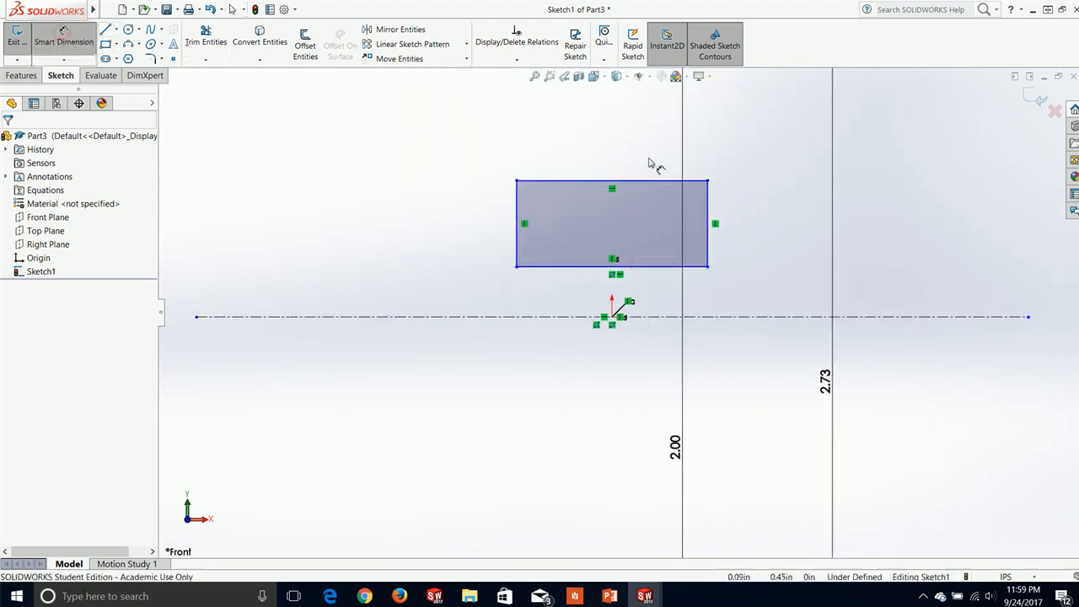
pyautogui.click(627, 181)
pyautogui.click(624, 155)
pyautogui.write('.5')
pyautogui.press('Return')
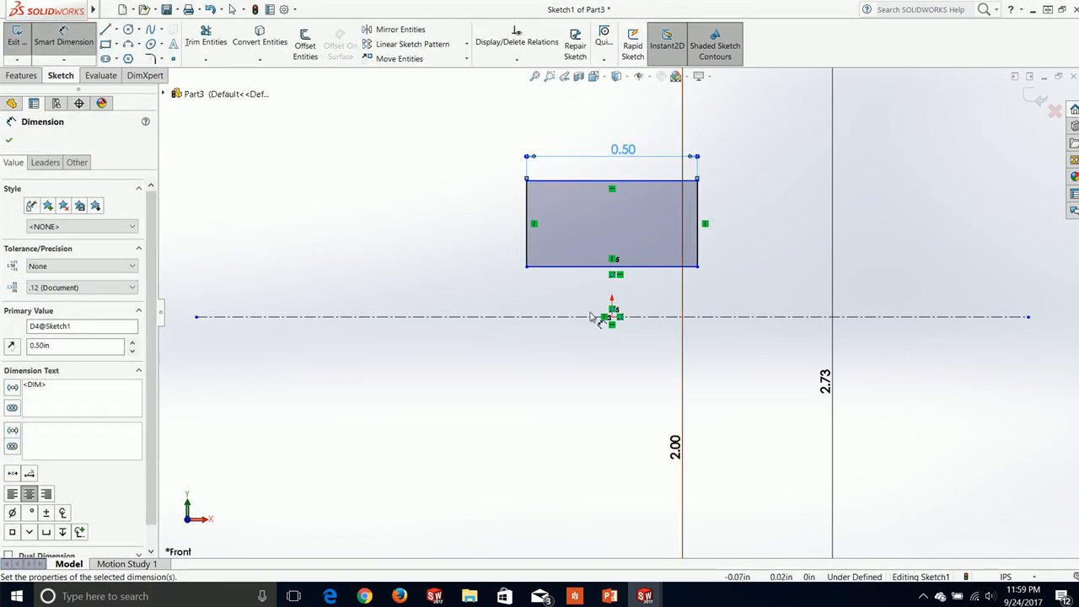
# Step: Dimension the second rectangle's lower edge to the centerline as a doubled diameter distance of 0.25 in
pyautogui.click(571, 268)
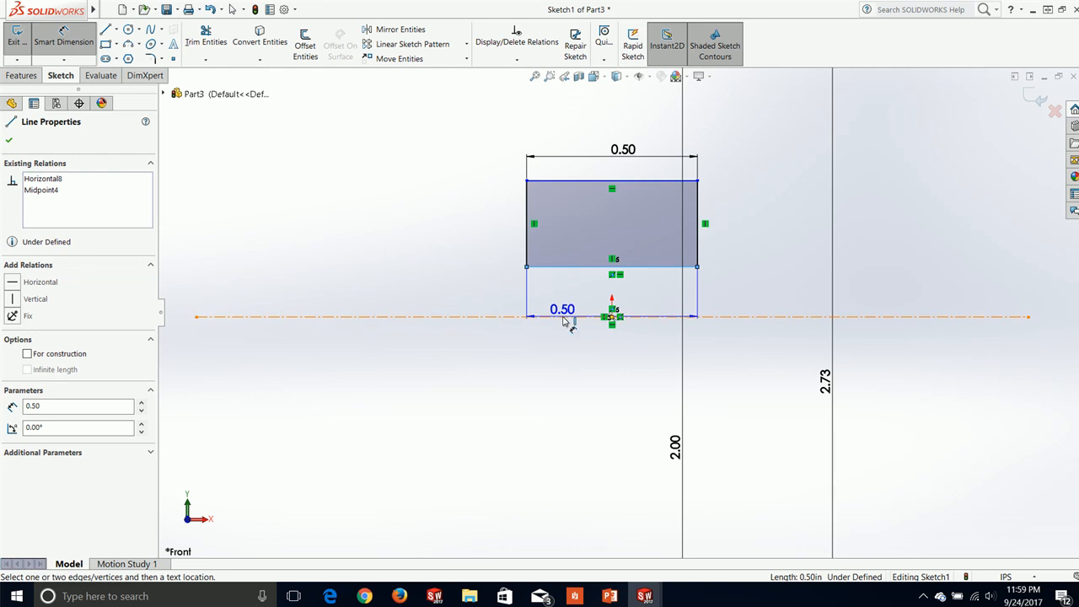
pyautogui.click(565, 318)
pyautogui.click(573, 344)
pyautogui.press('BackSpace')
pyautogui.write('.25')
pyautogui.press('Return')
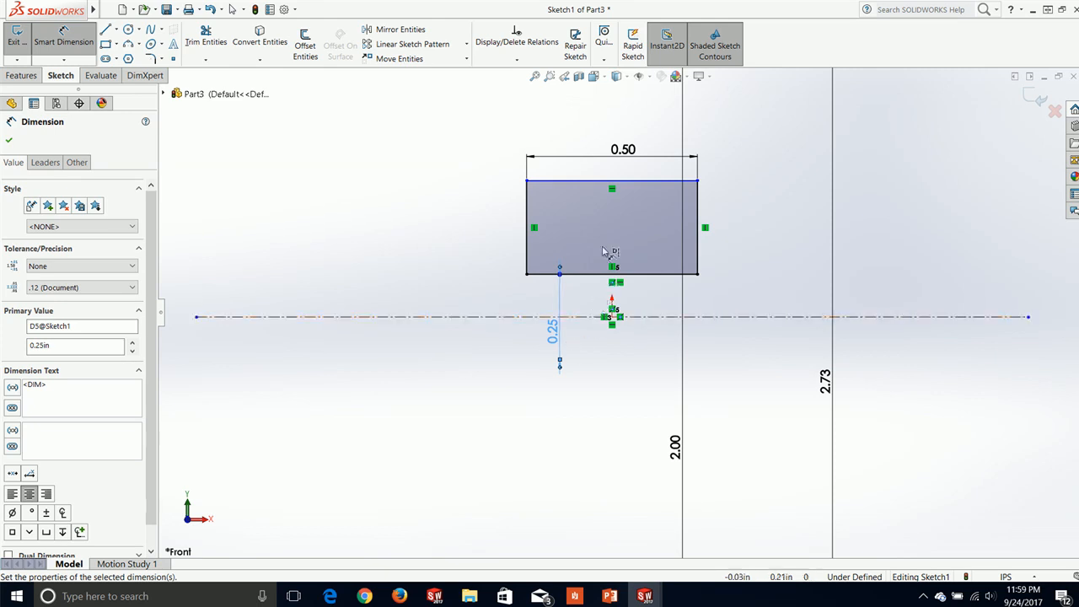
# Step: Dimension the second rectangle's upper edge to the centerline as a doubled diameter distance of 0.5 in
pyautogui.click(595, 180)
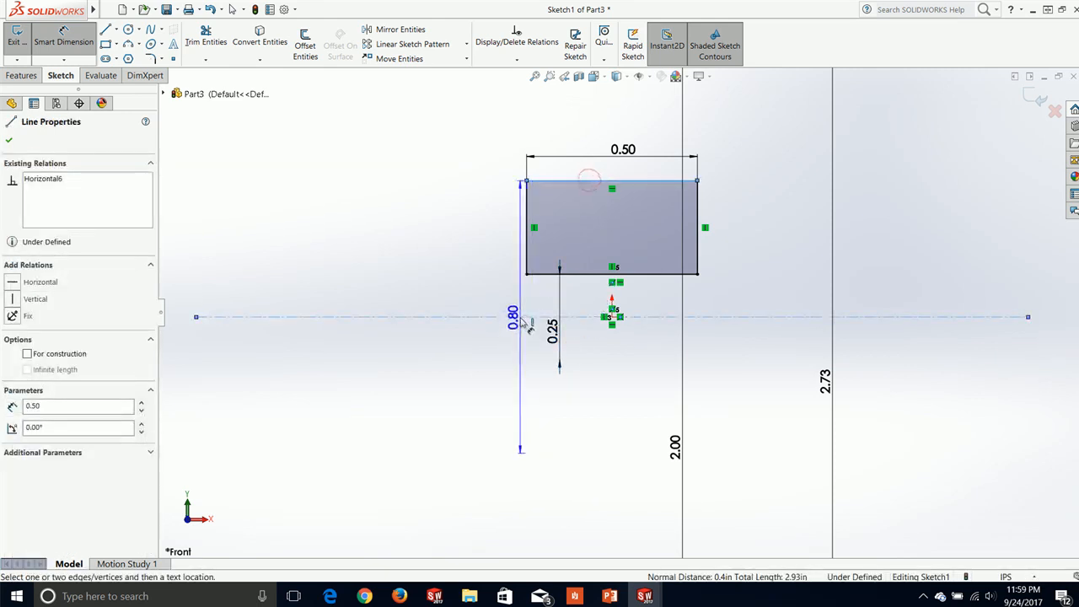
pyautogui.click(524, 350)
pyautogui.write('.5')
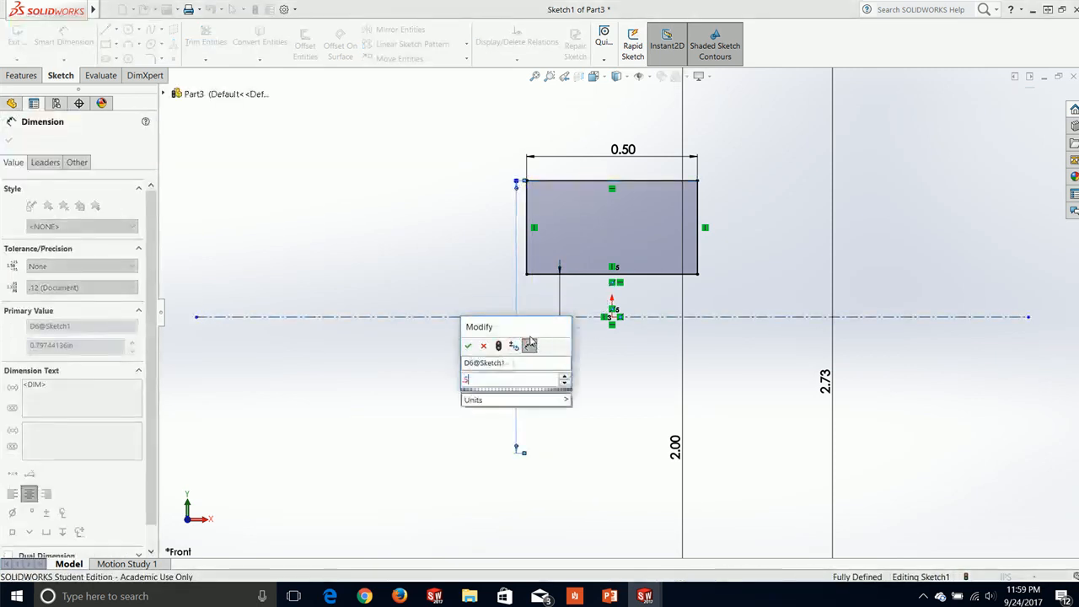
pyautogui.press('Return')
pyautogui.scroll(-5, 569, 340)
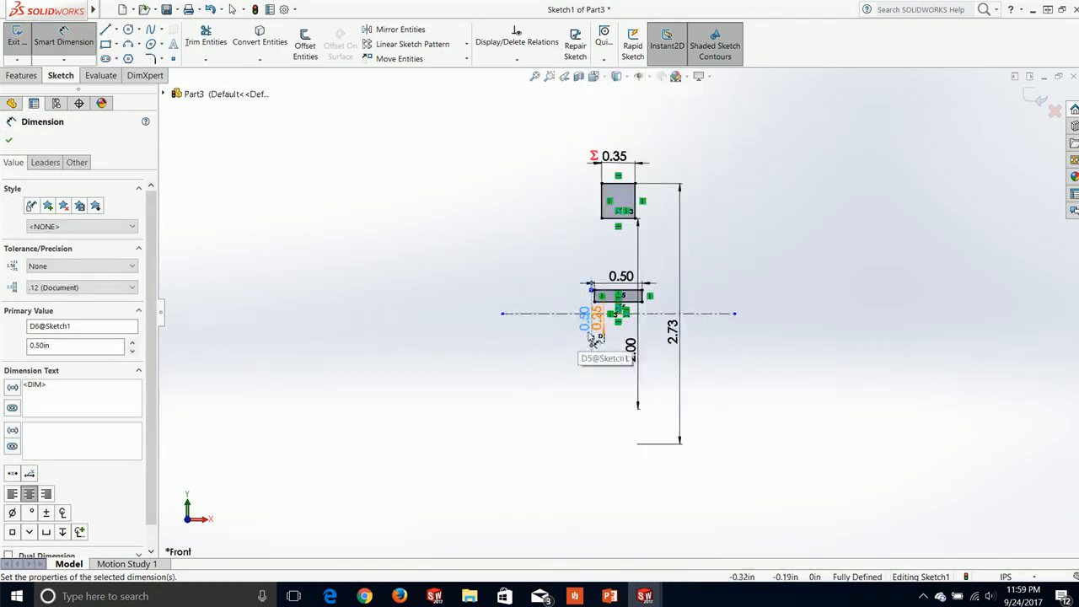
pyautogui.scroll(3, 624, 288)
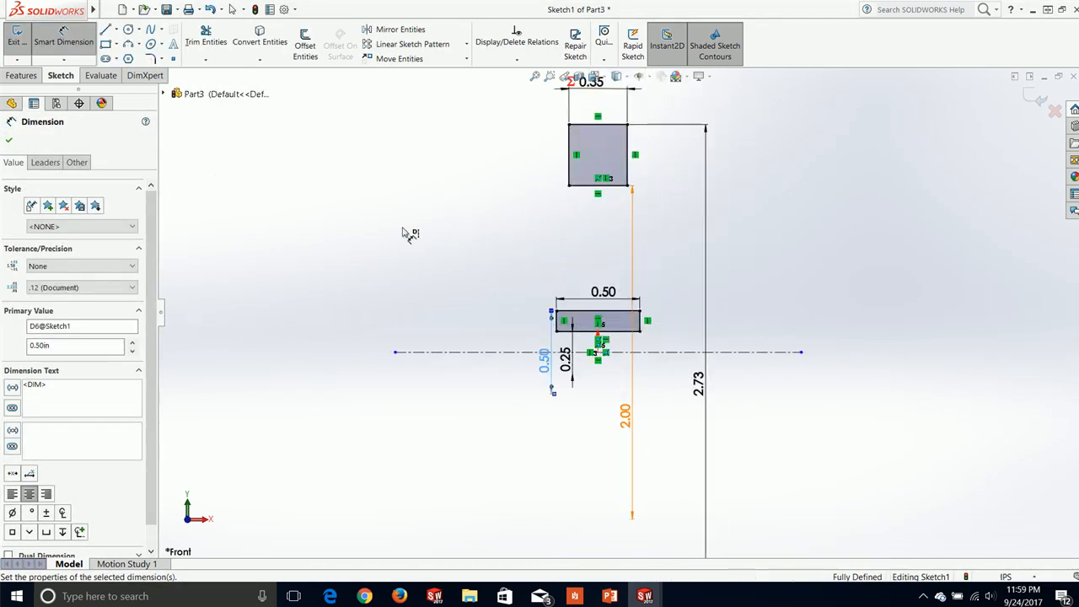
# Step: Revolve the rim and hub profiles 360 degrees about the centerline into solid rings
pyautogui.click(10, 142)
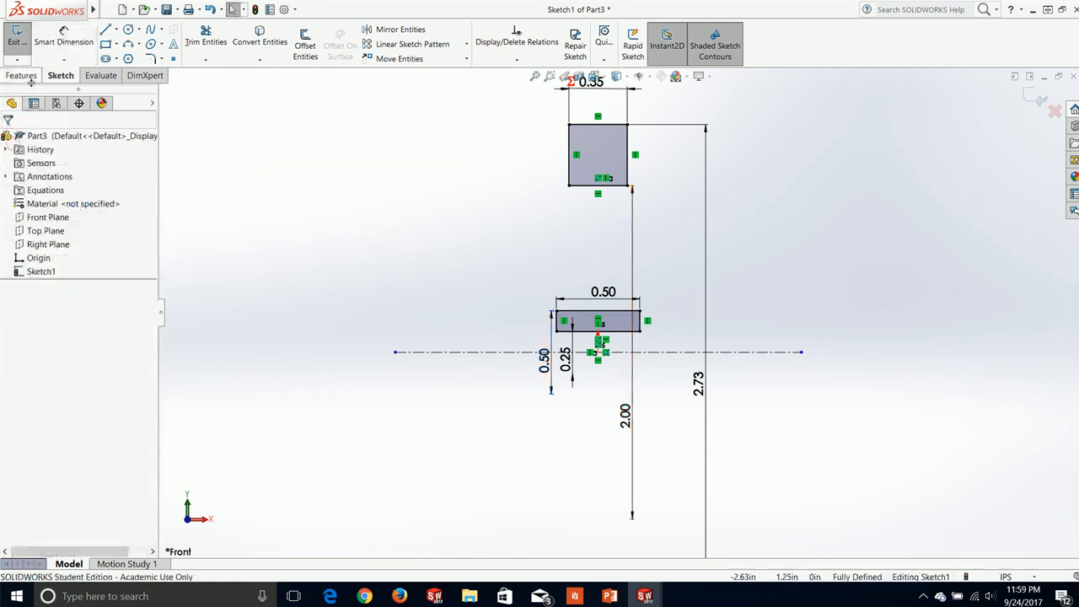
pyautogui.click(25, 76)
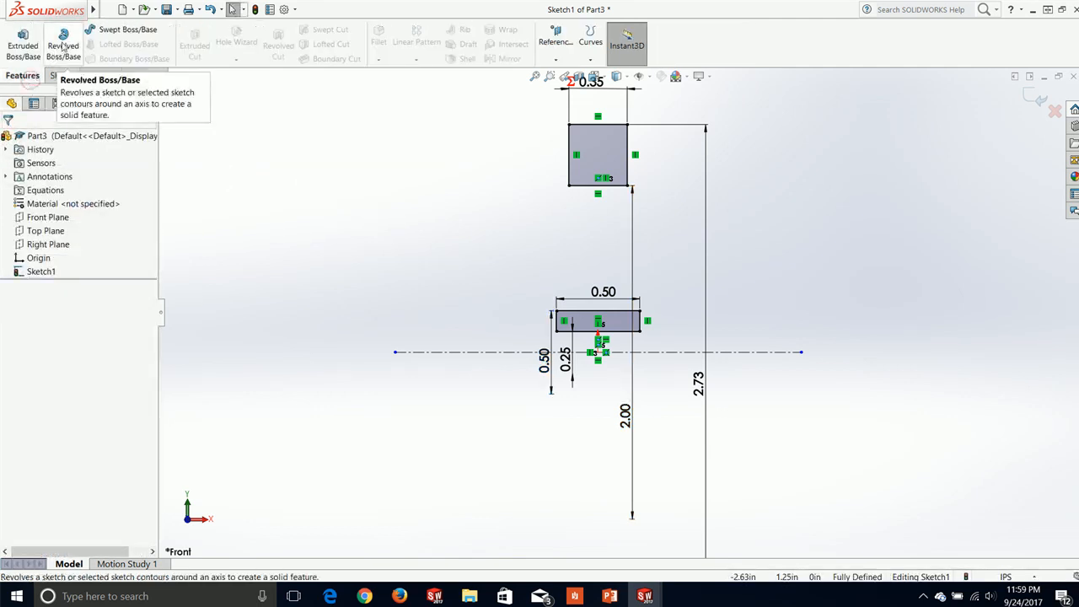
pyautogui.click(63, 40)
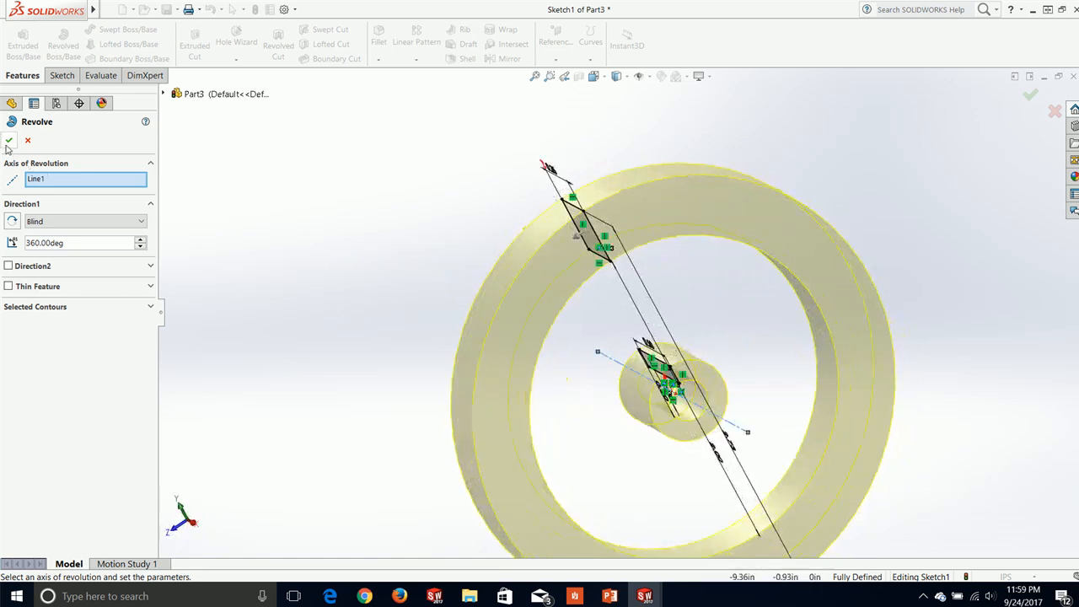
pyautogui.press('Return')
pyautogui.moveTo(725, 398); pyautogui.dragTo(670, 383, button='middle')
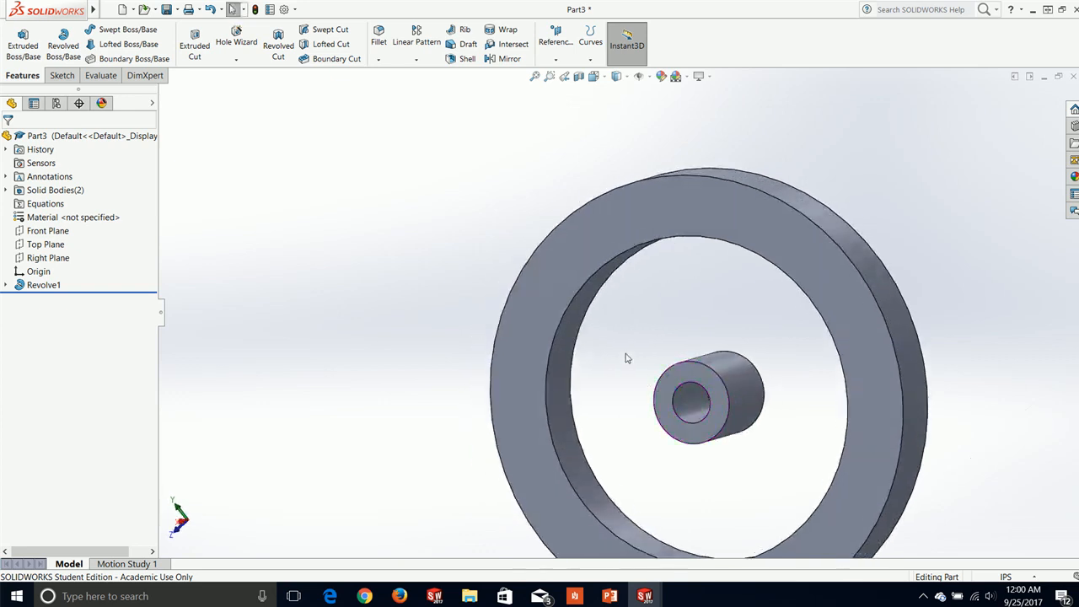
pyautogui.rightClick(52, 287)
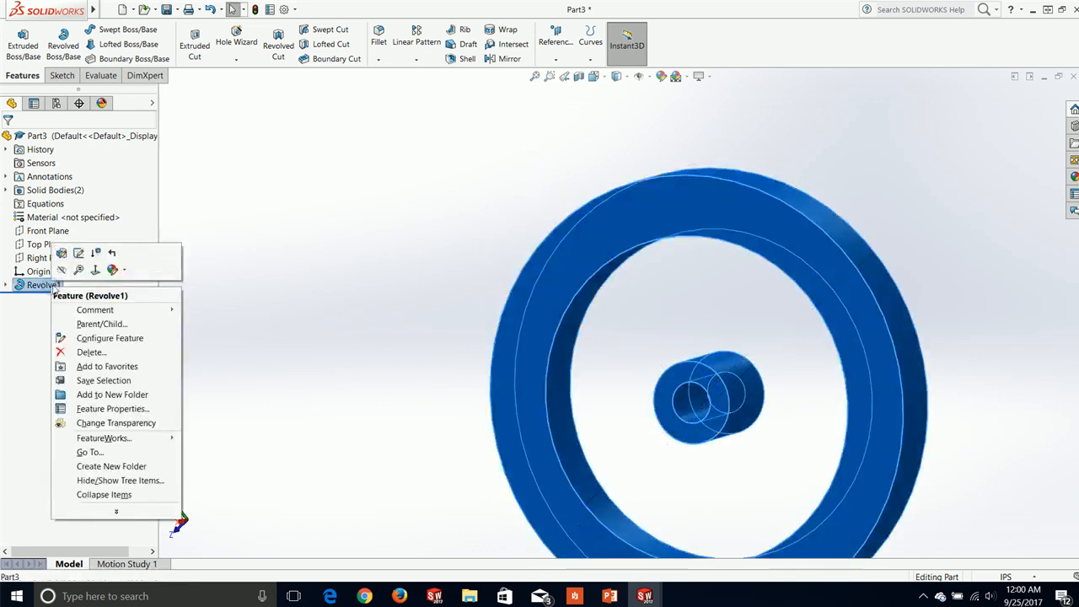
pyautogui.click(60, 254)
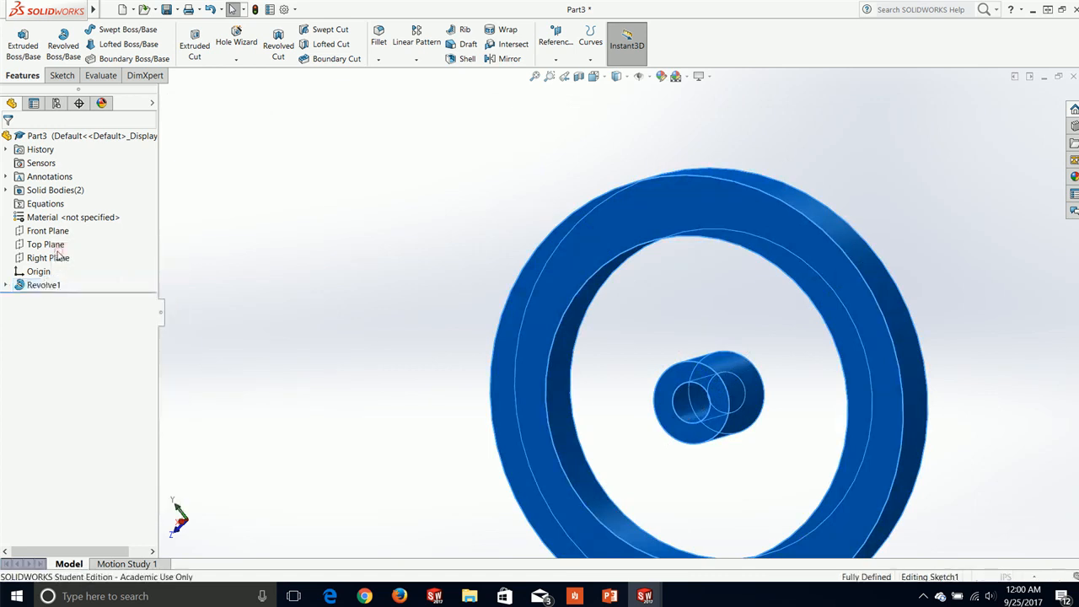
pyautogui.click(9, 140)
# Step: Edit the revolve's sketch to trim away the whole hub rectangle, and exit the sketch with only the rim profile left
pyautogui.rightClick(37, 285)
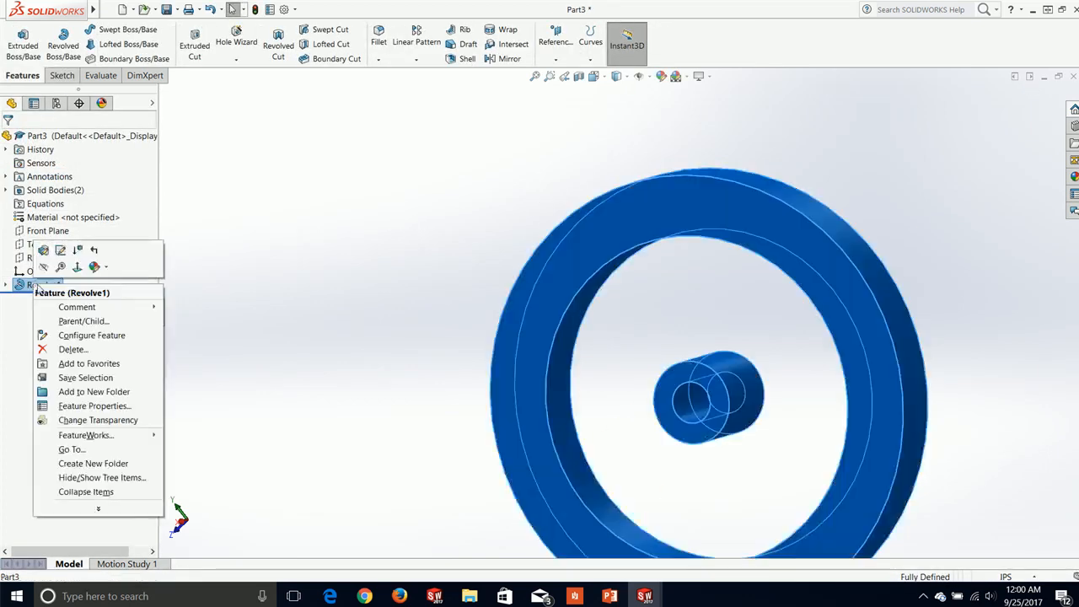
pyautogui.click(60, 251)
pyautogui.moveTo(674, 380)
pyautogui.mouseDown(button='middle')
pyautogui.moveTo(709, 411)
pyautogui.moveTo(684, 388)
pyautogui.mouseUp(button='middle')
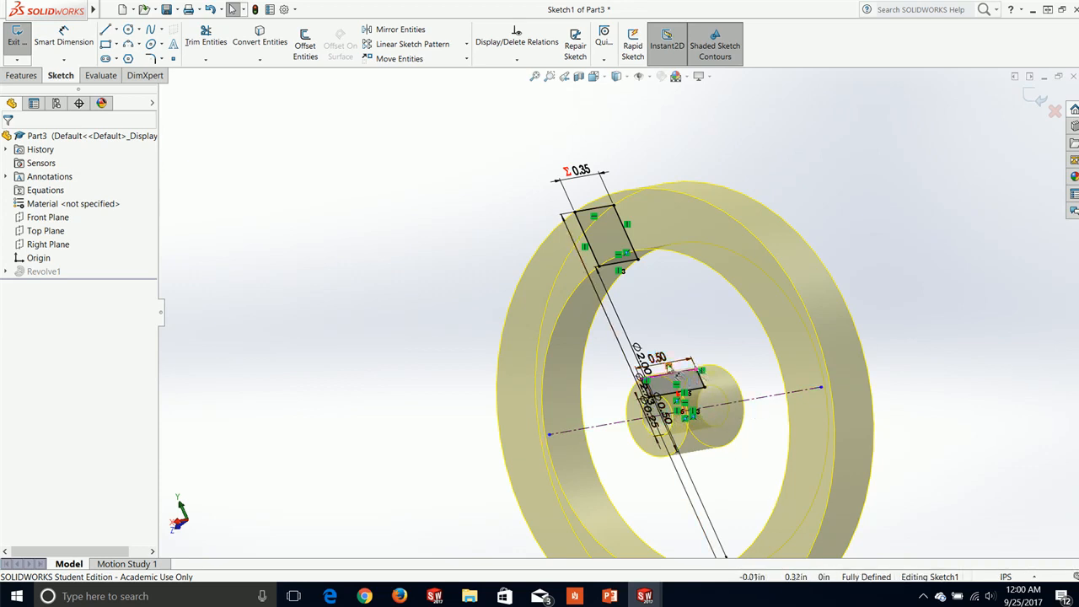
pyautogui.click(203, 44)
pyautogui.moveTo(670, 339)
pyautogui.mouseDown()
pyautogui.moveTo(691, 379)
pyautogui.moveTo(710, 377)
pyautogui.mouseUp()
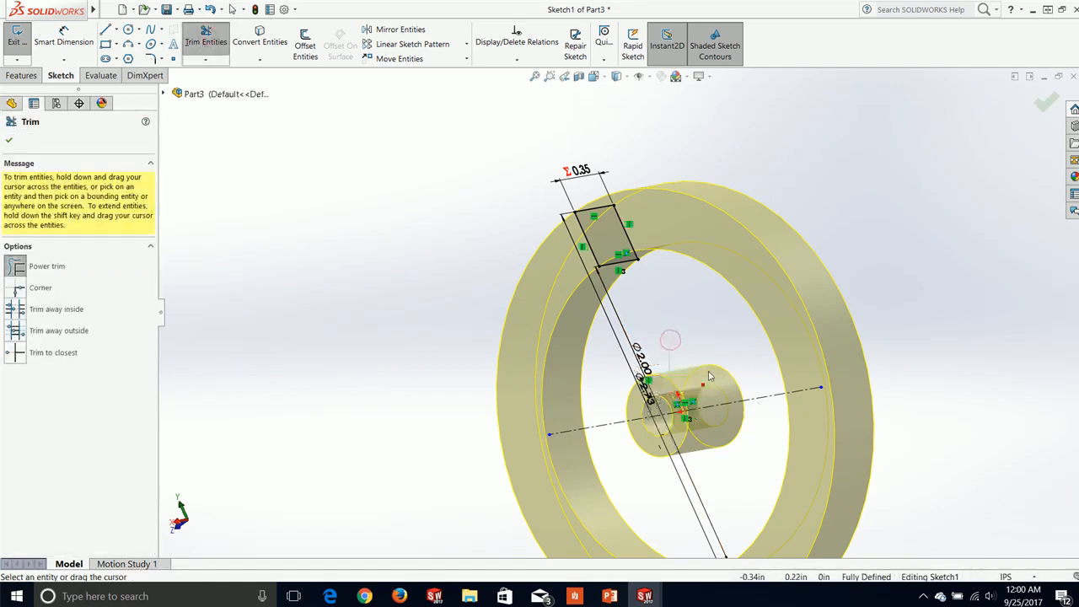
pyautogui.click(11, 142)
pyautogui.click(1035, 97)
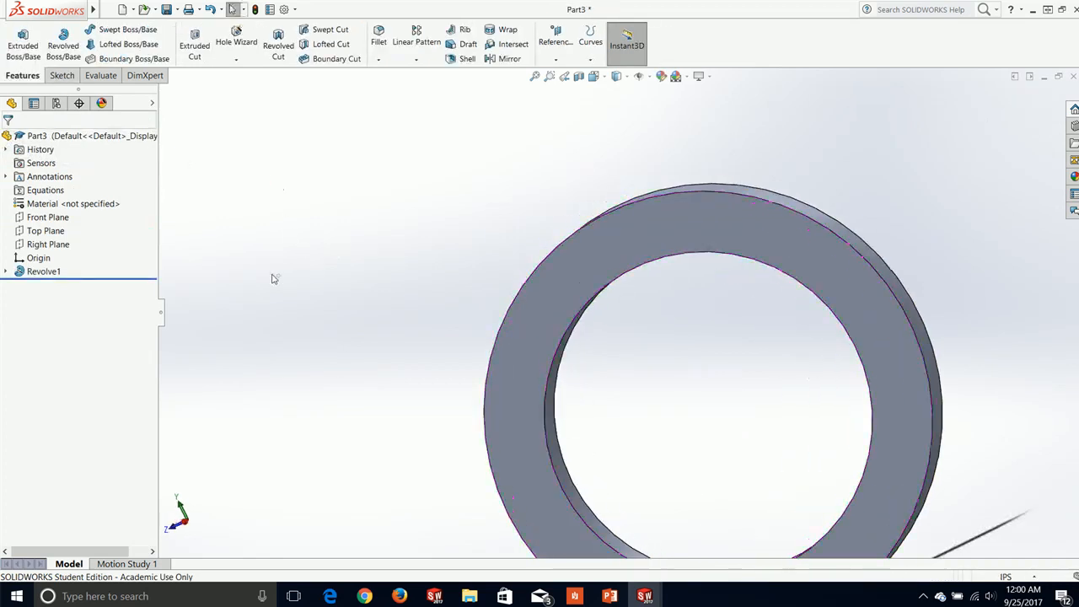
# Step: Start a sketch on the Right Plane and draw a circle about 0.27 in in diameter centered on the origin
pyautogui.click(62, 76)
pyautogui.click(17, 37)
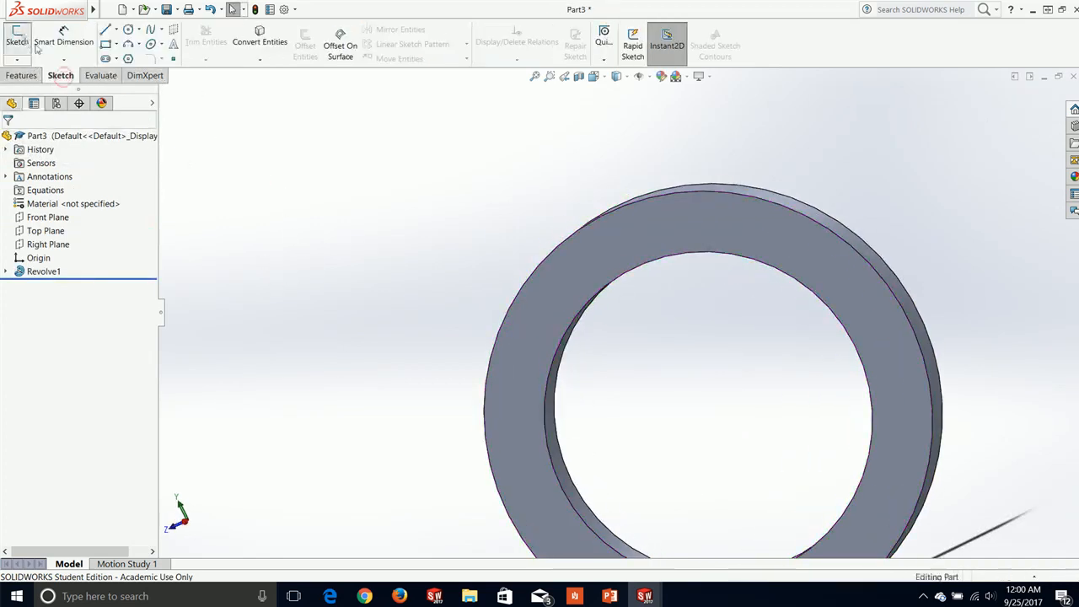
pyautogui.click(166, 94)
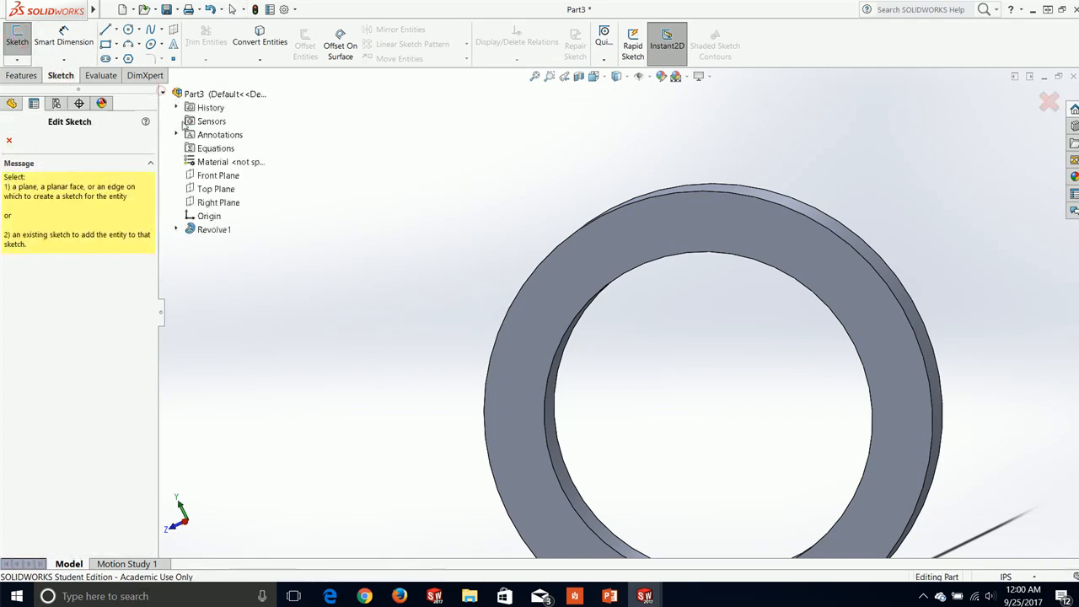
pyautogui.click(219, 203)
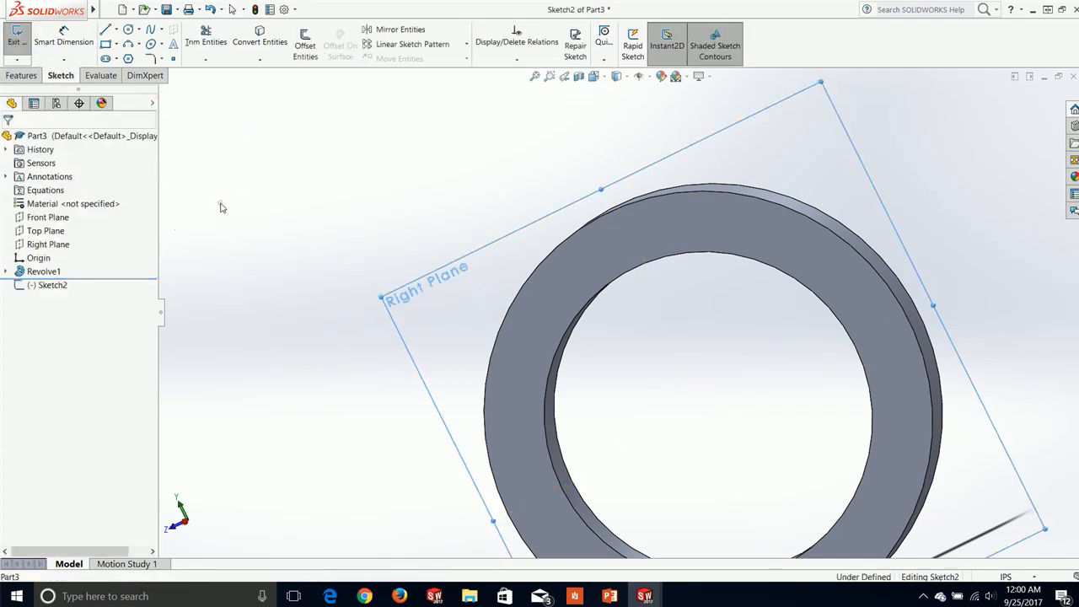
pyautogui.moveTo(807, 326)
pyautogui.mouseDown(button='middle')
pyautogui.moveTo(760, 351)
pyautogui.moveTo(799, 362)
pyautogui.moveTo(747, 371)
pyautogui.mouseUp(button='middle')
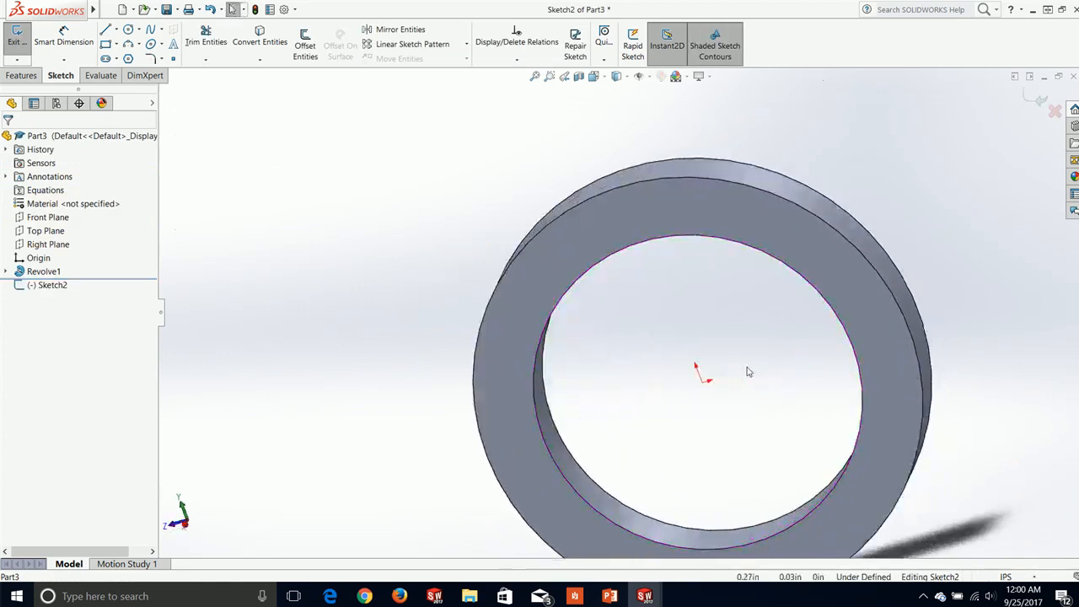
pyautogui.press('c')
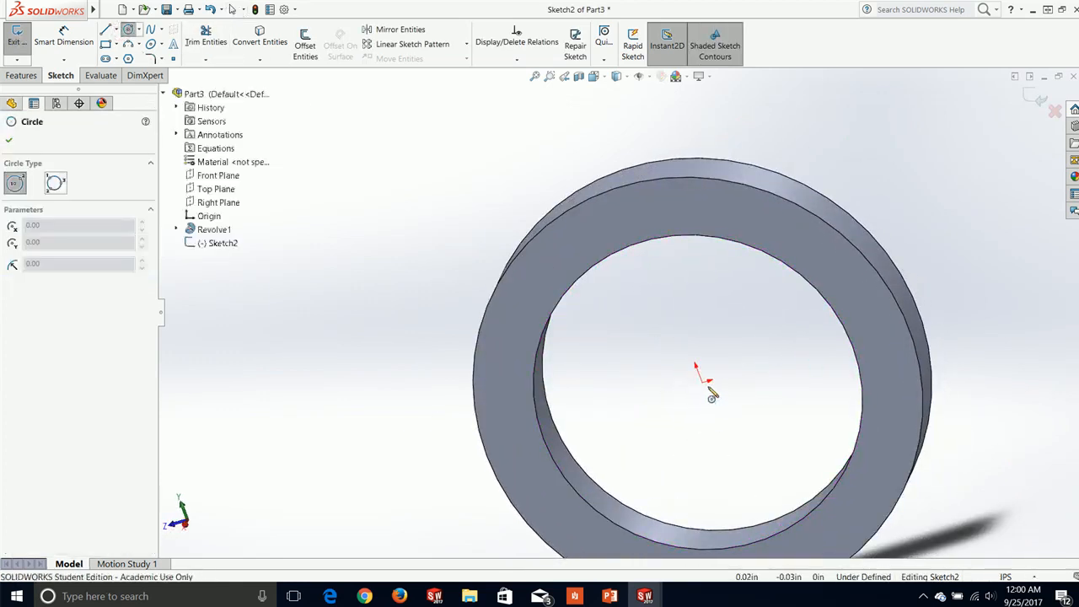
pyautogui.click(702, 382)
pyautogui.click(718, 366)
pyautogui.press('Escape')
# Step: Dimension the circle's diameter as 0.5 in
pyautogui.click(63, 38)
pyautogui.click(718, 368)
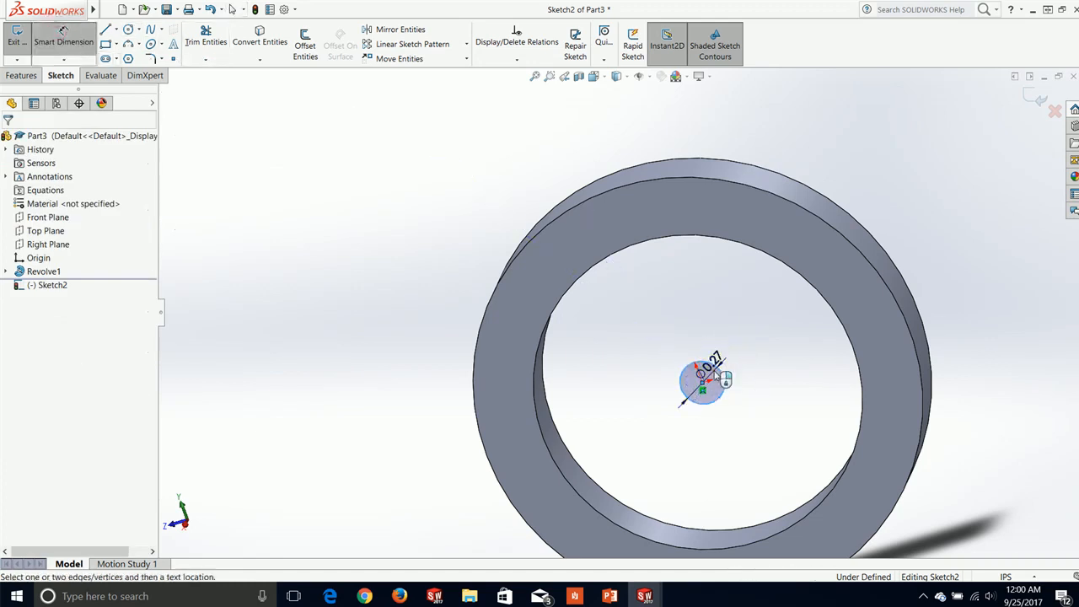
pyautogui.click(718, 369)
pyautogui.write('0.5')
pyautogui.press('Return')
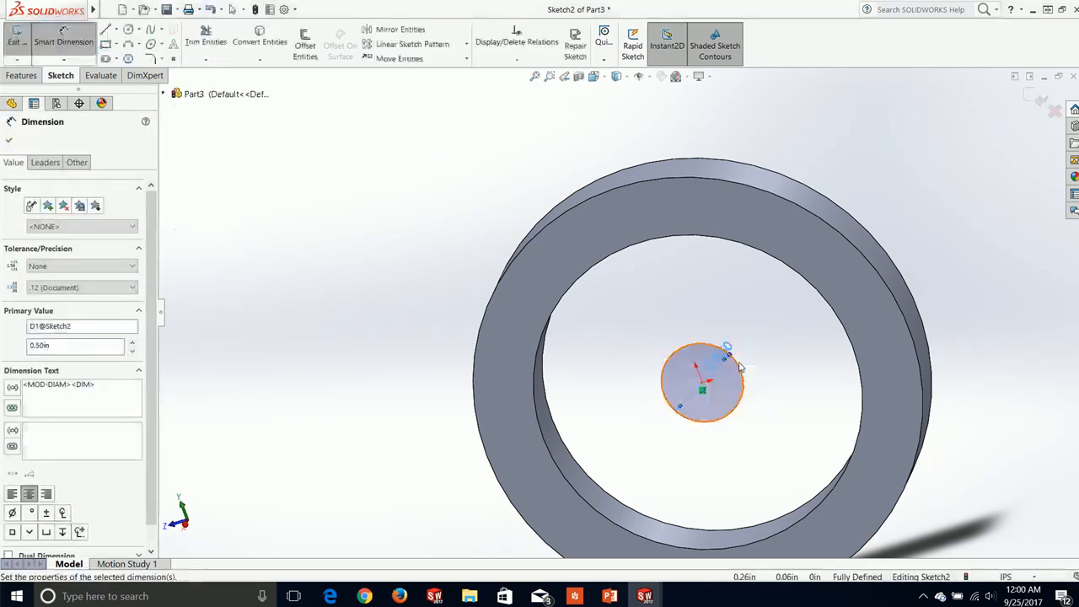
pyautogui.click(9, 140)
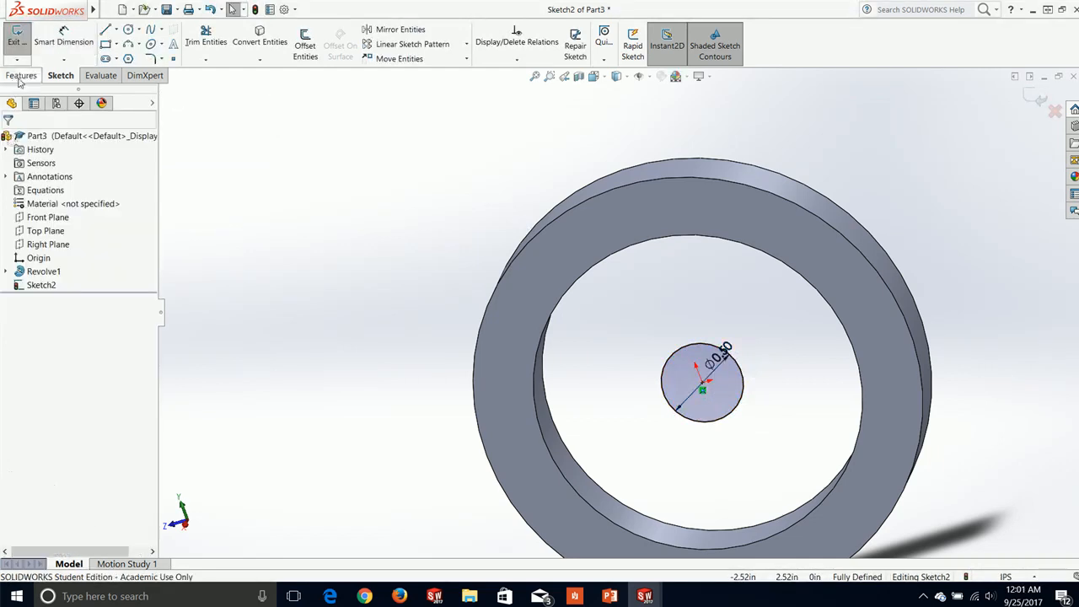
# Step: Extrude the circle with the Mid Plane end condition to a depth of 0.5 in as a solid hub
pyautogui.click(21, 75)
pyautogui.click(23, 44)
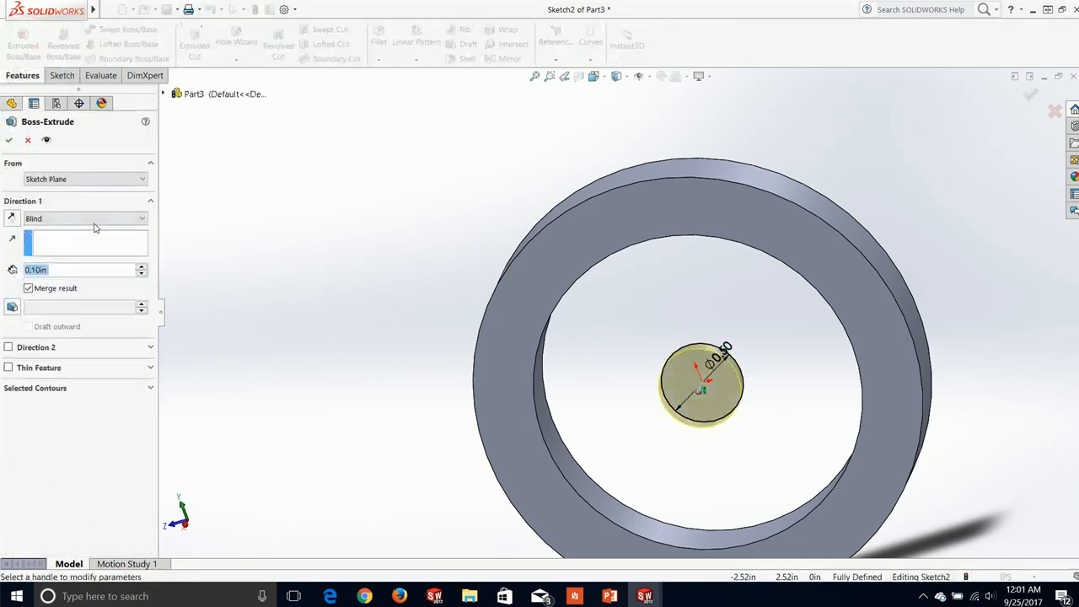
pyautogui.click(94, 219)
pyautogui.click(68, 288)
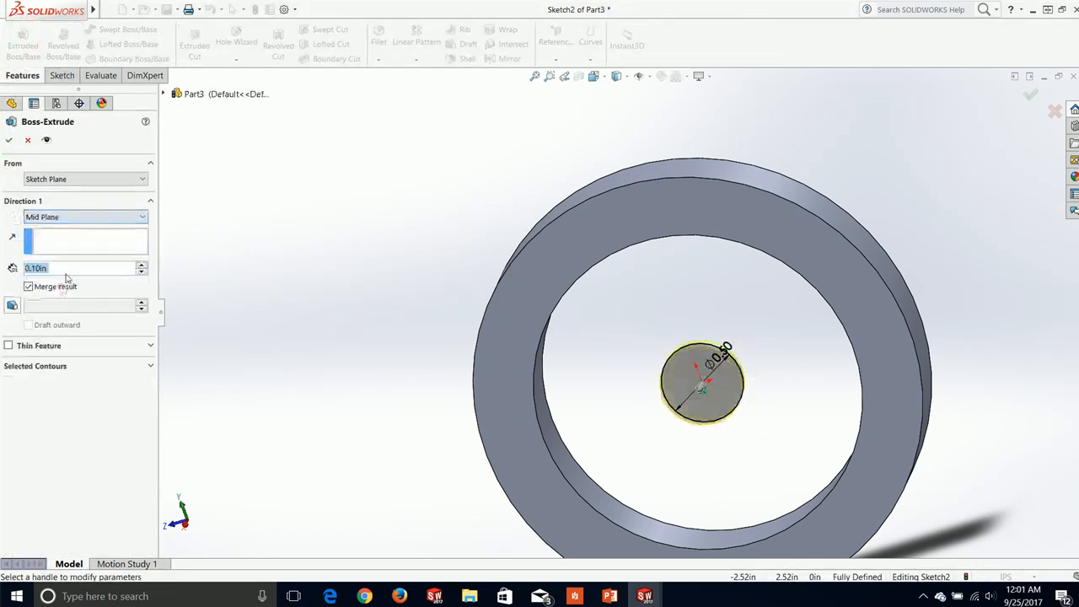
pyautogui.write('0.5')
pyautogui.press('Return')
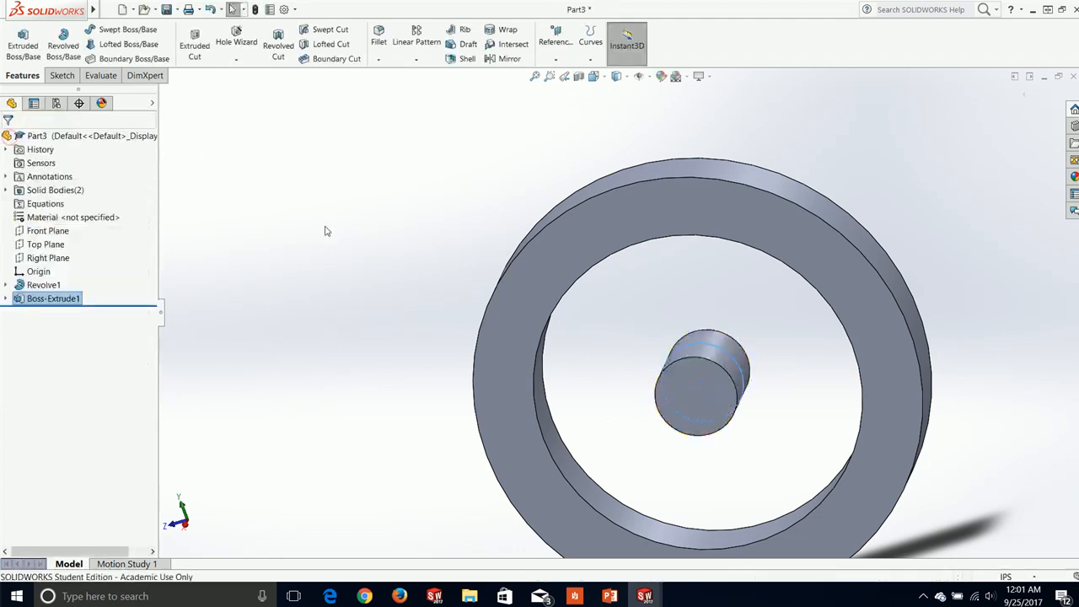
# Step: Start a sketch on the Front Plane and draw a circle about 0.23 in in diameter centered on the origin
pyautogui.moveTo(358, 270); pyautogui.dragTo(430, 266, button='middle')
pyautogui.scroll(4, 604, 317)
pyautogui.moveTo(796, 386); pyautogui.dragTo(736, 401, button='middle')
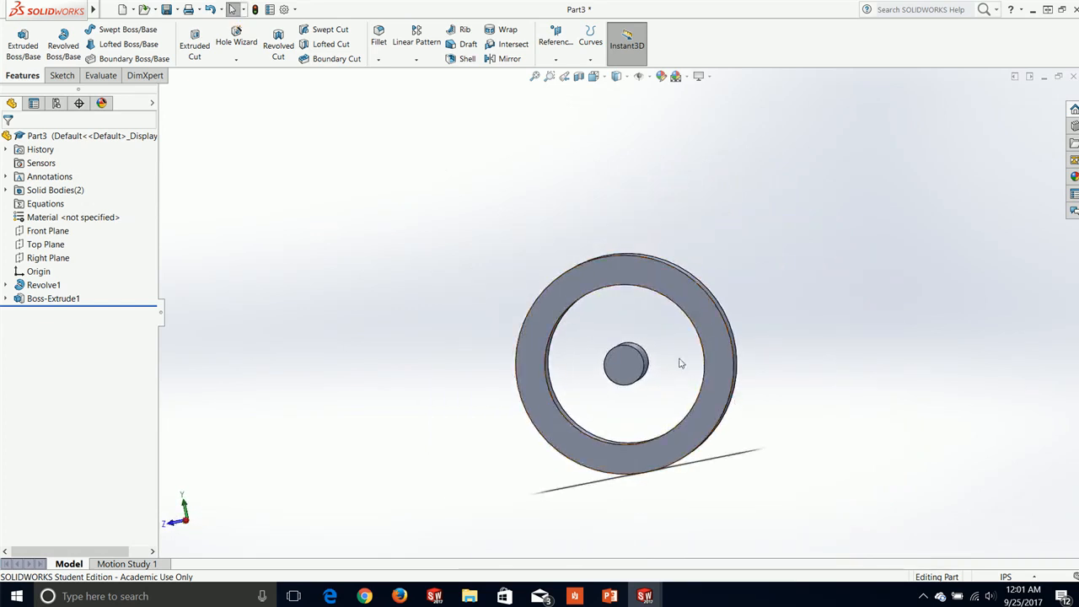
pyautogui.click(53, 76)
pyautogui.click(17, 40)
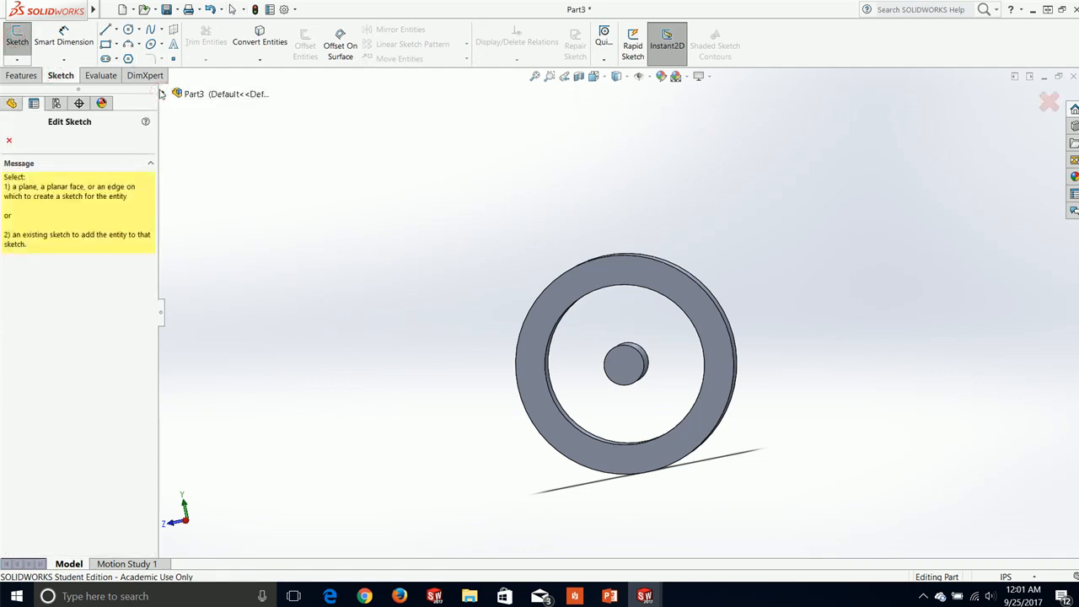
pyautogui.click(164, 93)
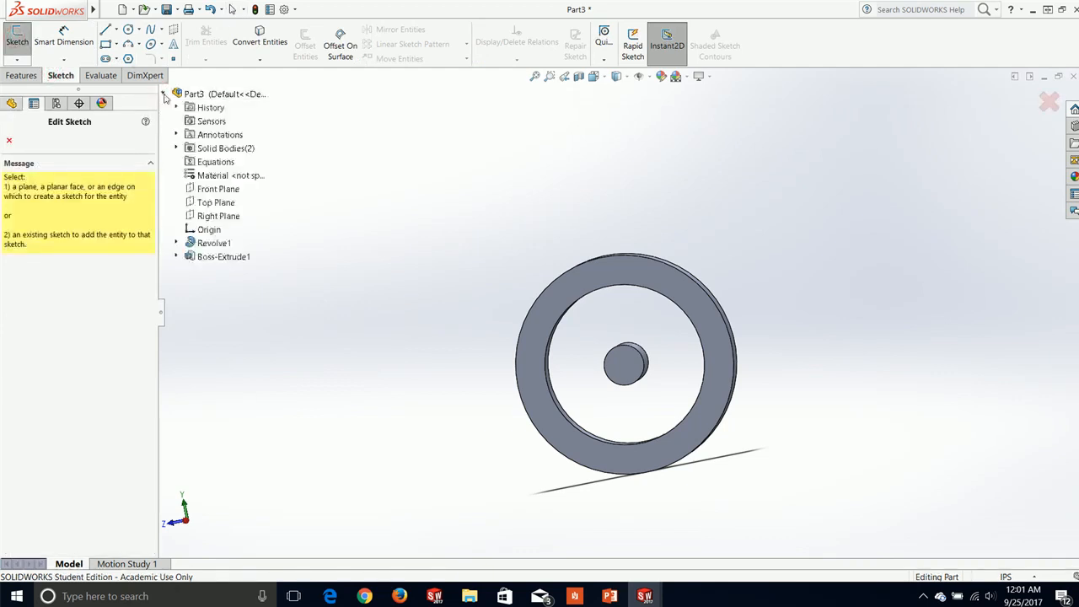
pyautogui.click(218, 189)
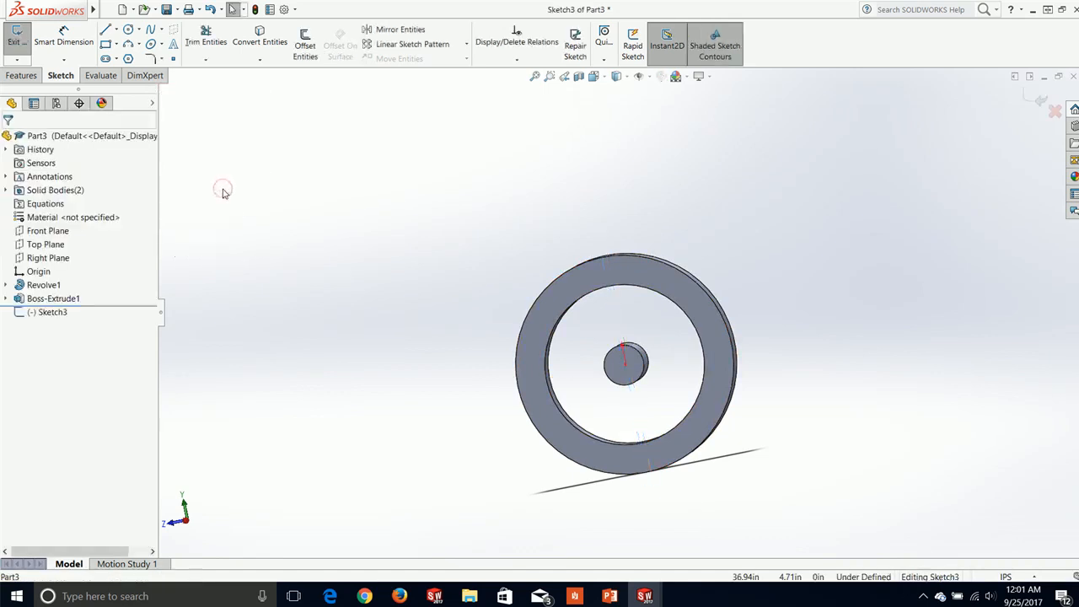
pyautogui.press('space')
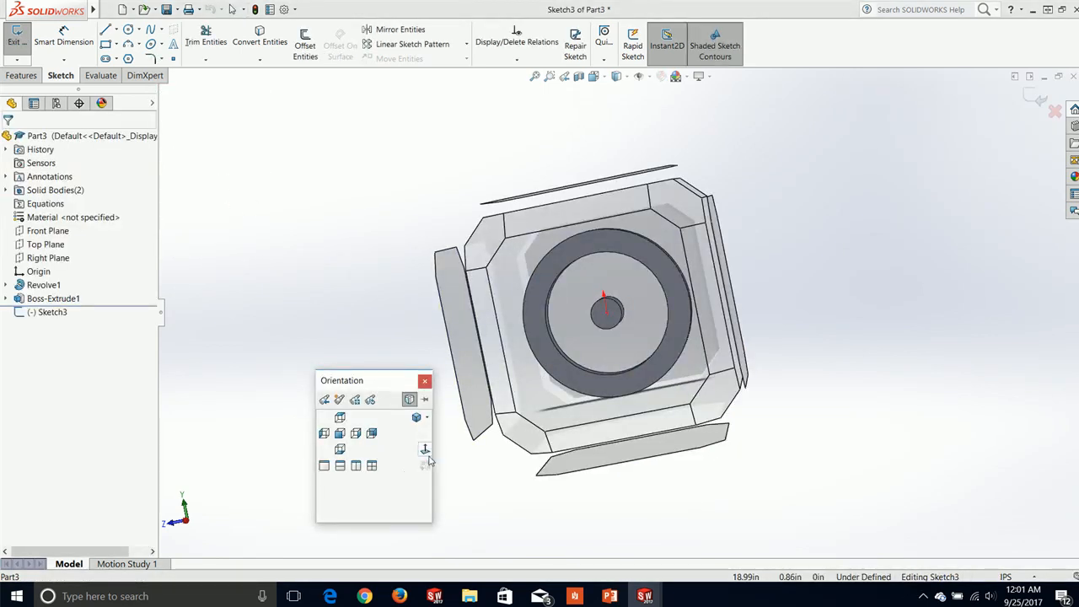
pyautogui.click(426, 452)
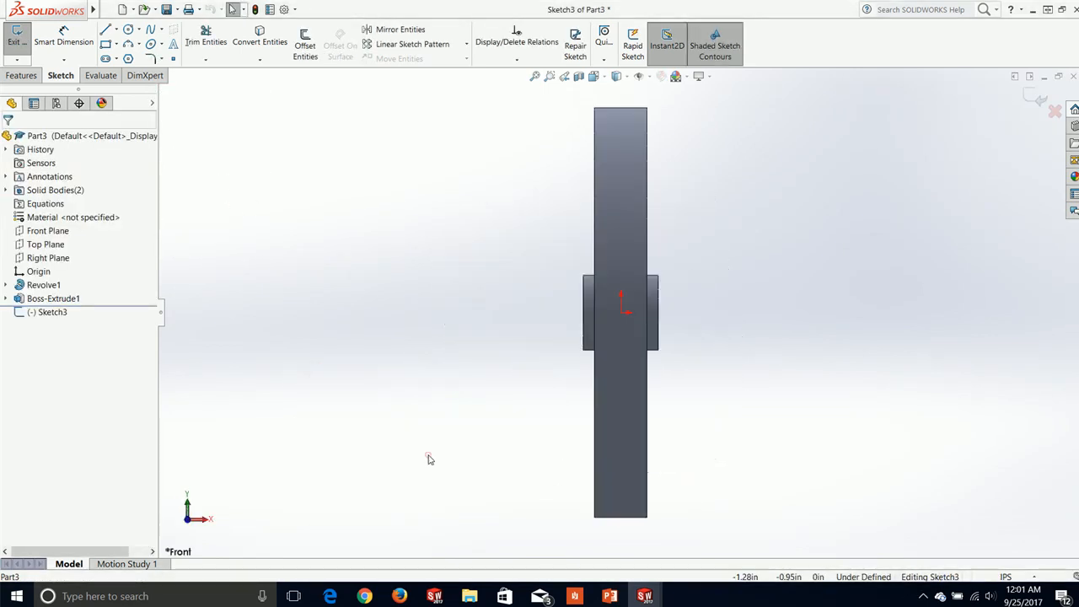
pyautogui.click(128, 31)
pyautogui.moveTo(621, 313); pyautogui.dragTo(637, 311)
pyautogui.press('Escape')
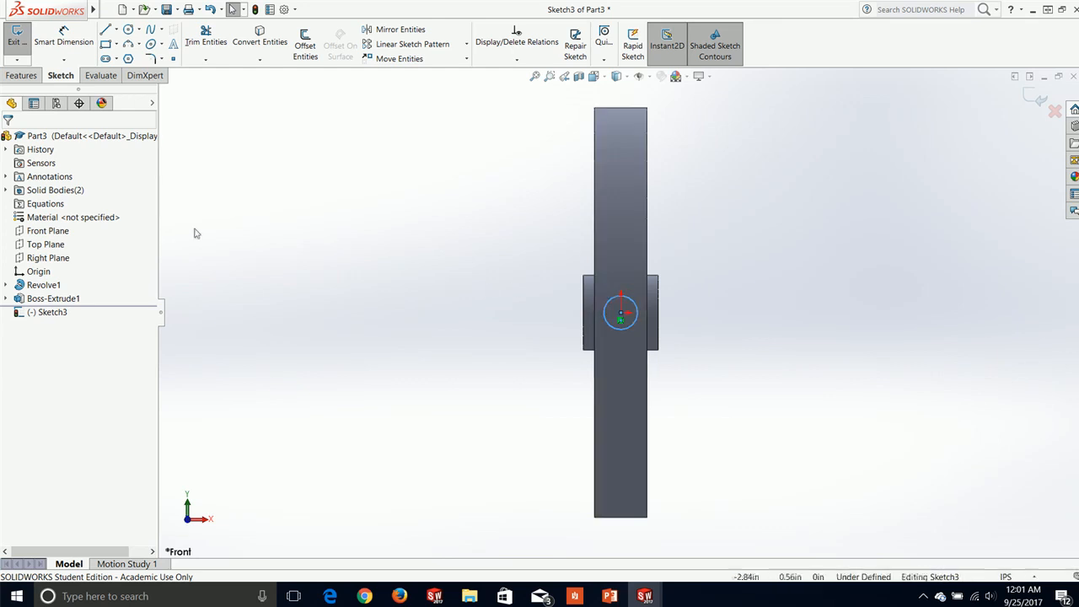
# Step: Dimension the diameter of the circle on the Front Plane as 0.25 in
pyautogui.click(63, 38)
pyautogui.click(614, 298)
pyautogui.click(624, 273)
pyautogui.write('2')
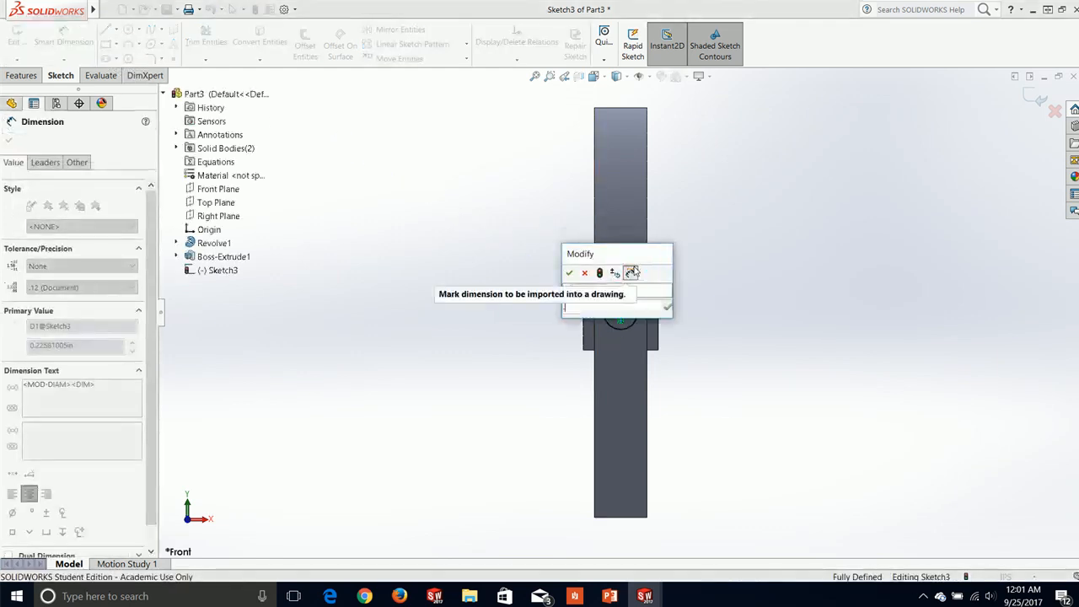
pyautogui.write('5')
pyautogui.press('Return')
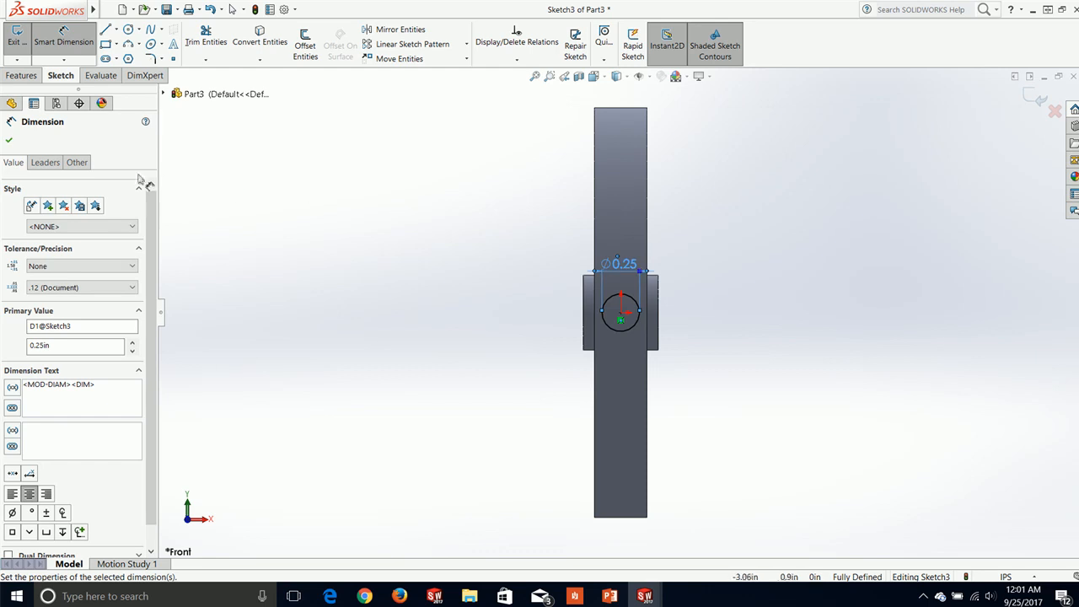
pyautogui.click(9, 142)
# Step: Extrude the 0.25 in circle with the Up To Surface end condition, ending at the rim's inner face, as one spoke
pyautogui.click(21, 75)
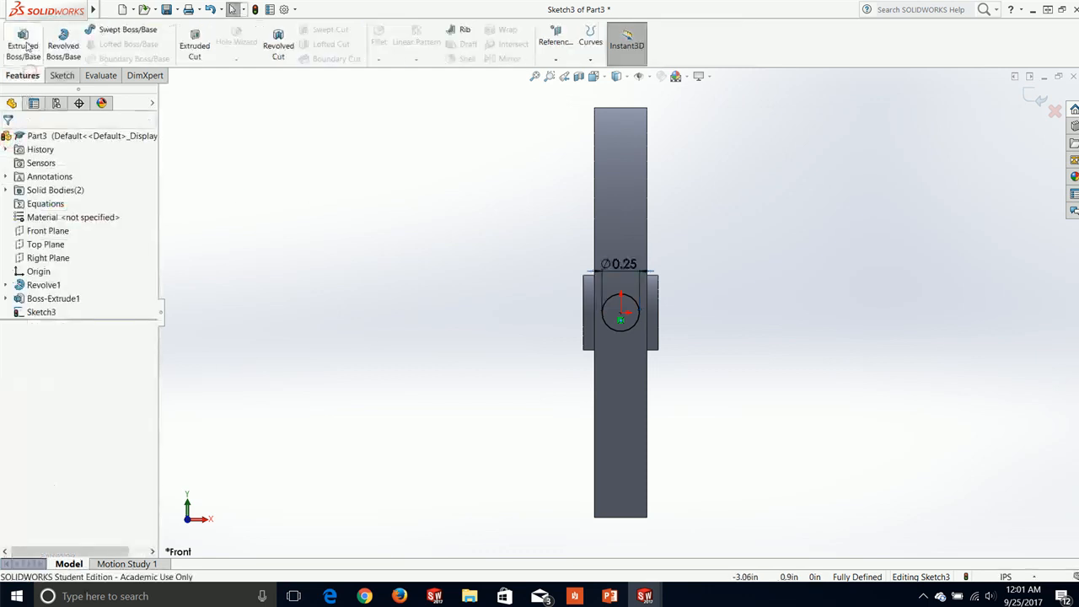
pyautogui.click(23, 41)
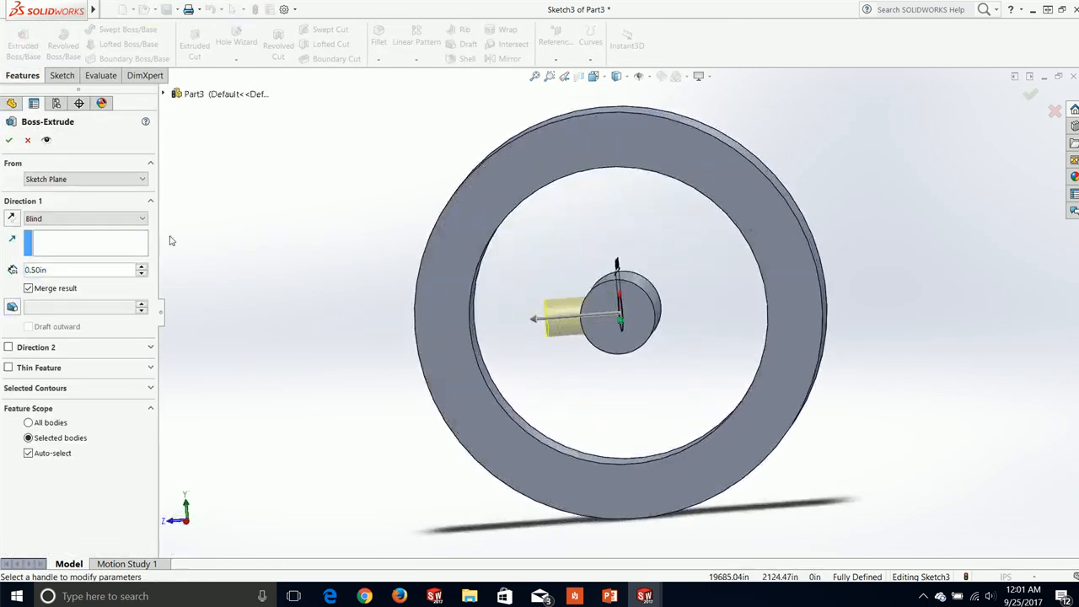
pyautogui.click(83, 221)
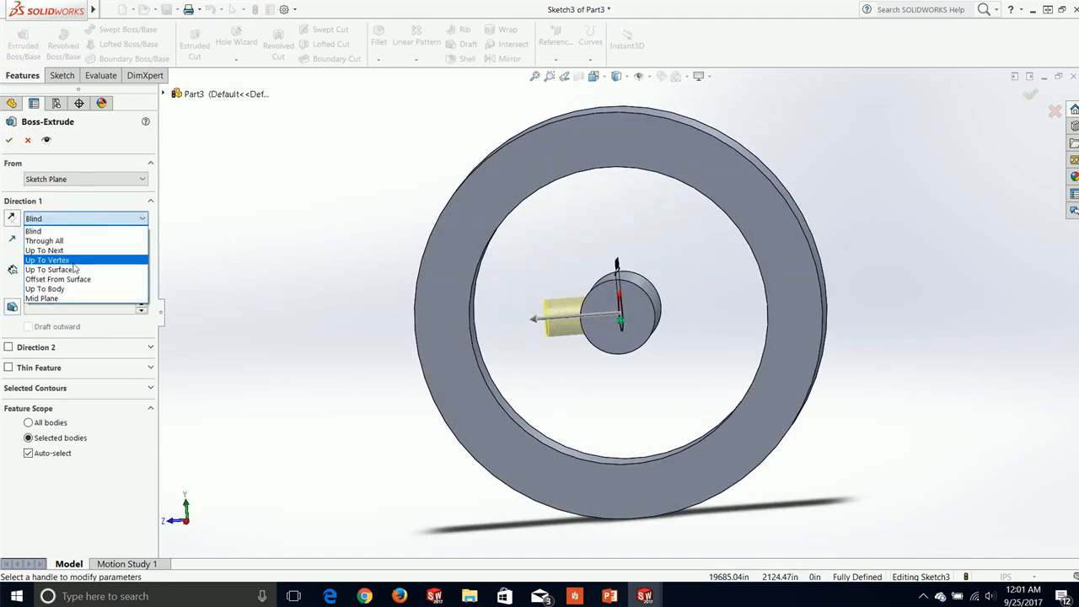
pyautogui.click(76, 266)
pyautogui.moveTo(205, 314); pyautogui.dragTo(274, 324, button='middle')
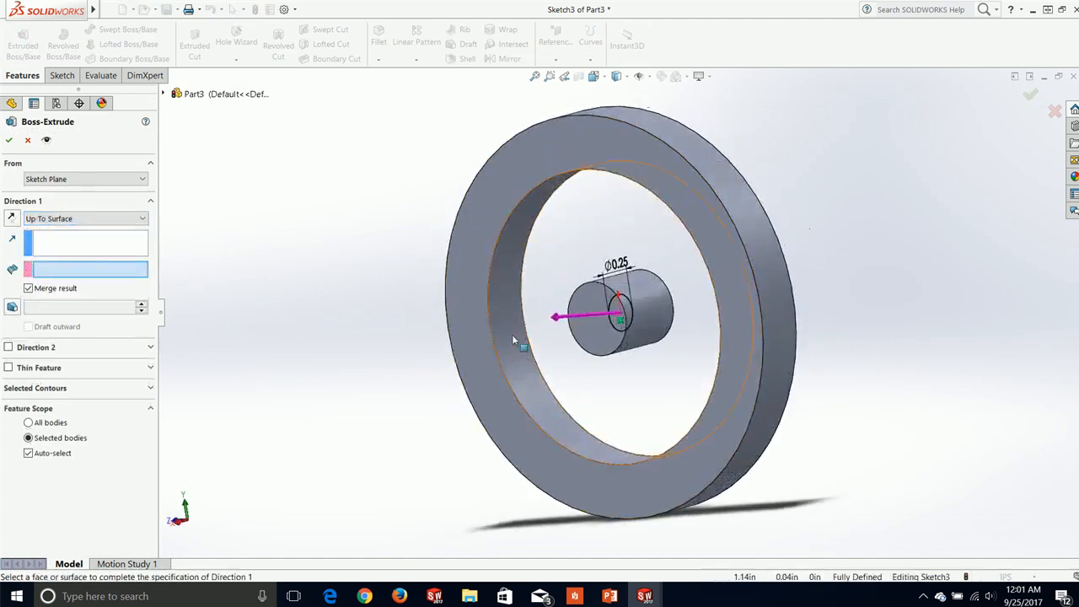
pyautogui.click(509, 320)
pyautogui.hotkey('ctrl', '1')
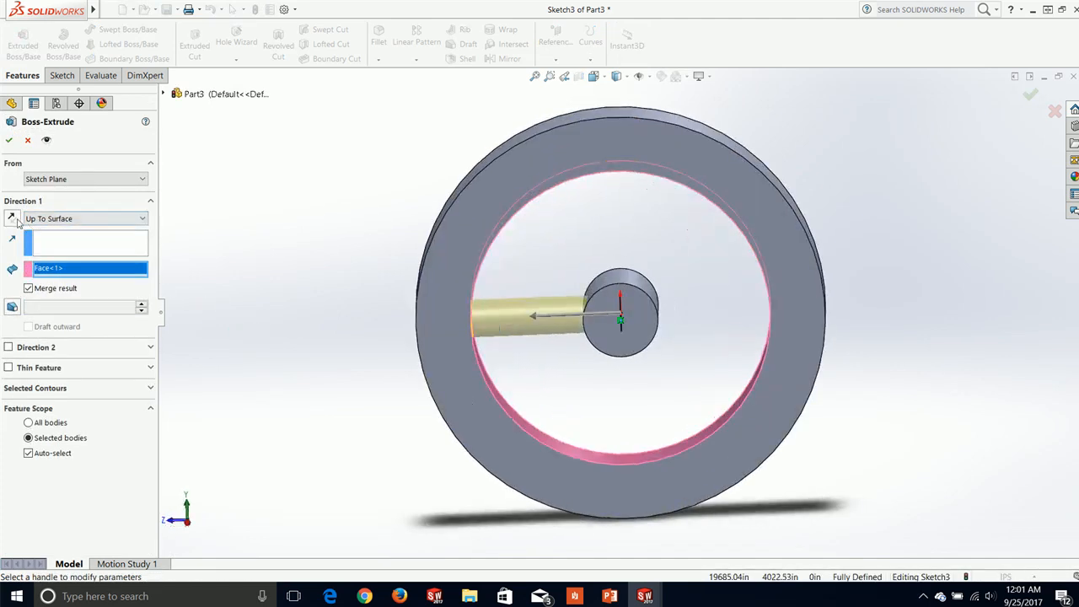
pyautogui.click(8, 140)
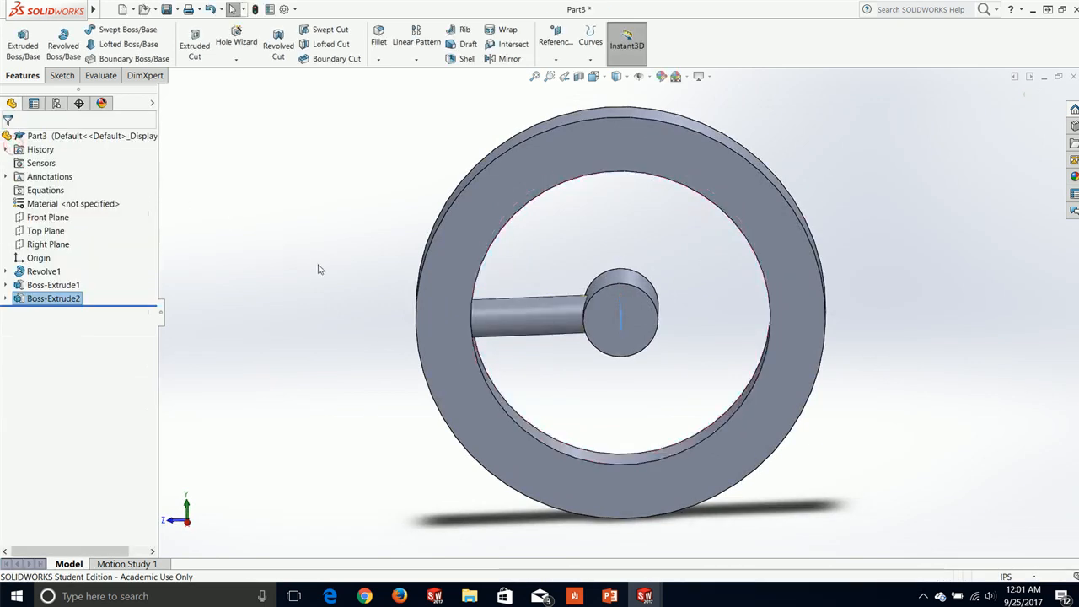
# Step: Create a circular pattern of the spoke around the hub with 6 equally spaced instances over 360 degrees
pyautogui.scroll(-1, 339, 252)
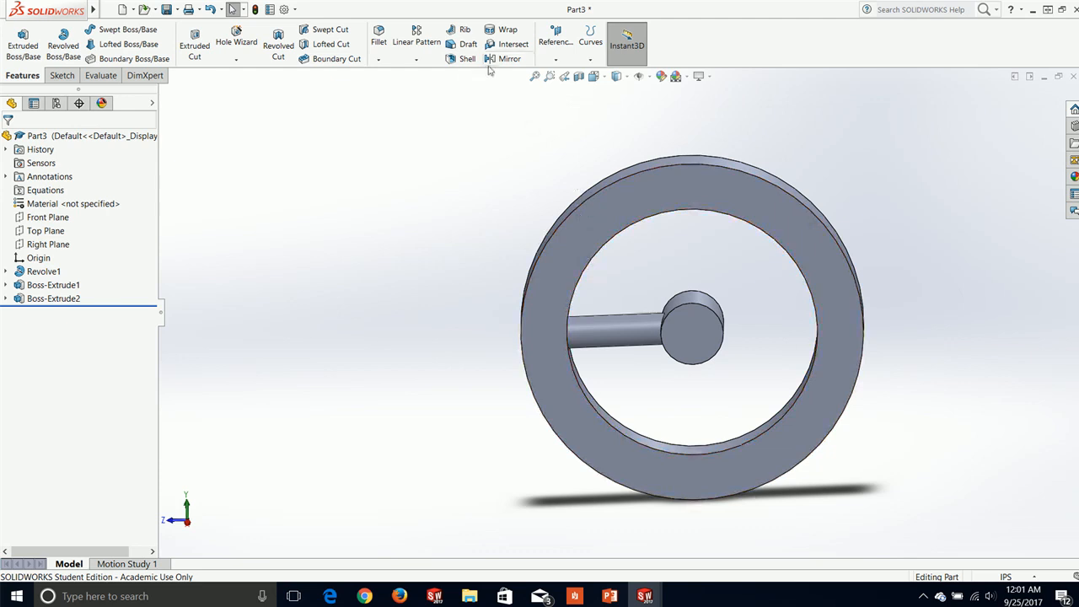
pyautogui.click(416, 59)
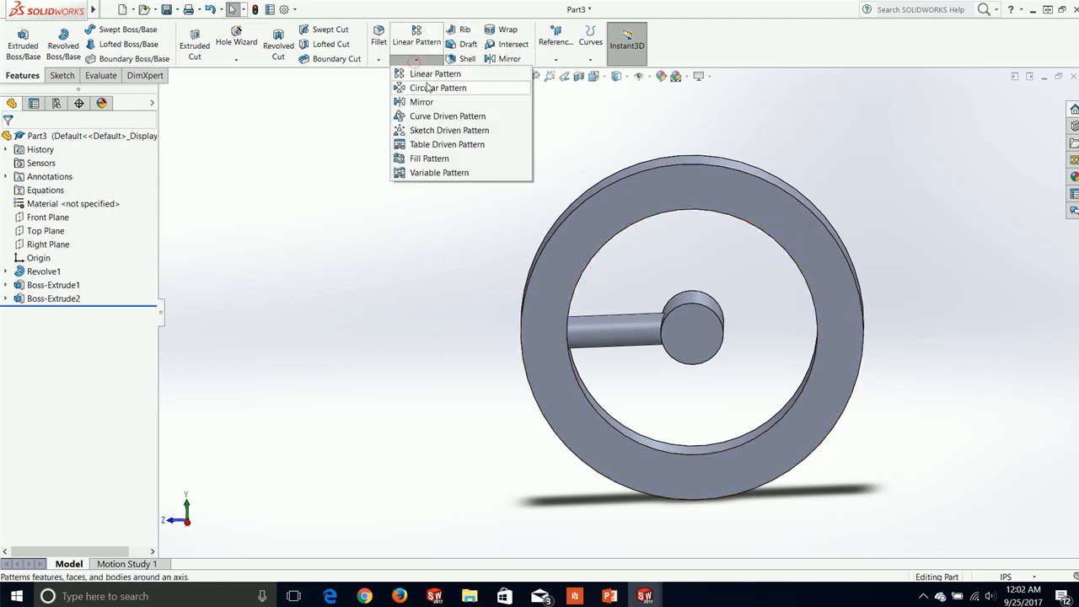
pyautogui.click(437, 87)
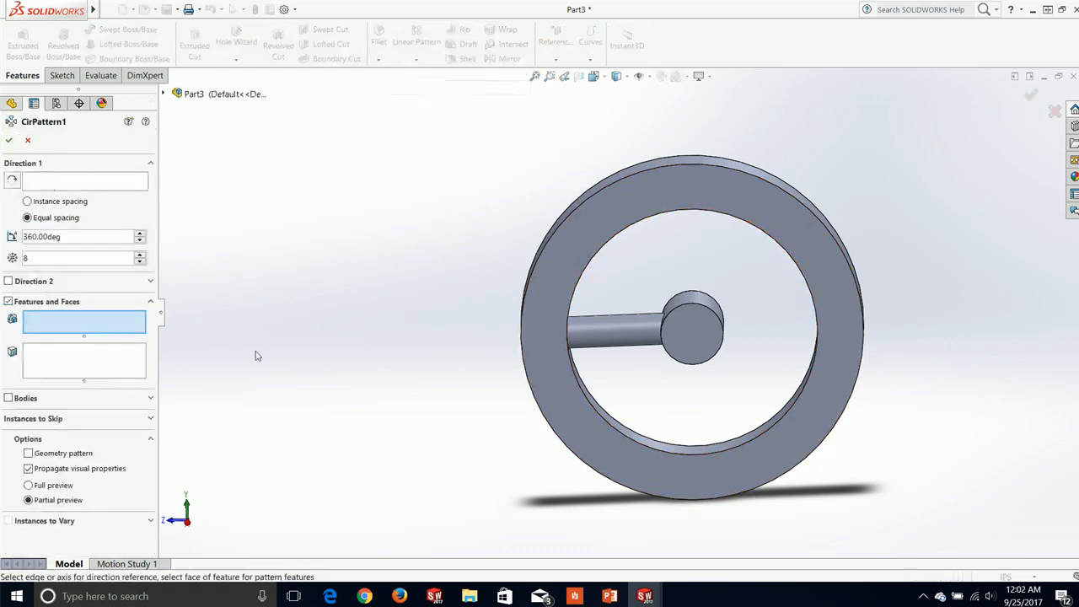
pyautogui.click(623, 332)
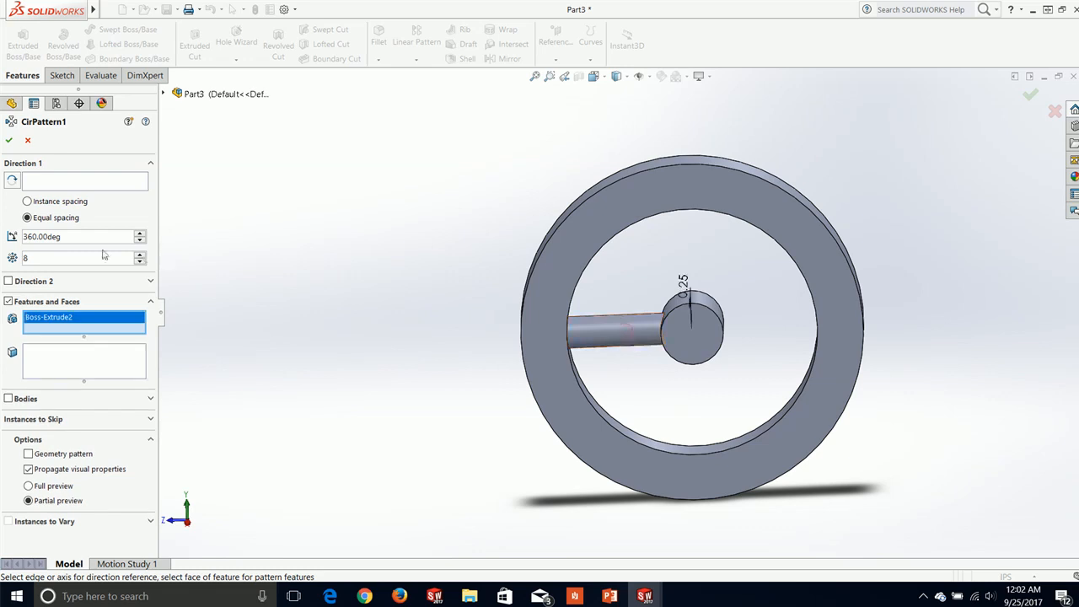
pyautogui.click(50, 182)
pyautogui.click(675, 317)
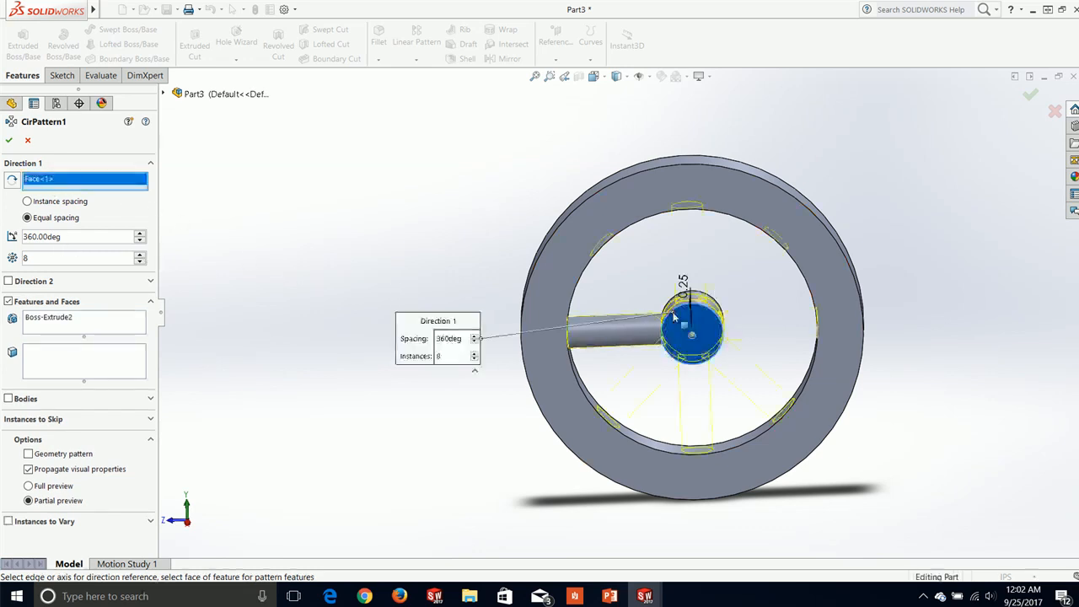
pyautogui.click(140, 261)
pyautogui.click(140, 262)
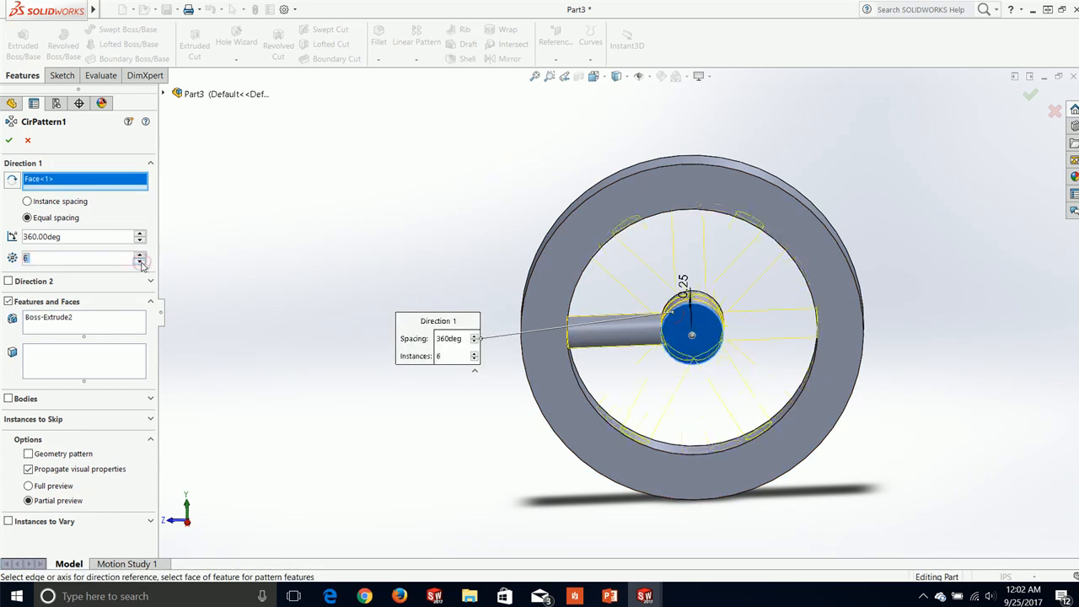
pyautogui.click(8, 140)
# Step: Start a Fillet on the wheel with the rim's outer side turned into view
pyautogui.moveTo(401, 370); pyautogui.dragTo(430, 327, button='middle')
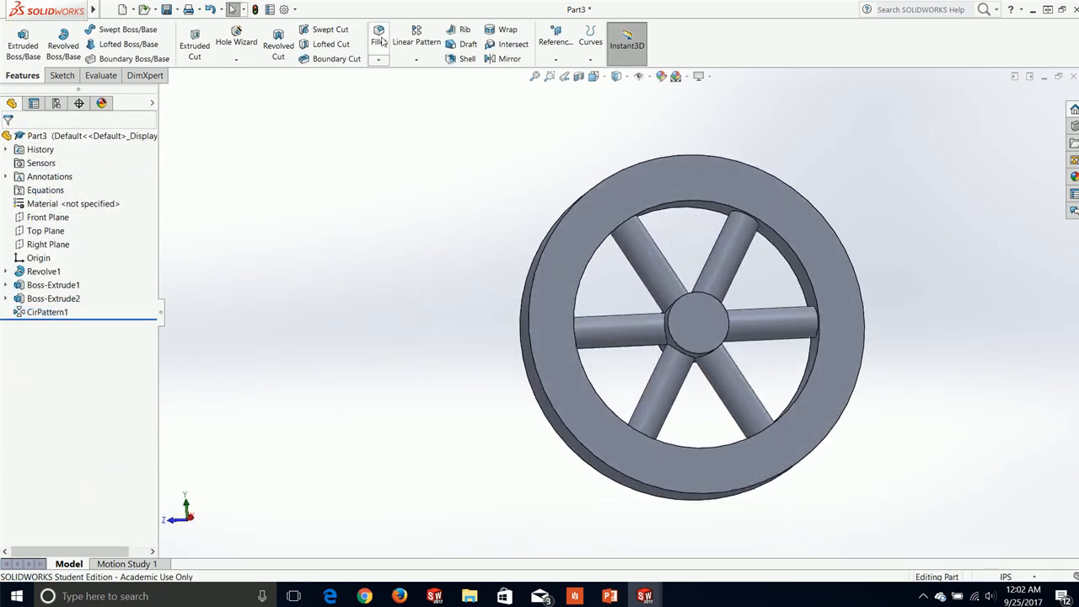
pyautogui.click(378, 38)
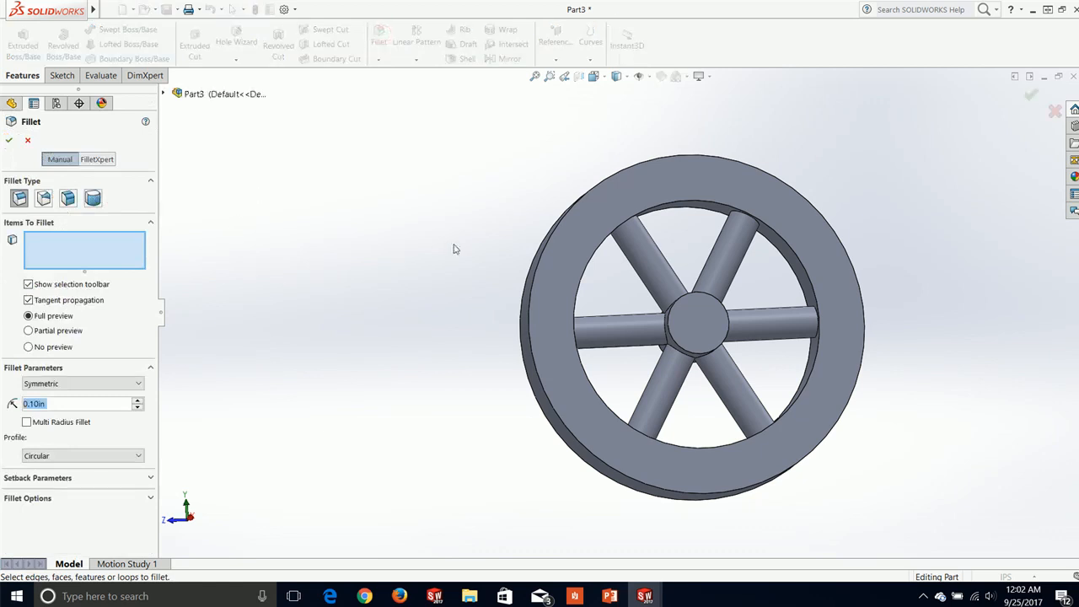
pyautogui.moveTo(701, 229); pyautogui.dragTo(770, 272, button='middle')
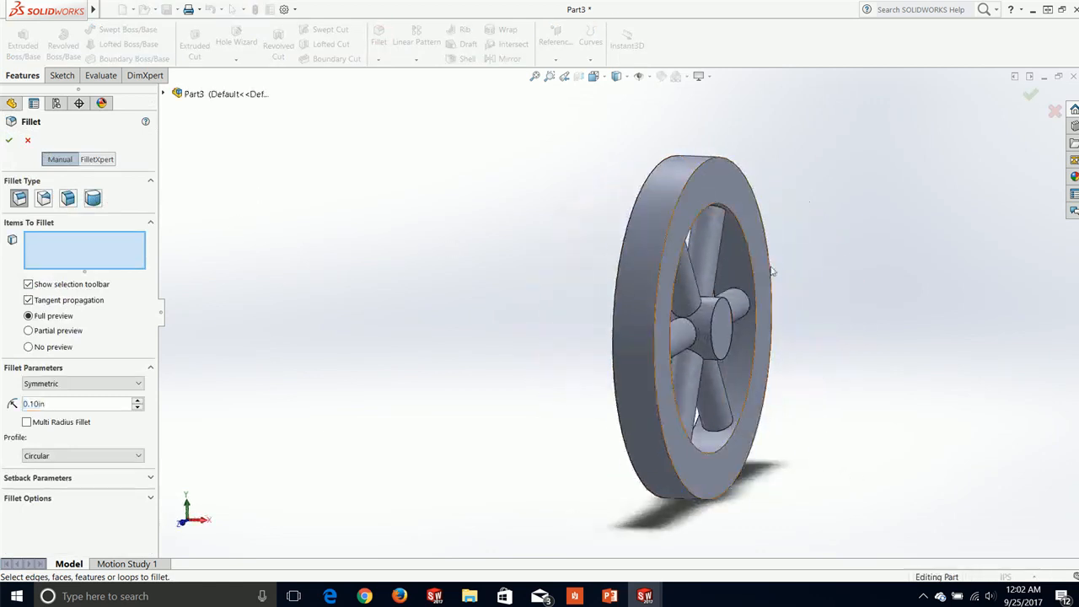
pyautogui.click(655, 217)
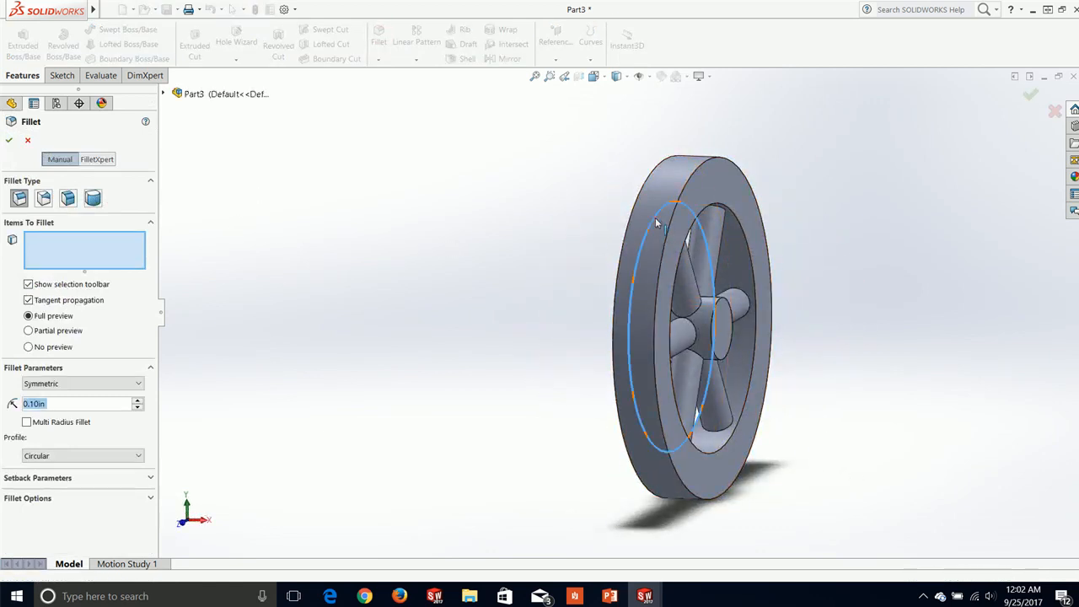
pyautogui.moveTo(648, 228); pyautogui.dragTo(727, 242, button='middle')
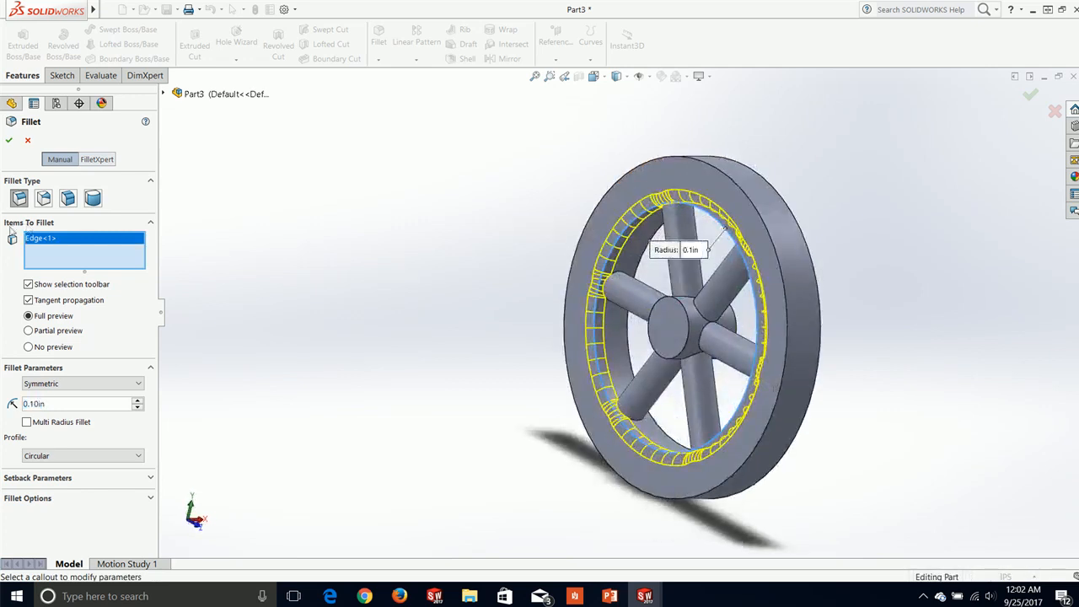
pyautogui.rightClick(56, 245)
pyautogui.click(84, 259)
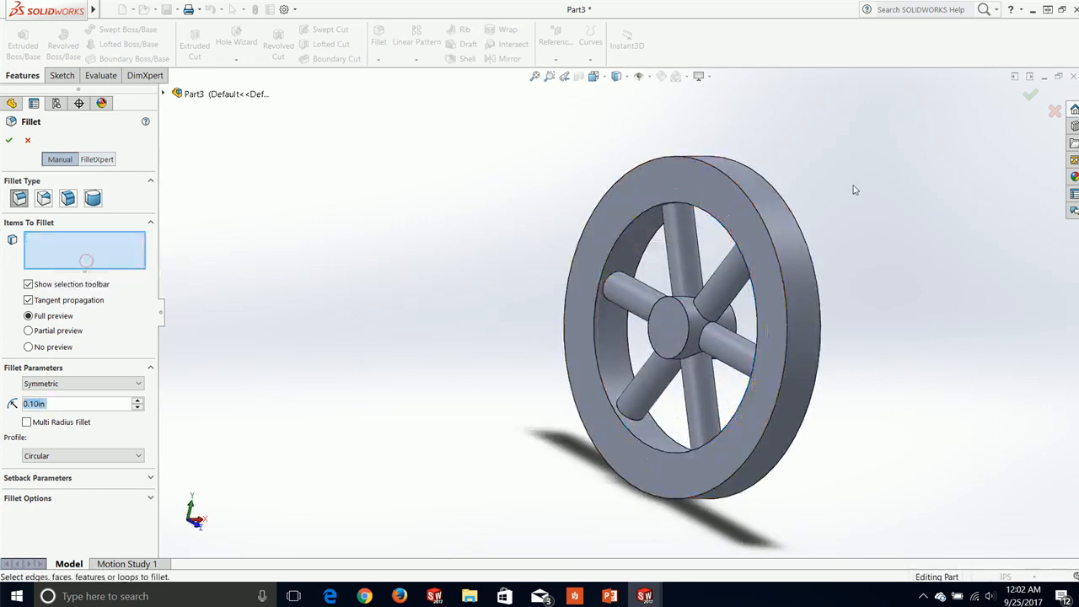
# Step: Fillet the rim's outer cylindrical face with a radius of 0.175 in
pyautogui.moveTo(853, 189); pyautogui.dragTo(780, 217, button='middle')
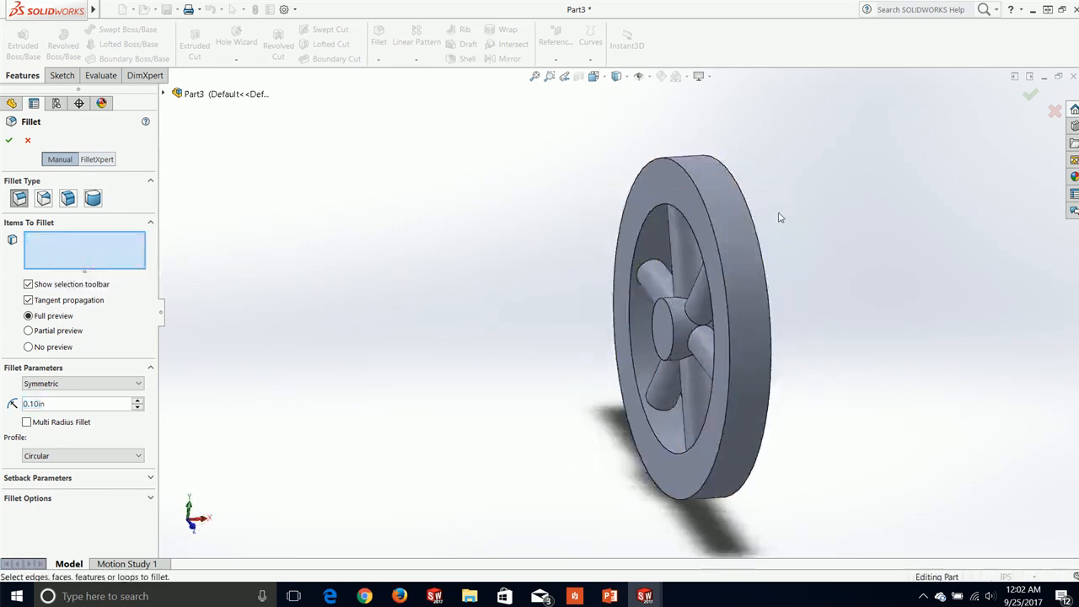
pyautogui.click(732, 202)
pyautogui.moveTo(732, 203); pyautogui.dragTo(766, 243, button='middle')
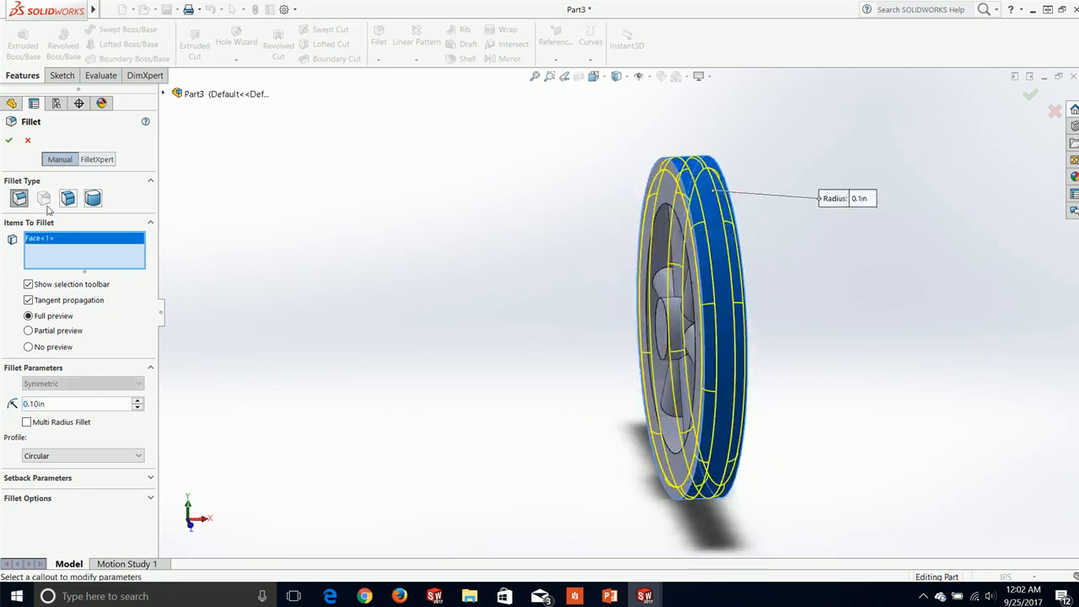
pyautogui.rightClick(40, 405)
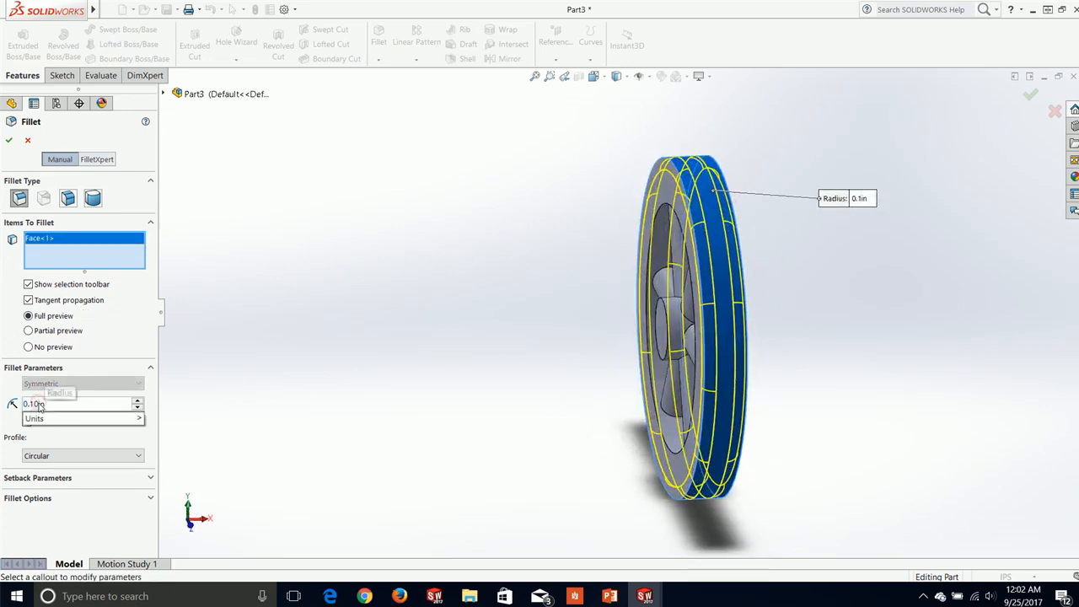
pyautogui.click(65, 407)
pyautogui.write('0.175')
pyautogui.press('Return')
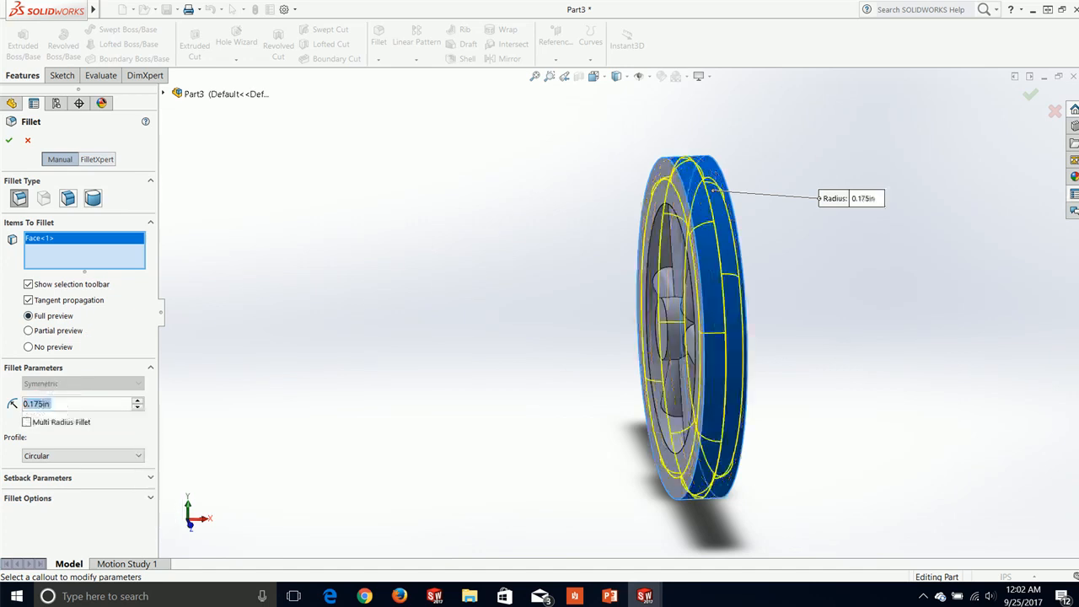
pyautogui.moveTo(526, 315); pyautogui.dragTo(487, 270, button='middle')
pyautogui.click(9, 142)
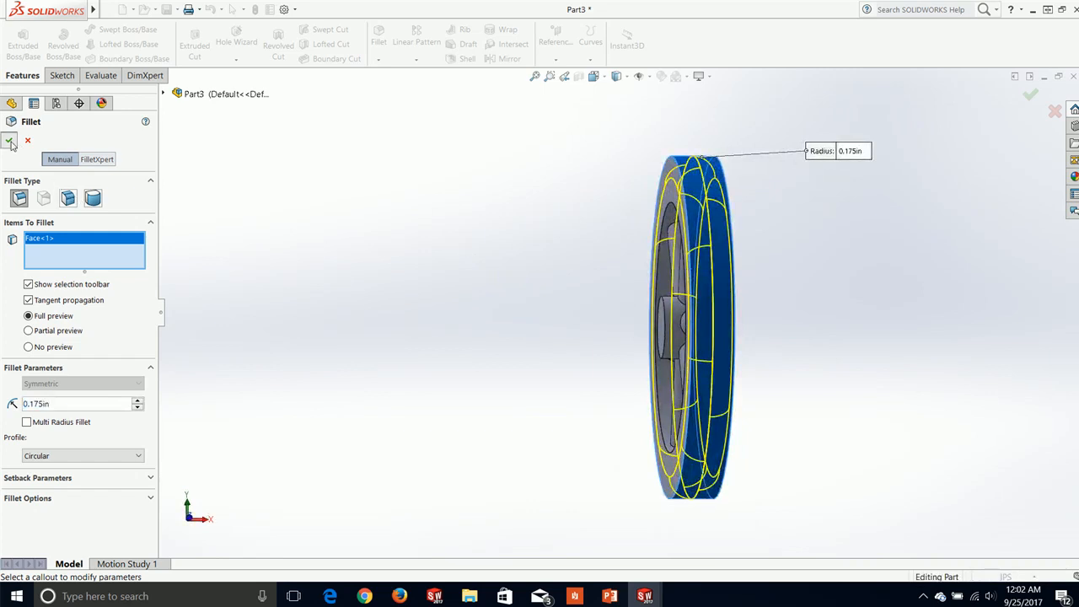
# Step: Start a sketch on the hub's end face and draw a circle about 0.27 in in diameter centred on the origin
pyautogui.moveTo(530, 234)
pyautogui.mouseDown(button='middle')
pyautogui.moveTo(585, 231)
pyautogui.moveTo(402, 250)
pyautogui.moveTo(385, 267)
pyautogui.moveTo(455, 298)
pyautogui.moveTo(498, 245)
pyautogui.moveTo(527, 251)
pyautogui.mouseUp(button='middle')
pyautogui.click(61, 75)
pyautogui.click(17, 38)
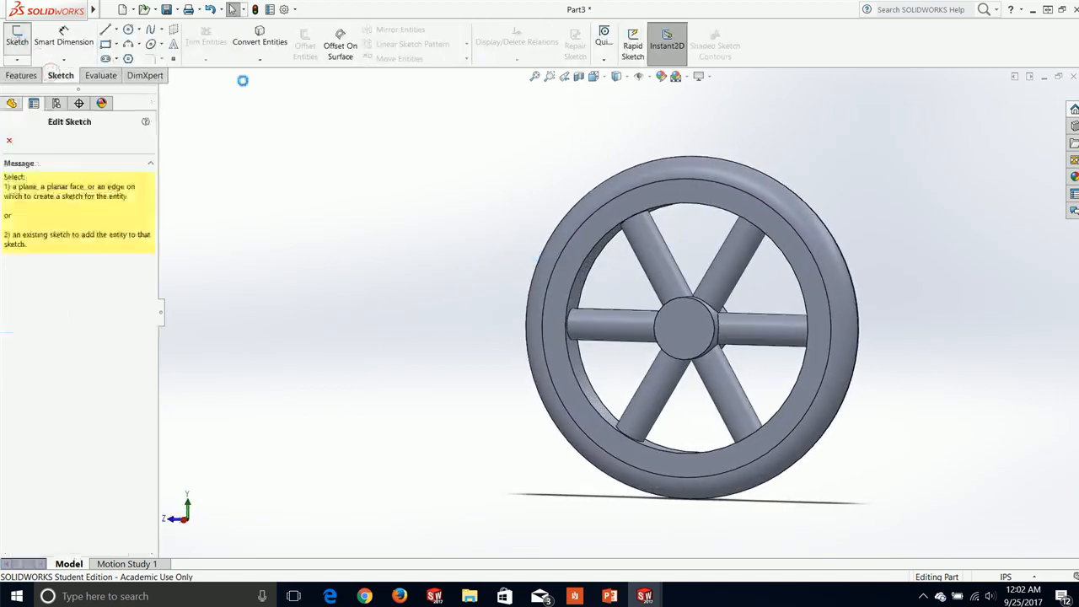
pyautogui.click(682, 336)
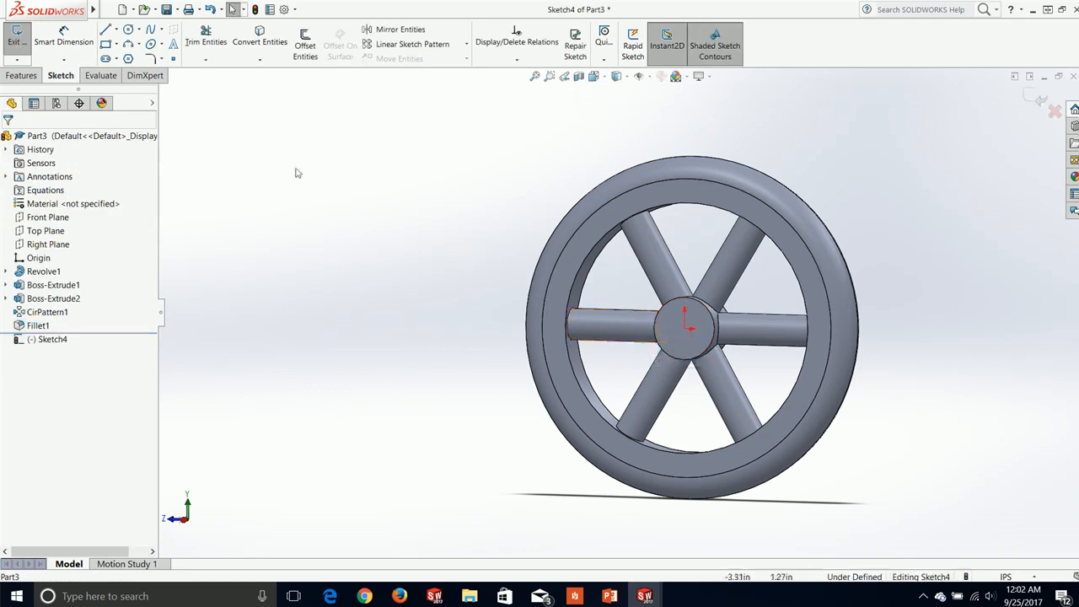
pyautogui.click(128, 29)
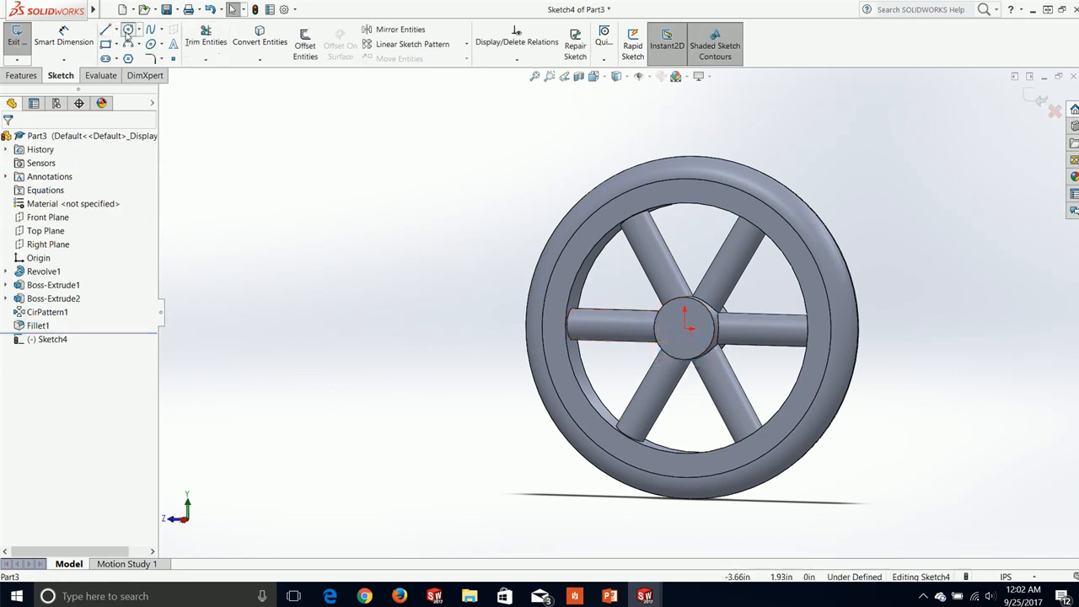
pyautogui.click(685, 329)
pyautogui.click(671, 319)
pyautogui.press('Escape')
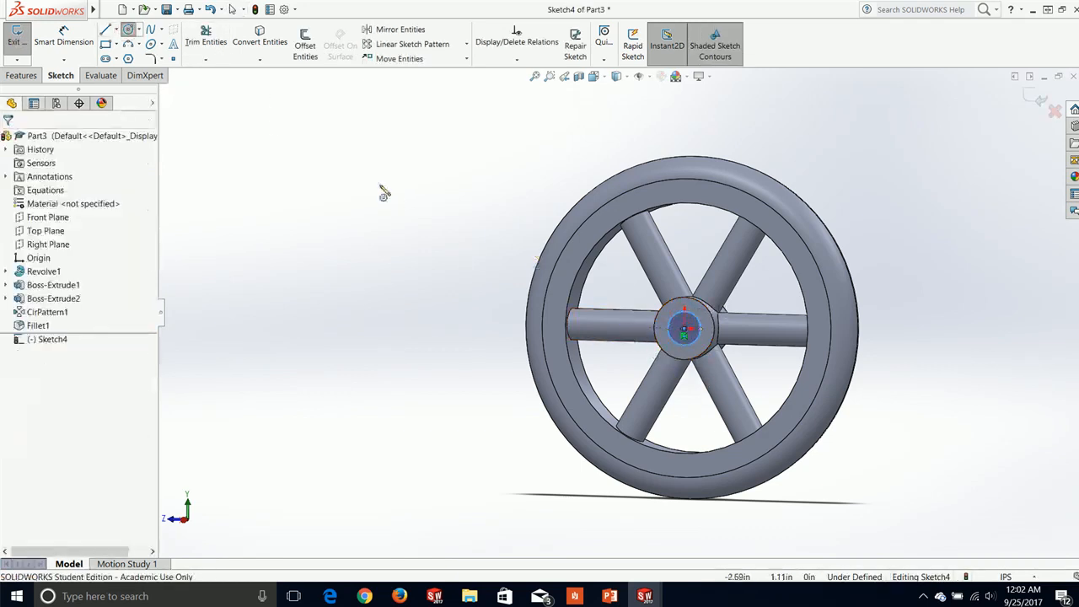
# Step: Dimension the hub circle's diameter as 0.25 in
pyautogui.click(109, 10)
pyautogui.click(63, 38)
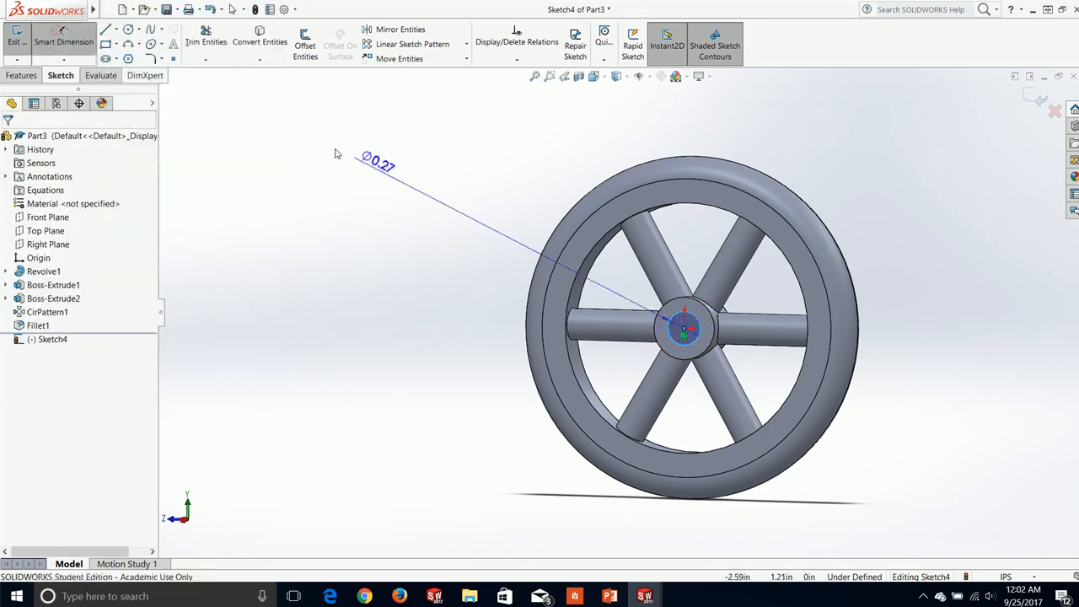
pyautogui.click(721, 338)
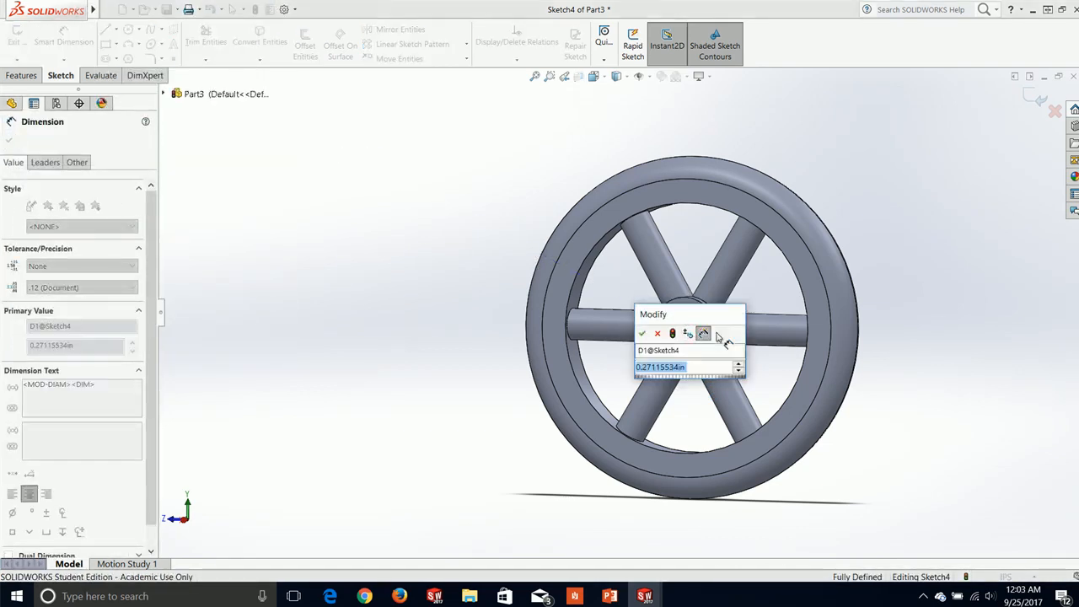
pyautogui.write('.5')
pyautogui.press('Return')
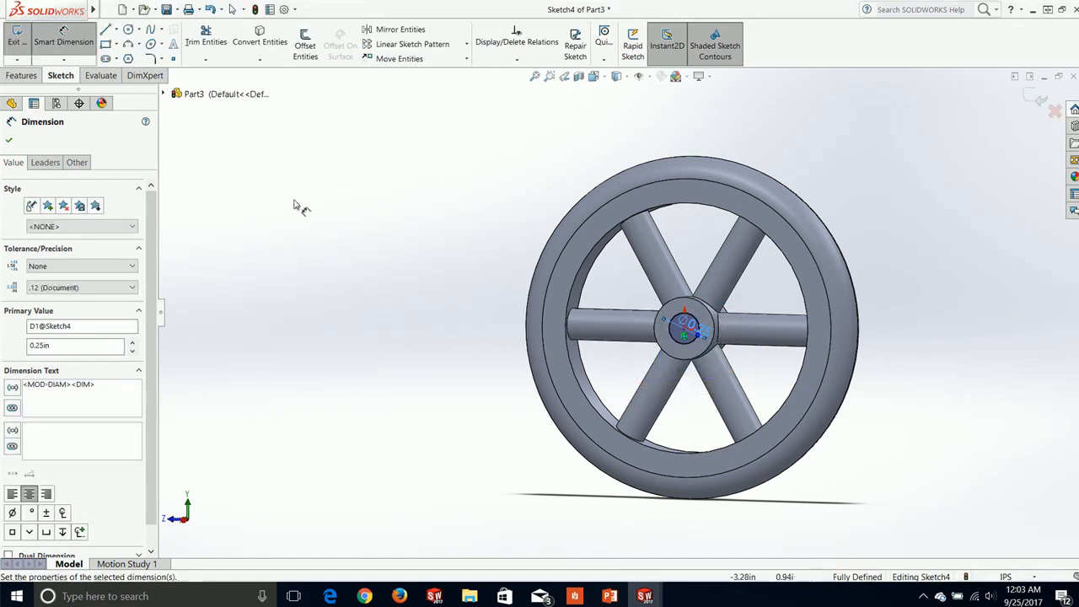
pyautogui.click(10, 142)
# Step: Cut-extrude the 0.25 in circle through the hub to form the axle bore
pyautogui.click(21, 75)
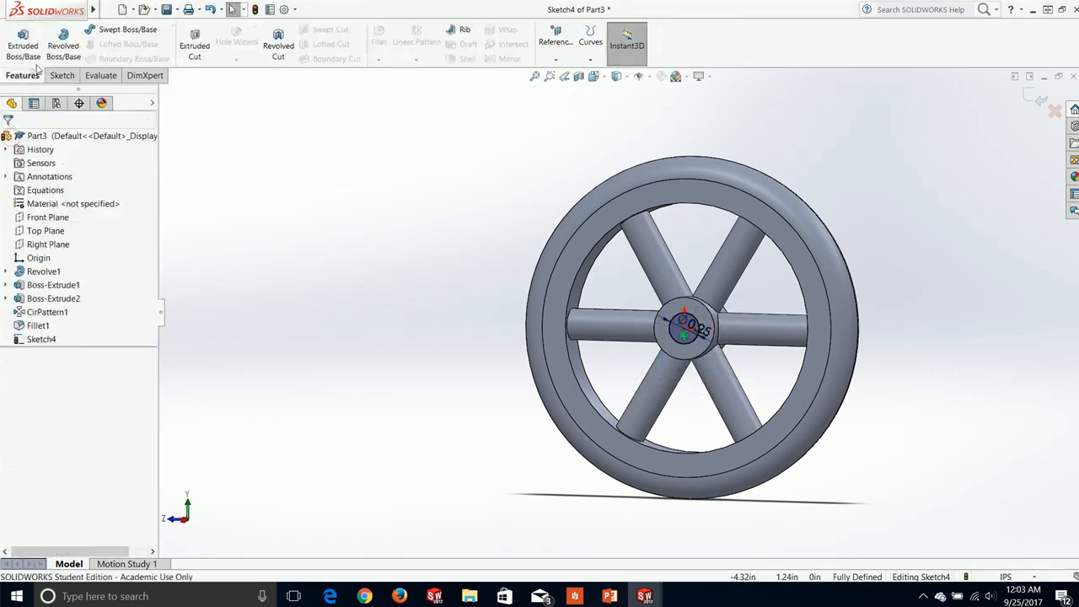
pyautogui.click(182, 47)
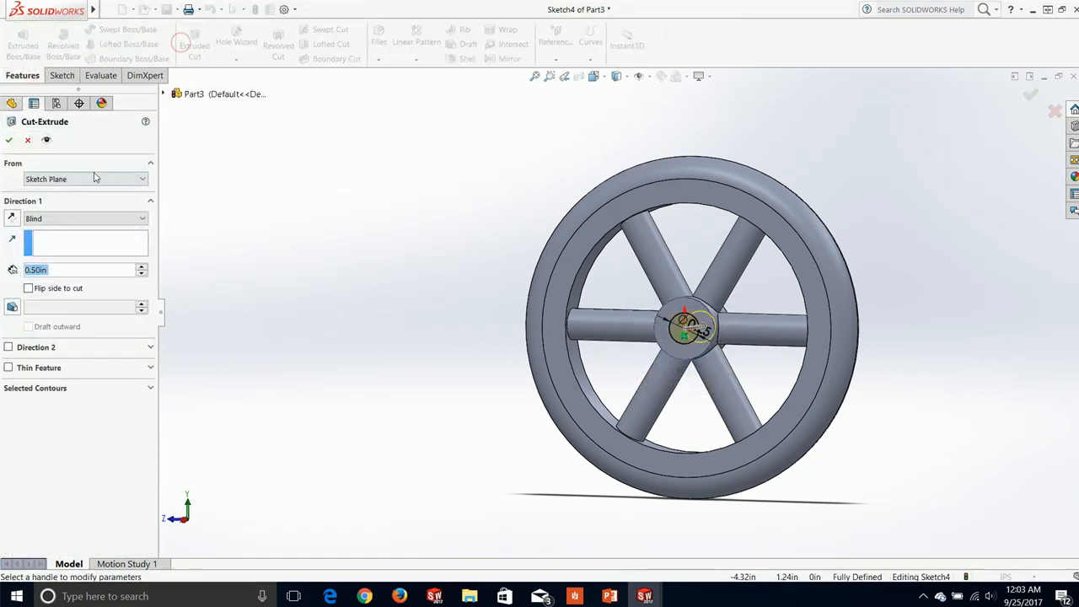
pyautogui.click(95, 216)
pyautogui.click(65, 243)
pyautogui.press('Return')
pyautogui.moveTo(393, 297); pyautogui.dragTo(366, 314, button='middle')
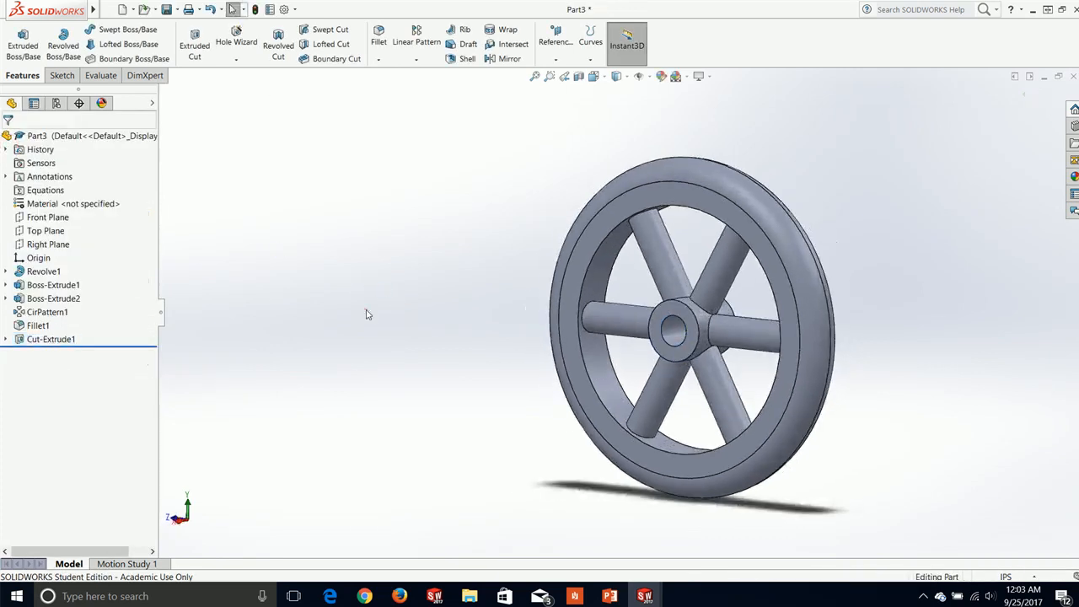
# Step: Save the wheel part to the Desktop as Example 2
pyautogui.moveTo(892, 218); pyautogui.dragTo(862, 215, button='middle')
pyautogui.click(109, 9)
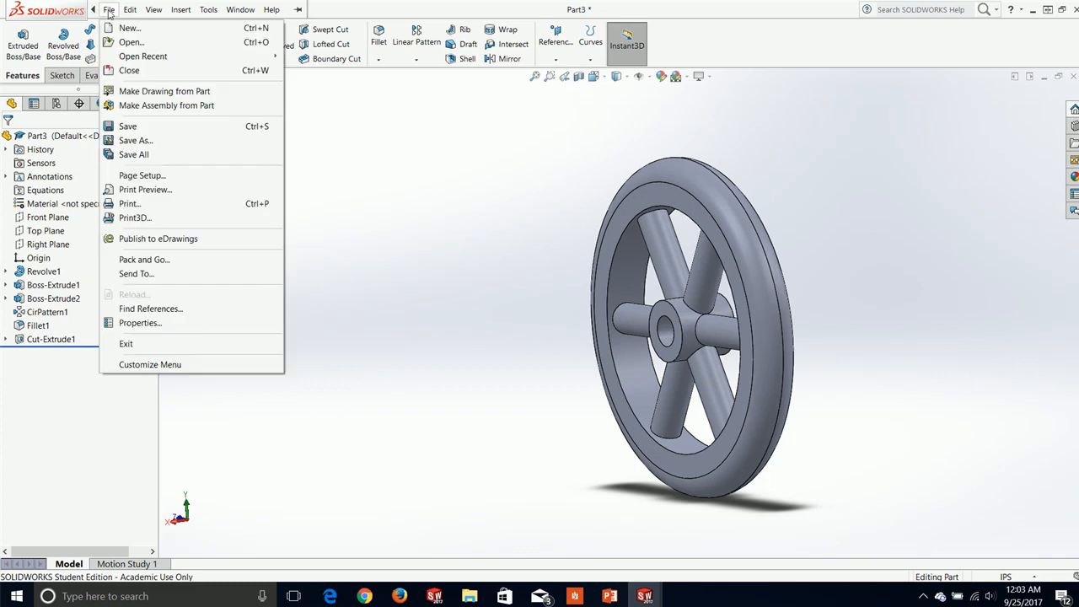
pyautogui.click(134, 140)
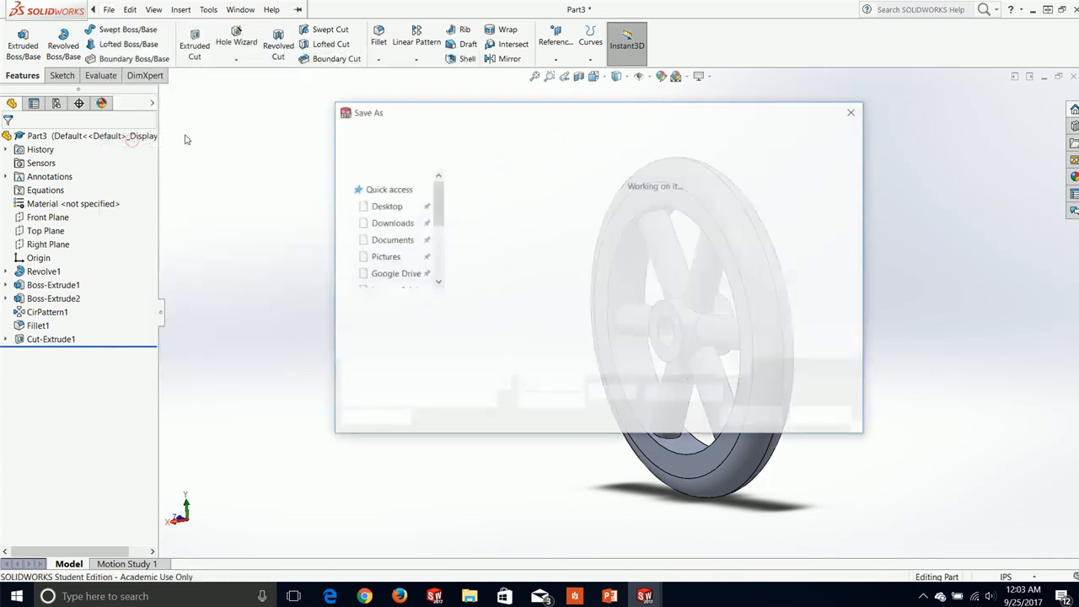
pyautogui.write('Exa')
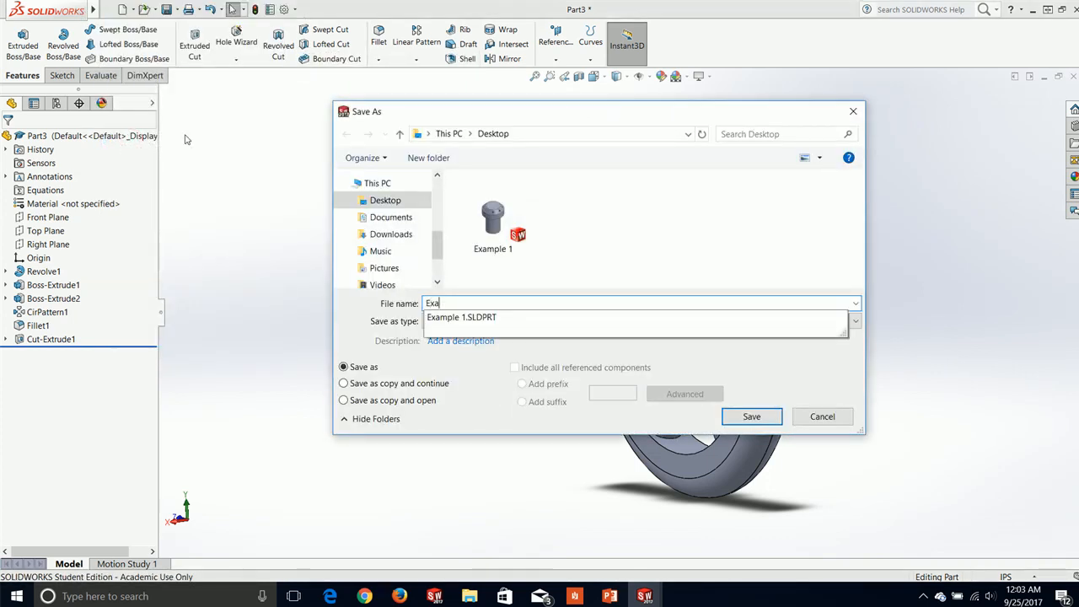
pyautogui.write('mple 2')
pyautogui.press('Return')
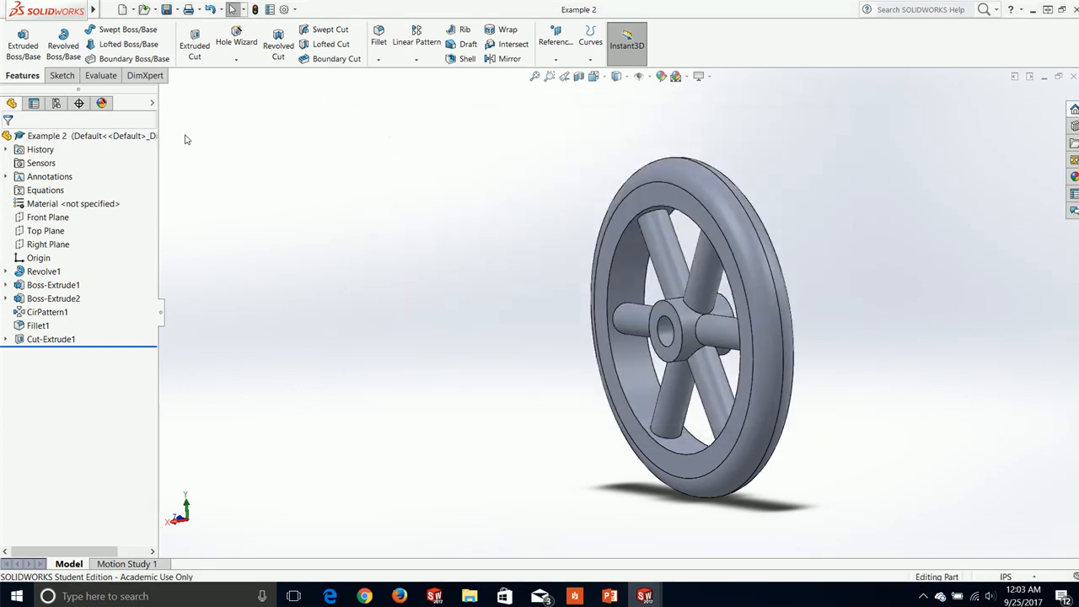
# Step: Switch to Lecture 5 Classwork.pdf in Reader and examine the Regulator Body drawing on page 3
pyautogui.moveTo(2, 5)
pyautogui.hotkey('alt', 'Tab')
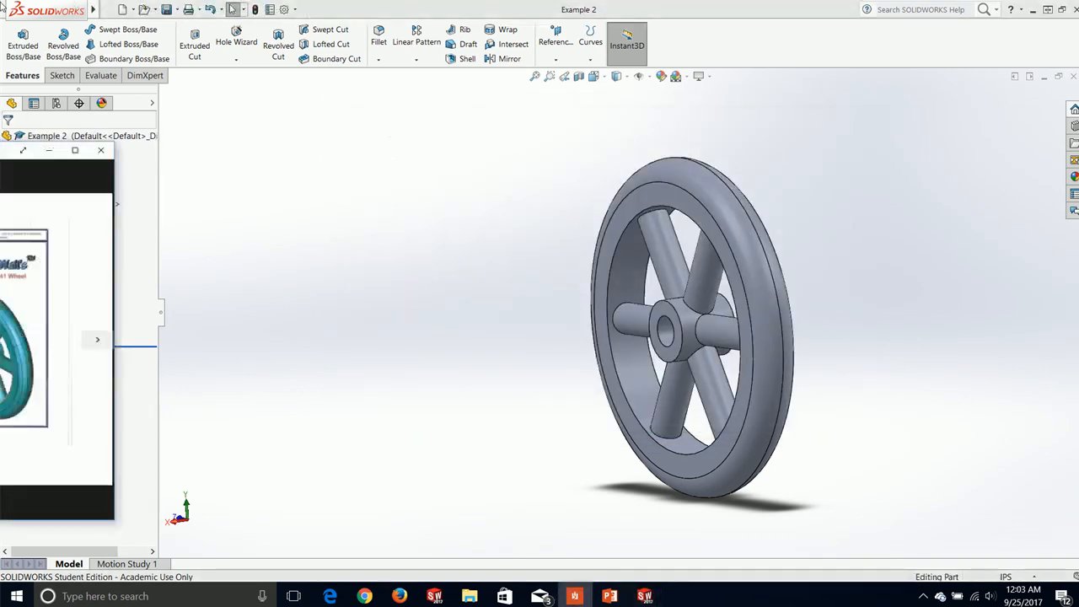
pyautogui.scroll(-2, 694, 213)
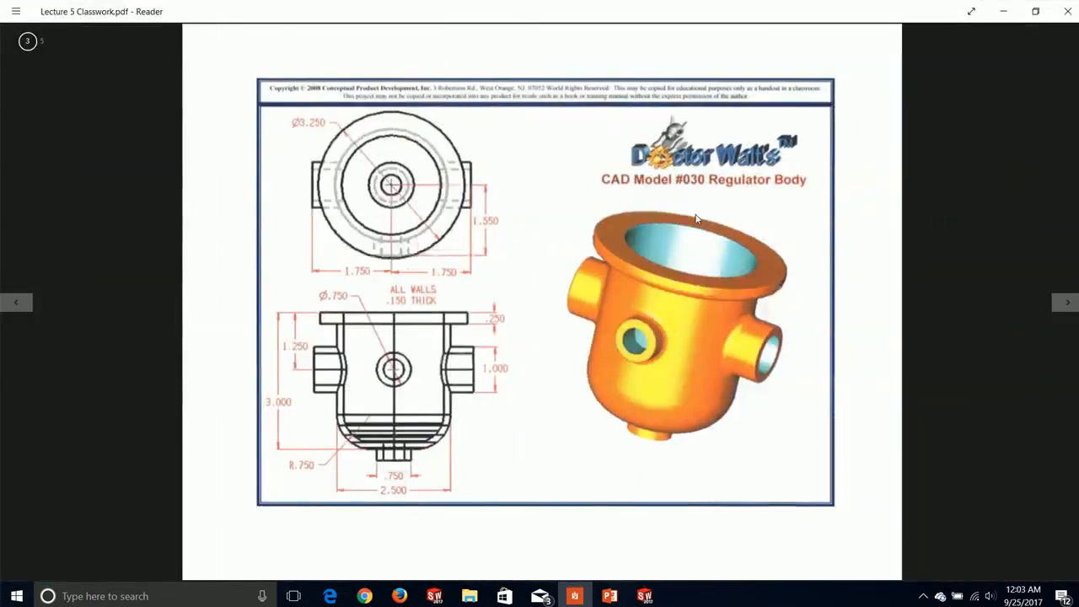
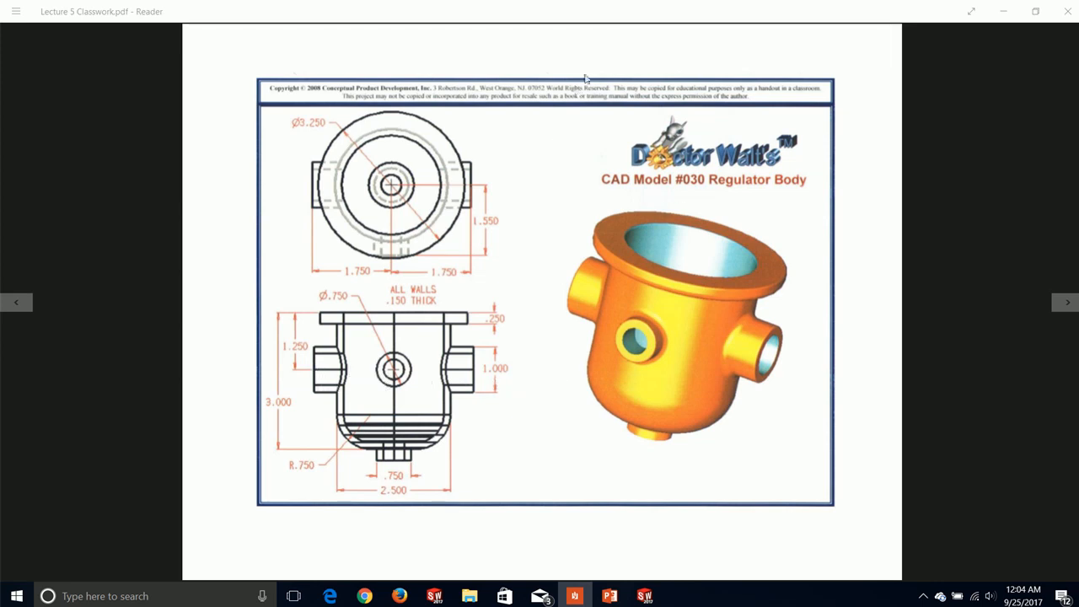
pyautogui.moveTo(605, 5); pyautogui.dragTo(147, 199)
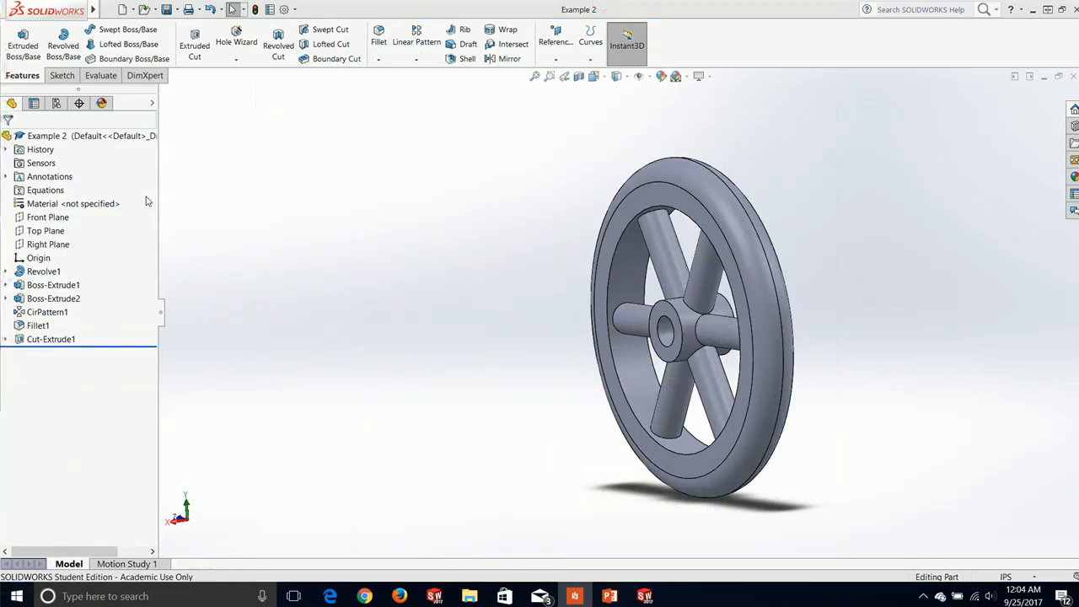
# Step: Return to SOLIDWORKS, create a new part and start a sketch on the Front Plane
pyautogui.moveTo(70, 10)
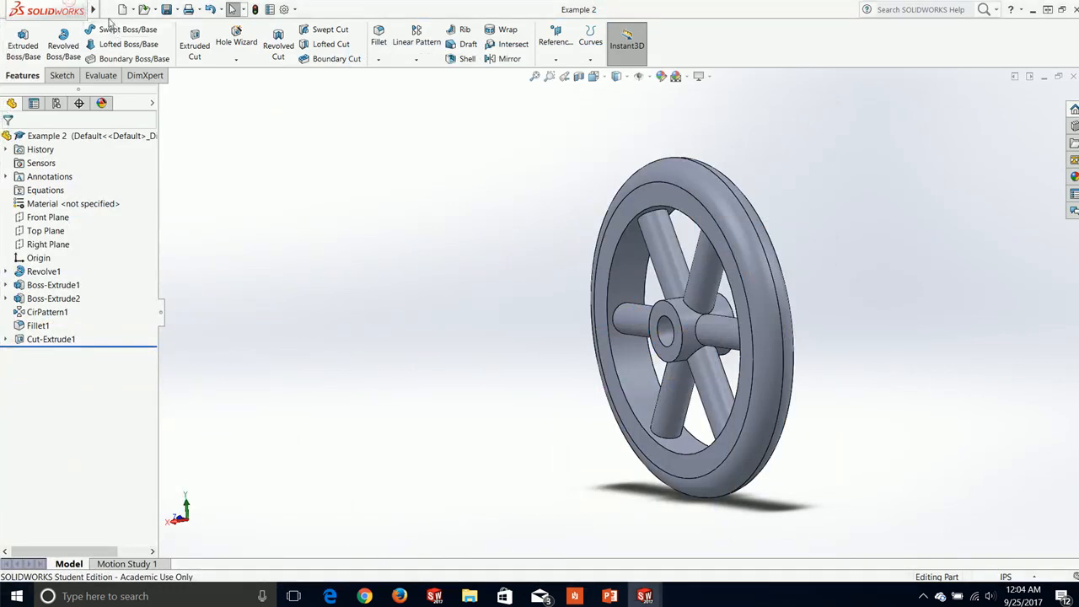
pyautogui.click(109, 10)
pyautogui.click(129, 28)
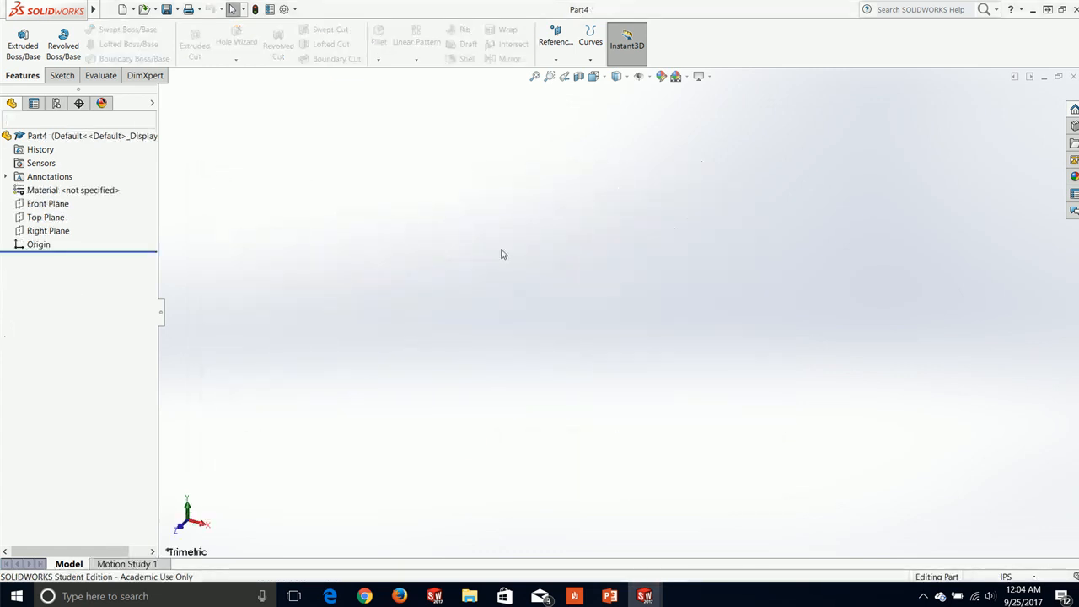
pyautogui.click(36, 40)
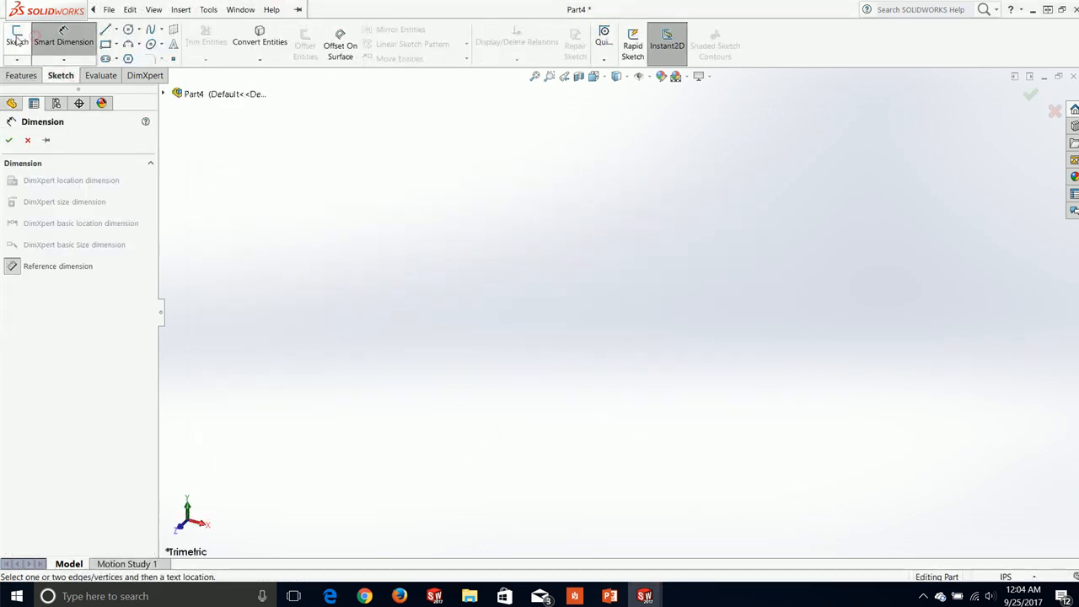
pyautogui.click(17, 35)
pyautogui.click(474, 176)
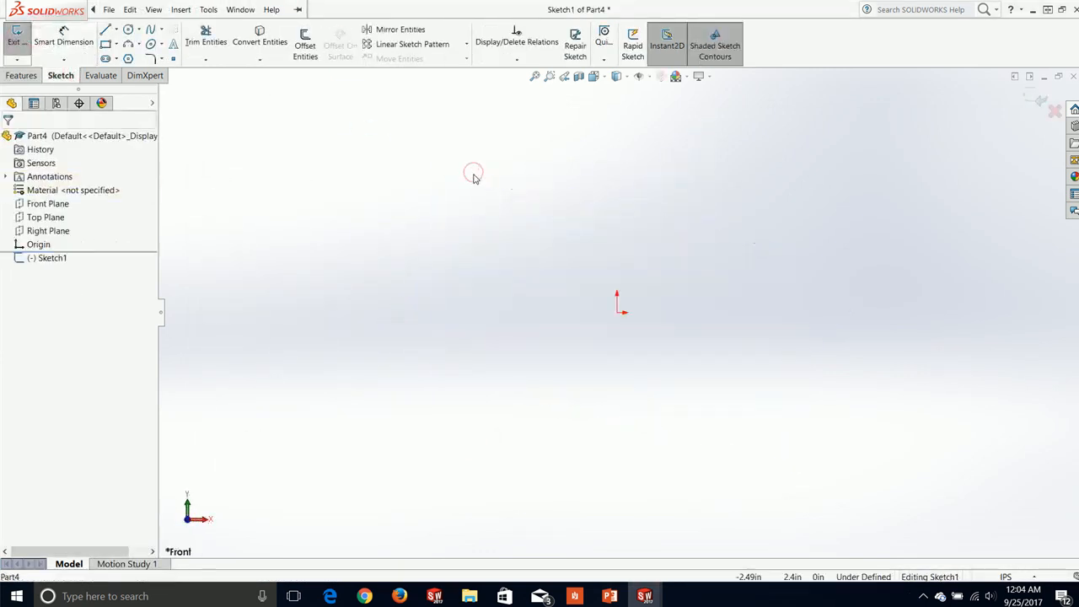
pyautogui.press('space')
pyautogui.click(422, 432)
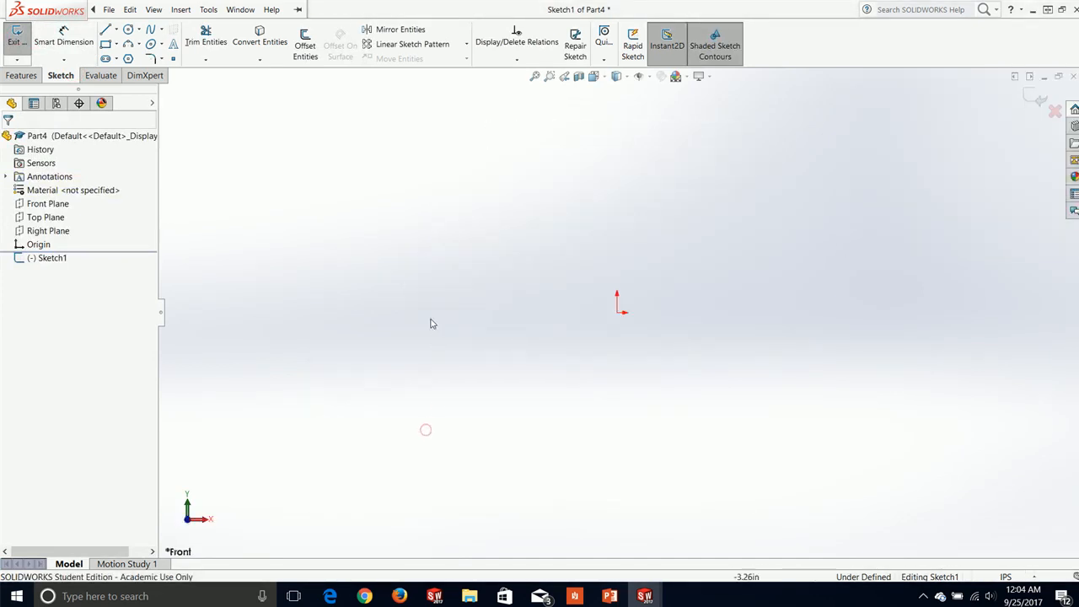
# Step: Draw a vertical centerline about 5.1 in long upward from the origin
pyautogui.click(130, 9)
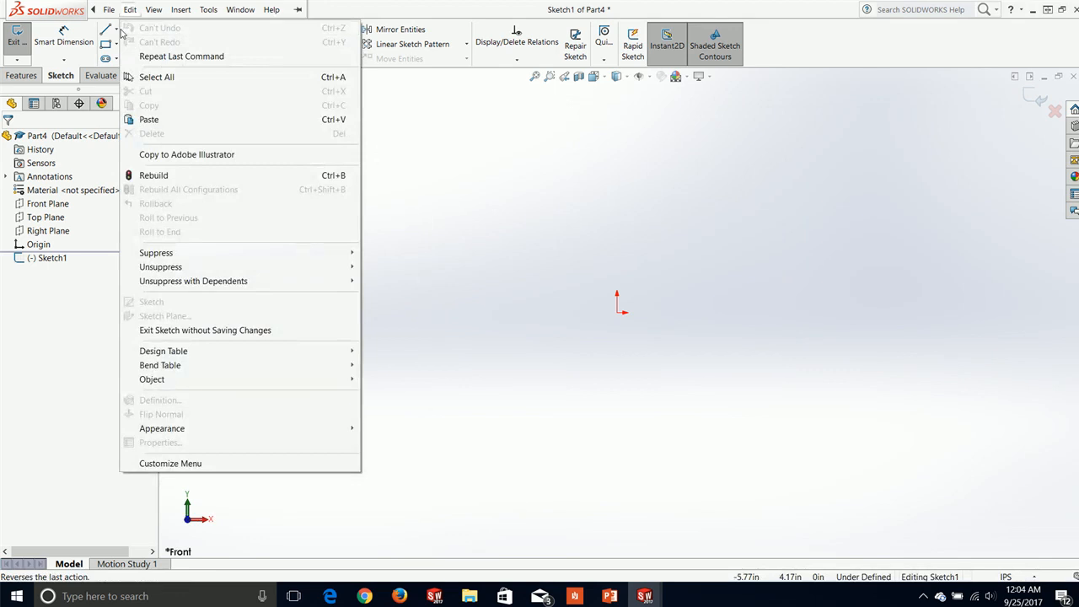
pyautogui.click(117, 31)
pyautogui.click(133, 59)
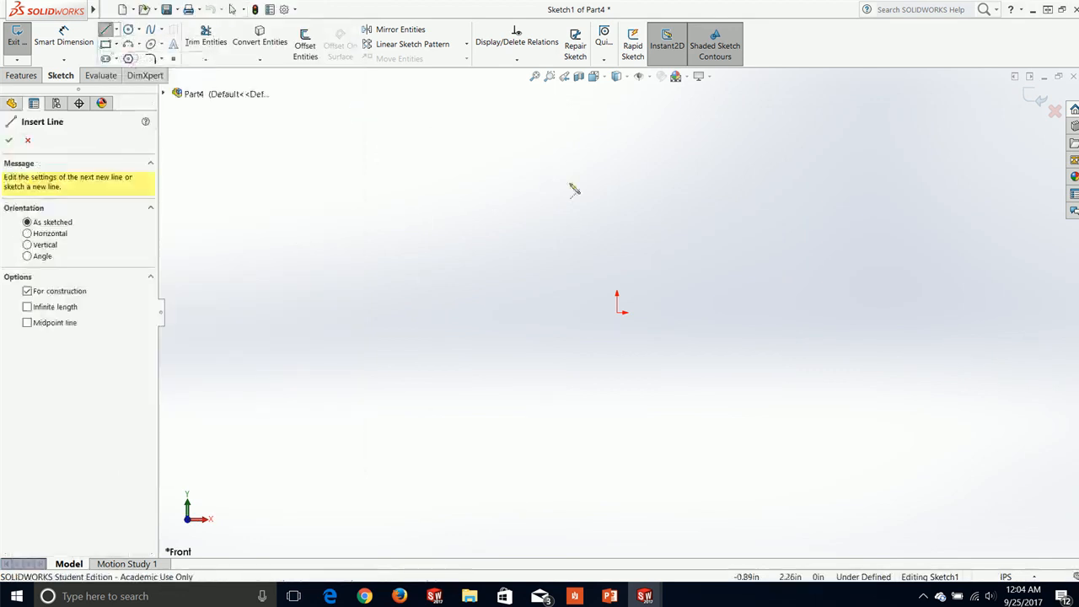
pyautogui.click(617, 313)
pyautogui.scroll(-4, 634, 142)
pyautogui.scroll(4, 596, 131)
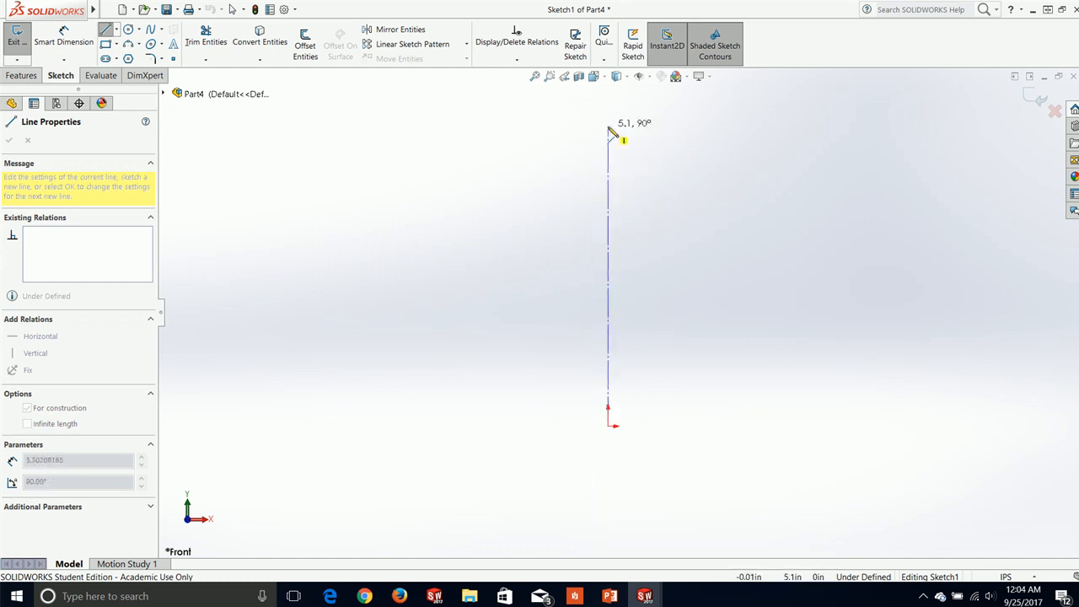
pyautogui.click(608, 128)
pyautogui.press('Escape')
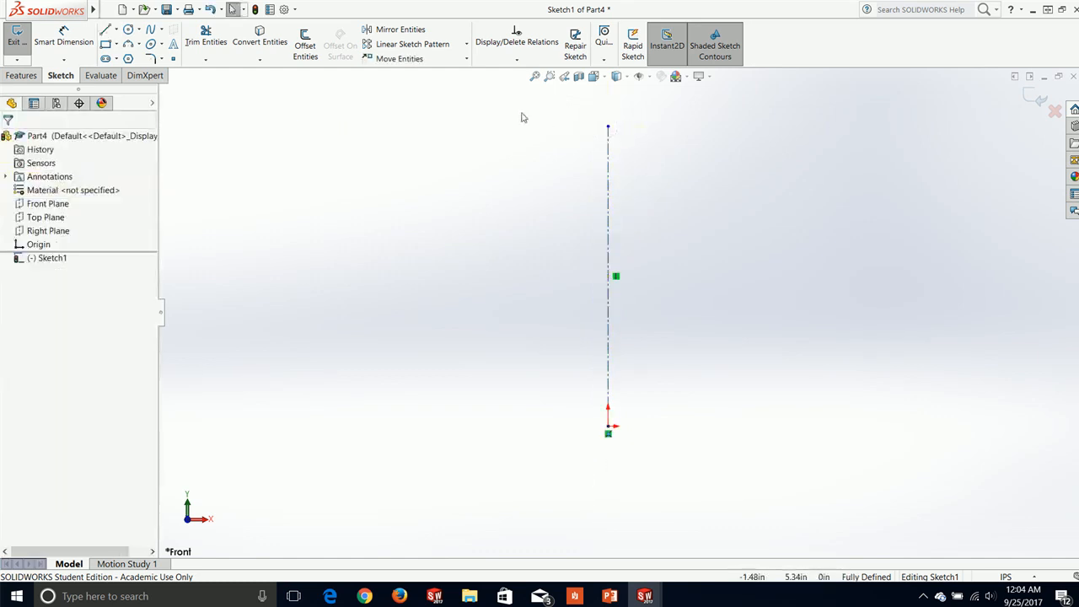
# Step: Draw a half profile of connected lines from the origin, about 2.5 in wide and 4.1 in high, ending on the centerline
pyautogui.click(107, 32)
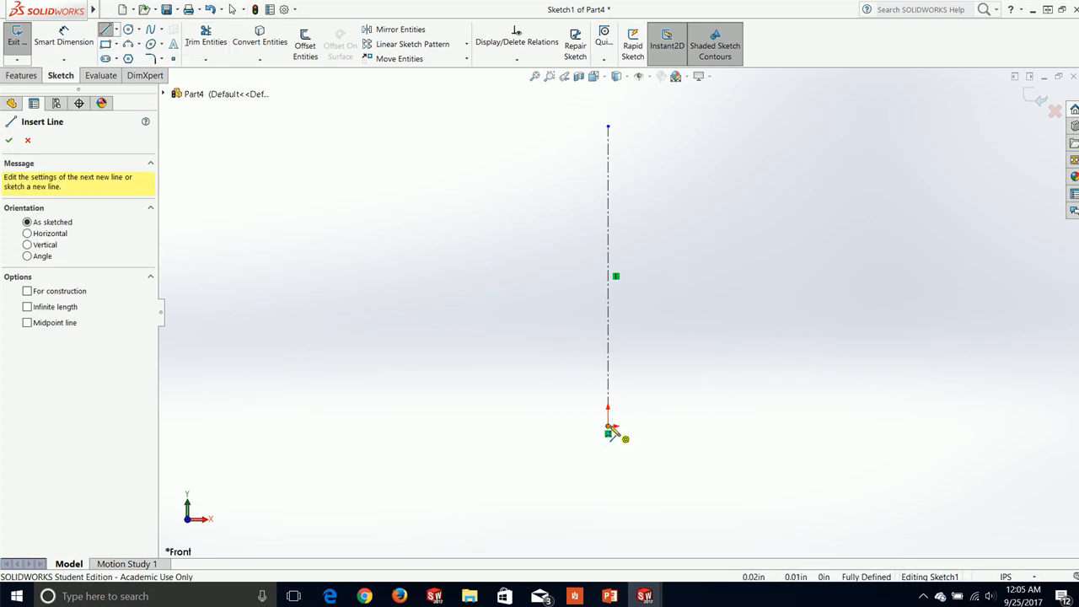
pyautogui.click(609, 427)
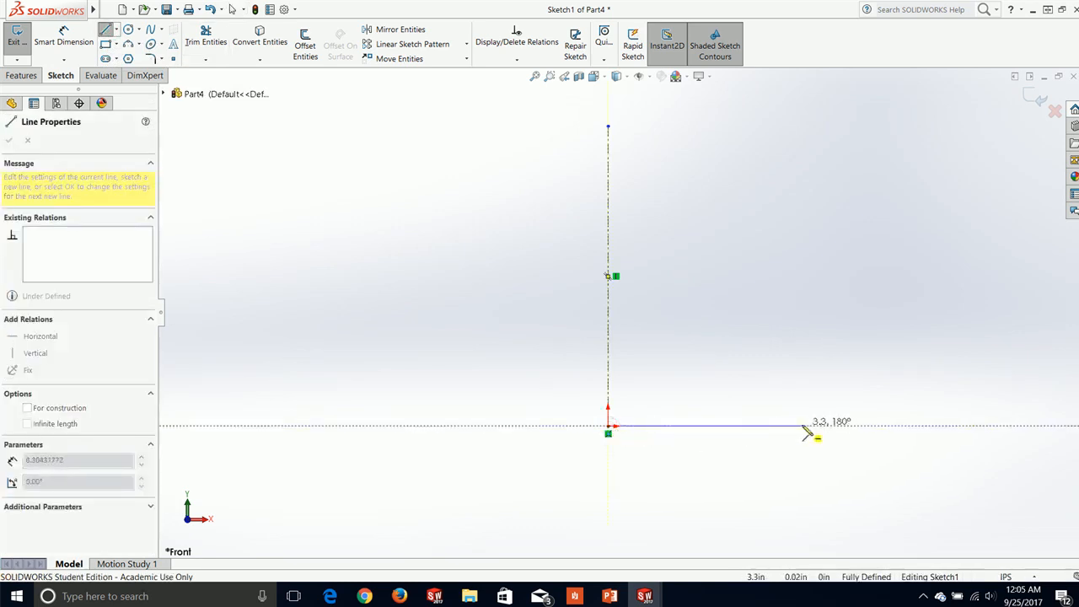
pyautogui.click(756, 426)
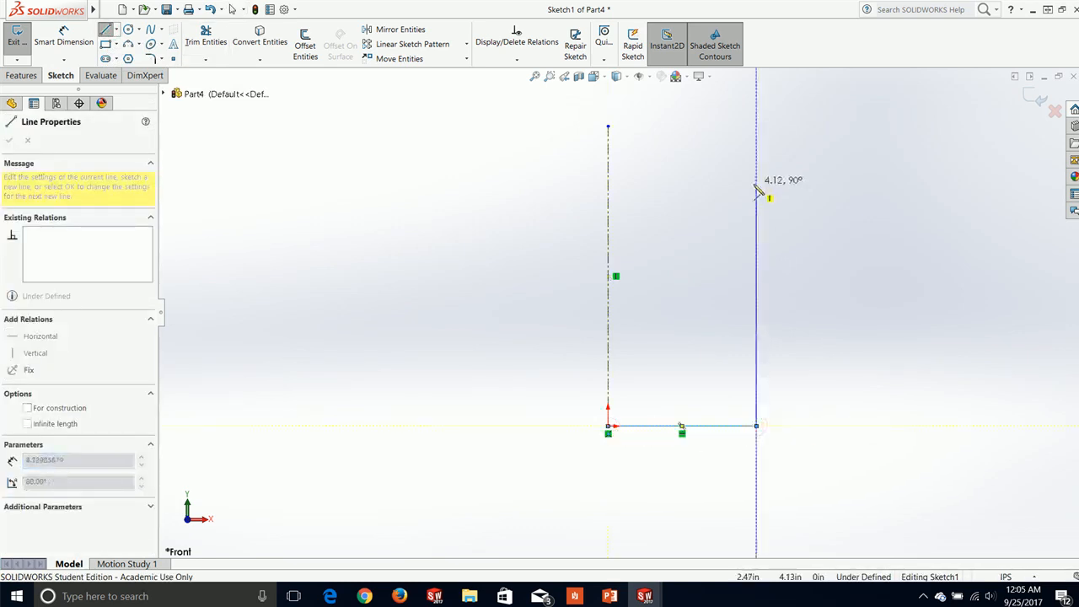
pyautogui.click(757, 183)
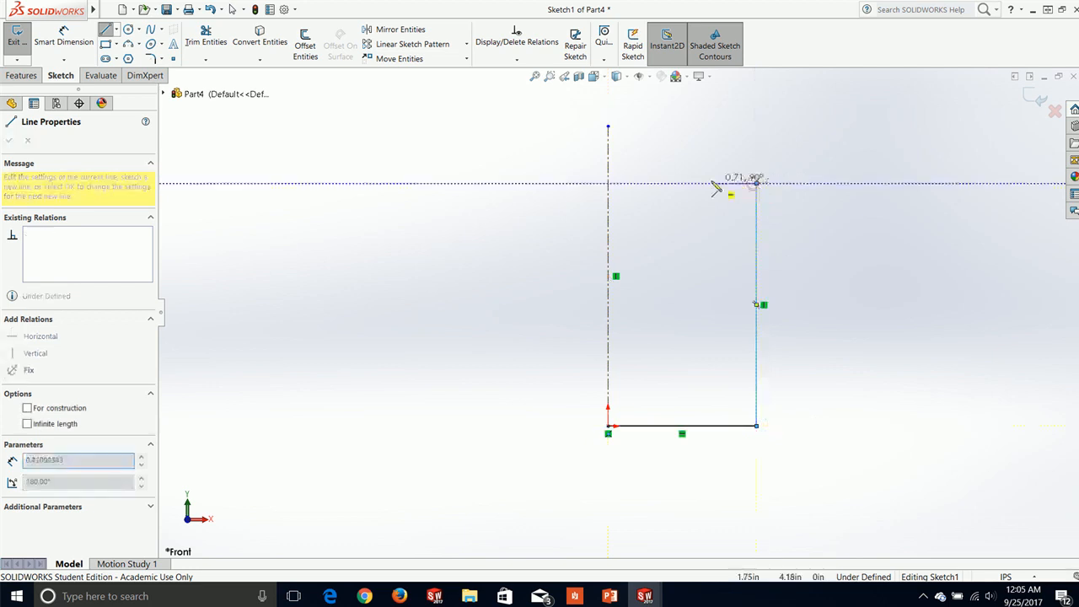
pyautogui.click(609, 184)
pyautogui.press('Escape')
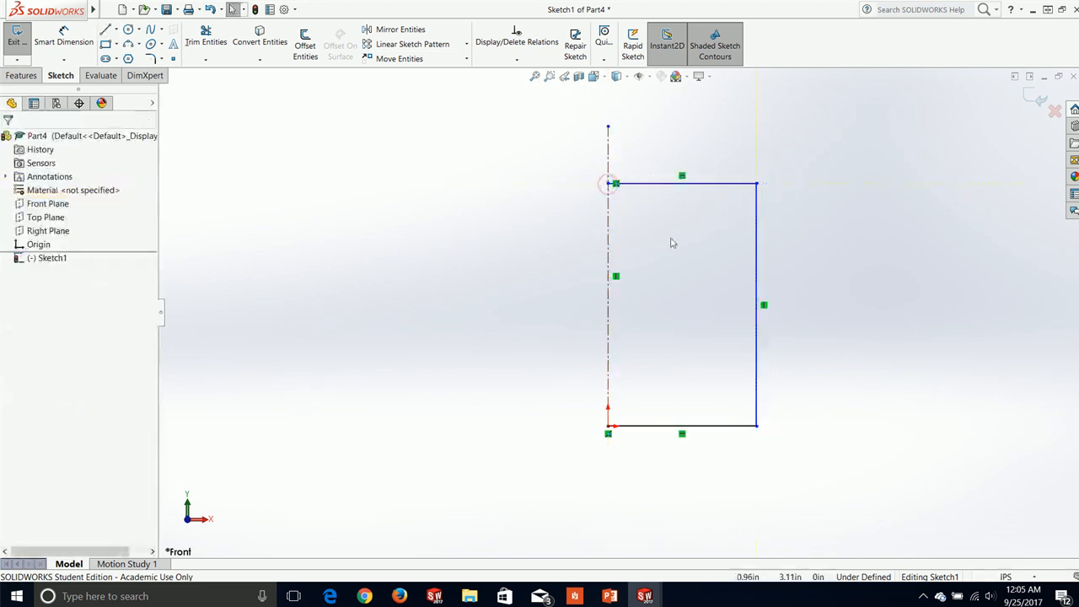
# Step: Dimension the profile's outer vertical line across the centerline as a 2.5 in body diameter
pyautogui.click(695, 321)
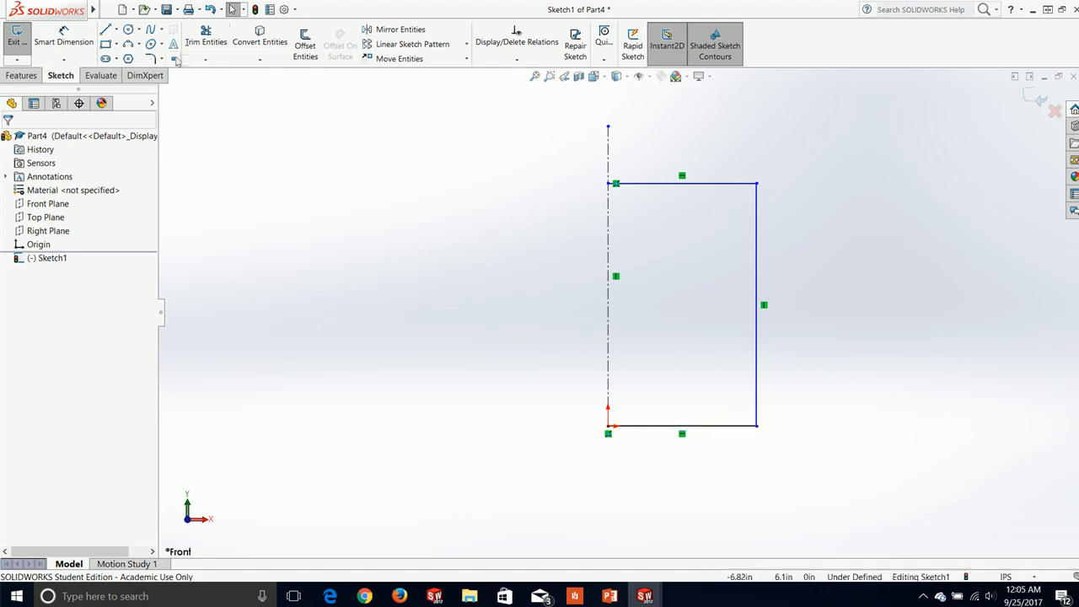
pyautogui.click(63, 38)
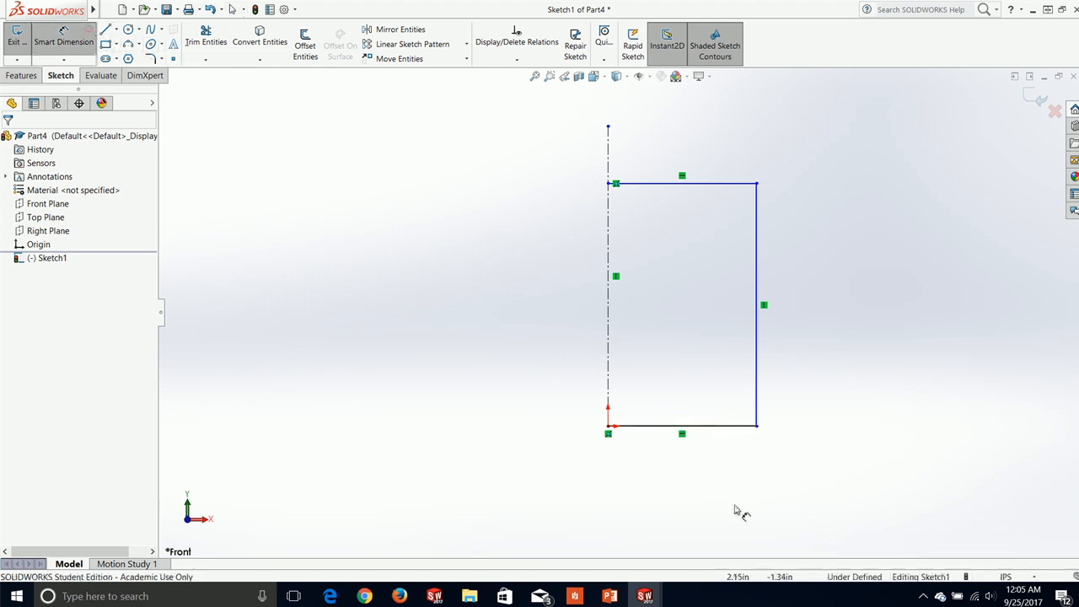
pyautogui.click(746, 398)
pyautogui.click(608, 401)
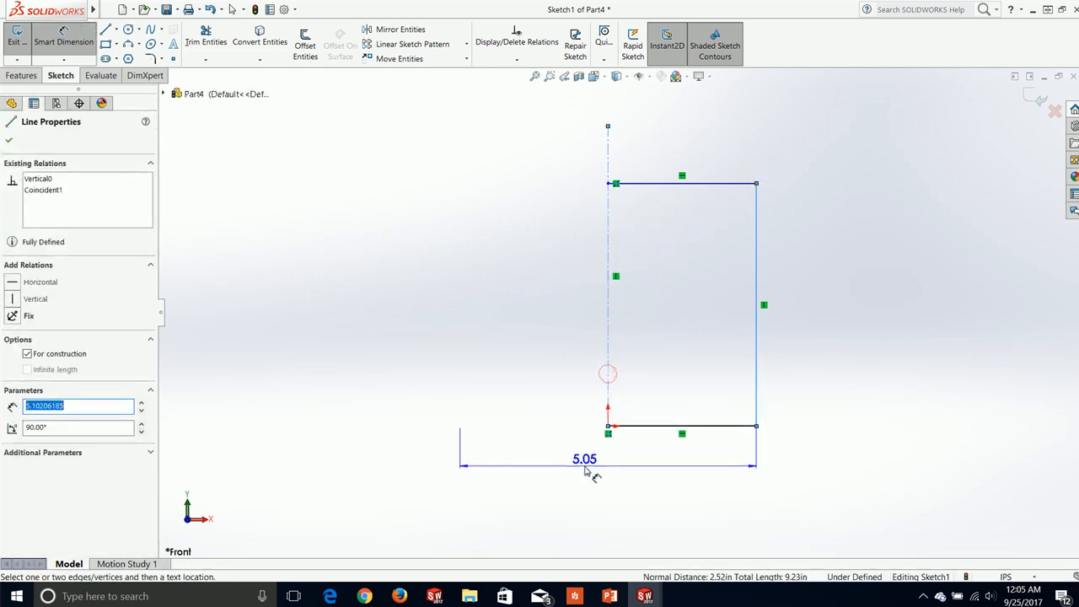
pyautogui.click(615, 465)
pyautogui.write('2.5')
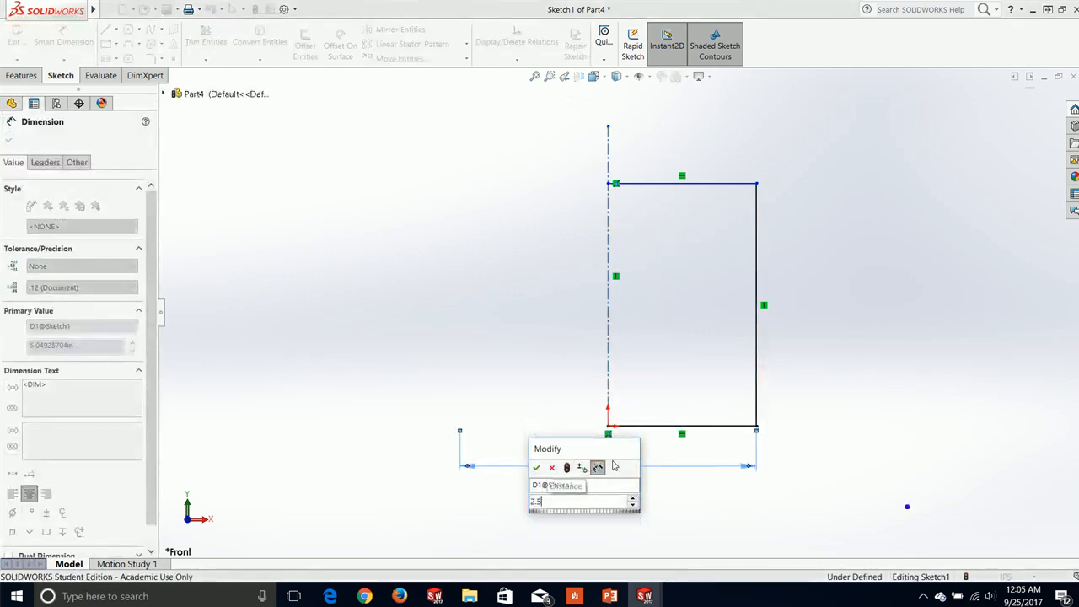
pyautogui.press('Return')
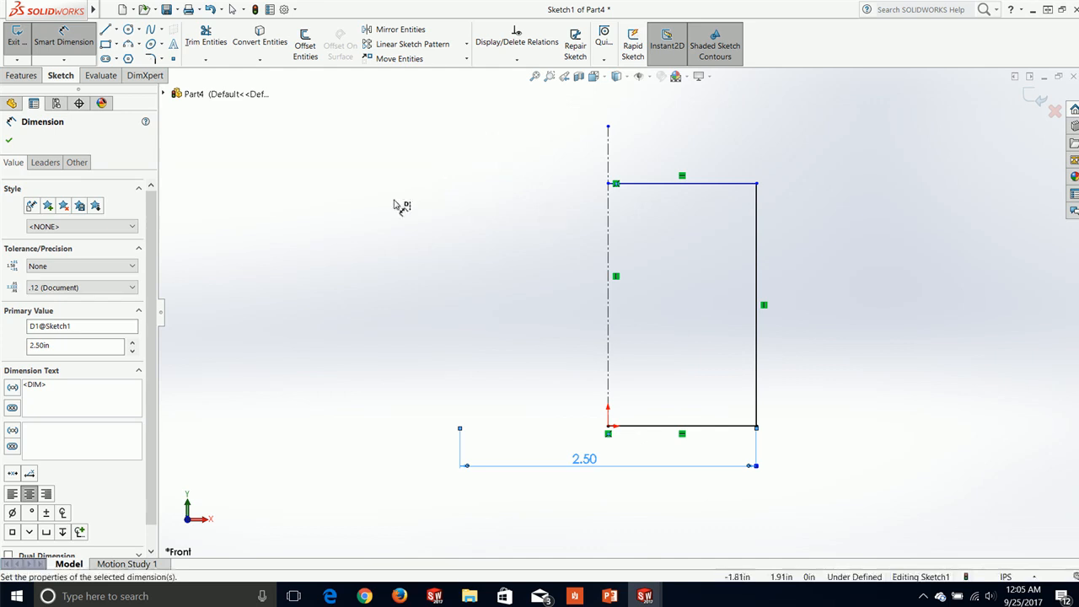
# Step: Draw a flange outline overhanging the profile's upper corner by about 0.3 in, ending on the centerline, and trim away the horizontal line inside it
pyautogui.click(106, 30)
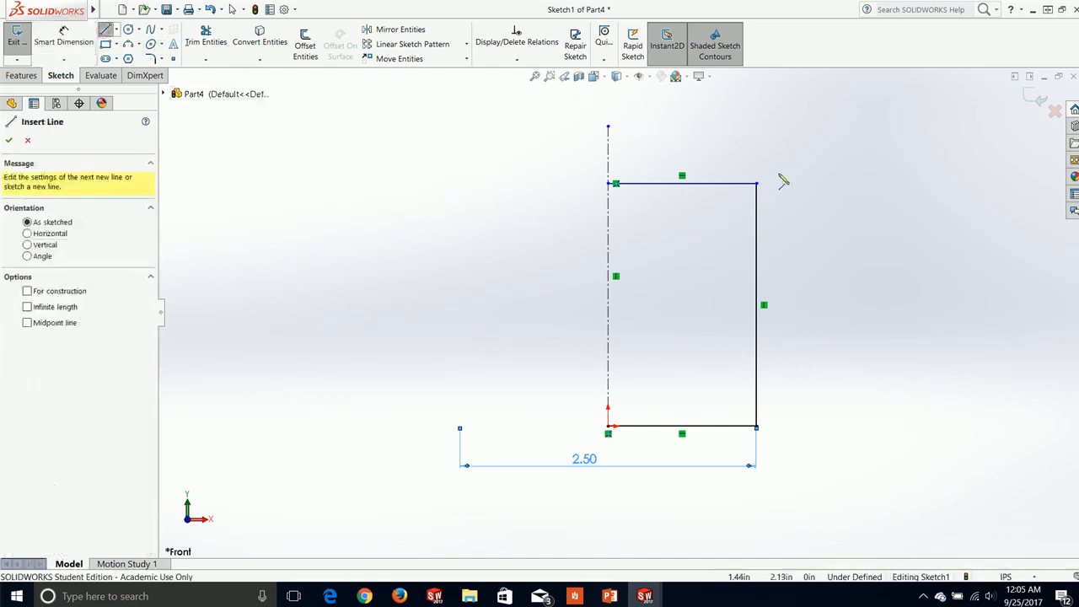
pyautogui.click(757, 183)
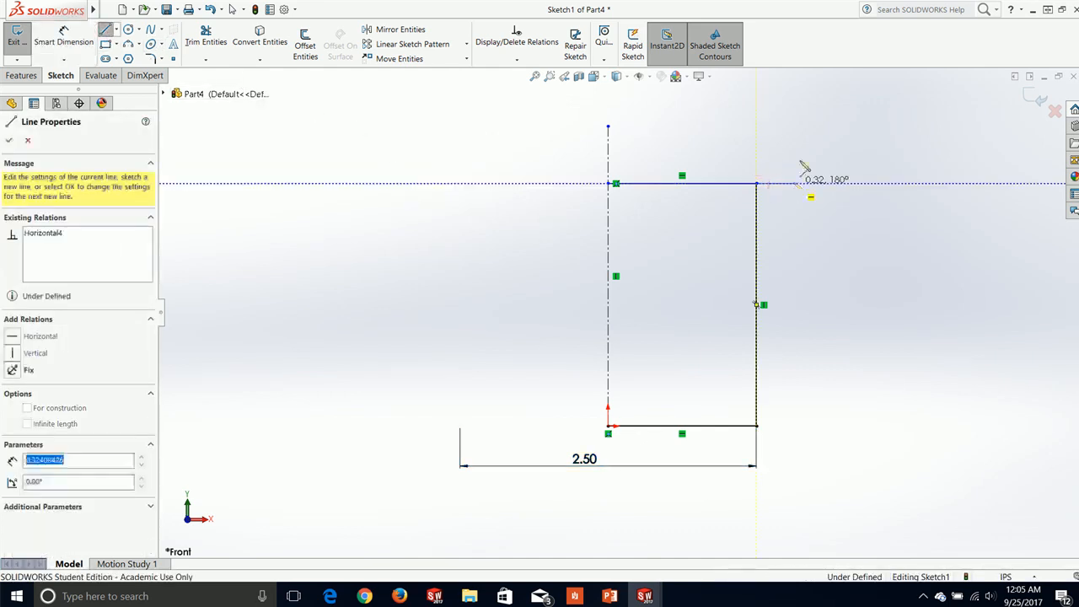
pyautogui.click(794, 146)
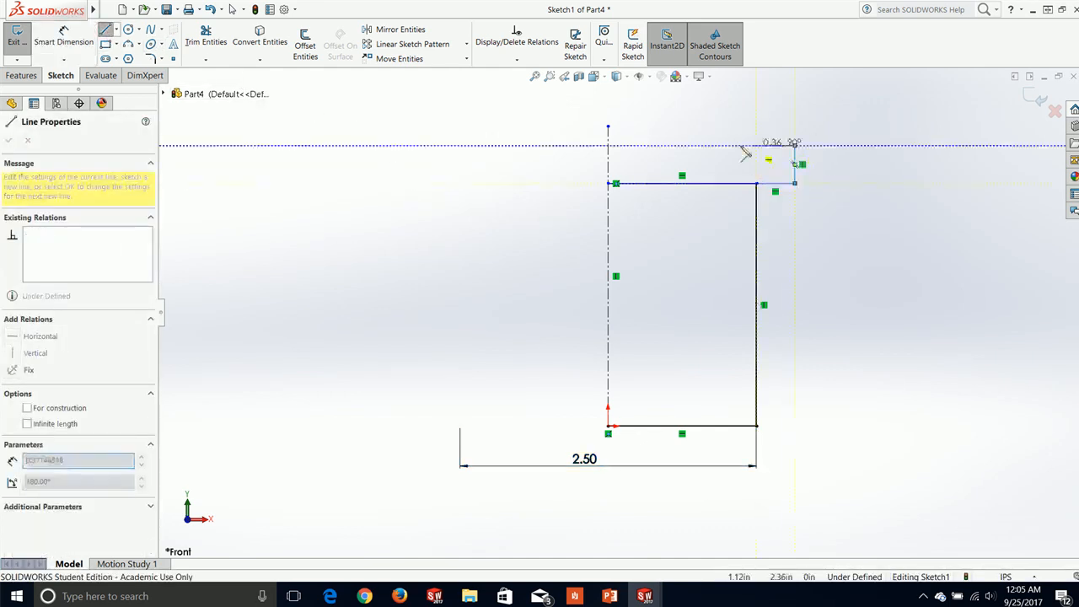
pyautogui.click(609, 146)
pyautogui.press('Escape')
pyautogui.click(206, 41)
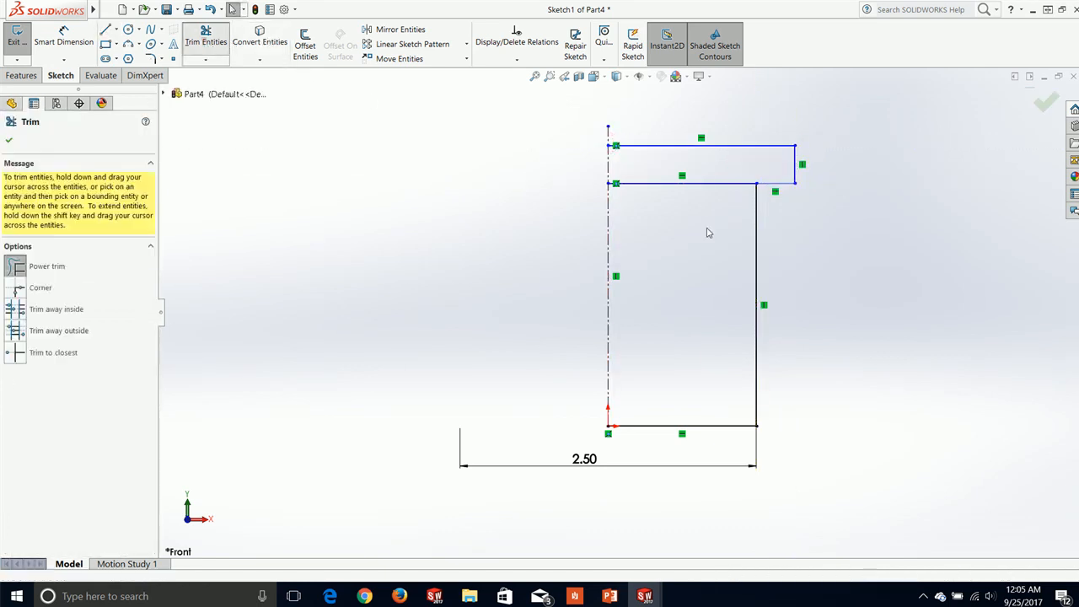
pyautogui.moveTo(715, 231); pyautogui.dragTo(701, 177)
# Step: Dimension the flange's outer edge across the centerline as a 3.25 in diameter
pyautogui.click(56, 38)
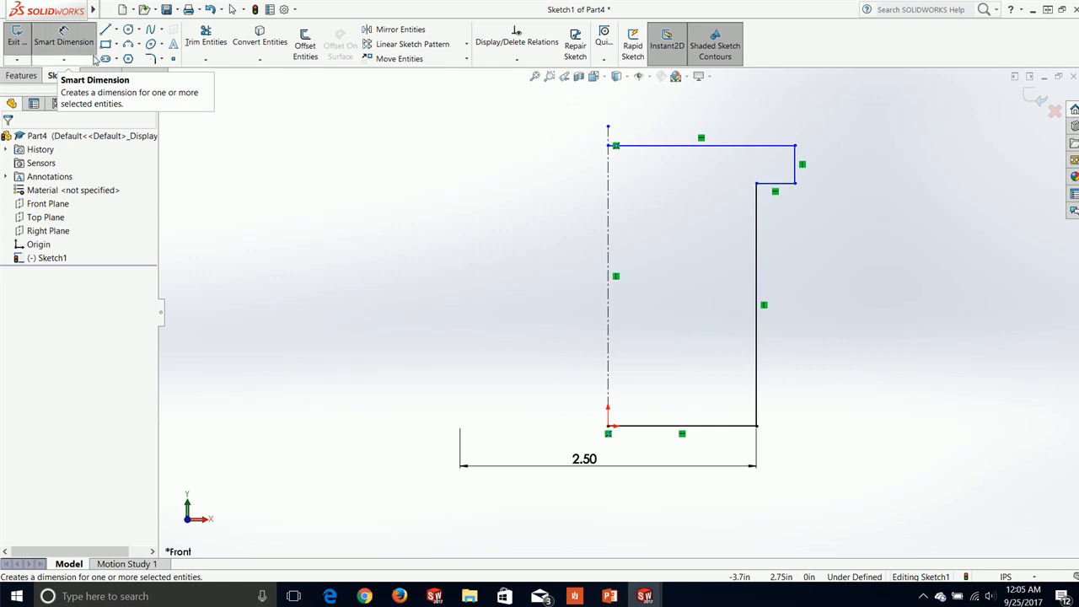
pyautogui.click(793, 173)
pyautogui.click(608, 174)
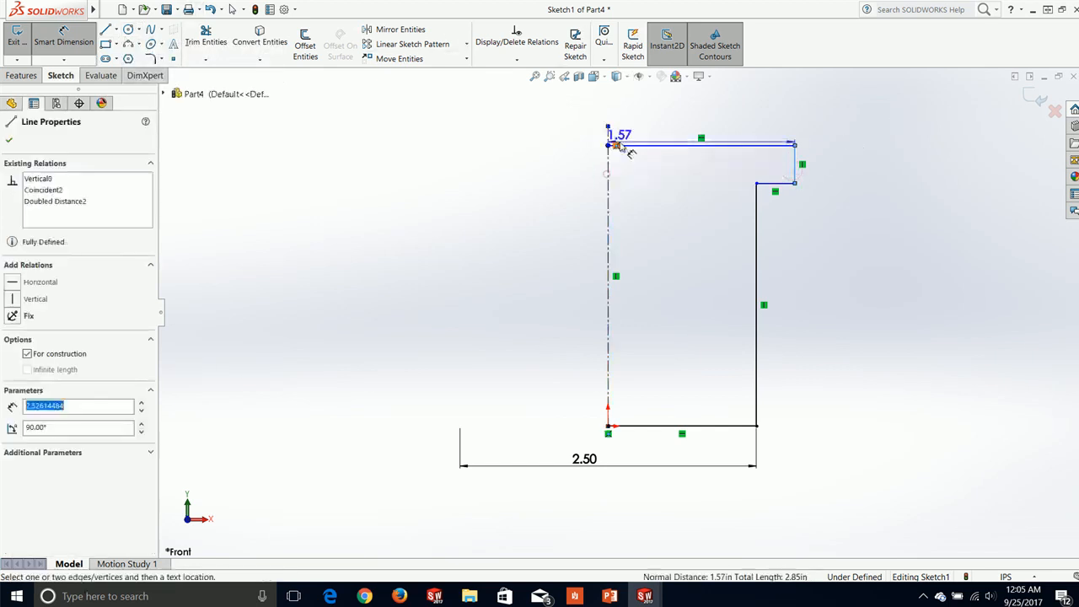
pyautogui.click(599, 103)
pyautogui.write('3')
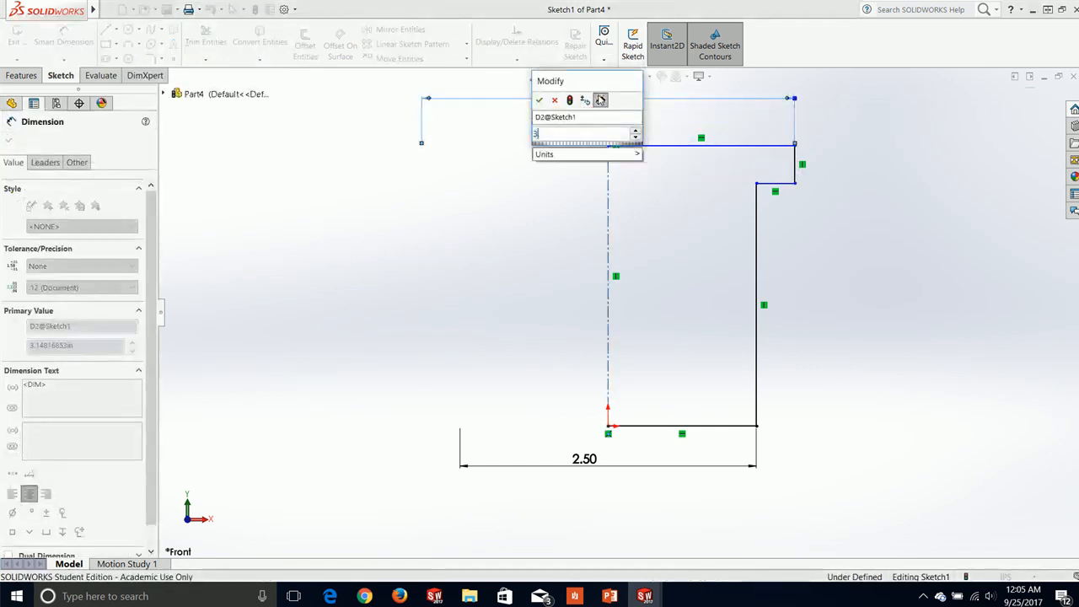
pyautogui.write('.25')
pyautogui.press('Return')
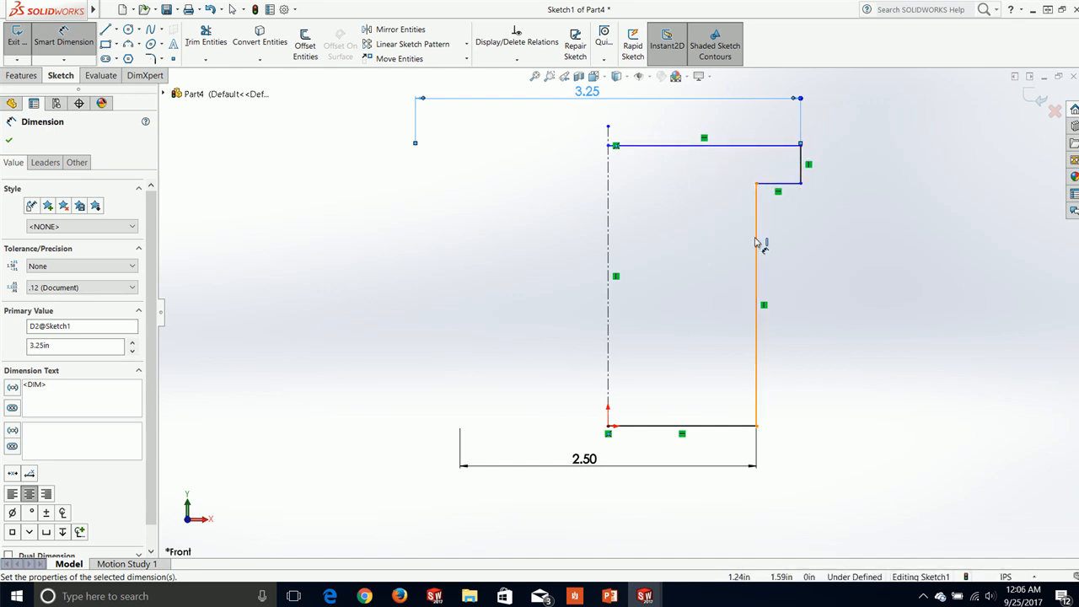
# Step: Dimension the overall height between the profile's top and bottom lines as 3 in
pyautogui.click(767, 147)
pyautogui.click(639, 429)
pyautogui.click(882, 363)
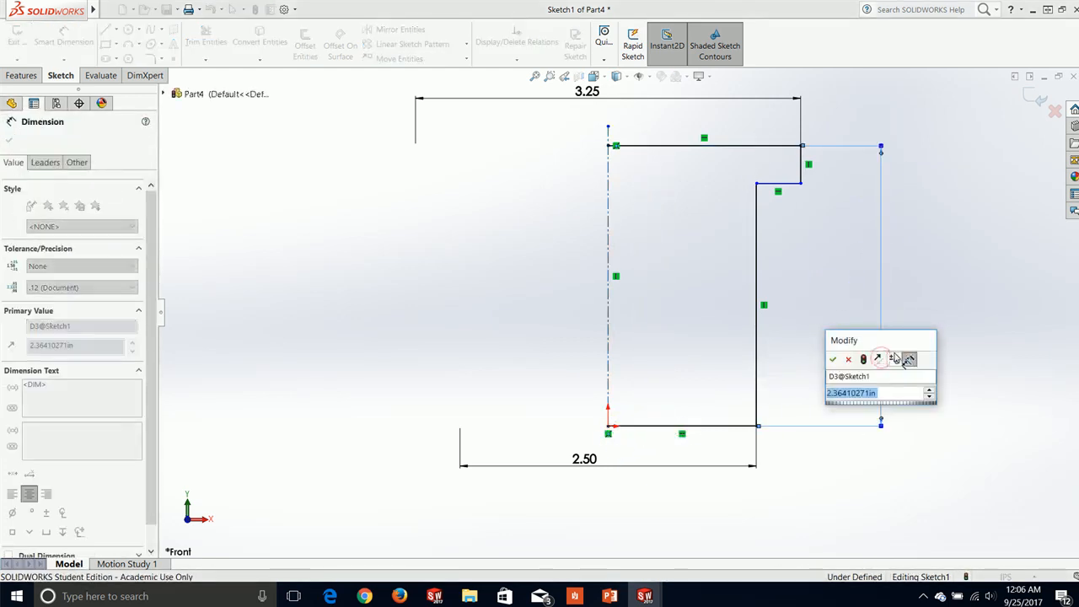
pyautogui.write('3')
pyautogui.press('Return')
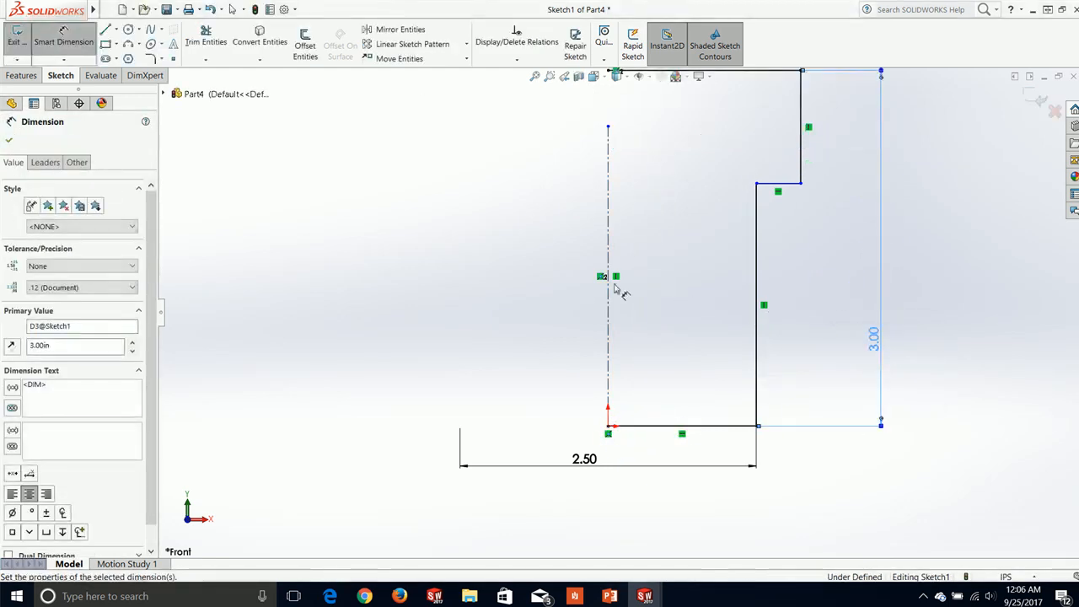
pyautogui.click(8, 141)
# Step: Extend the centerline to about 3.7 in above the origin and raise the flange's underside line to about 0.66 in below the top
pyautogui.scroll(2, 725, 189)
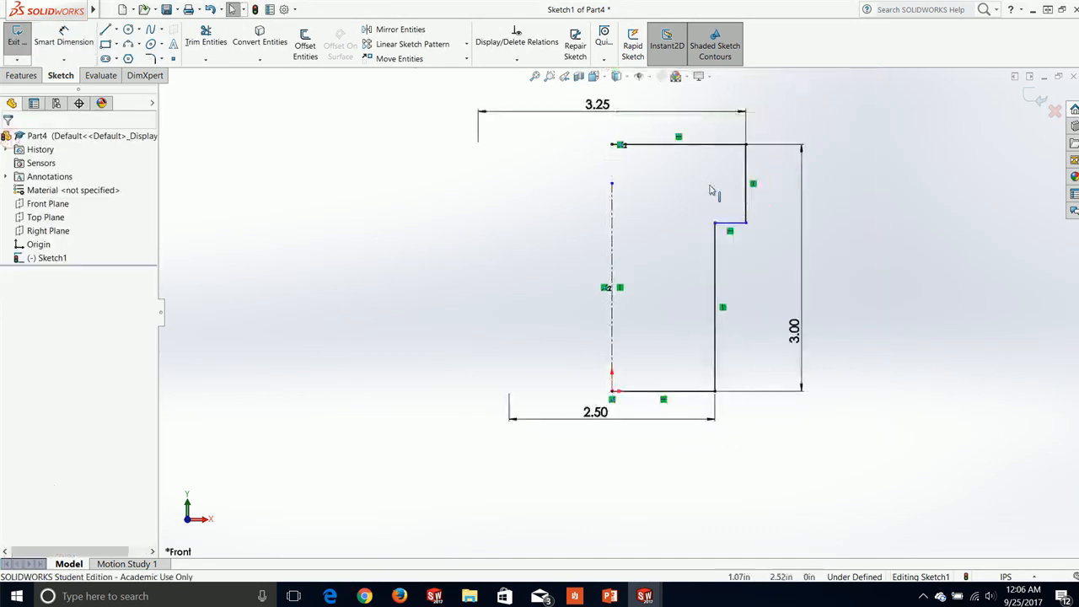
pyautogui.moveTo(613, 185); pyautogui.dragTo(613, 87)
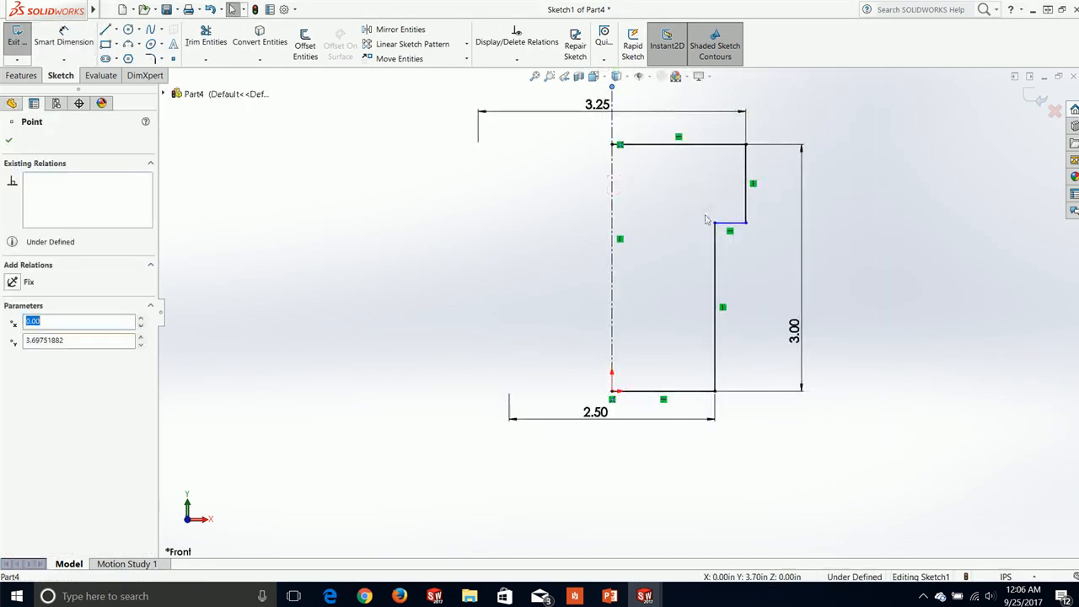
pyautogui.moveTo(741, 226); pyautogui.dragTo(736, 203)
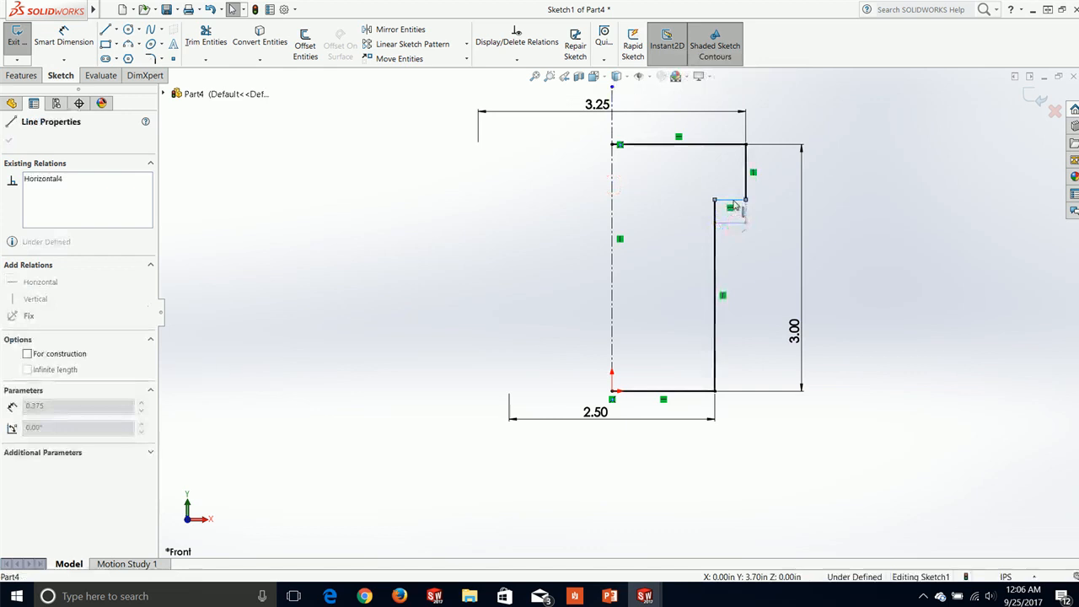
pyautogui.click(762, 253)
# Step: Dimension the flange's outer vertical edge as 0.25 in thick
pyautogui.press('d')
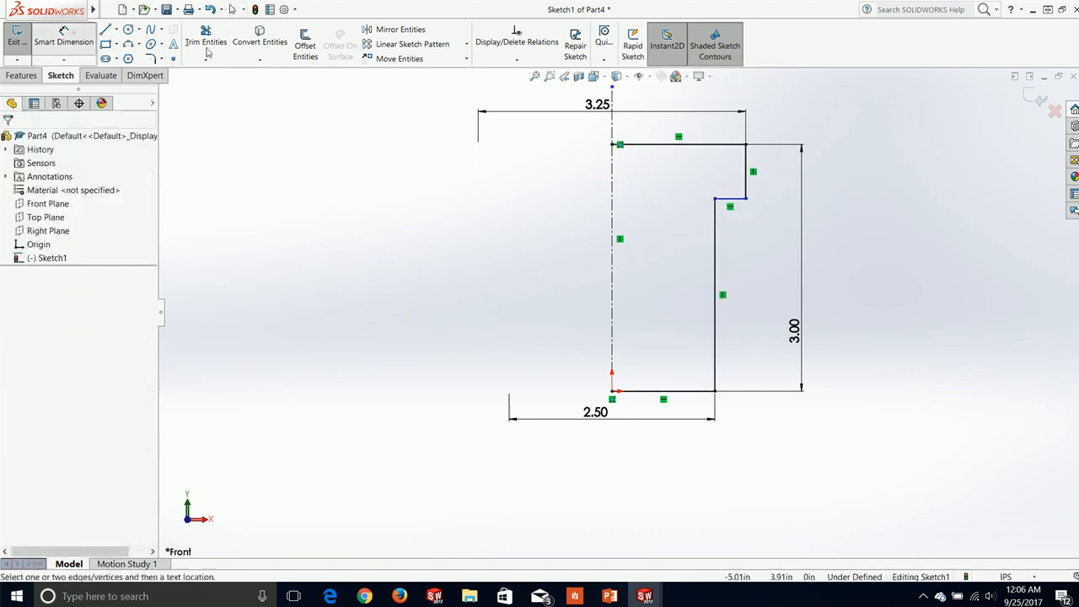
pyautogui.click(746, 182)
pyautogui.click(826, 191)
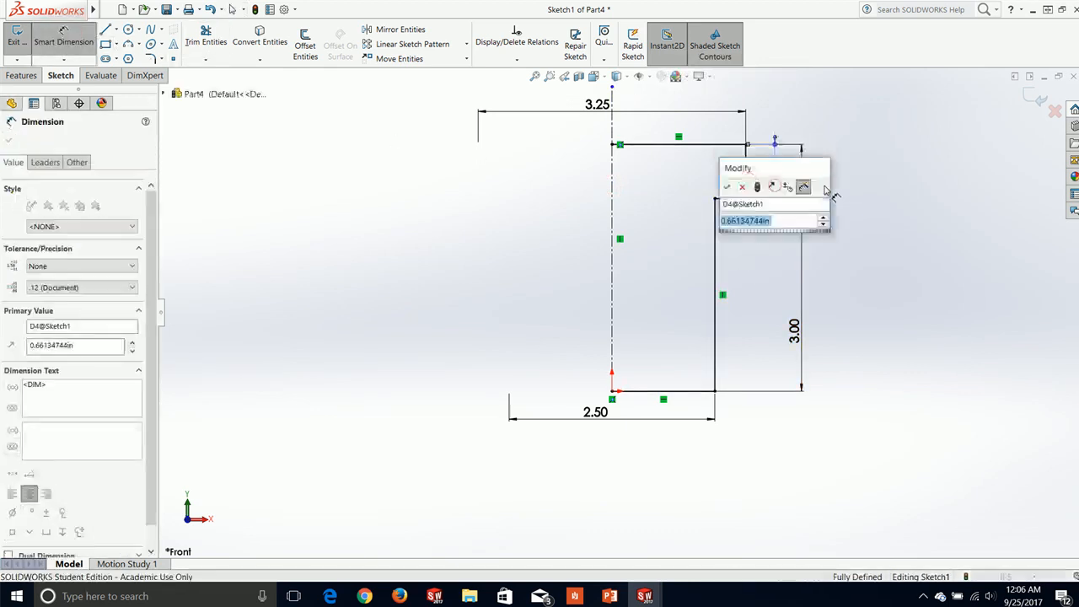
pyautogui.write('.25')
pyautogui.press('Return')
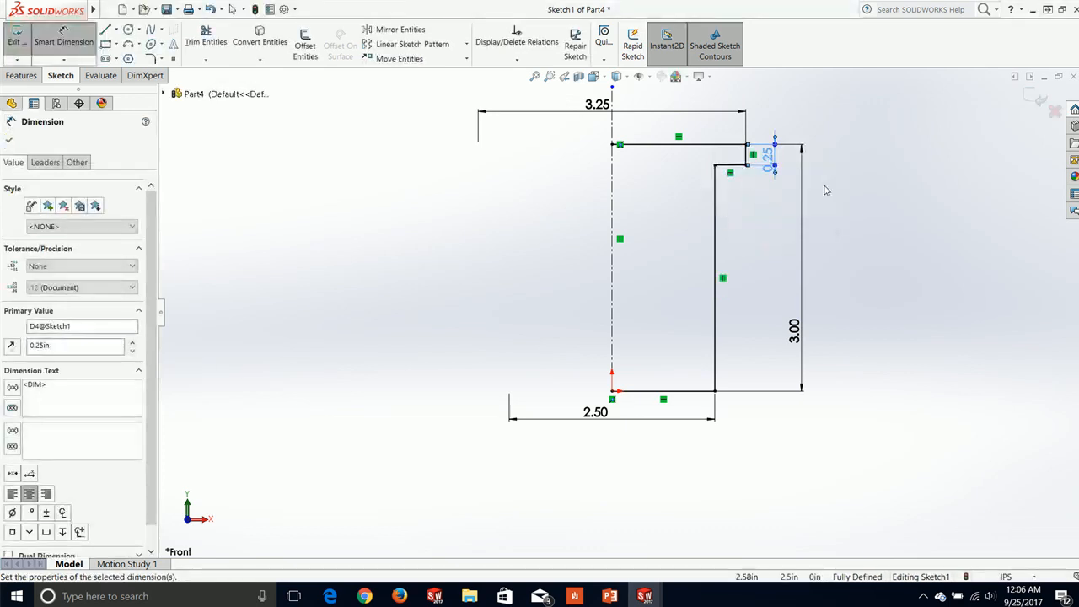
pyautogui.click(9, 142)
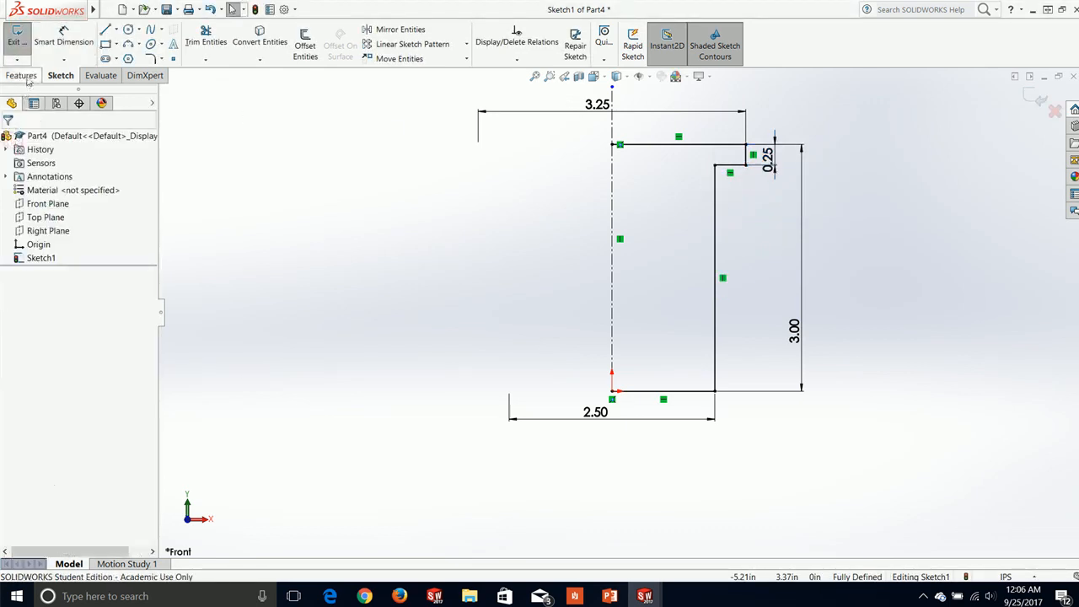
pyautogui.click(21, 75)
pyautogui.click(63, 42)
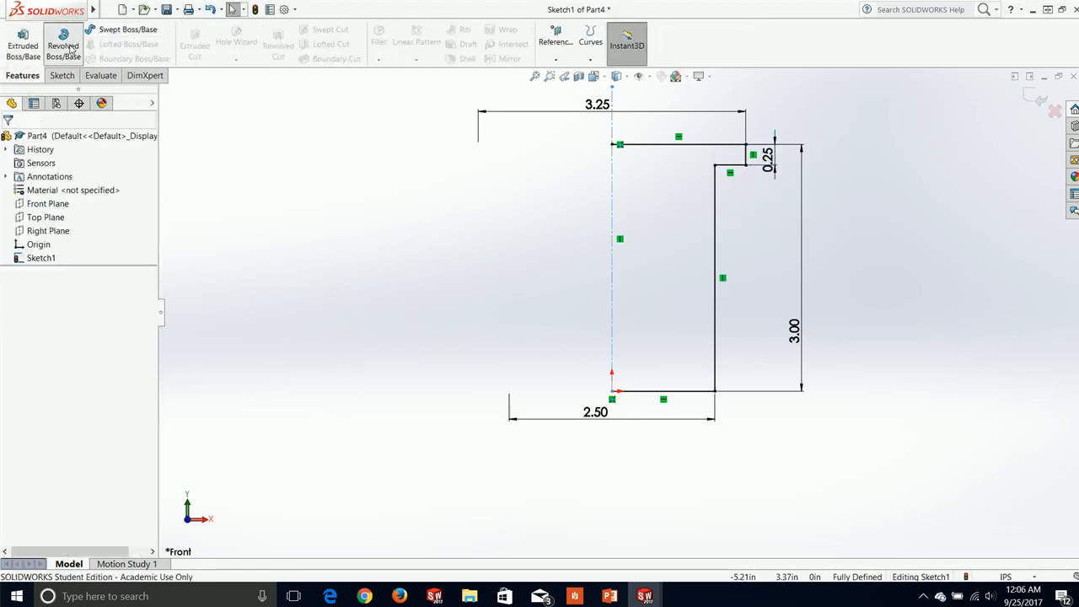
pyautogui.click(576, 306)
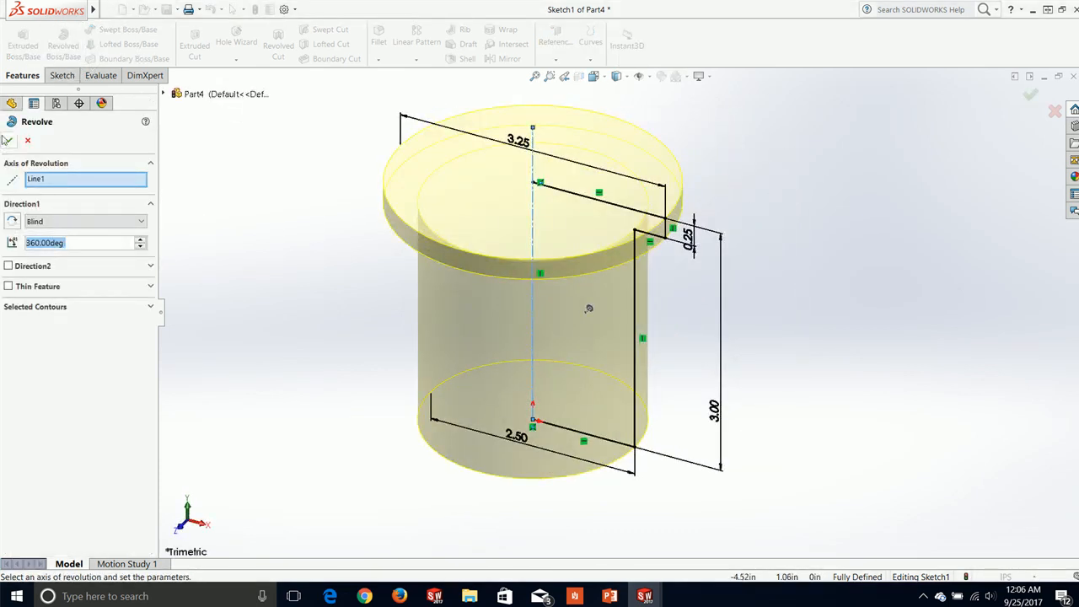
pyautogui.click(27, 141)
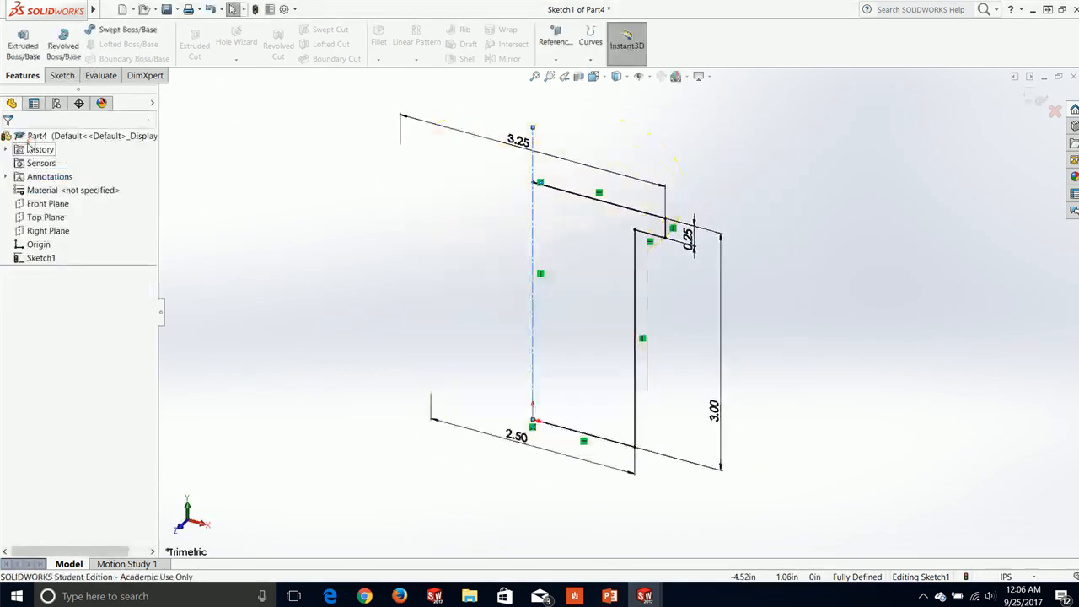
pyautogui.rightClick(42, 258)
pyautogui.click(212, 241)
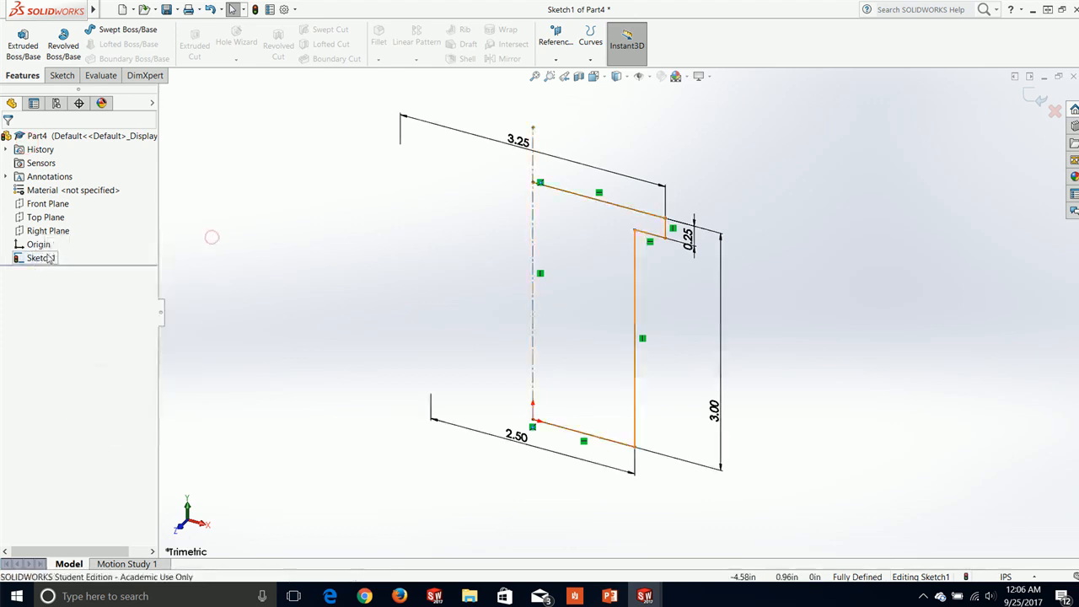
# Step: Close the profile with a vertical line along the centerline from the top line's inner end to the origin
pyautogui.click(61, 75)
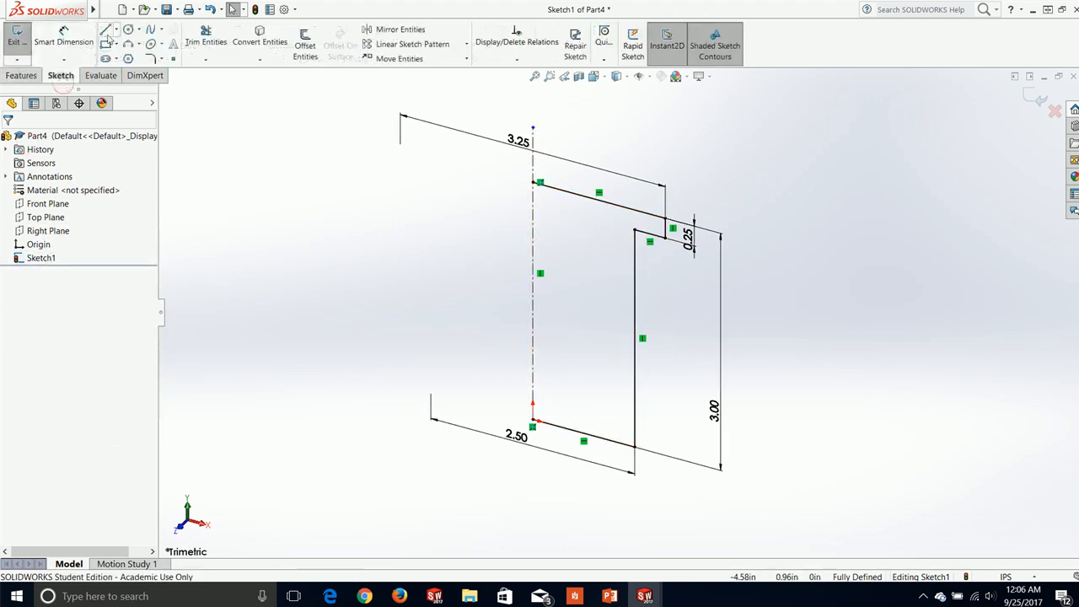
pyautogui.click(105, 31)
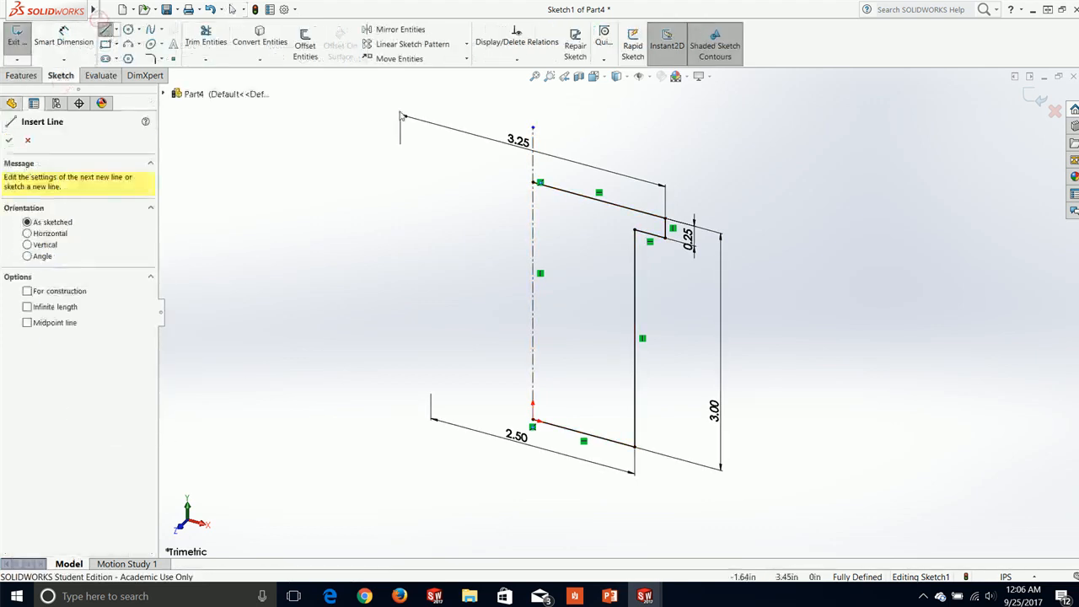
pyautogui.click(539, 185)
pyautogui.click(534, 420)
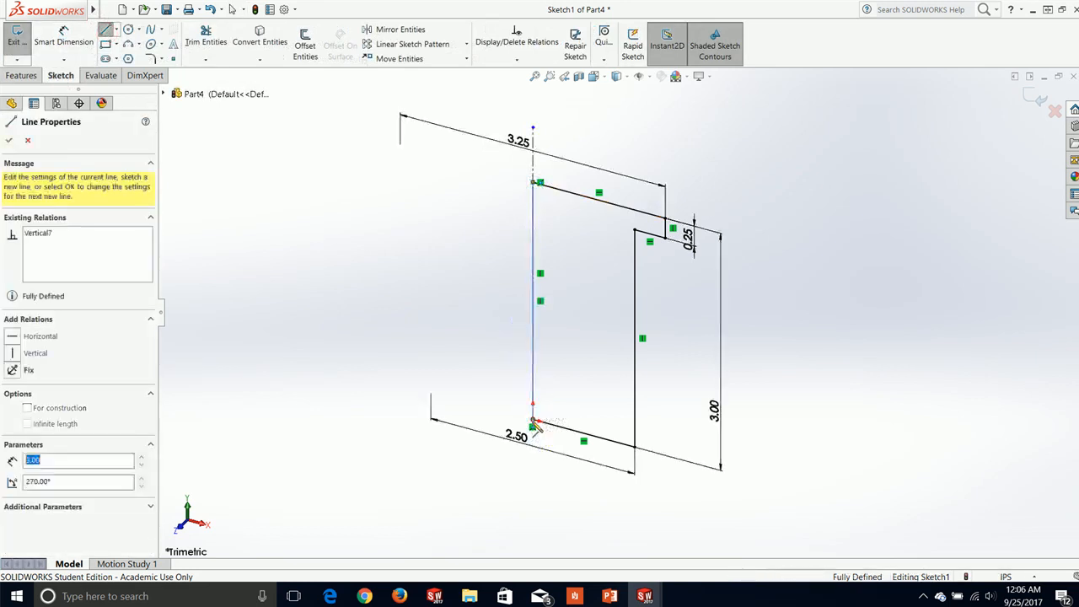
pyautogui.press('Escape')
# Step: Revolve the closed profile region 360 degrees around the centerline into a solid body
pyautogui.click(23, 75)
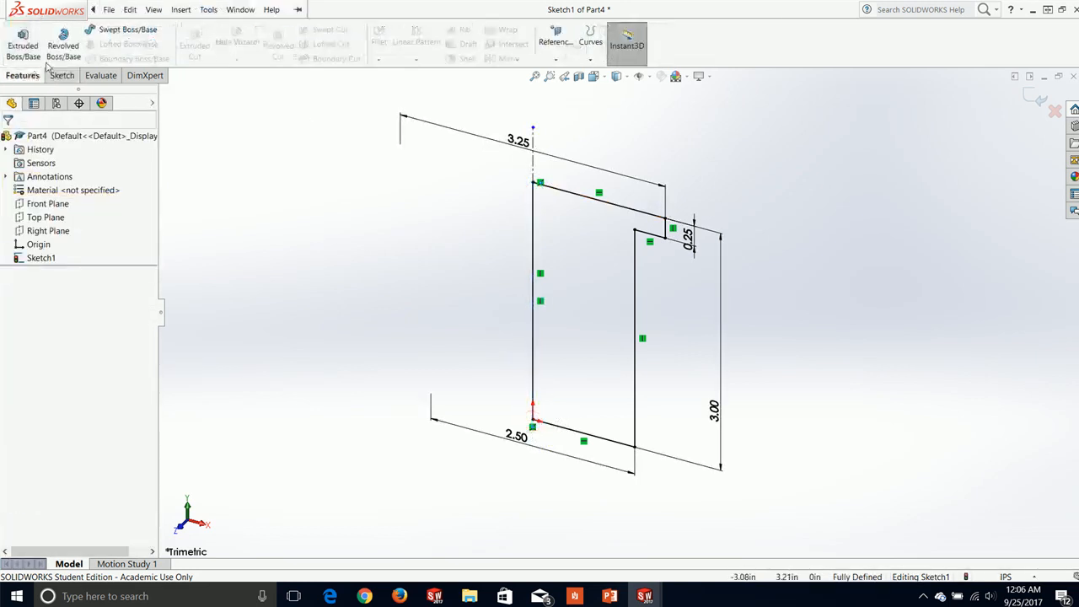
pyautogui.click(63, 44)
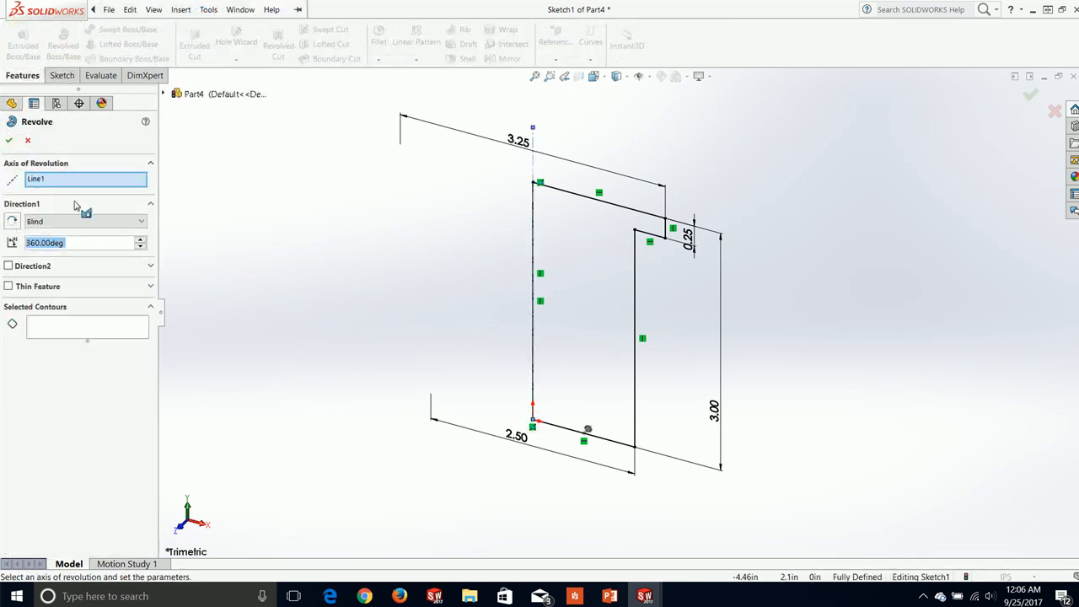
pyautogui.click(87, 330)
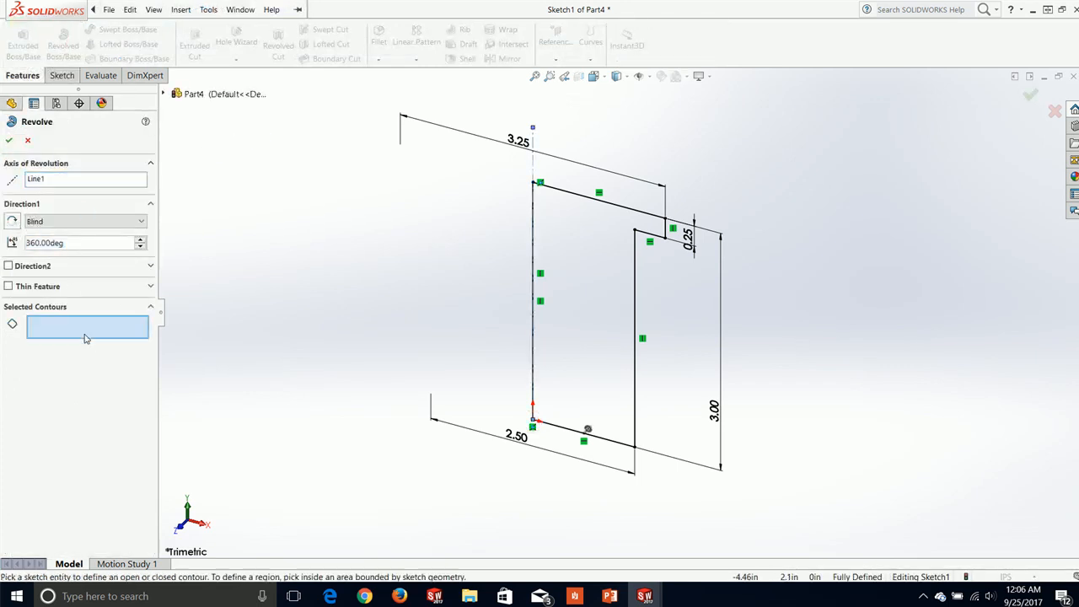
pyautogui.click(618, 329)
pyautogui.click(10, 141)
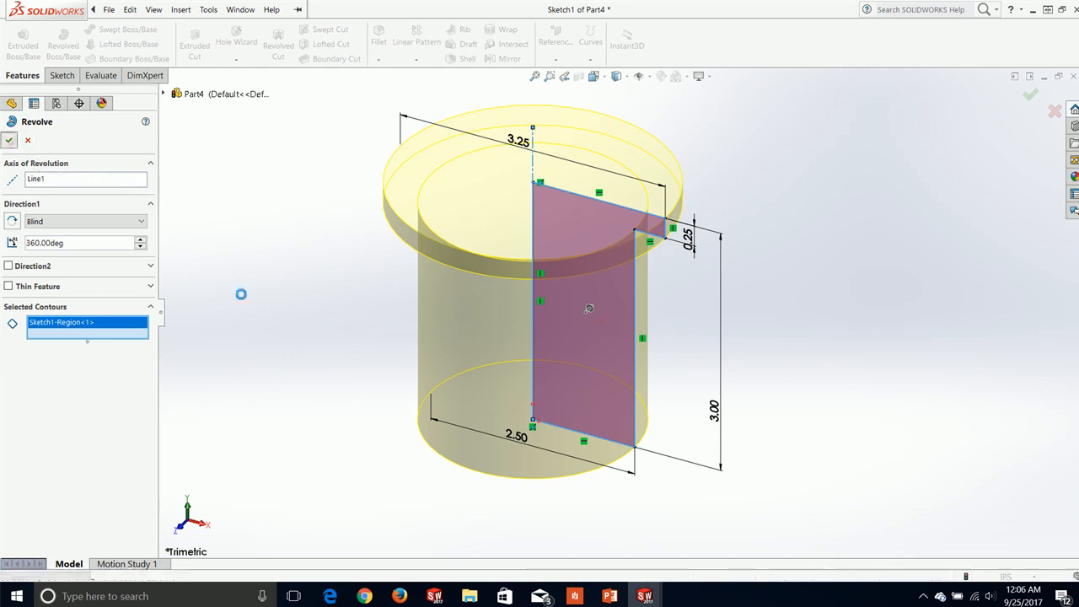
pyautogui.click(268, 343)
# Step: Fillet the edge around the cylinder's bottom face with a 0.75 in radius
pyautogui.scroll(4, 414, 377)
pyautogui.scroll(-1, 456, 350)
pyautogui.scroll(-1, 594, 372)
pyautogui.moveTo(605, 376); pyautogui.dragTo(648, 263, button='middle')
pyautogui.click(380, 38)
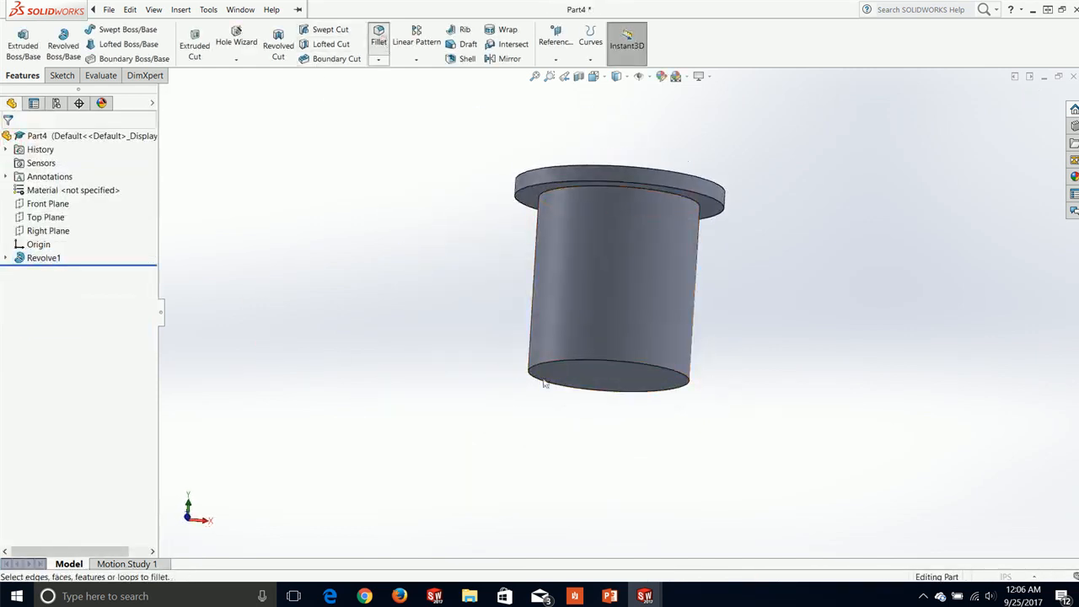
pyautogui.click(585, 376)
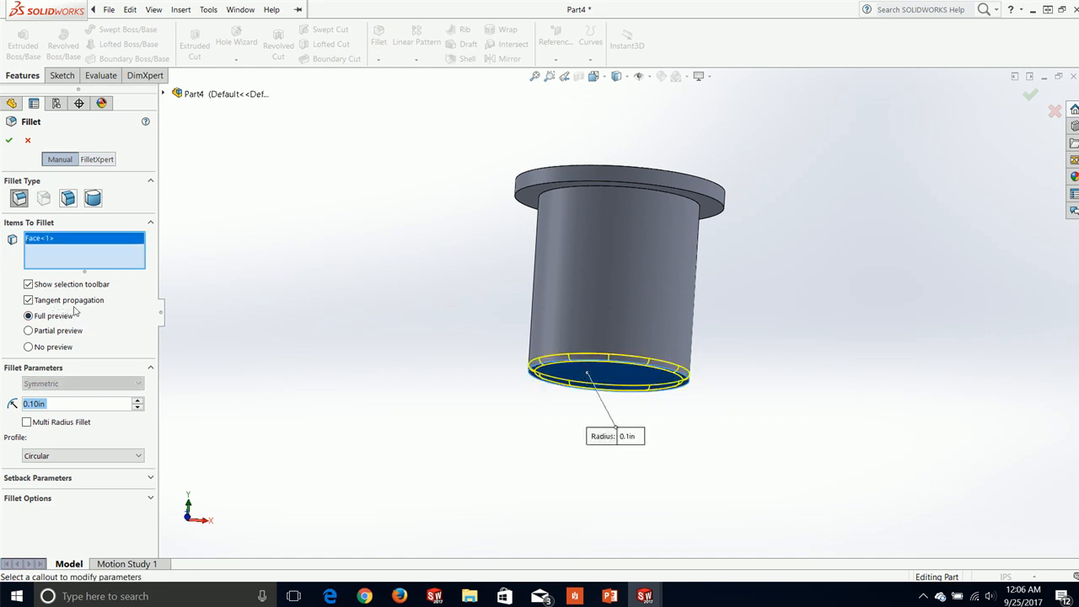
pyautogui.write('0.75')
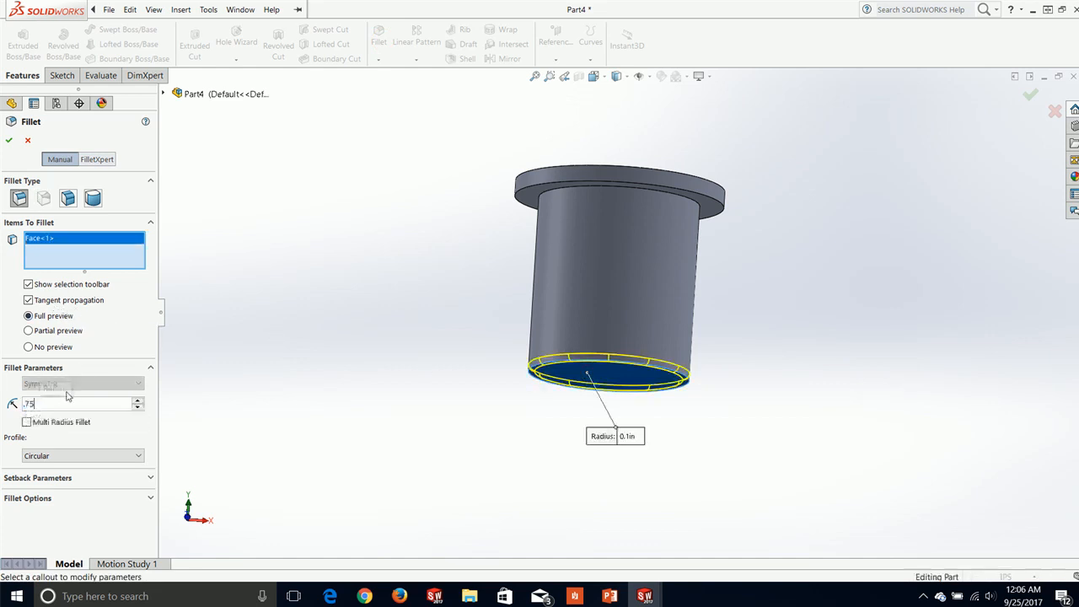
pyautogui.press('Return')
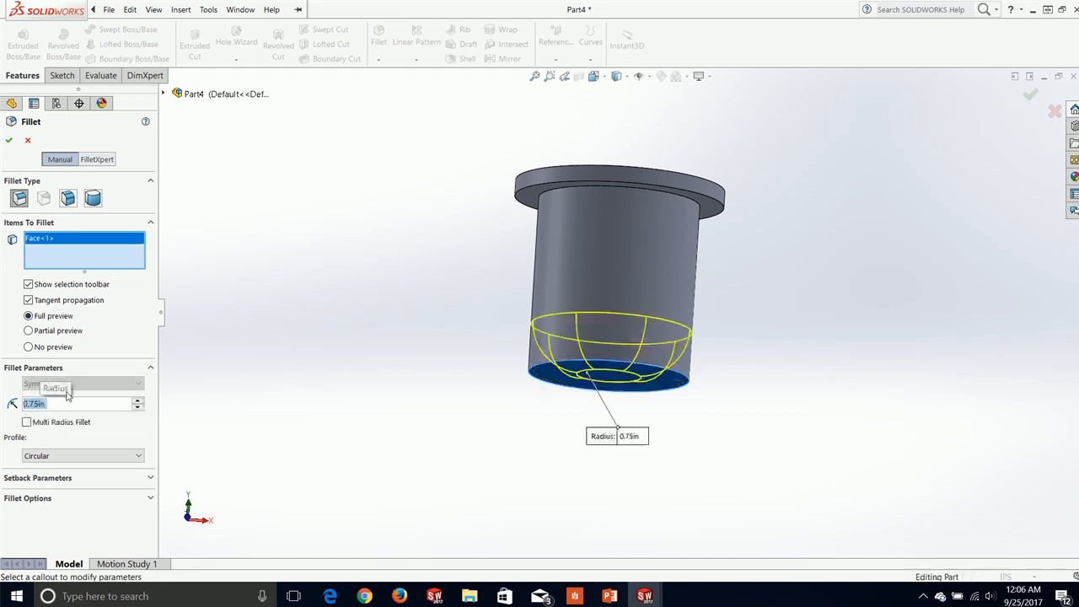
pyautogui.click(9, 141)
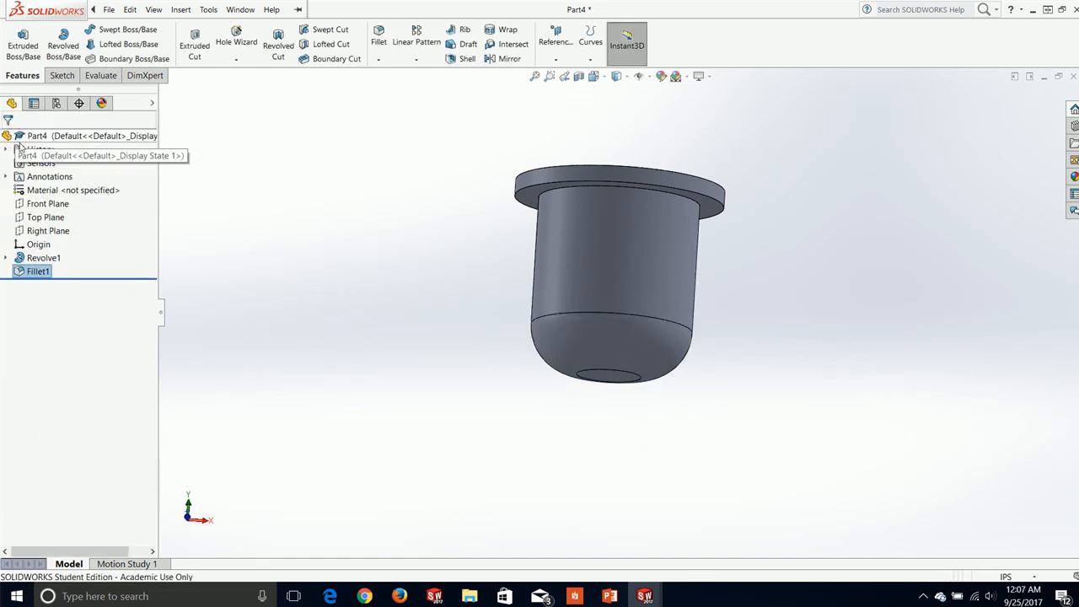
# Step: Start a sketch on the Front Plane and draw a circle about 0.52 in in diameter, centered about 1.75 in directly above the origin
pyautogui.moveTo(417, 255); pyautogui.dragTo(446, 258, button='middle')
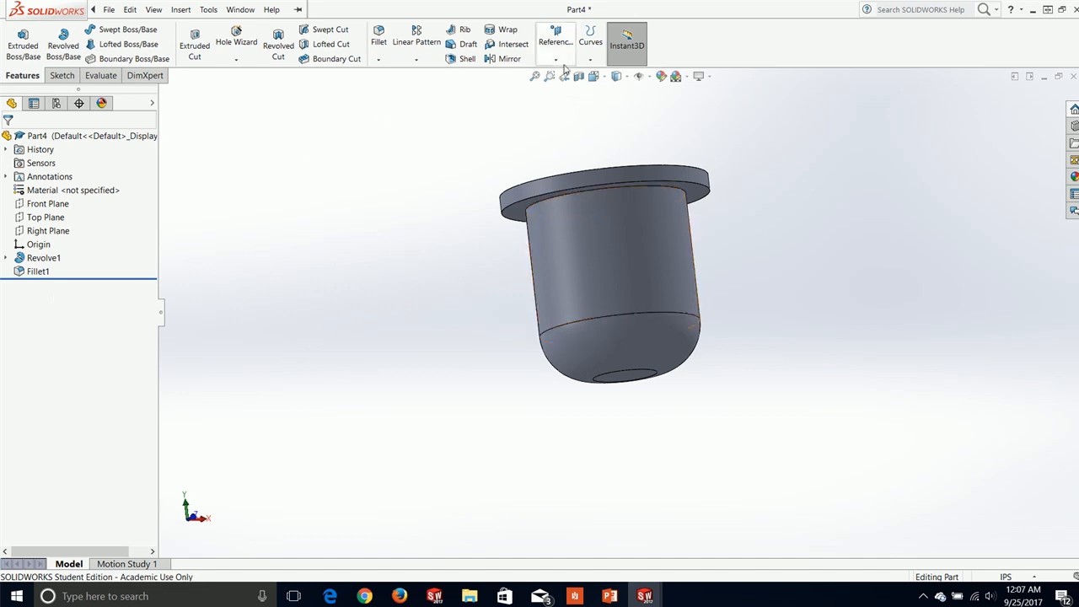
pyautogui.click(62, 75)
pyautogui.click(17, 38)
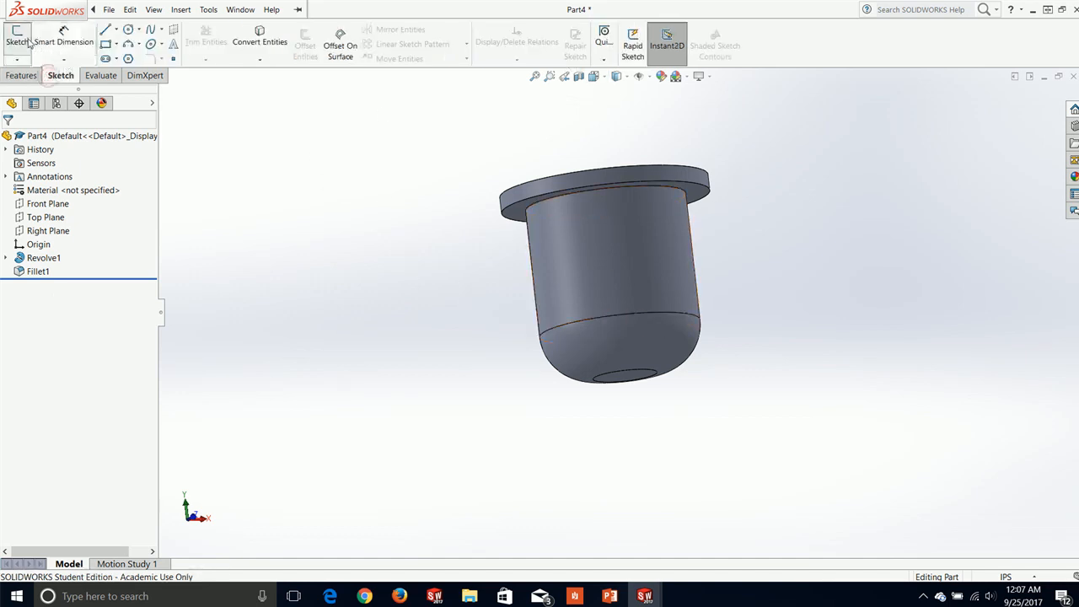
pyautogui.click(165, 94)
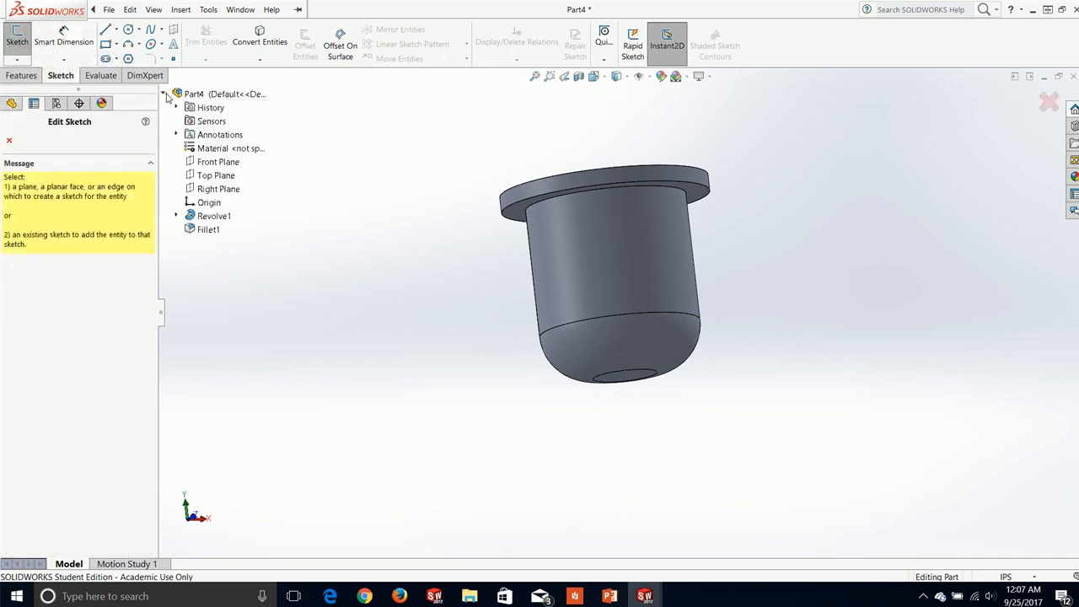
pyautogui.click(216, 161)
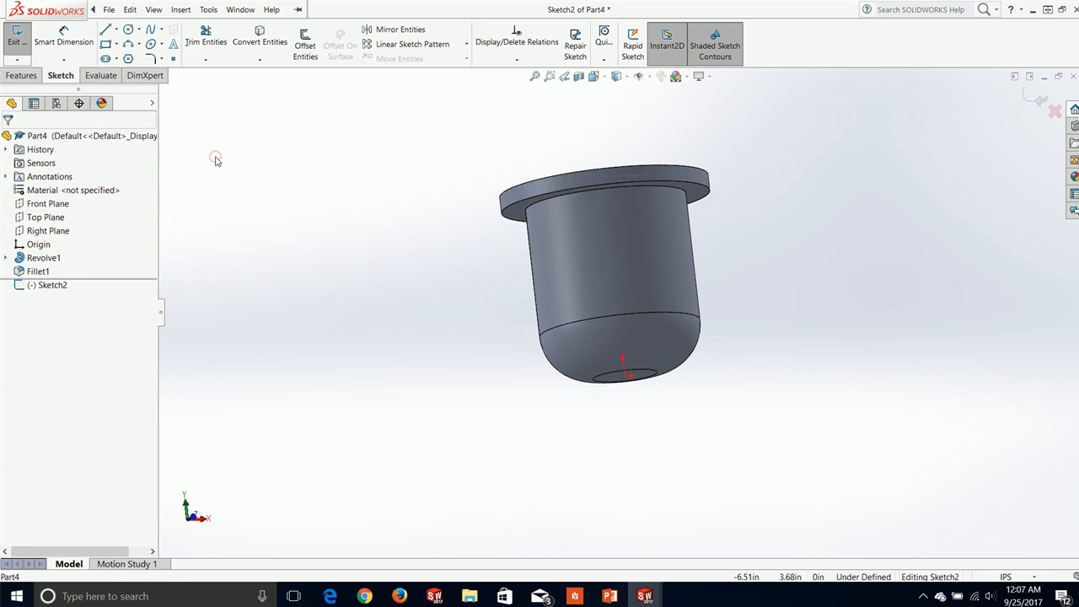
pyautogui.press('space')
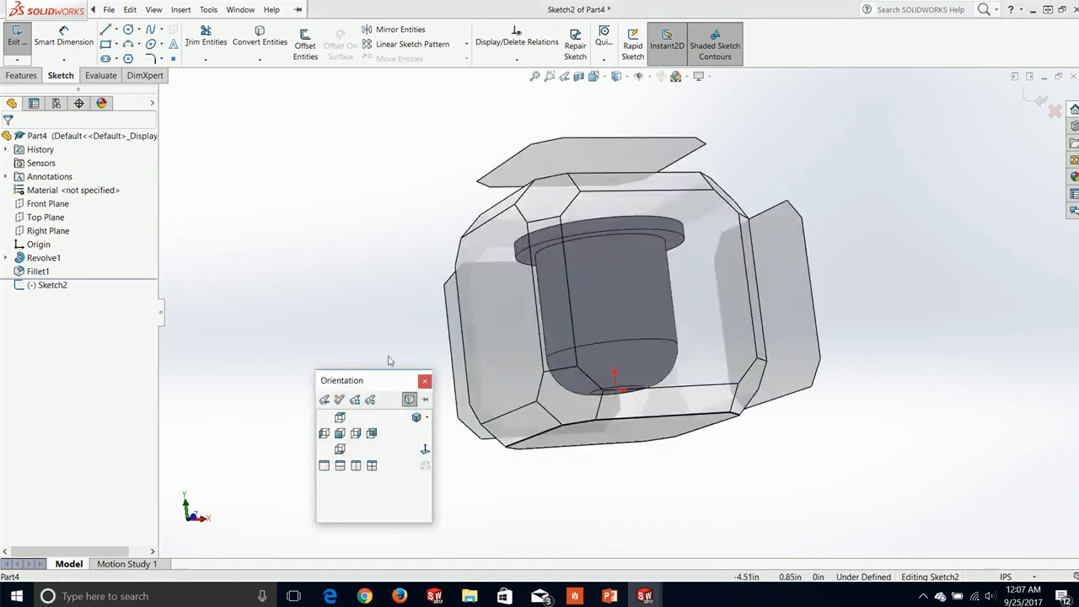
pyautogui.click(425, 447)
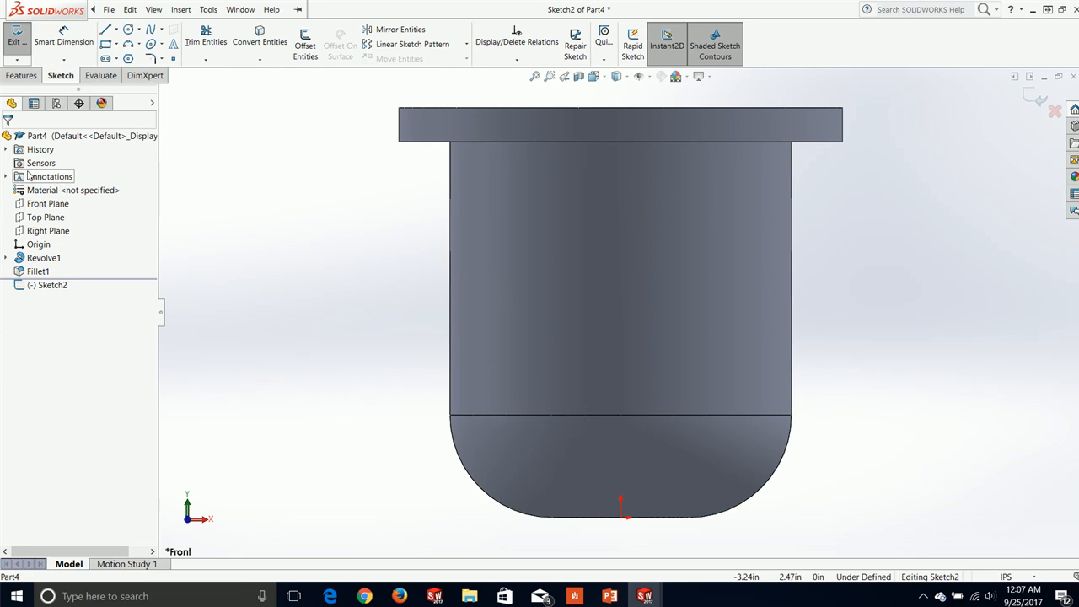
pyautogui.click(128, 30)
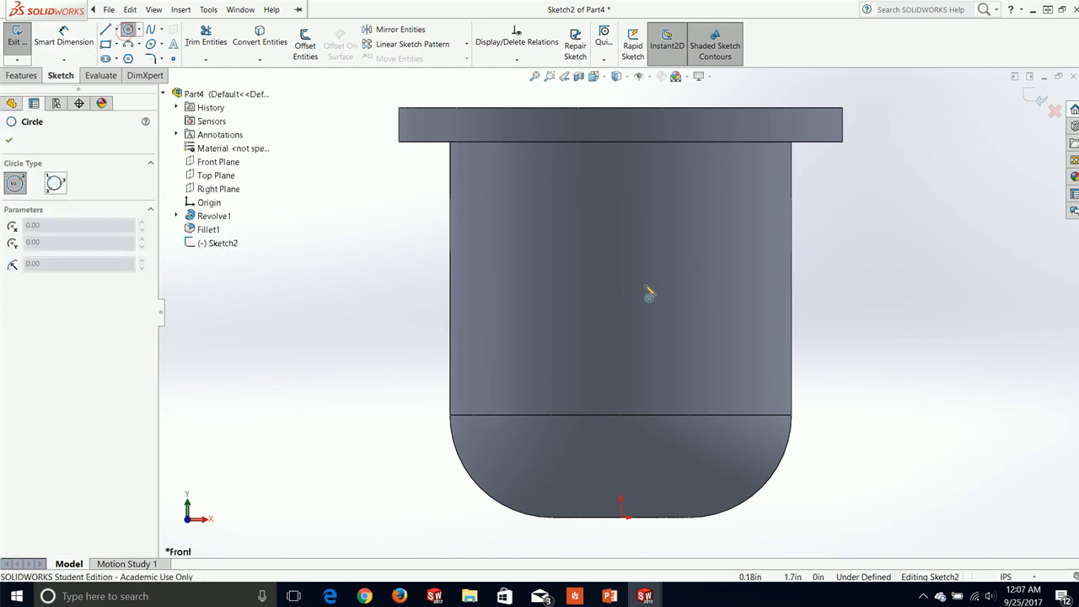
pyautogui.click(621, 278)
pyautogui.click(639, 246)
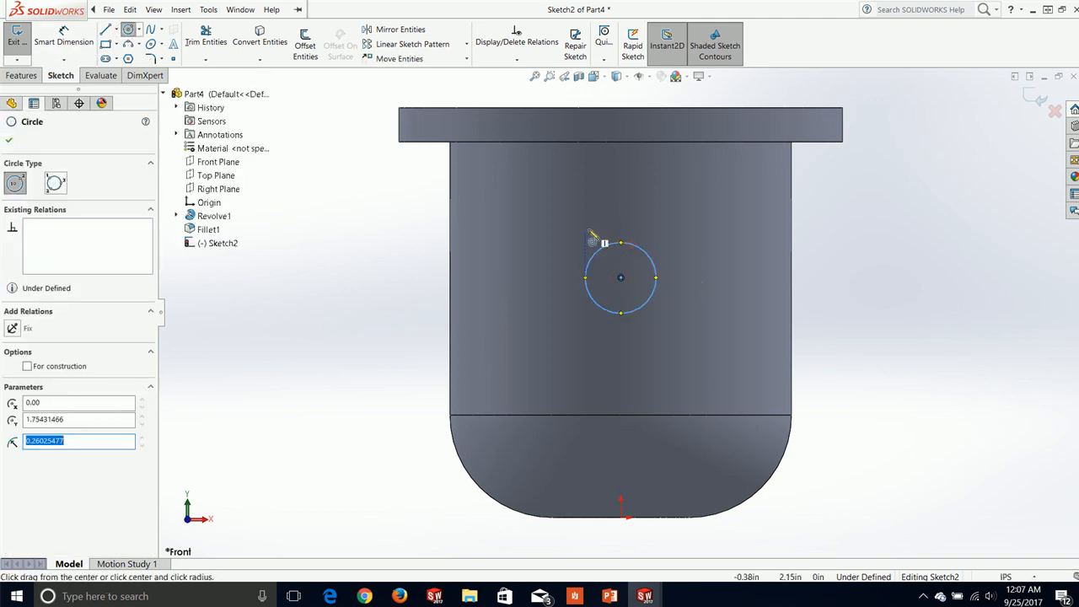
# Step: Dimension the circle's diameter as 0.75 in
pyautogui.click(63, 43)
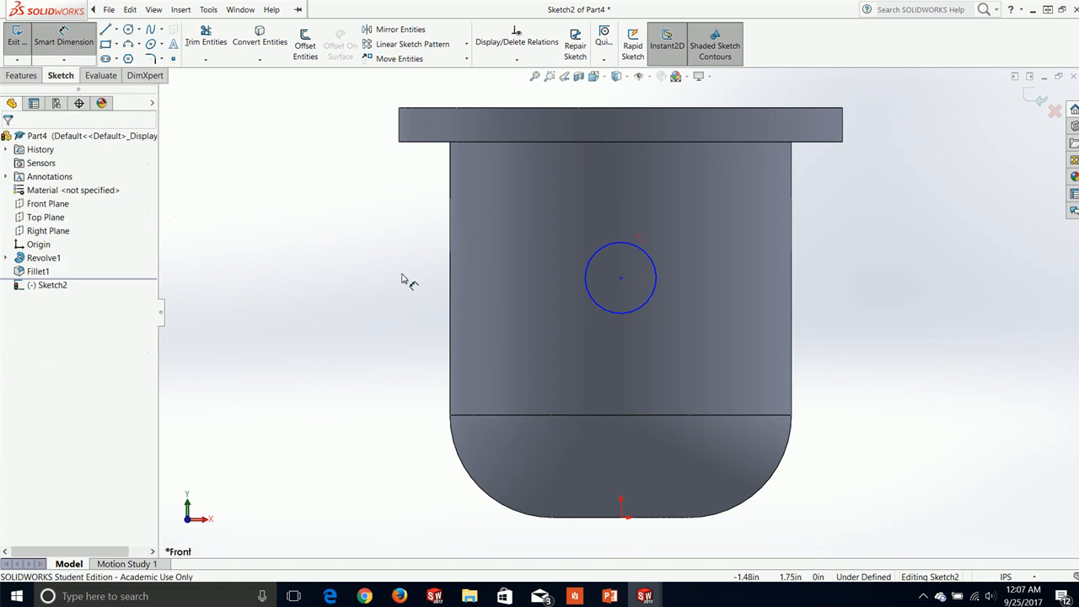
pyautogui.click(600, 256)
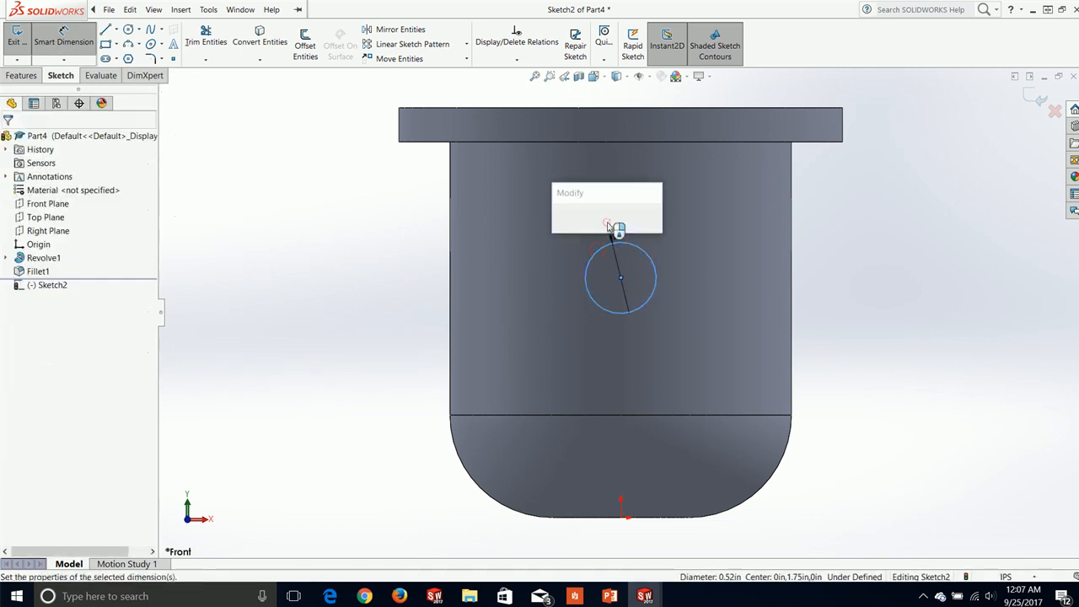
pyautogui.click(616, 227)
pyautogui.write('0.75')
pyautogui.press('Return')
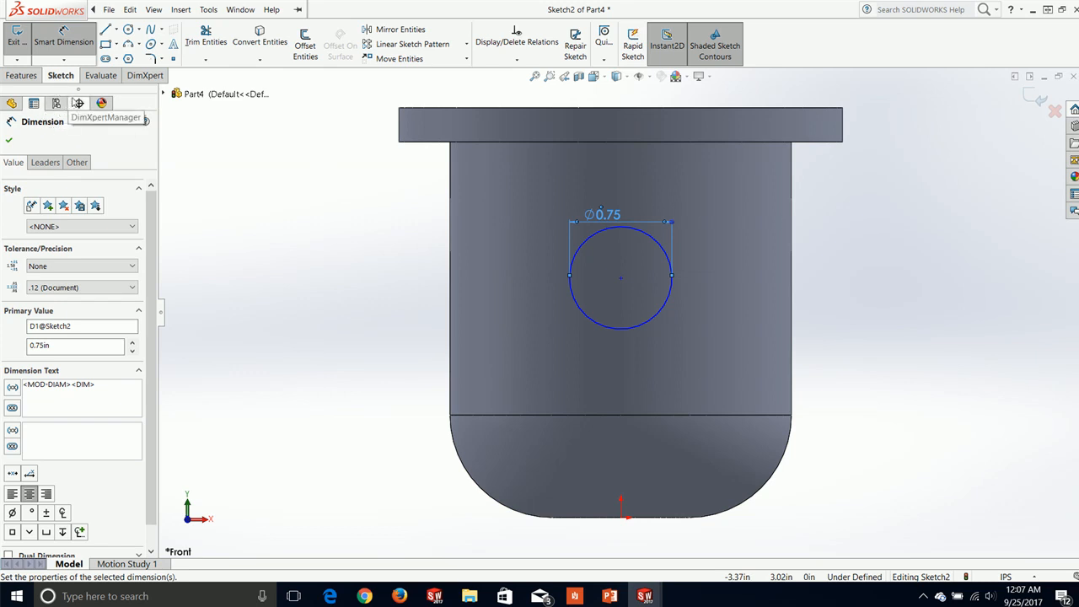
# Step: Dimension the circle's center 1.25 in below the flange's top edge
pyautogui.click(621, 280)
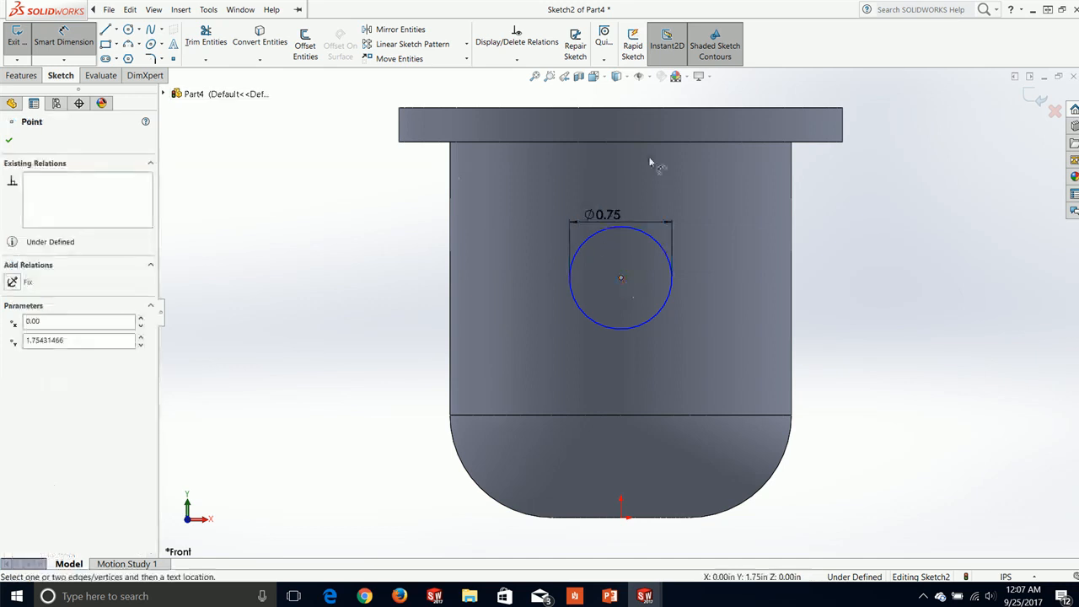
pyautogui.click(655, 108)
pyautogui.doubleClick(310, 168)
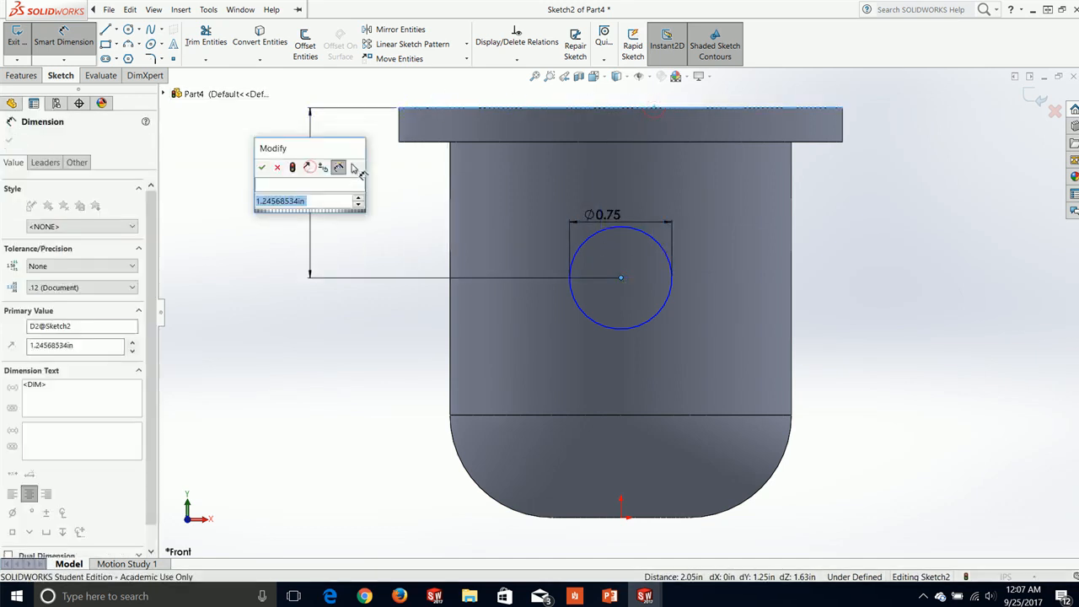
pyautogui.write('1.25')
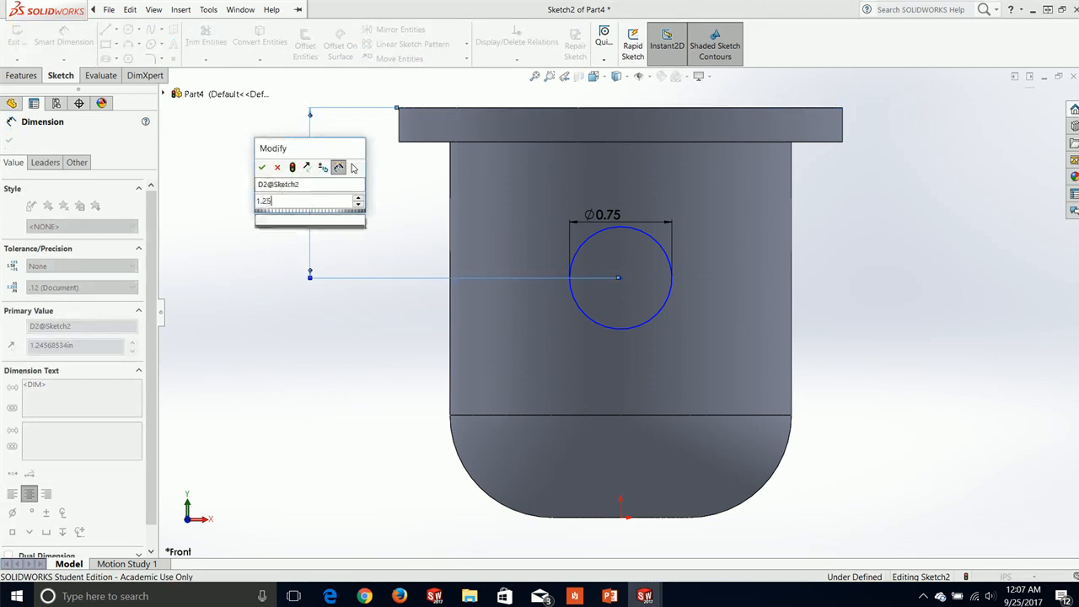
pyautogui.press('Return')
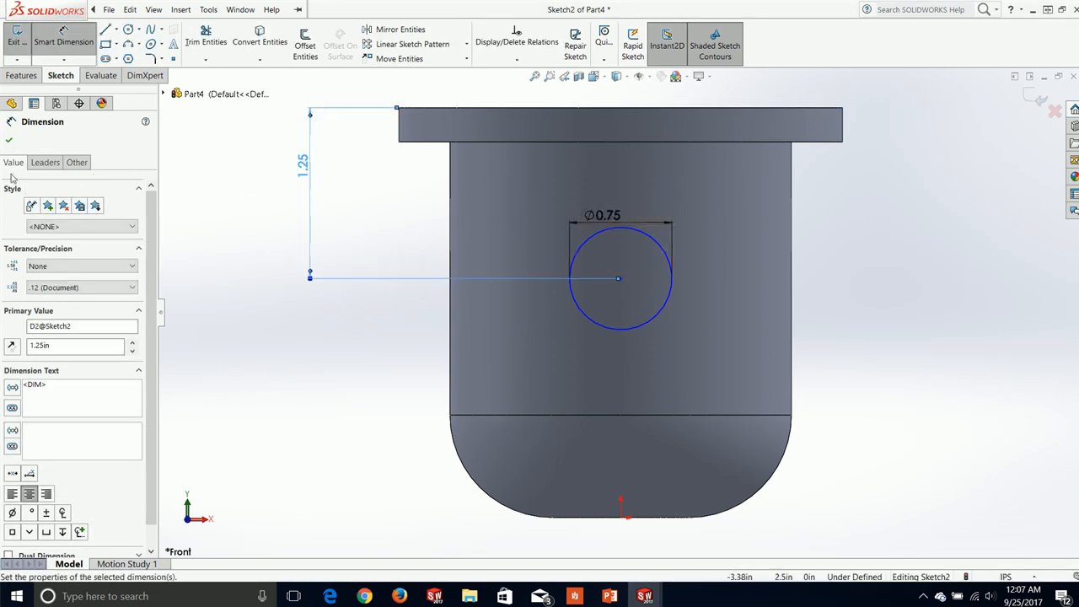
pyautogui.click(10, 142)
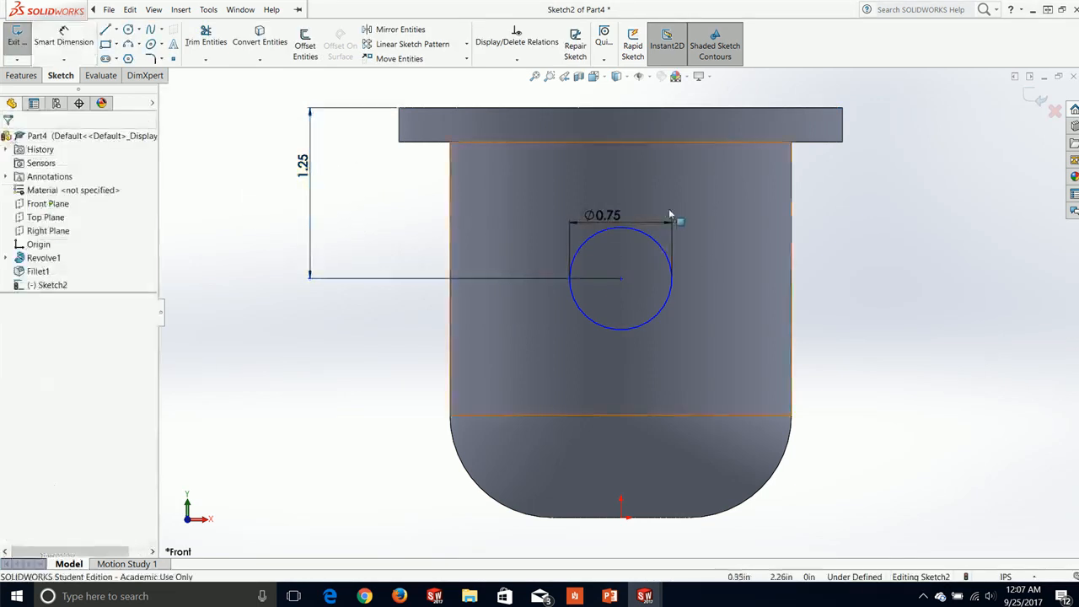
# Step: Align the circle's center vertically with the origin
pyautogui.click(621, 280)
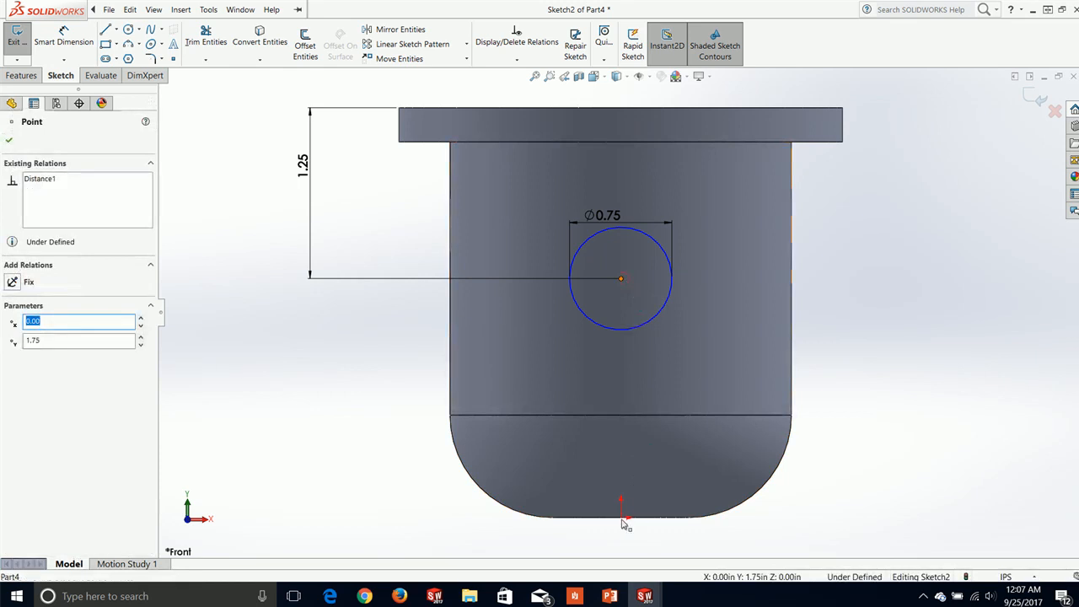
pyautogui.click(333, 362)
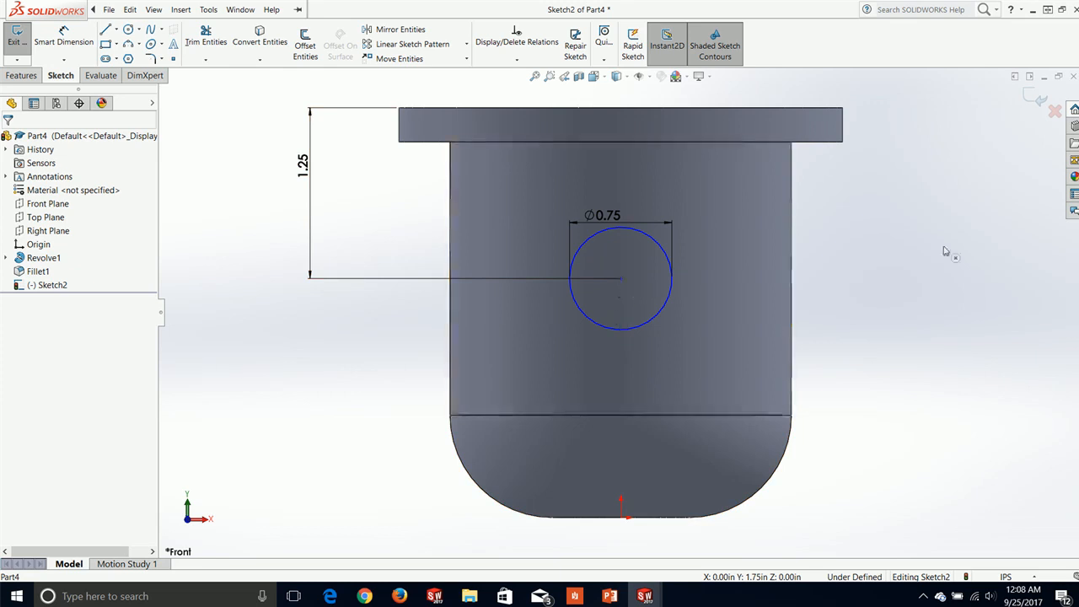
pyautogui.click(621, 278)
pyautogui.keyDown('ctrl'); pyautogui.click(623, 513); pyautogui.keyUp('ctrl')
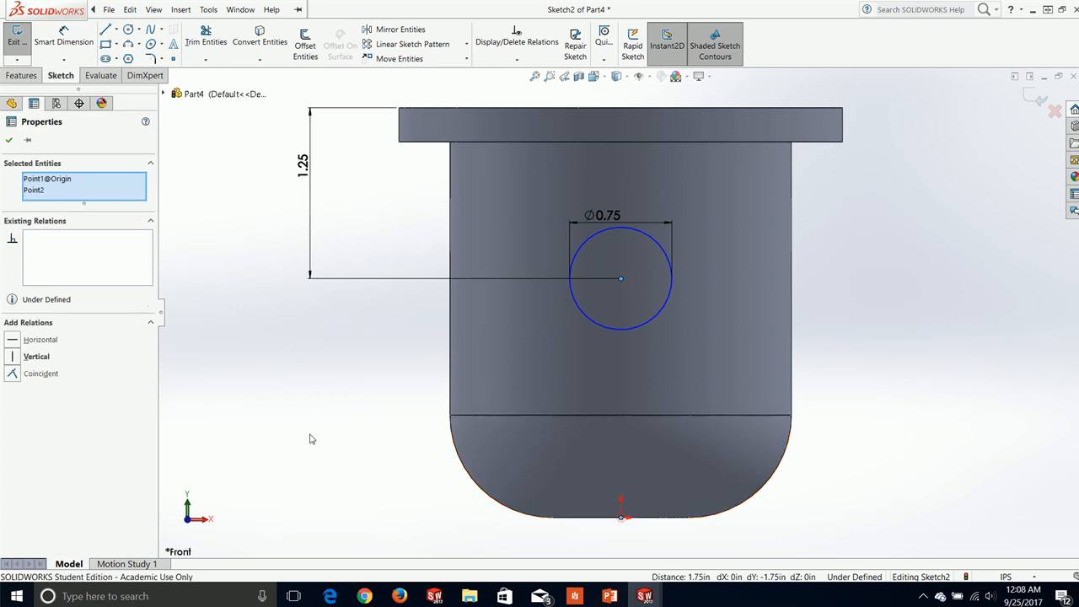
# Step: Add a vertical relation between the 0.75 in circle's centre and the origin
pyautogui.click(34, 356)
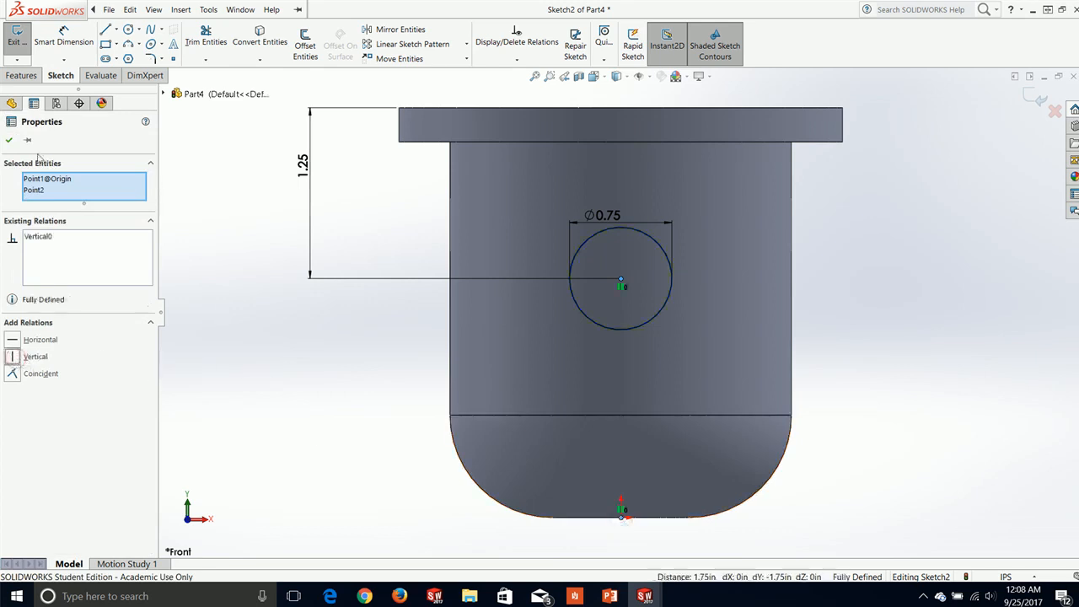
pyautogui.click(9, 142)
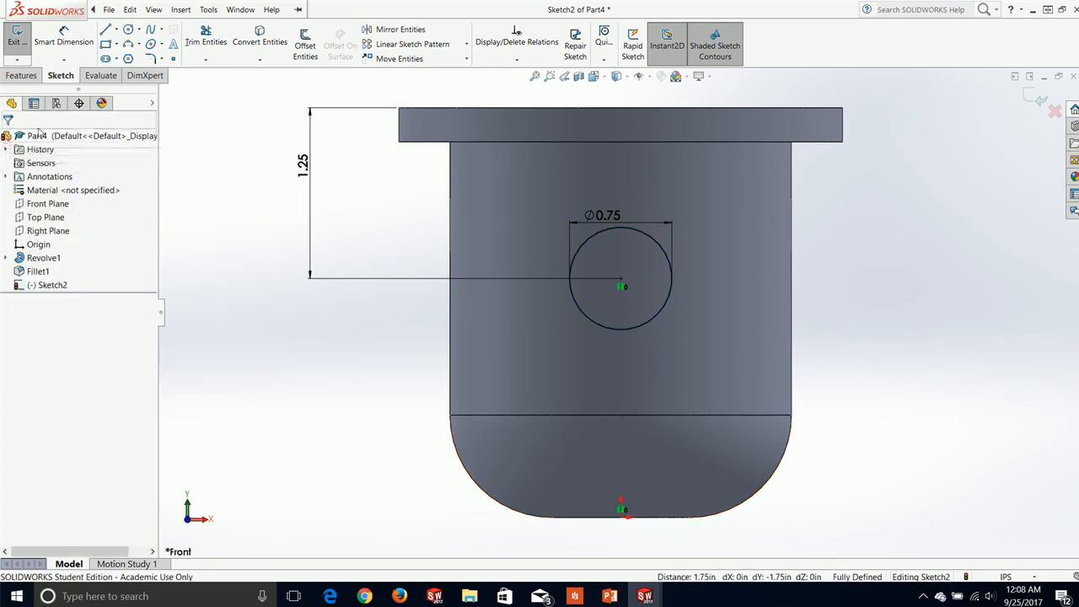
# Step: Extrude the 0.75 in circle as a blind boss 1.55 in deep, merged with the body
pyautogui.click(21, 75)
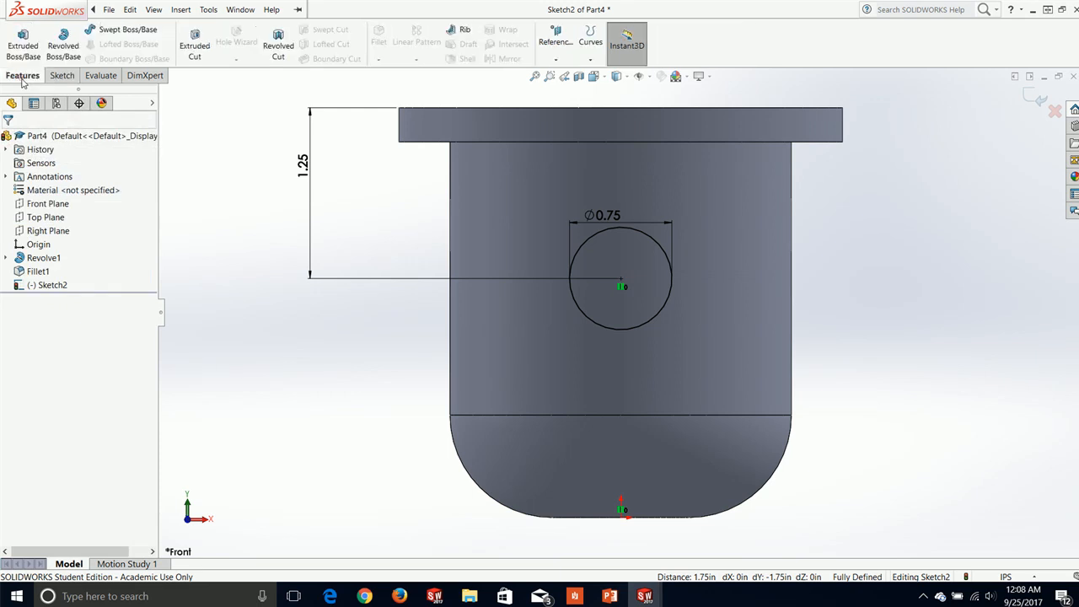
pyautogui.click(18, 38)
pyautogui.moveTo(583, 199); pyautogui.dragTo(486, 279, button='middle')
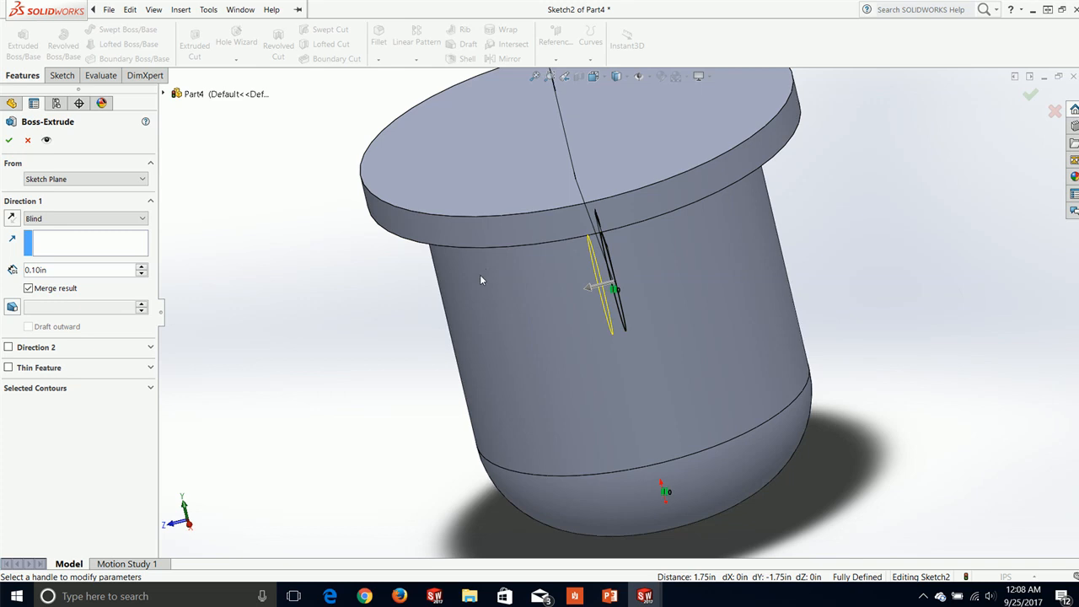
pyautogui.doubleClick(70, 270)
pyautogui.write('1.55')
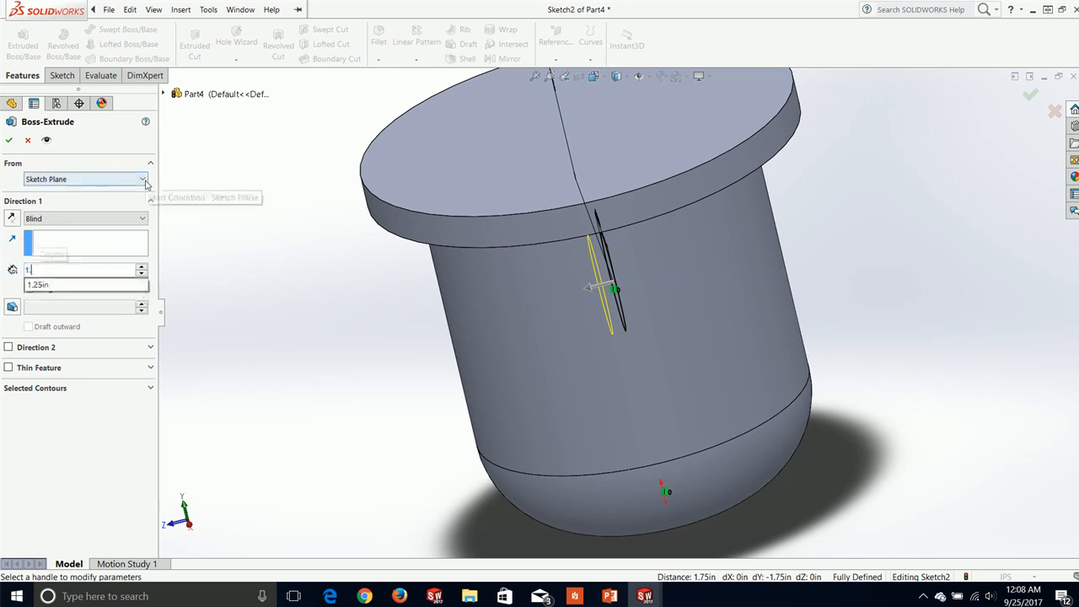
pyautogui.press('Return')
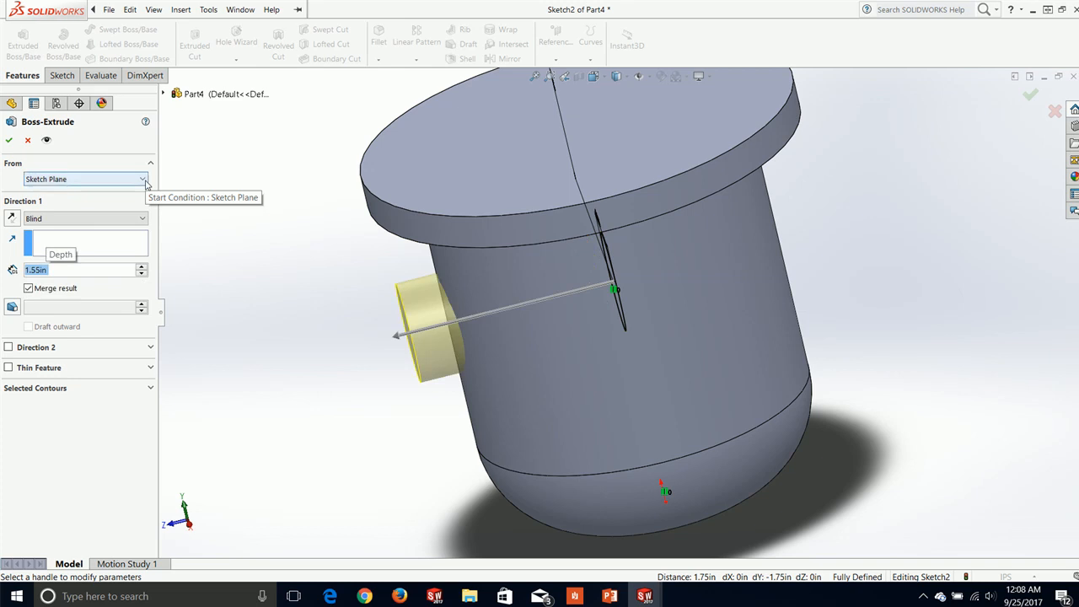
pyautogui.click(10, 141)
# Step: Start a new sketch on the Right Plane and face the sketch plane straight on
pyautogui.click(355, 328)
pyautogui.moveTo(352, 330); pyautogui.dragTo(400, 295, button='middle')
pyautogui.scroll(2, 777, 330)
pyautogui.click(777, 330)
pyautogui.moveTo(778, 331)
pyautogui.mouseDown(button='middle')
pyautogui.moveTo(725, 313)
pyautogui.moveTo(767, 337)
pyautogui.moveTo(849, 320)
pyautogui.moveTo(909, 330)
pyautogui.moveTo(877, 333)
pyautogui.mouseUp(button='middle')
pyautogui.click(60, 75)
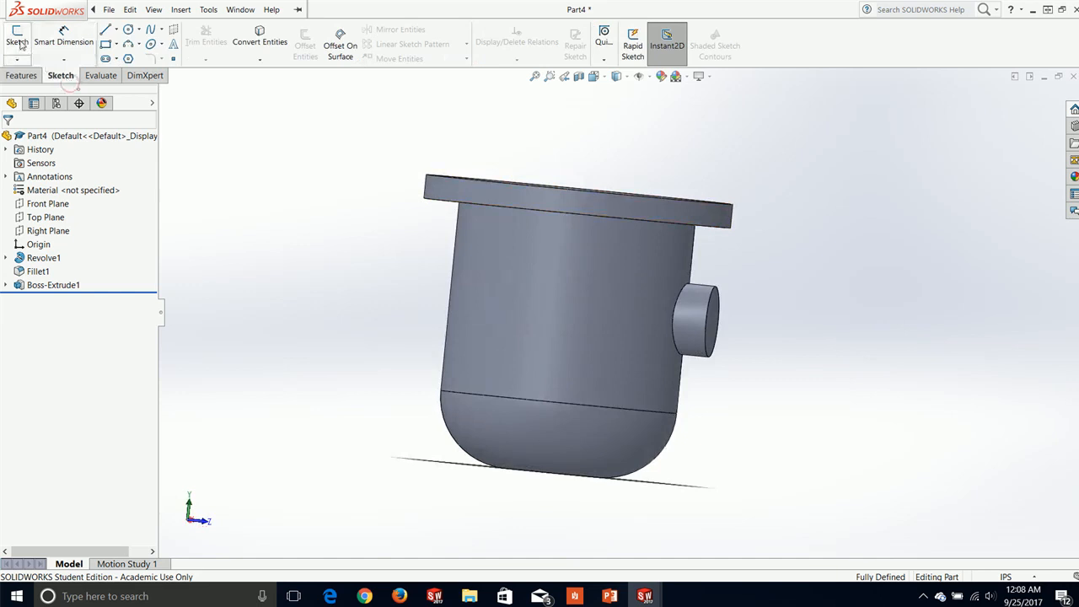
pyautogui.click(17, 38)
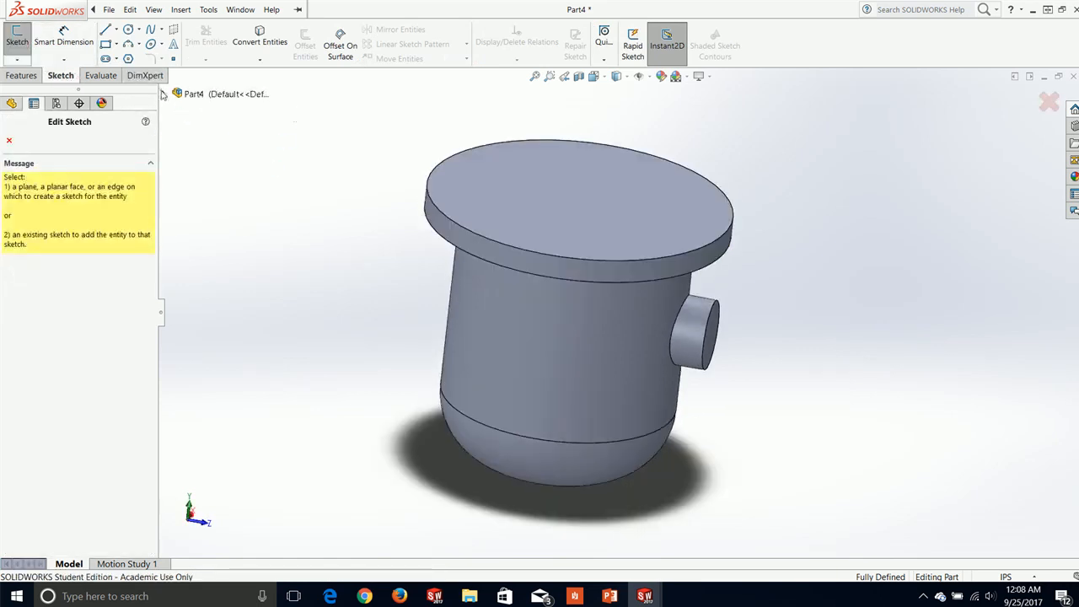
pyautogui.click(163, 94)
pyautogui.click(213, 188)
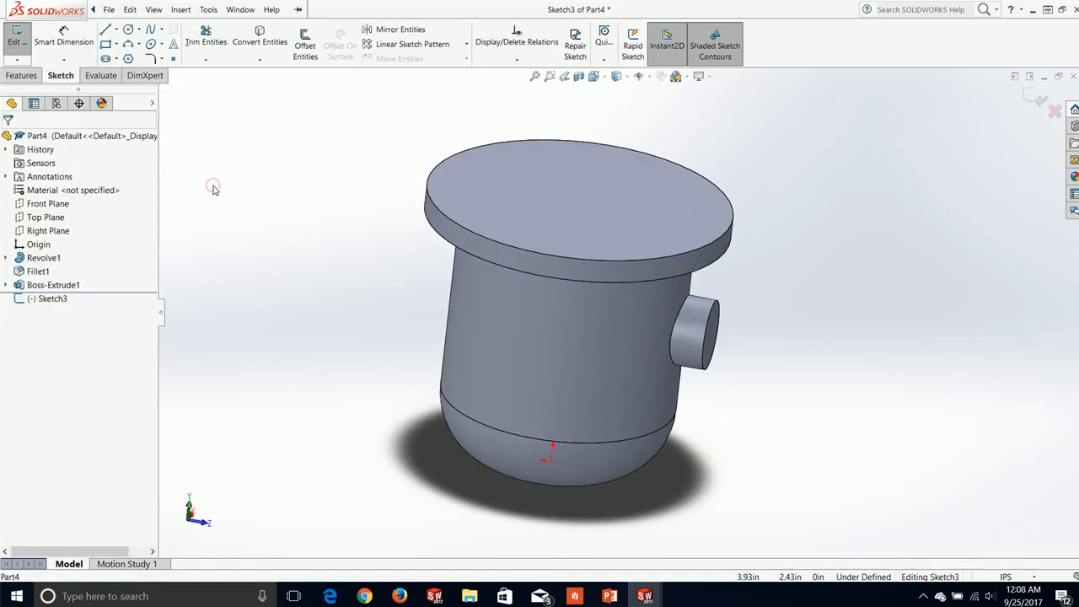
pyautogui.press('space')
pyautogui.click(424, 449)
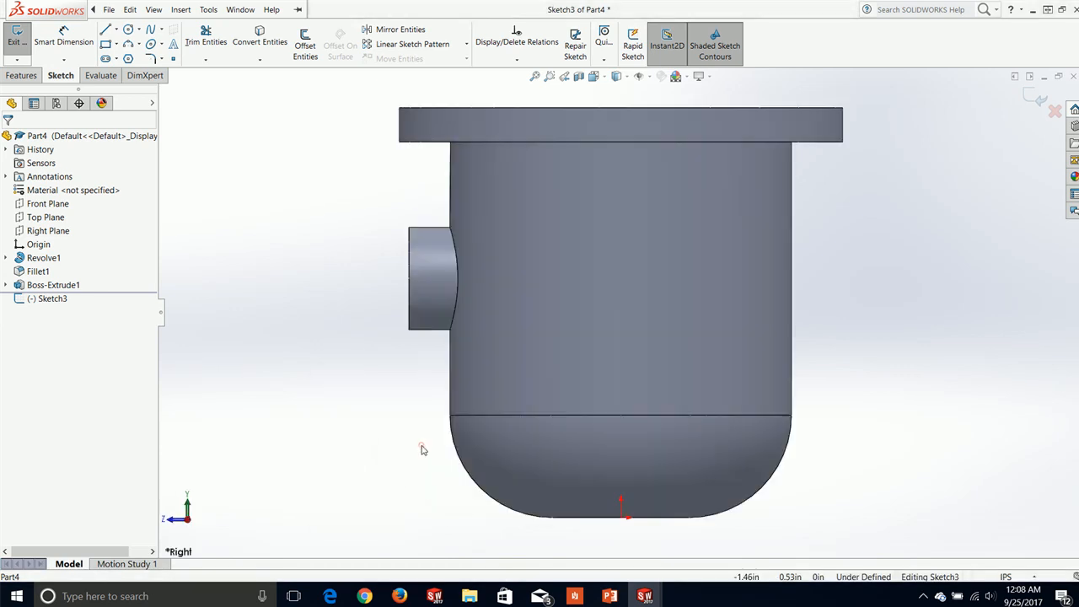
# Step: Sketch a circle with a radius of about 0.36 in on the body, directly above the origin
pyautogui.click(109, 9)
pyautogui.click(320, 149)
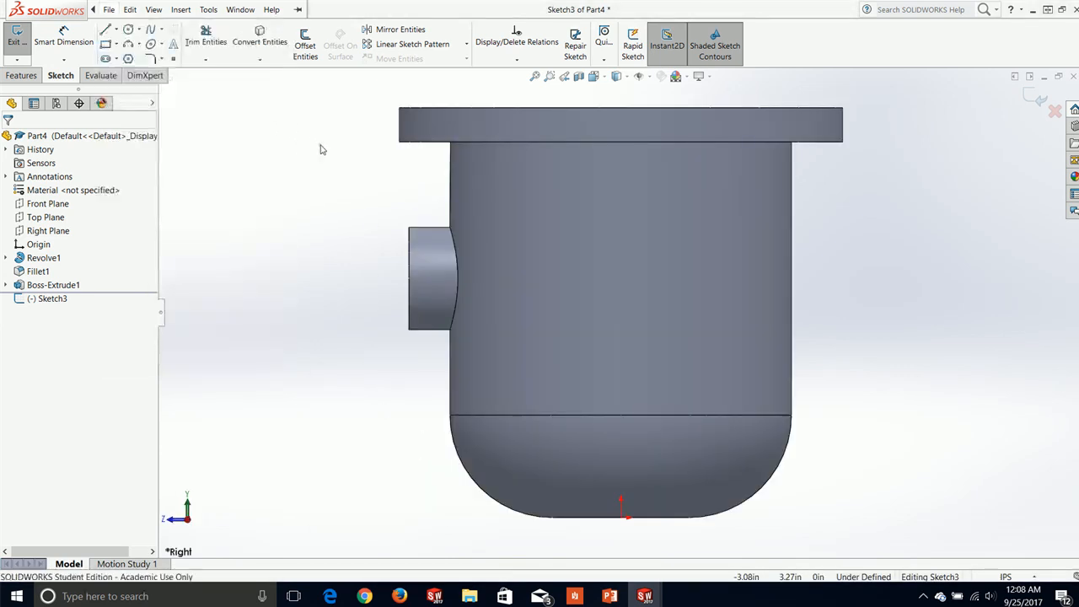
pyautogui.click(129, 29)
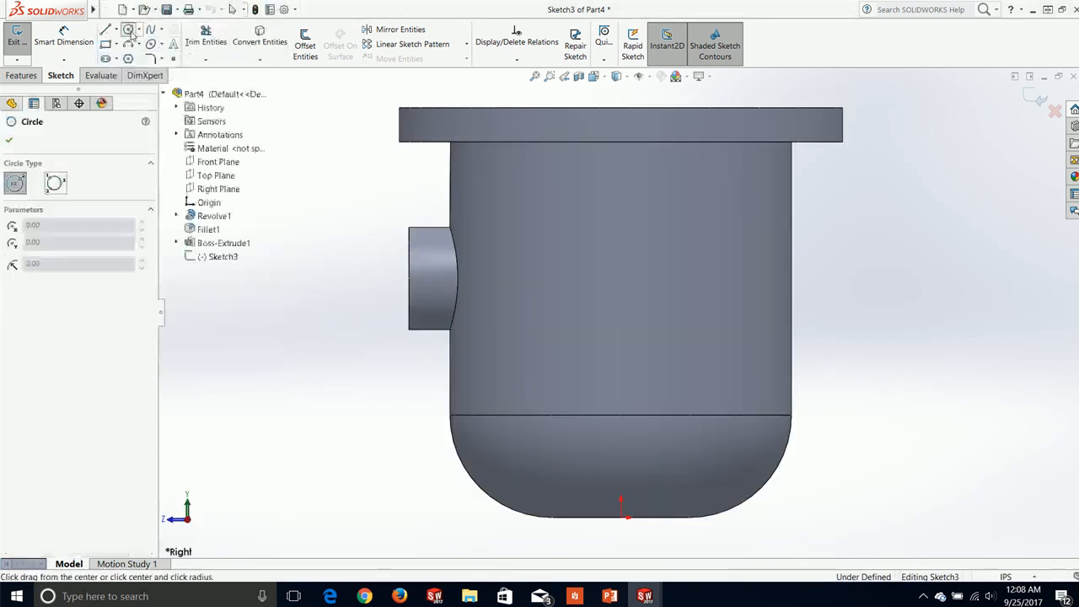
pyautogui.click(621, 266)
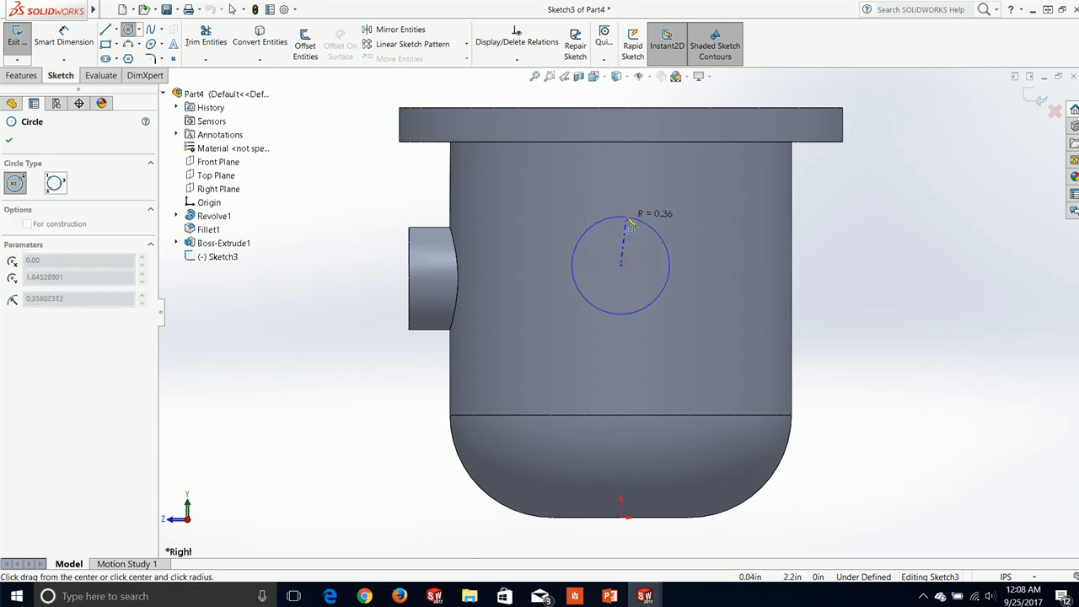
pyautogui.click(625, 219)
pyautogui.press('Escape')
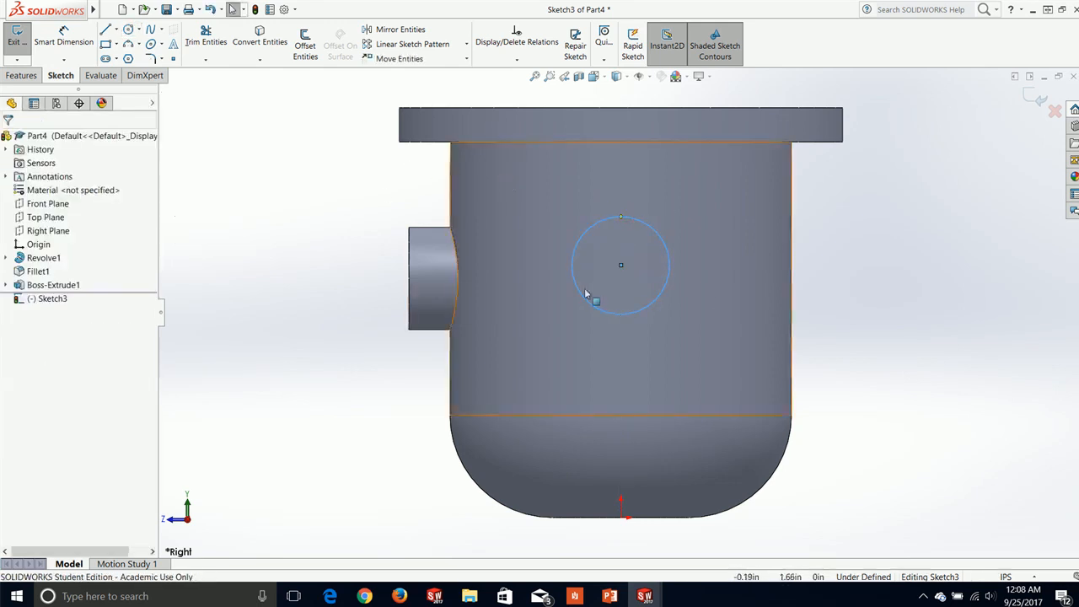
# Step: Add a vertical relation between the new circle's centre and the origin
pyautogui.click(620, 265)
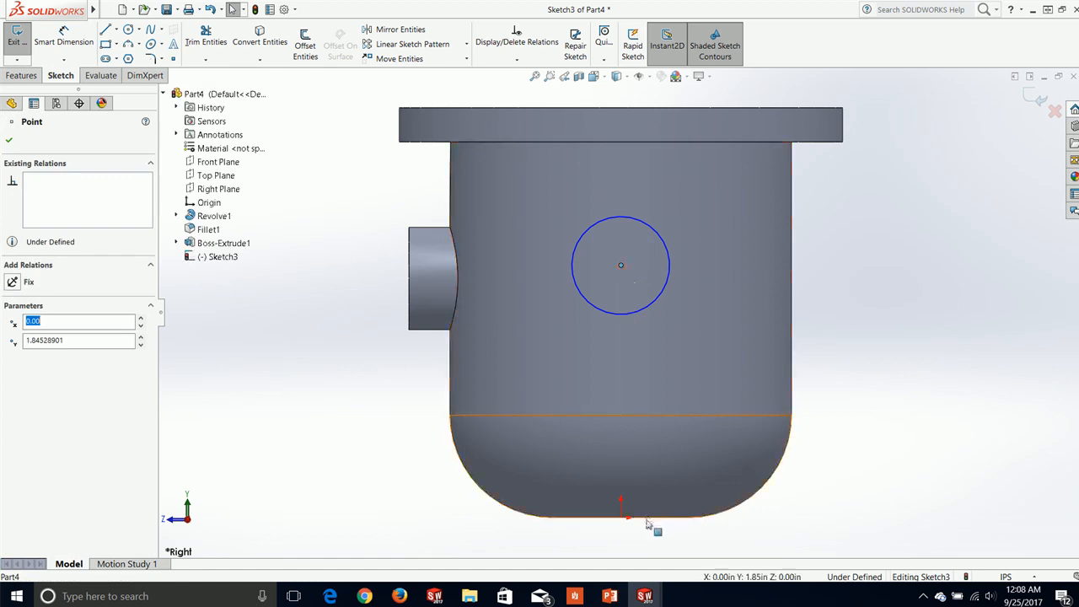
pyautogui.keyDown('ctrl'); pyautogui.click(622, 519); pyautogui.keyUp('ctrl')
pyautogui.click(19, 361)
pyautogui.click(8, 142)
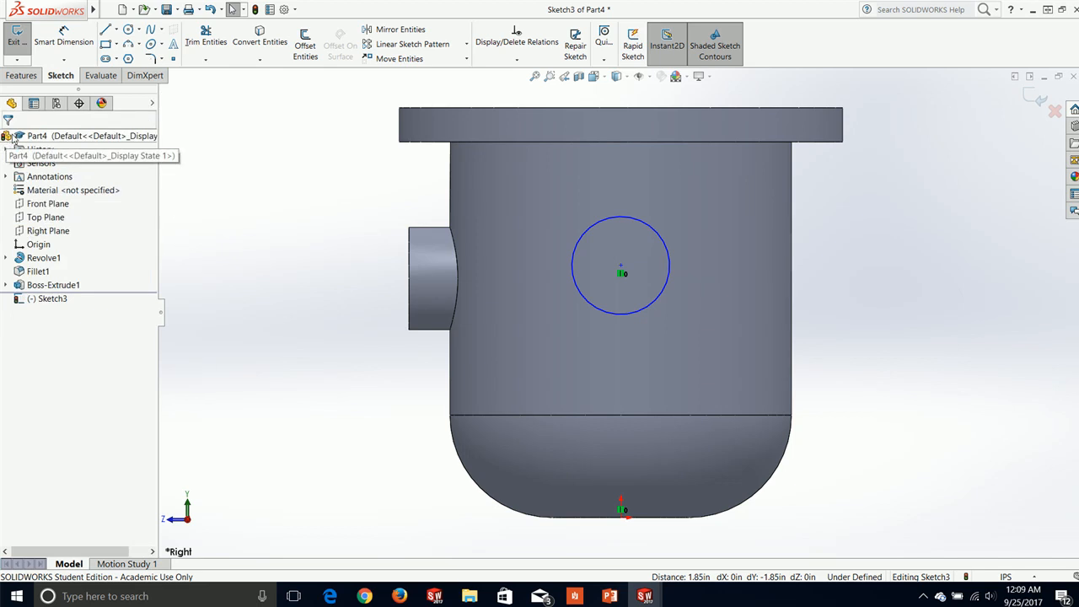
# Step: Dimension the circle's diameter as 1 in
pyautogui.click(63, 38)
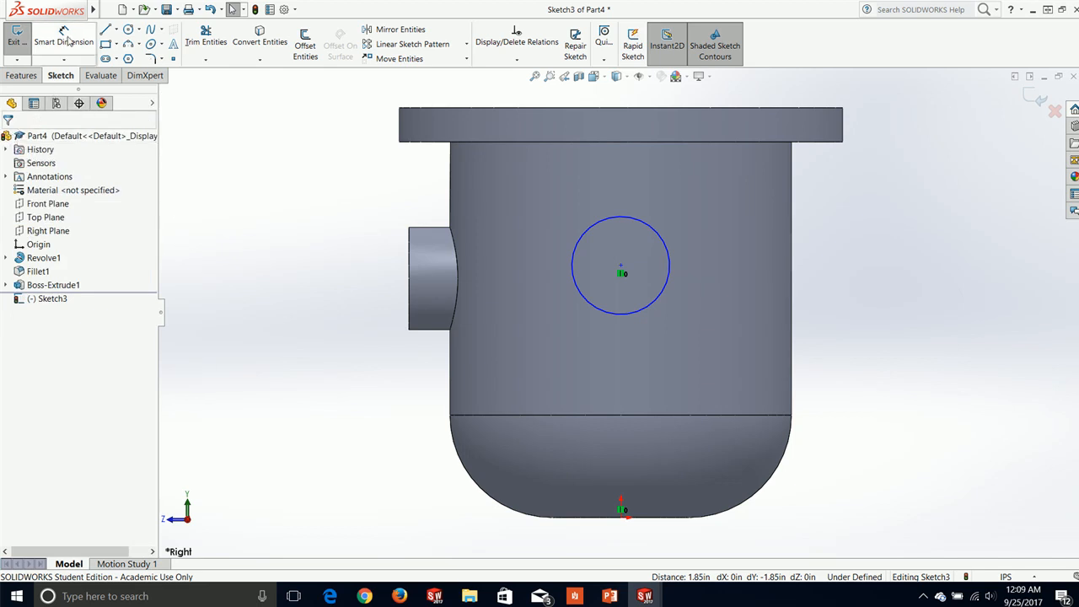
pyautogui.click(657, 234)
pyautogui.click(686, 260)
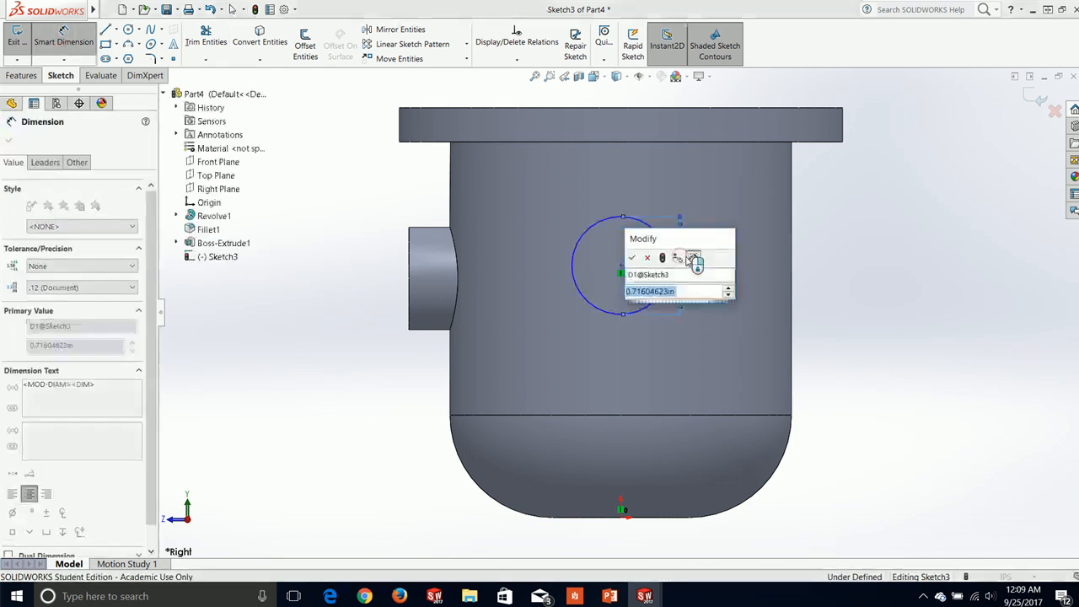
pyautogui.write('1')
pyautogui.press('Return')
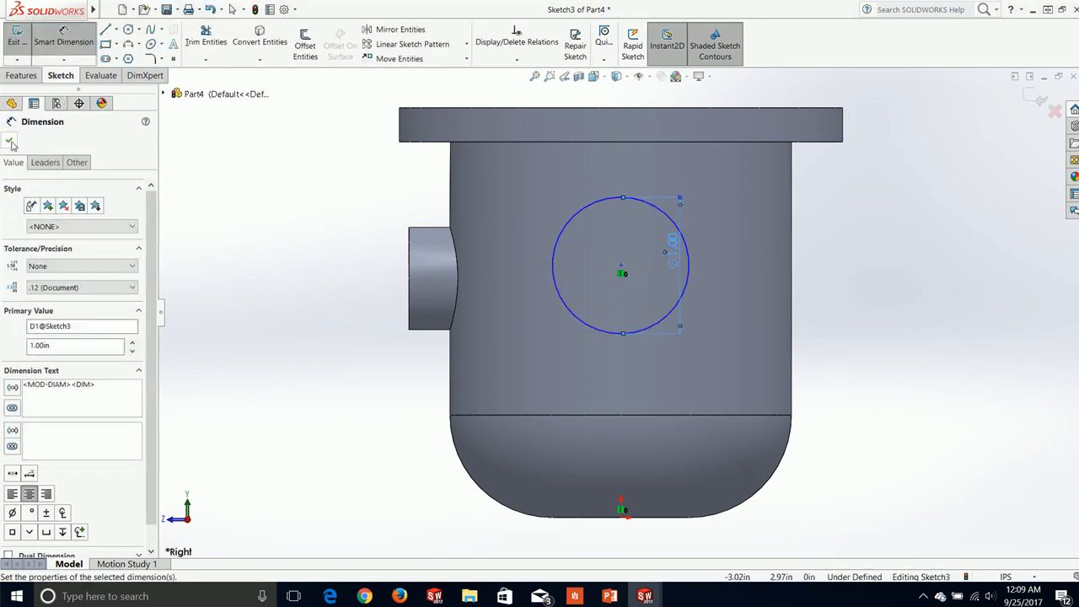
pyautogui.click(10, 140)
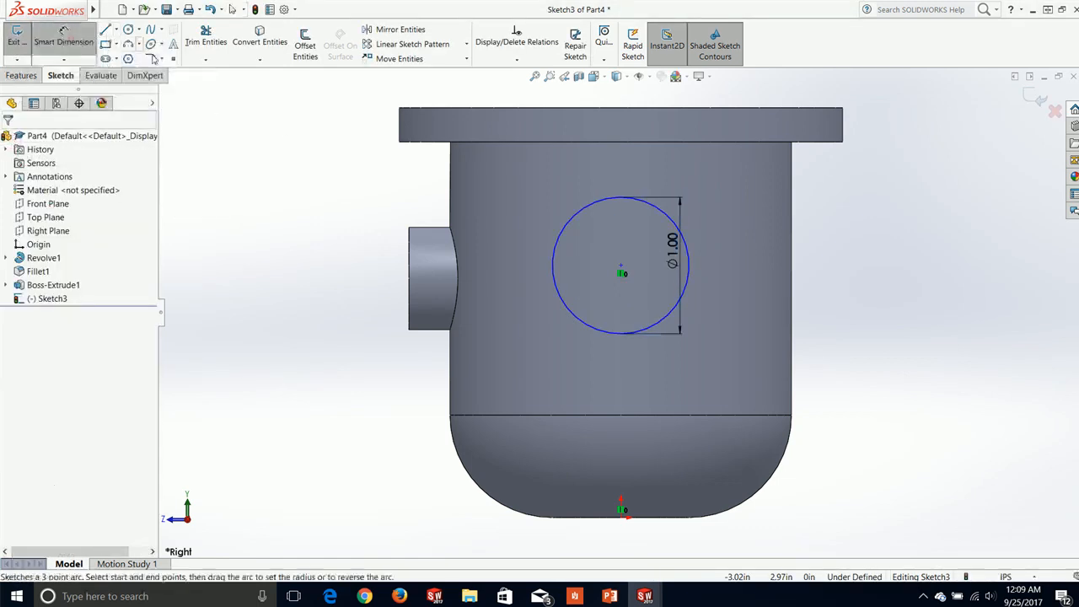
# Step: Dimension the circle's centre 1.25 in below the top edge of the flange
pyautogui.click(621, 270)
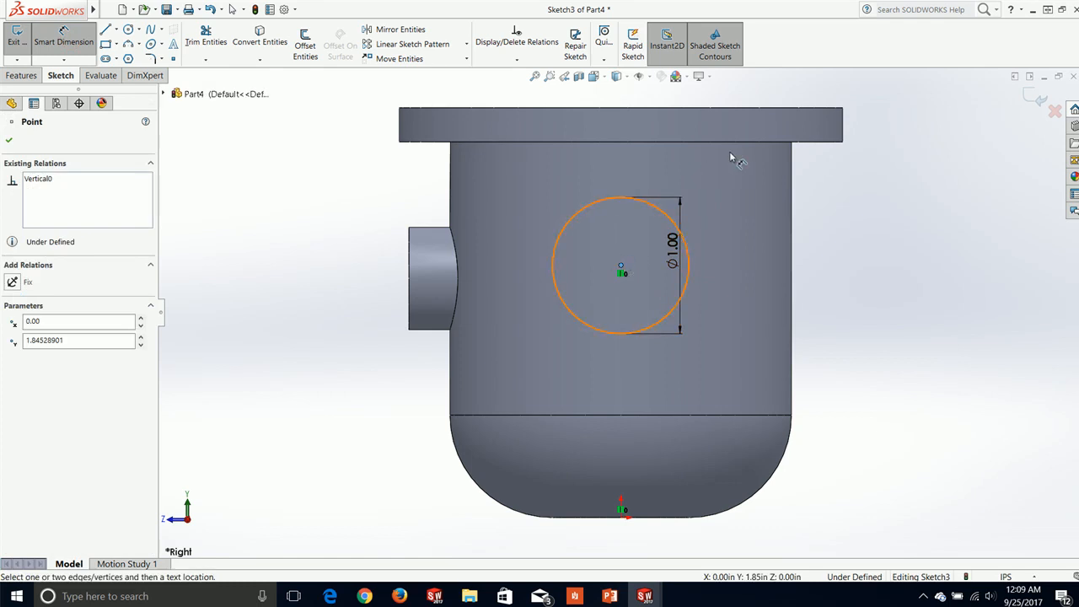
pyautogui.click(763, 112)
pyautogui.click(927, 221)
pyautogui.write('1.25')
pyautogui.press('Return')
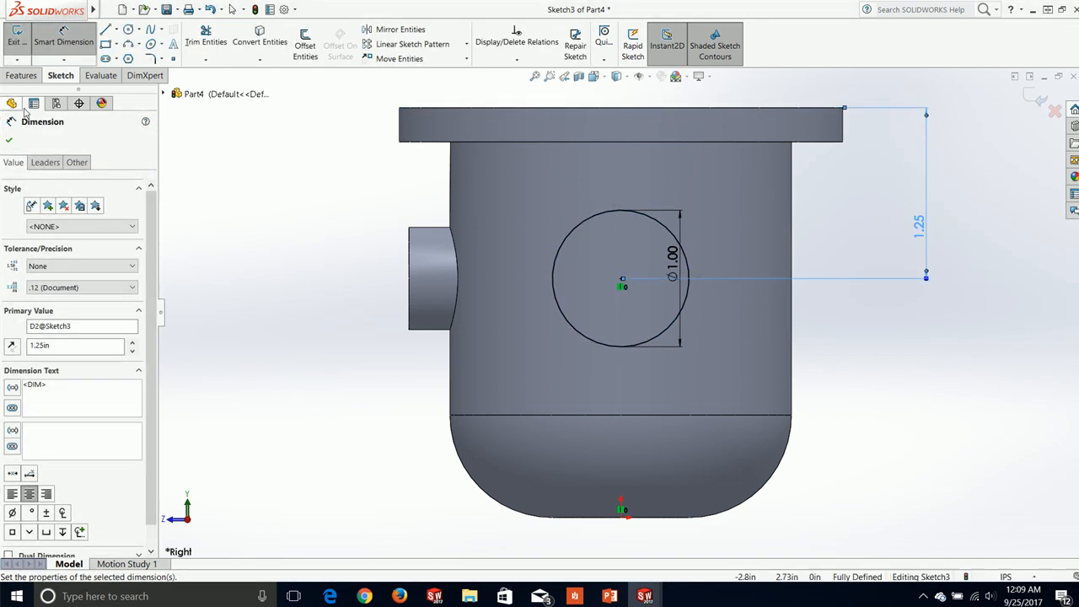
pyautogui.click(10, 141)
# Step: Extrude the 1 in circle as a blind boss 1.75 in deep, merged with the body
pyautogui.click(22, 75)
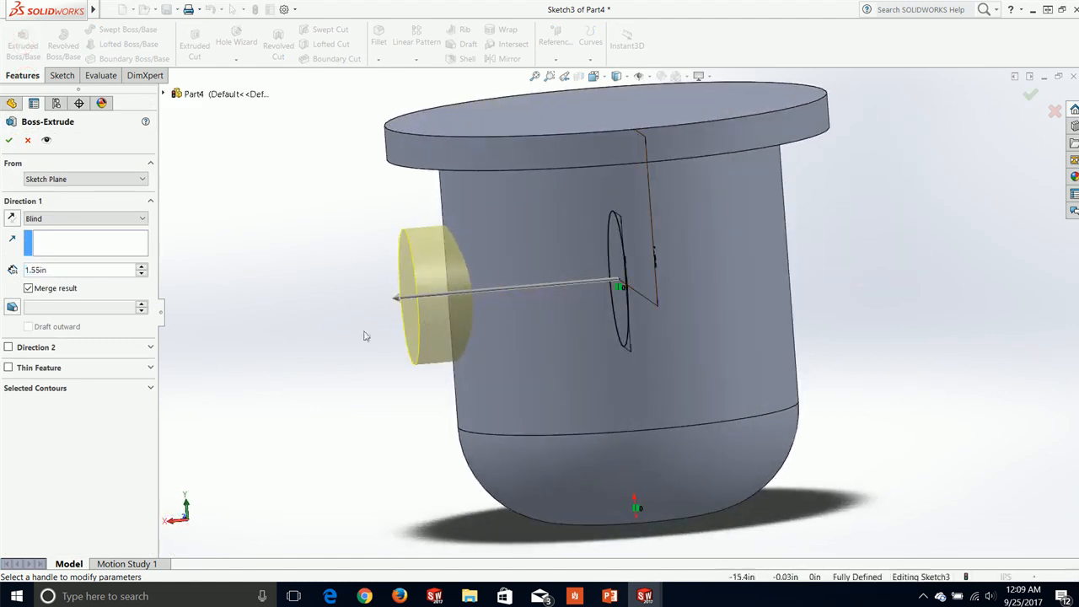
pyautogui.click(66, 270)
pyautogui.press('BackSpace')
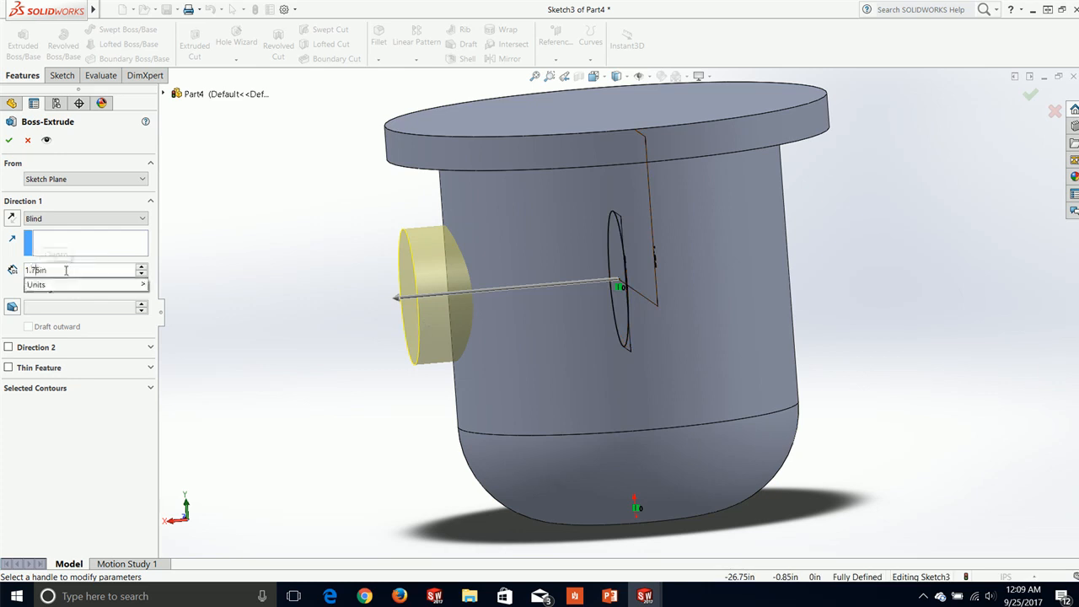
pyautogui.write('7')
pyautogui.press('Return')
pyautogui.click(8, 140)
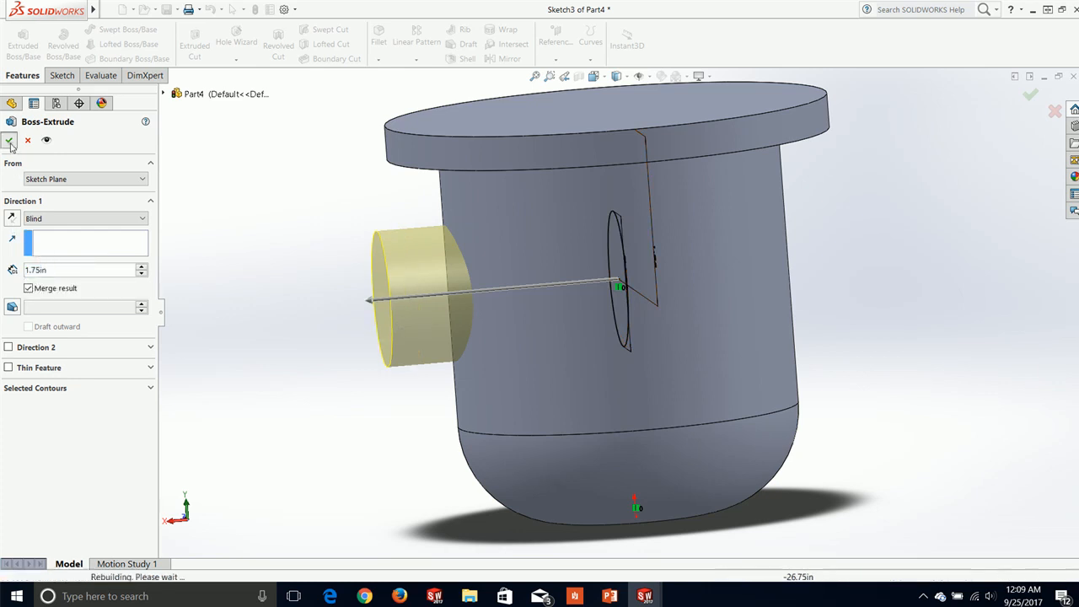
# Step: Mirror the 1 in side boss about the Right Plane to the opposite side of the body
pyautogui.moveTo(282, 187); pyautogui.dragTo(330, 205, button='middle')
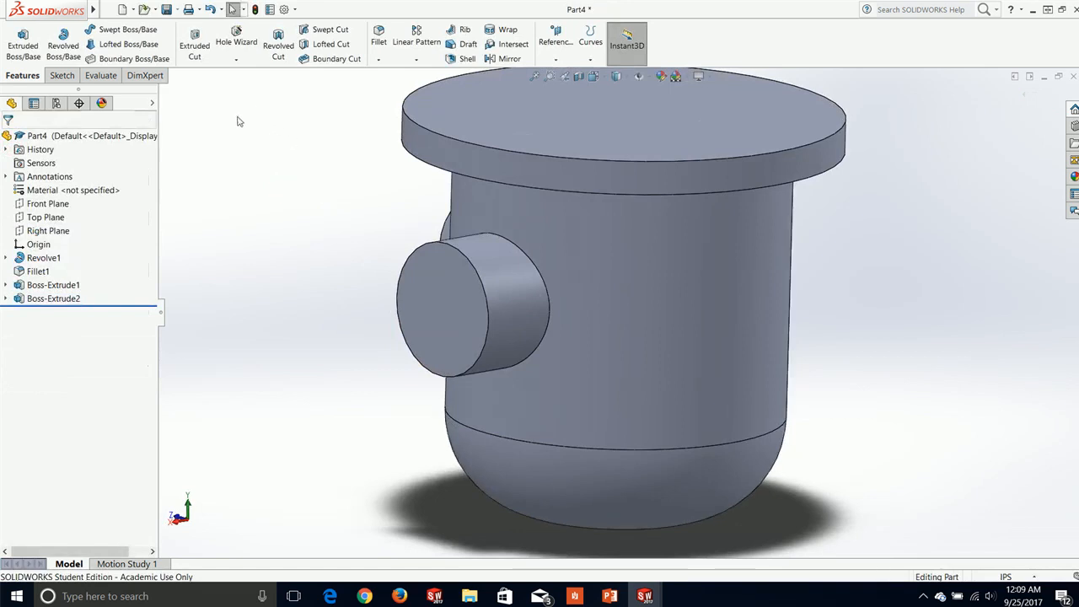
pyautogui.press('f')
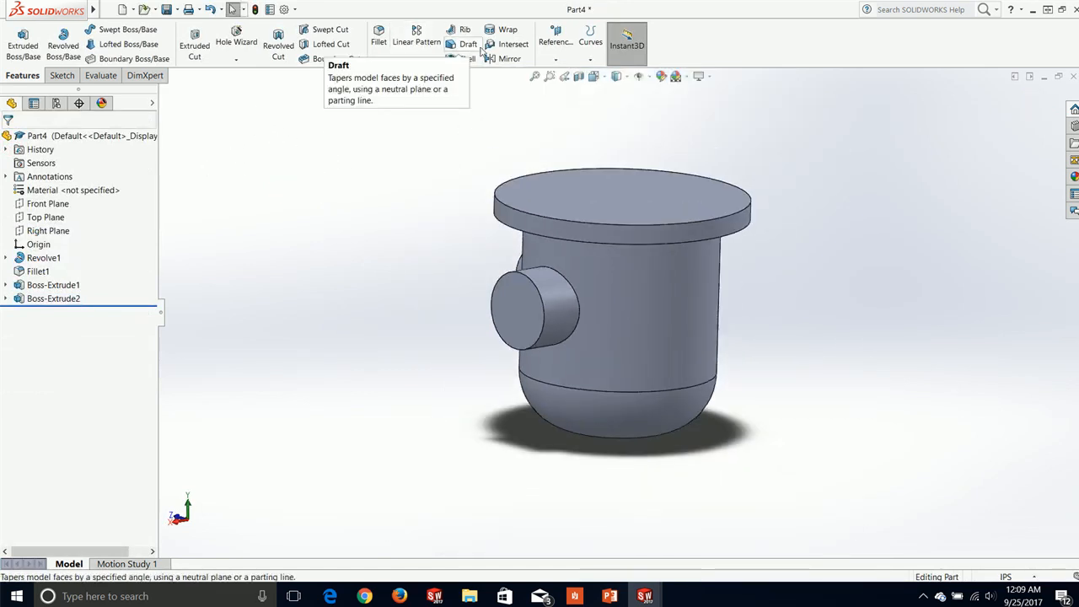
pyautogui.click(509, 58)
pyautogui.moveTo(566, 211); pyautogui.dragTo(240, 215, button='middle')
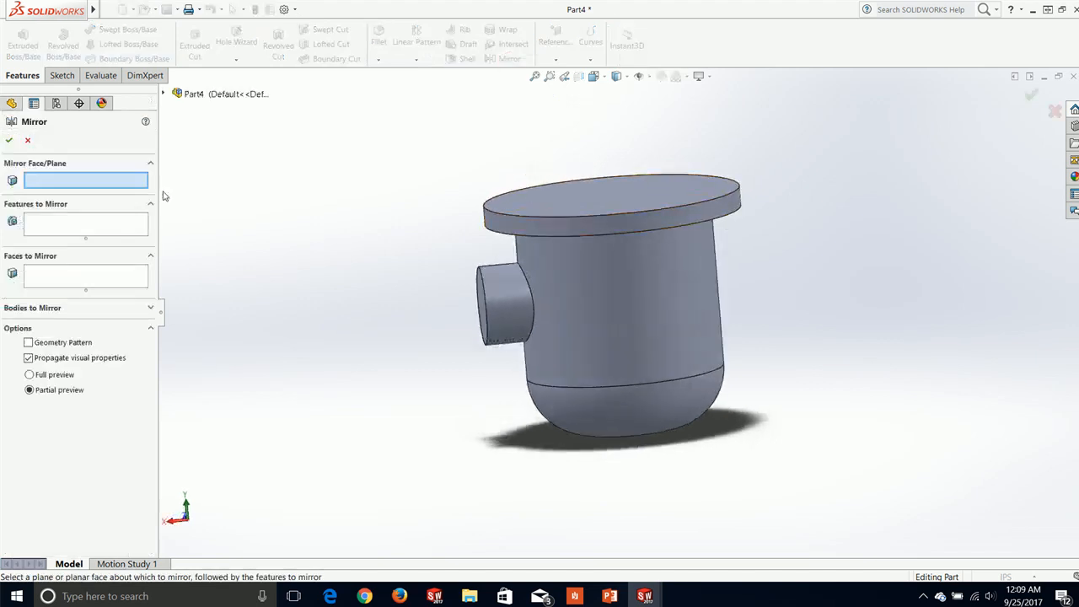
pyautogui.click(163, 93)
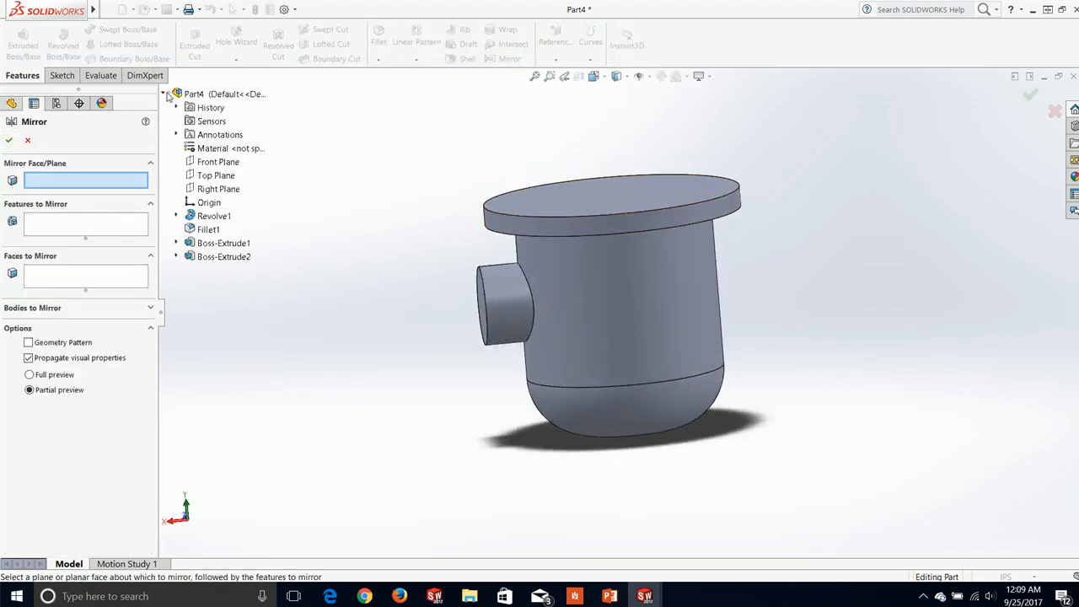
pyautogui.click(229, 192)
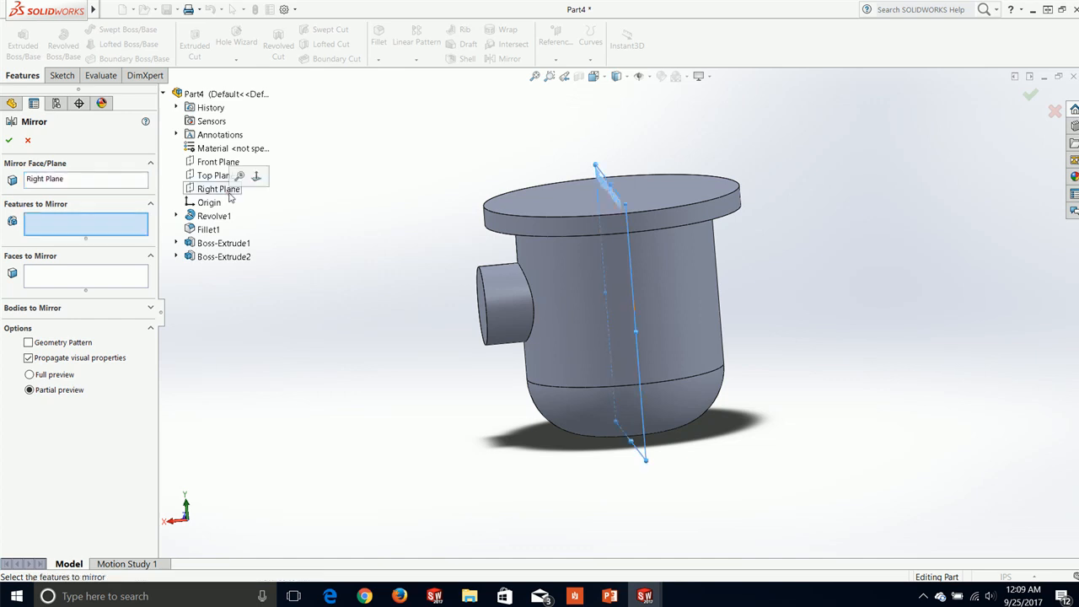
pyautogui.click(506, 301)
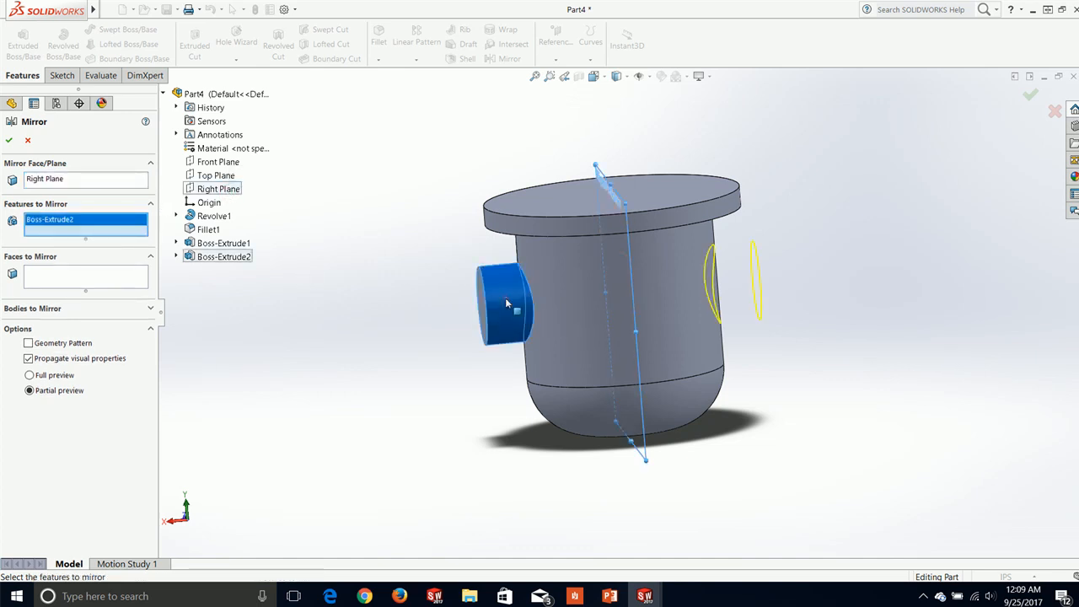
pyautogui.click(9, 141)
# Step: Inspect the model's underside and check it against the regulator body drawing in Lecture 5 Classwork.pdf in Reader, returning to the SOLIDWORKS part
pyautogui.moveTo(368, 412)
pyautogui.mouseDown(button='middle')
pyautogui.moveTo(460, 391)
pyautogui.moveTo(640, 403)
pyautogui.moveTo(618, 332)
pyautogui.mouseUp(button='middle')
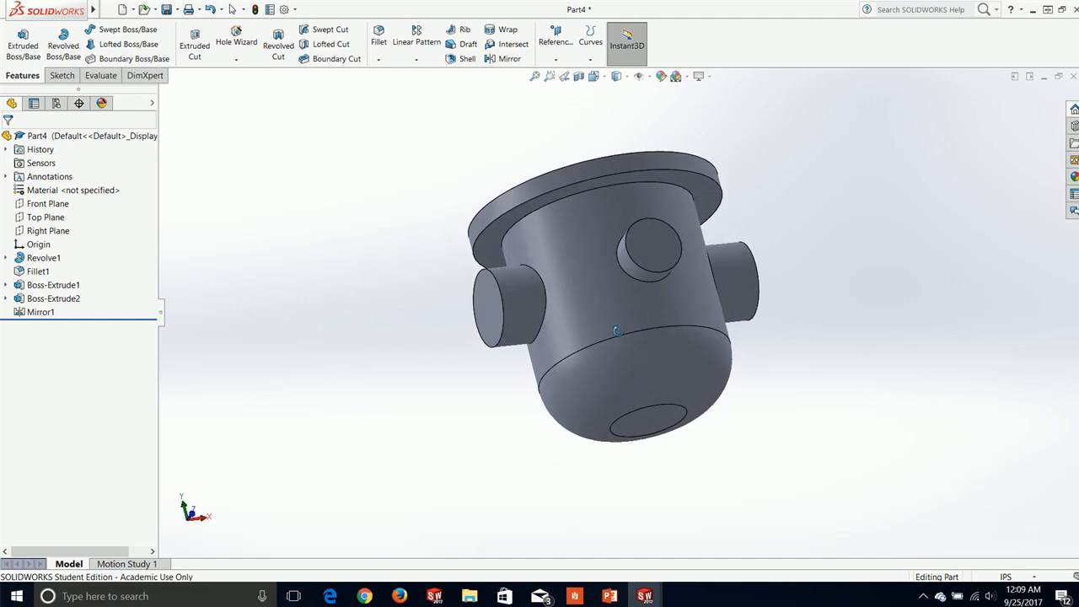
pyautogui.moveTo(616, 331); pyautogui.dragTo(606, 237, button='middle')
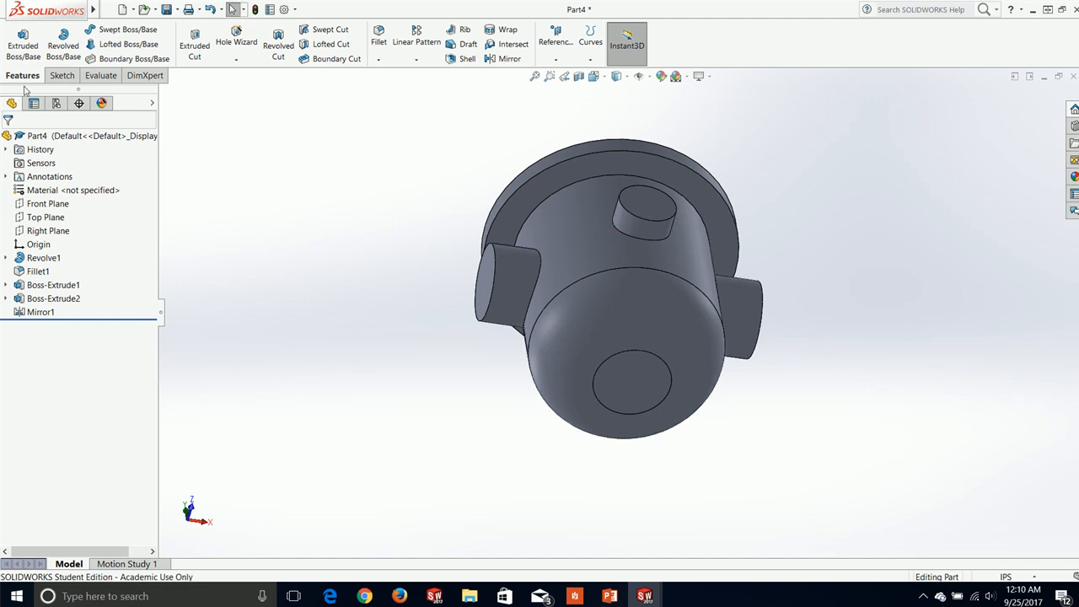
pyautogui.hotkey('alt', 'Tab')
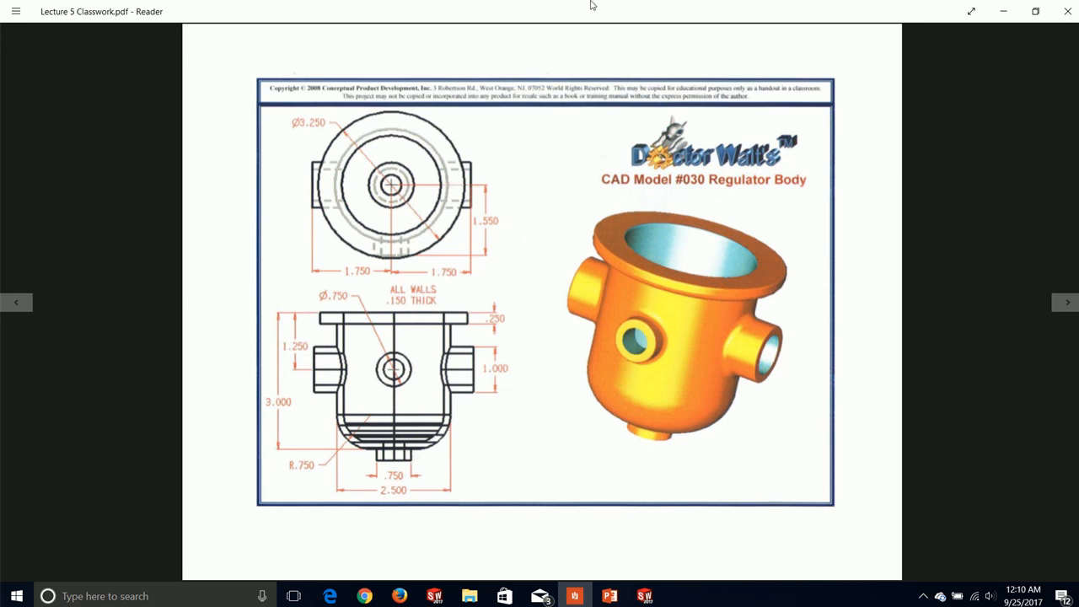
pyautogui.hotkey('alt', 'Tab')
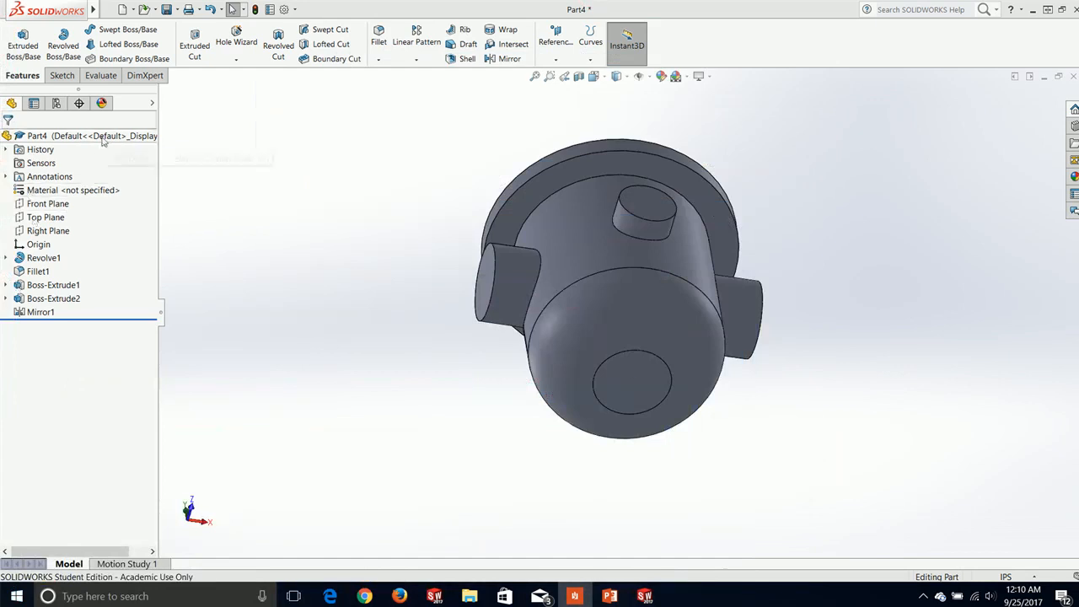
# Step: Sketch a circle about 0.78 in in diameter on the body's flat bottom face, centred on the origin
pyautogui.click(62, 76)
pyautogui.click(17, 38)
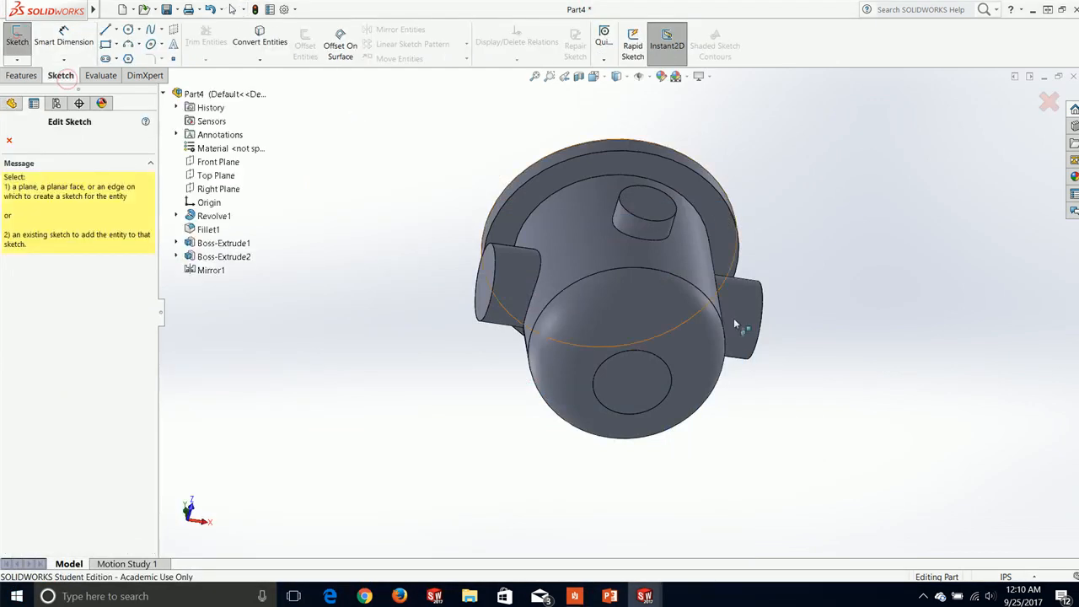
pyautogui.click(653, 387)
pyautogui.click(109, 9)
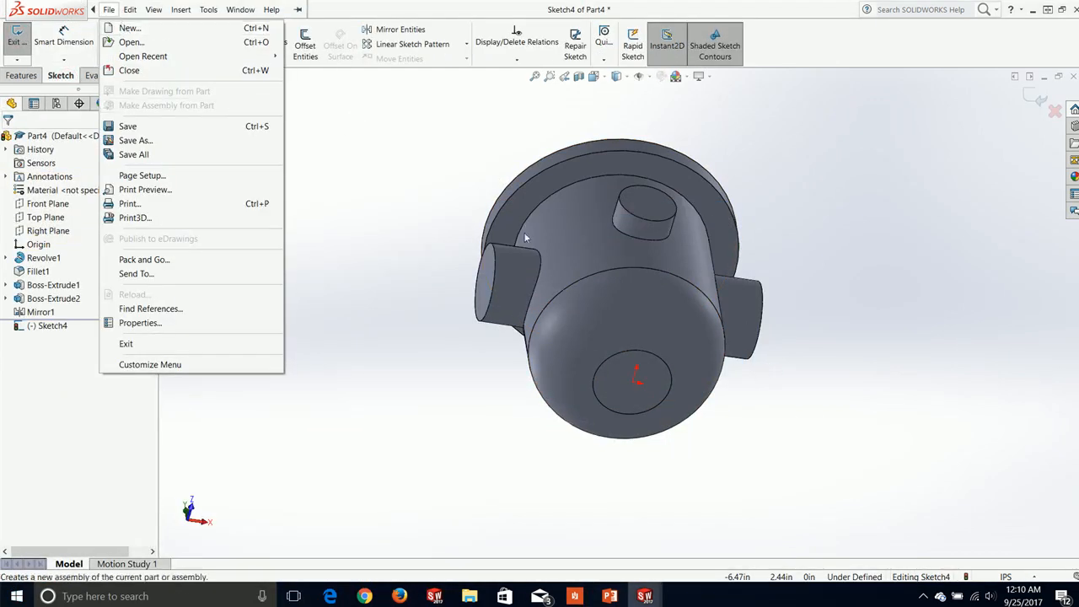
pyautogui.click(382, 235)
pyautogui.press('space')
pyautogui.click(417, 452)
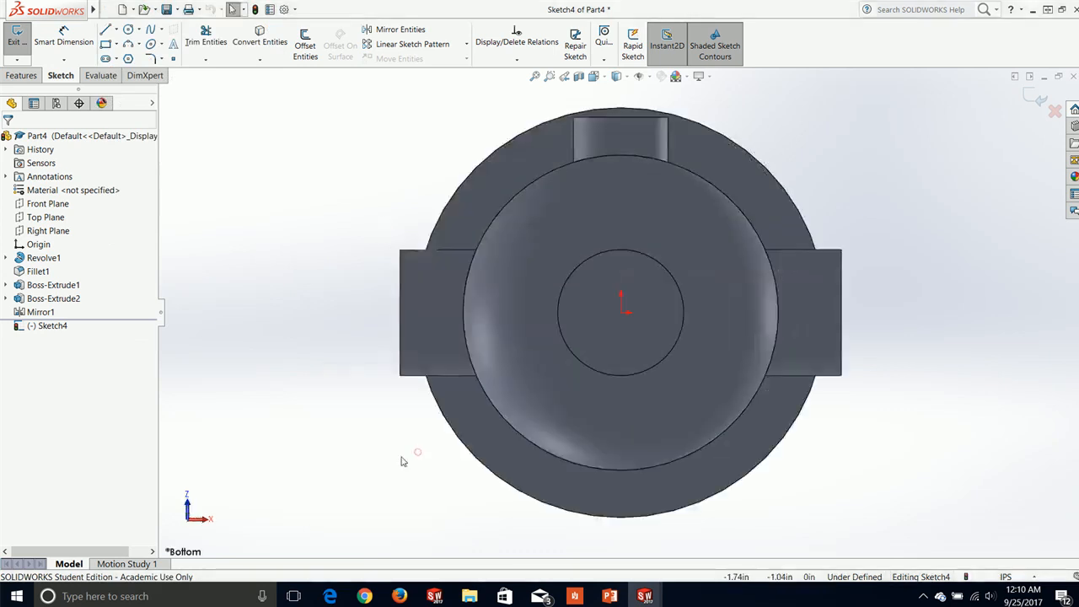
pyautogui.click(128, 30)
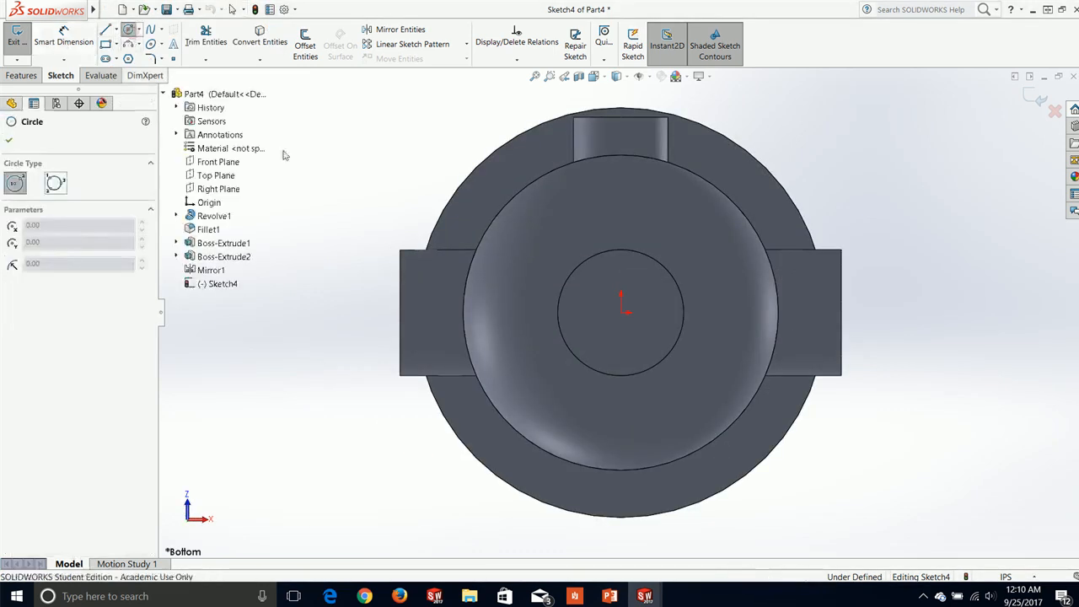
pyautogui.click(622, 314)
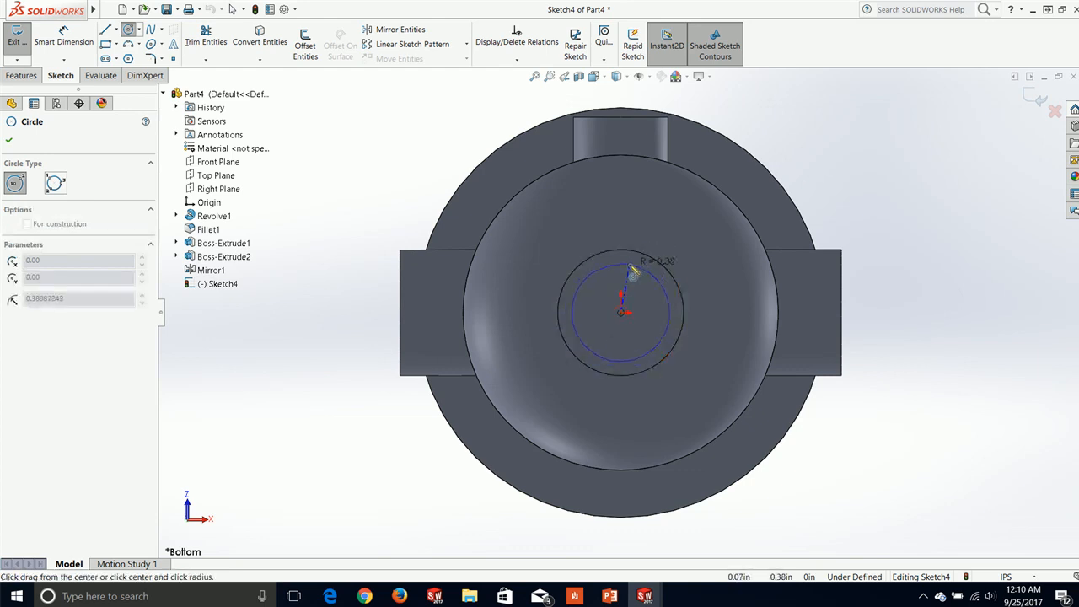
pyautogui.click(634, 267)
pyautogui.press('Escape')
# Step: Dimension the bottom-face circle's diameter to 0.75 in
pyautogui.click(65, 41)
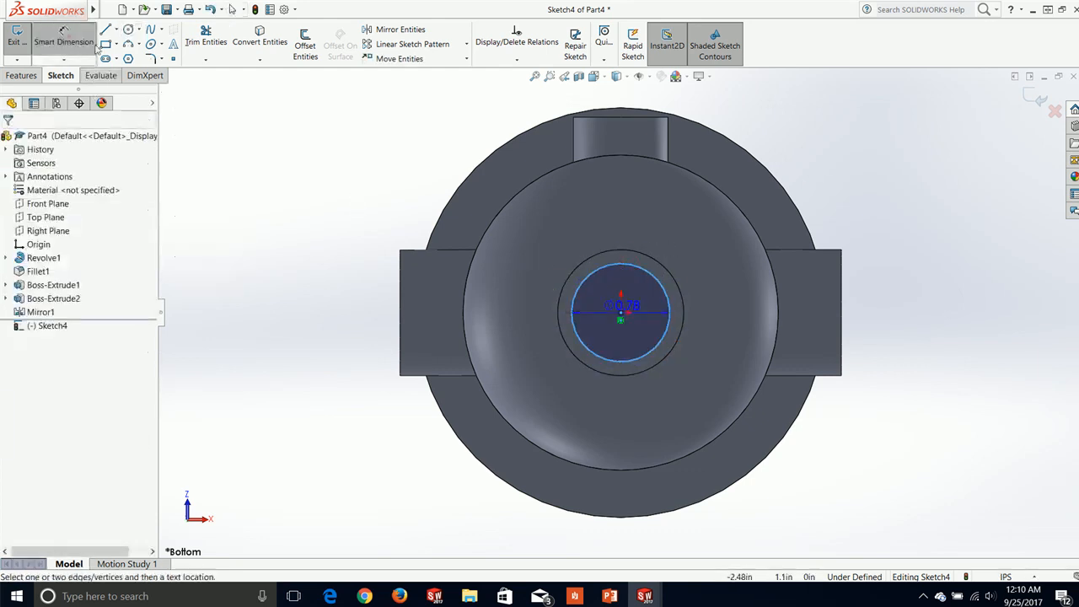
pyautogui.click(586, 278)
pyautogui.click(623, 308)
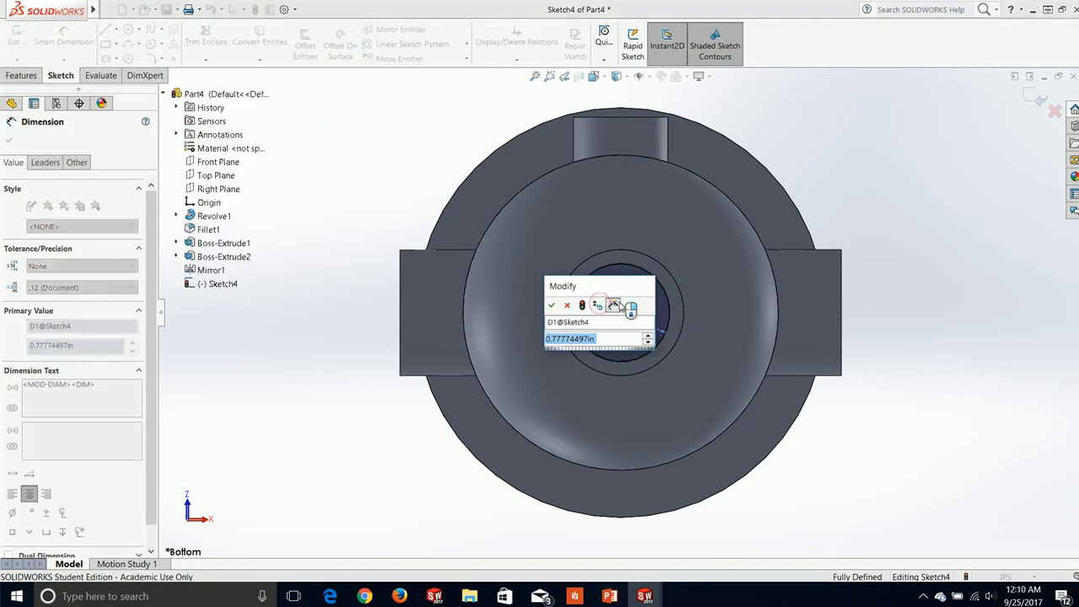
pyautogui.write('.75')
pyautogui.press('Return')
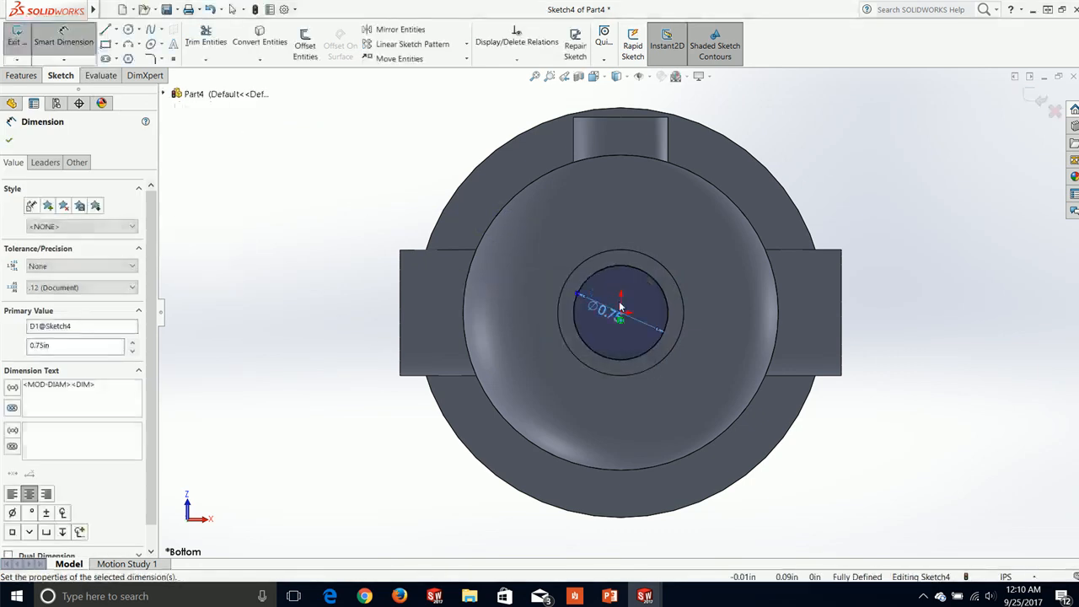
# Step: Extrude the 0.75 in circle downward as a blind boss 0.25 in deep, merged with the body
pyautogui.moveTo(590, 281); pyautogui.dragTo(589, 453, button='middle')
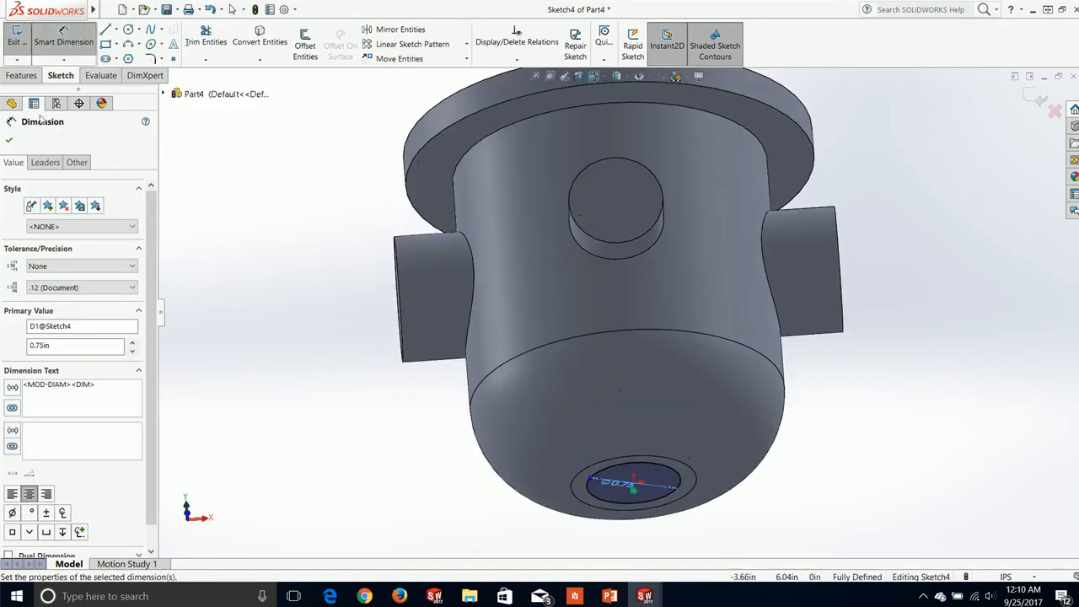
pyautogui.click(21, 75)
pyautogui.click(23, 42)
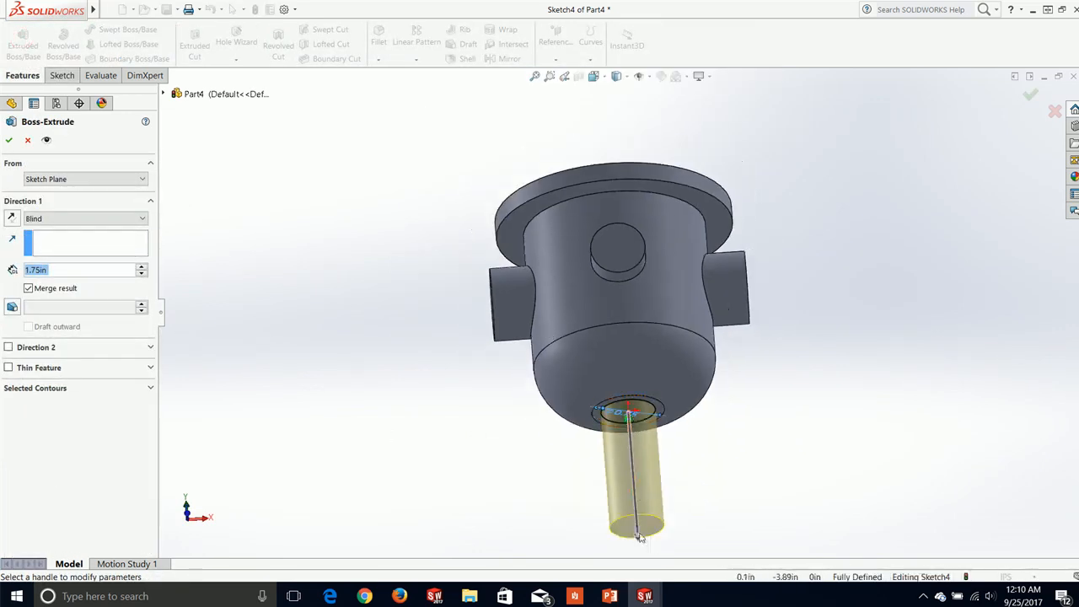
pyautogui.moveTo(638, 536); pyautogui.dragTo(646, 431)
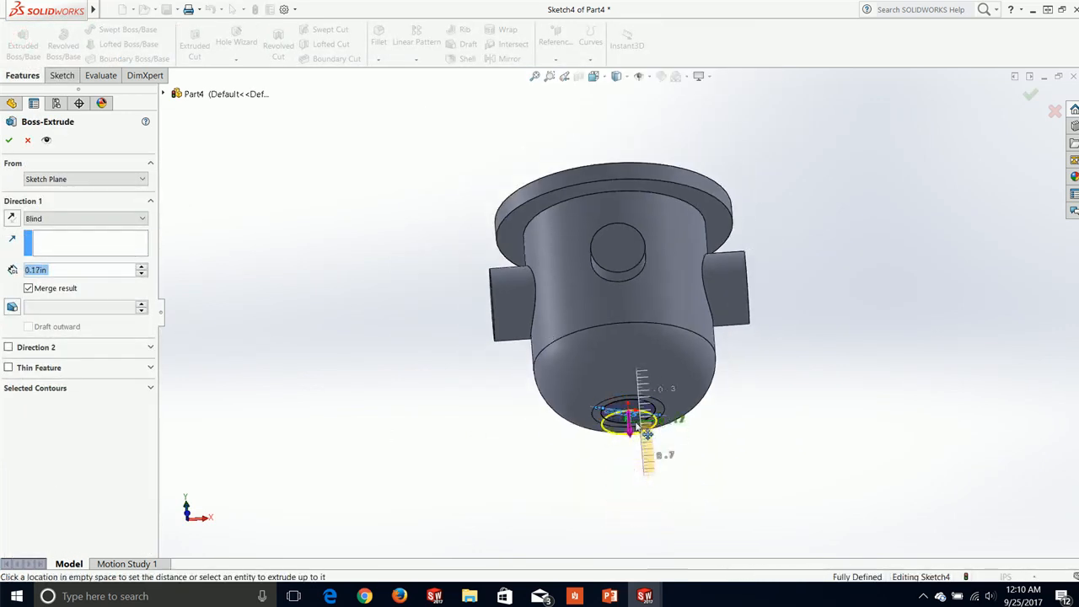
pyautogui.moveTo(379, 376); pyautogui.dragTo(374, 455, button='middle')
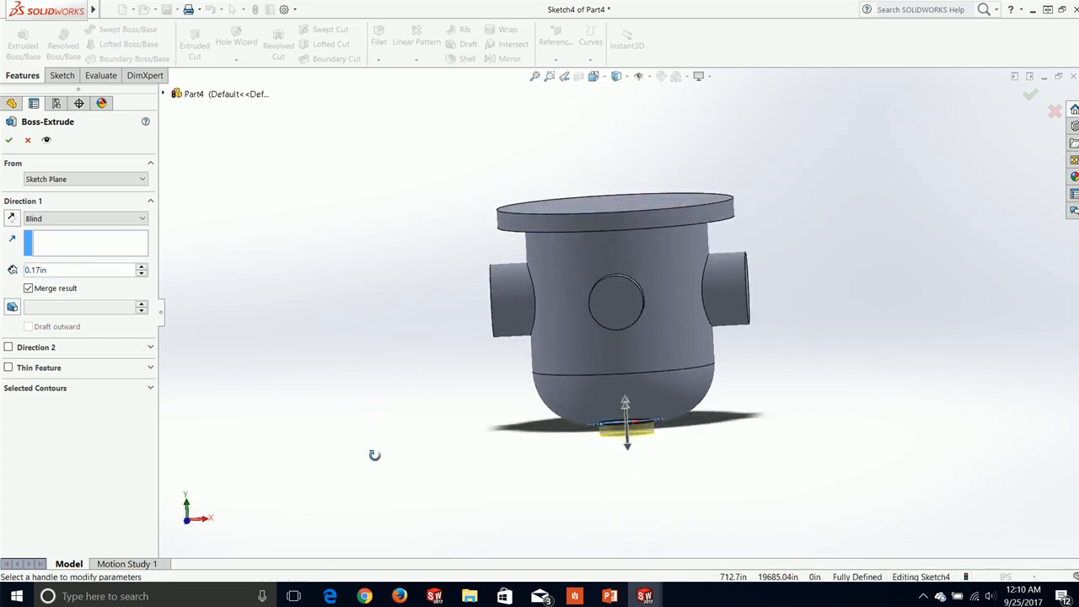
pyautogui.click(41, 270)
pyautogui.press('BackSpace')
pyautogui.press('BackSpace')
pyautogui.press('BackSpace')
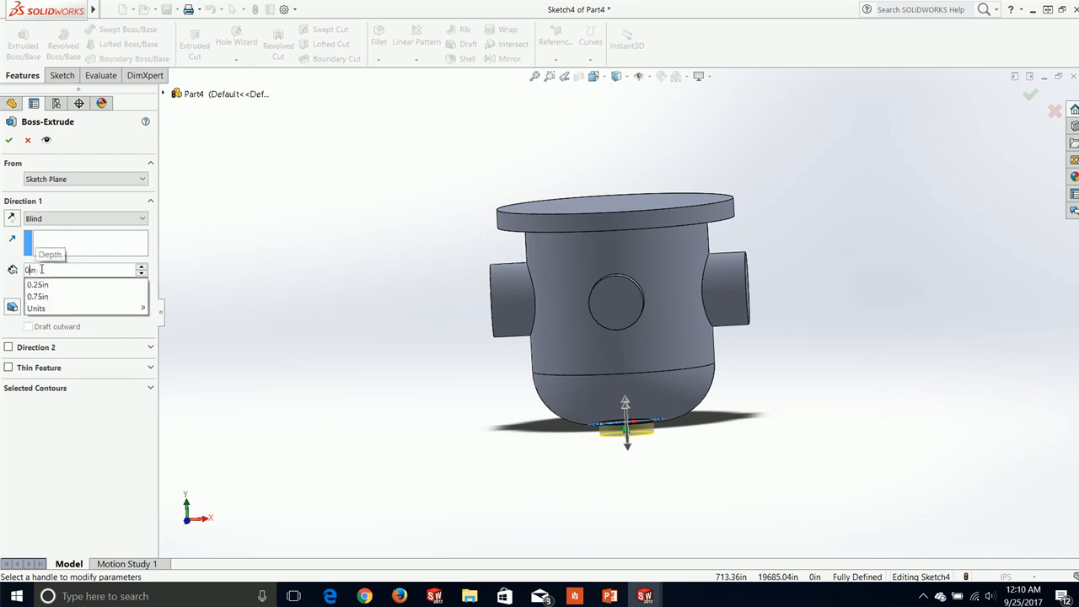
pyautogui.write('.25')
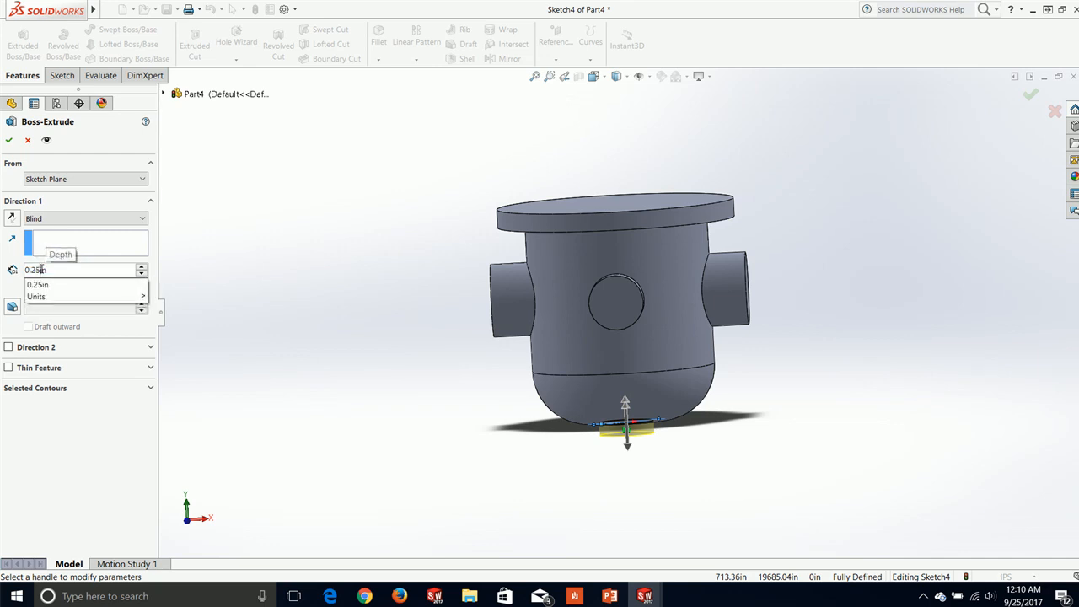
pyautogui.press('Return')
pyautogui.click(9, 141)
# Step: Start a Shell of the body with a 0.15 in wall thickness
pyautogui.moveTo(475, 429)
pyautogui.mouseDown(button='middle')
pyautogui.moveTo(458, 250)
pyautogui.moveTo(441, 292)
pyautogui.moveTo(491, 433)
pyautogui.mouseUp(button='middle')
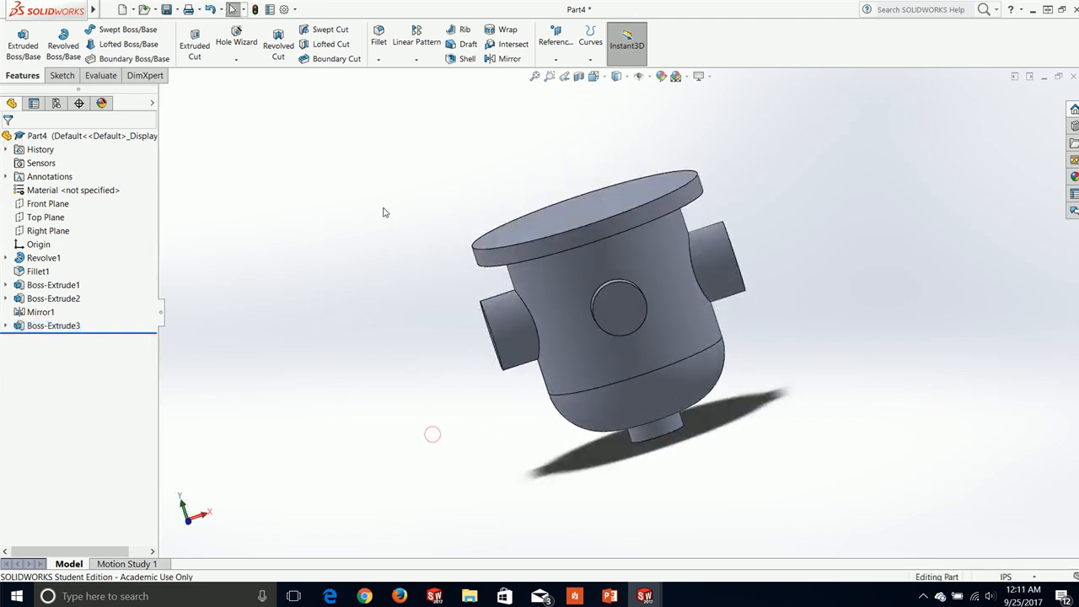
pyautogui.moveTo(377, 186); pyautogui.dragTo(436, 258, button='middle')
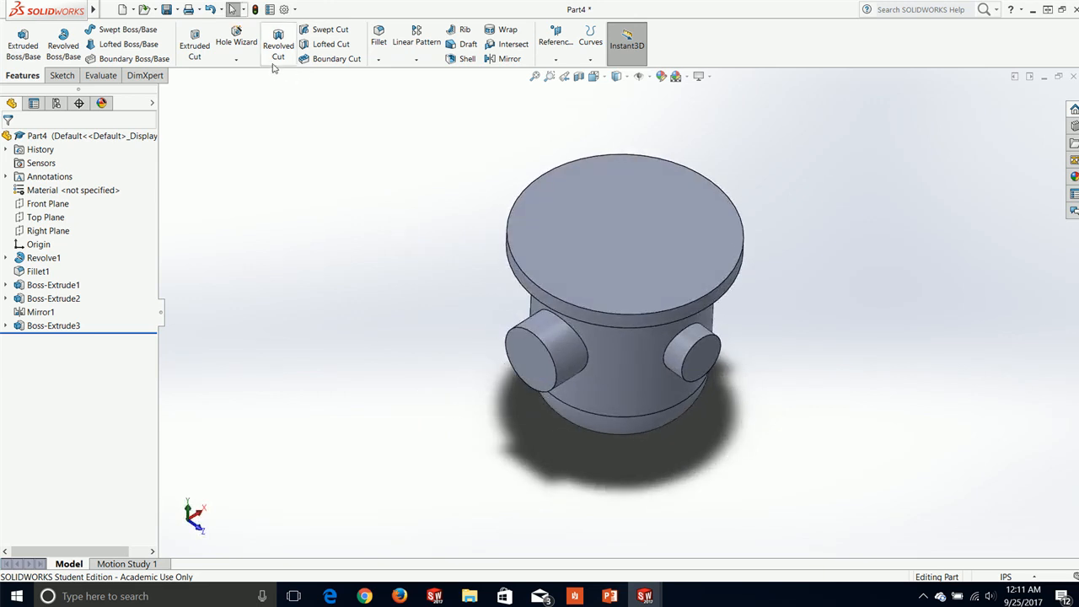
pyautogui.click(465, 60)
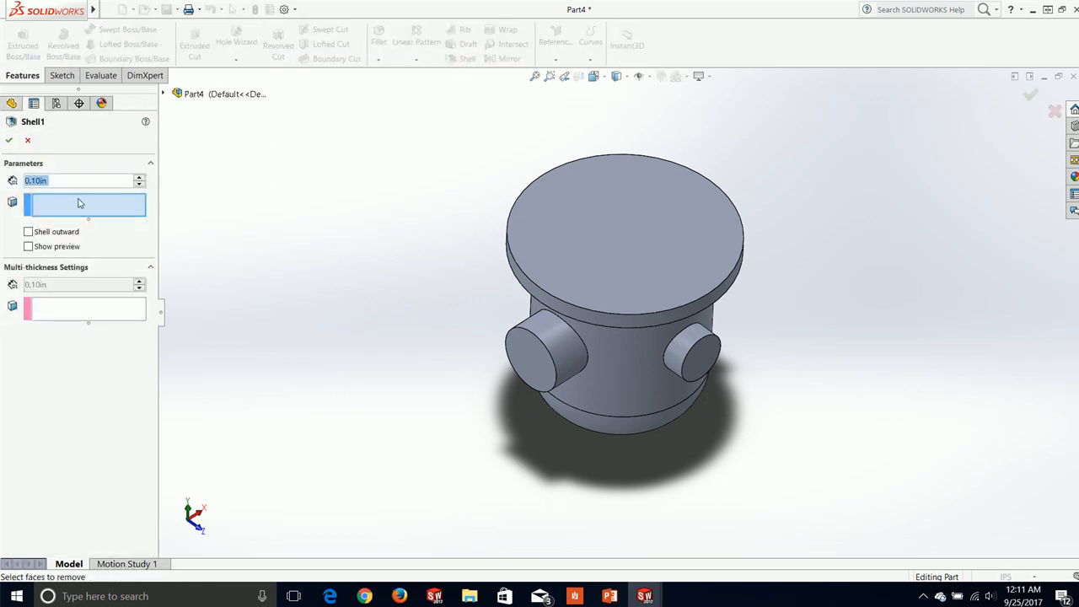
pyautogui.click(37, 185)
pyautogui.press('BackSpace')
pyautogui.write('5')
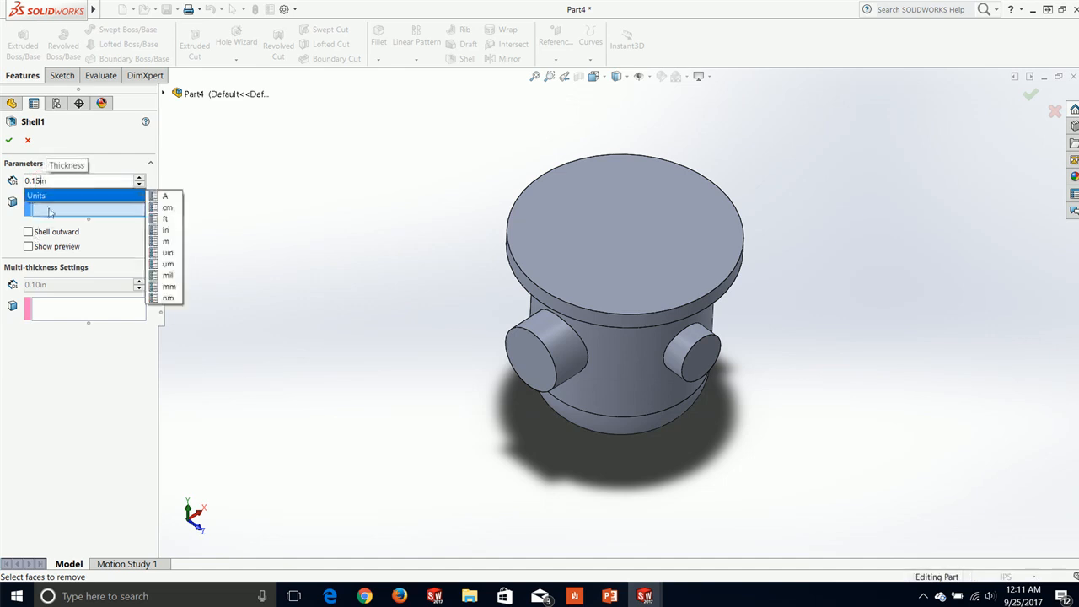
pyautogui.click(48, 209)
# Step: Remove the flange's top face and the end faces of the front, both side and bottom bosses, completing the shell
pyautogui.click(643, 241)
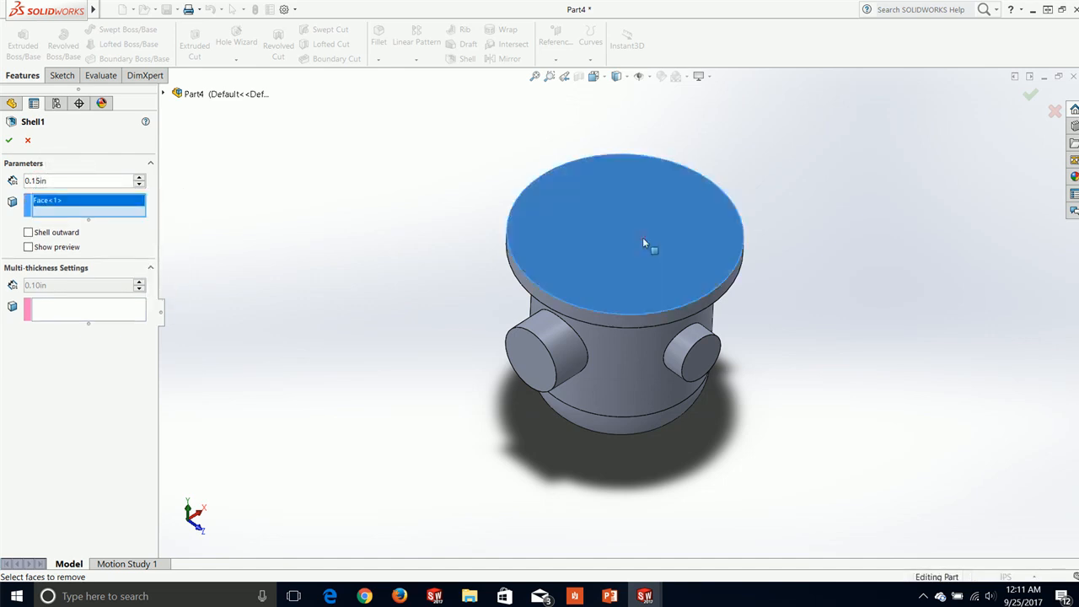
pyautogui.click(528, 360)
pyautogui.click(708, 362)
pyautogui.moveTo(713, 357); pyautogui.dragTo(714, 268, button='middle')
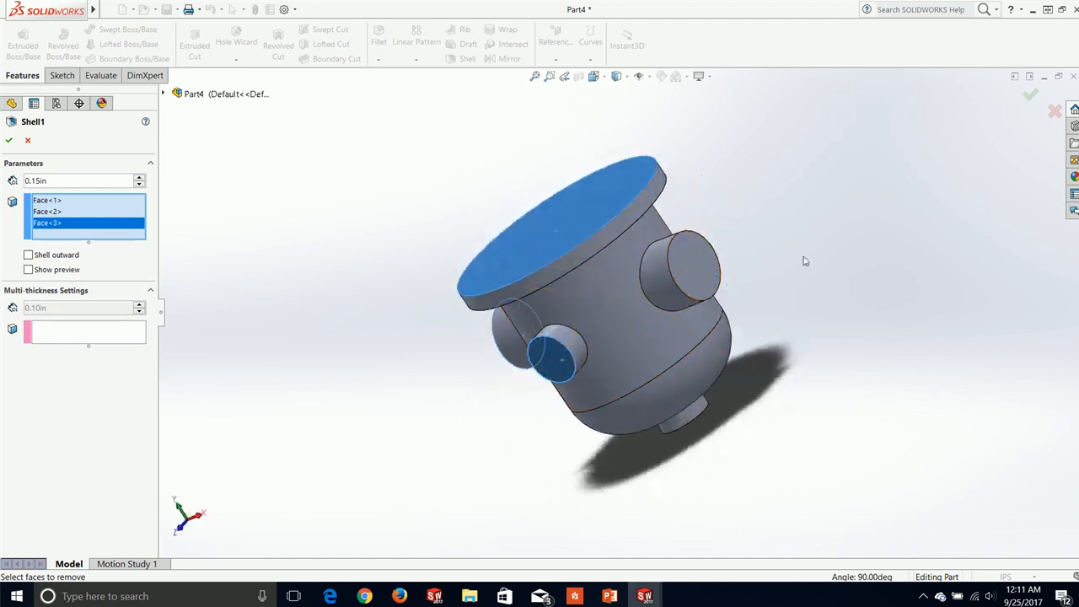
pyautogui.click(709, 267)
pyautogui.moveTo(860, 359); pyautogui.dragTo(781, 260, button='middle')
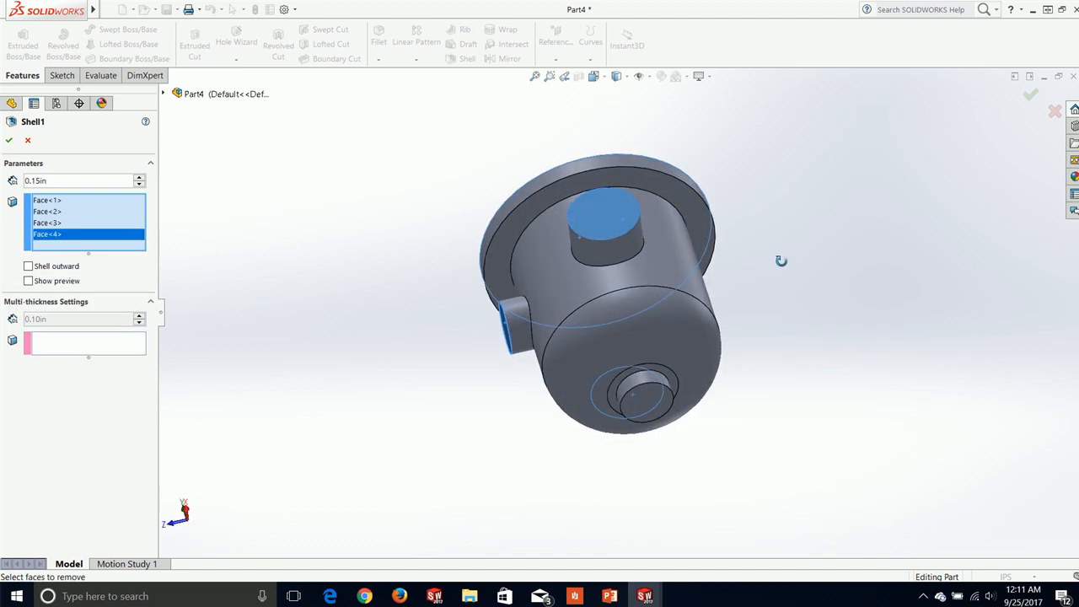
pyautogui.click(641, 404)
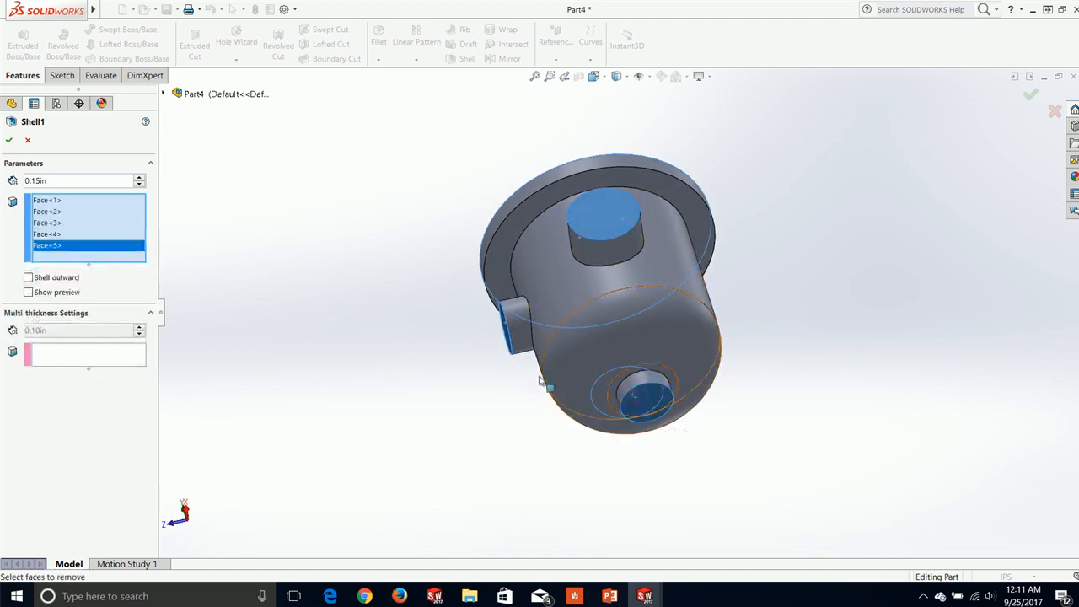
pyautogui.click(8, 142)
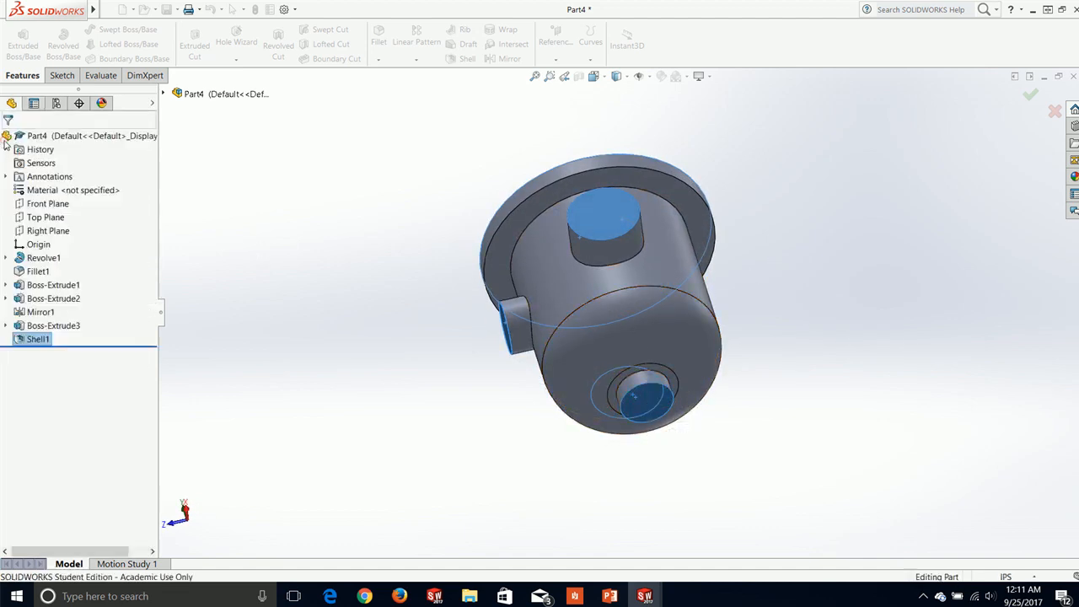
# Step: Inspect the shelled interior around the flange and review the shell's thickness and removed faces without changing them
pyautogui.moveTo(241, 197); pyautogui.dragTo(426, 228, button='middle')
pyautogui.scroll(-3, 506, 177)
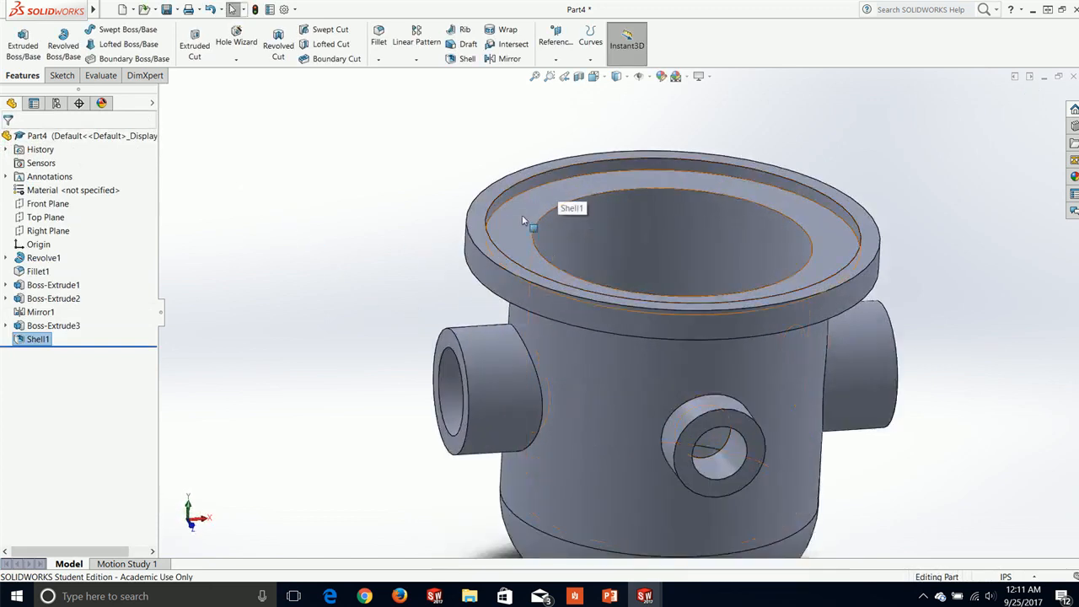
pyautogui.scroll(2, 556, 202)
pyautogui.scroll(-4, 549, 247)
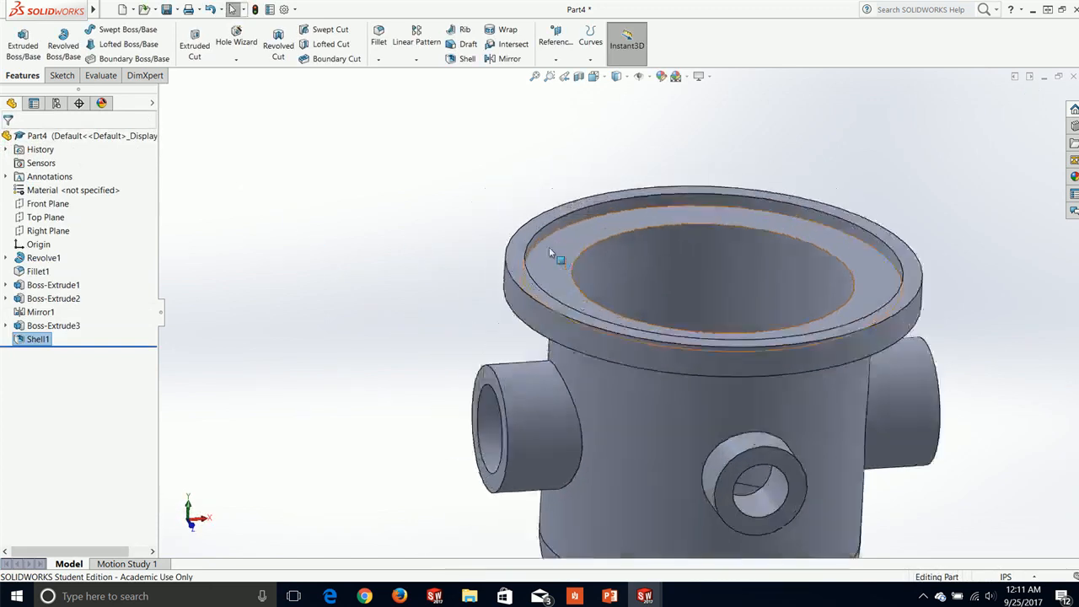
pyautogui.scroll(3, 567, 276)
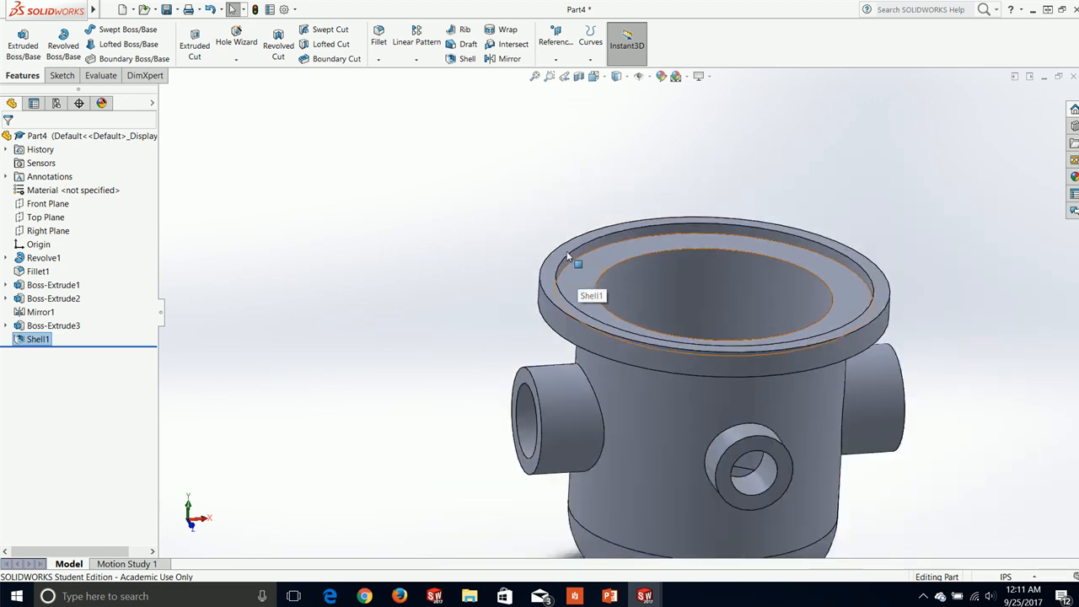
pyautogui.moveTo(607, 253); pyautogui.dragTo(719, 186, button='middle')
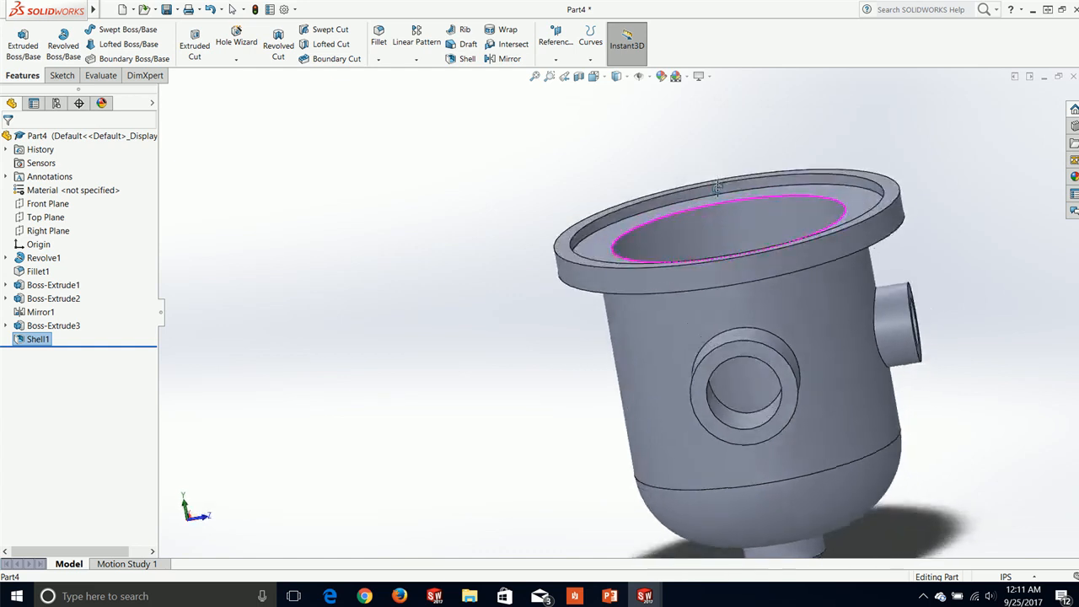
pyautogui.rightClick(48, 341)
pyautogui.click(69, 305)
pyautogui.moveTo(361, 301); pyautogui.dragTo(323, 269, button='middle')
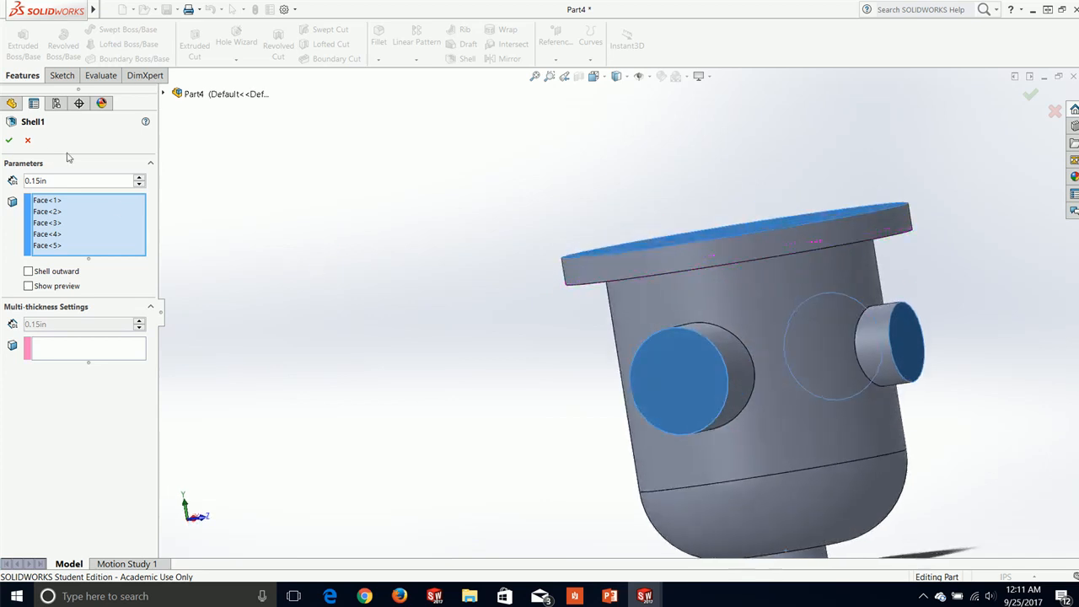
pyautogui.click(29, 141)
pyautogui.moveTo(416, 255); pyautogui.dragTo(458, 320, button='middle')
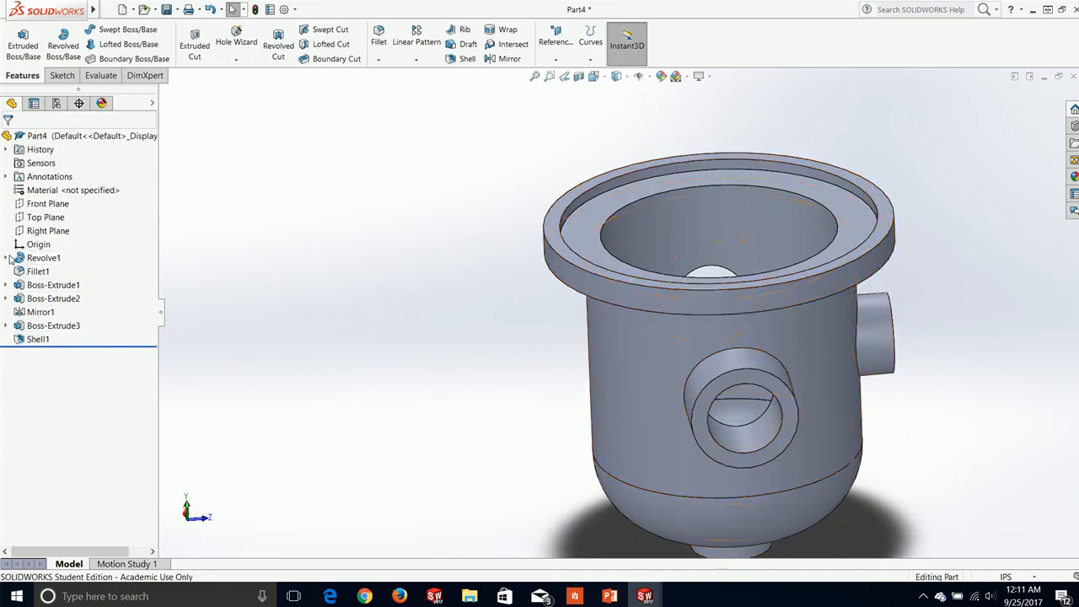
# Step: Open the profile sketch of the revolved body for editing
pyautogui.click(6, 257)
pyautogui.click(52, 272)
pyautogui.rightClick(52, 273)
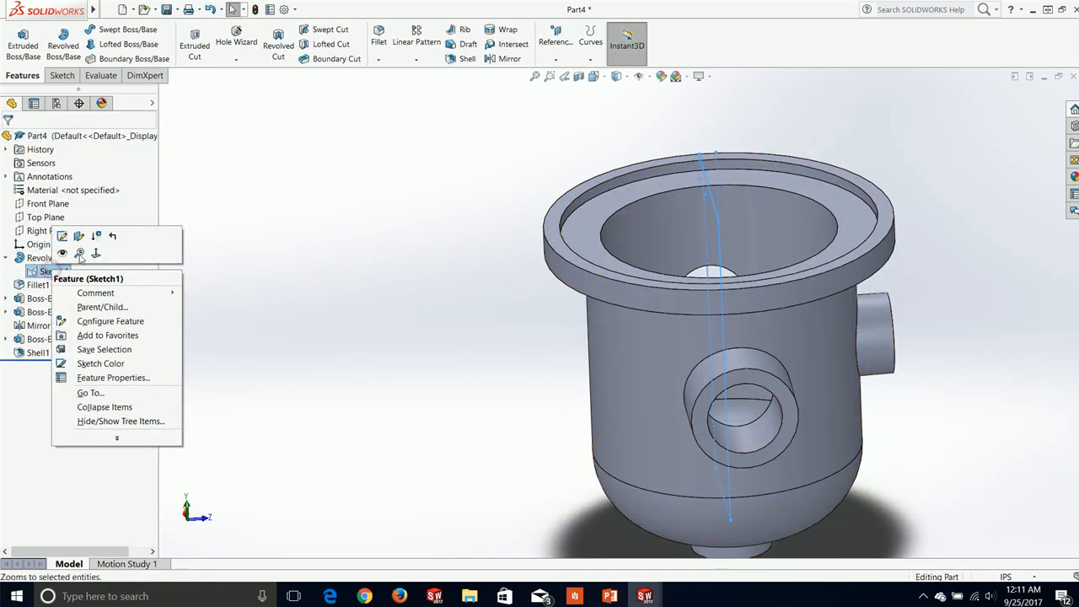
pyautogui.click(63, 236)
pyautogui.moveTo(393, 287)
pyautogui.mouseDown(button='middle')
pyautogui.moveTo(400, 210)
pyautogui.moveTo(383, 241)
pyautogui.moveTo(492, 225)
pyautogui.moveTo(518, 243)
pyautogui.moveTo(499, 251)
pyautogui.mouseUp(button='middle')
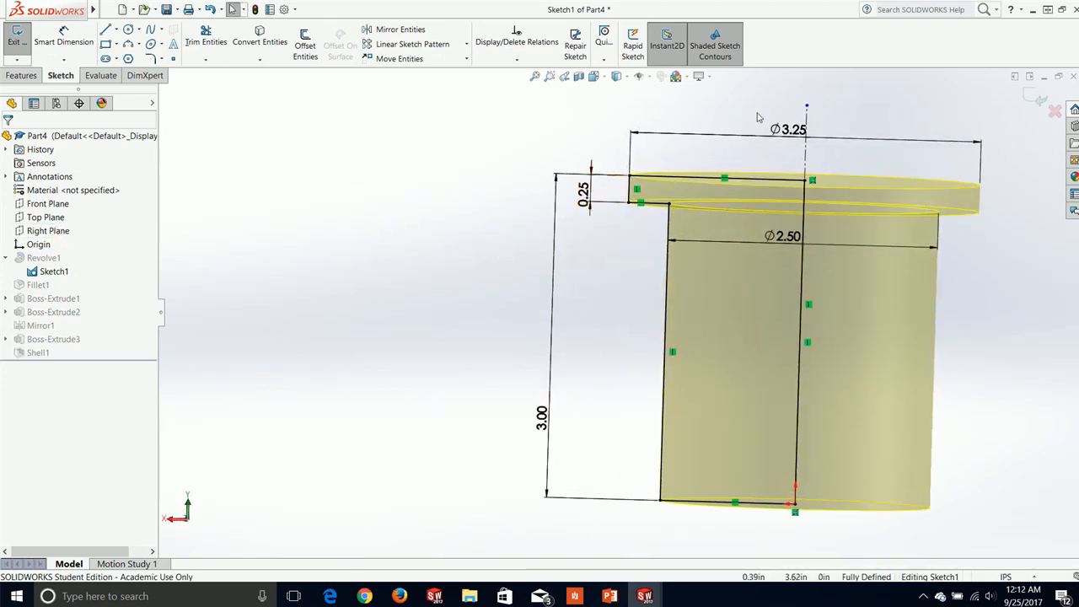
# Step: Try to set the flange's outer diameter dimension to 2.5 in in the profile sketch
pyautogui.doubleClick(800, 131)
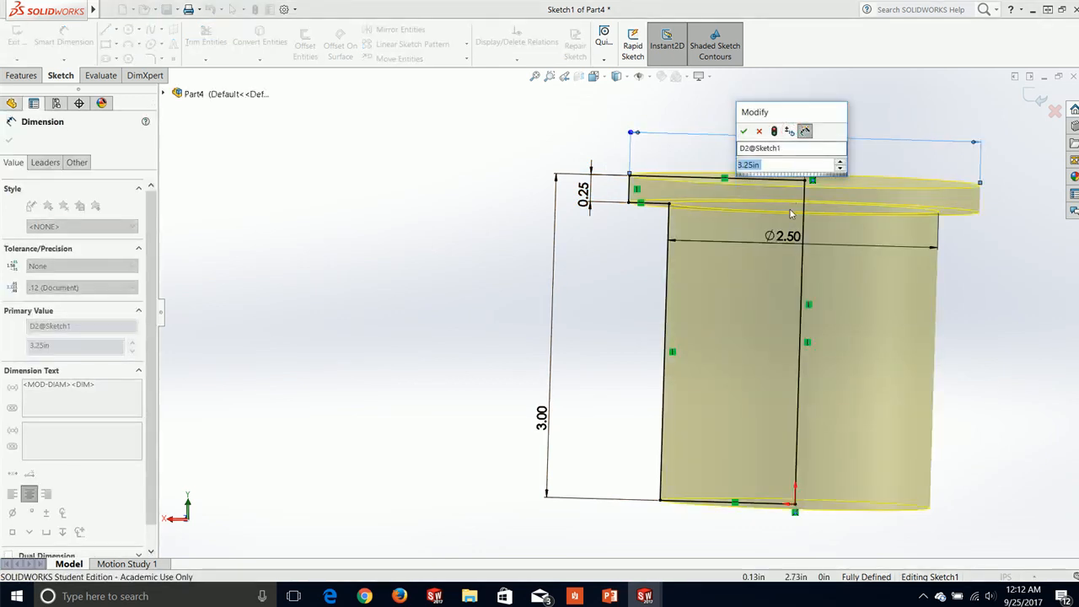
pyautogui.write('2.5')
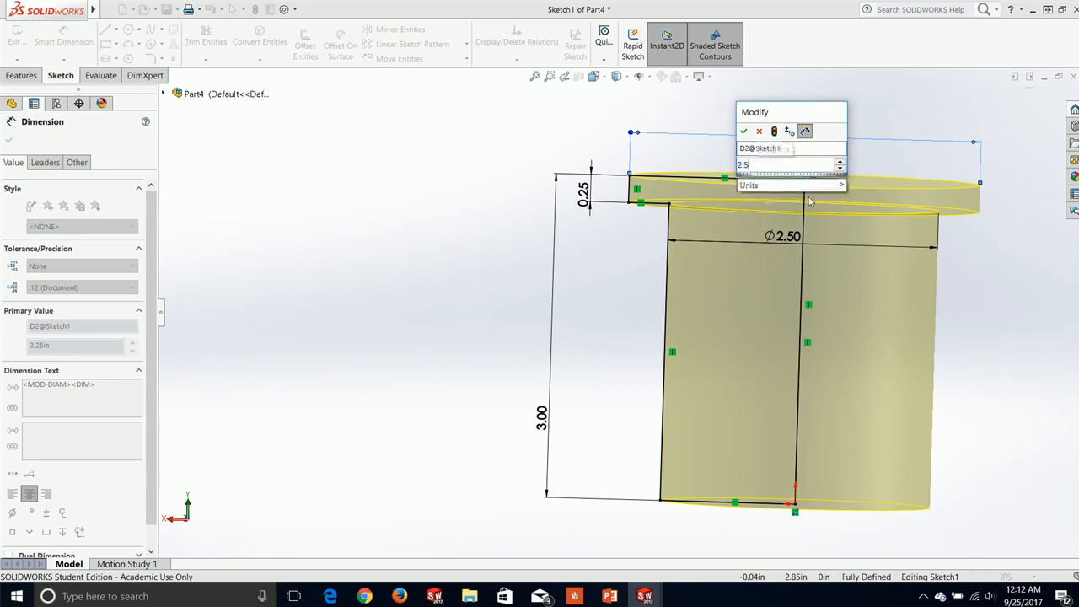
pyautogui.press('Return')
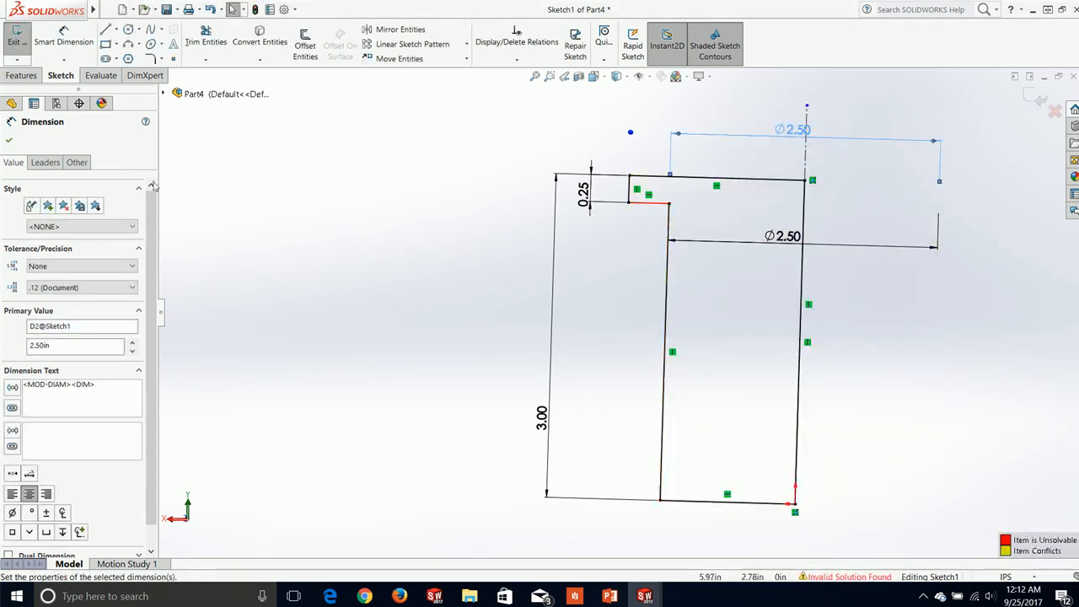
pyautogui.moveTo(642, 206); pyautogui.dragTo(609, 290)
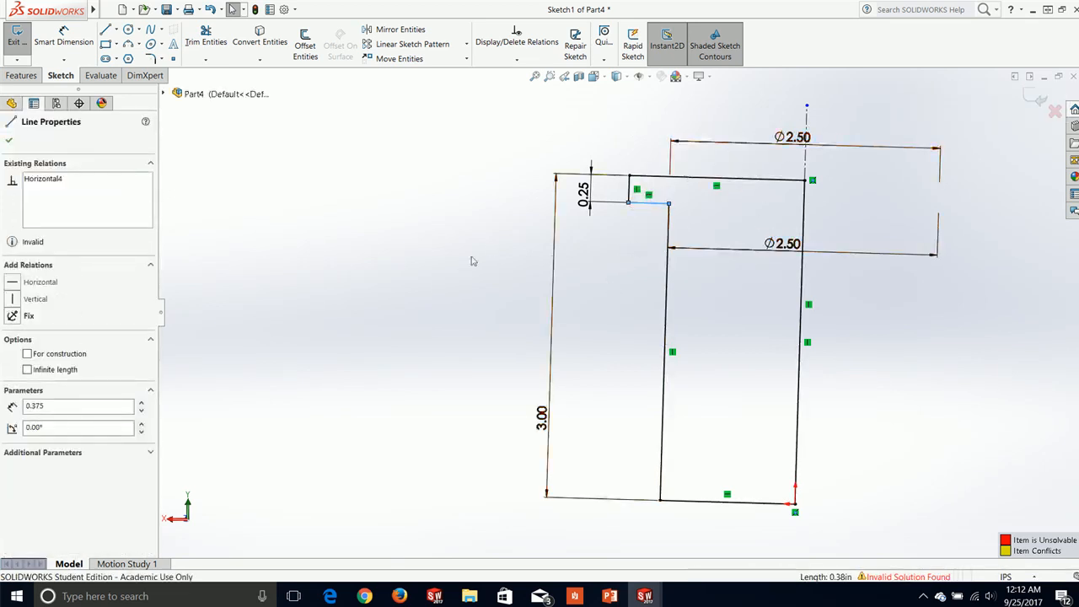
pyautogui.click(7, 142)
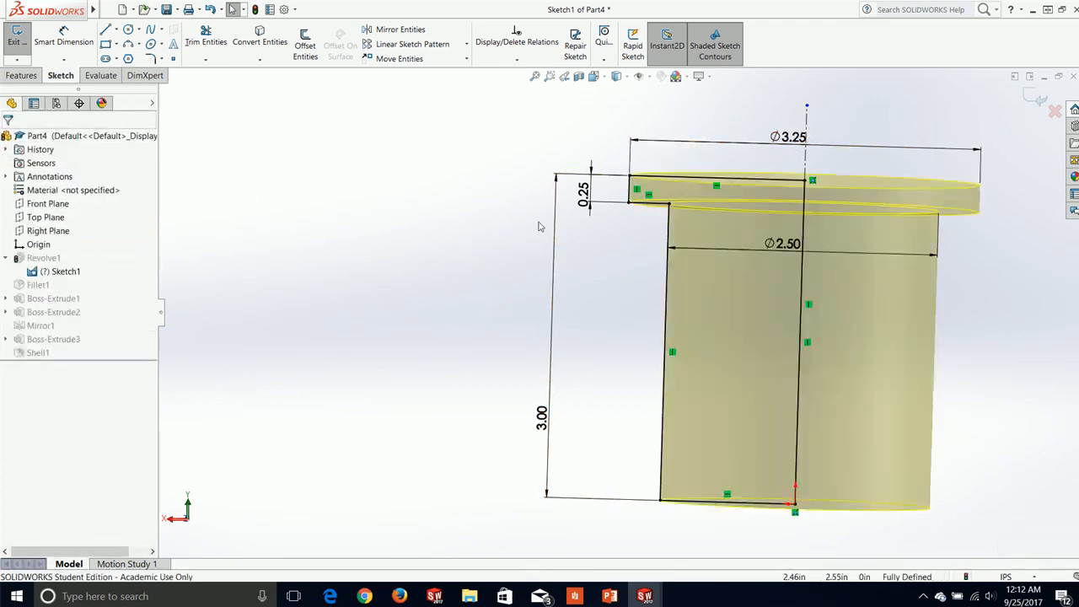
# Step: Delete the flange's outer diameter dimension and move the flange's vertical edge inward, almost to the body wall line
pyautogui.rightClick(786, 137)
pyautogui.click(823, 273)
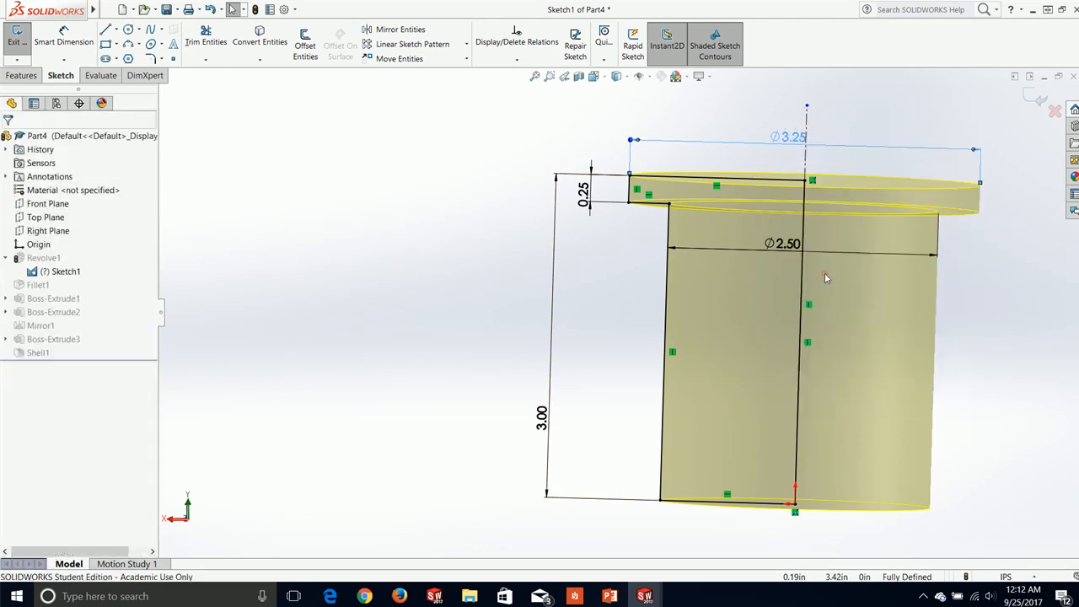
pyautogui.moveTo(634, 189); pyautogui.dragTo(666, 194)
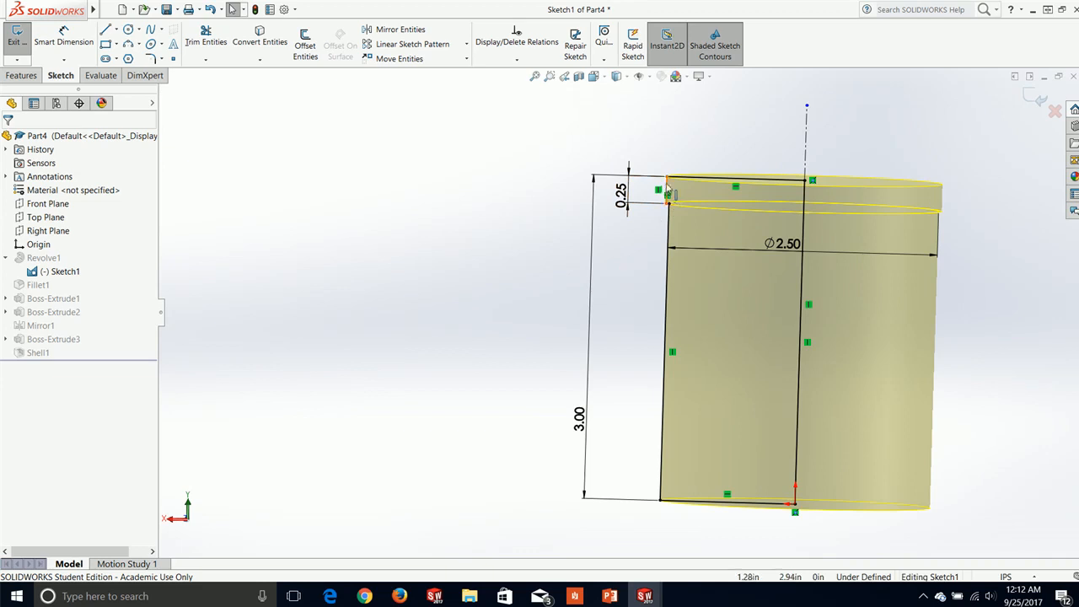
# Step: Try to make the flange's vertical edge collinear with the body wall line
pyautogui.click(668, 192)
pyautogui.keyDown('ctrl'); pyautogui.click(667, 236); pyautogui.keyUp('ctrl')
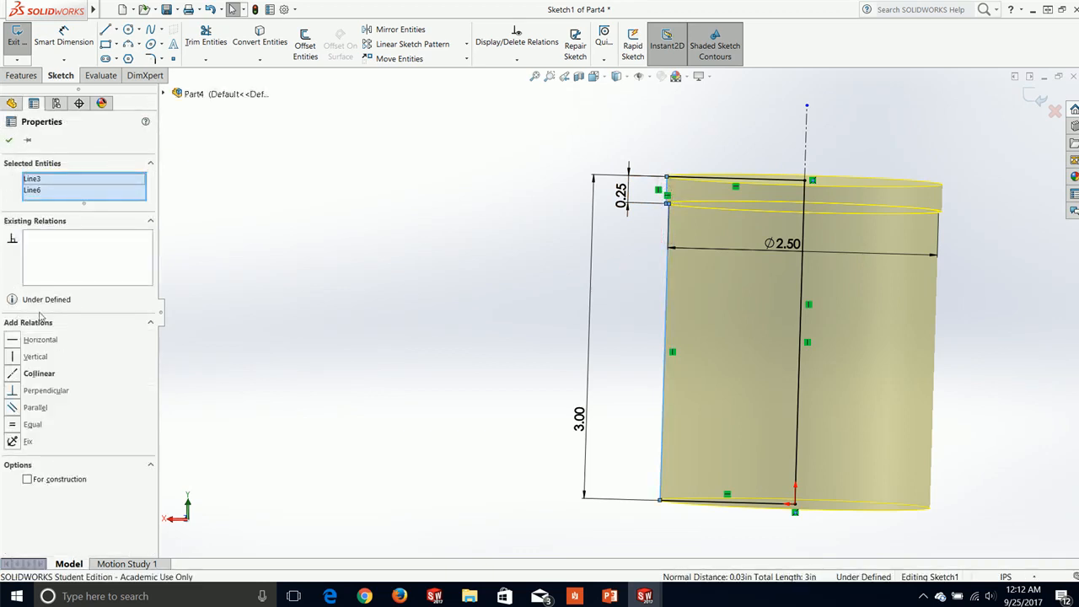
pyautogui.click(34, 373)
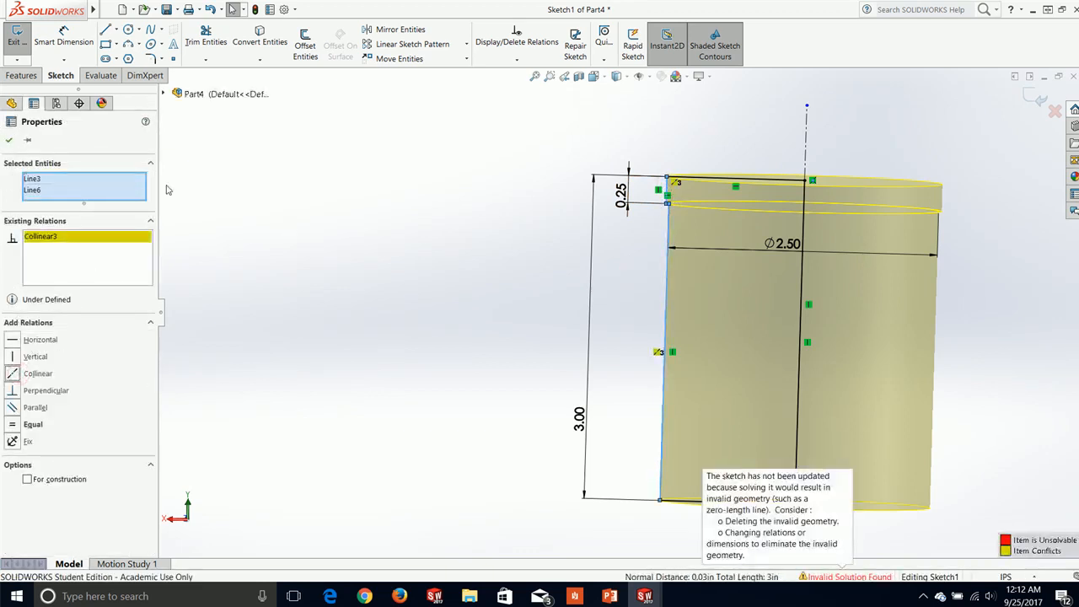
pyautogui.click(7, 143)
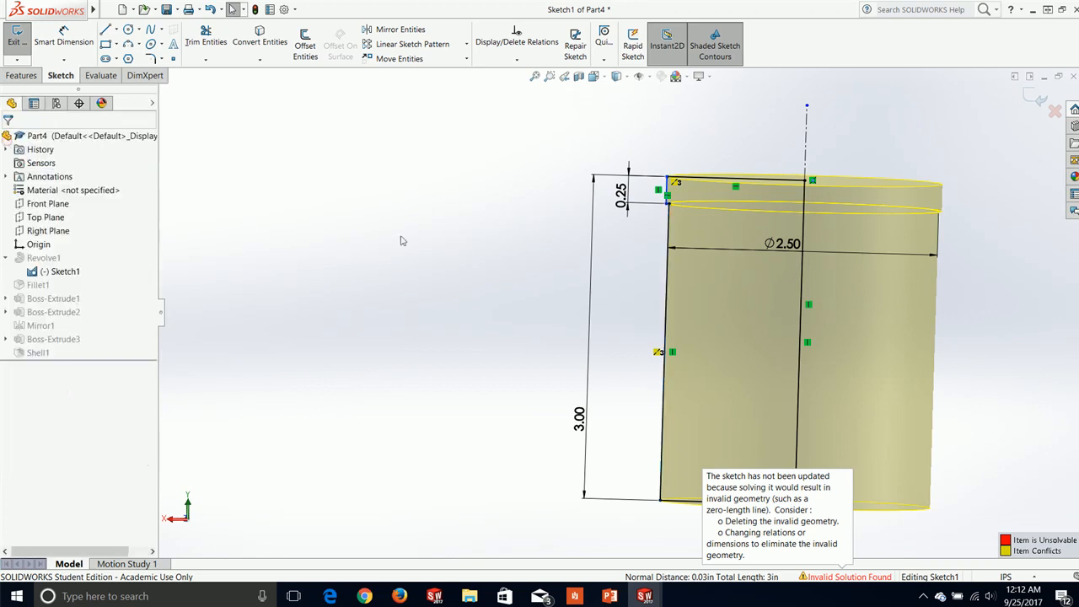
pyautogui.click(667, 194)
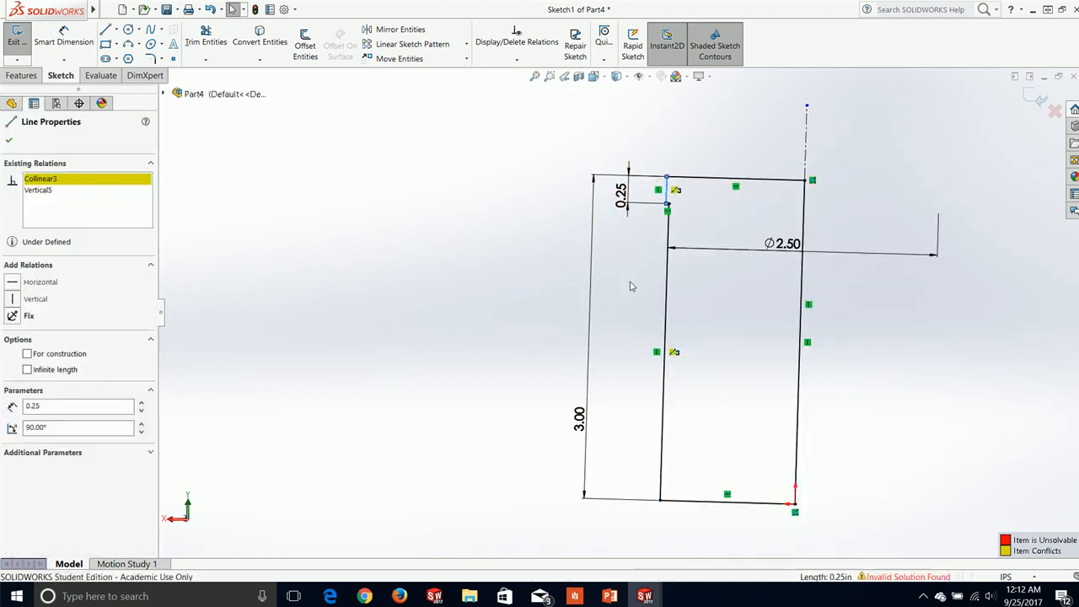
pyautogui.click(630, 282)
pyautogui.scroll(3, 632, 291)
pyautogui.scroll(-3, 763, 347)
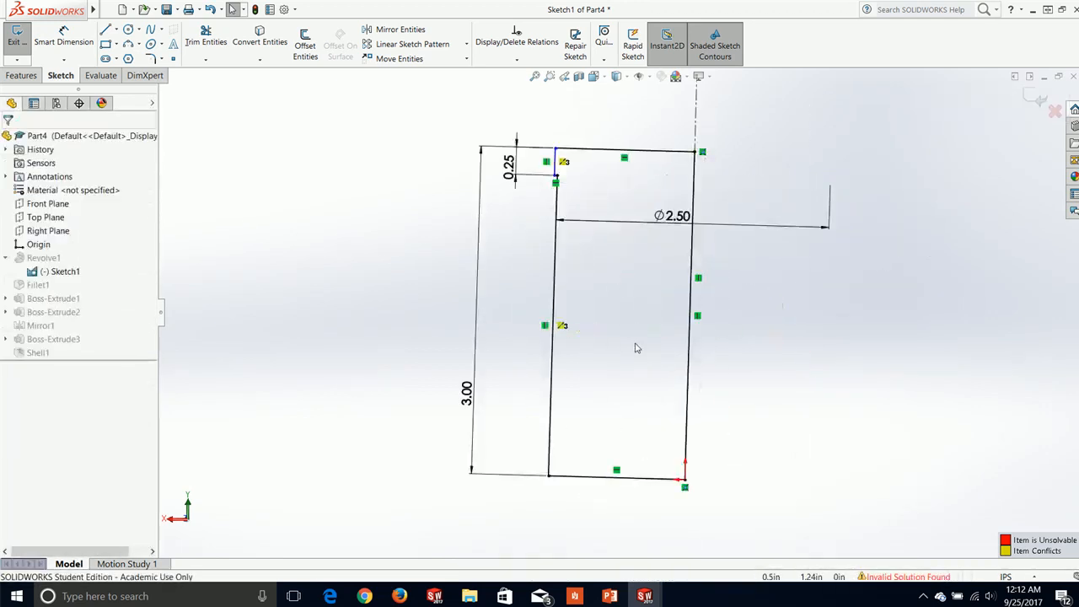
# Step: View the sketch plane face-on and delete the conflicting collinear relation between the flange edge and the body wall
pyautogui.press('space')
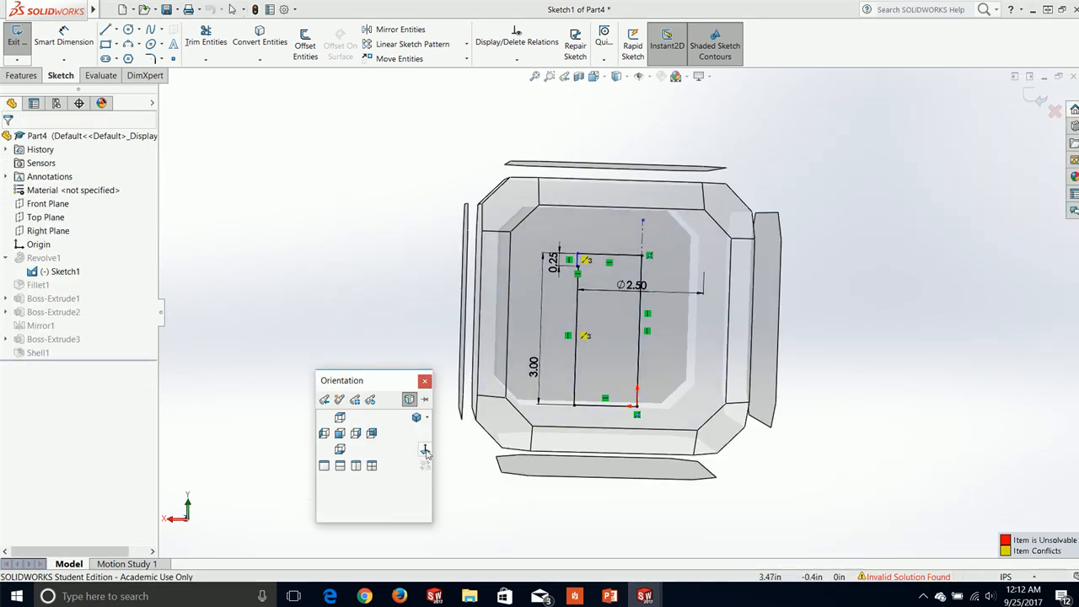
pyautogui.click(425, 449)
pyautogui.scroll(-5, 667, 196)
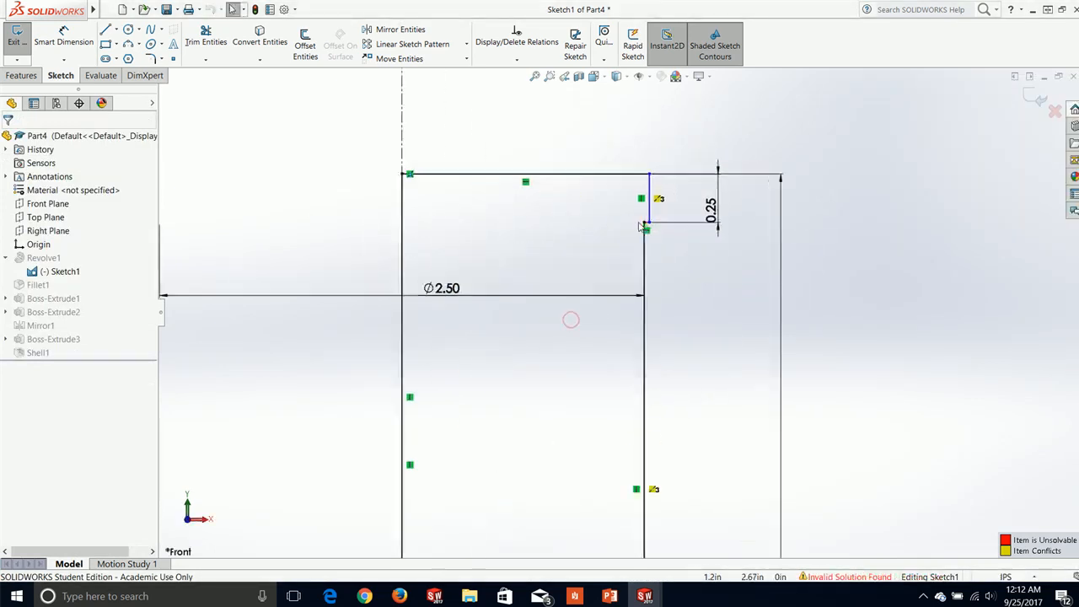
pyautogui.click(642, 227)
pyautogui.rightClick(643, 217)
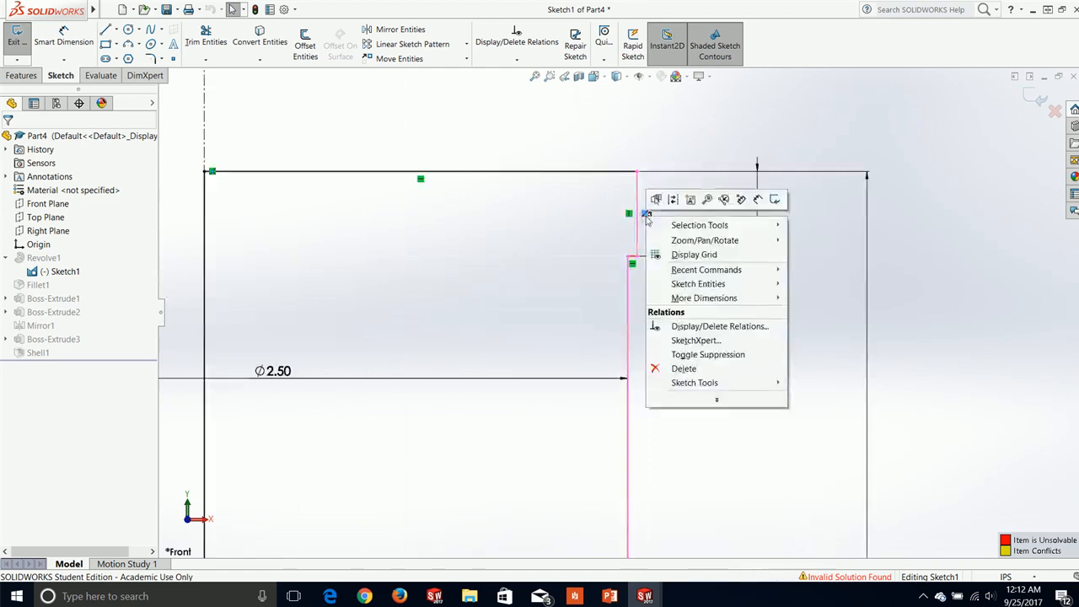
pyautogui.click(673, 366)
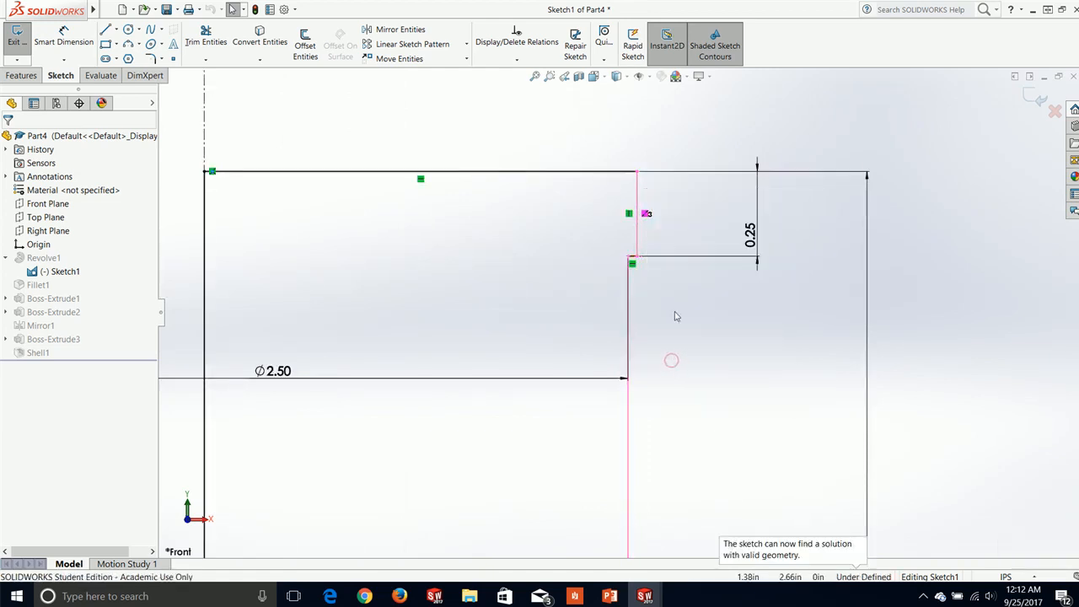
pyautogui.rightClick(646, 217)
pyautogui.click(674, 368)
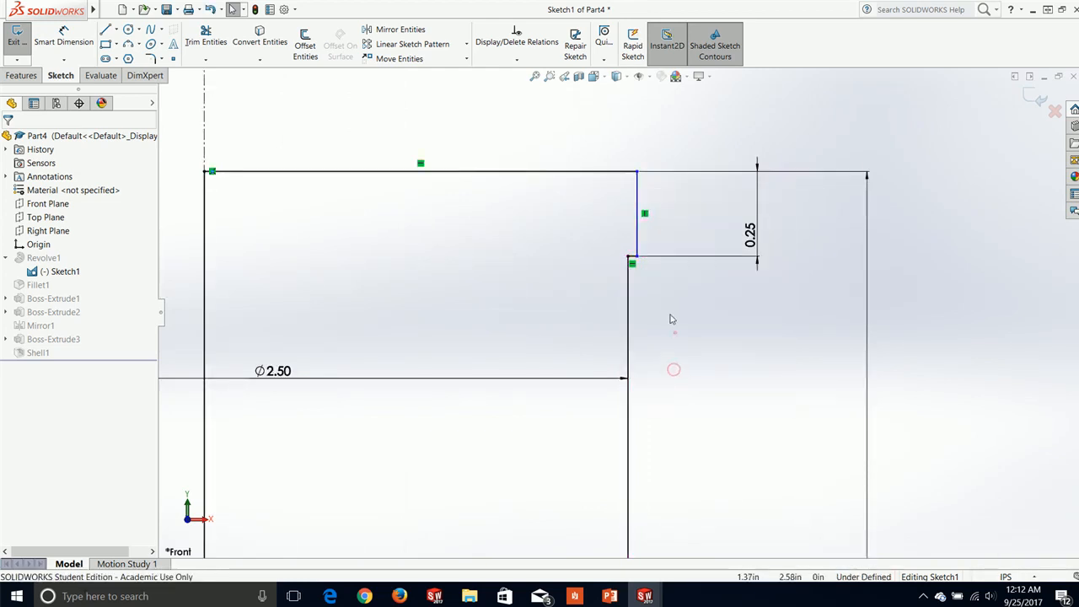
# Step: Try to merge the two endpoints of the short horizontal line under the flange, with the flange edge moved just inside the wall
pyautogui.moveTo(638, 235)
pyautogui.mouseDown()
pyautogui.moveTo(611, 230)
pyautogui.moveTo(632, 236)
pyautogui.moveTo(631, 252)
pyautogui.mouseUp()
pyautogui.click(621, 257)
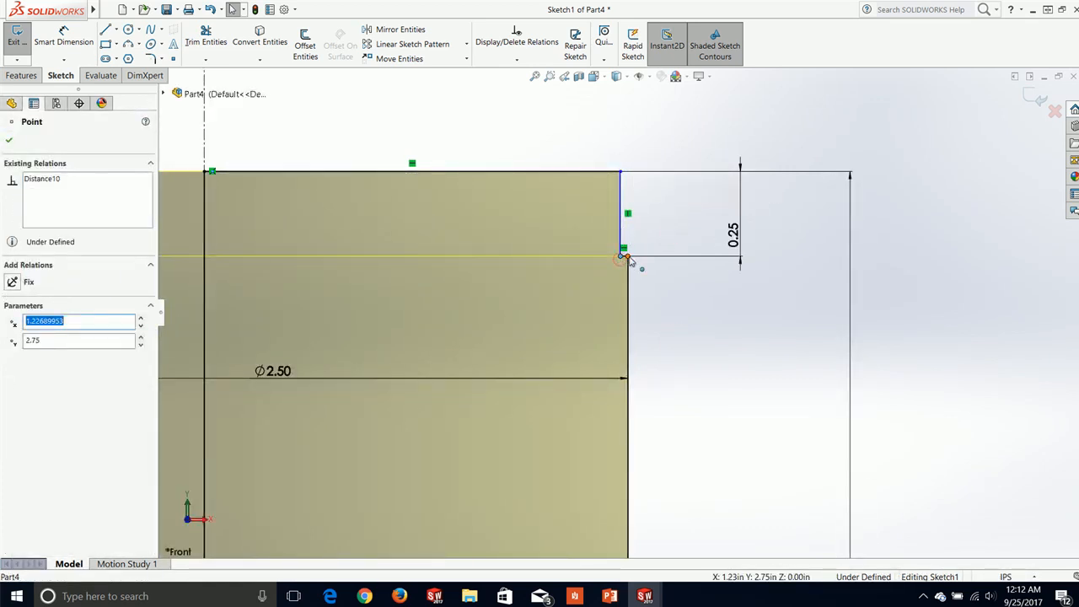
pyautogui.keyDown('ctrl'); pyautogui.click(628, 256); pyautogui.keyUp('ctrl')
pyautogui.click(18, 394)
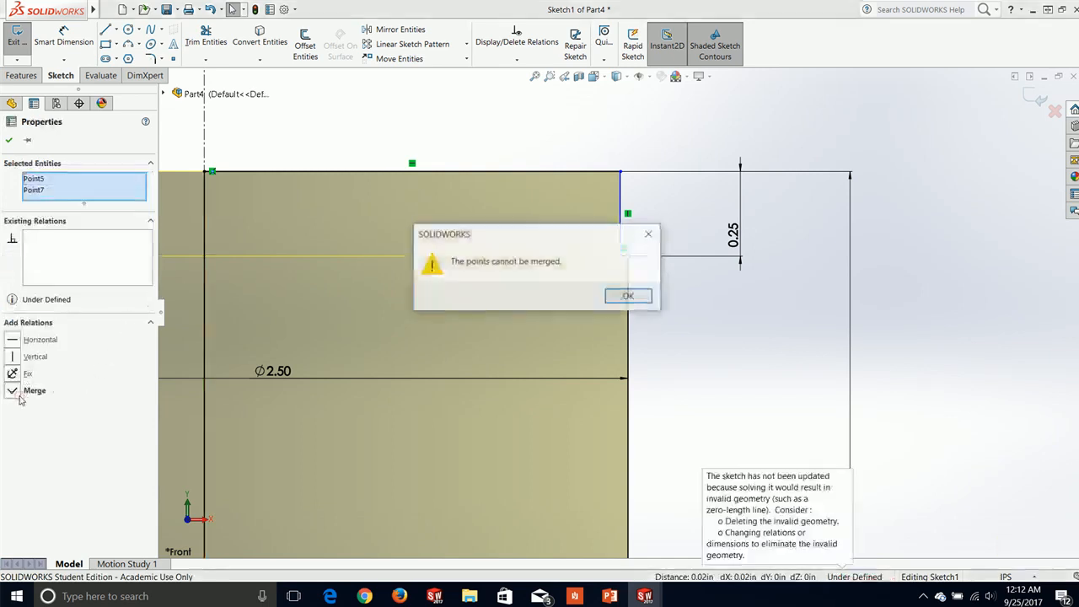
pyautogui.click(630, 295)
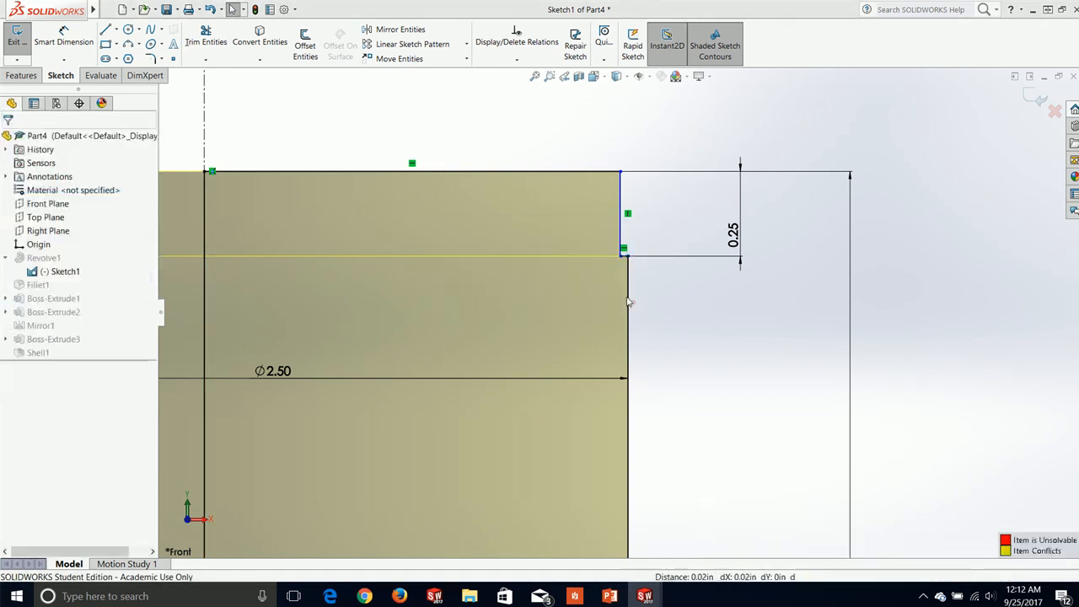
pyautogui.click(627, 229)
pyautogui.click(660, 341)
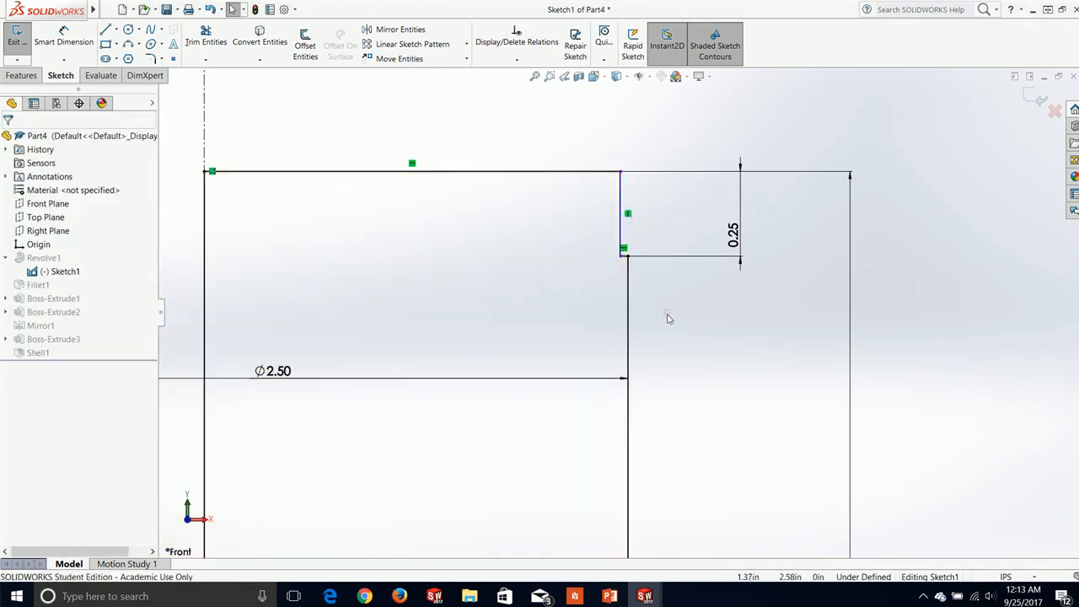
# Step: Move the flange edge back outside the body wall and dimension it 1.25 in from the vertical axis line
pyautogui.moveTo(624, 232); pyautogui.dragTo(654, 239)
pyautogui.click(637, 383)
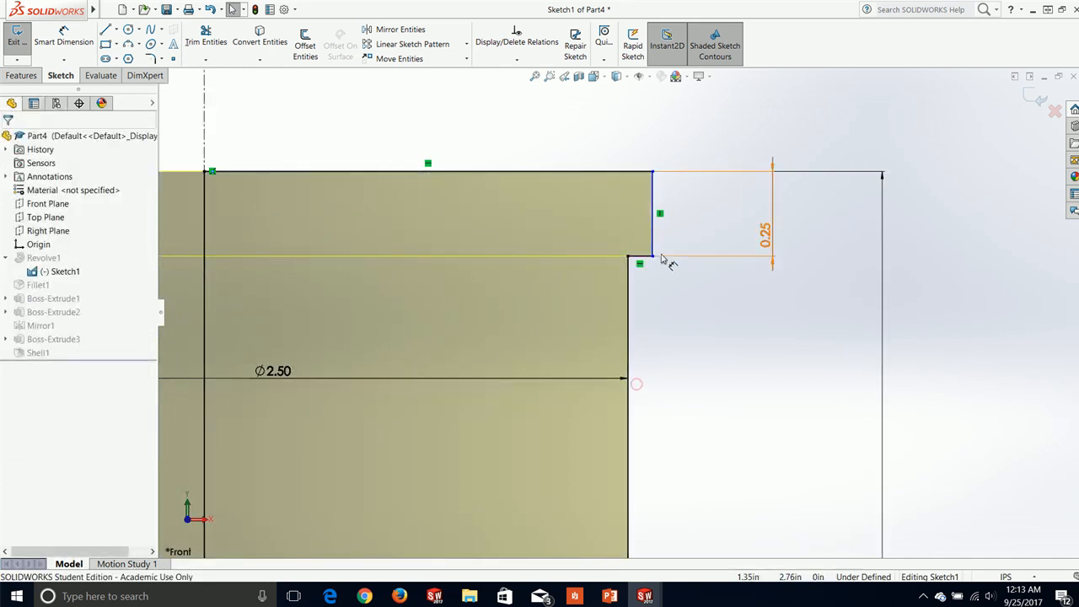
pyautogui.click(63, 38)
pyautogui.click(653, 233)
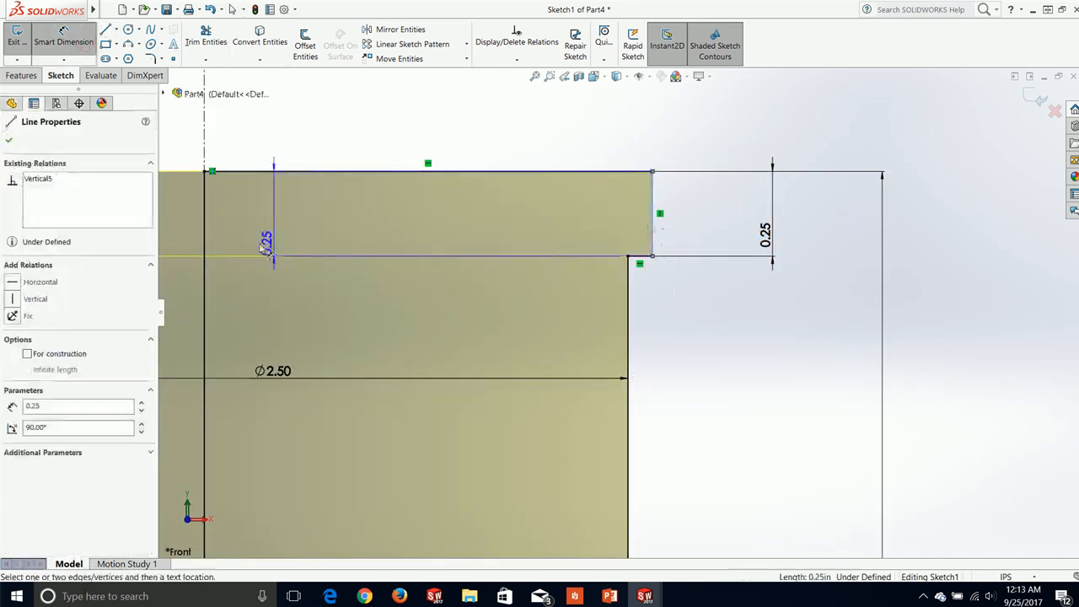
pyautogui.click(203, 233)
pyautogui.click(346, 137)
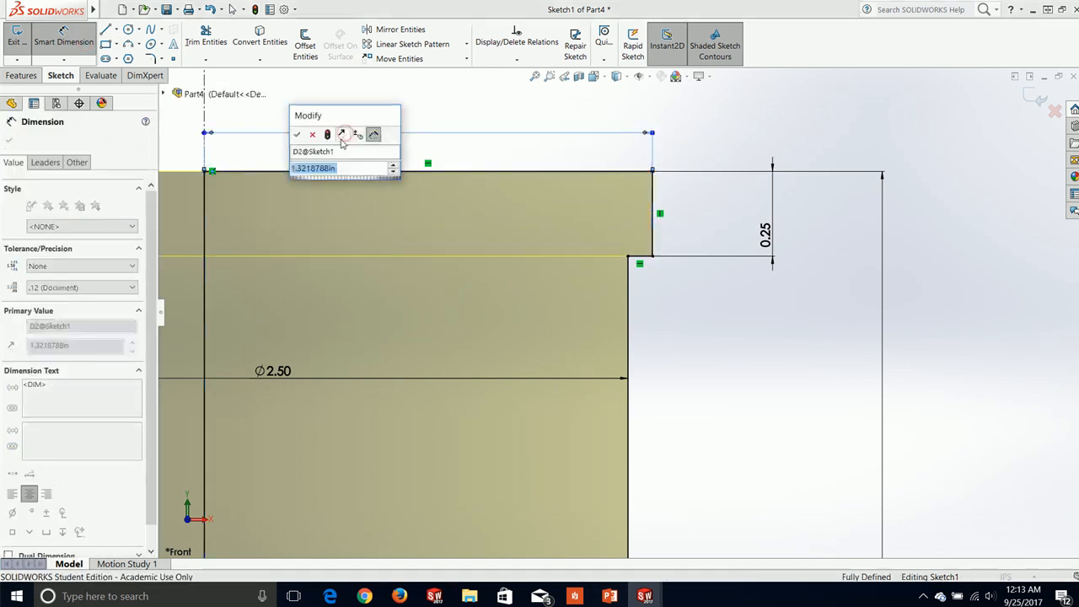
pyautogui.write('1.25')
pyautogui.press('Return')
pyautogui.scroll(2, 376, 184)
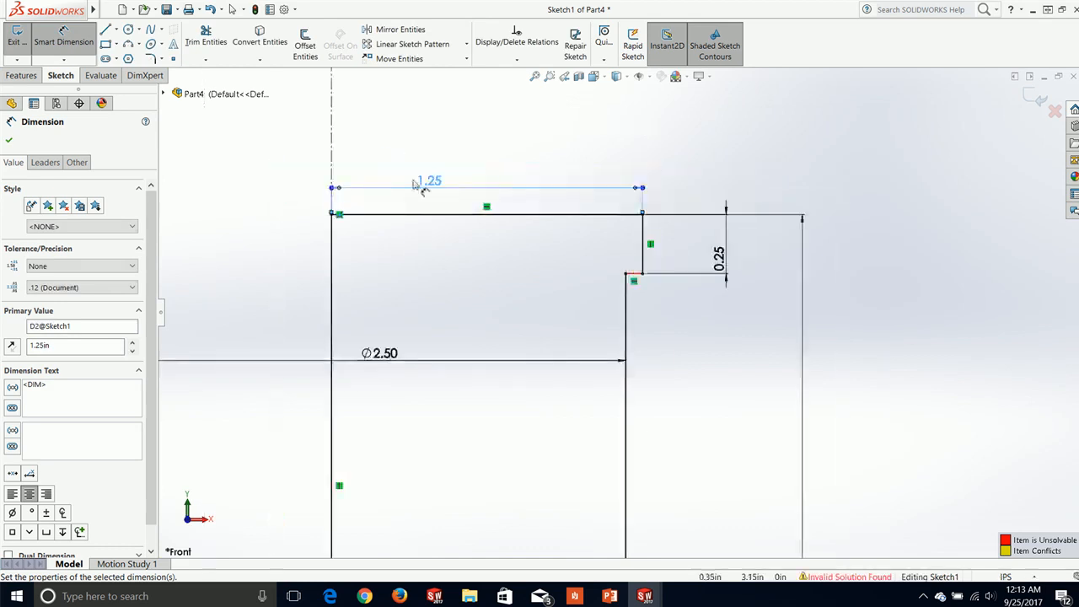
pyautogui.click(9, 141)
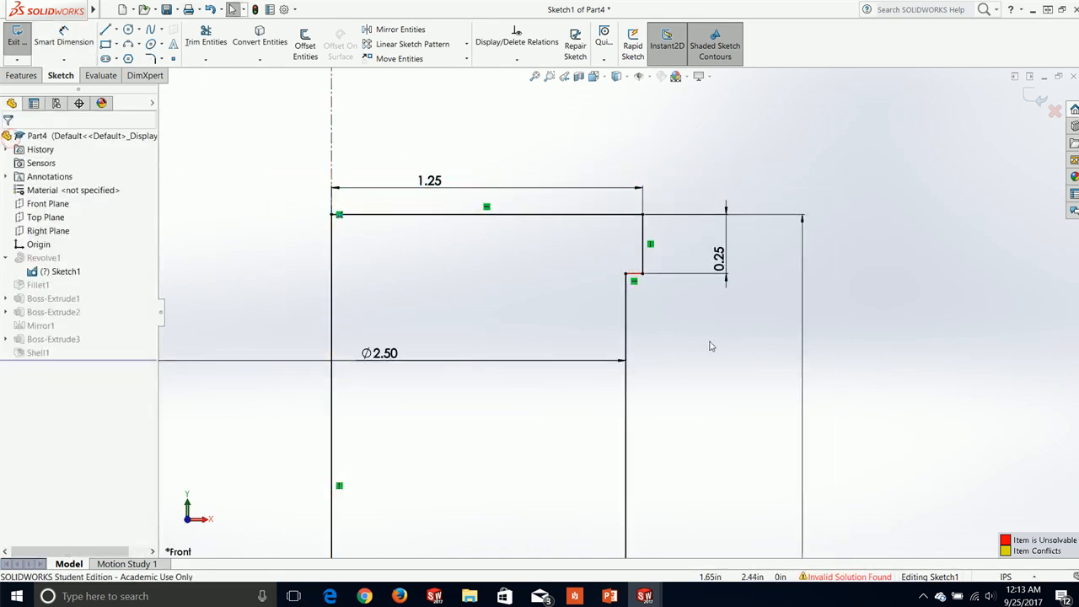
# Step: Trim away the short horizontal line between the flange edge and the body wall
pyautogui.scroll(1, 629, 321)
pyautogui.scroll(-1, 642, 305)
pyautogui.scroll(-1, 622, 285)
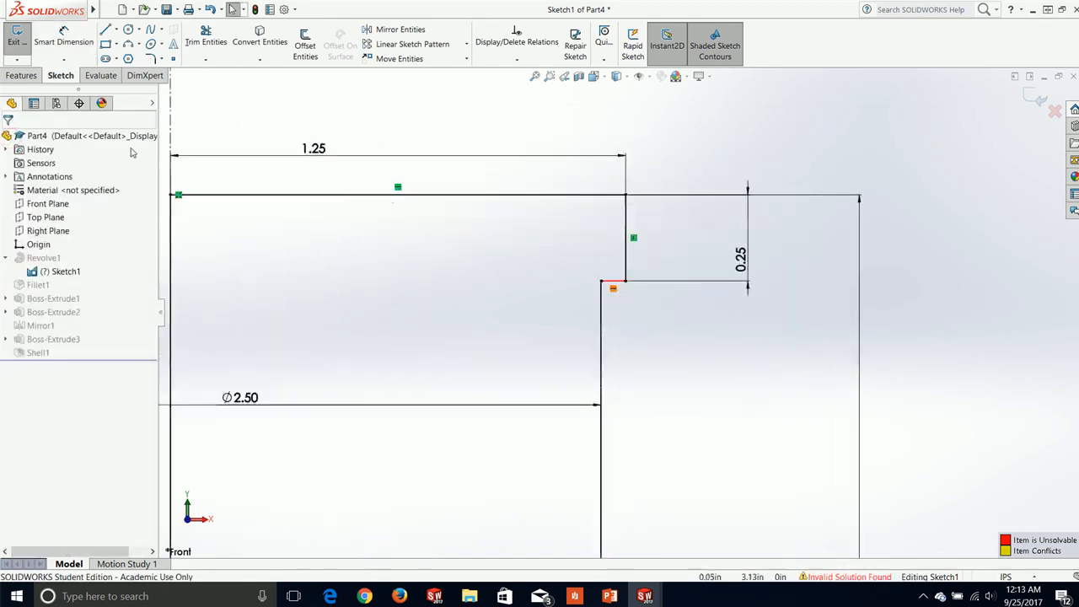
pyautogui.click(206, 37)
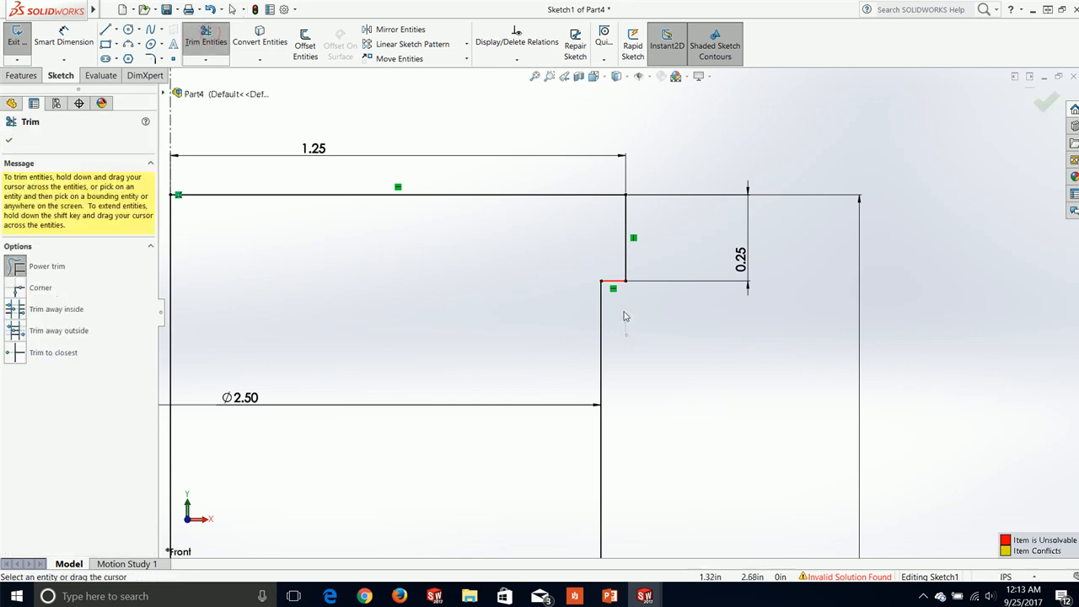
pyautogui.moveTo(623, 278); pyautogui.dragTo(621, 271)
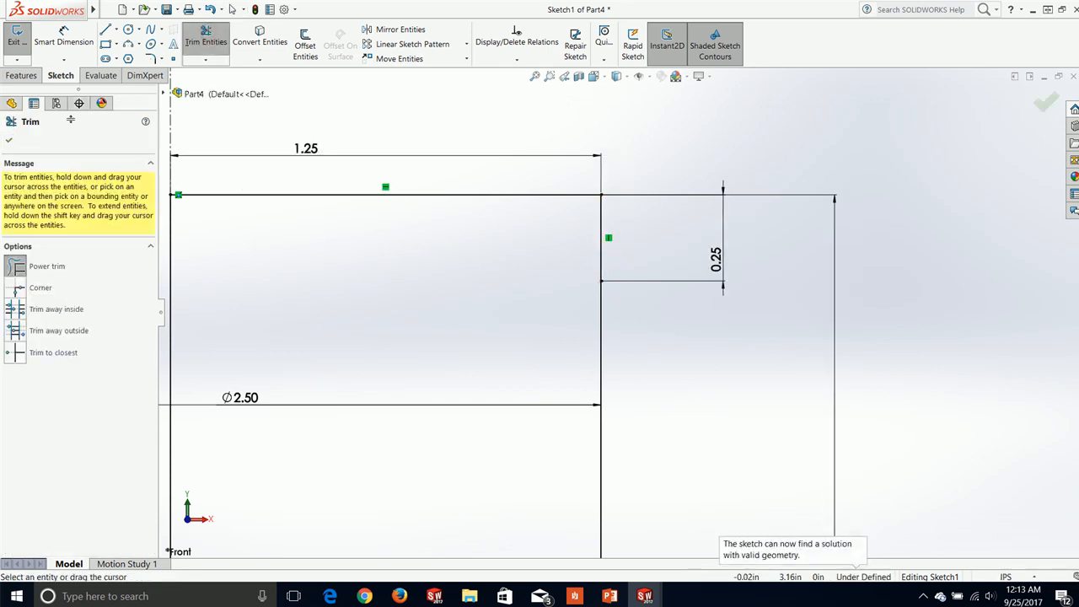
pyautogui.click(9, 142)
pyautogui.scroll(4, 467, 354)
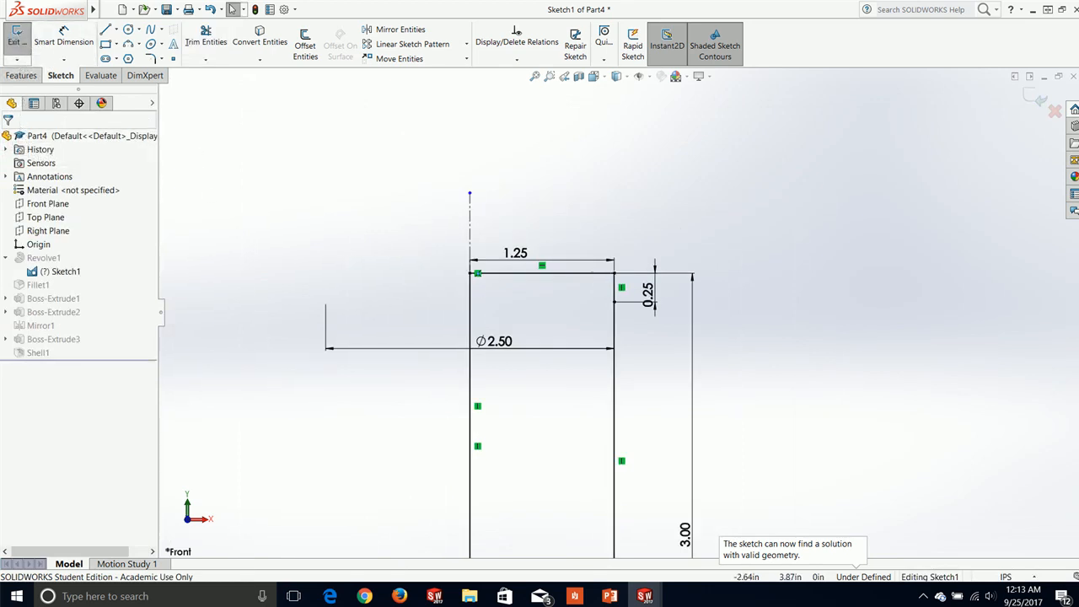
# Step: Exit the profile sketch to rebuild the shelled body without its flange and check the result
pyautogui.click(1024, 103)
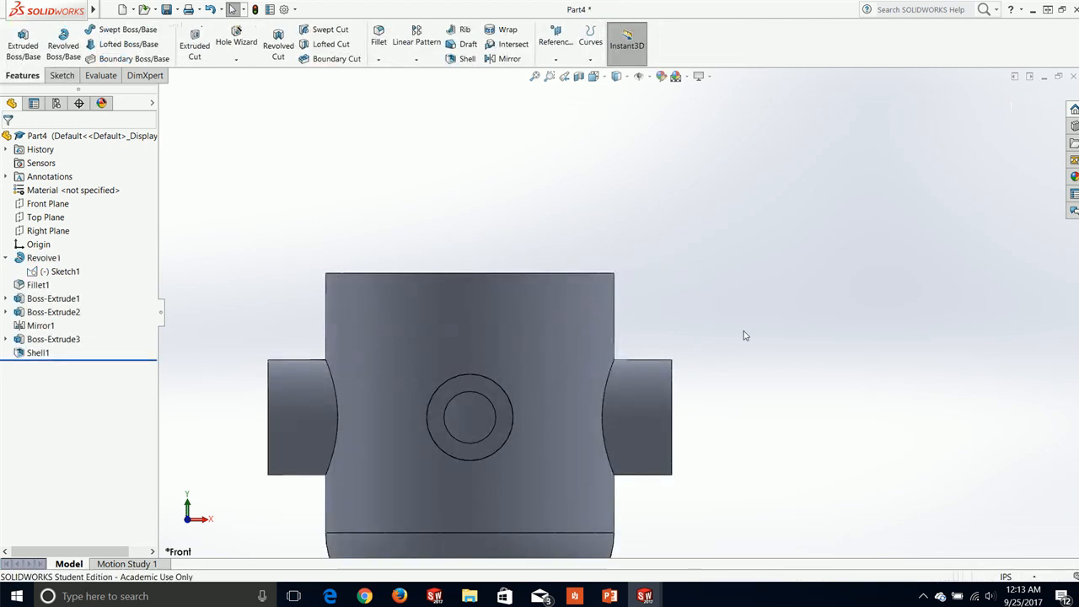
pyautogui.scroll(1, 731, 291)
pyautogui.moveTo(731, 291); pyautogui.dragTo(716, 340, button='middle')
pyautogui.scroll(1, 700, 376)
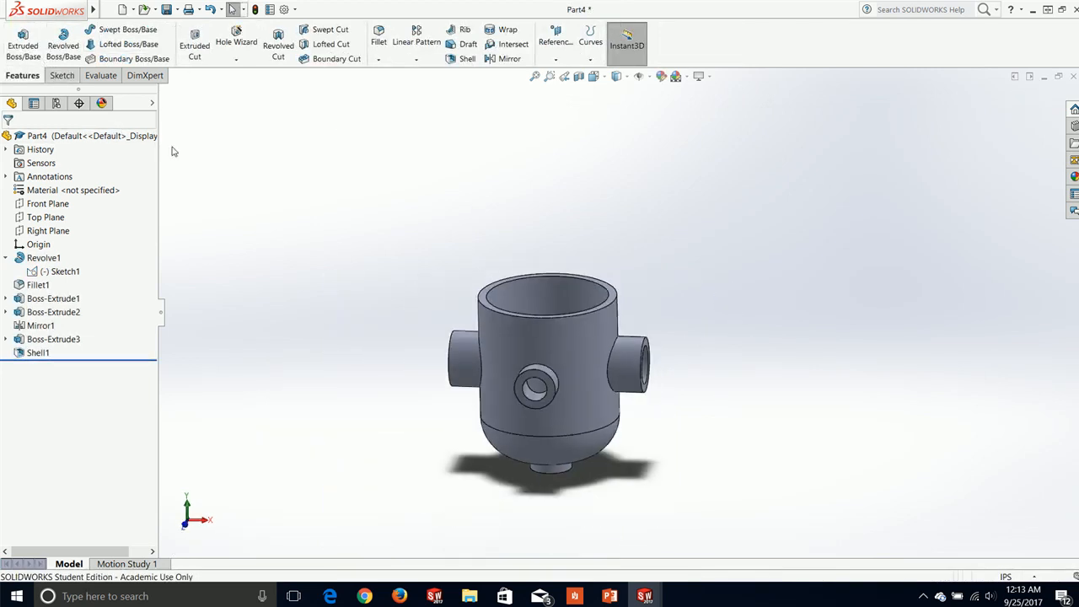
pyautogui.click(65, 76)
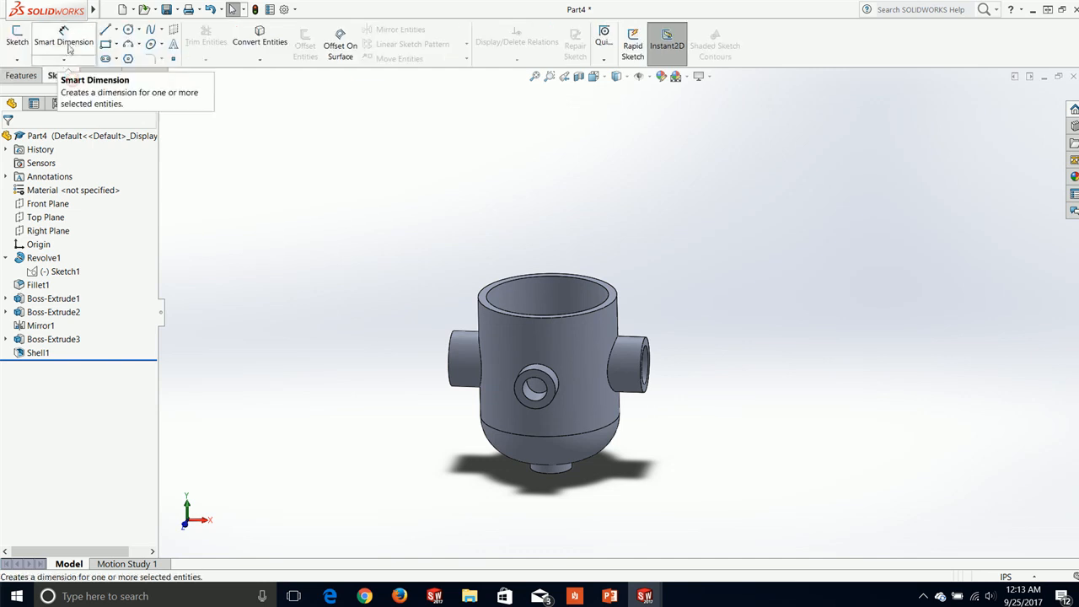
# Step: Sketch a circle with a 1.10 in radius on the body's top rim face, centred on the origin and following the rim's inner edge
pyautogui.click(17, 38)
pyautogui.scroll(-5, 590, 312)
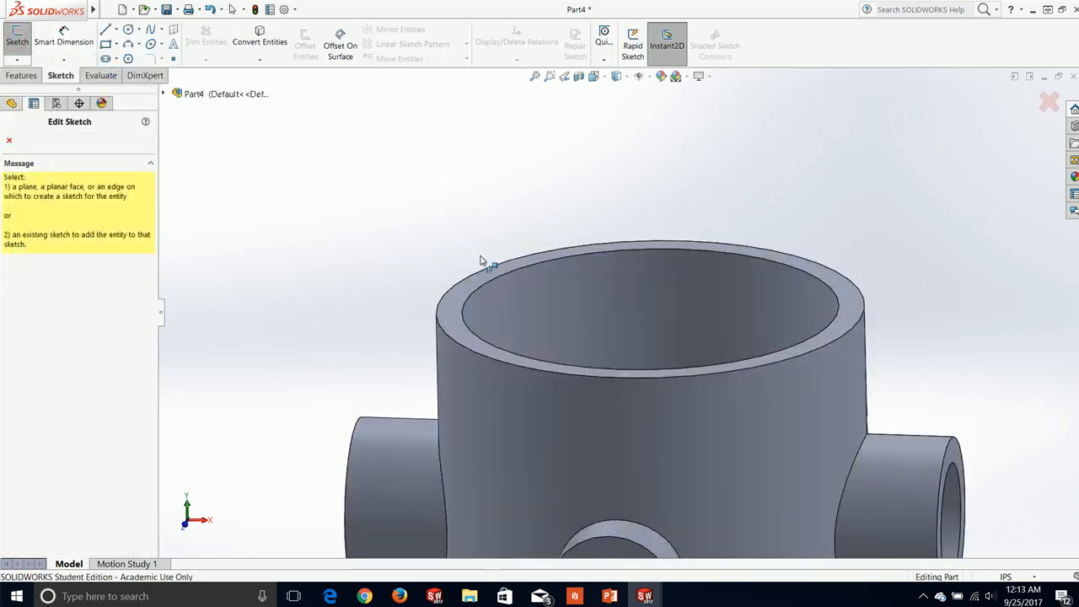
pyautogui.click(477, 278)
pyautogui.press('space')
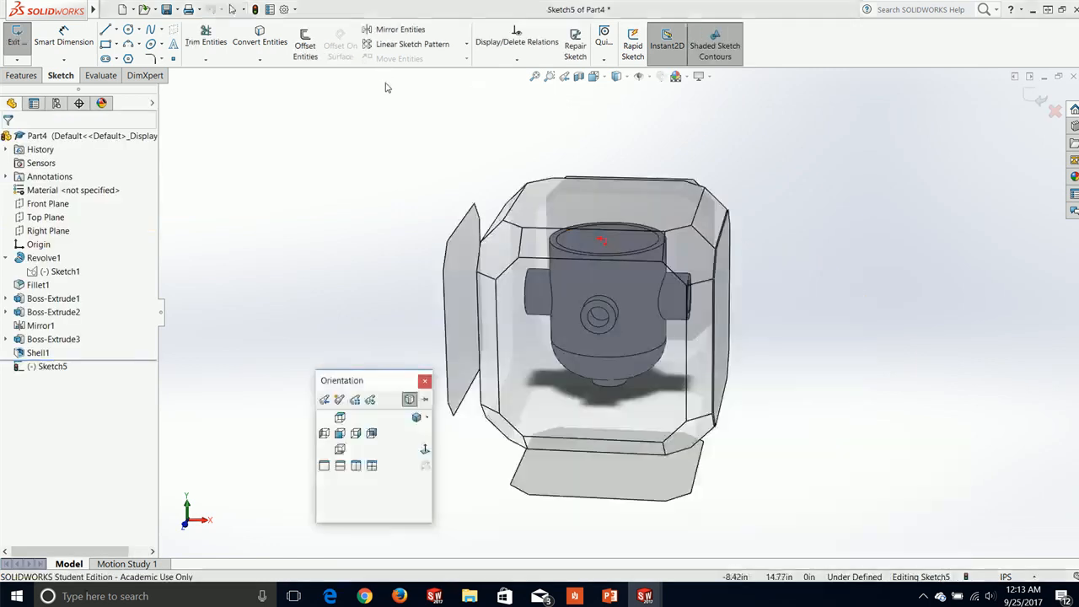
pyautogui.click(426, 451)
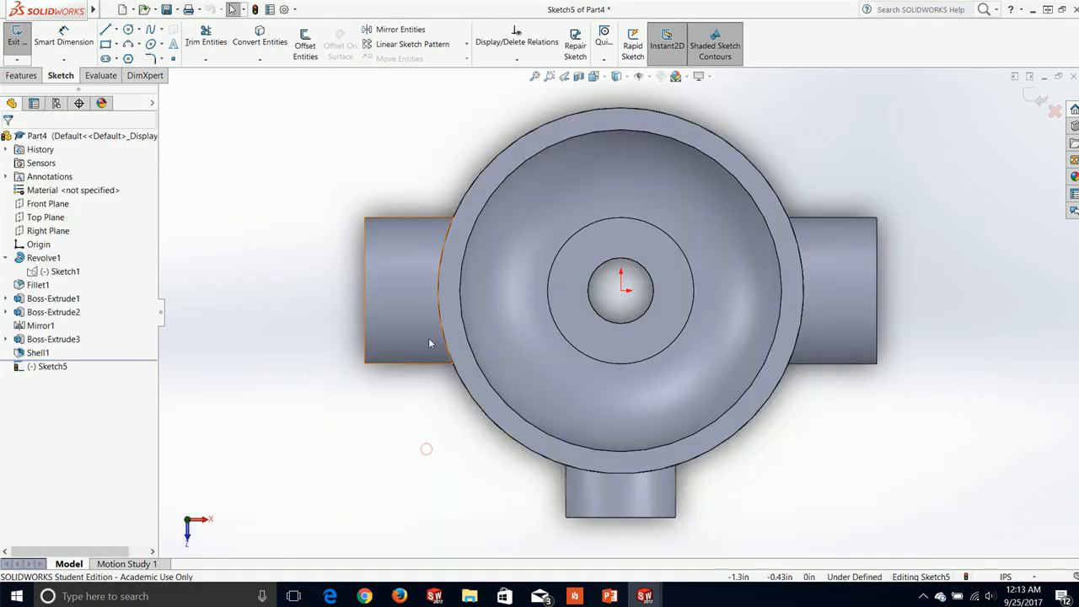
pyautogui.click(128, 30)
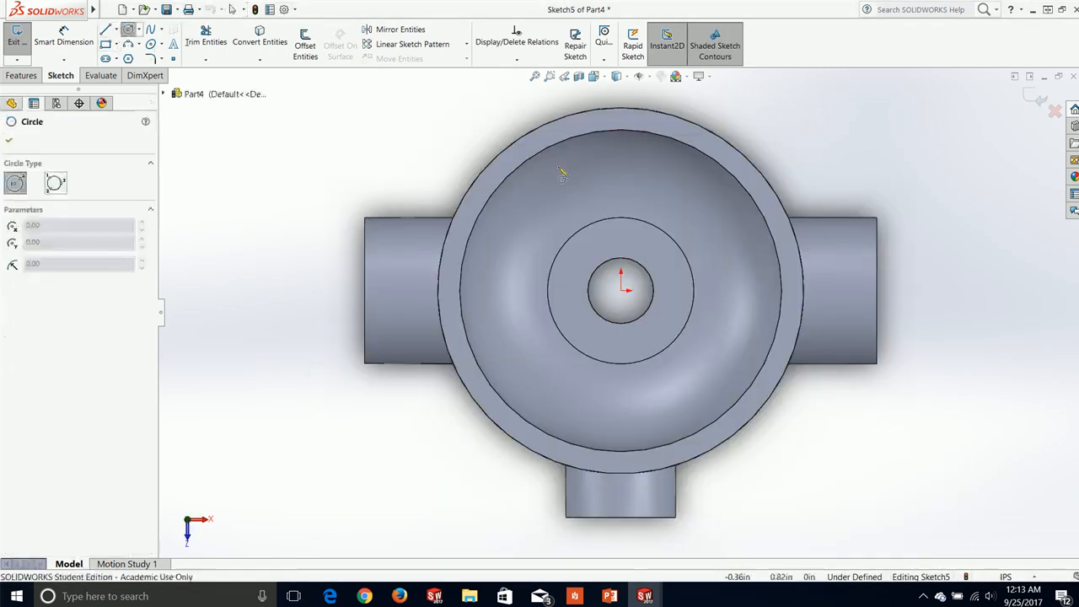
pyautogui.click(620, 291)
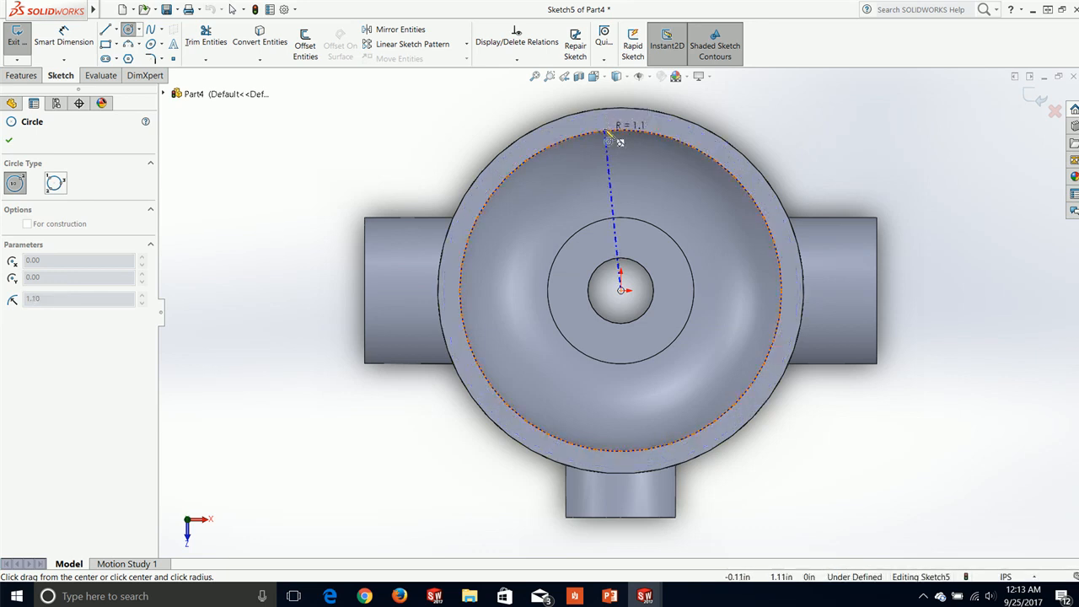
pyautogui.click(608, 133)
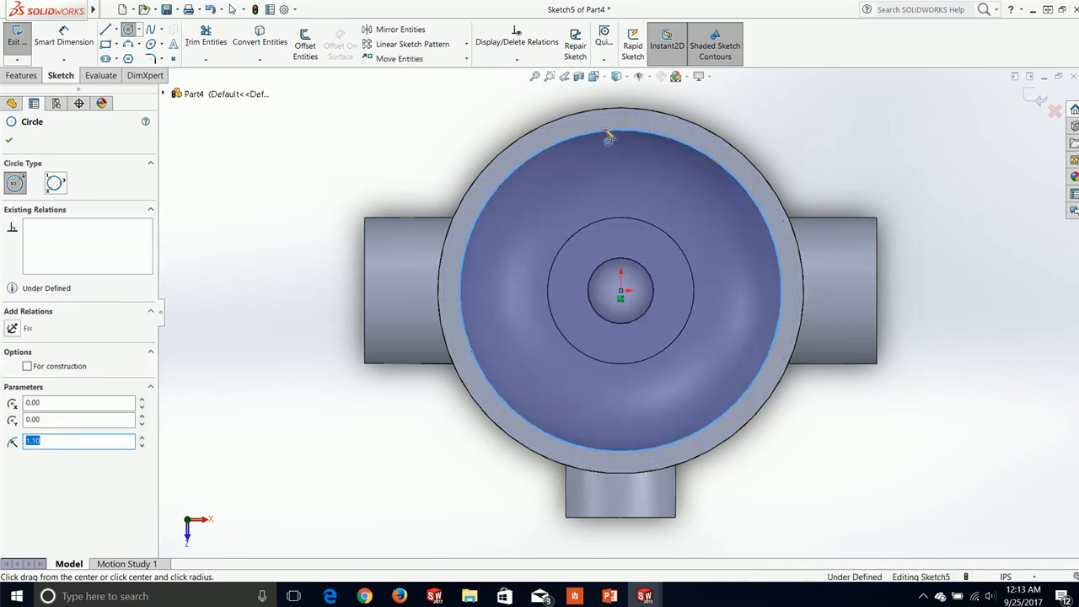
pyautogui.press('Escape')
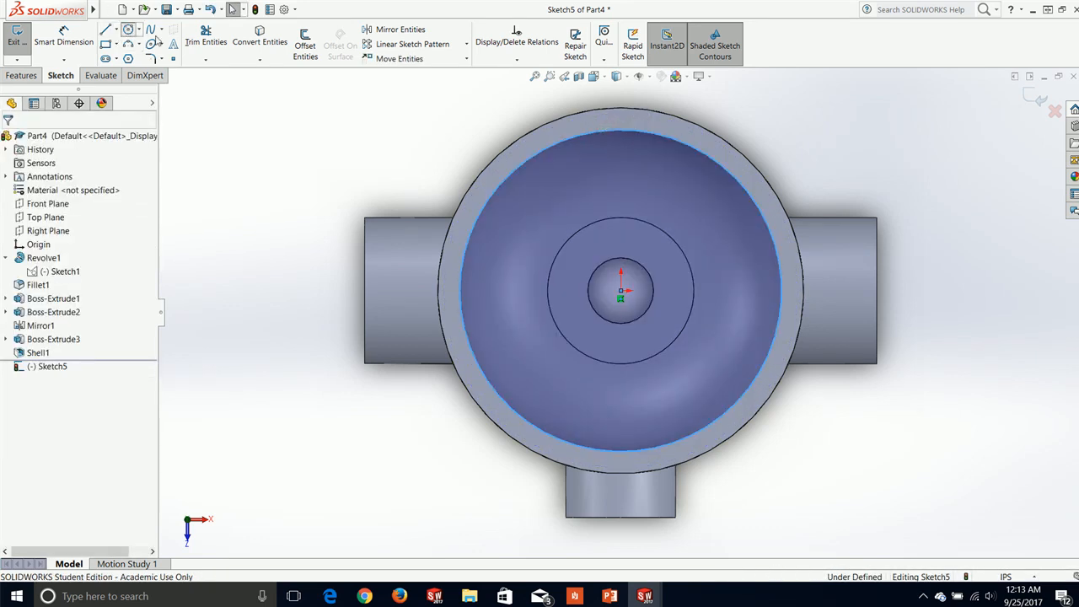
# Step: Sketch a larger concentric circle outside the body wall and dimension its diameter as 3.25 in
pyautogui.click(128, 30)
pyautogui.click(622, 292)
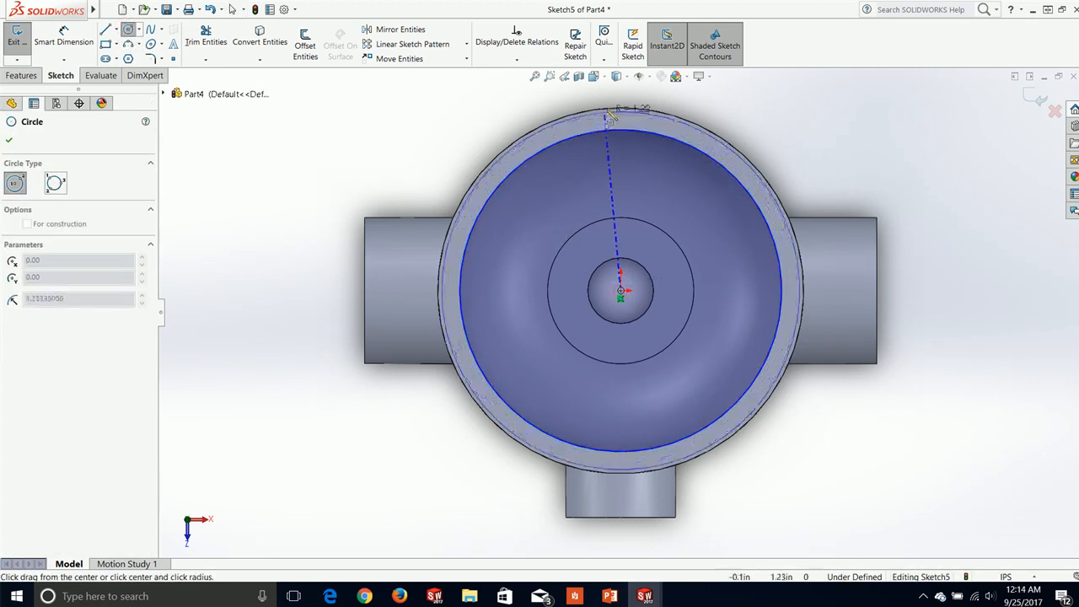
pyautogui.click(613, 97)
pyautogui.press('Escape')
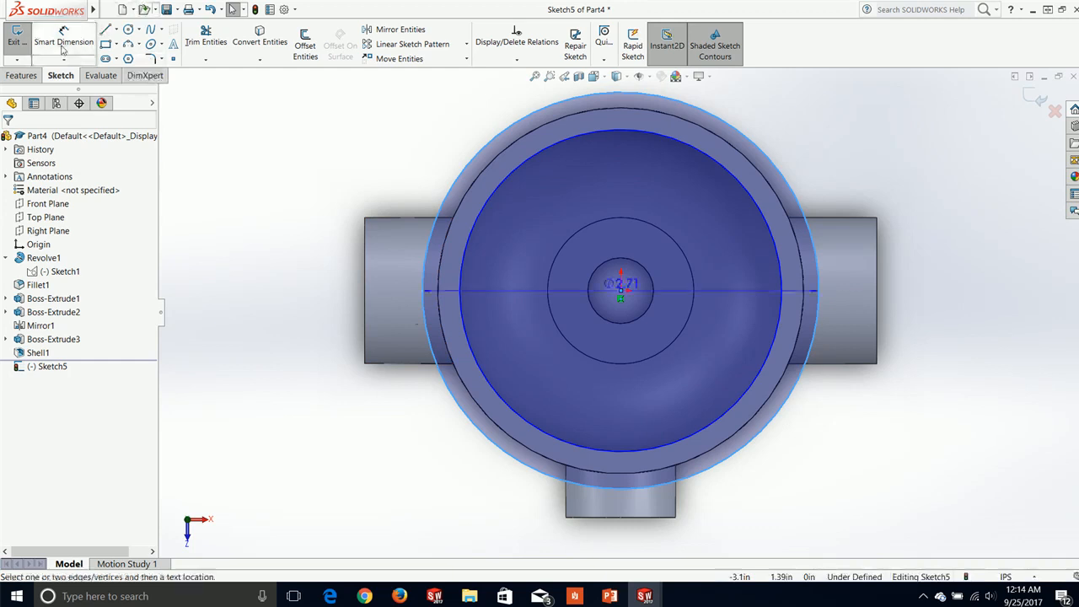
pyautogui.click(63, 35)
pyautogui.click(529, 105)
pyautogui.click(460, 103)
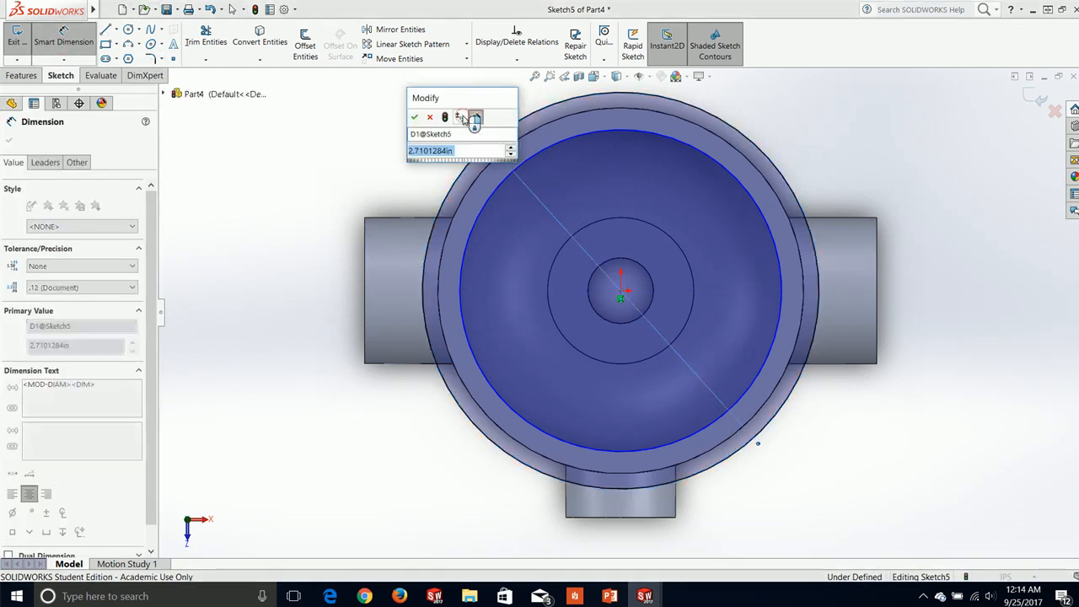
pyautogui.write('3.25')
pyautogui.press('Return')
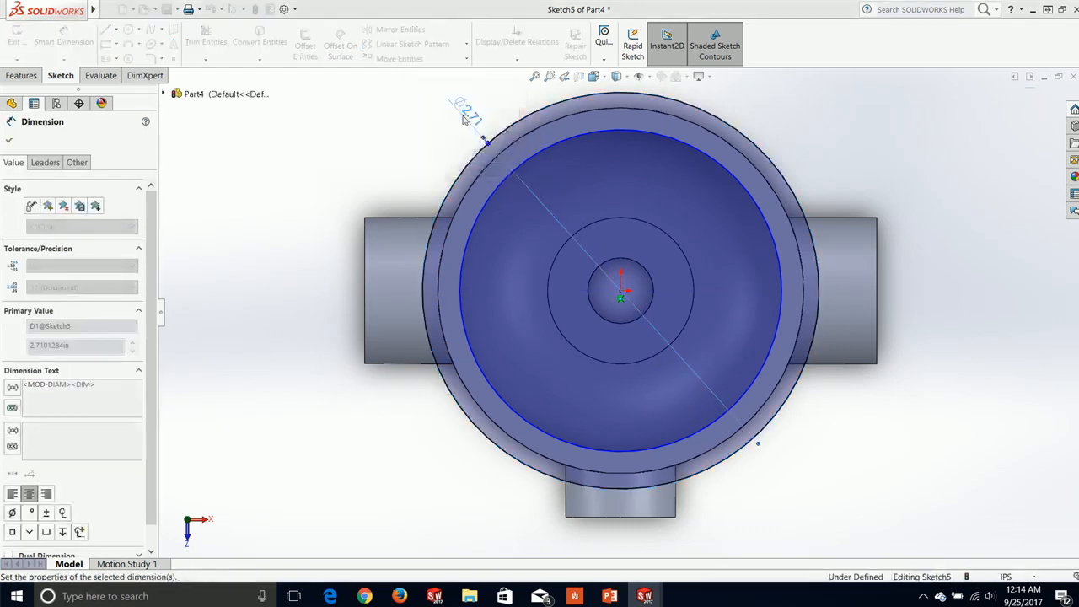
# Step: Dimension the diameter of the inner circle along the rim's inner edge
pyautogui.click(475, 228)
pyautogui.click(504, 261)
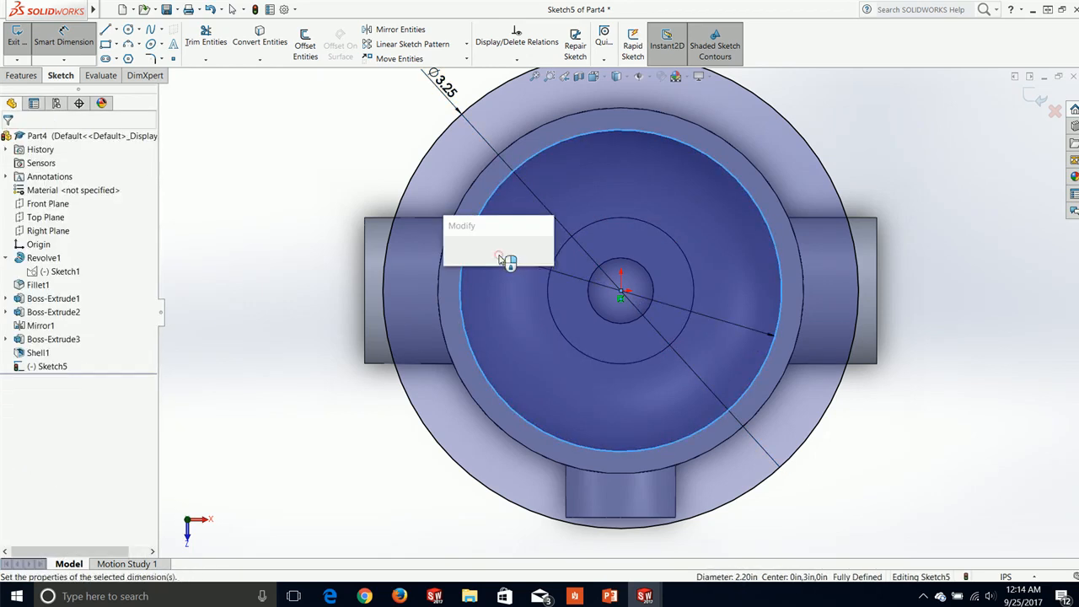
pyautogui.press('Return')
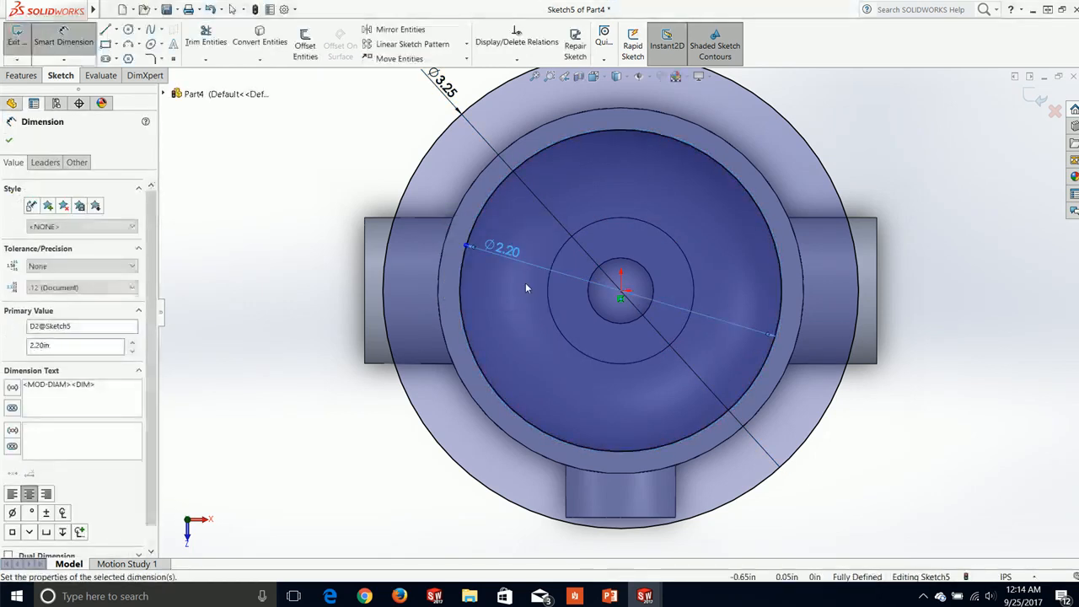
pyautogui.click(10, 143)
# Step: Extrude the ring between the two circles 0.25 in blind, reversed downward along the body and merged, to form the flange
pyautogui.moveTo(320, 287); pyautogui.dragTo(273, 125, button='middle')
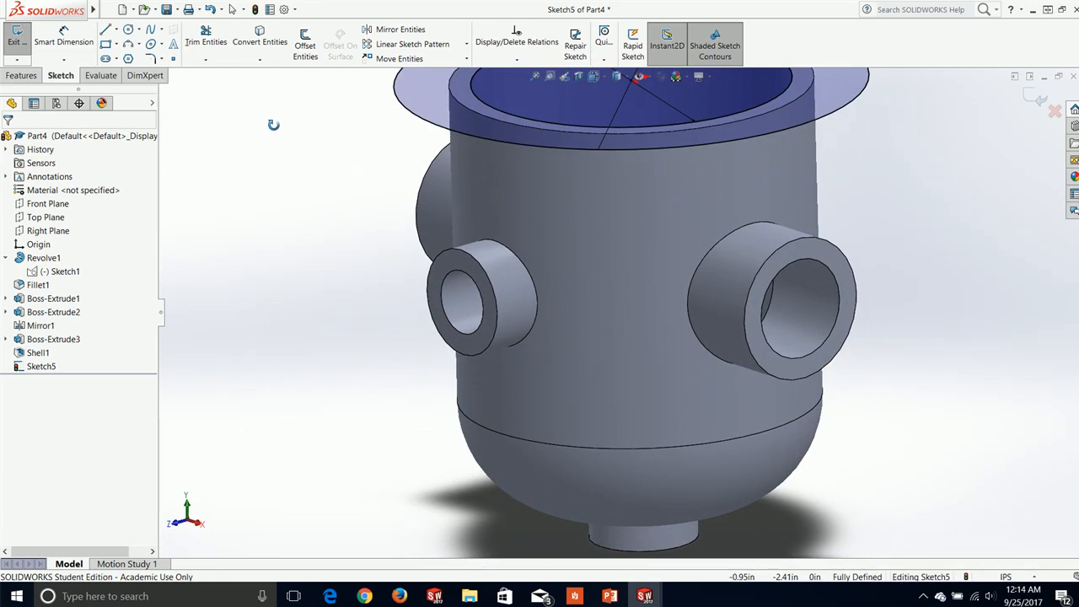
pyautogui.click(21, 75)
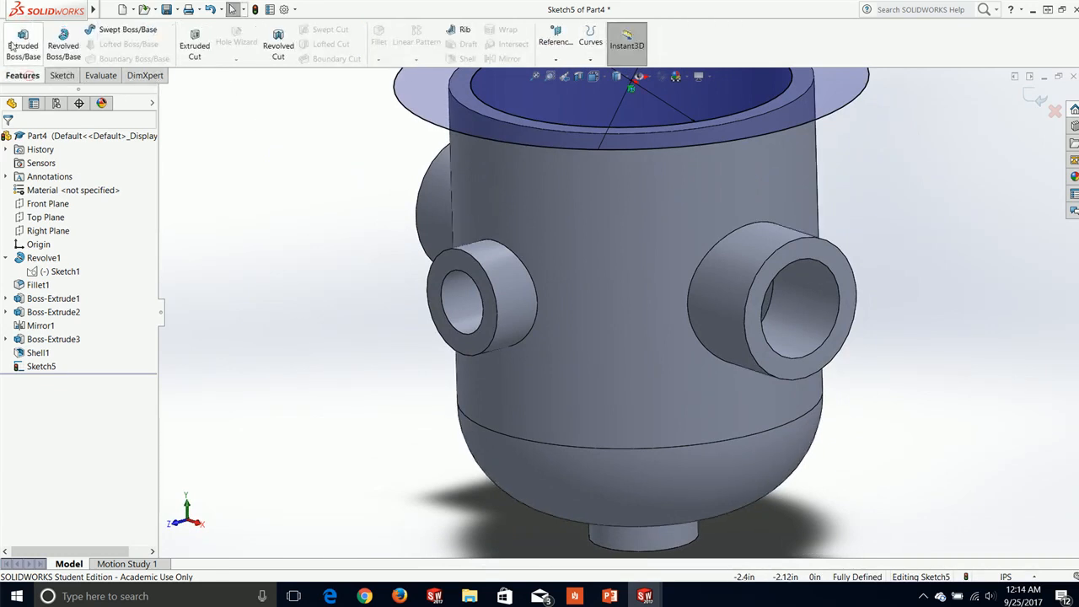
pyautogui.click(23, 40)
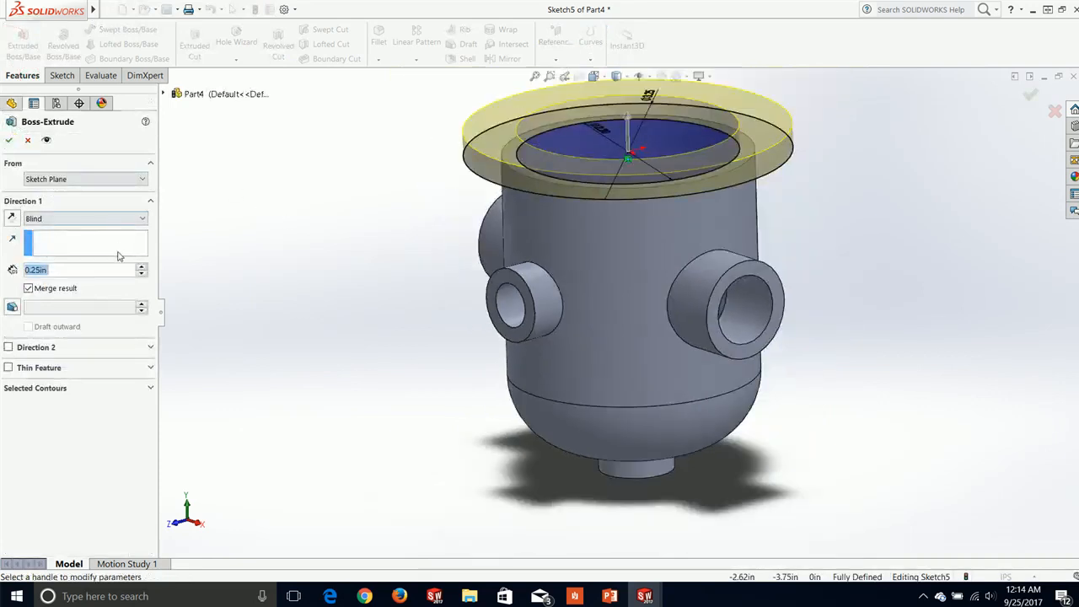
pyautogui.click(12, 218)
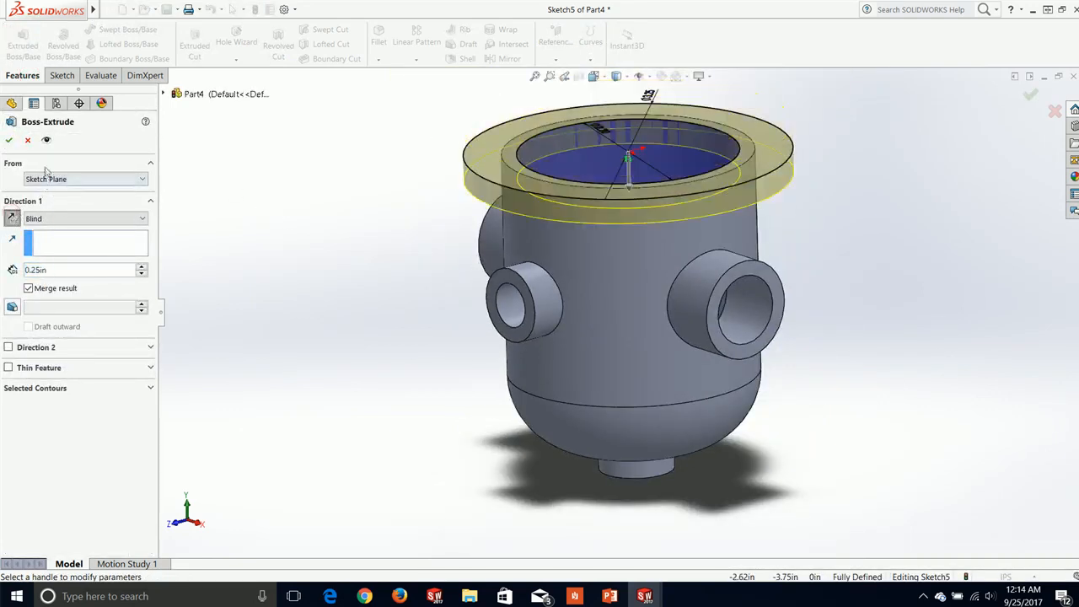
pyautogui.click(8, 140)
pyautogui.moveTo(316, 222); pyautogui.dragTo(343, 230, button='middle')
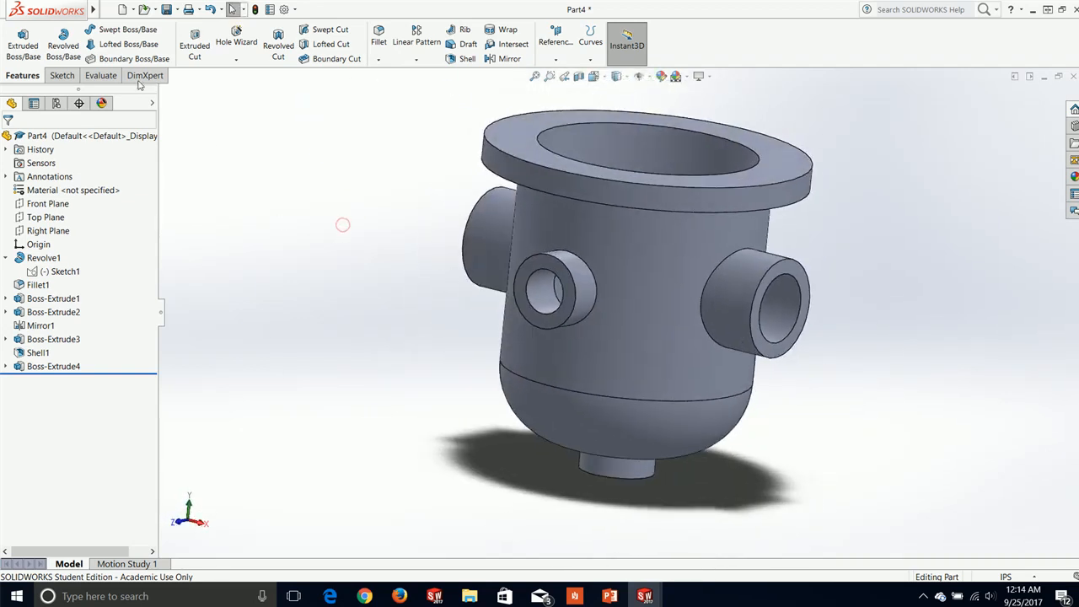
# Step: Save the finished regulator body part on the Desktop as Example 3
pyautogui.click(110, 9)
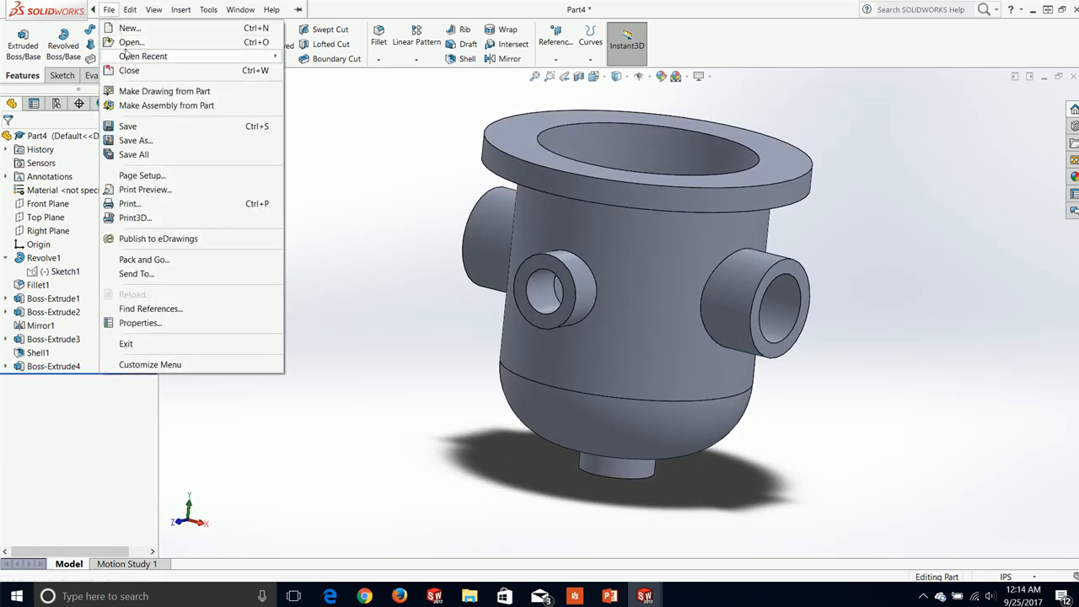
pyautogui.click(138, 140)
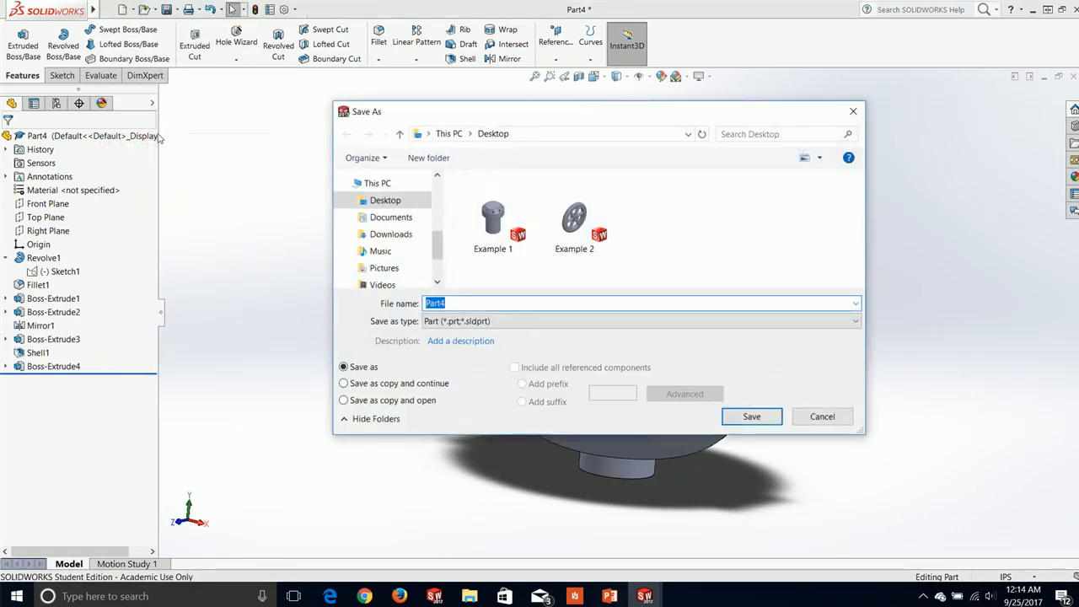
pyautogui.write('Example ')
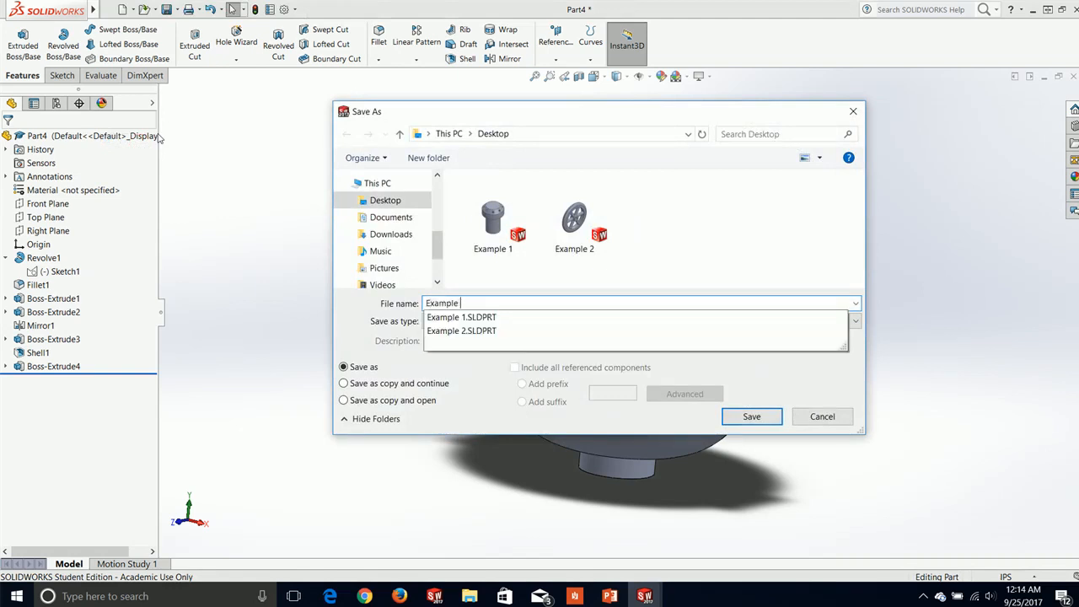
pyautogui.write('3')
pyautogui.press('Return')
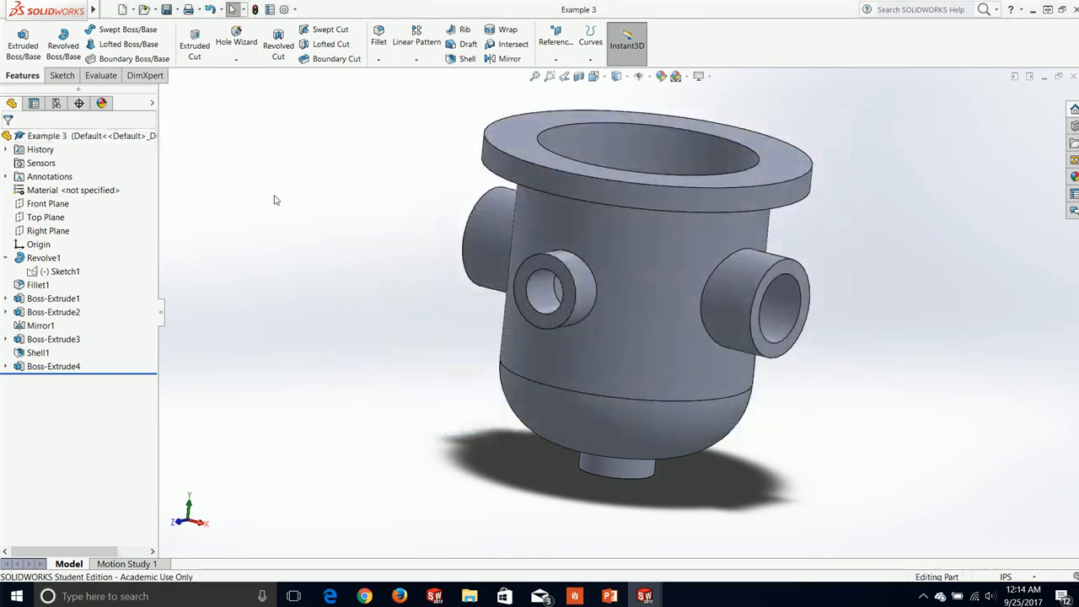
# Step: Switch to Lecture 5 Classwork.pdf in Reader, examine the CAD Model #014 Flange Fitting drawing, and return to SOLIDWORKS
pyautogui.moveTo(0, 287); pyautogui.dragTo(710, 2)
pyautogui.scroll(-1, 619, 337)
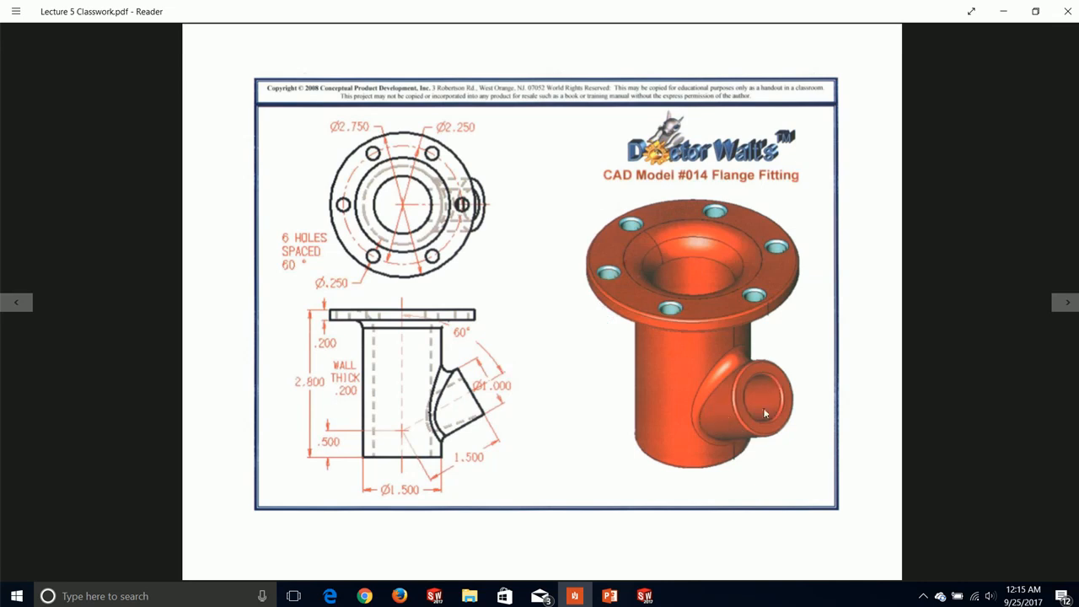
pyautogui.moveTo(615, 5); pyautogui.dragTo(54, 362)
pyautogui.click(245, 306)
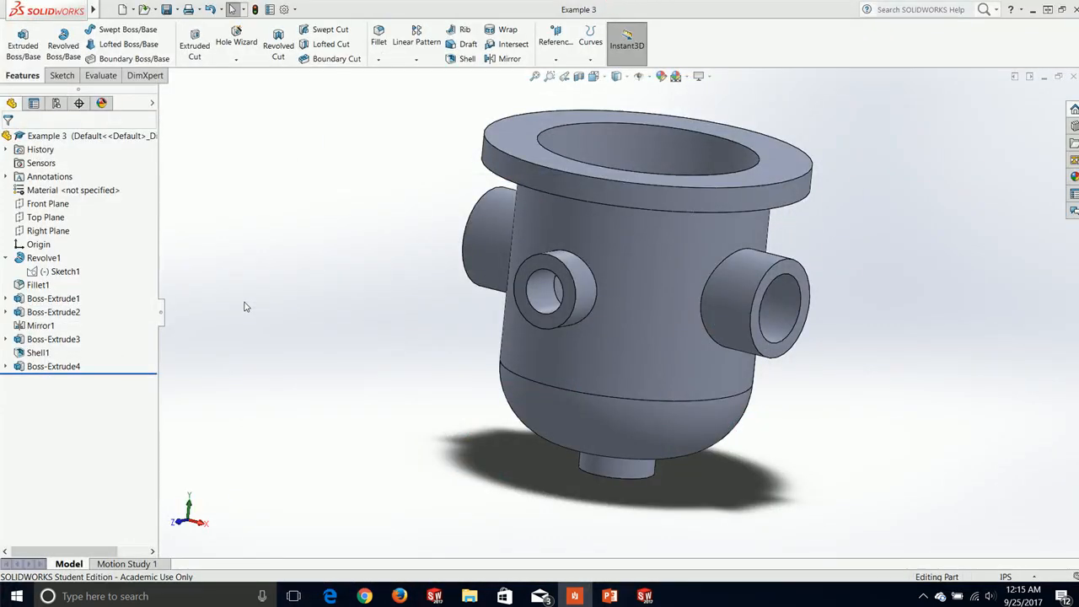
# Step: Create a new part document and bring up the sketching tools
pyautogui.click(106, 8)
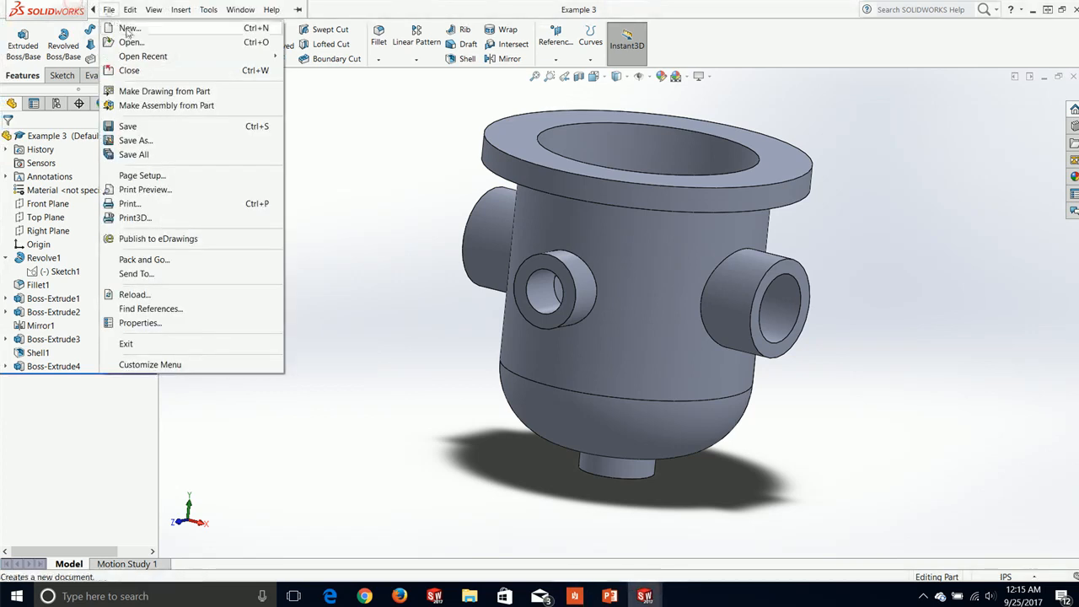
pyautogui.click(128, 30)
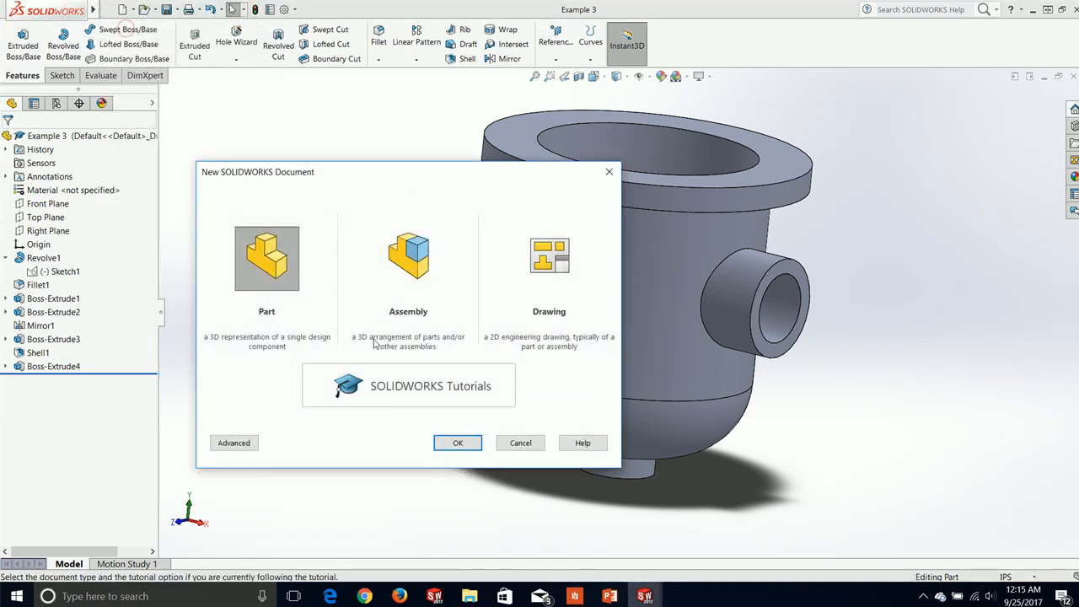
pyautogui.click(457, 443)
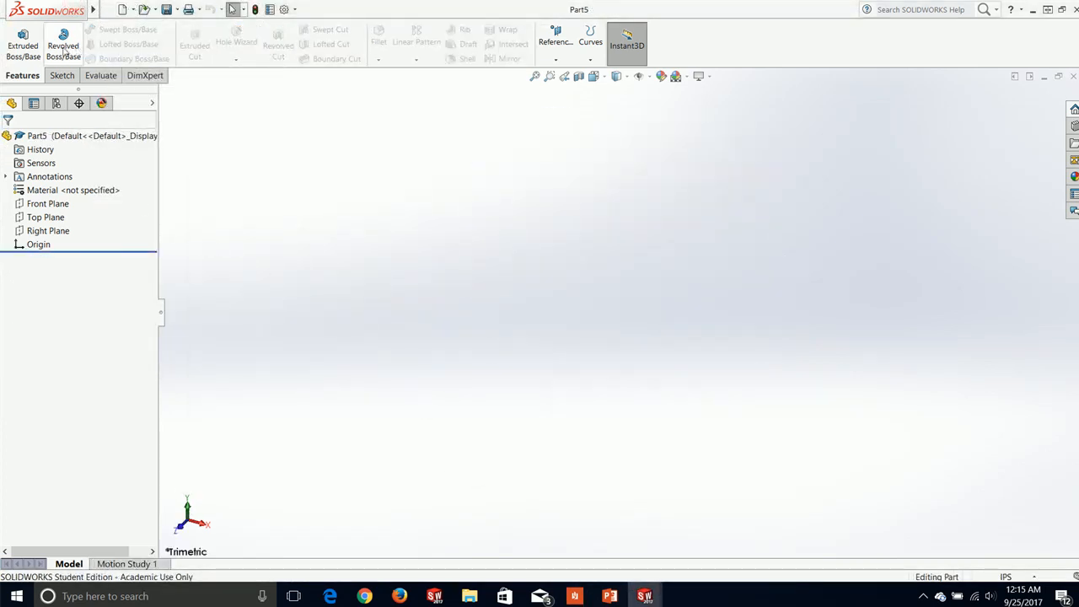
pyautogui.click(61, 75)
pyautogui.click(21, 39)
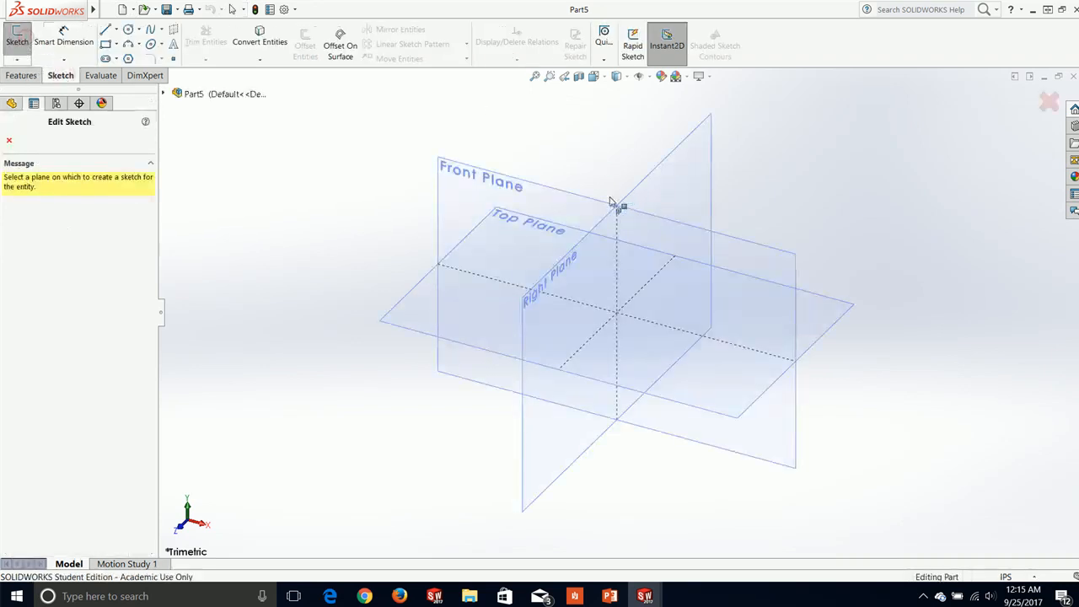
pyautogui.click(557, 202)
pyautogui.click(1056, 111)
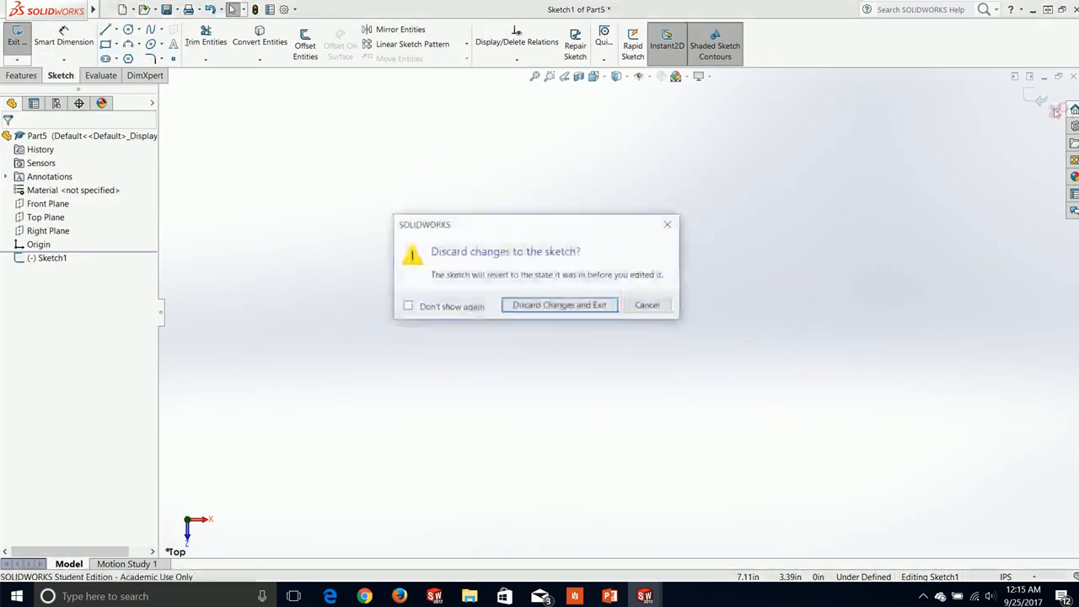
pyautogui.click(529, 312)
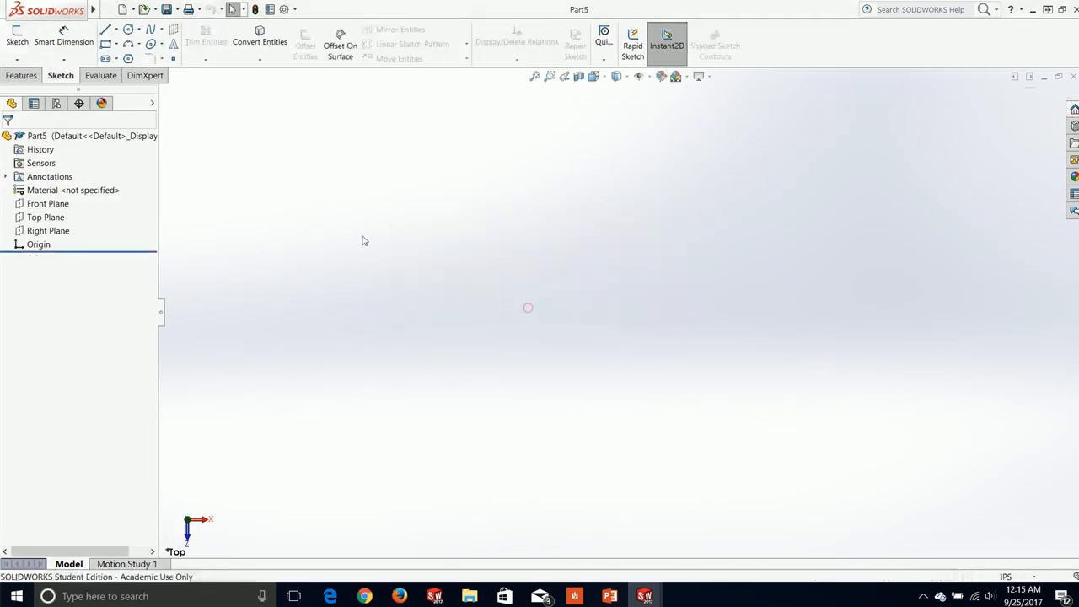
# Step: Open a sketch on the Front Plane and draw a vertical centerline about 2.59 in long, ending at the origin
pyautogui.click(22, 41)
pyautogui.moveTo(496, 339); pyautogui.dragTo(516, 229, button='middle')
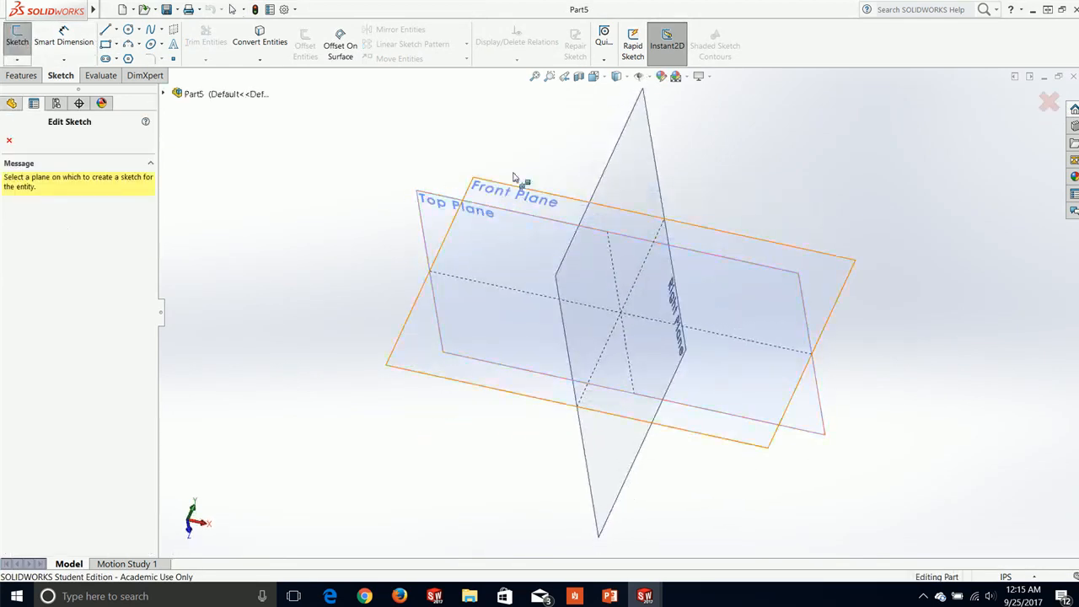
pyautogui.click(529, 196)
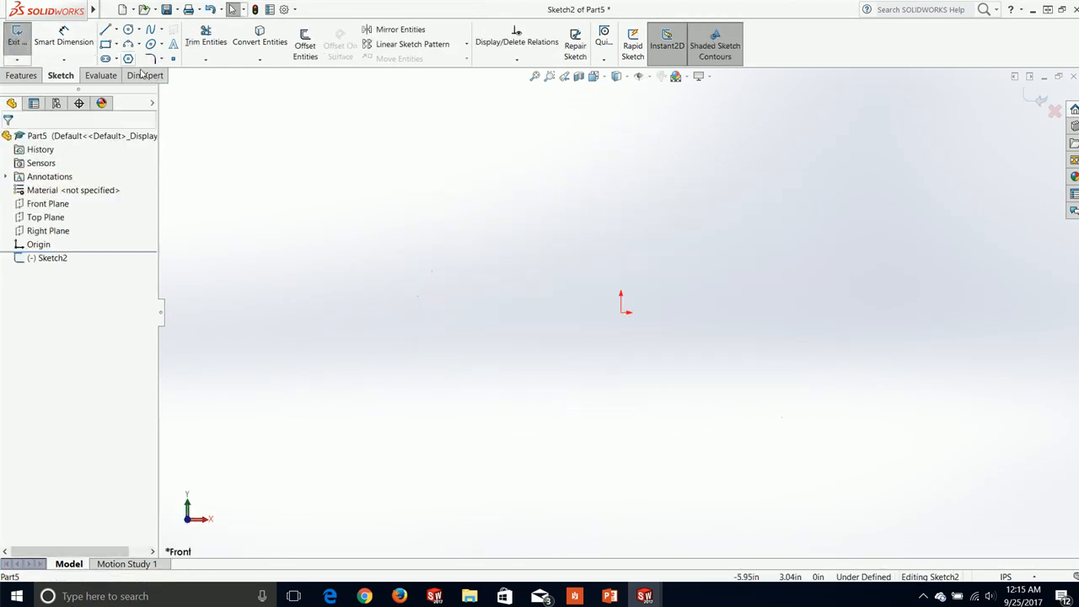
pyautogui.click(116, 30)
pyautogui.click(135, 59)
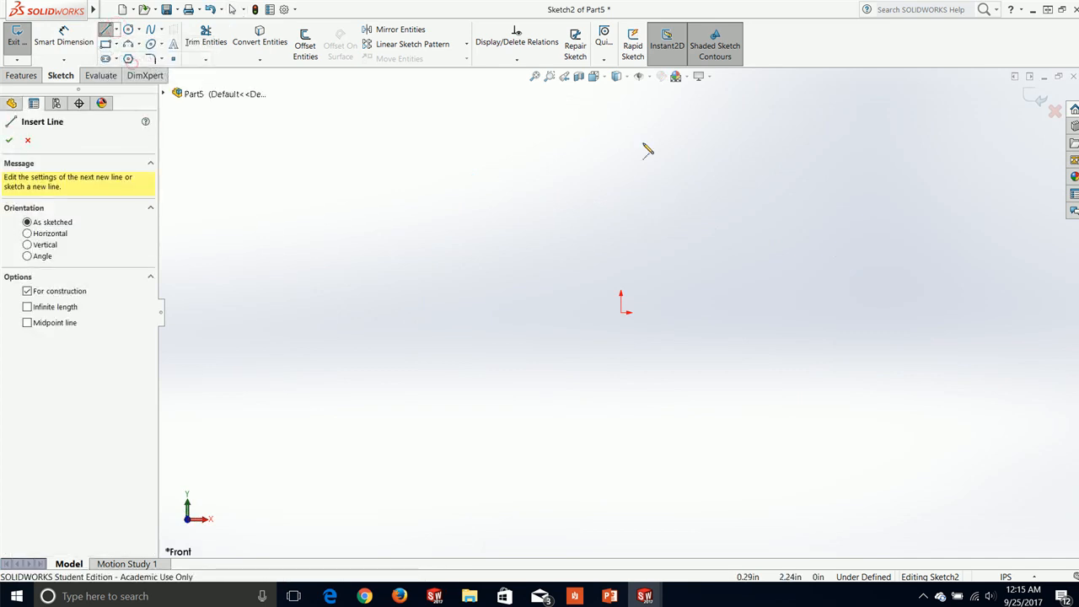
pyautogui.click(621, 119)
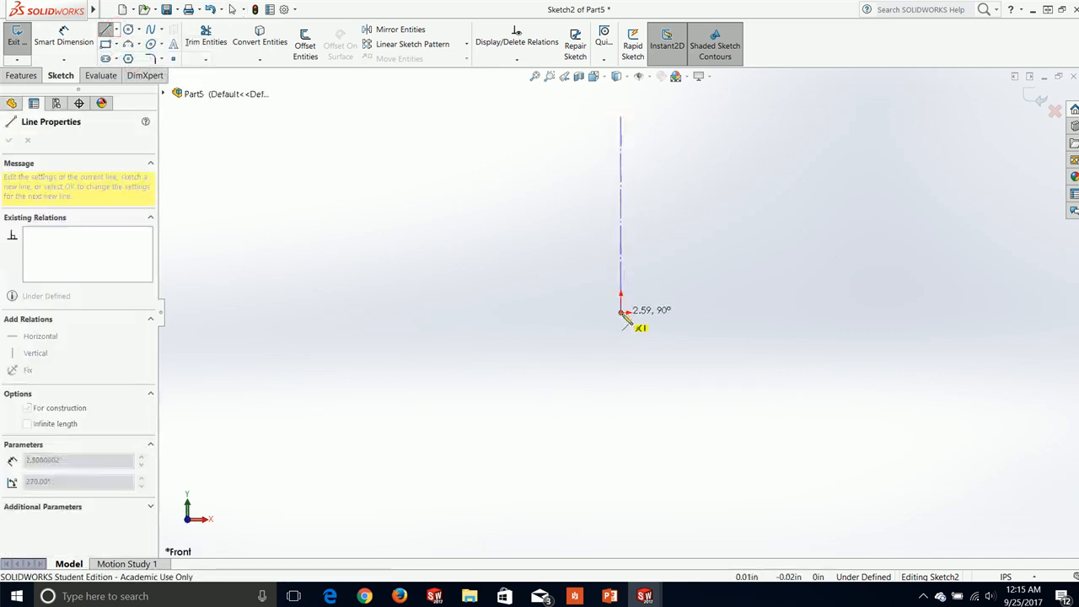
pyautogui.doubleClick(621, 312)
pyautogui.press('Escape')
pyautogui.moveTo(622, 176); pyautogui.dragTo(621, 119)
pyautogui.click(464, 182)
# Step: Sketch the half-profile from the origin: a horizontal base about 1.96 in long, a vertical side, an outward step and a short vertical rim
pyautogui.click(105, 28)
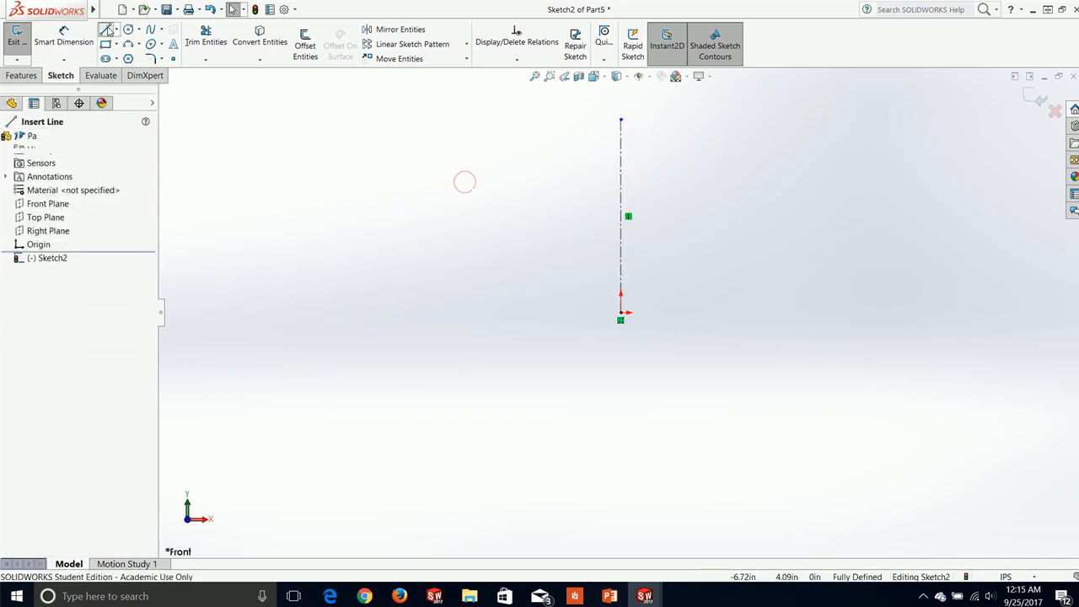
pyautogui.click(622, 314)
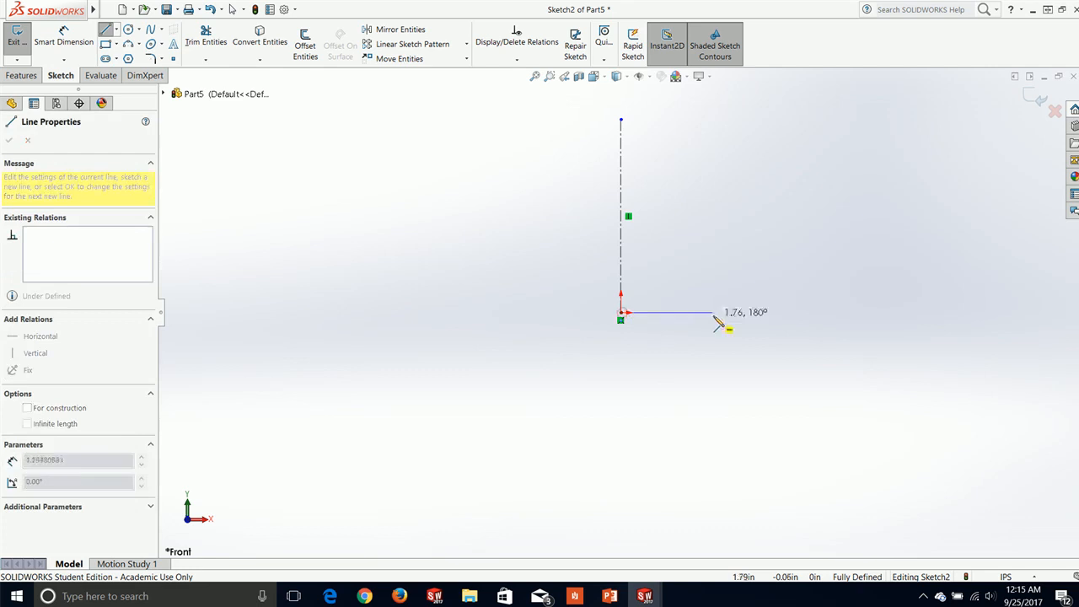
pyautogui.click(723, 313)
pyautogui.click(724, 152)
pyautogui.click(750, 151)
pyautogui.click(750, 120)
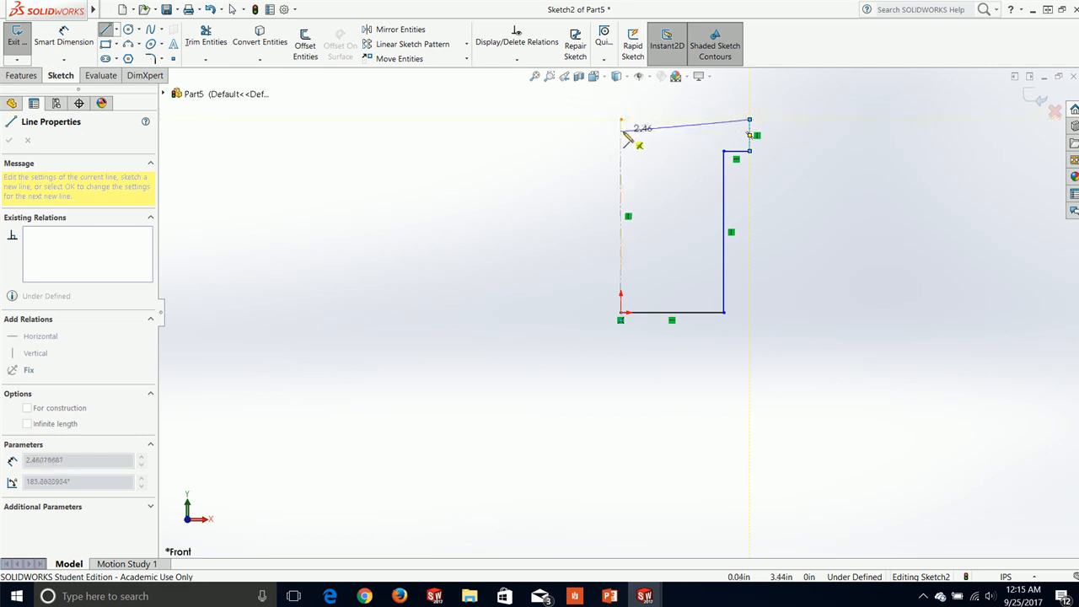
pyautogui.press('Escape')
pyautogui.press('Escape')
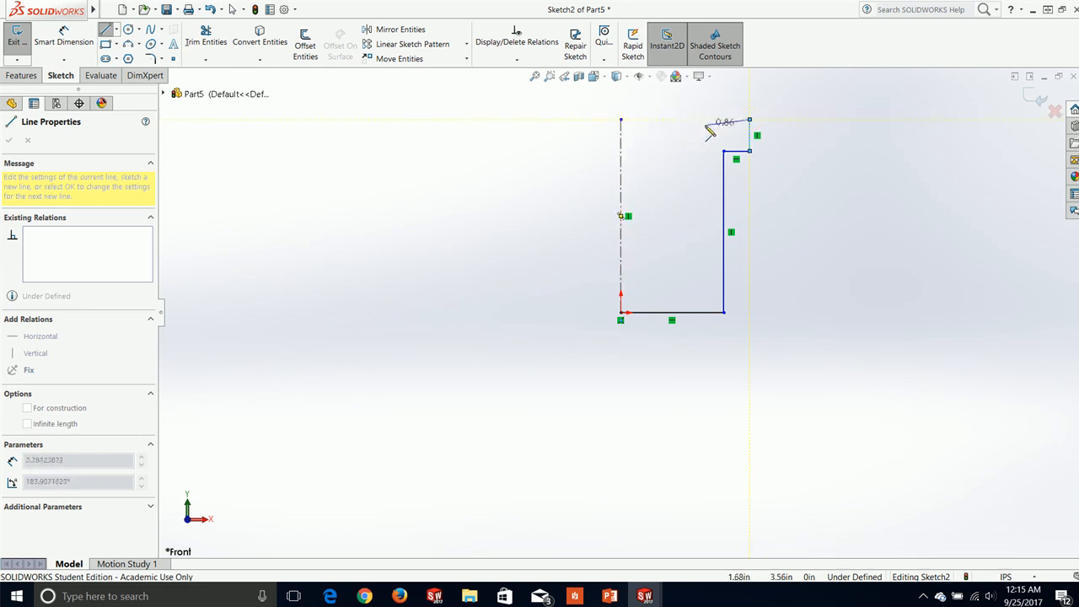
# Step: Lower the rim's upper endpoint below the centerline's end and draw a horizontal line from it to the centerline
pyautogui.moveTo(749, 122); pyautogui.dragTo(750, 132)
pyautogui.click(544, 107)
pyautogui.click(105, 30)
pyautogui.moveTo(750, 132); pyautogui.dragTo(623, 133)
pyautogui.press('Escape')
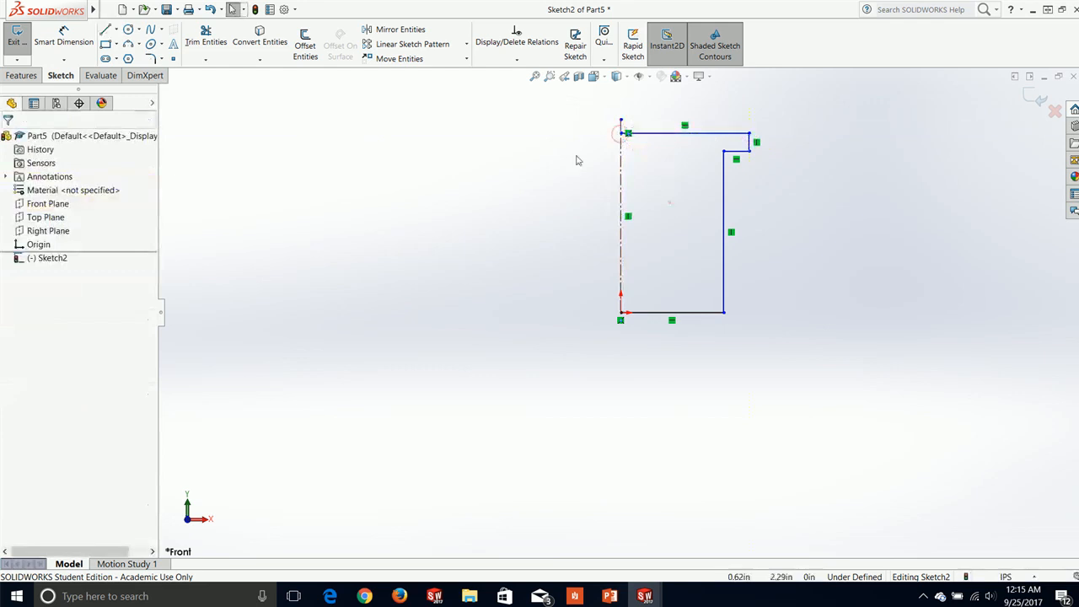
# Step: Dimension the long vertical side across the centerline as a 1.5 in diameter
pyautogui.click(725, 280)
pyautogui.click(622, 268)
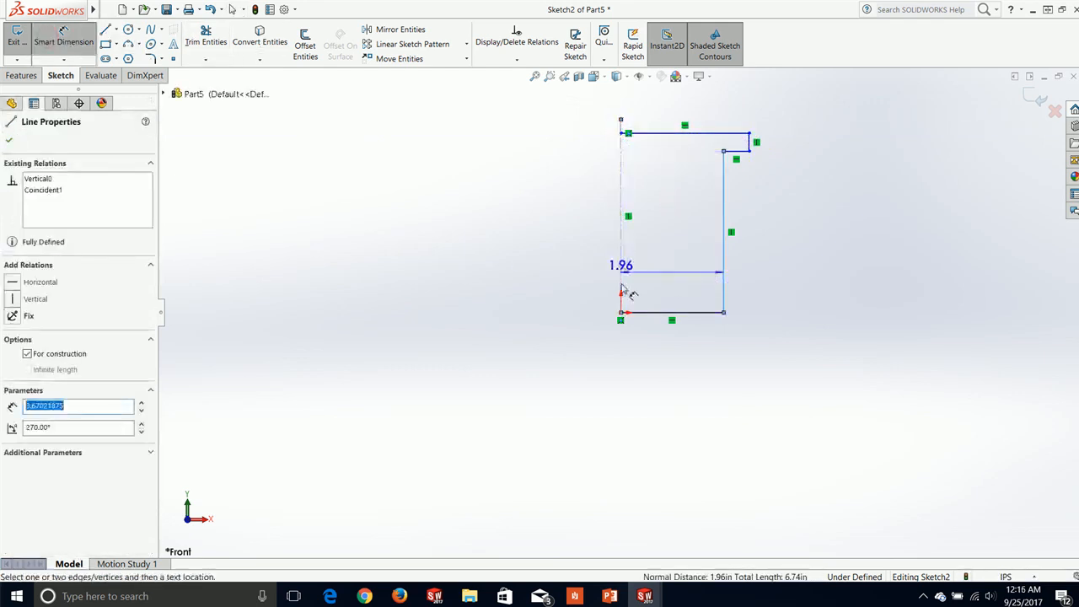
pyautogui.click(581, 363)
pyautogui.write('1.5')
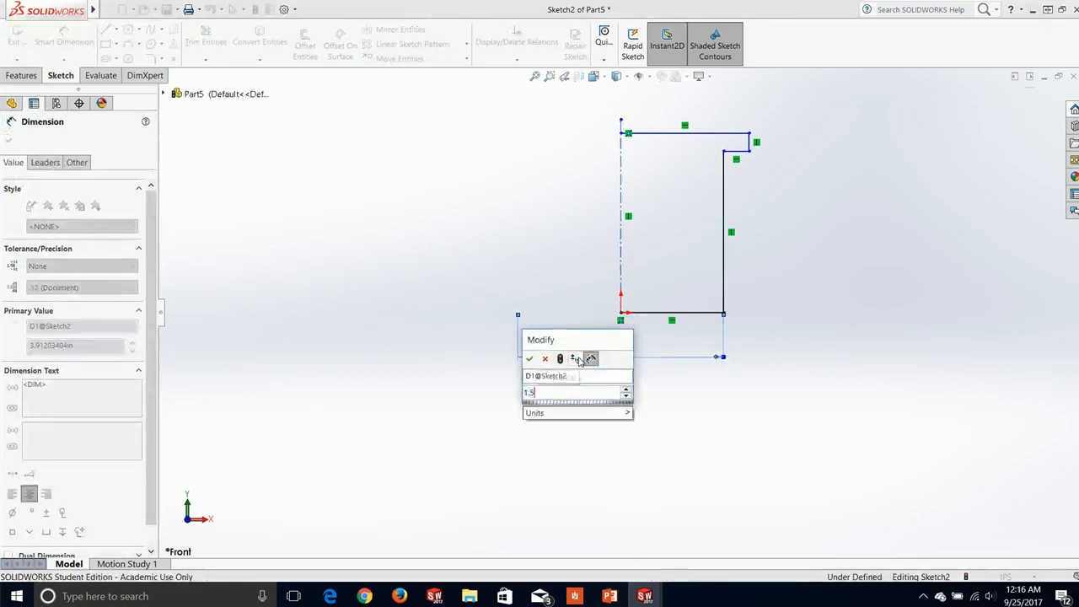
pyautogui.press('Return')
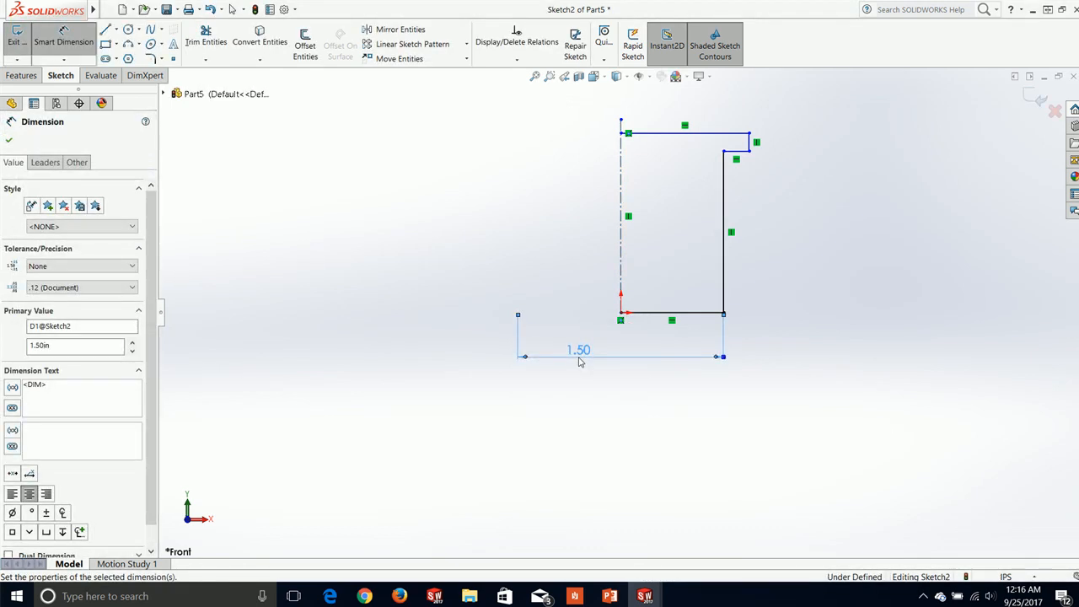
# Step: Dimension the overall height between the profile's top and base lines as 2.8 in
pyautogui.click(723, 133)
pyautogui.click(700, 313)
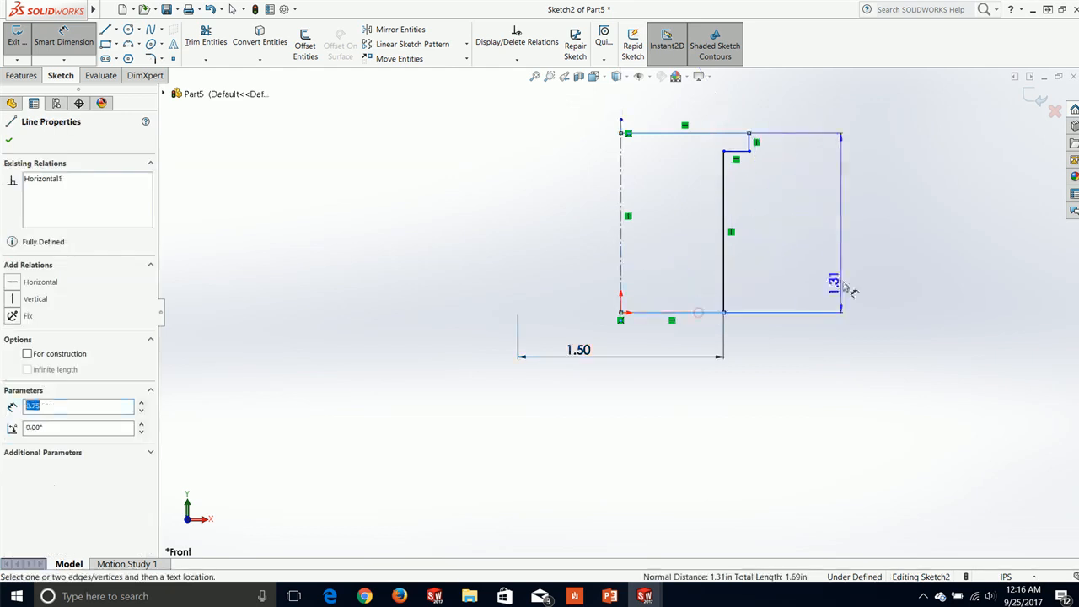
pyautogui.click(856, 292)
pyautogui.write('2.8')
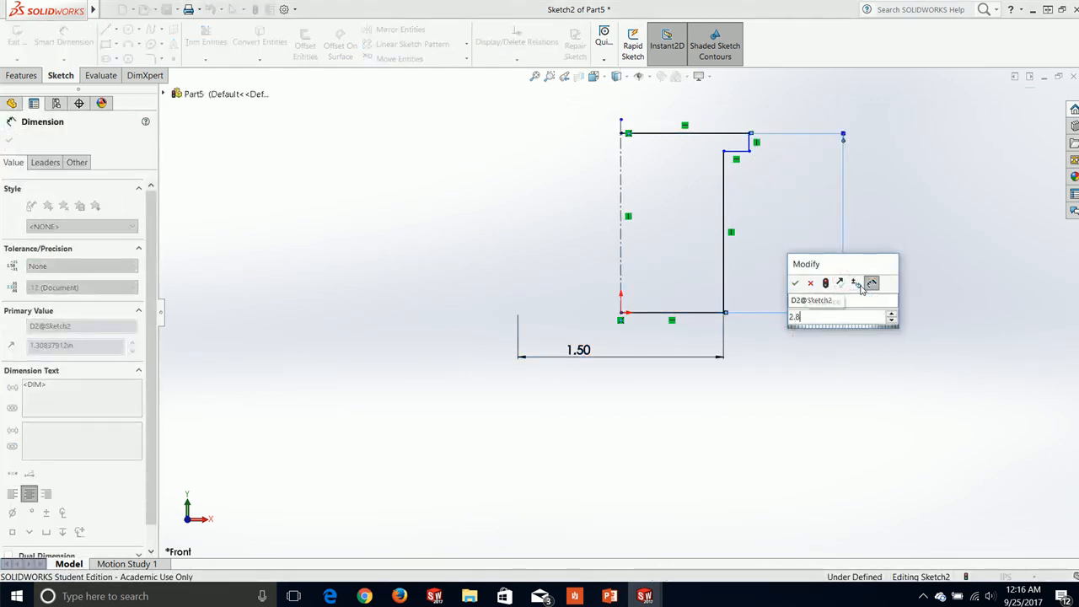
pyautogui.press('Return')
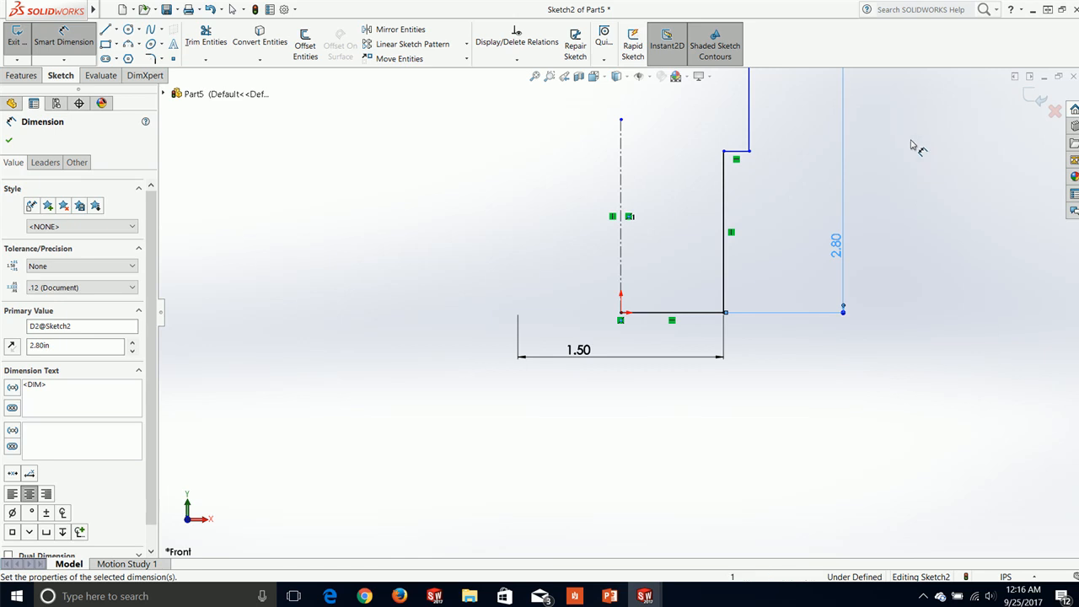
# Step: Dimension the short vertical rim line to give the flange a thickness of 0.2 in
pyautogui.click(769, 135)
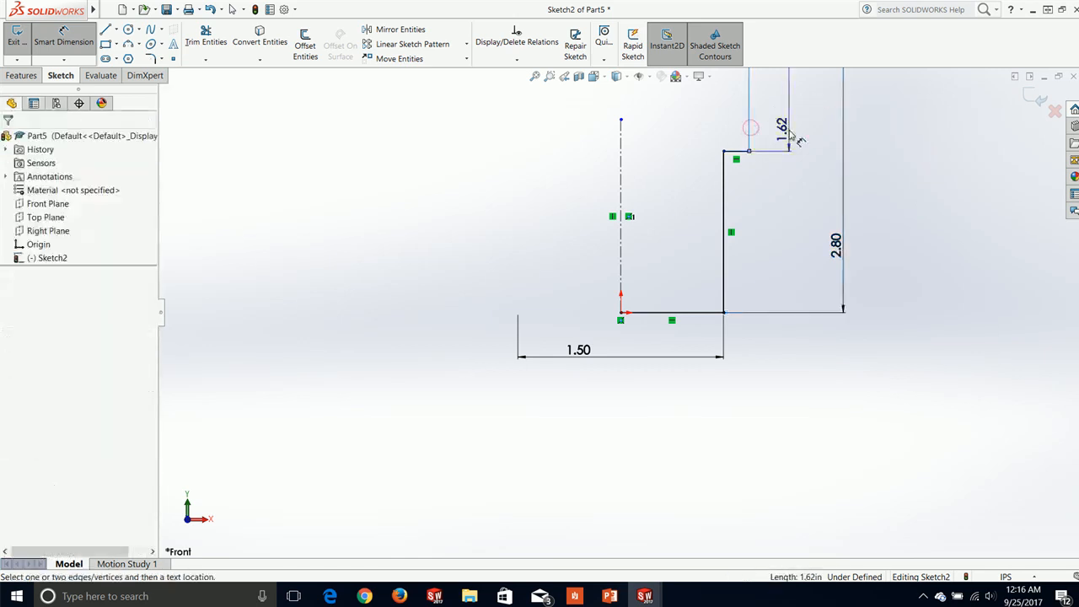
pyautogui.click(786, 131)
pyautogui.write('.2')
pyautogui.press('Return')
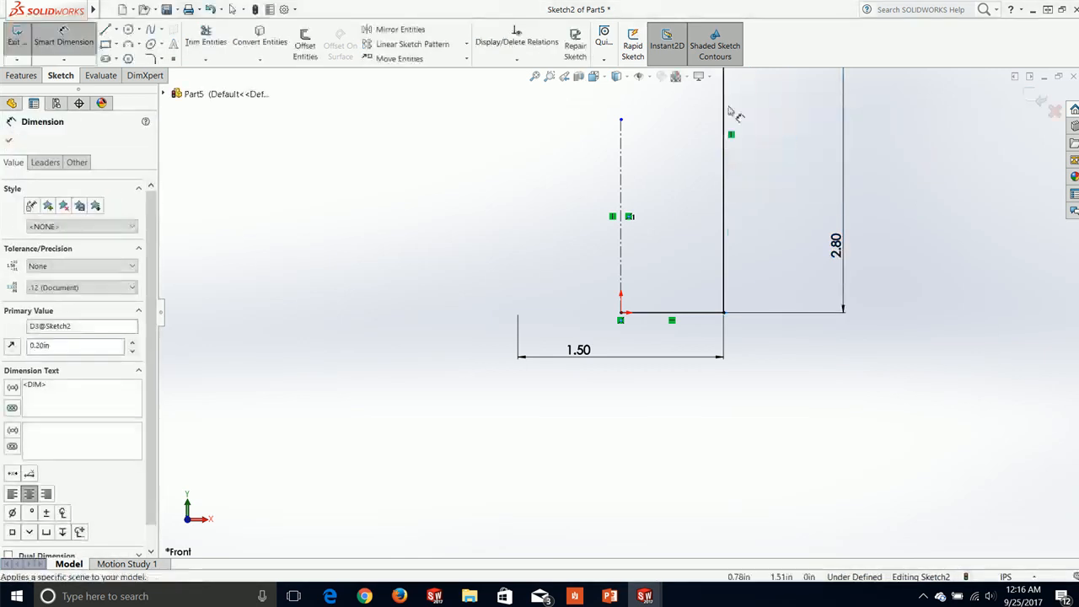
# Step: Dimension the flange's rim line across the centerline as a 2.75 in diameter
pyautogui.scroll(4, 844, 142)
pyautogui.scroll(-5, 732, 127)
pyautogui.scroll(-1, 656, 163)
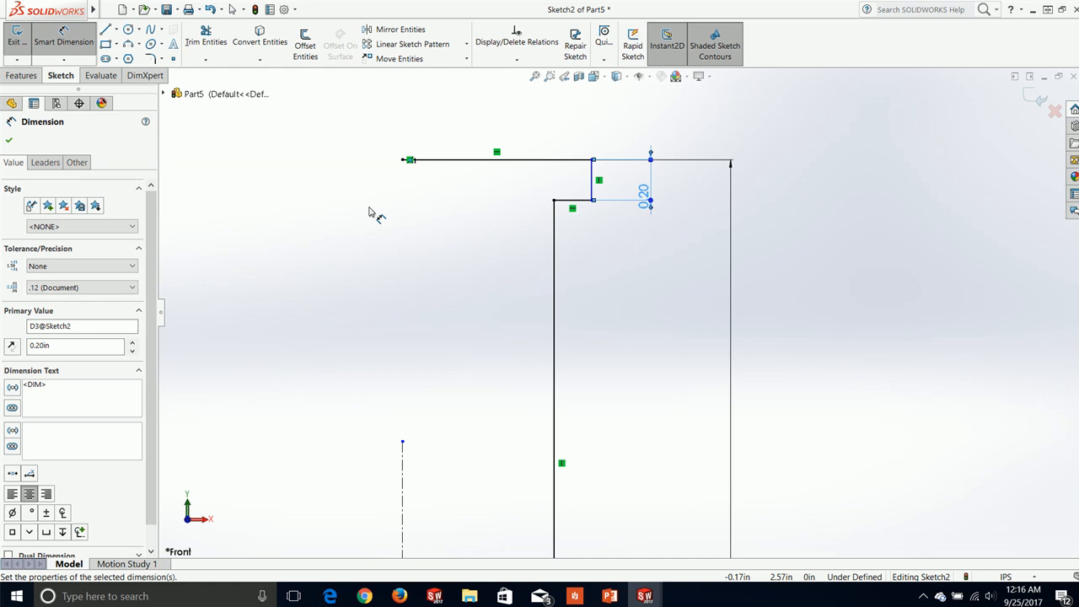
pyautogui.click(593, 191)
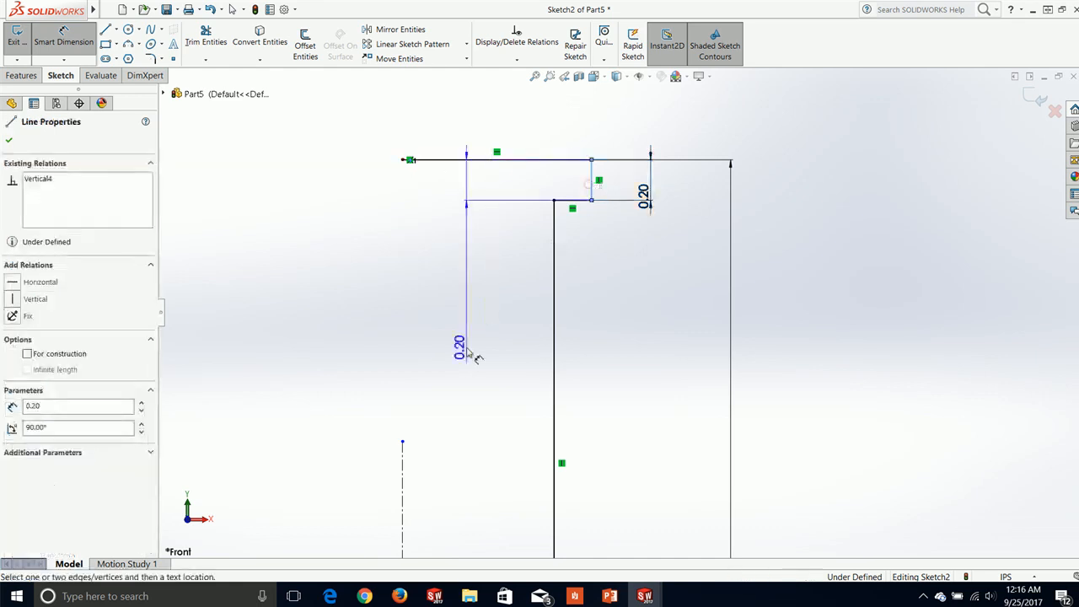
pyautogui.click(402, 500)
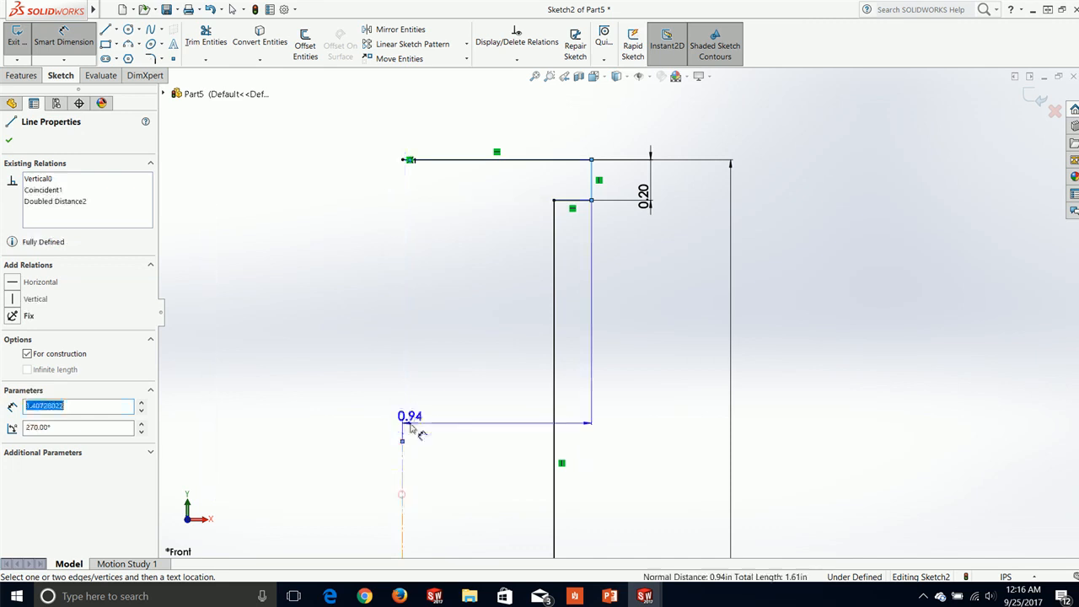
pyautogui.click(368, 126)
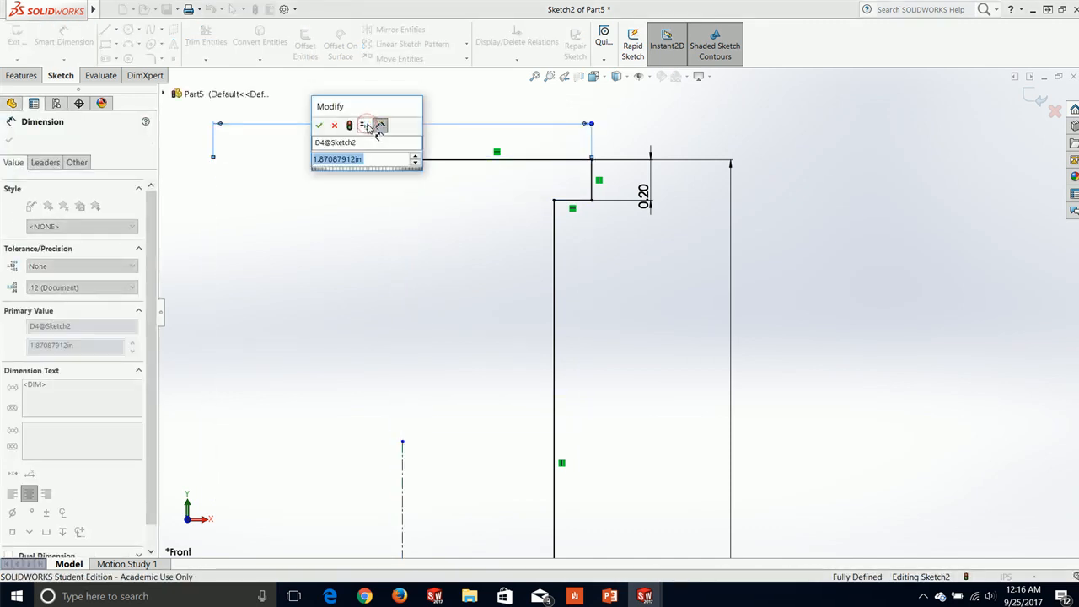
pyautogui.press('Return')
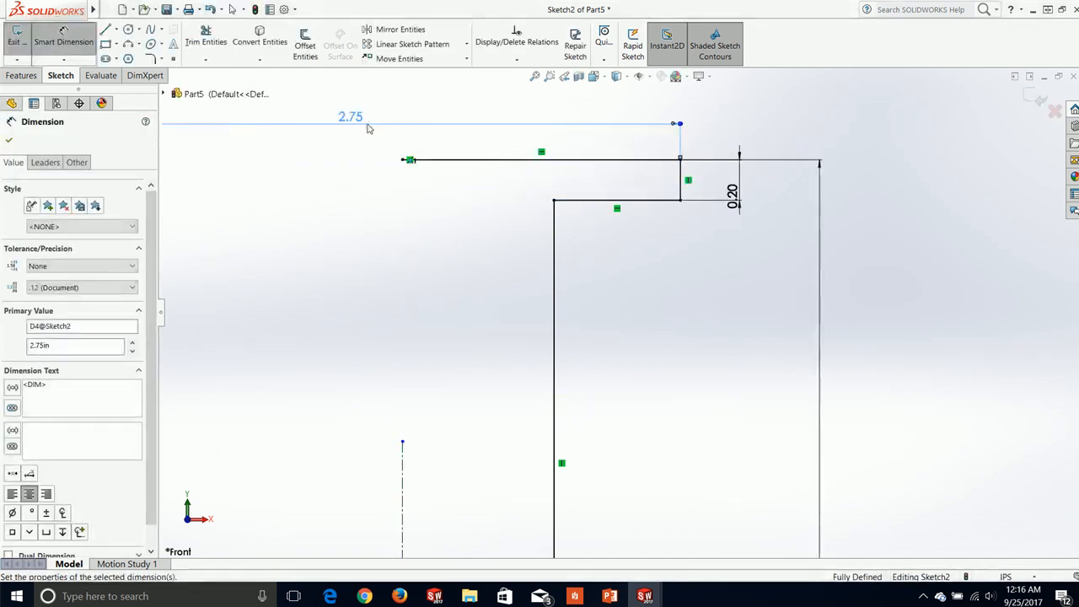
pyautogui.scroll(3, 408, 197)
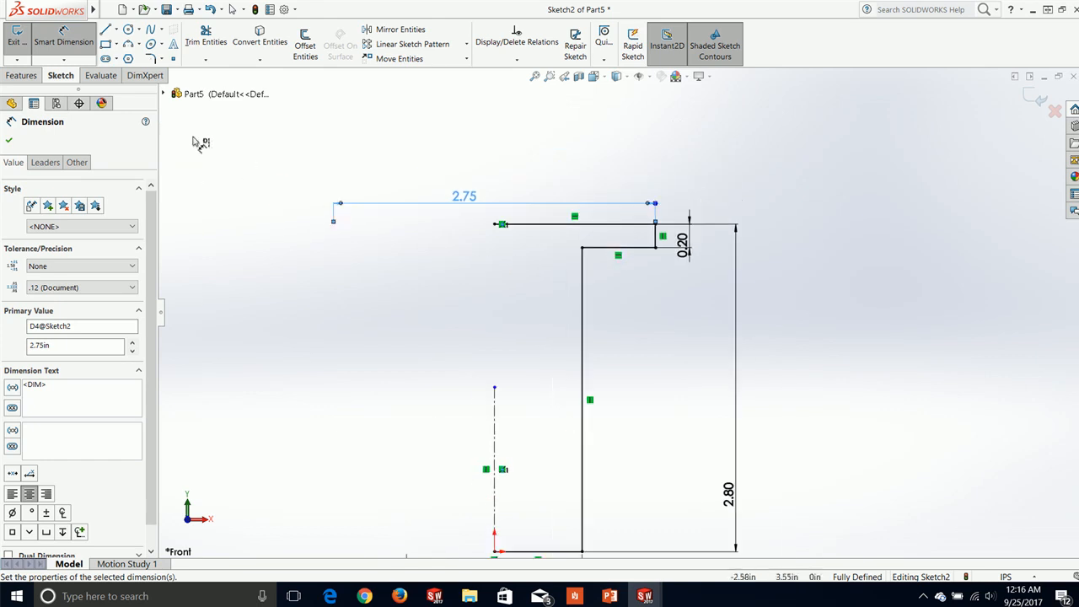
# Step: Finish dimensioning and extend the centerline's upper end above the top line of the profile
pyautogui.click(9, 141)
pyautogui.moveTo(496, 388); pyautogui.dragTo(518, 149)
pyautogui.press('z')
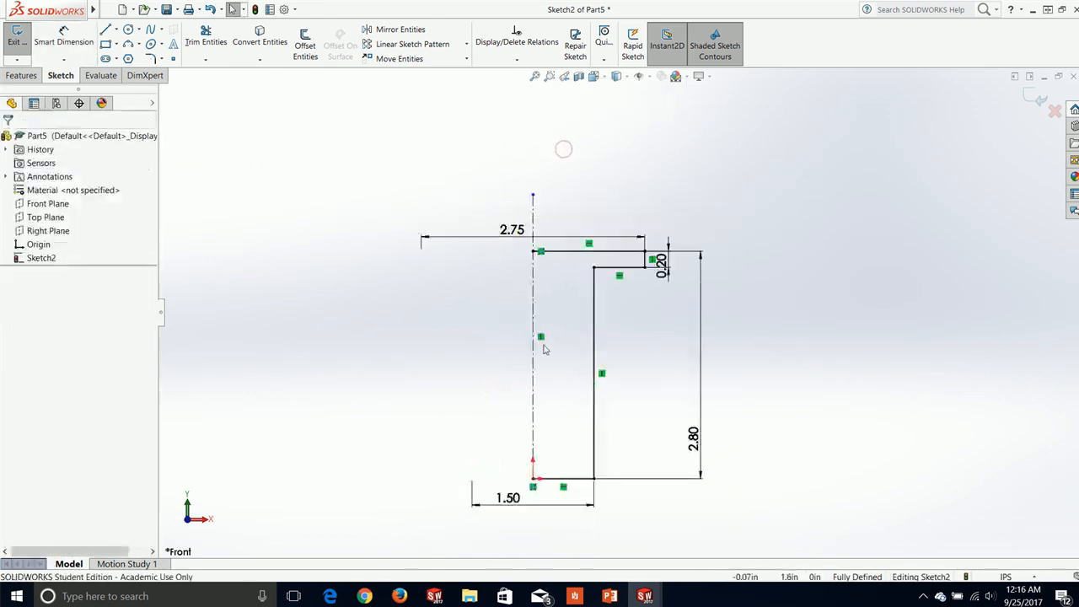
pyautogui.click(21, 75)
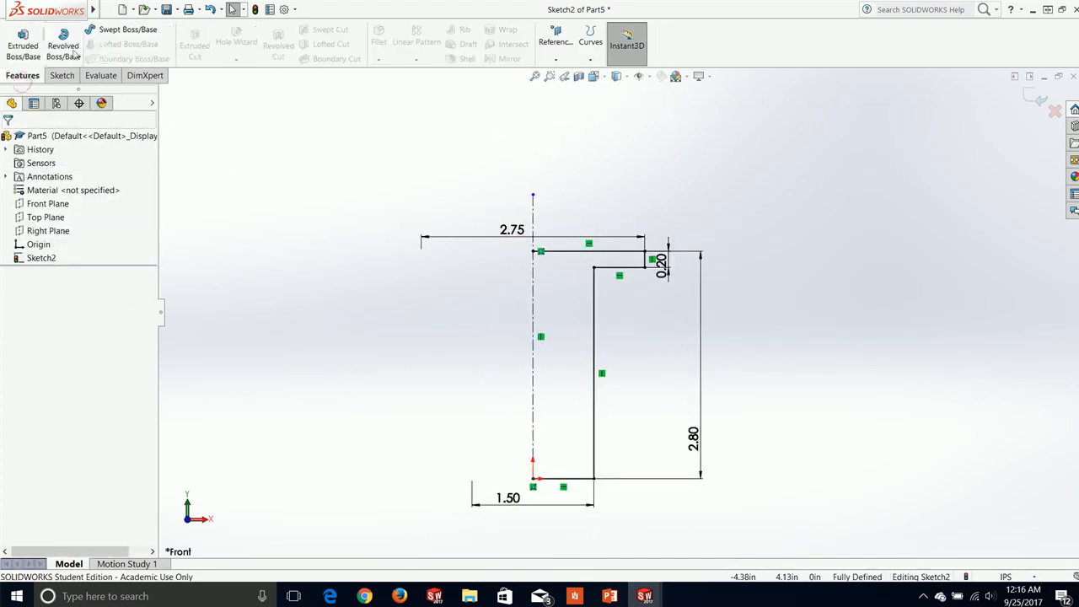
pyautogui.click(63, 46)
pyautogui.click(573, 303)
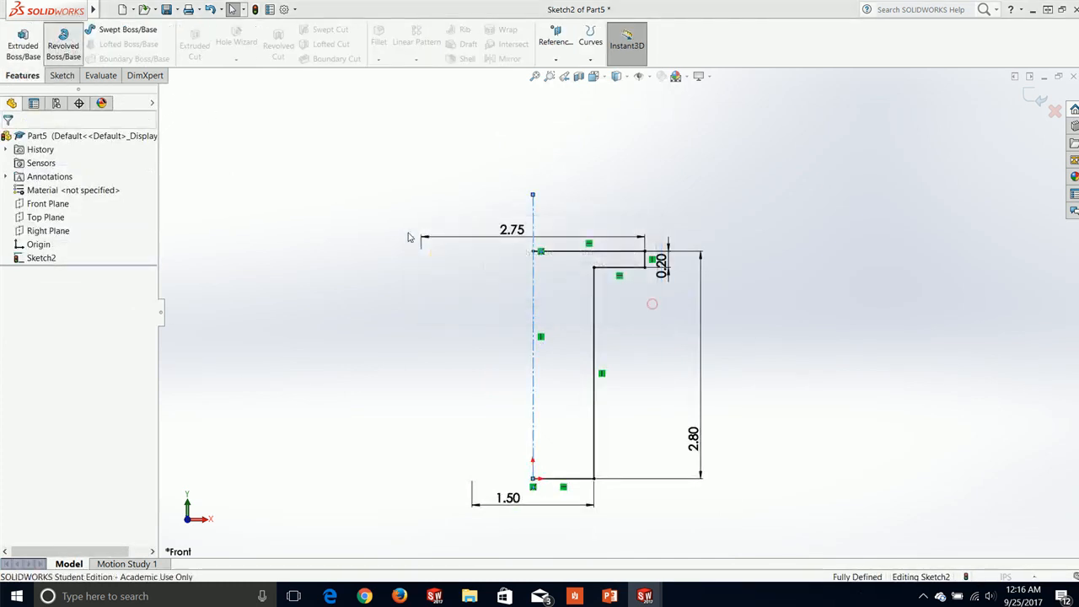
pyautogui.click(29, 136)
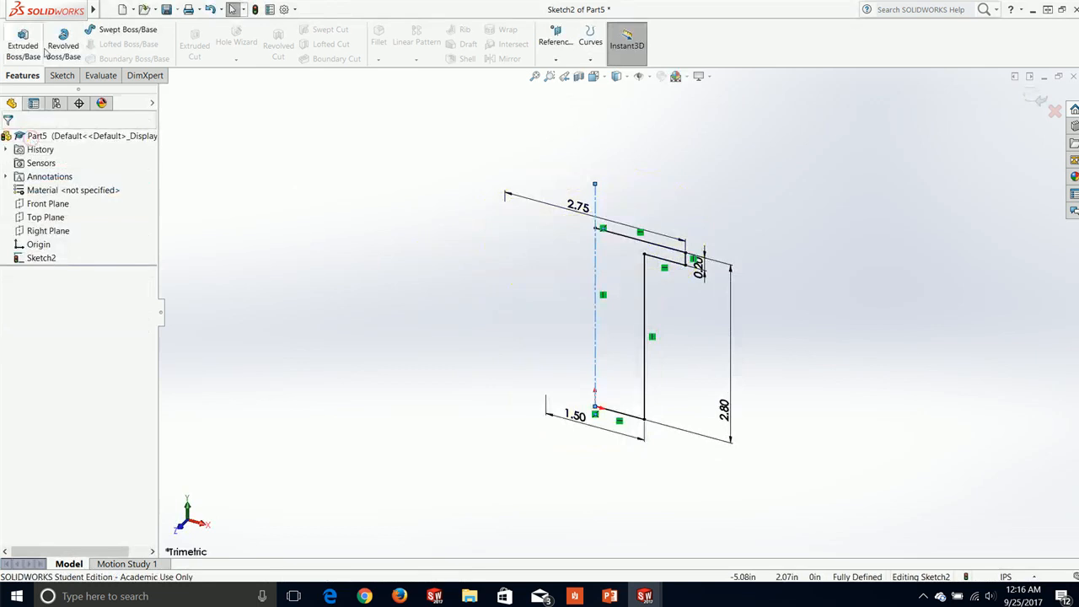
# Step: Close the profile with a vertical line along the centerline from the top line's inner end to the origin
pyautogui.click(61, 75)
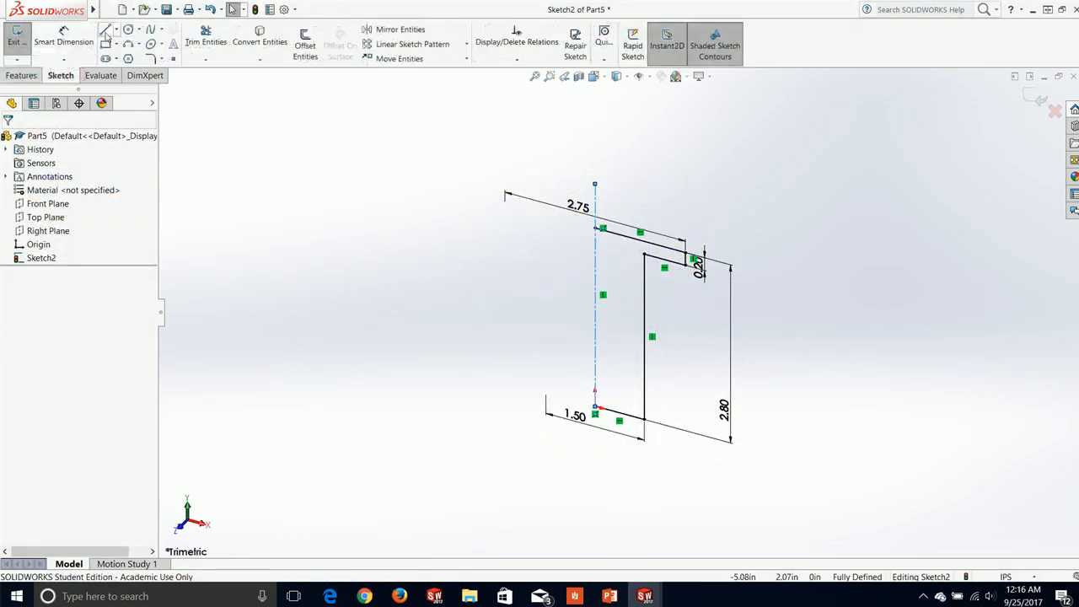
pyautogui.click(105, 30)
pyautogui.click(595, 227)
pyautogui.click(596, 408)
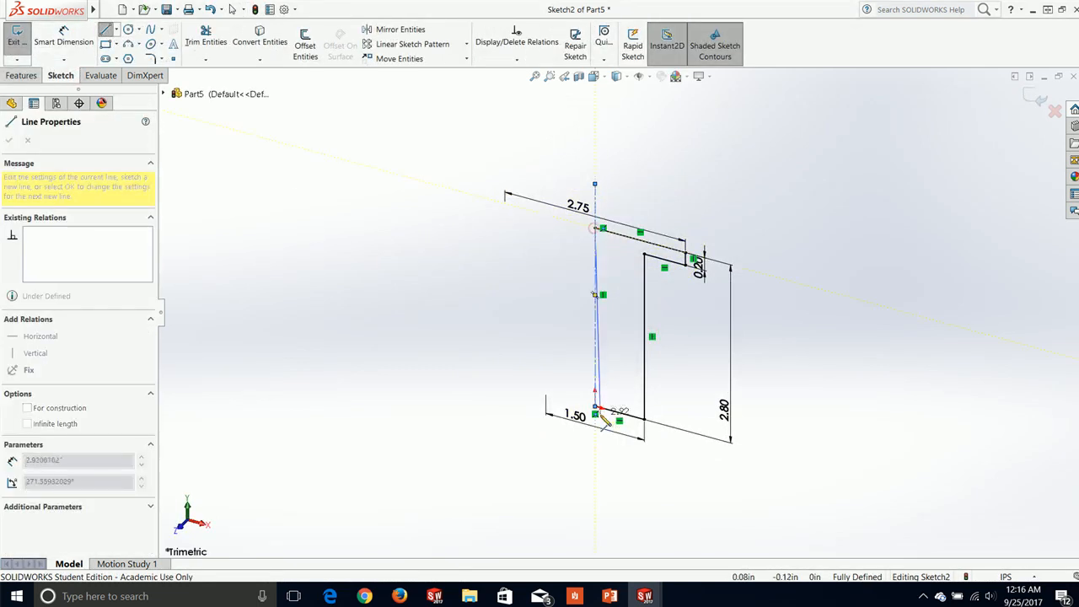
pyautogui.click(596, 411)
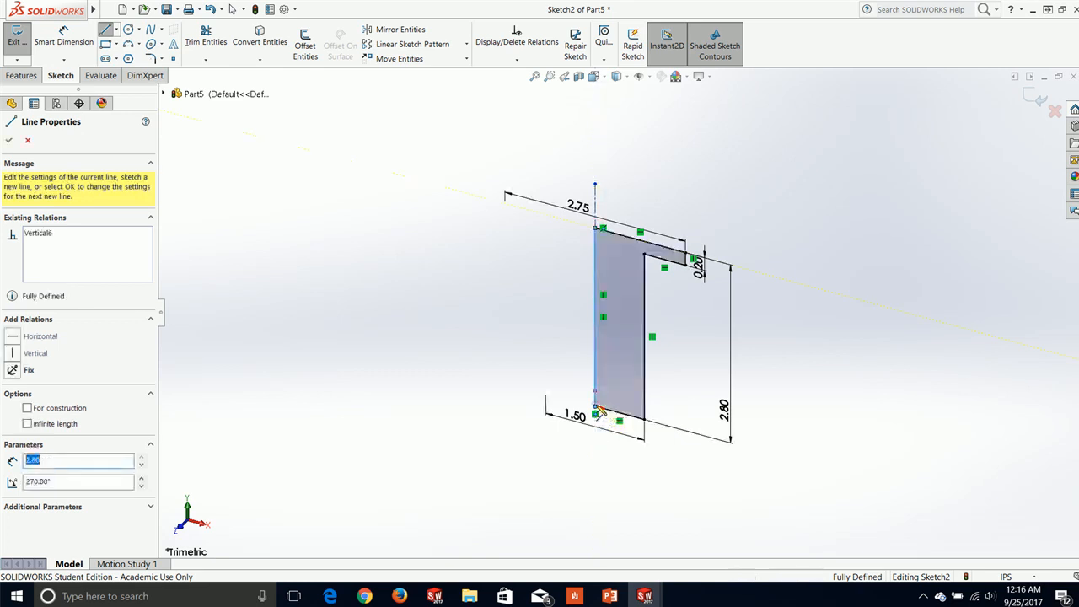
pyautogui.press('Escape')
# Step: Revolve the closed profile 360 degrees about the vertical centerline into a solid flanged cylinder
pyautogui.click(22, 75)
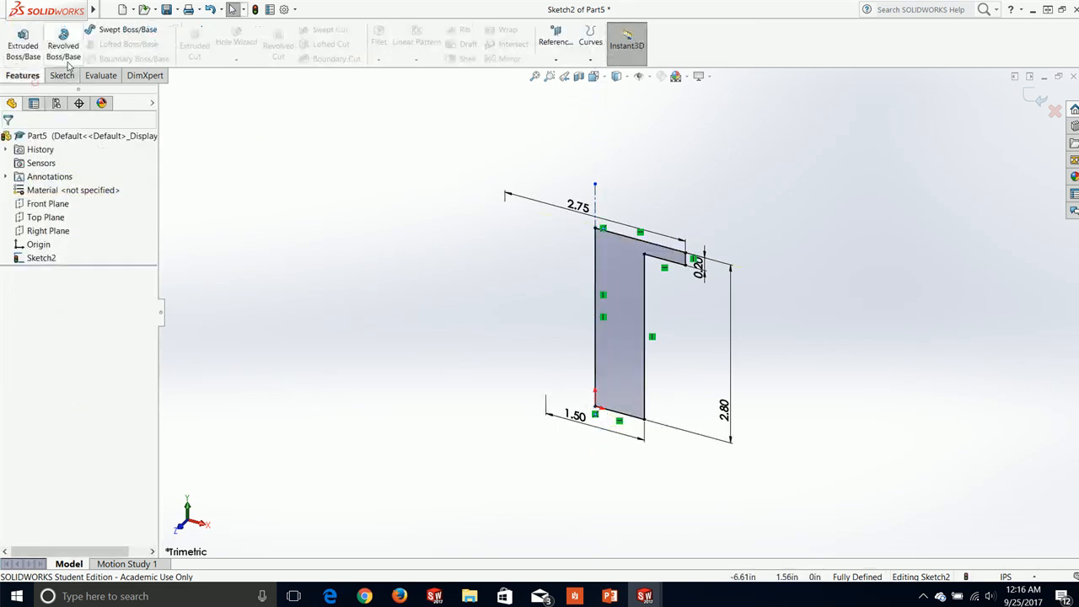
pyautogui.click(63, 47)
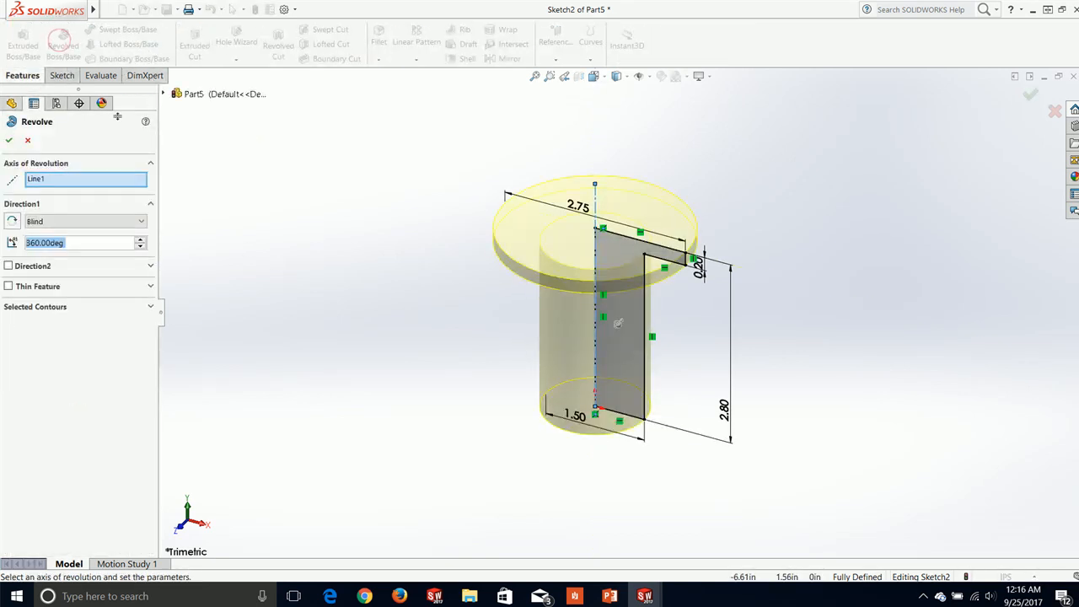
pyautogui.click(8, 140)
pyautogui.moveTo(321, 366); pyautogui.dragTo(436, 159, button='middle')
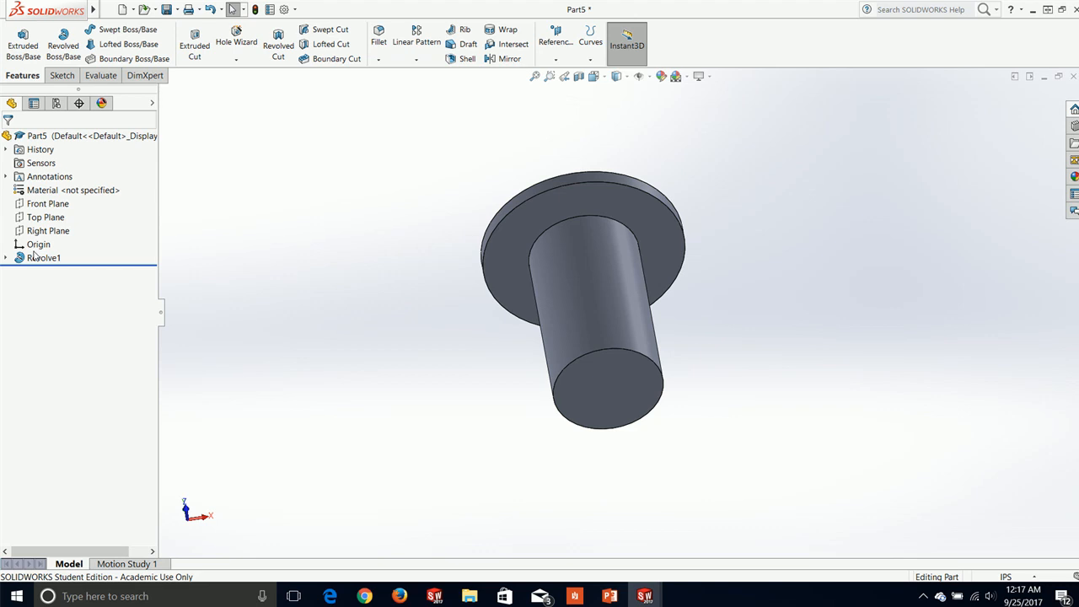
# Step: Check the flange fitting drawing in Reader, then fillet the edge between the part's flange underside and cylinder with a 0.20 in radius
pyautogui.hotkey('alt', 'Tab')
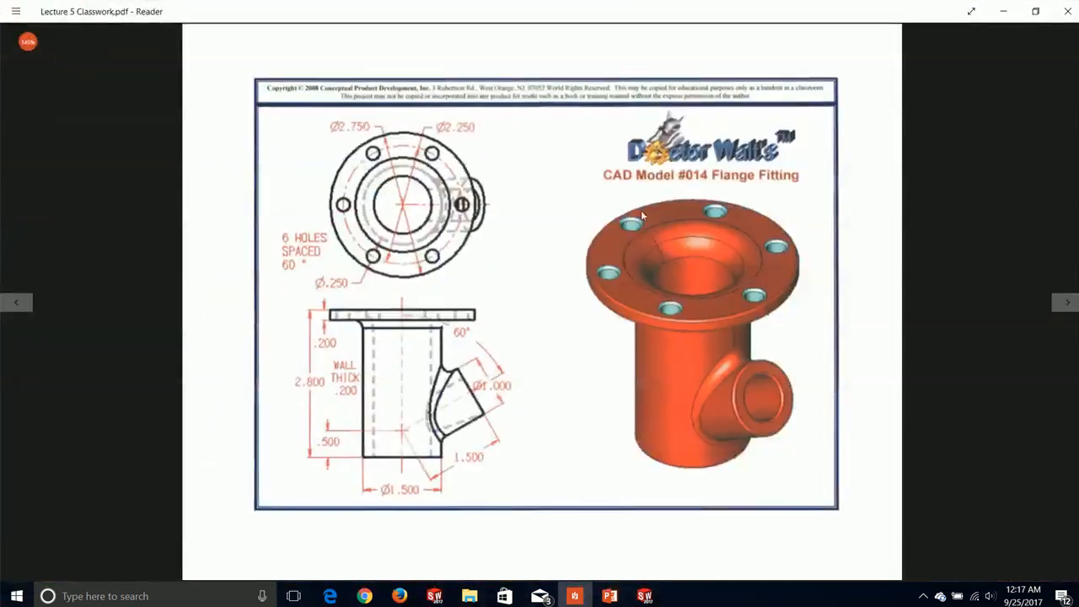
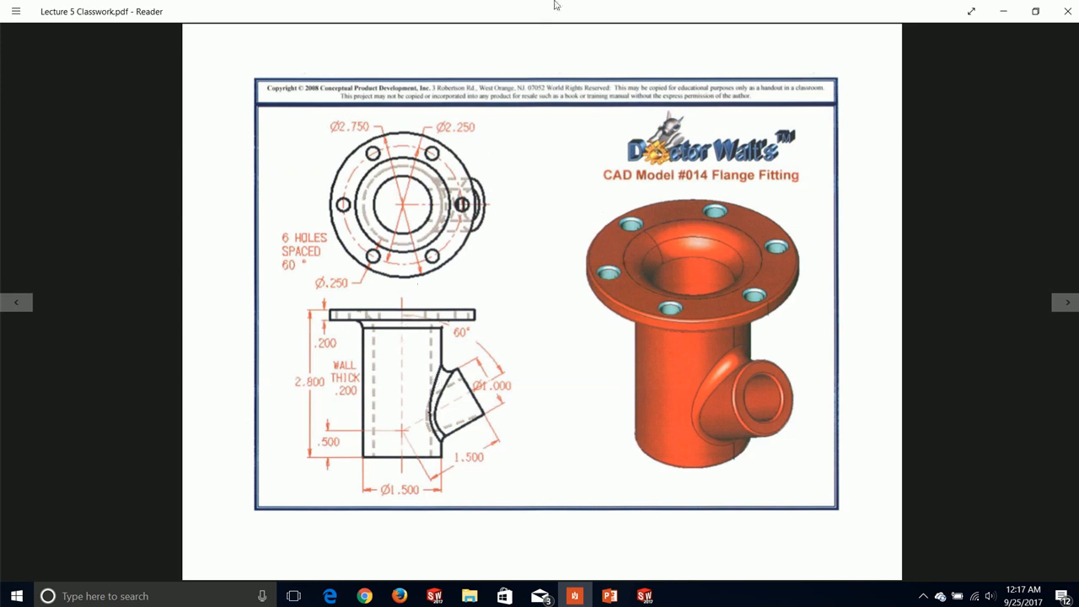
pyautogui.press('super+Down')
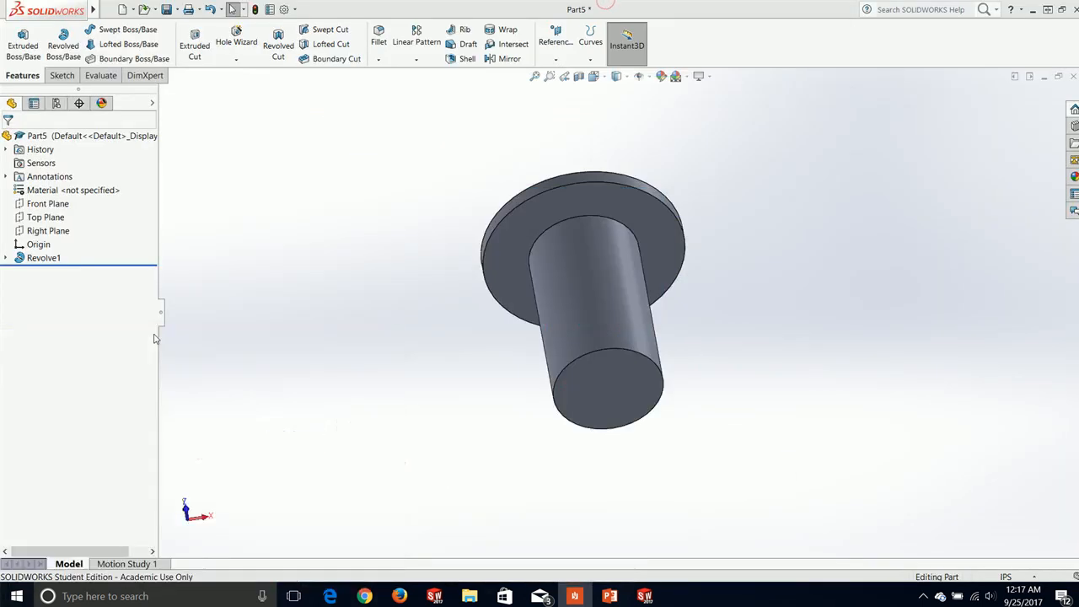
pyautogui.click(378, 38)
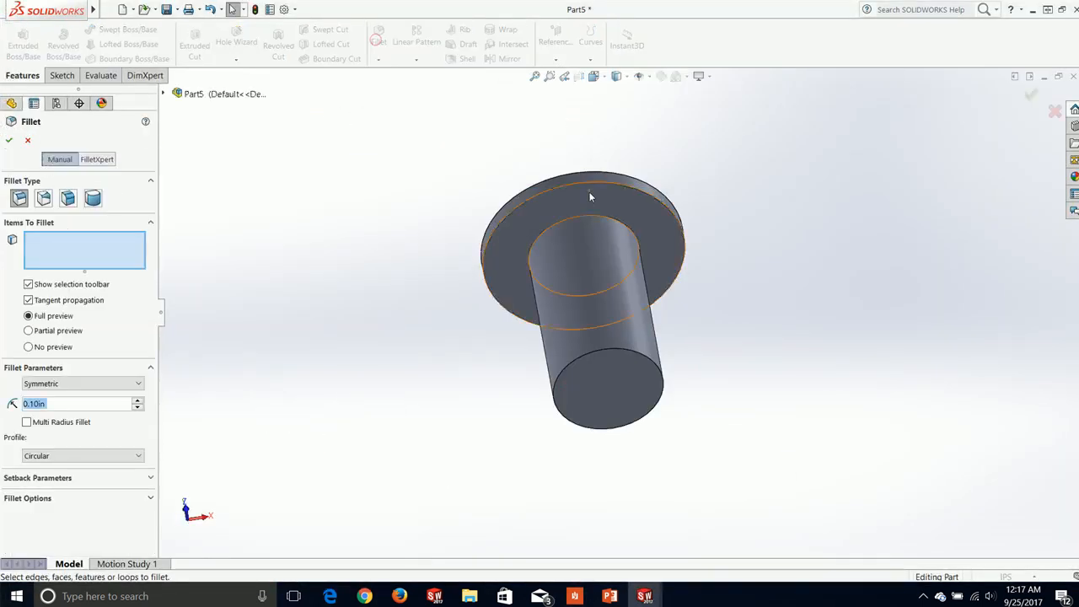
pyautogui.click(569, 223)
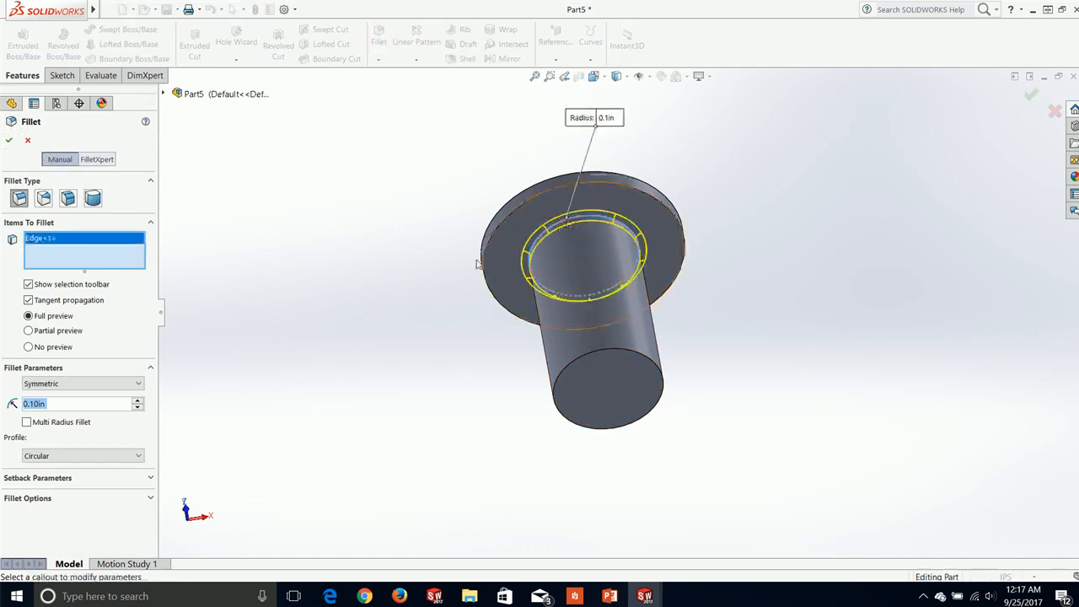
pyautogui.moveTo(248, 344); pyautogui.dragTo(269, 464, button='middle')
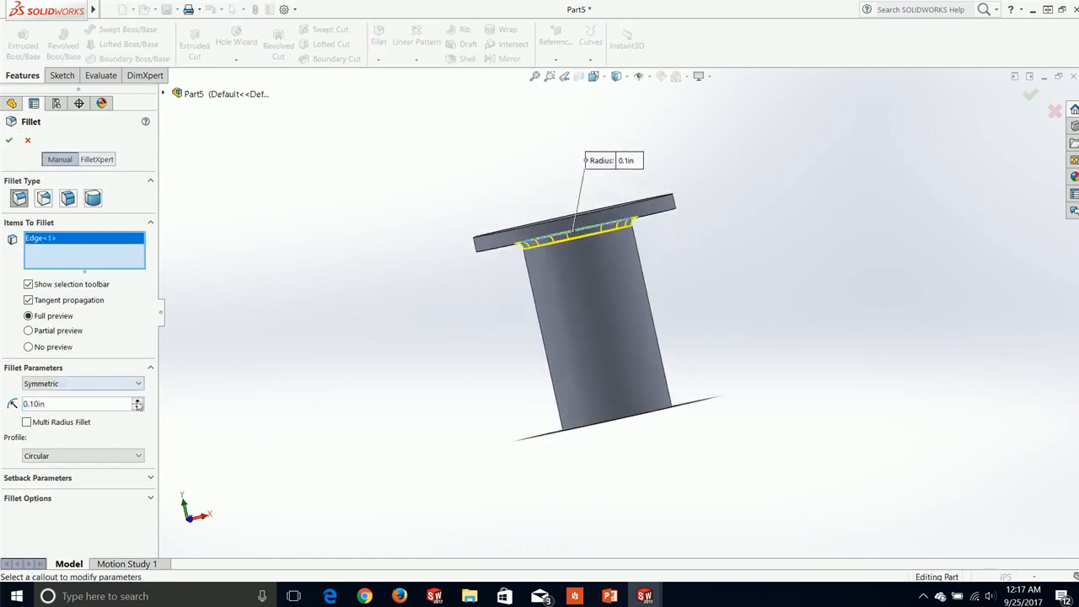
pyautogui.click(138, 402)
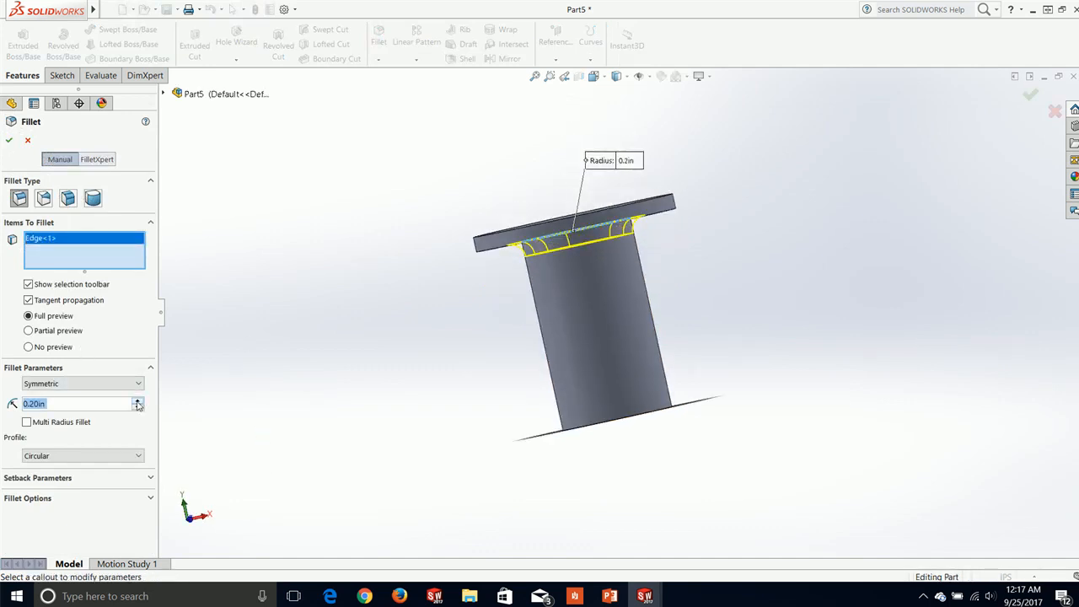
pyautogui.click(9, 141)
pyautogui.moveTo(397, 188); pyautogui.dragTo(428, 221, button='middle')
pyautogui.click(414, 289)
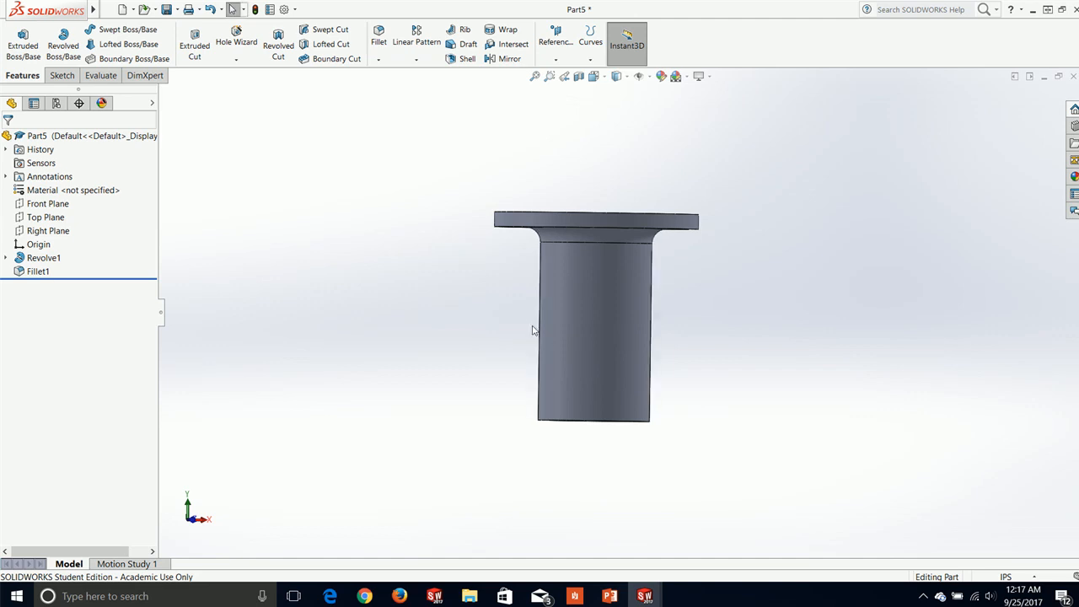
# Step: Open a new sketch on the flange's top face and view it face-on
pyautogui.moveTo(574, 197); pyautogui.dragTo(573, 258, button='middle')
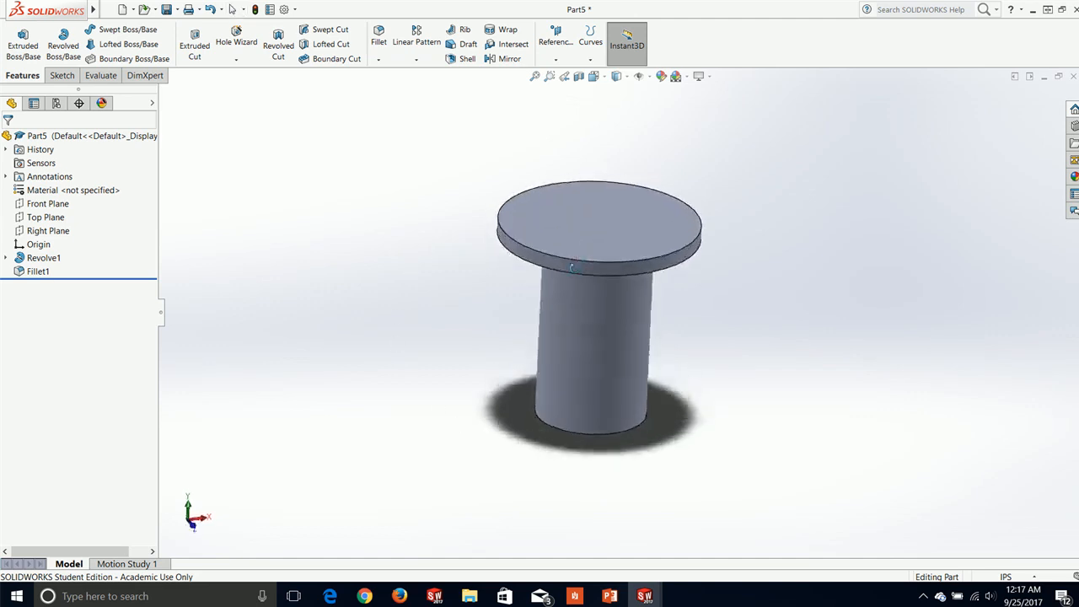
pyautogui.click(62, 75)
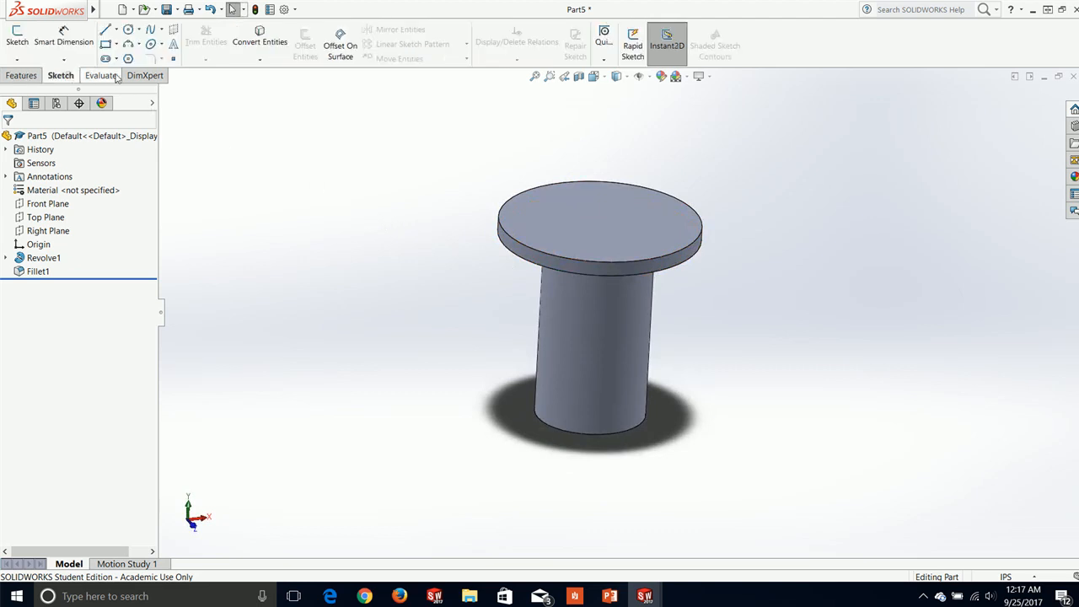
pyautogui.click(18, 37)
pyautogui.click(584, 221)
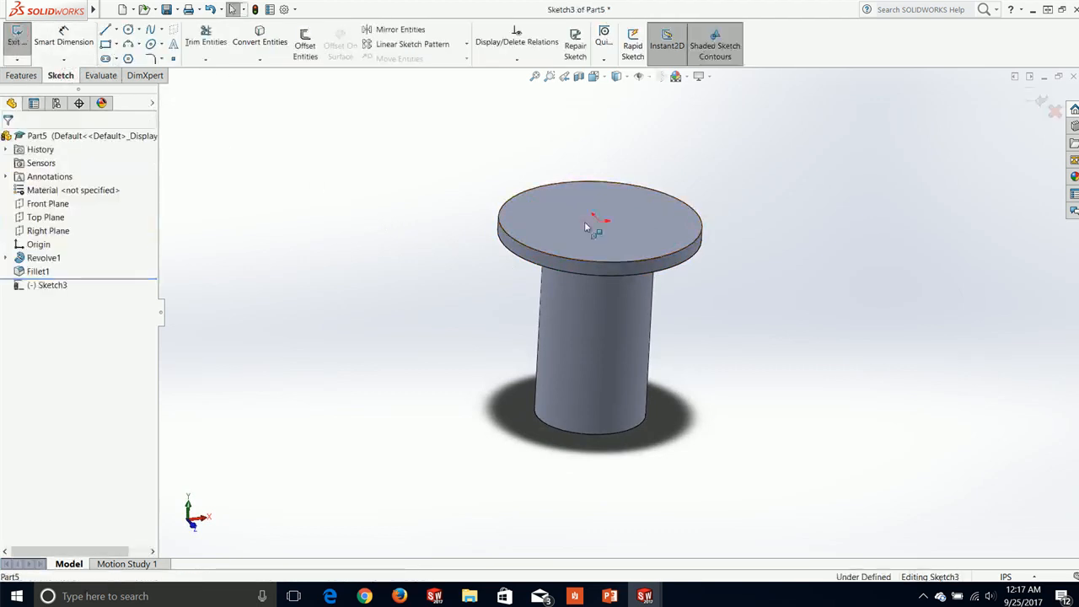
pyautogui.press('space')
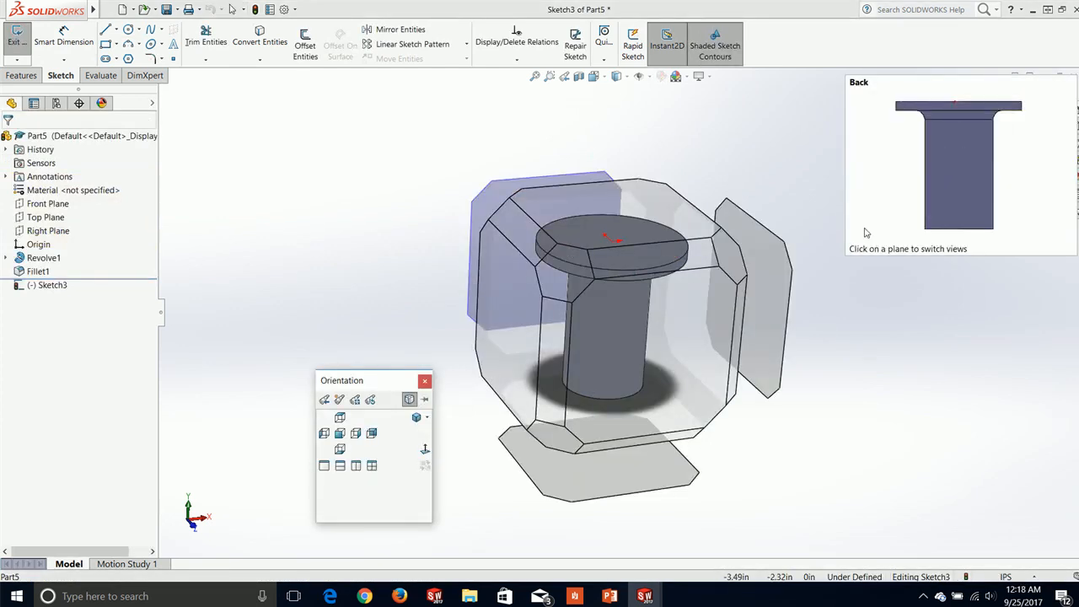
pyautogui.click(426, 450)
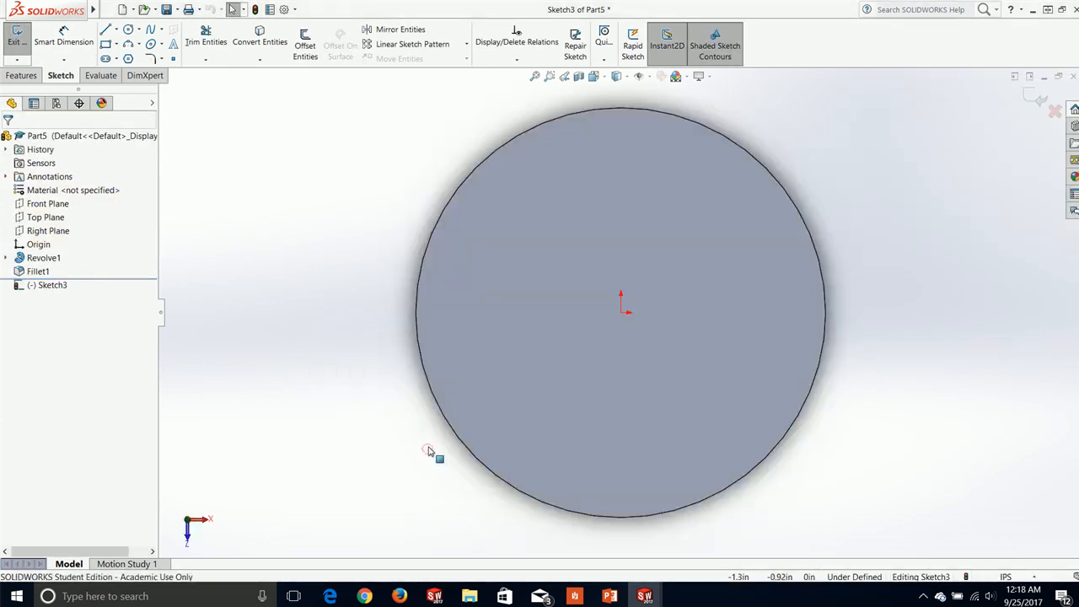
# Step: Sketch a horizontal centerline about 0.87 in long from the origin toward the flange's rim
pyautogui.click(126, 31)
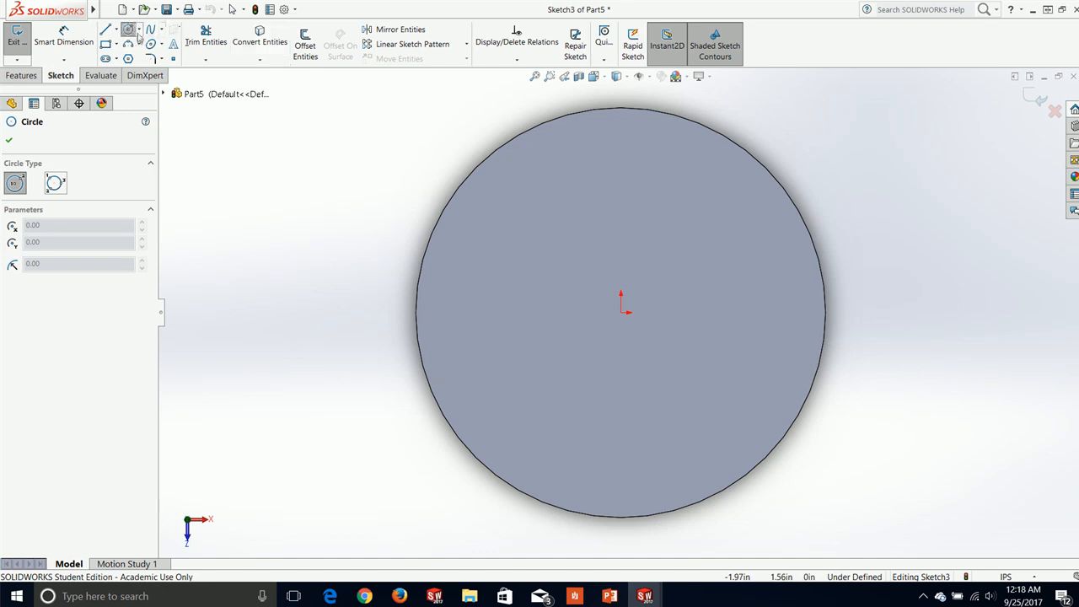
pyautogui.click(140, 30)
pyautogui.click(116, 31)
pyautogui.click(117, 32)
pyautogui.click(118, 31)
pyautogui.click(127, 56)
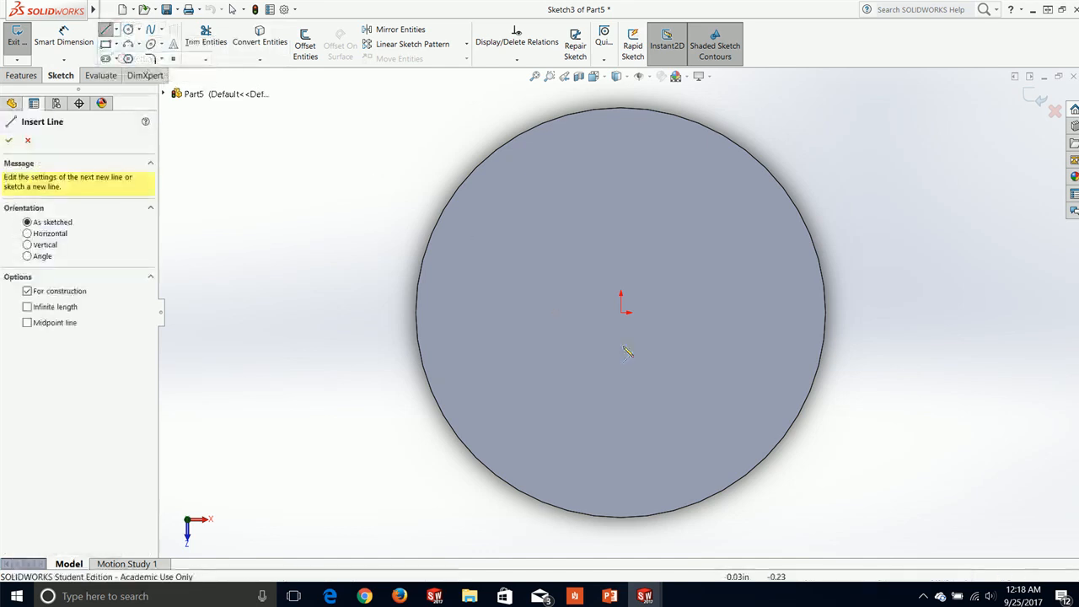
pyautogui.click(623, 313)
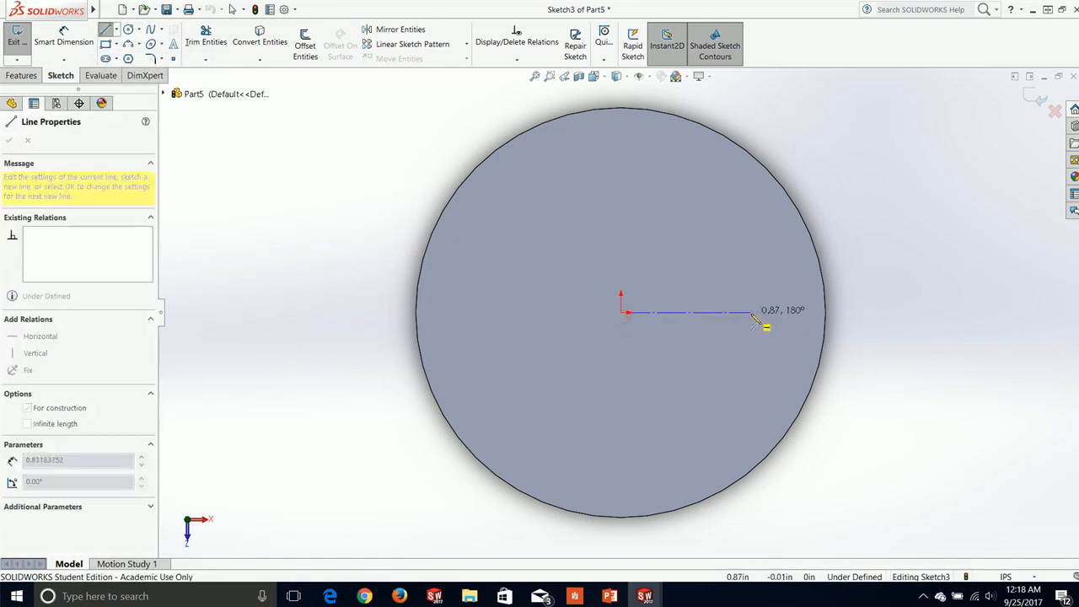
pyautogui.click(751, 313)
pyautogui.press('Escape')
# Step: Sketch a vertical centerline through the origin, extending above and below it within the flange face
pyautogui.click(109, 10)
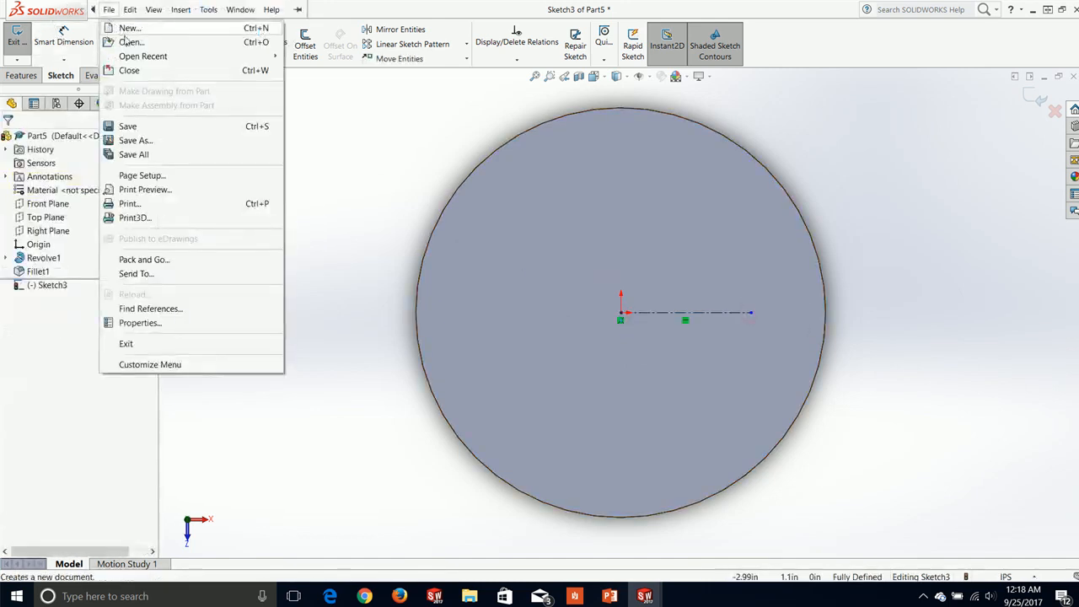
pyautogui.click(354, 140)
pyautogui.click(117, 29)
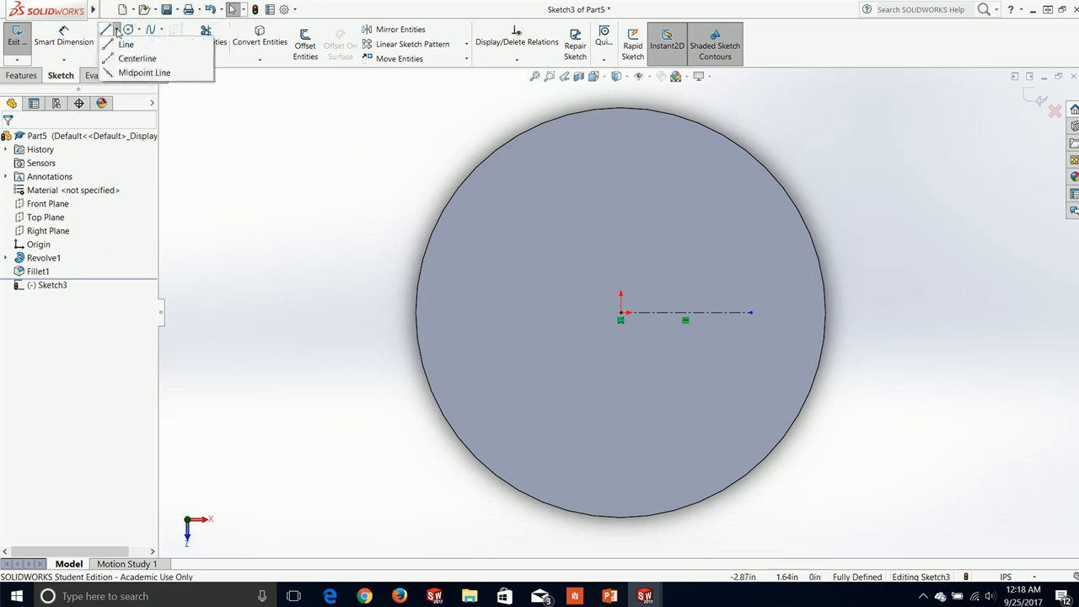
pyautogui.click(125, 59)
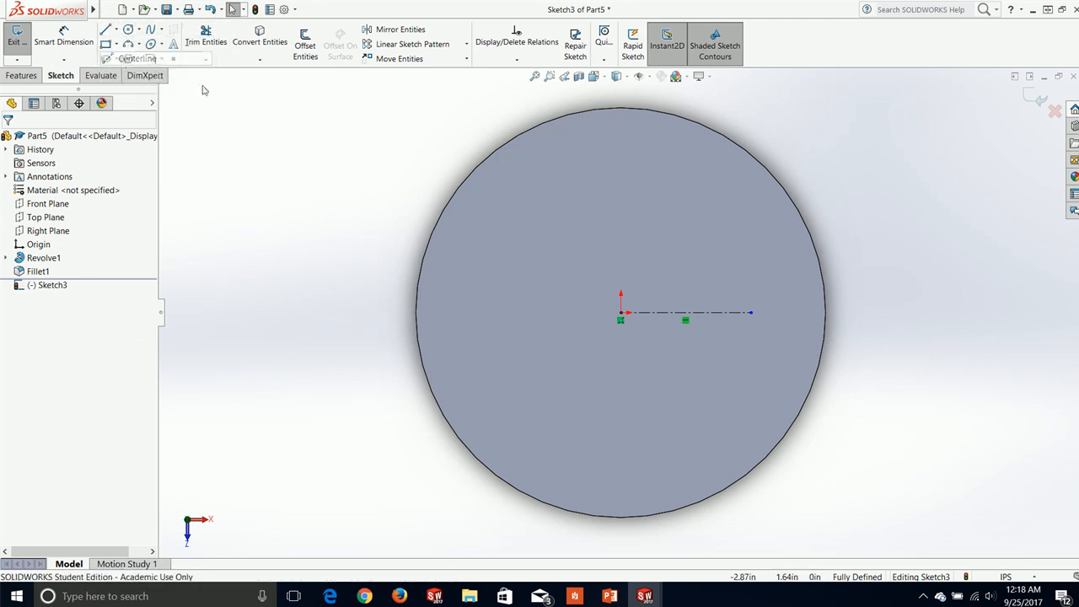
pyautogui.click(619, 204)
pyautogui.click(620, 409)
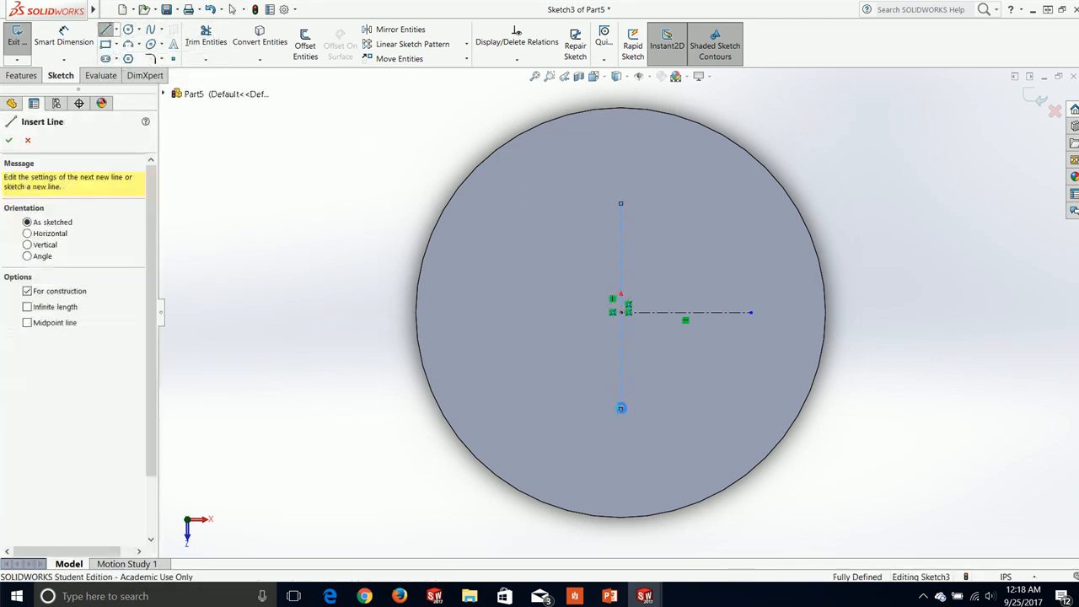
pyautogui.press('Escape')
# Step: Dimension the horizontal centerline's outer endpoint across the vertical centerline as a 2.25 in diameter
pyautogui.click(64, 37)
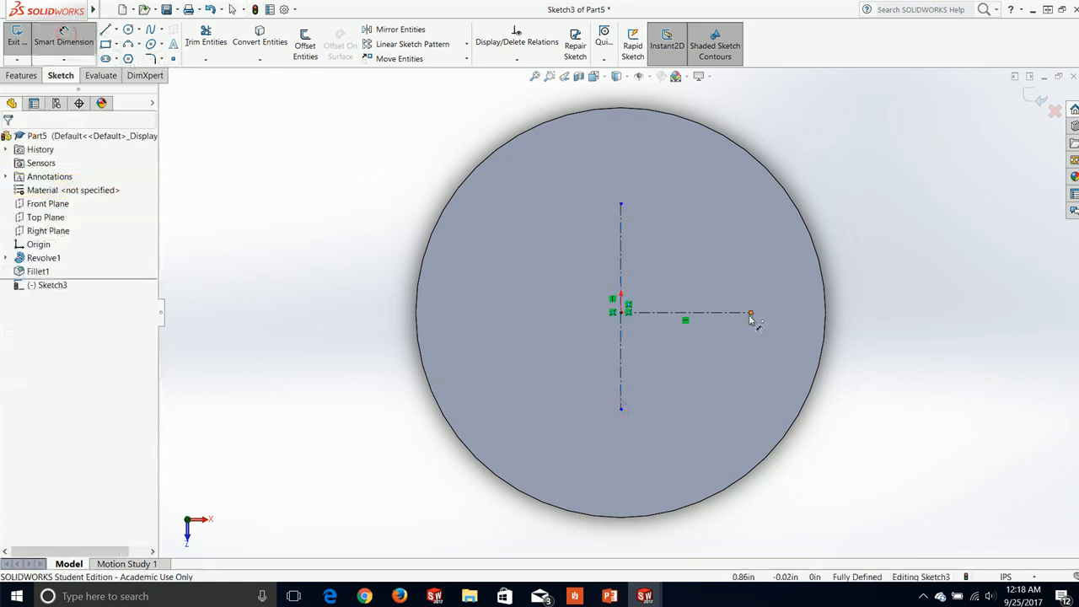
pyautogui.click(750, 313)
pyautogui.click(622, 342)
pyautogui.click(601, 353)
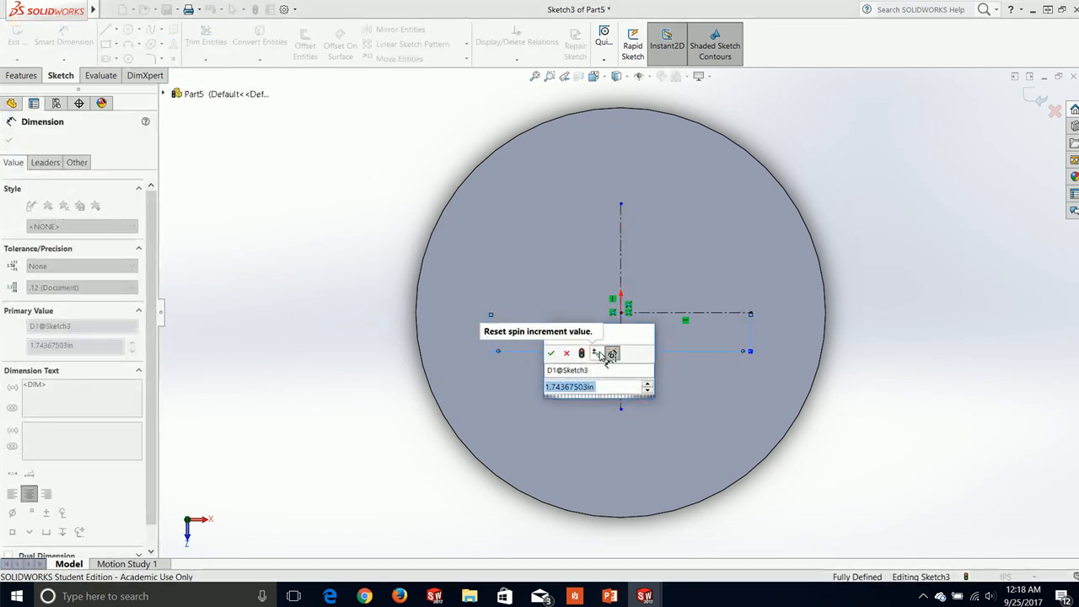
pyautogui.write('1.5')
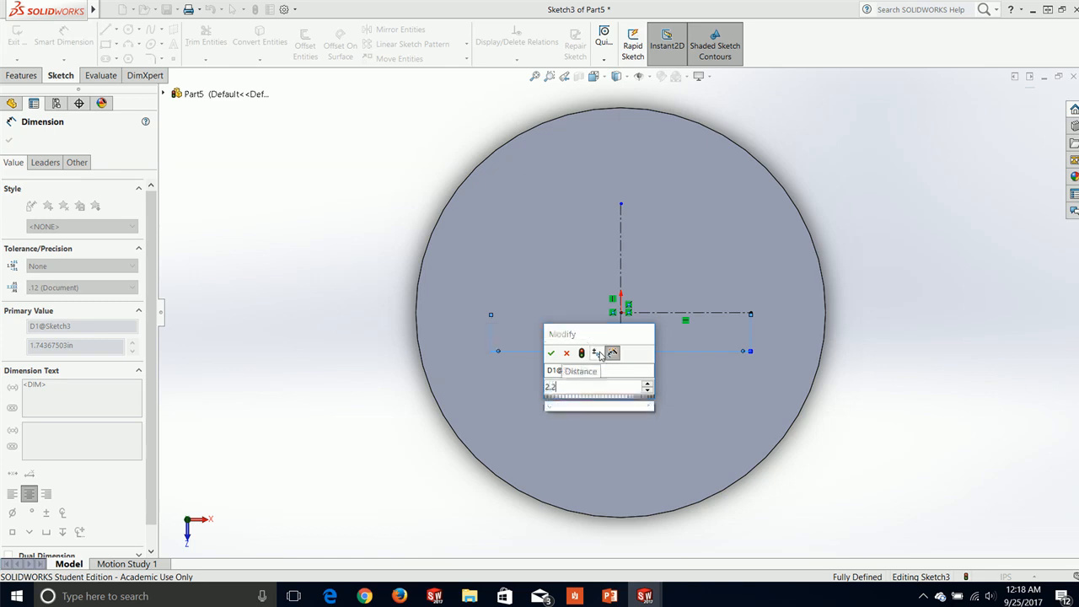
pyautogui.press('Return')
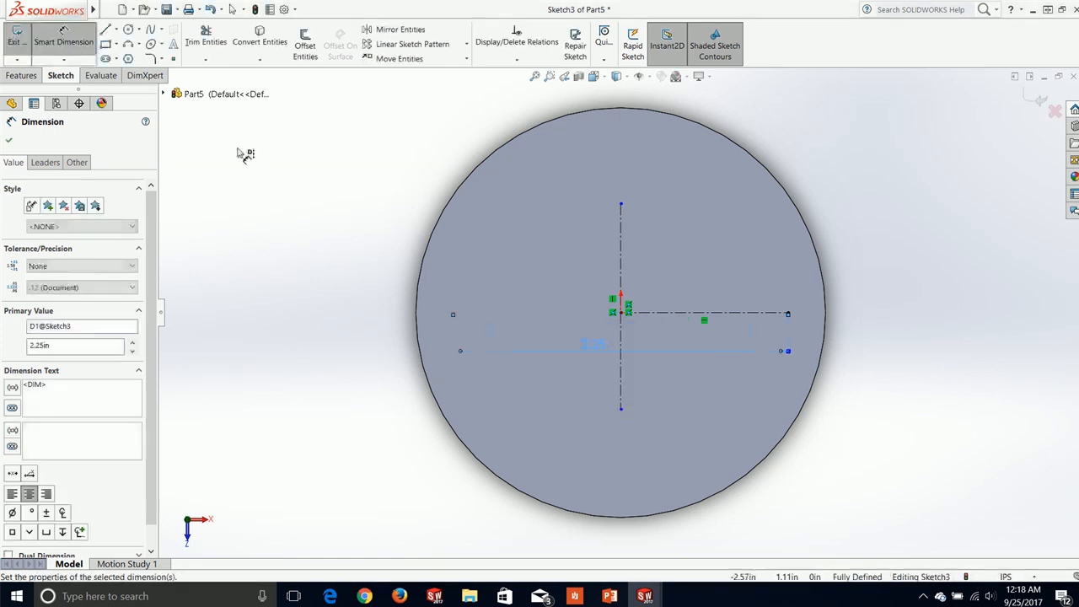
pyautogui.click(10, 142)
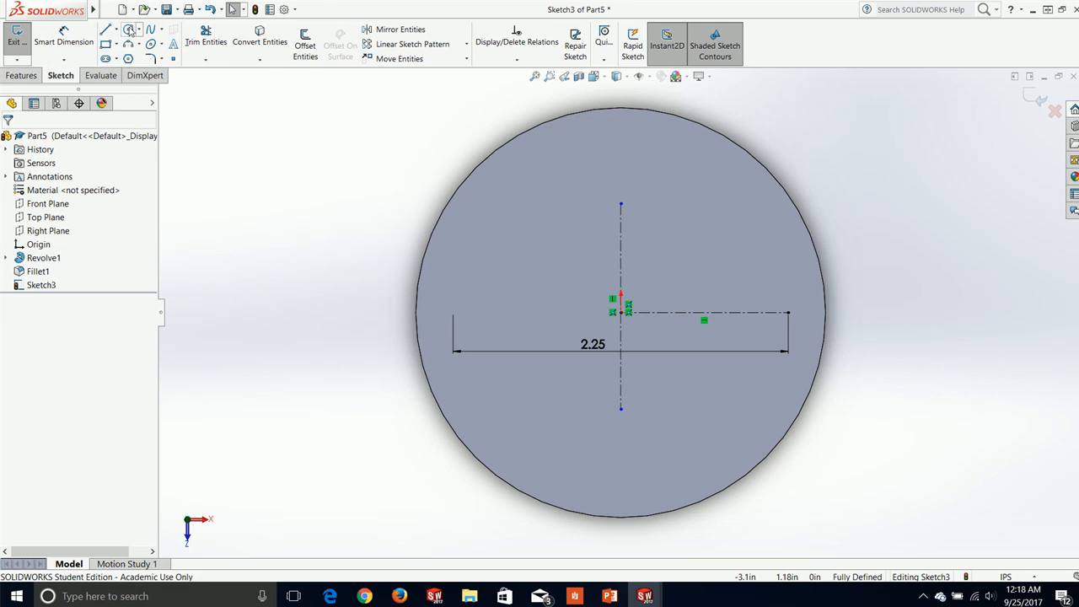
# Step: Draw a circle centered on the horizontal centerline's outer endpoint and dimension its diameter as 0.25 in
pyautogui.click(129, 30)
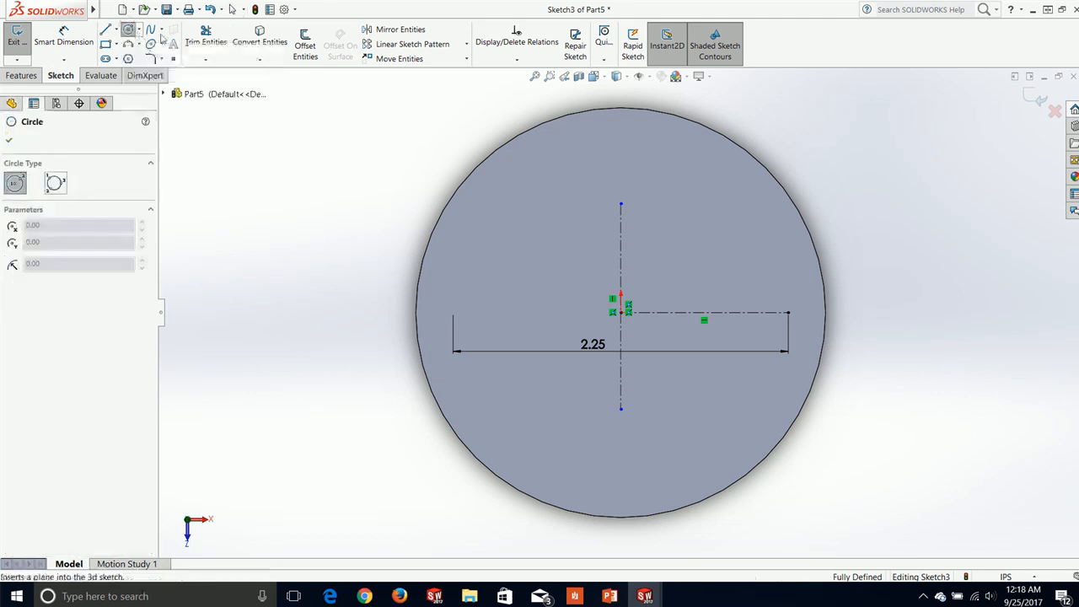
pyautogui.click(788, 313)
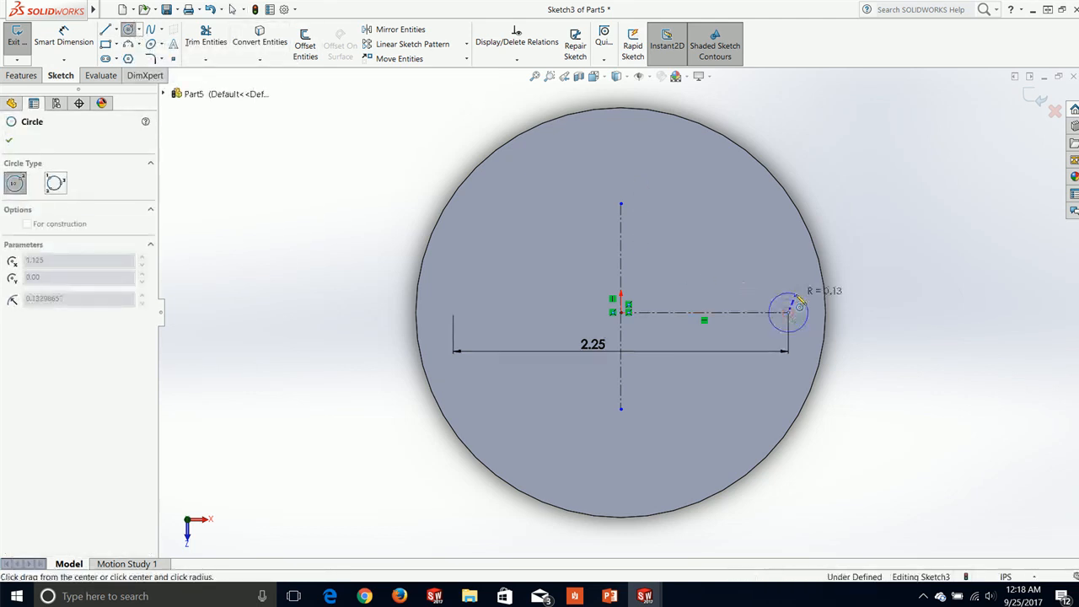
pyautogui.click(788, 295)
pyautogui.press('Escape')
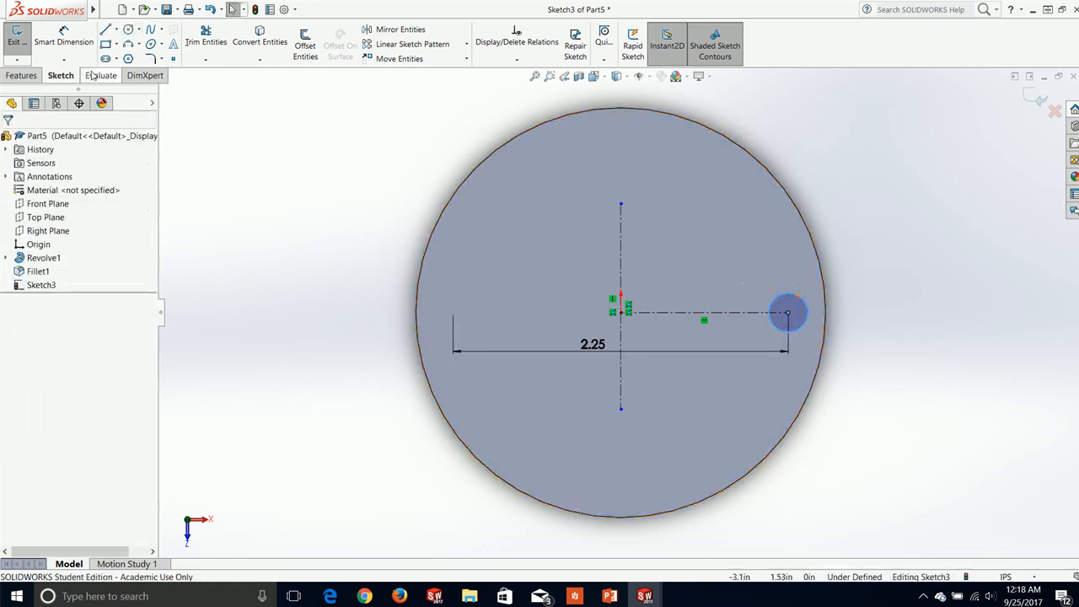
pyautogui.click(63, 36)
pyautogui.click(750, 287)
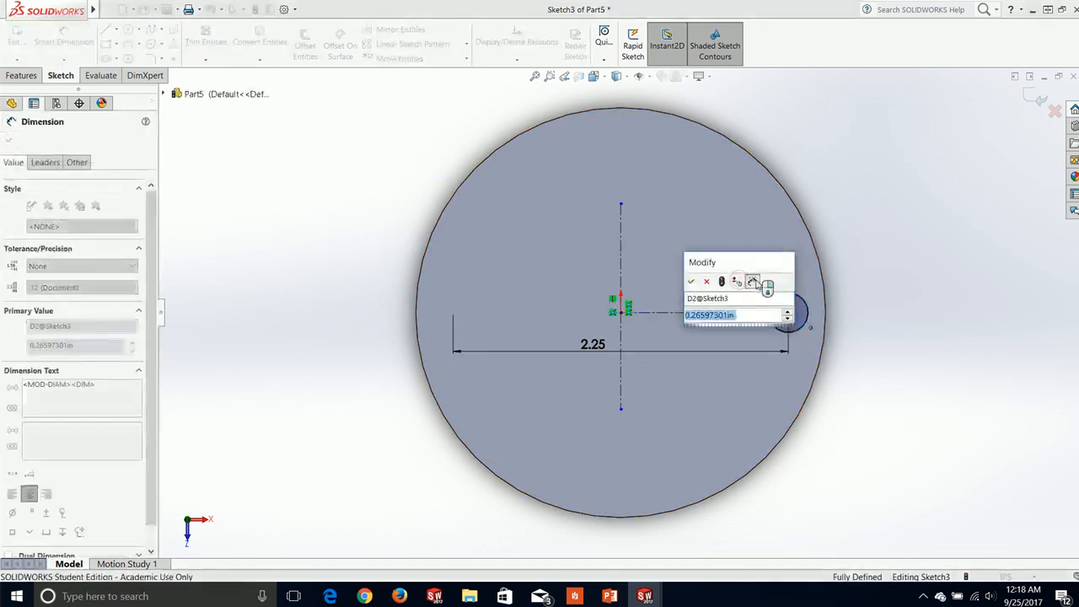
pyautogui.write('25')
pyautogui.press('Return')
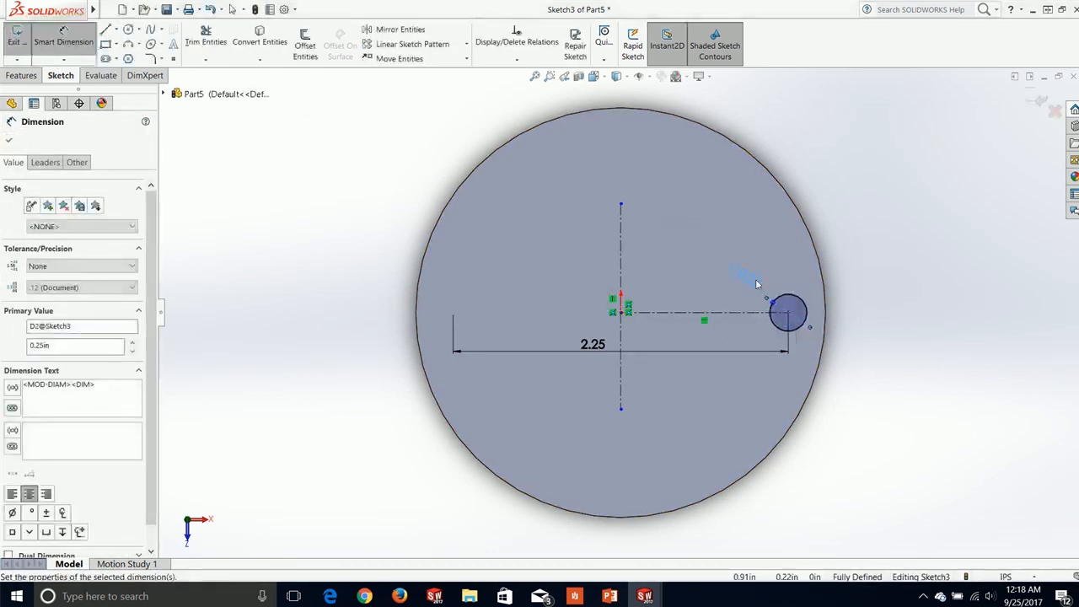
pyautogui.click(9, 141)
# Step: Cut the small circle Through All to make the first bolt hole in the flange
pyautogui.click(23, 75)
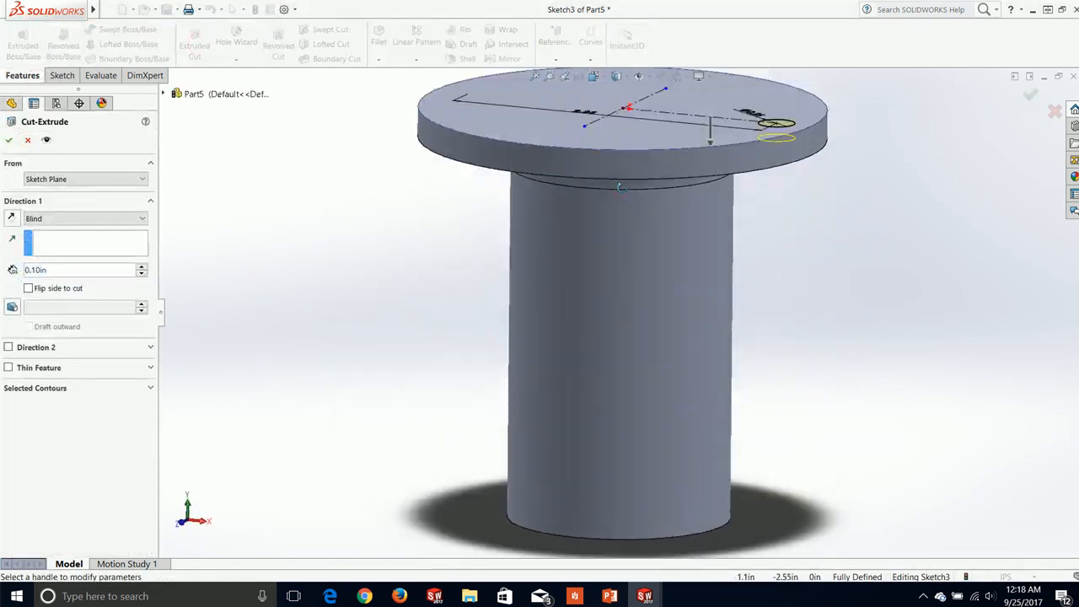
pyautogui.click(101, 225)
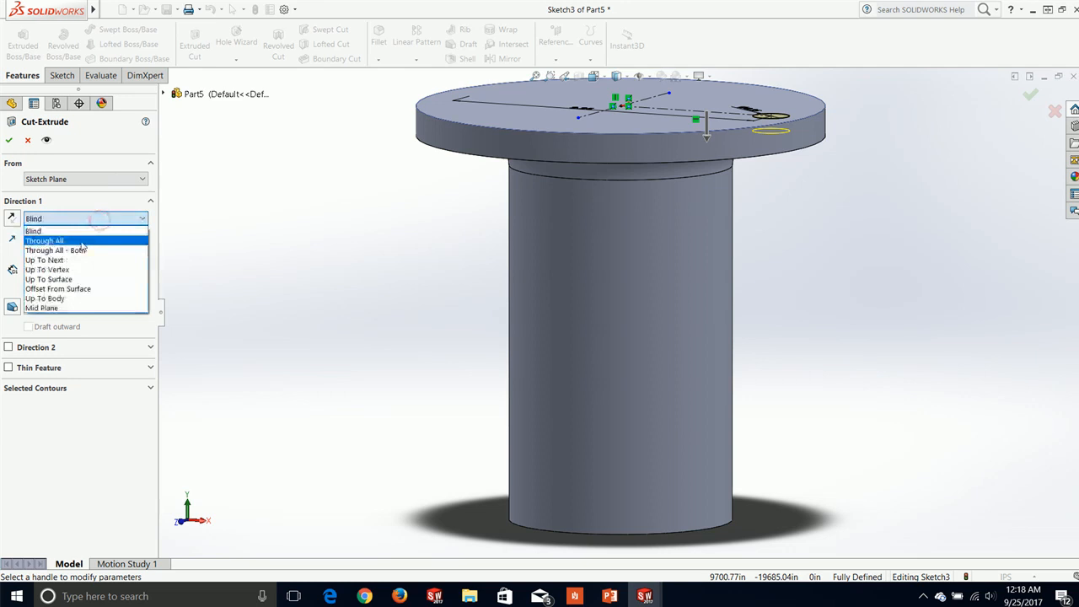
pyautogui.click(84, 237)
pyautogui.click(9, 140)
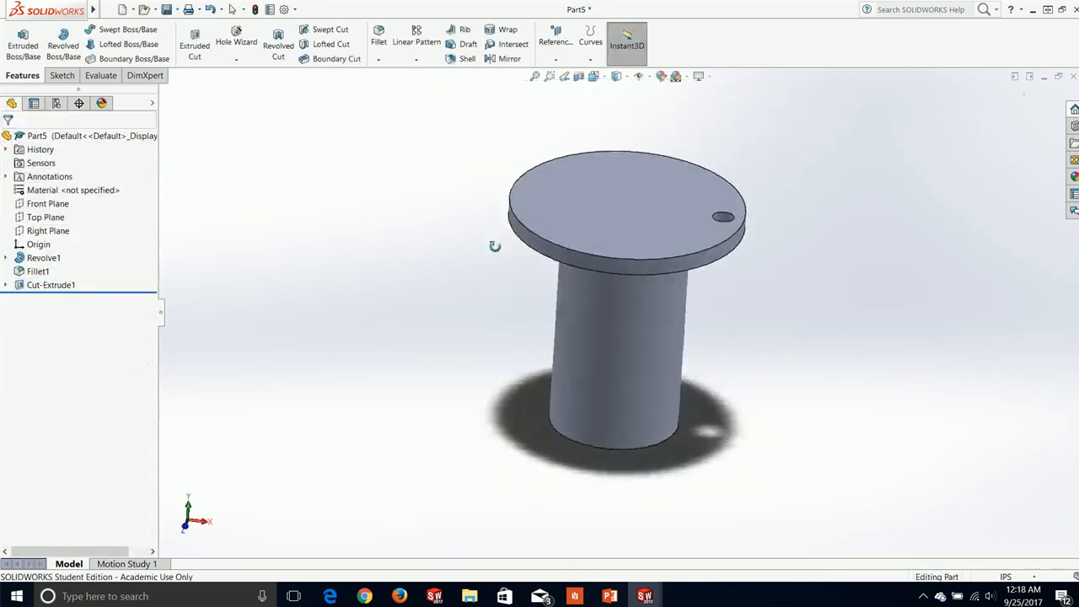
# Step: Circular-pattern the bolt hole cut about the flange's outer edge with 6 equally spaced instances over 360 degrees
pyautogui.click(416, 60)
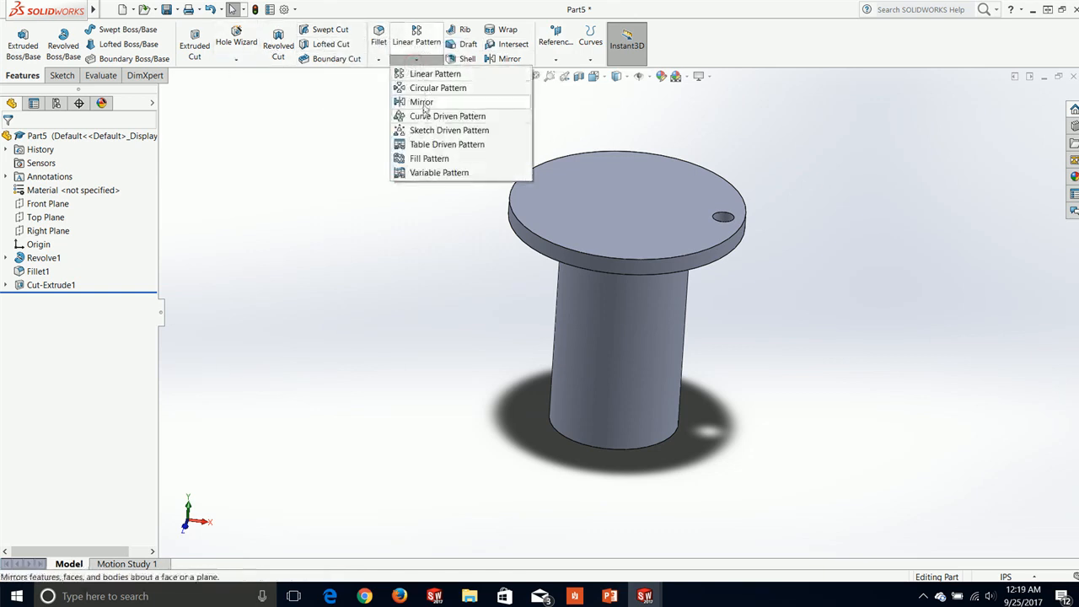
pyautogui.click(427, 87)
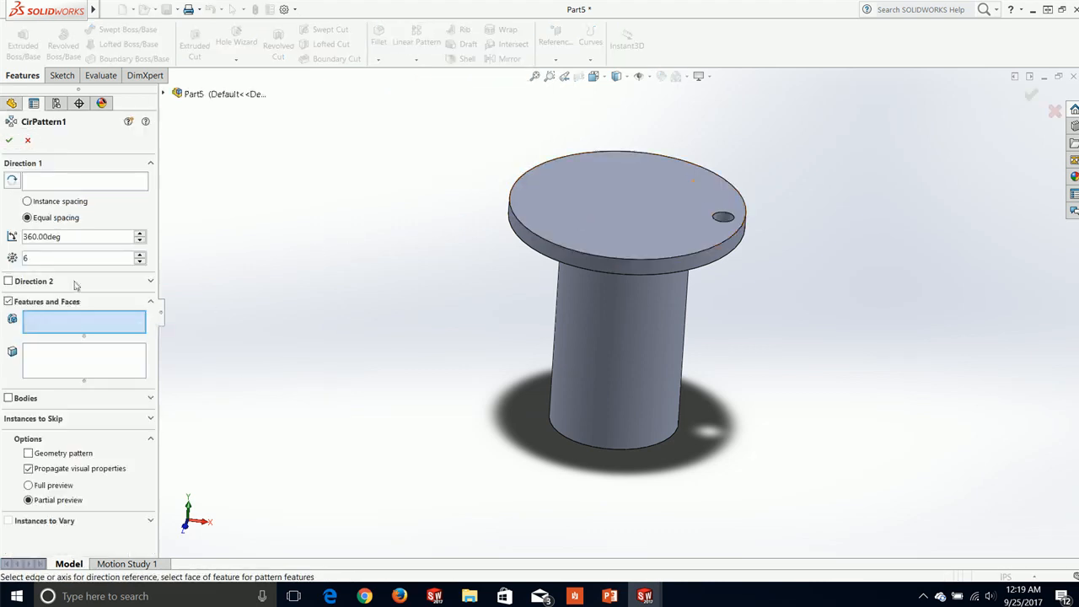
pyautogui.click(51, 184)
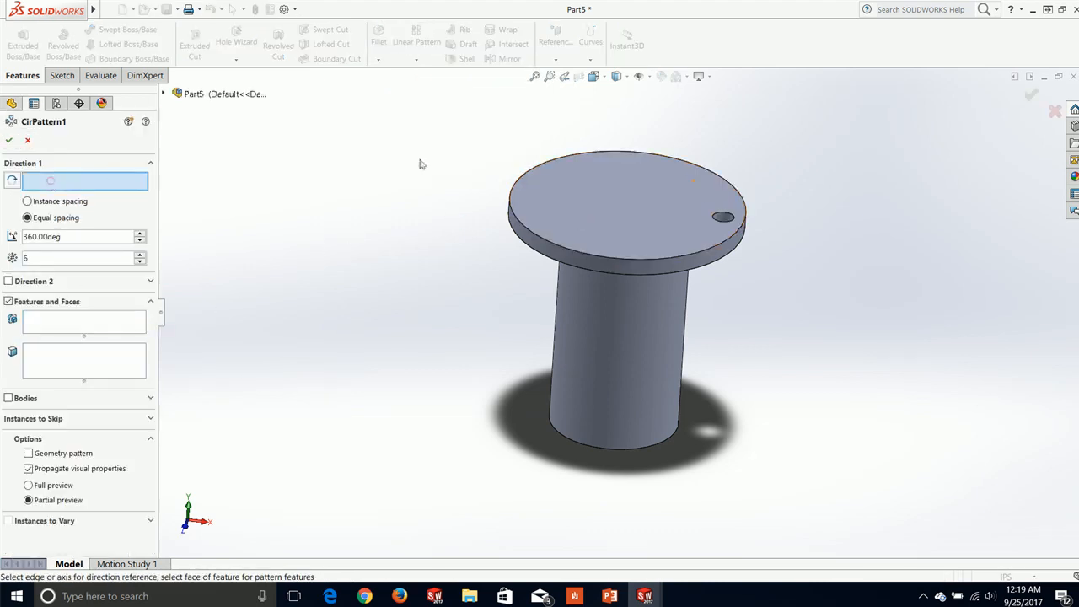
pyautogui.click(645, 156)
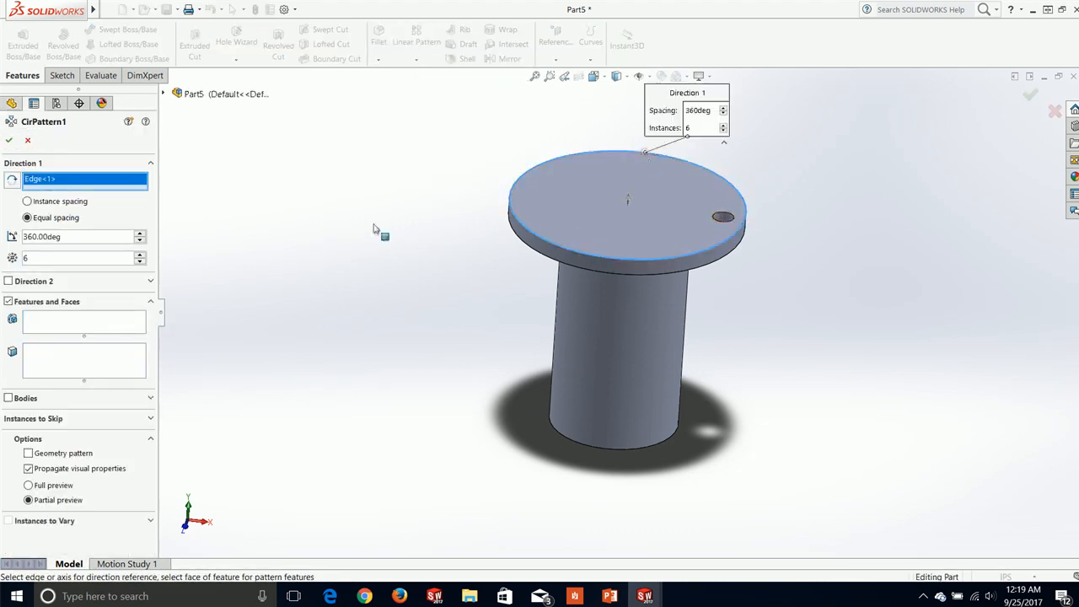
pyautogui.click(78, 320)
pyautogui.scroll(-5, 699, 301)
pyautogui.click(700, 215)
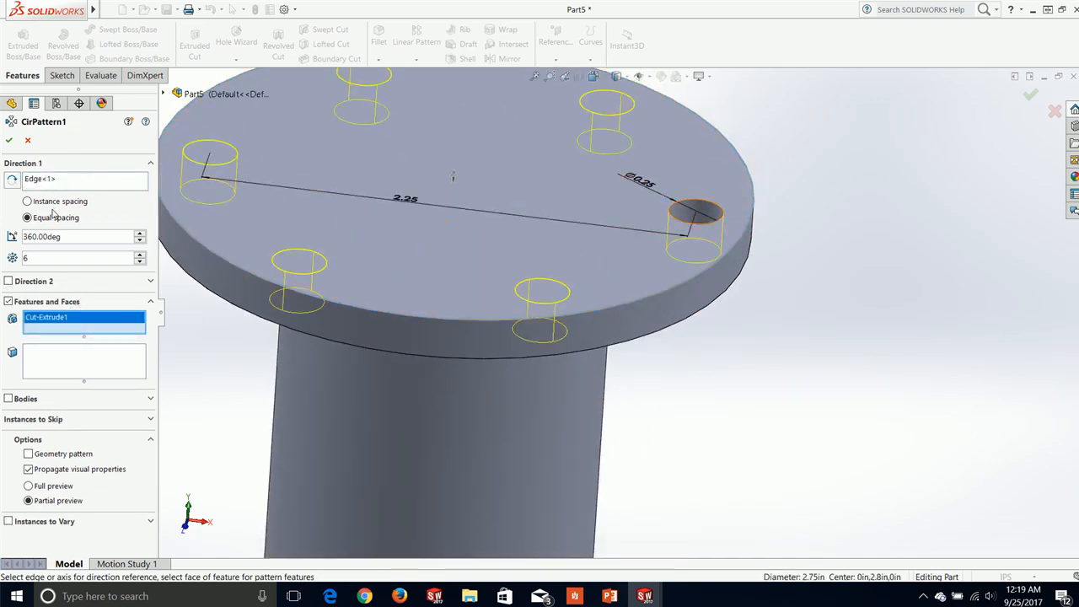
pyautogui.click(9, 140)
pyautogui.scroll(5, 743, 321)
pyautogui.moveTo(742, 326)
pyautogui.mouseDown(button='middle')
pyautogui.moveTo(737, 301)
pyautogui.moveTo(753, 258)
pyautogui.moveTo(746, 307)
pyautogui.mouseUp(button='middle')
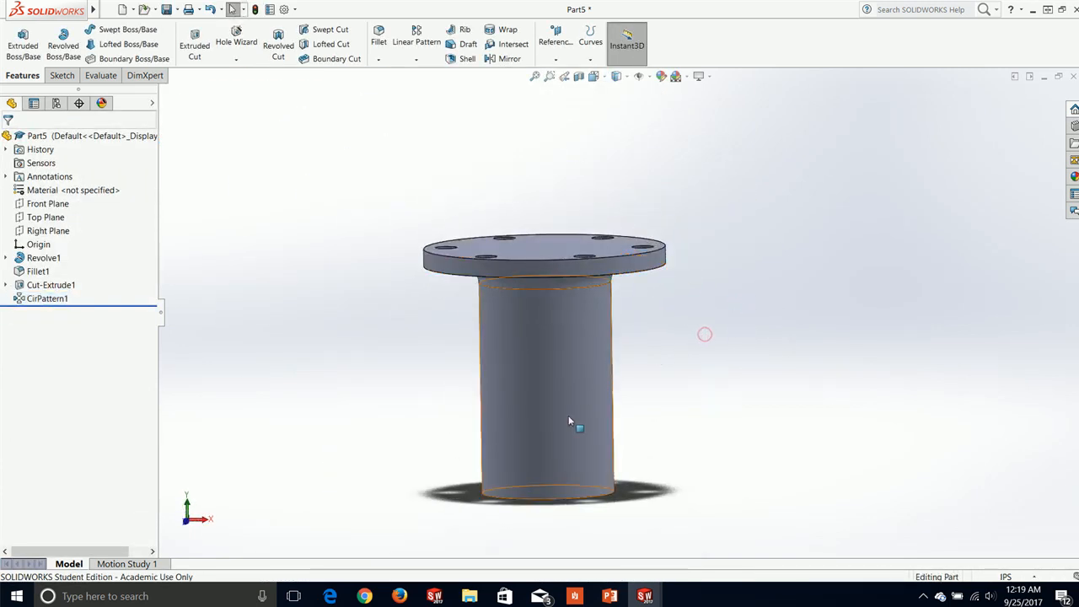
pyautogui.moveTo(626, 448); pyautogui.dragTo(758, 335, button='middle')
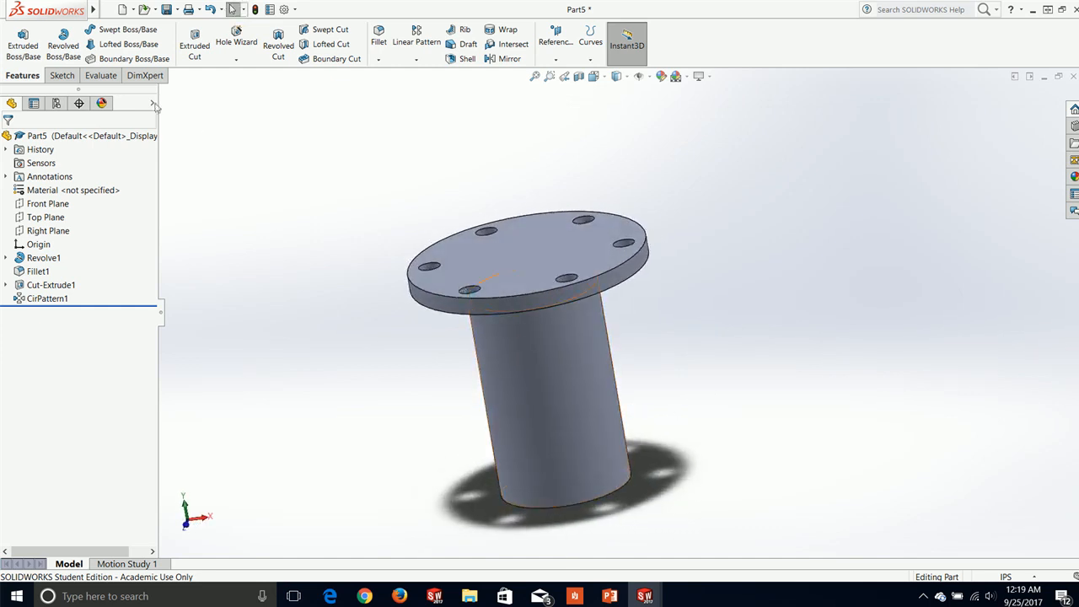
# Step: Start a new sketch on the Front Plane and view it face-on
pyautogui.click(61, 75)
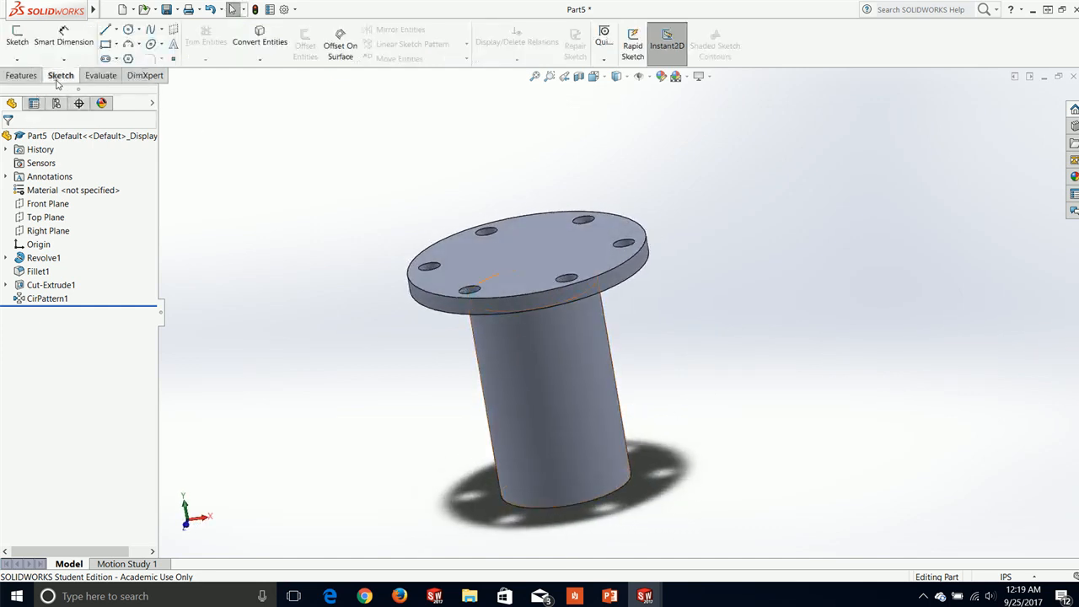
pyautogui.click(16, 38)
pyautogui.click(164, 96)
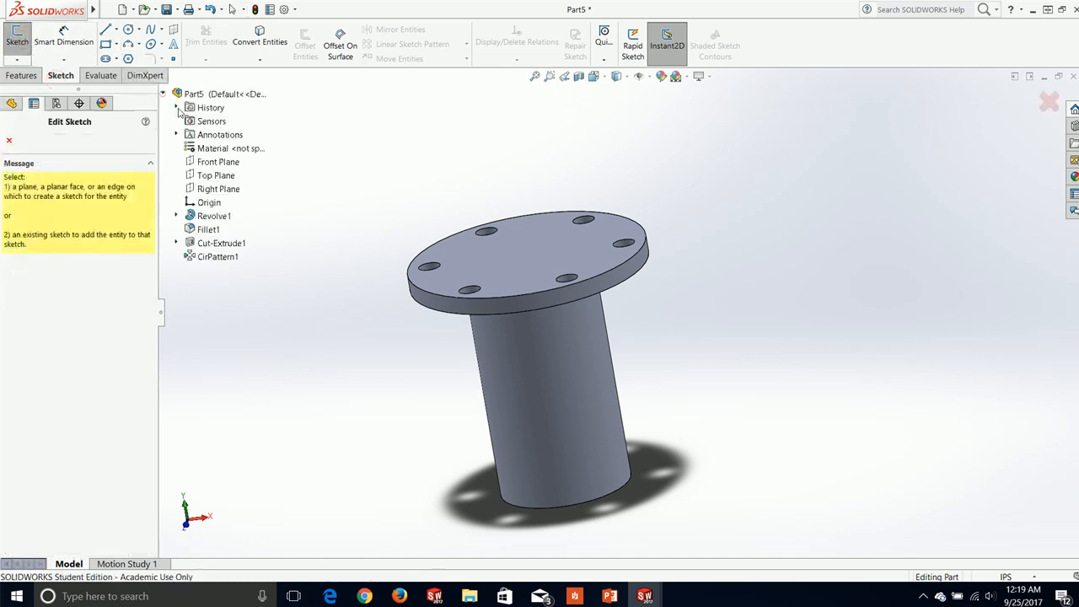
pyautogui.click(207, 165)
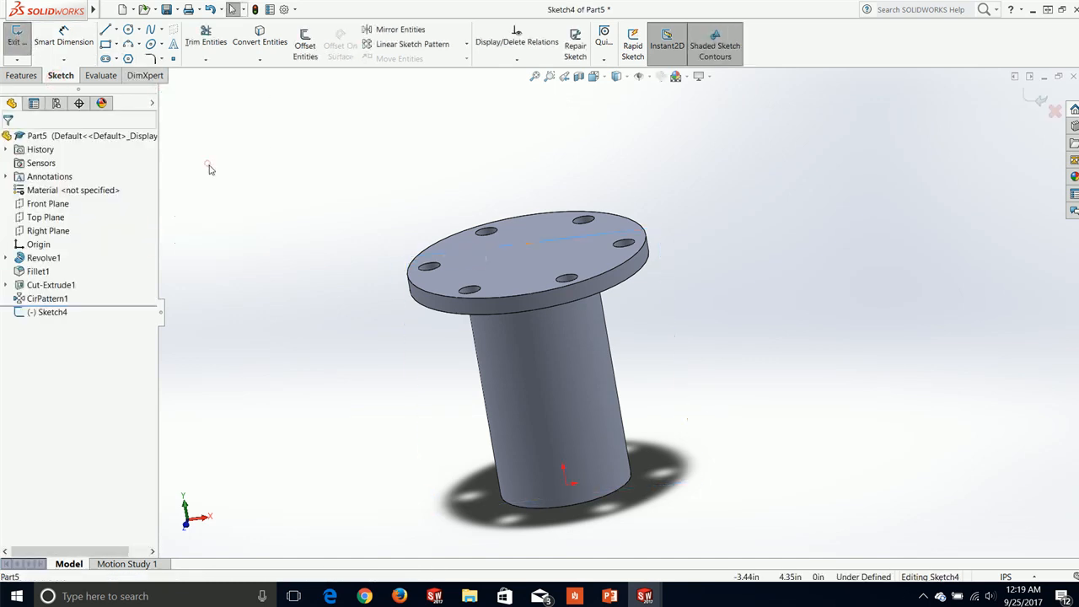
pyautogui.press('space')
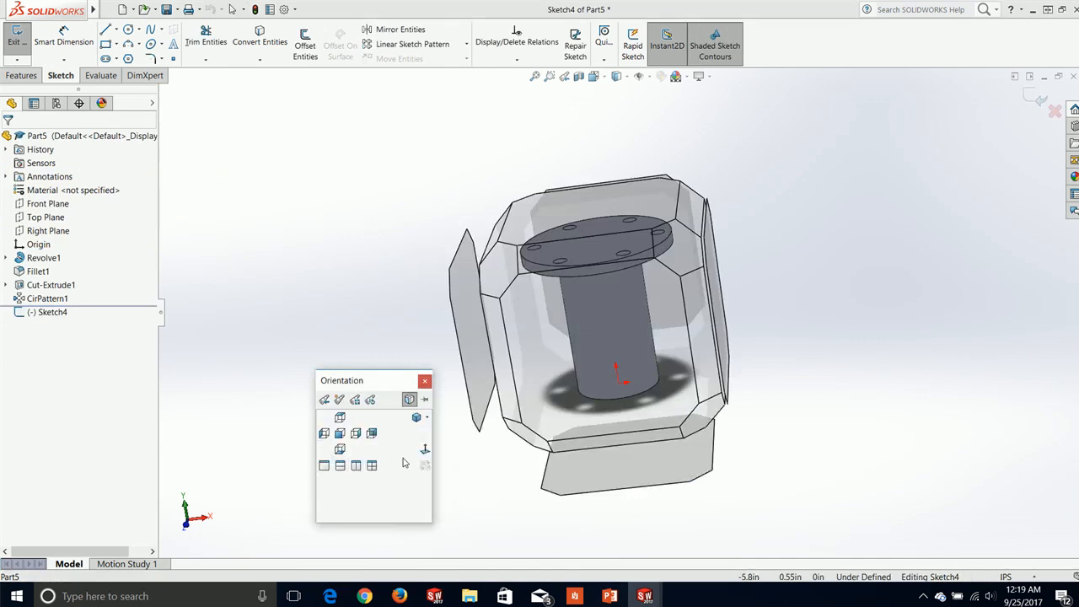
pyautogui.click(423, 452)
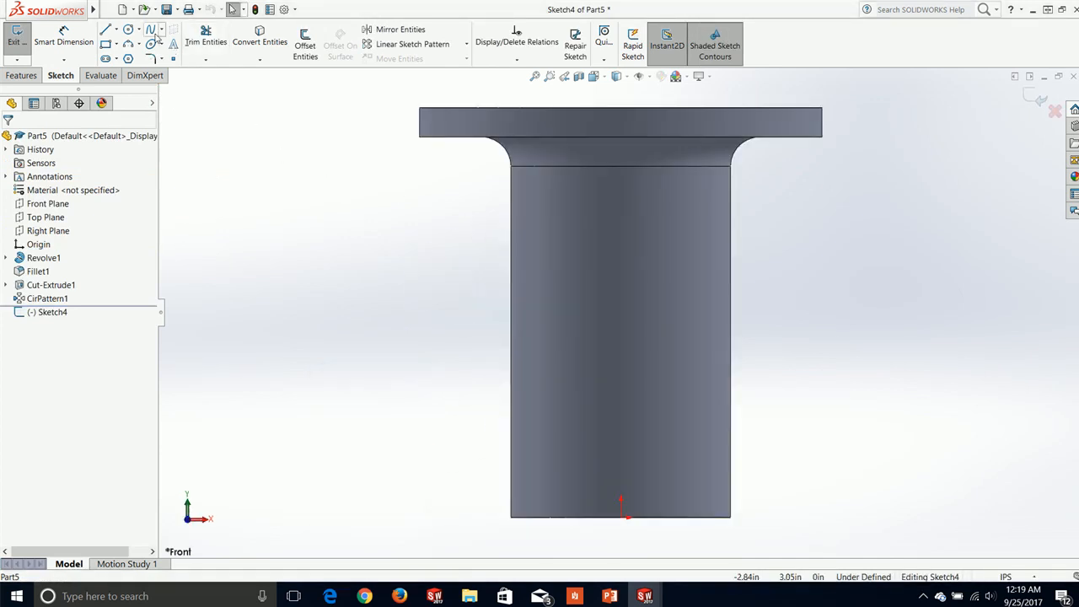
# Step: Draw a vertical centerline from the origin up to the flange's top face
pyautogui.click(119, 30)
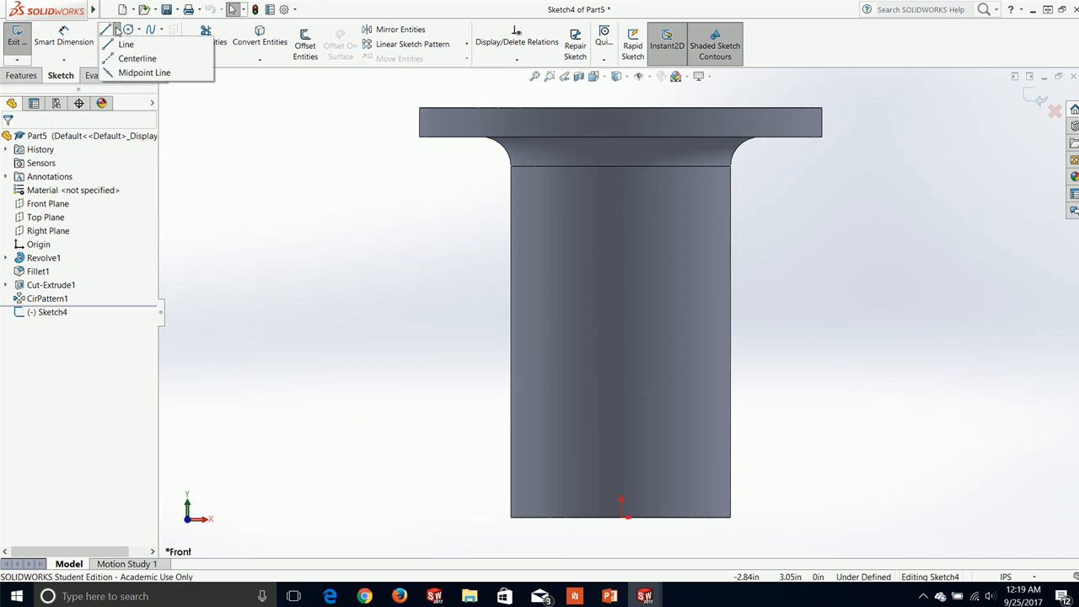
pyautogui.click(131, 59)
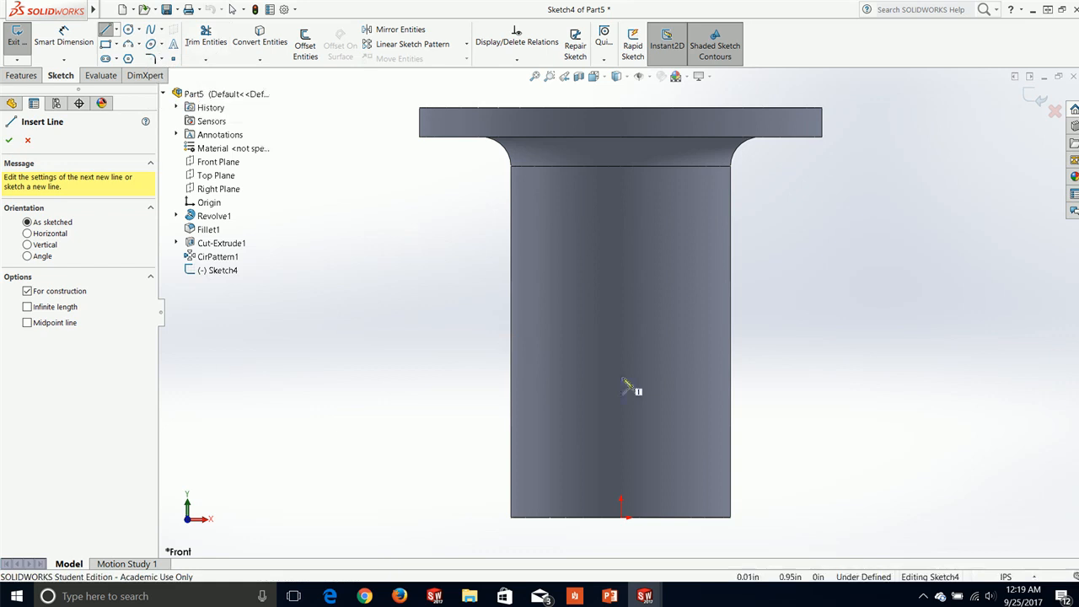
pyautogui.click(621, 518)
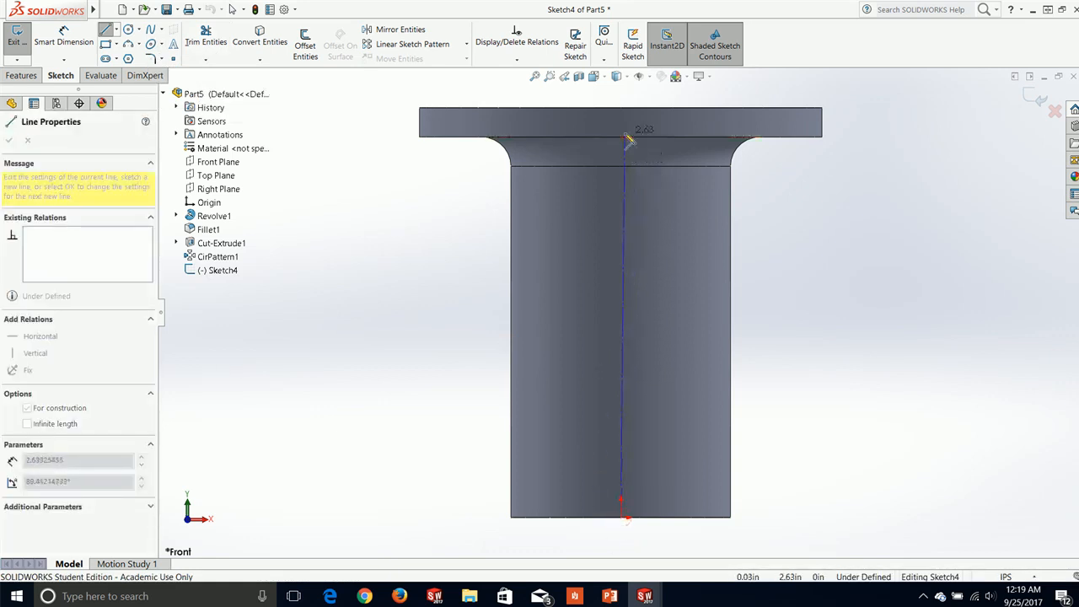
pyautogui.click(621, 103)
pyautogui.press('Escape')
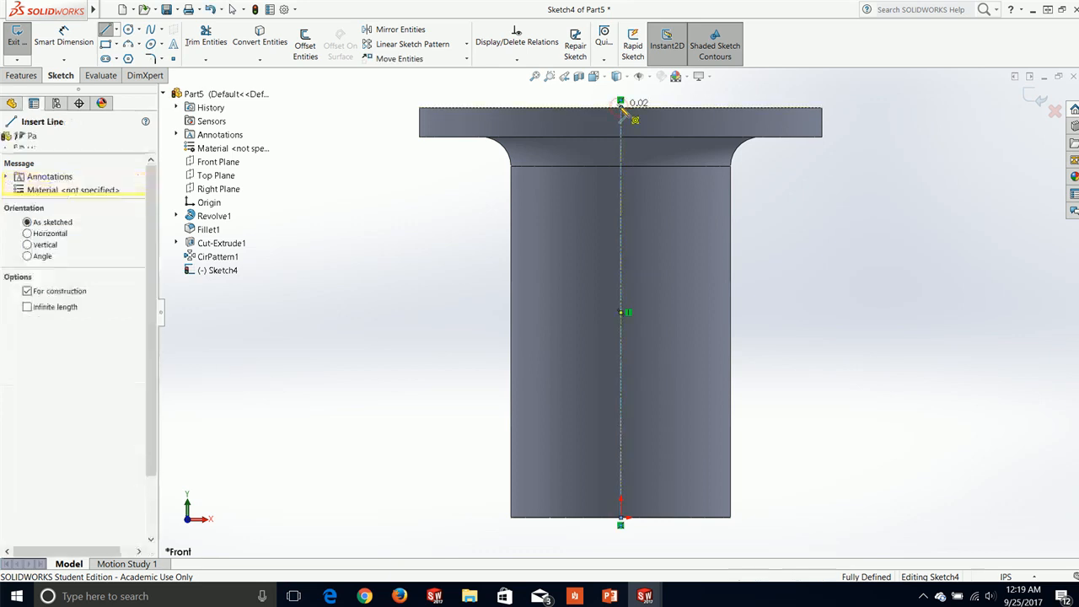
pyautogui.press('Escape')
# Step: Draw a centerline about 2.11 in long from the lower part of the vertical centerline, angled upward past the cylinder's right side
pyautogui.click(115, 29)
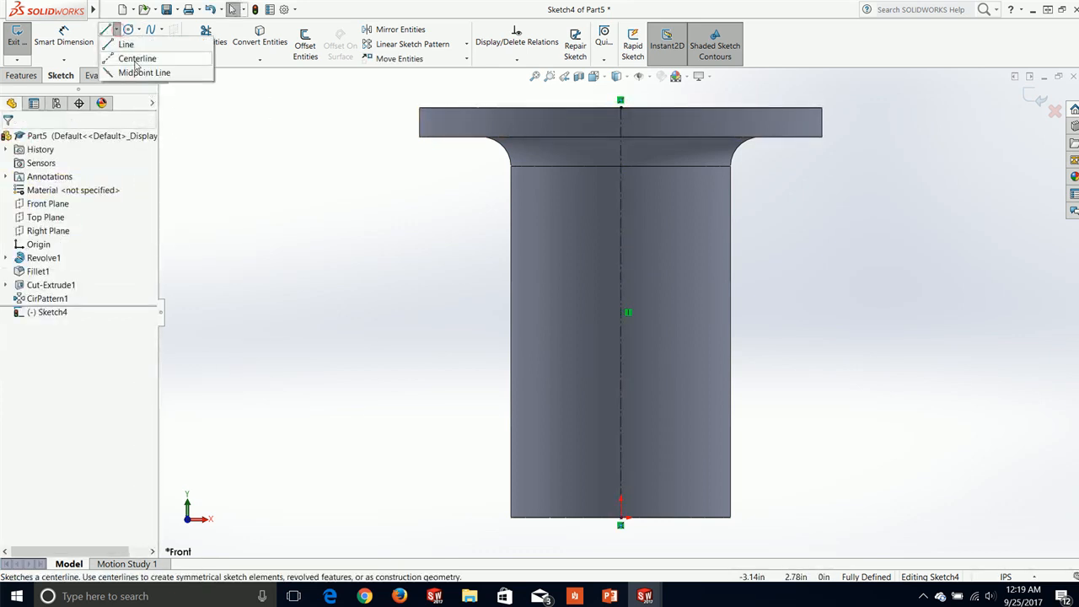
pyautogui.click(135, 55)
pyautogui.click(629, 430)
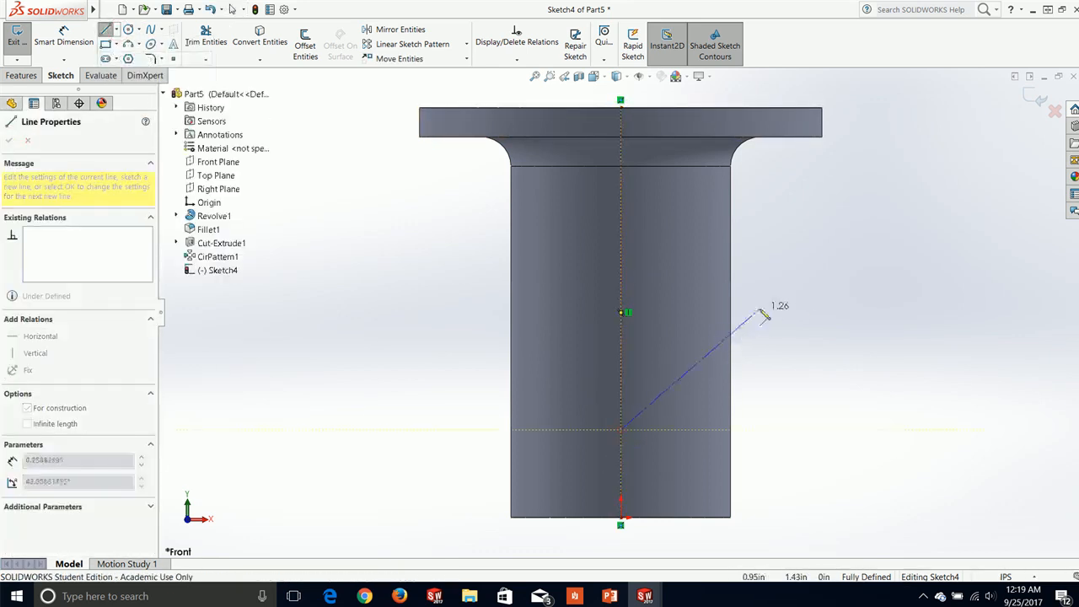
pyautogui.click(885, 276)
pyautogui.press('Escape')
pyautogui.press('Escape')
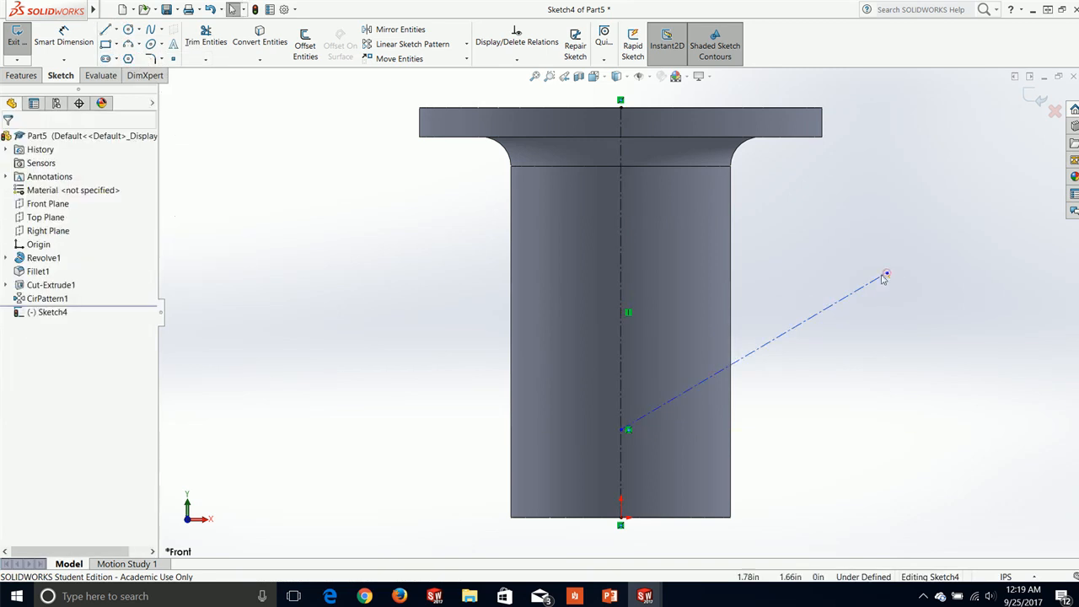
# Step: Dimension the angle between the slanted centerline and the vertical centerline as 60 degrees
pyautogui.click(63, 38)
pyautogui.click(684, 397)
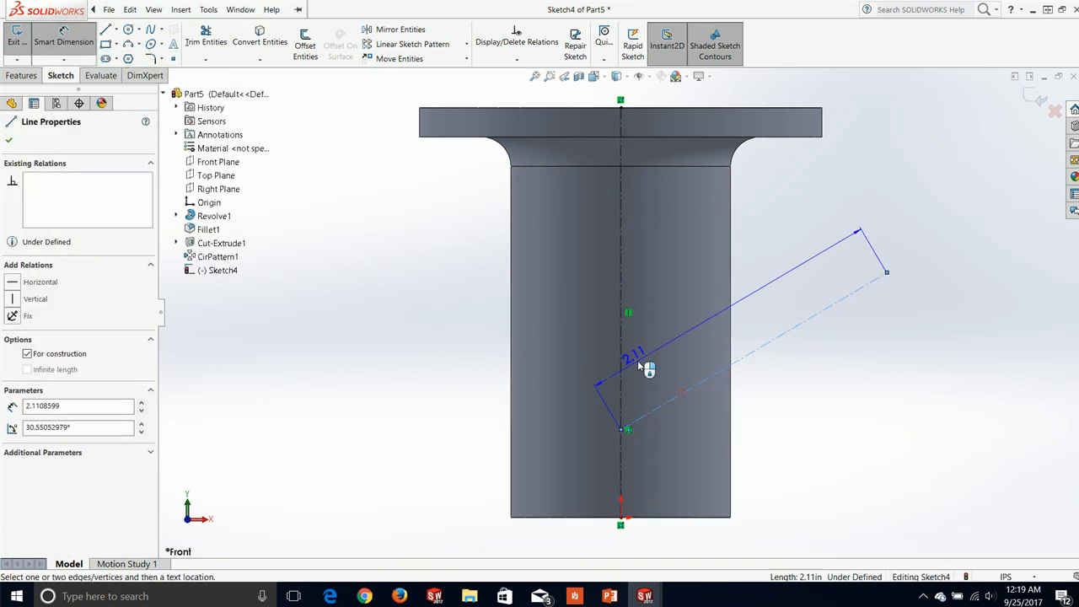
pyautogui.click(622, 369)
pyautogui.click(675, 345)
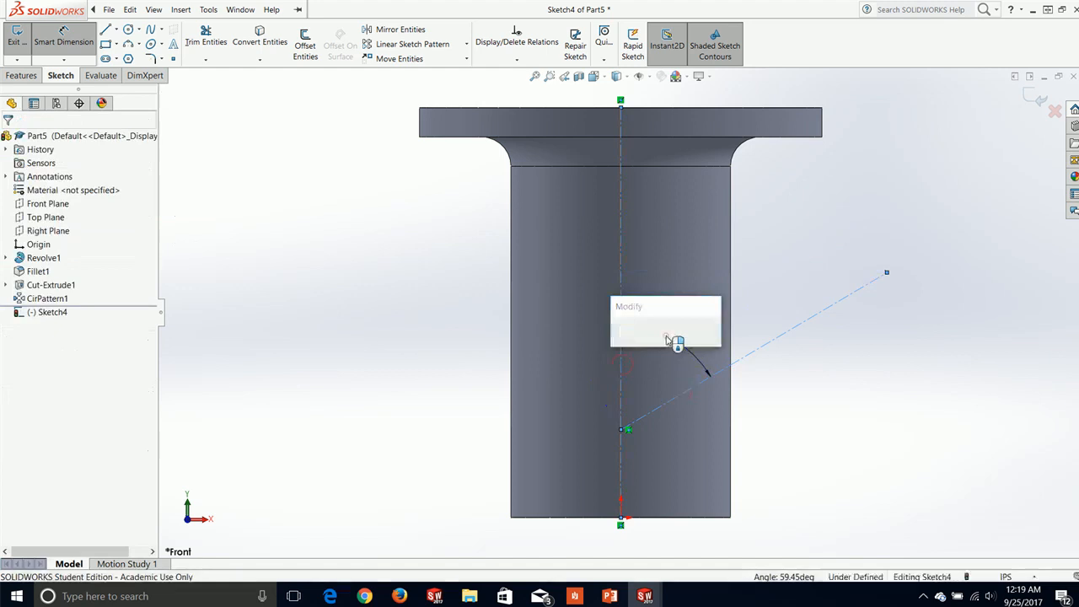
pyautogui.write('60')
pyautogui.press('Return')
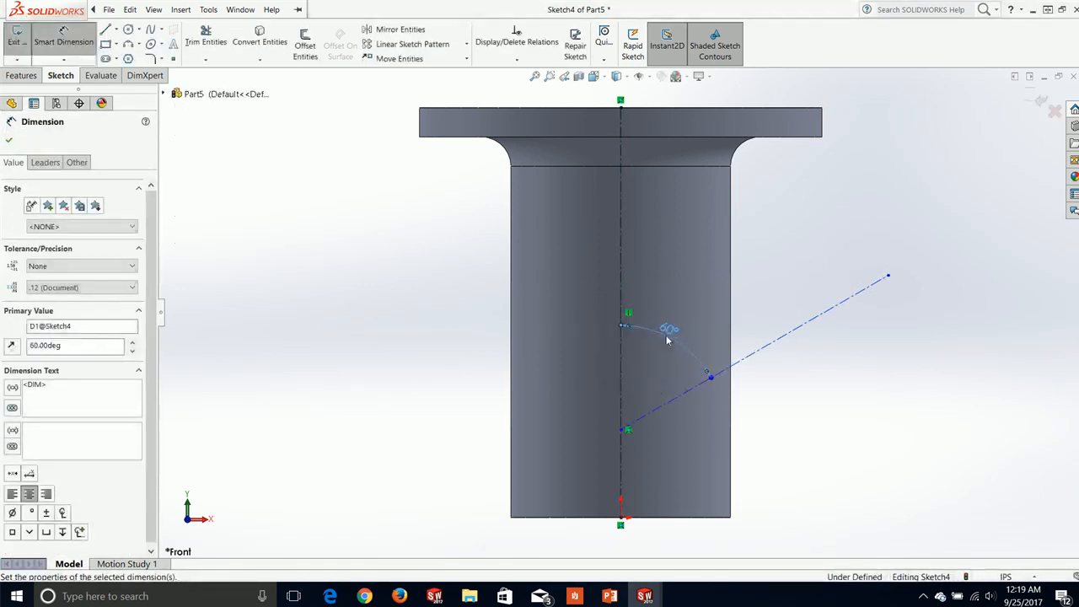
# Step: Dimension the slanted centerline's length as 1.5 in
pyautogui.click(777, 342)
pyautogui.click(815, 380)
pyautogui.write('1.5')
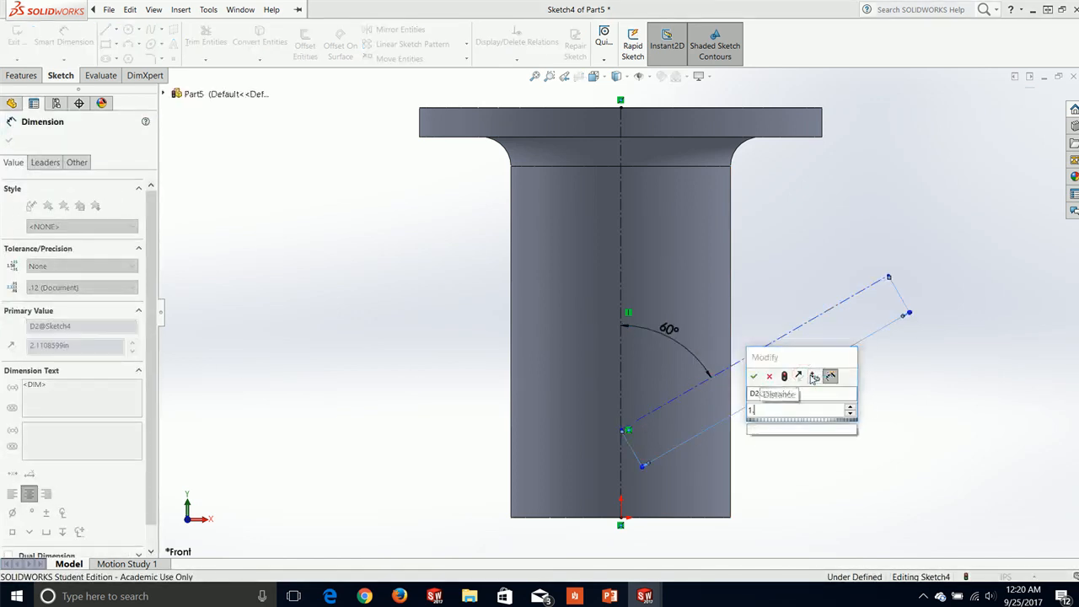
pyautogui.press('Return')
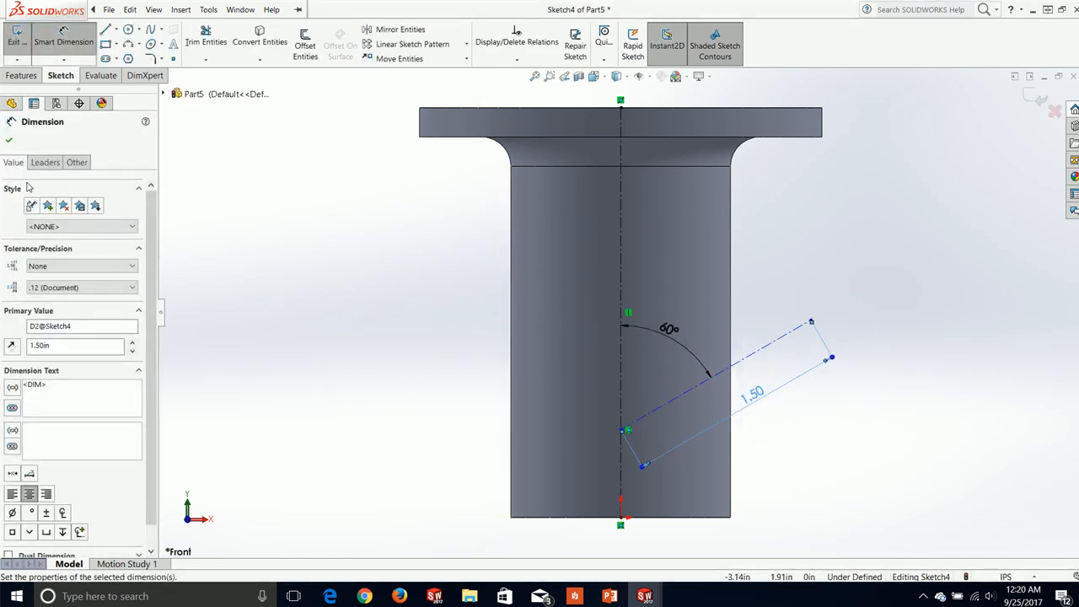
pyautogui.click(9, 142)
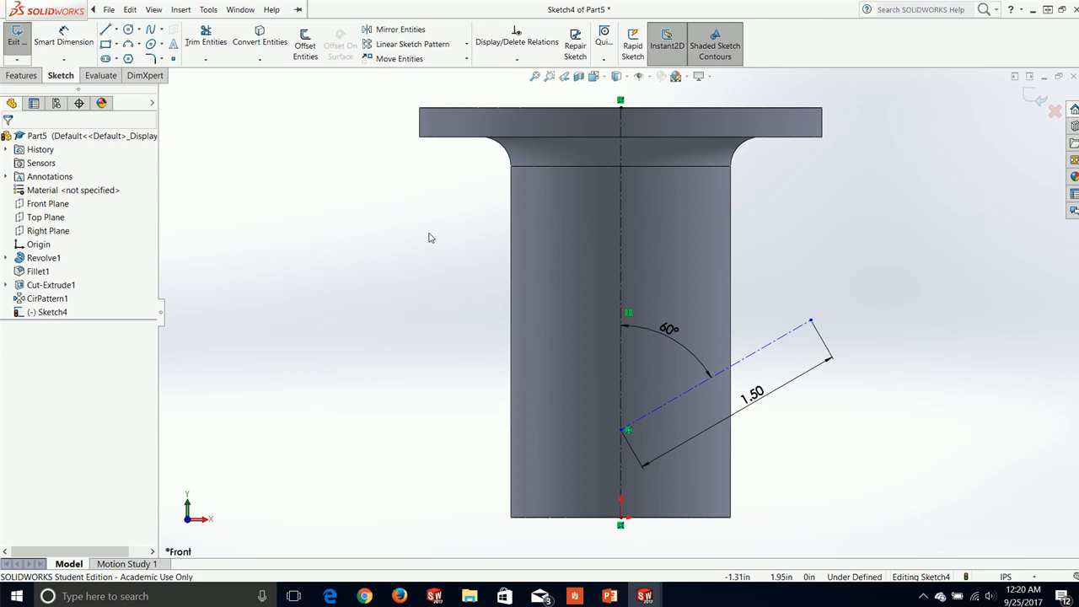
# Step: Shift the slanted centerline slightly downward along the vertical centerline by its outer endpoint
pyautogui.click(437, 263)
pyautogui.moveTo(812, 320)
pyautogui.mouseDown()
pyautogui.moveTo(835, 357)
pyautogui.moveTo(834, 334)
pyautogui.mouseUp()
pyautogui.click(920, 286)
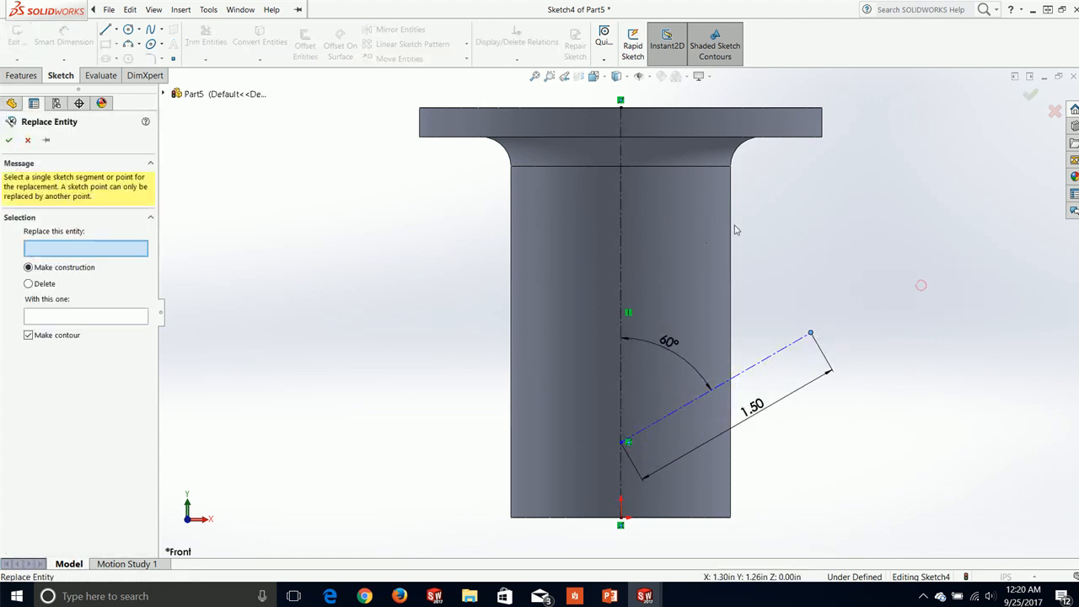
pyautogui.press('Escape')
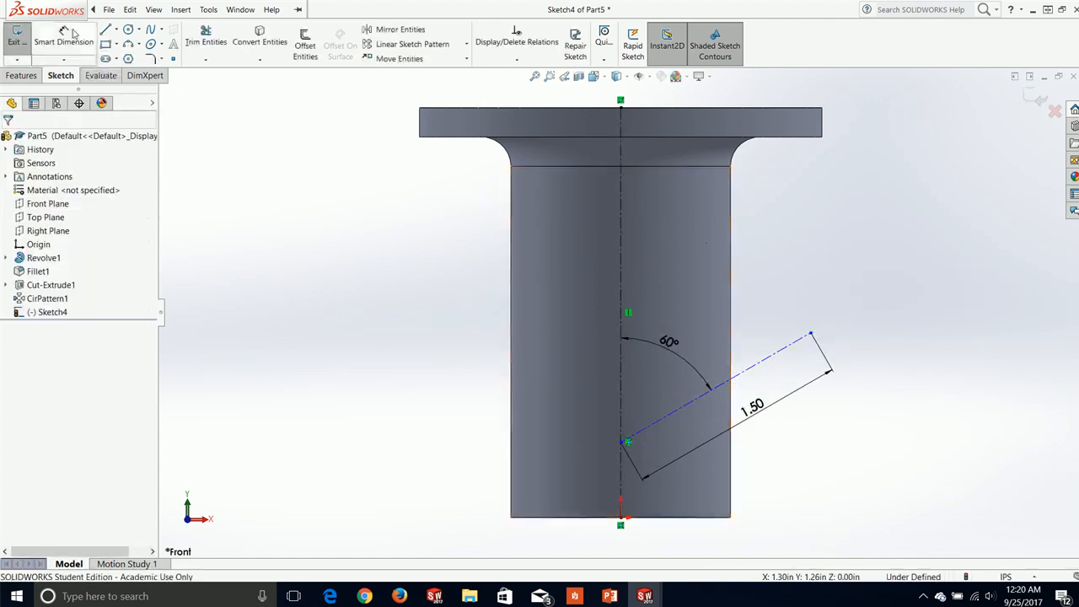
# Step: Dimension the slanted centerline's inner endpoint 0.50 in above the cylinder's bottom edge and exit the sketch
pyautogui.click(109, 9)
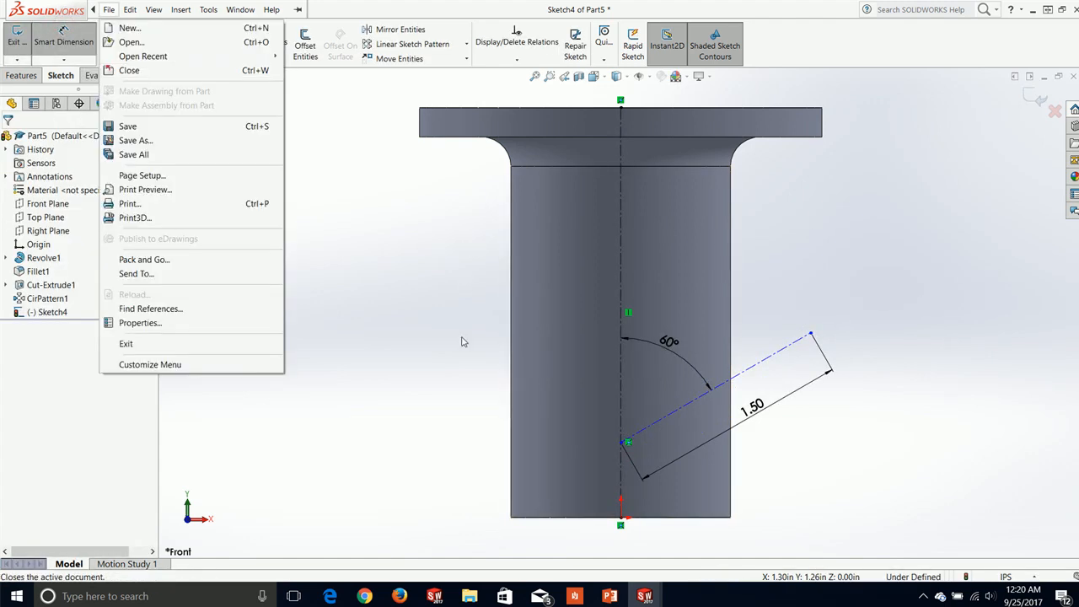
pyautogui.click(623, 441)
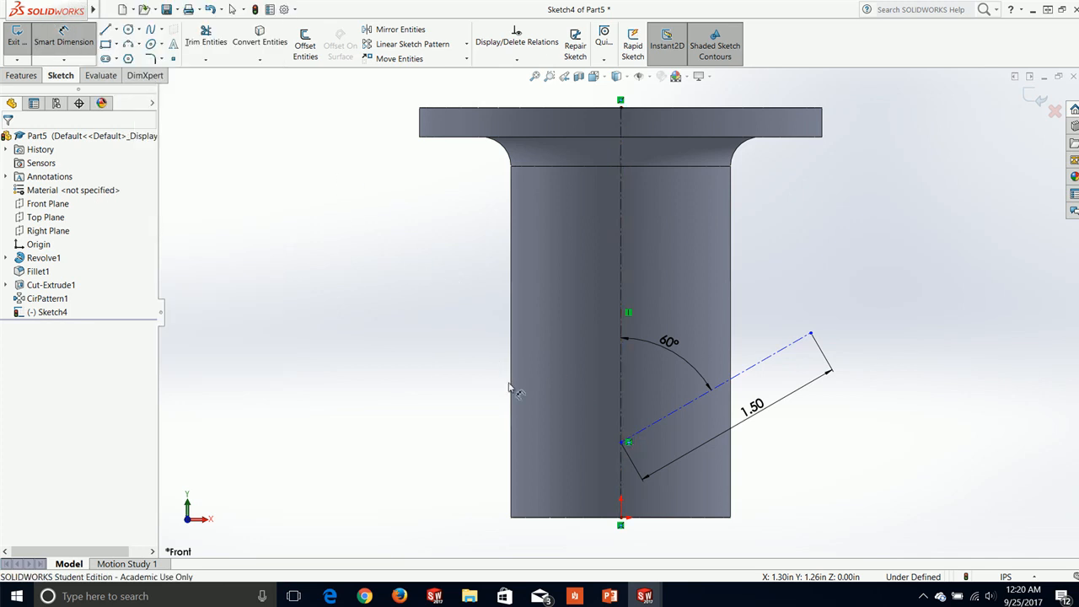
pyautogui.click(623, 443)
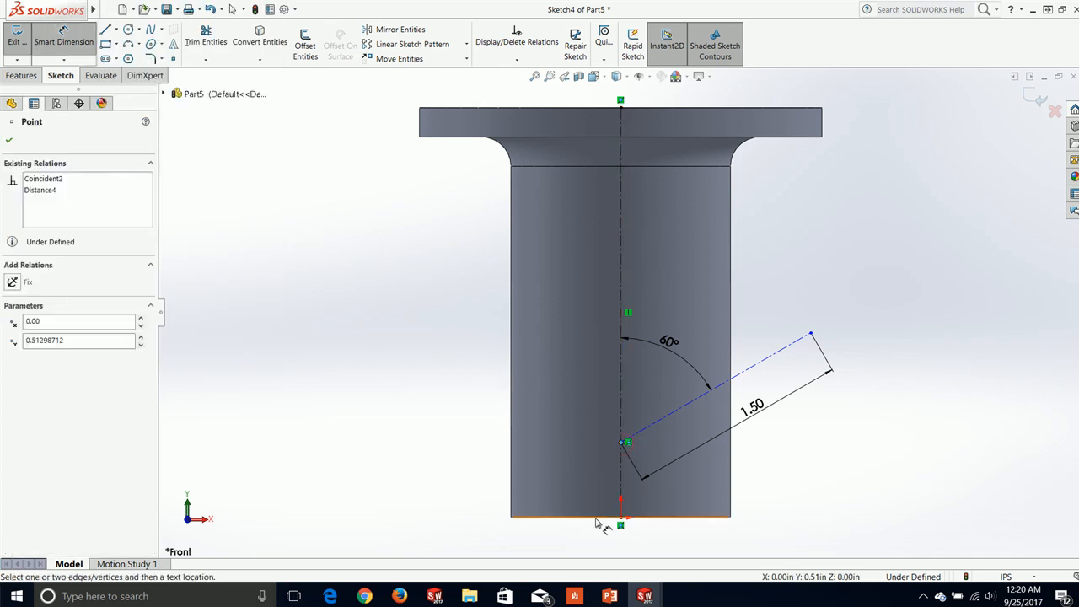
pyautogui.click(596, 516)
pyautogui.click(485, 493)
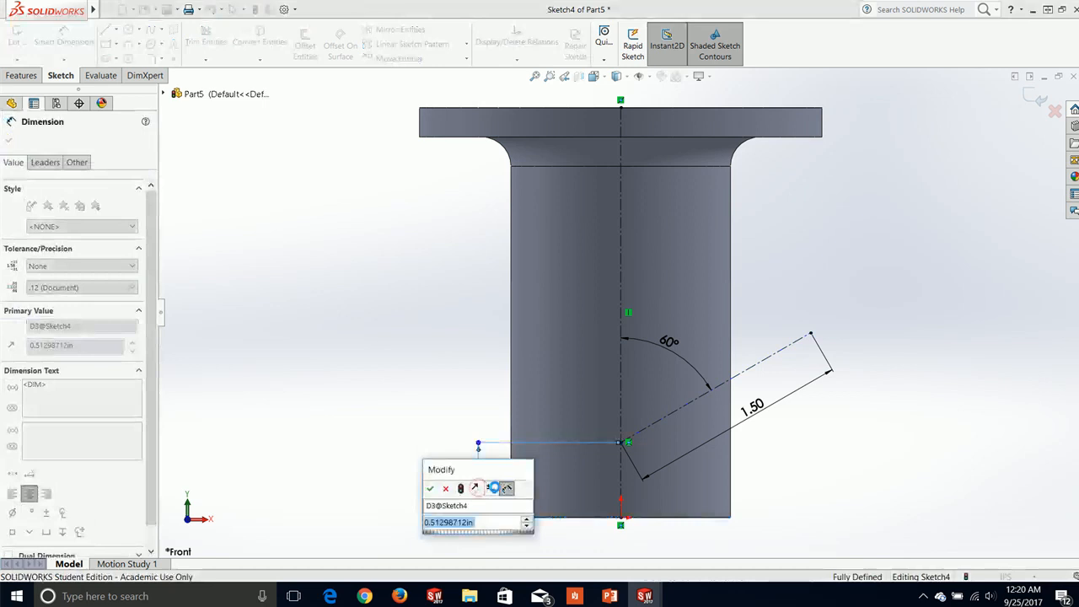
pyautogui.press('Return')
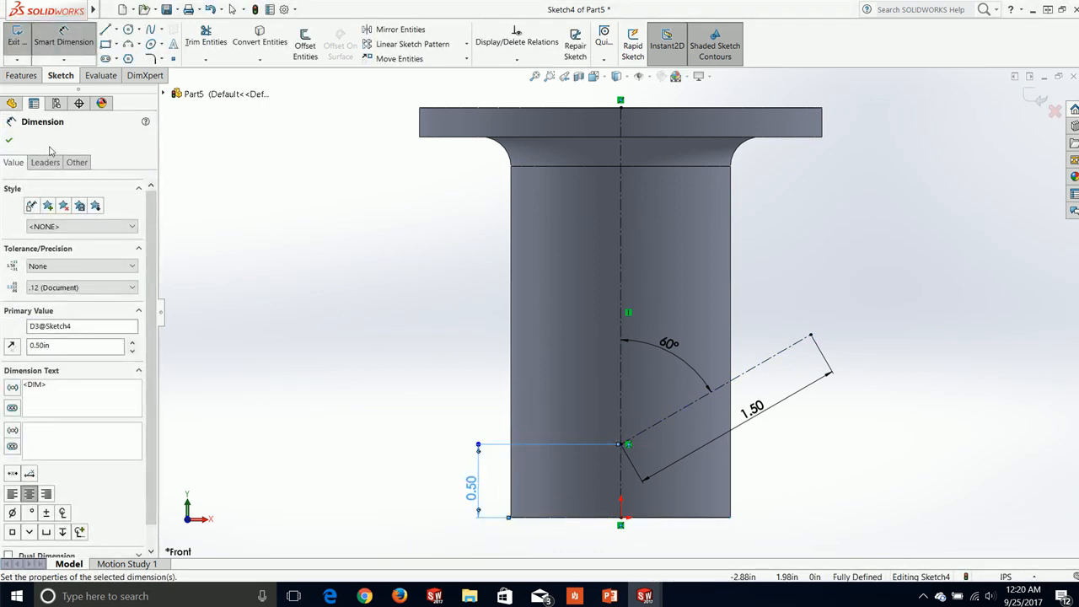
pyautogui.click(10, 143)
pyautogui.click(285, 263)
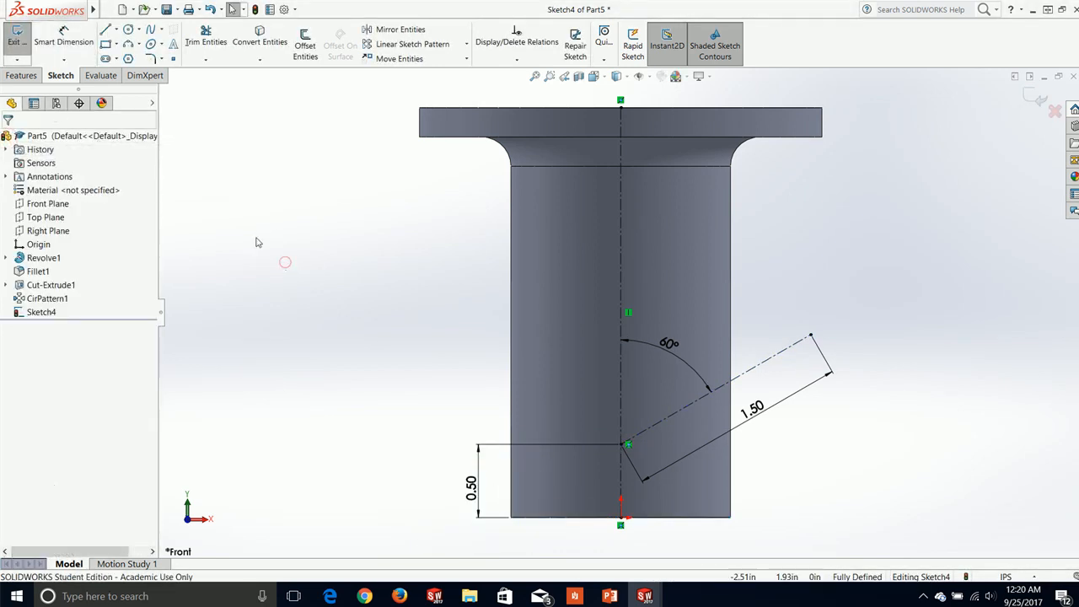
pyautogui.click(1036, 97)
pyautogui.click(982, 280)
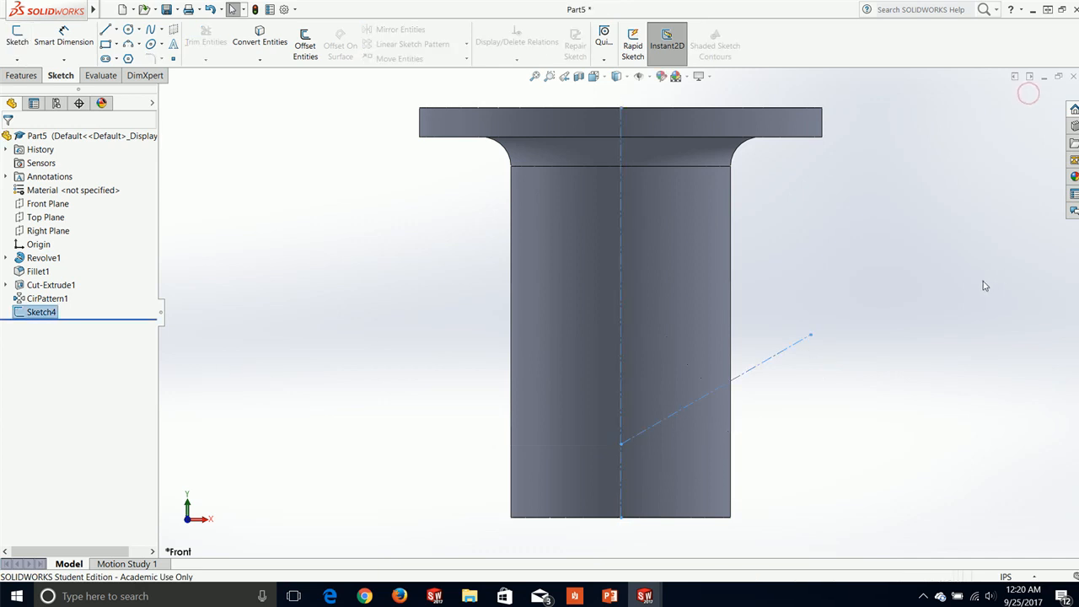
# Step: Create a reference plane perpendicular to the slanted centerline and passing through its outer endpoint
pyautogui.click(21, 75)
pyautogui.click(546, 32)
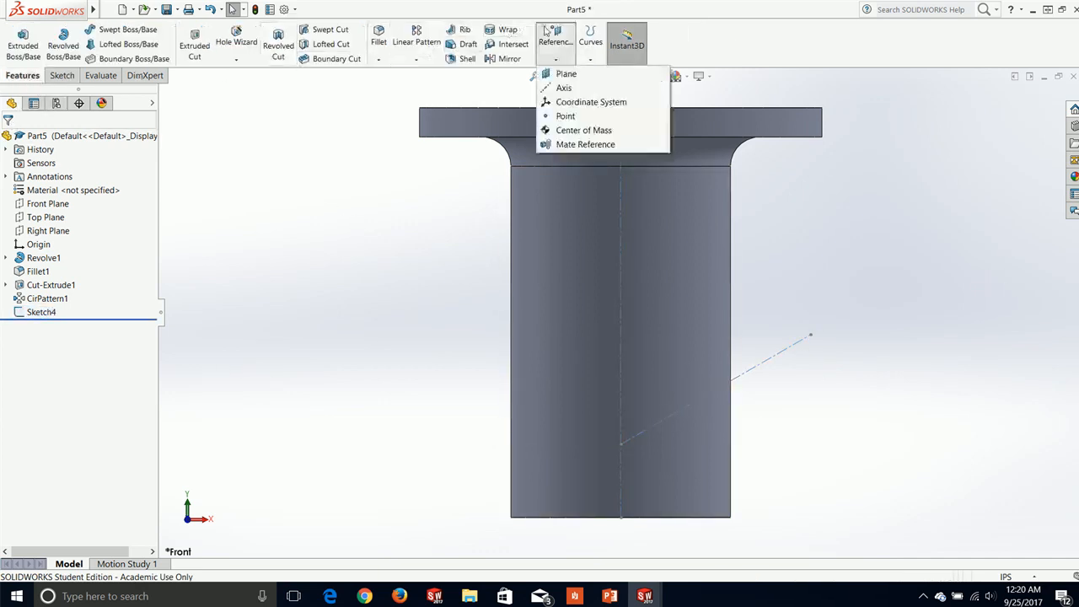
pyautogui.click(570, 74)
pyautogui.moveTo(280, 220); pyautogui.dragTo(277, 248, button='middle')
pyautogui.click(775, 367)
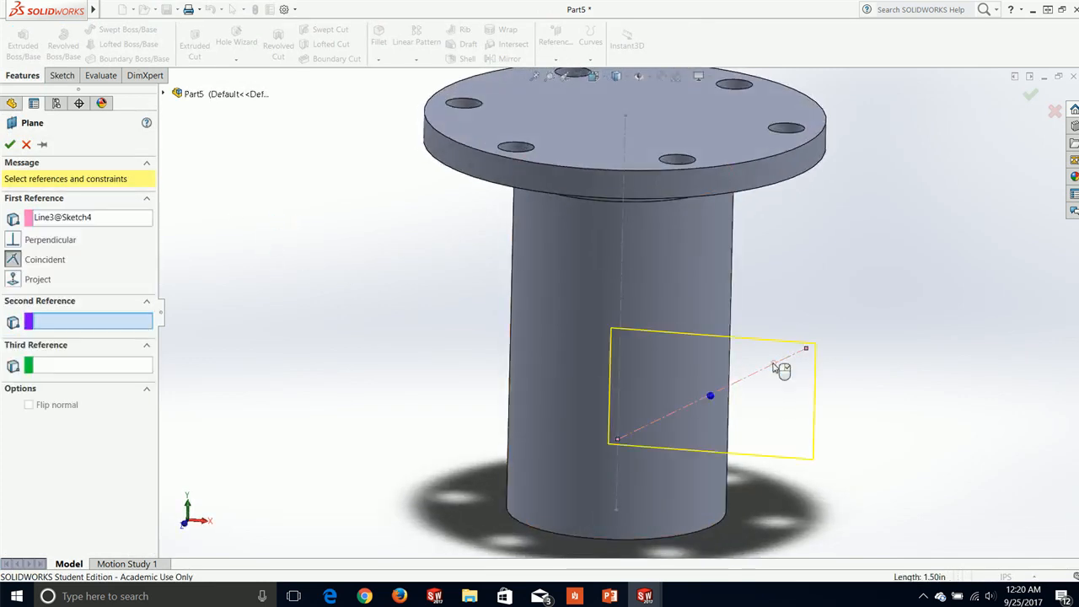
pyautogui.click(807, 351)
pyautogui.moveTo(752, 396); pyautogui.dragTo(228, 283, button='middle')
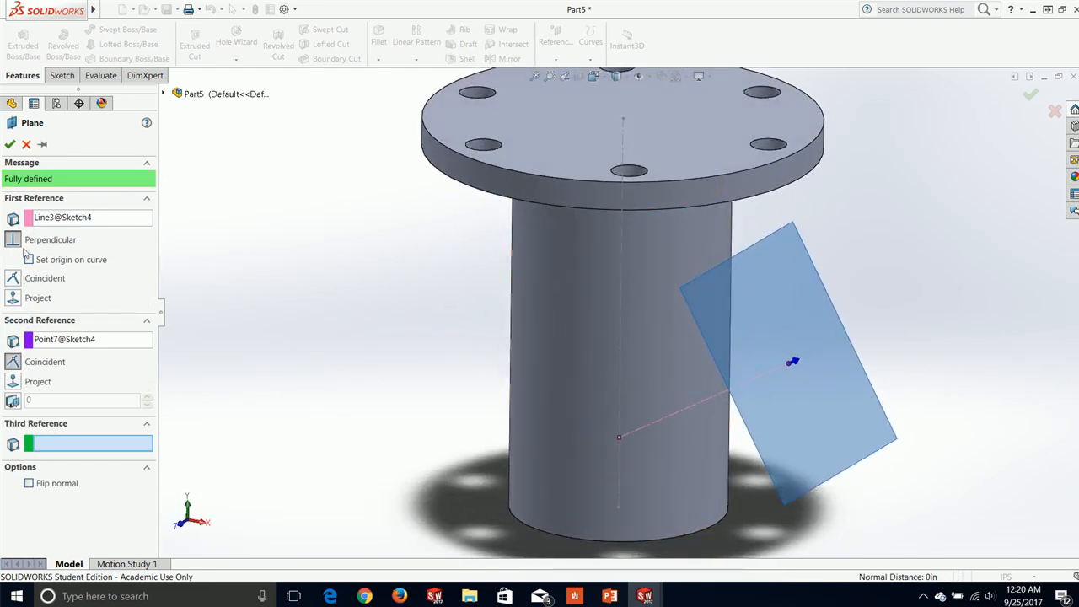
pyautogui.click(9, 145)
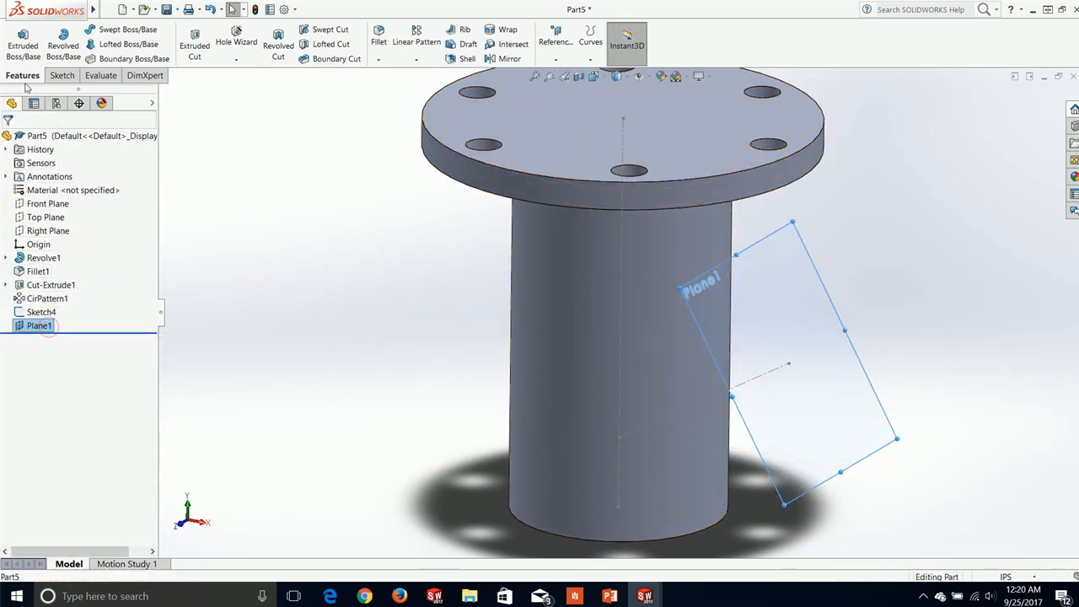
# Step: Sketch a circle of about 0.36 in radius on the new angled plane, near the slanted centerline's outer endpoint
pyautogui.click(62, 75)
pyautogui.click(17, 38)
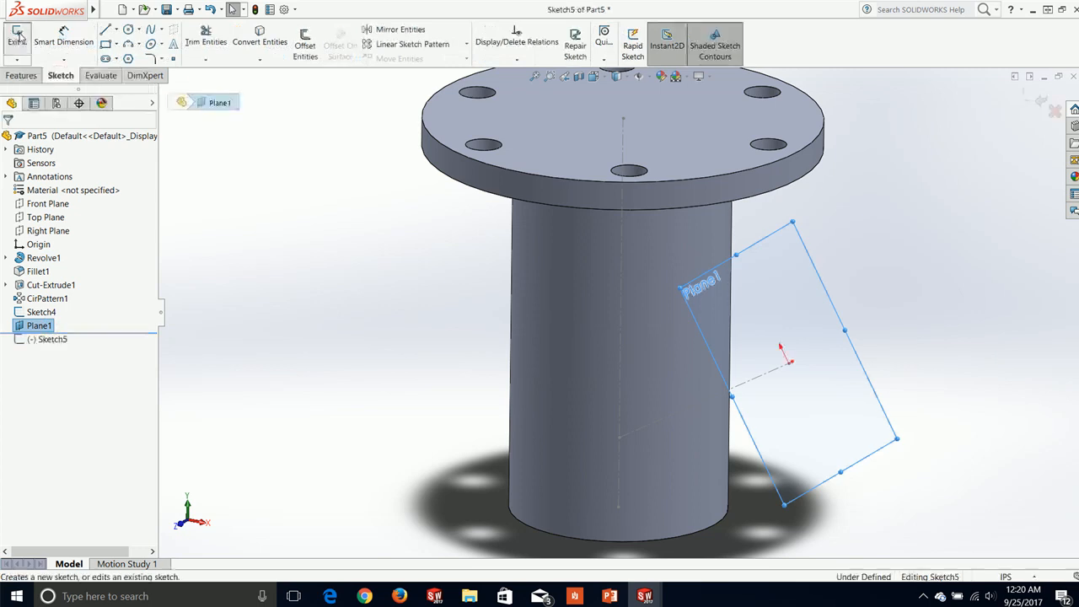
pyautogui.press('space')
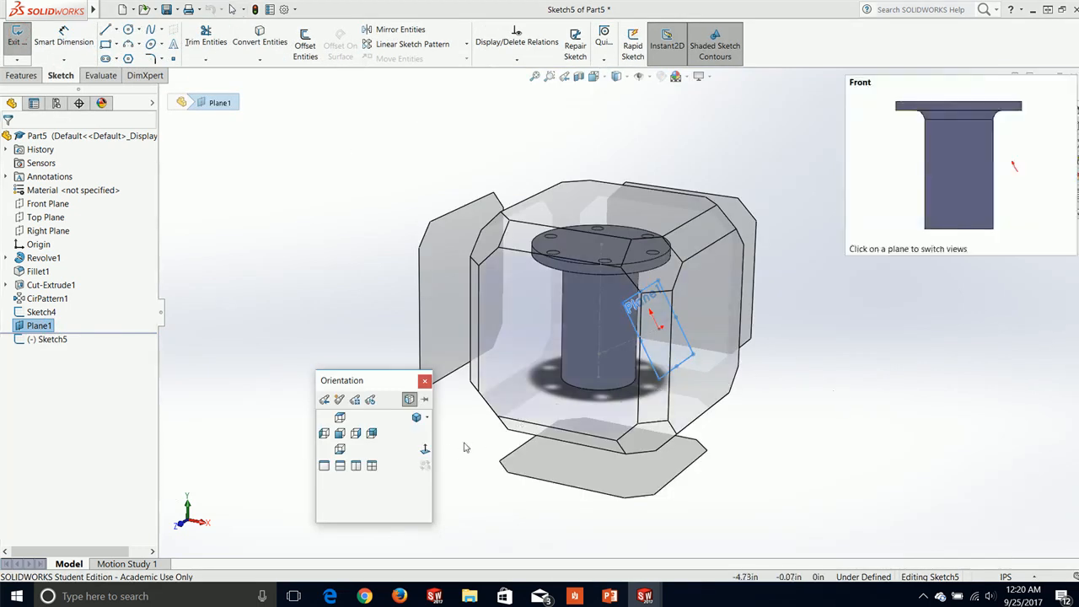
pyautogui.click(426, 449)
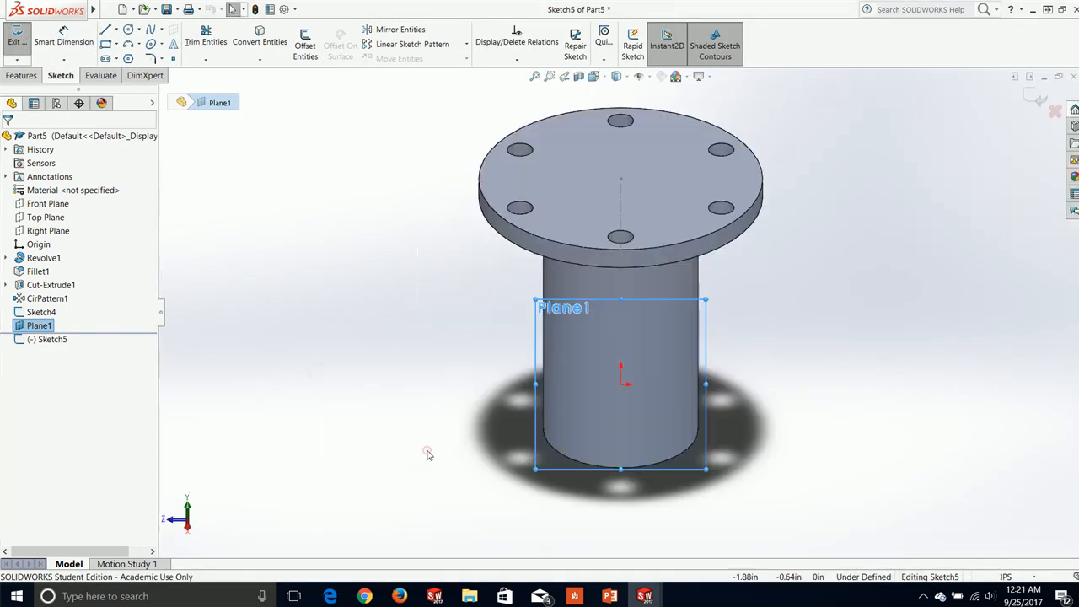
pyautogui.click(128, 30)
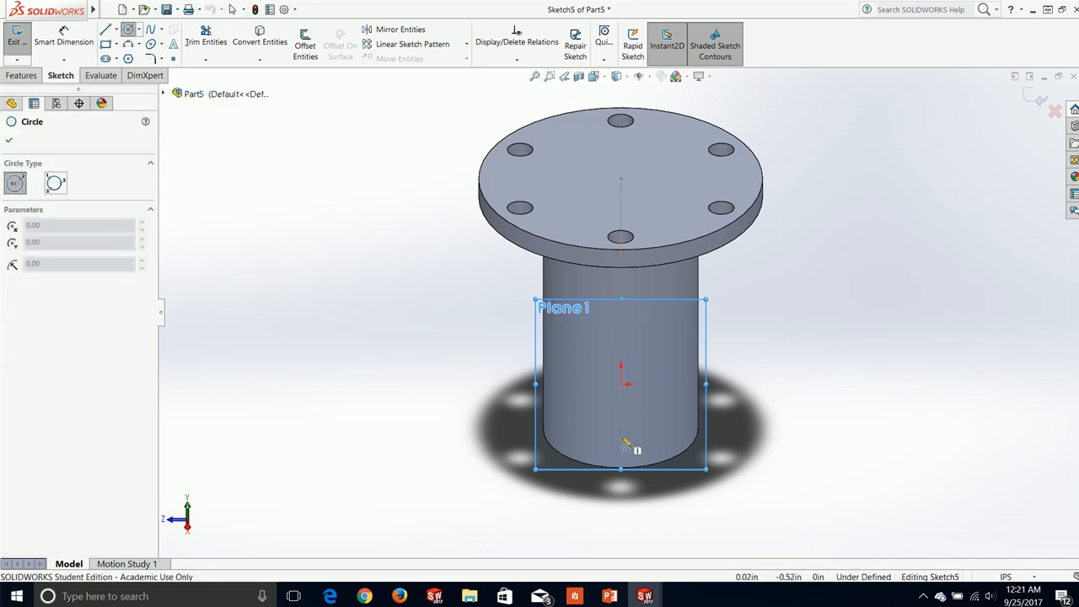
pyautogui.moveTo(624, 445); pyautogui.dragTo(518, 409, button='middle')
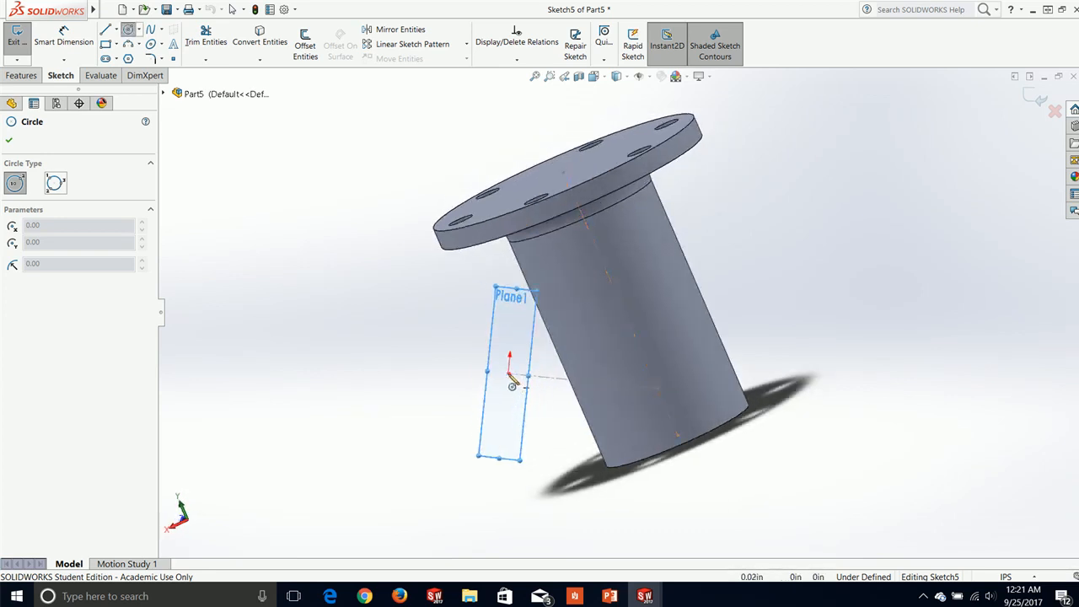
pyautogui.click(507, 372)
pyautogui.click(517, 362)
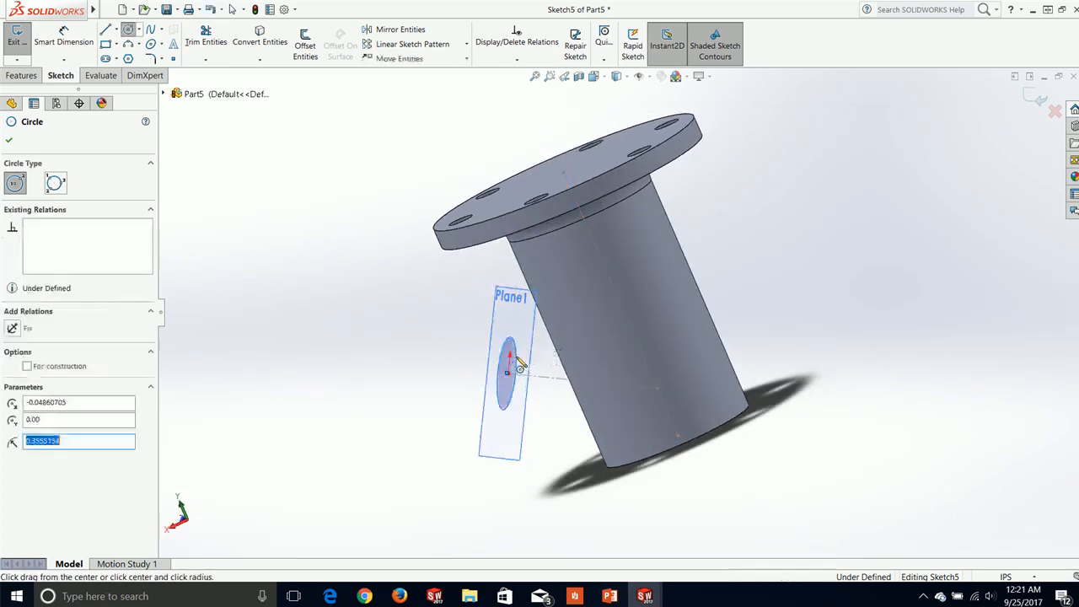
pyautogui.hotkey('ctrl', '8')
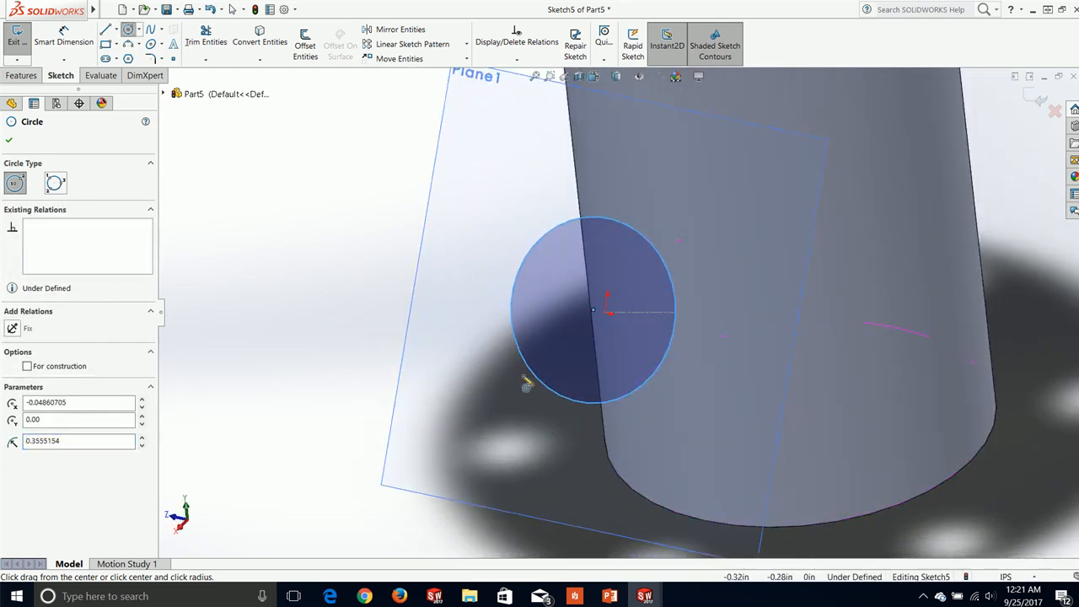
pyautogui.press('Escape')
# Step: Make the circle's center coincident with the slanted centerline's outer endpoint
pyautogui.moveTo(592, 325); pyautogui.dragTo(617, 336, button='middle')
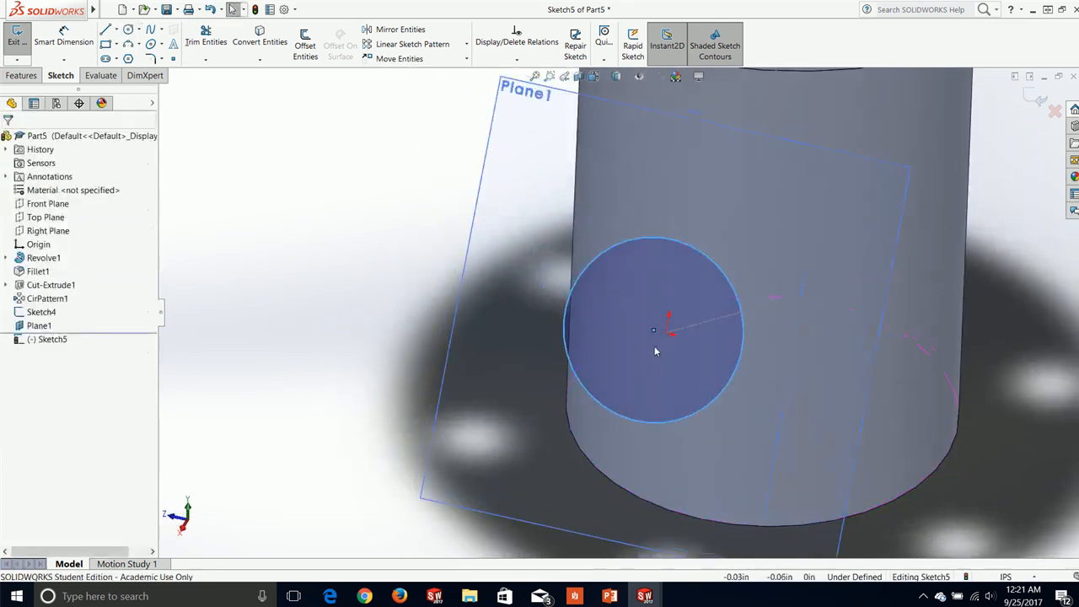
pyautogui.click(655, 330)
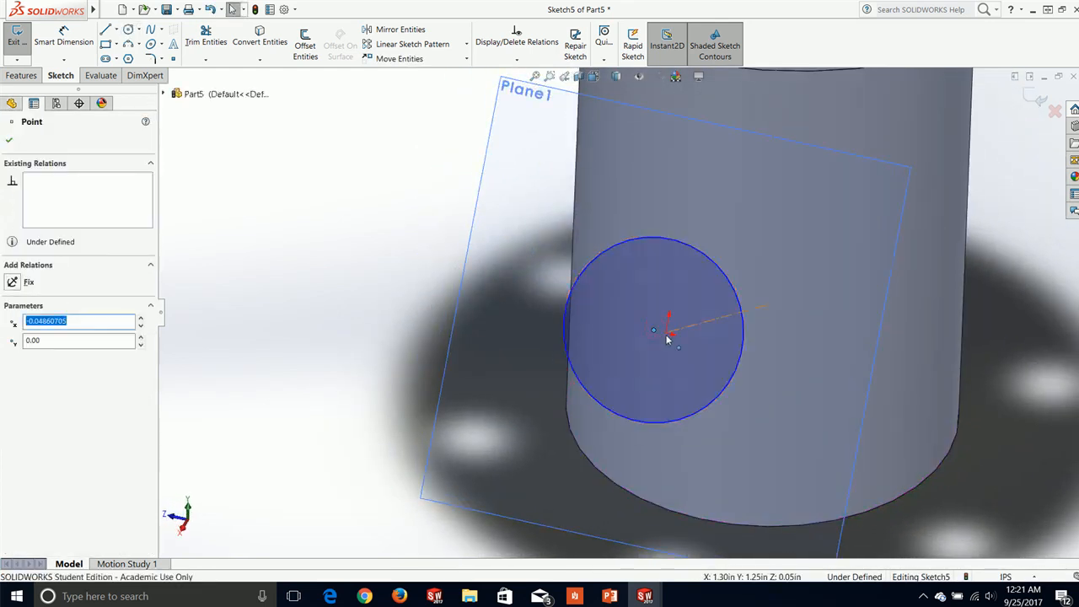
pyautogui.keyDown('ctrl'); pyautogui.click(666, 334); pyautogui.keyUp('ctrl')
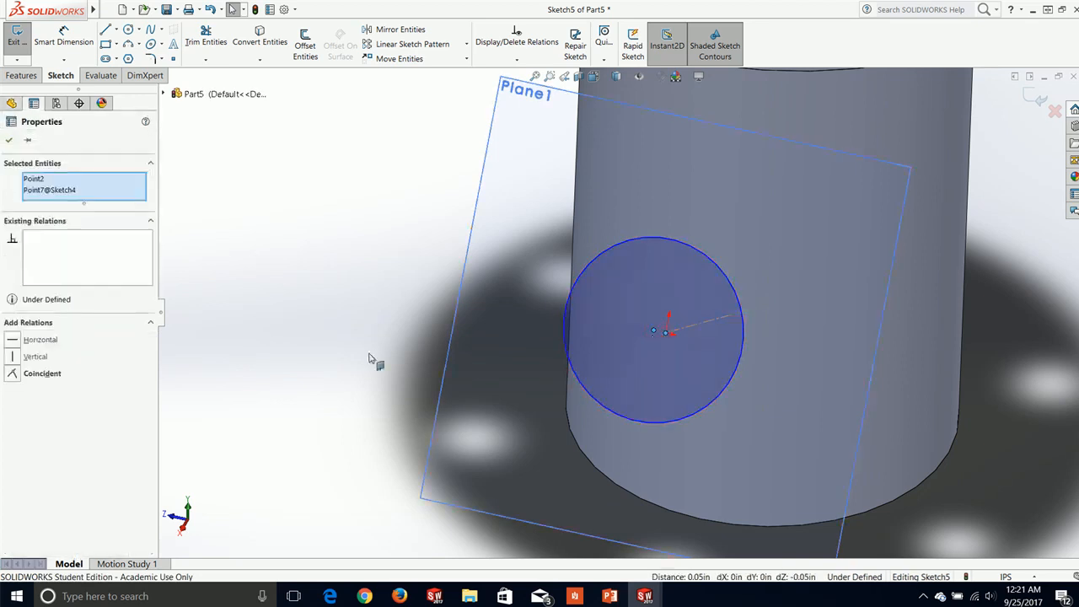
pyautogui.click(15, 375)
pyautogui.press('Escape')
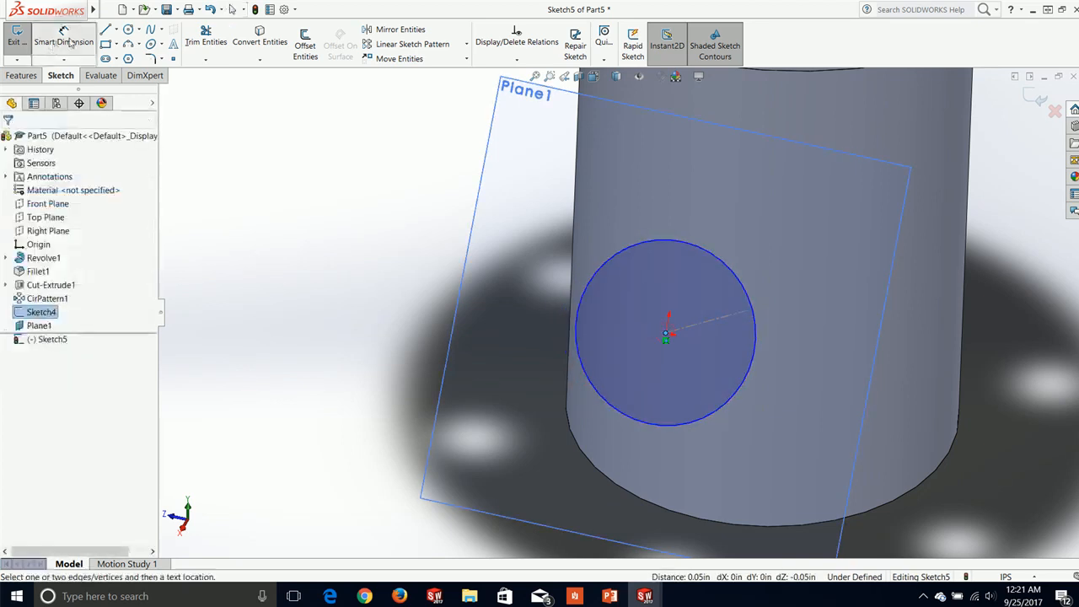
# Step: Dimension the circle's diameter as 1.00 in
pyautogui.click(701, 256)
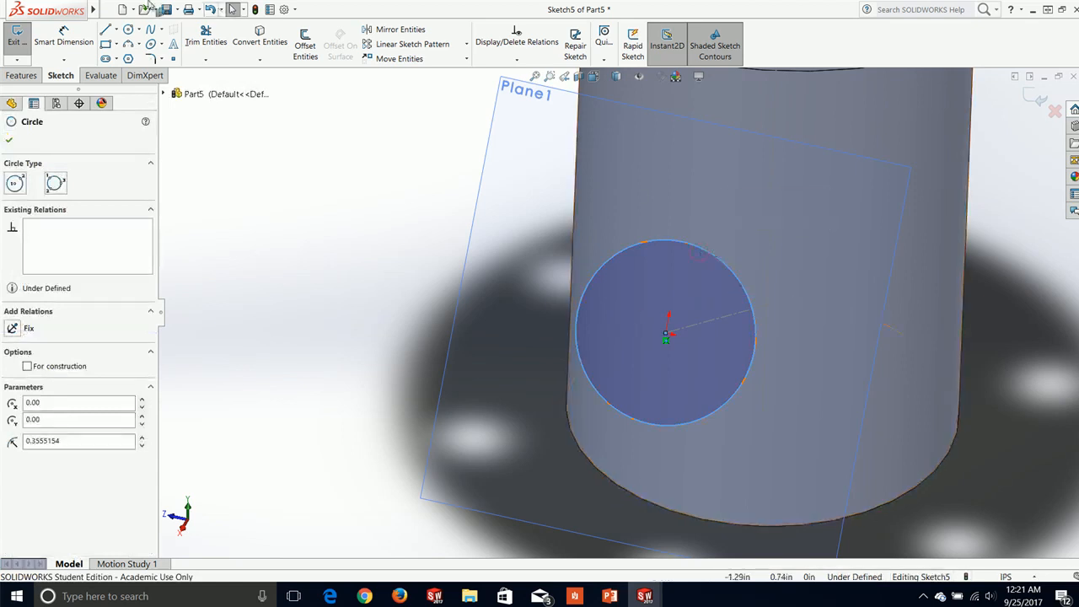
pyautogui.press('Escape')
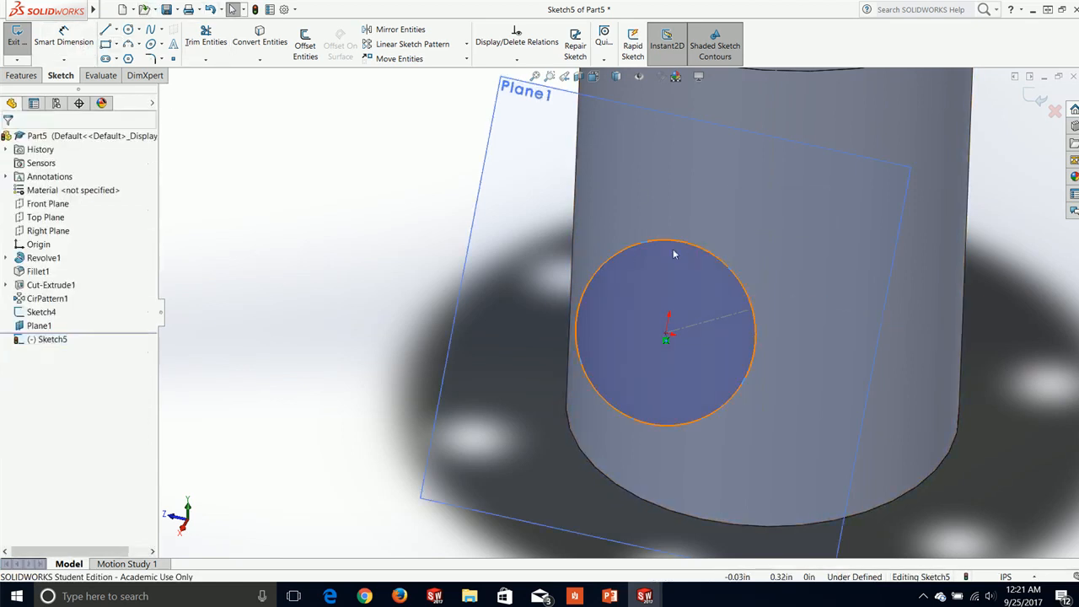
pyautogui.click(63, 38)
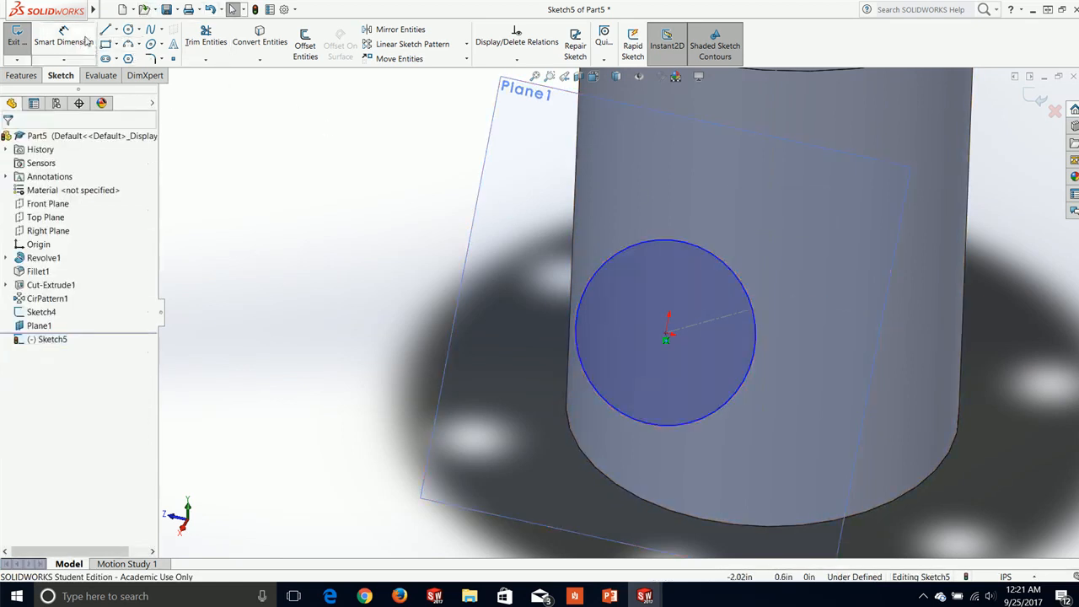
pyautogui.click(621, 255)
pyautogui.click(645, 222)
pyautogui.press('Return')
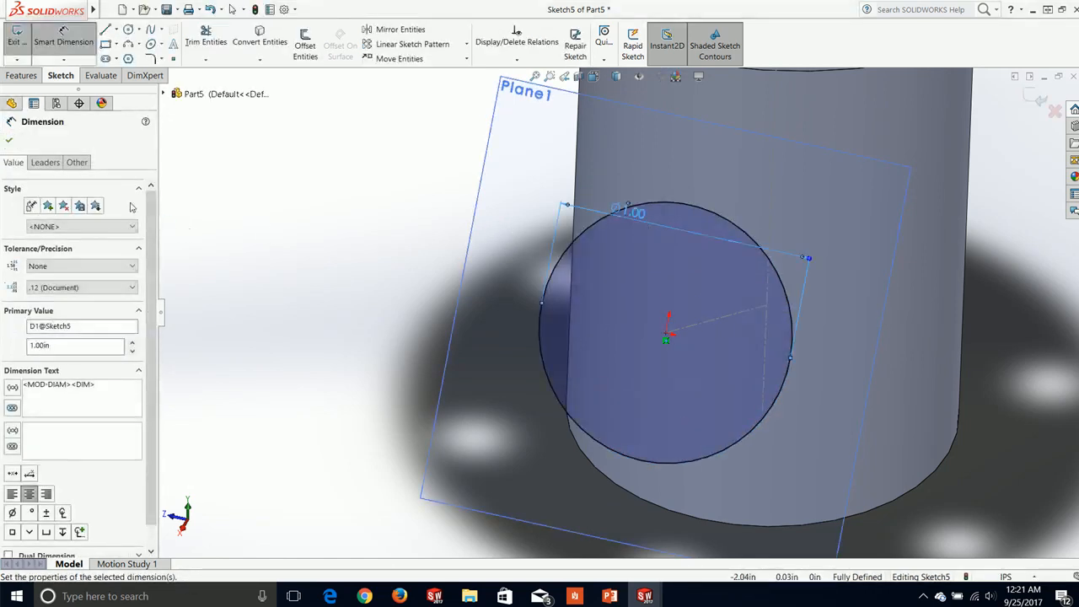
pyautogui.click(9, 140)
# Step: Extrude the circle as a merged boss from the sketch plane up to the cylinder's outer surface
pyautogui.click(26, 75)
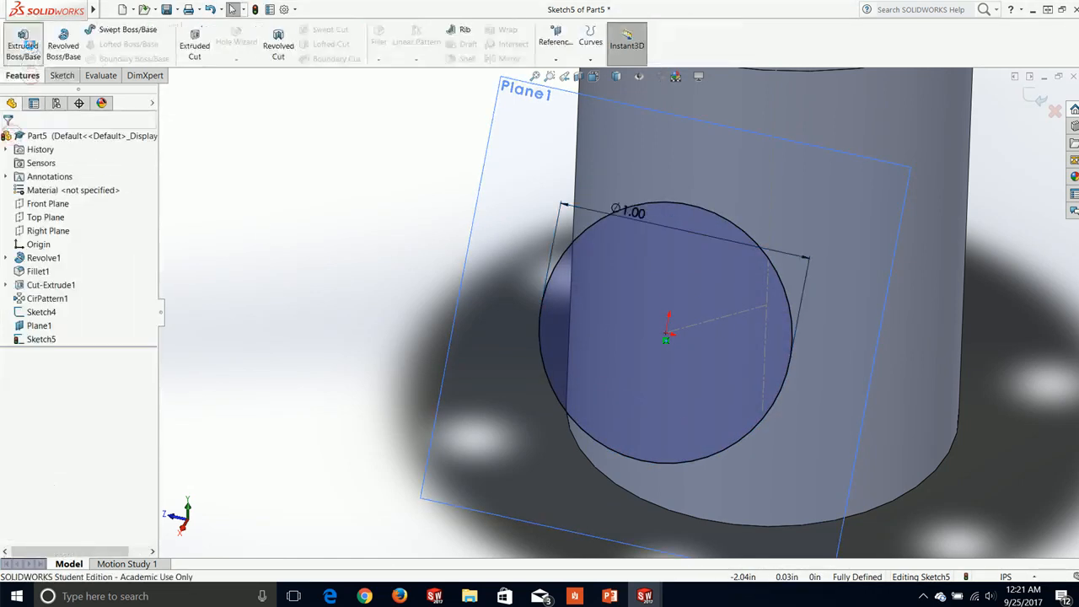
pyautogui.click(22, 44)
pyautogui.click(77, 179)
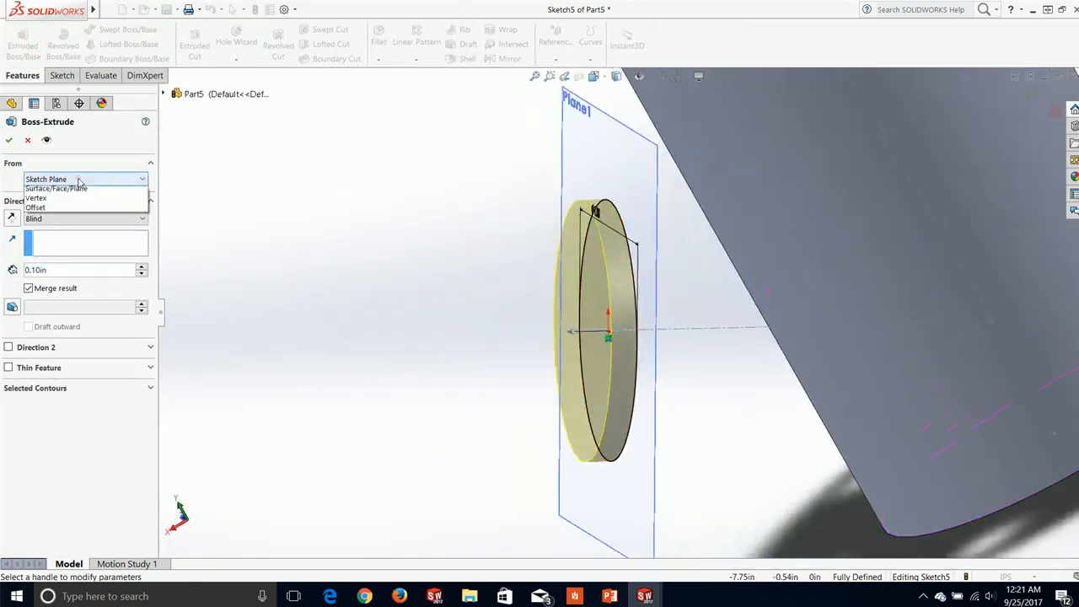
pyautogui.click(76, 180)
pyautogui.click(68, 219)
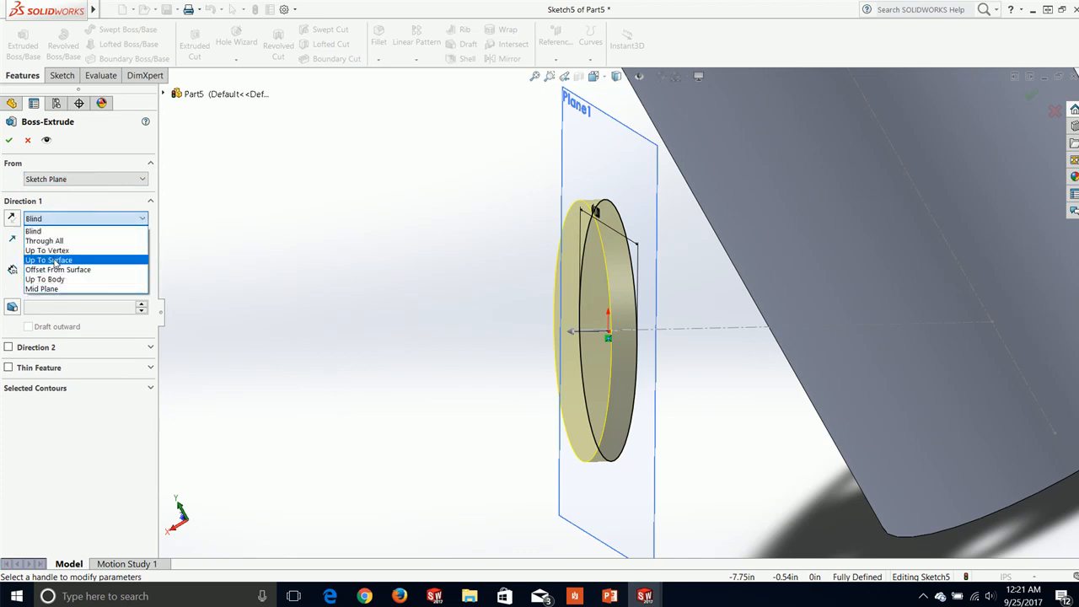
pyautogui.click(50, 260)
pyautogui.click(816, 277)
pyautogui.moveTo(780, 342); pyautogui.dragTo(836, 345, button='middle')
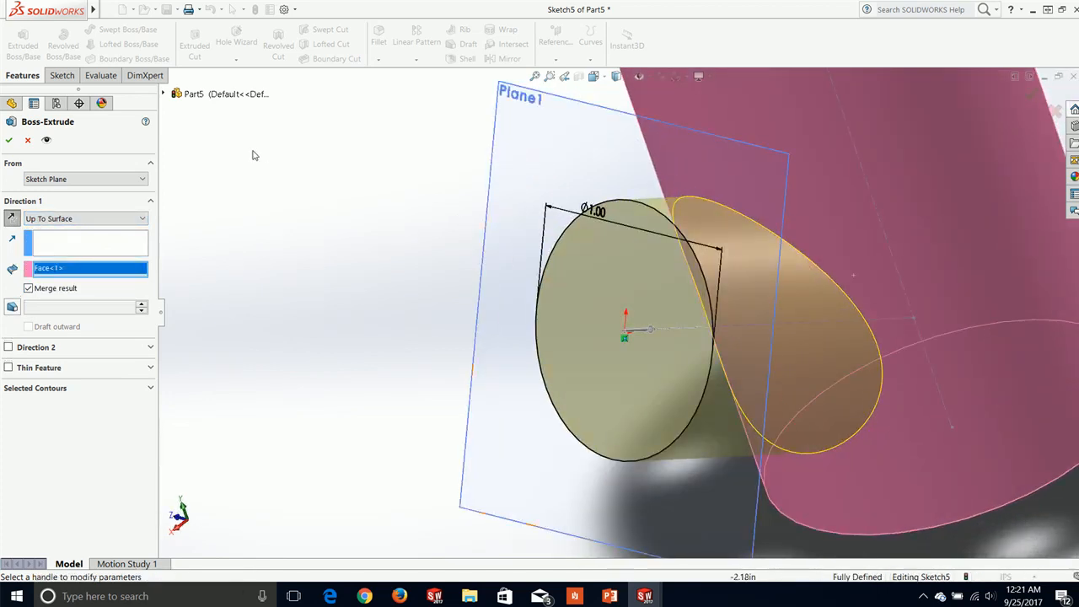
pyautogui.click(8, 138)
pyautogui.scroll(5, 291, 253)
pyautogui.moveTo(295, 253); pyautogui.dragTo(713, 376, button='middle')
pyautogui.click(813, 410)
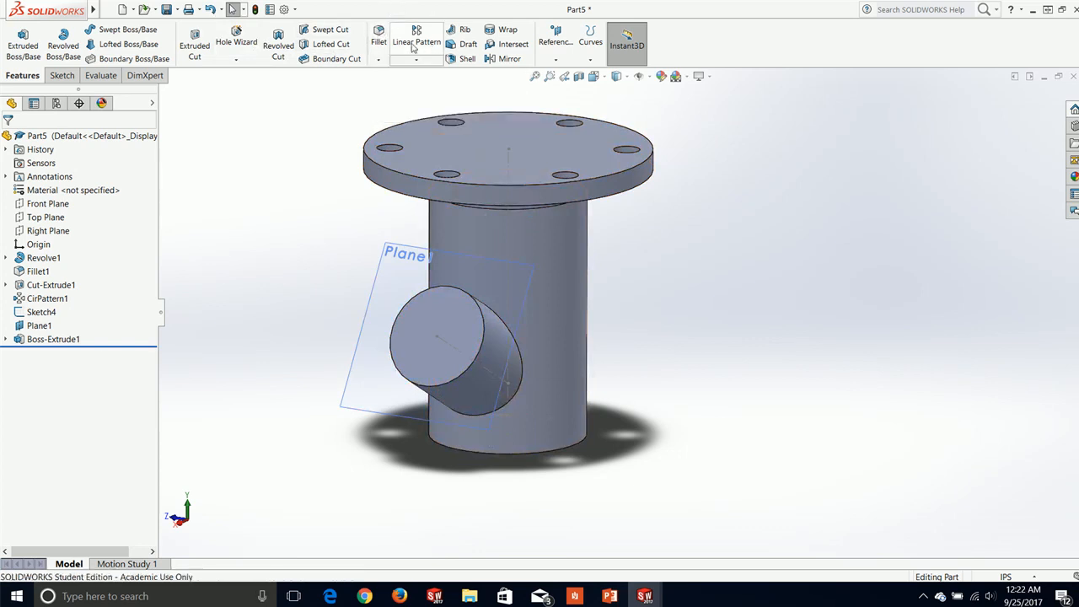
# Step: Shell the part to a 0.20 in thickness, removing the flange's top face, the branch's end face and the cylinder's bottom face
pyautogui.click(462, 61)
pyautogui.moveTo(449, 91); pyautogui.dragTo(463, 152, button='middle')
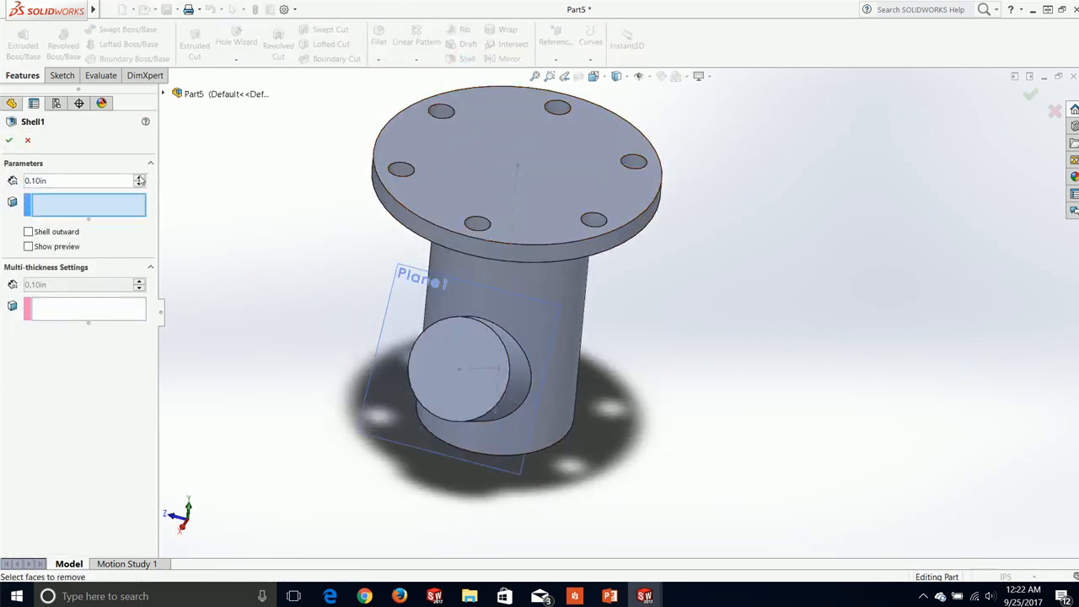
pyautogui.click(490, 150)
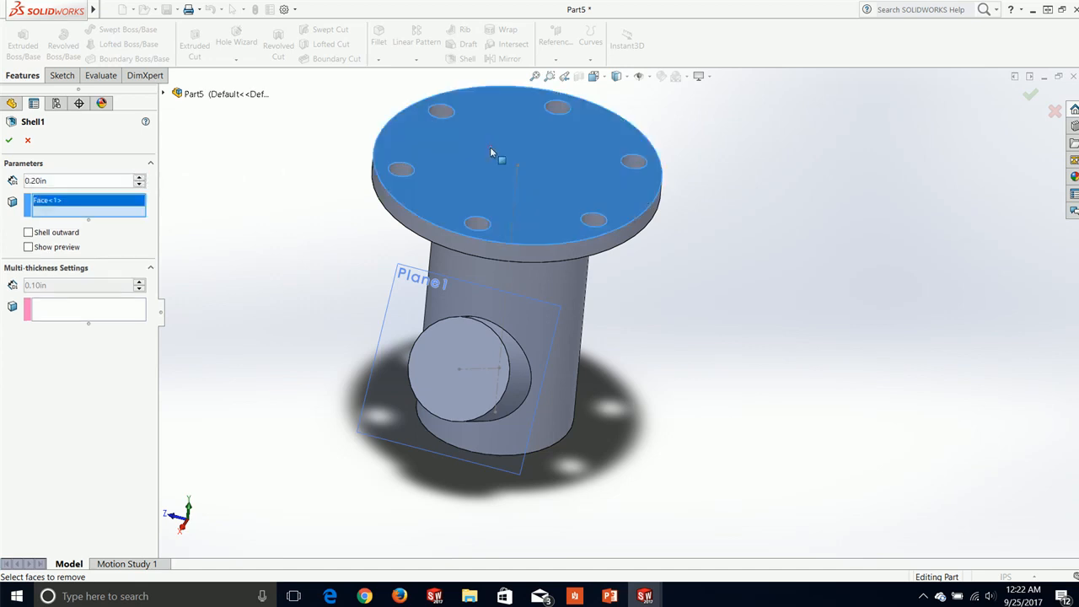
pyautogui.click(433, 366)
pyautogui.moveTo(687, 520); pyautogui.dragTo(503, 441, button='middle')
pyautogui.click(518, 424)
pyautogui.moveTo(202, 157); pyautogui.dragTo(261, 296, button='middle')
pyautogui.click(9, 140)
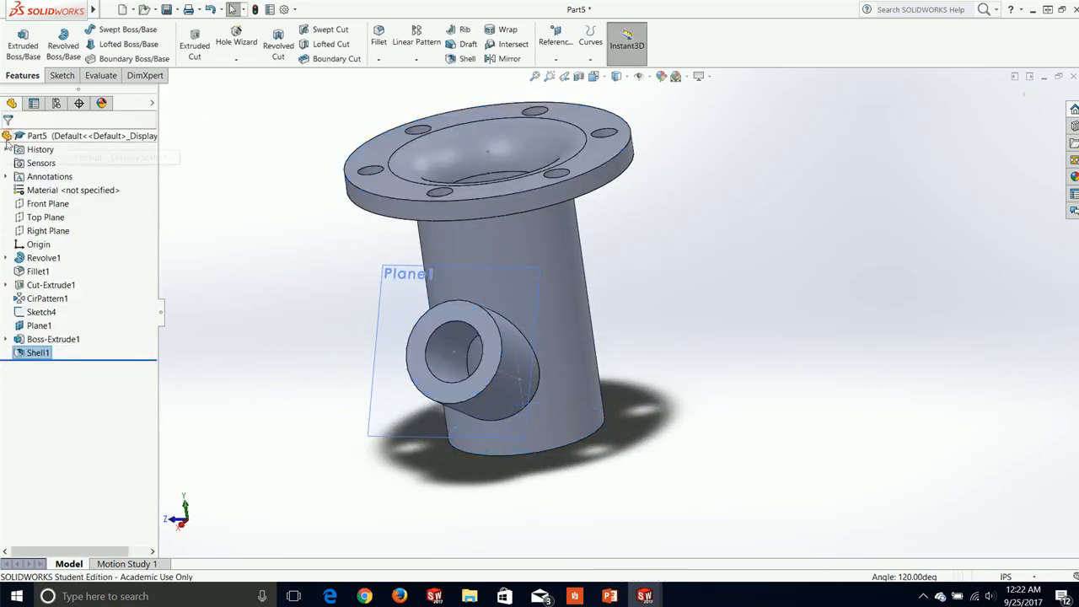
# Step: Fillet the outer edge where the angled branch meets the cylinder with a 0.20 in radius
pyautogui.moveTo(301, 157)
pyautogui.mouseDown(button='middle')
pyautogui.moveTo(319, 300)
pyautogui.moveTo(311, 166)
pyautogui.mouseUp(button='middle')
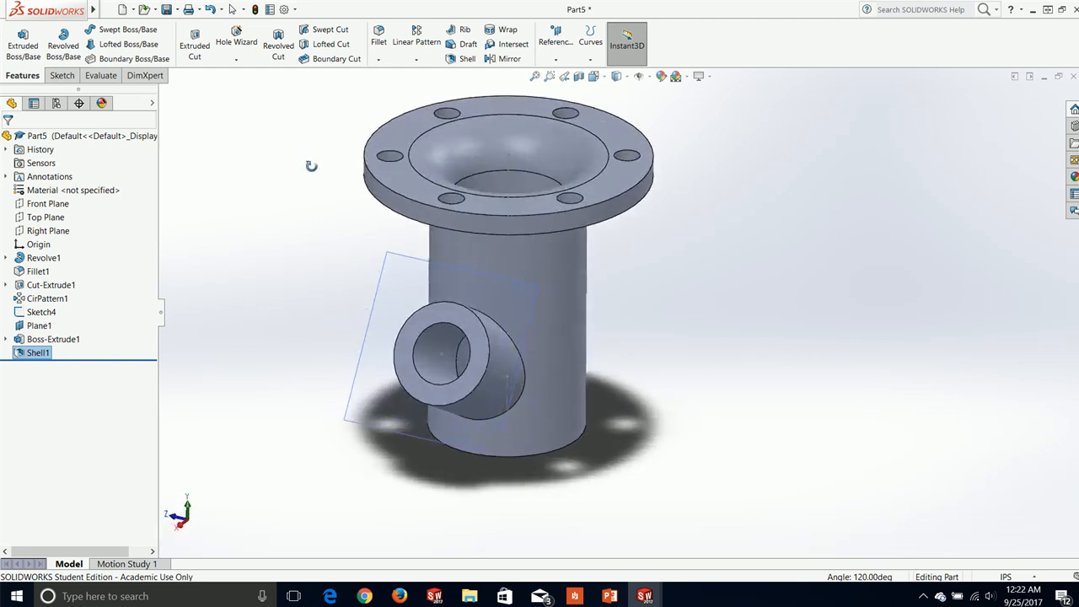
pyautogui.click(814, 388)
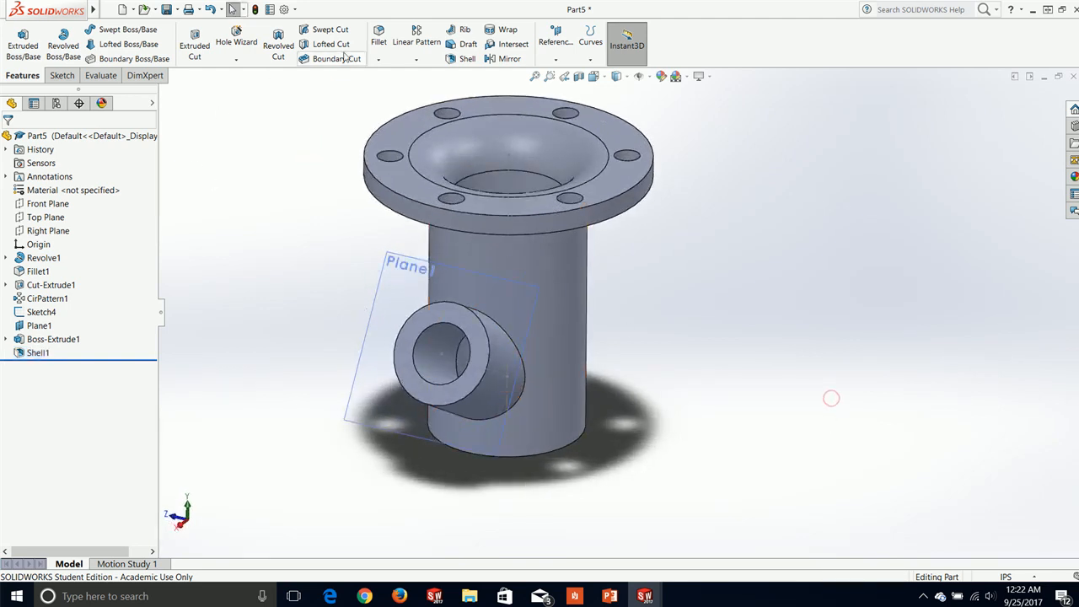
pyautogui.click(379, 36)
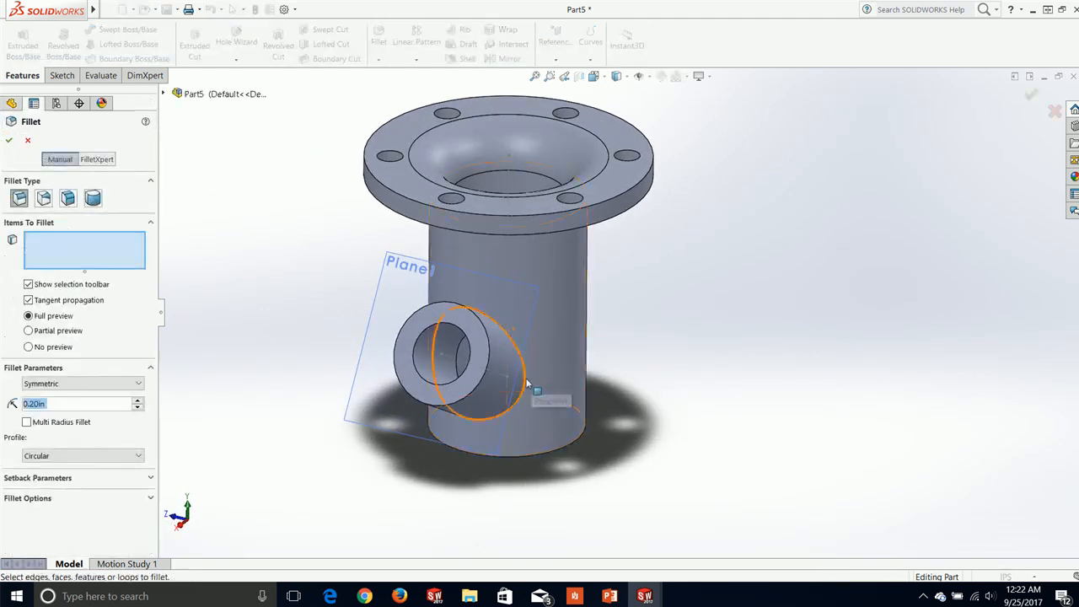
pyautogui.click(527, 383)
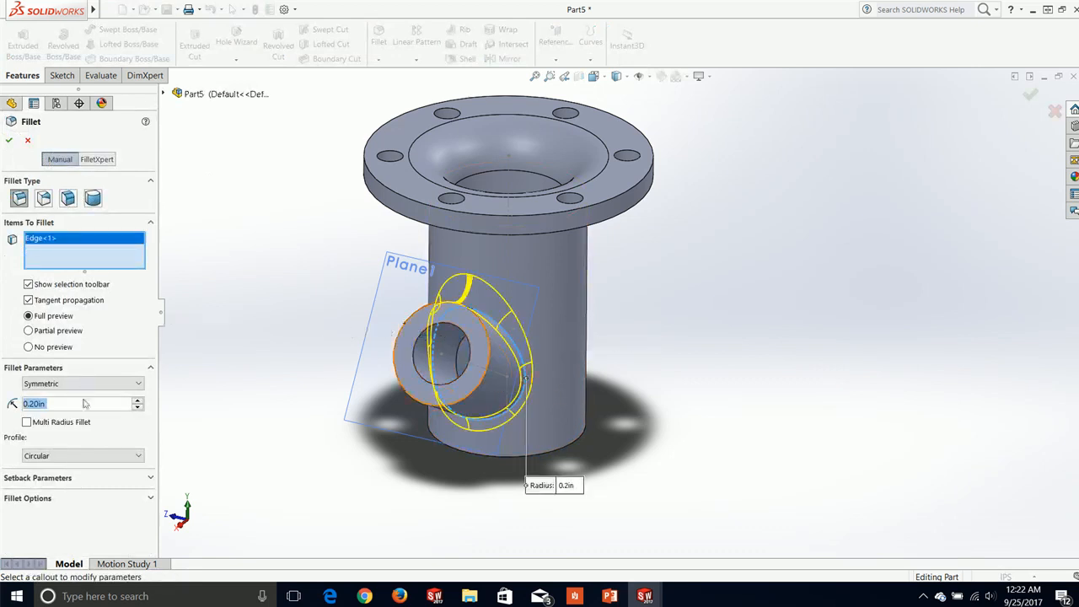
pyautogui.moveTo(253, 327); pyautogui.dragTo(374, 341, button='middle')
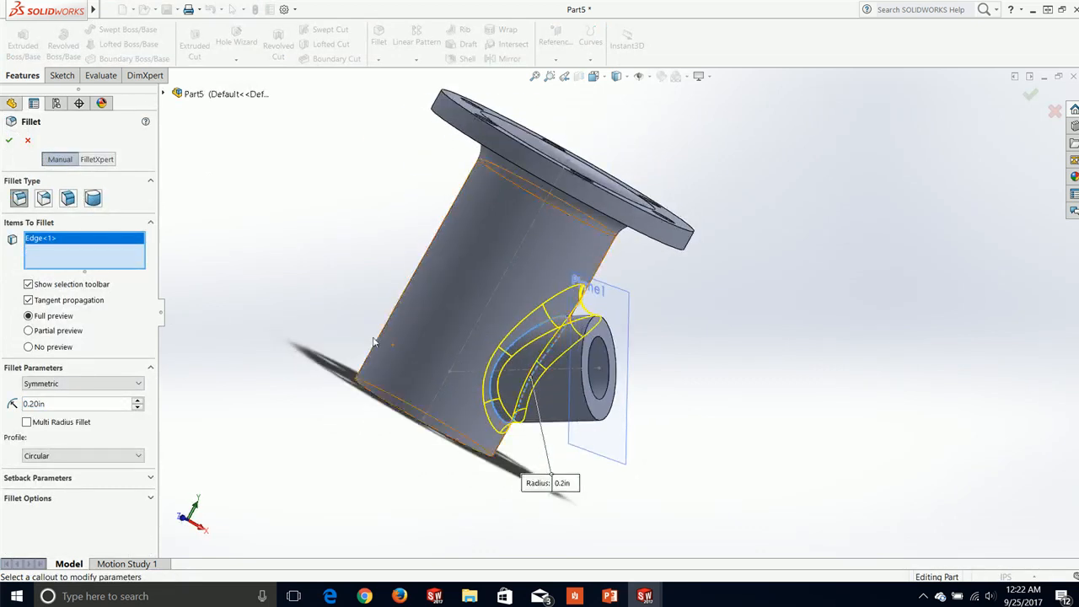
pyautogui.click(10, 141)
pyautogui.moveTo(405, 244); pyautogui.dragTo(330, 393, button='middle')
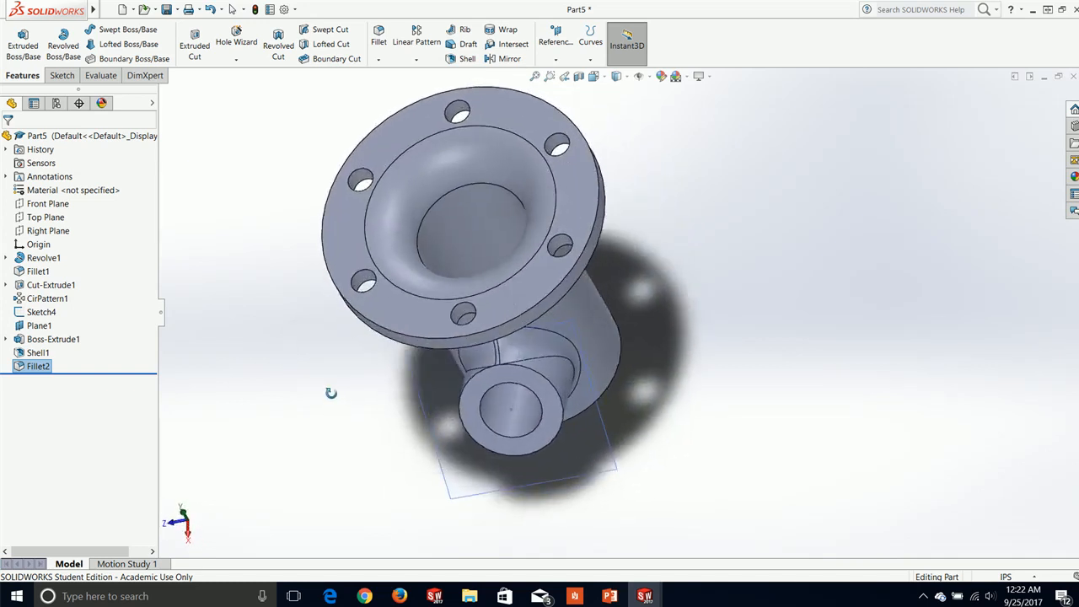
# Step: Save the part under the file name Example 4
pyautogui.moveTo(75, 10)
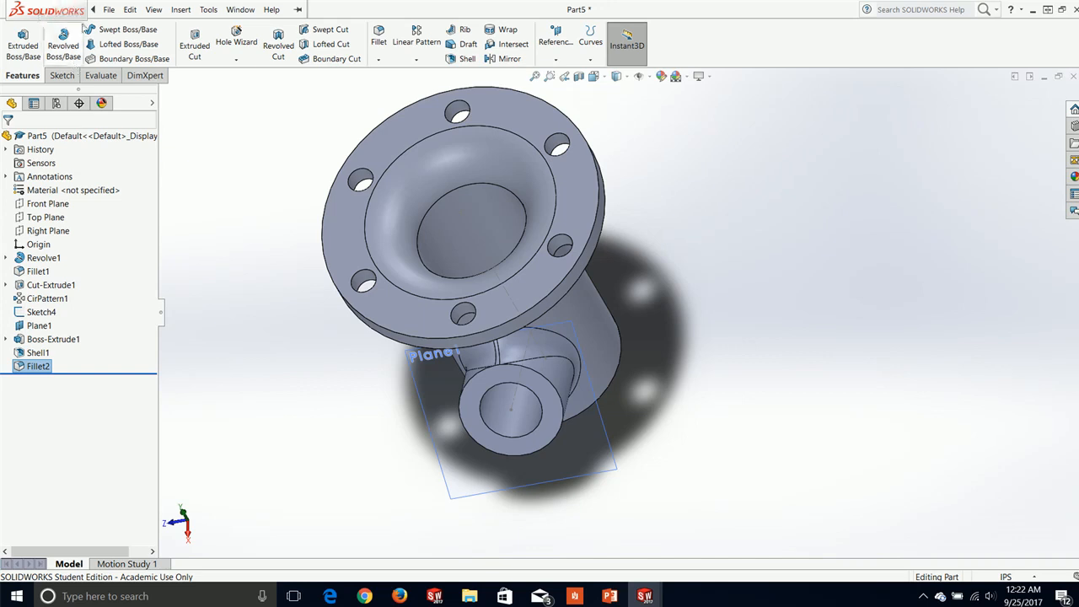
pyautogui.click(109, 10)
pyautogui.click(159, 135)
pyautogui.write('Example 4')
pyautogui.press('Return')
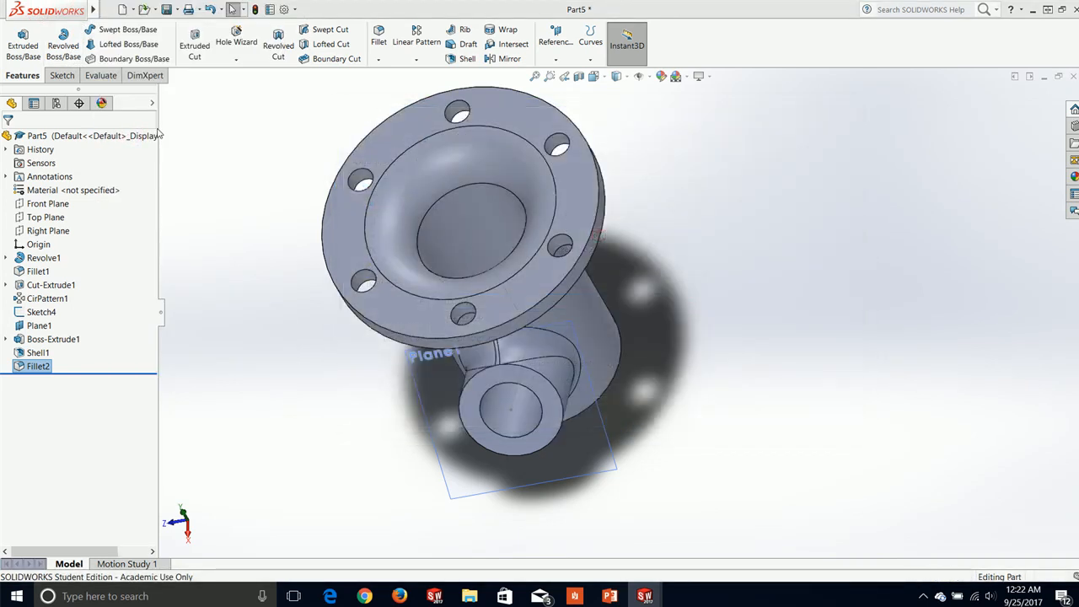
# Step: Consult the CAD Model #018 Molded Boot drawing in the Reader PDF and create a new part document in SOLIDWORKS
pyautogui.moveTo(0, 245); pyautogui.dragTo(574, 2)
pyautogui.scroll(-1, 658, 234)
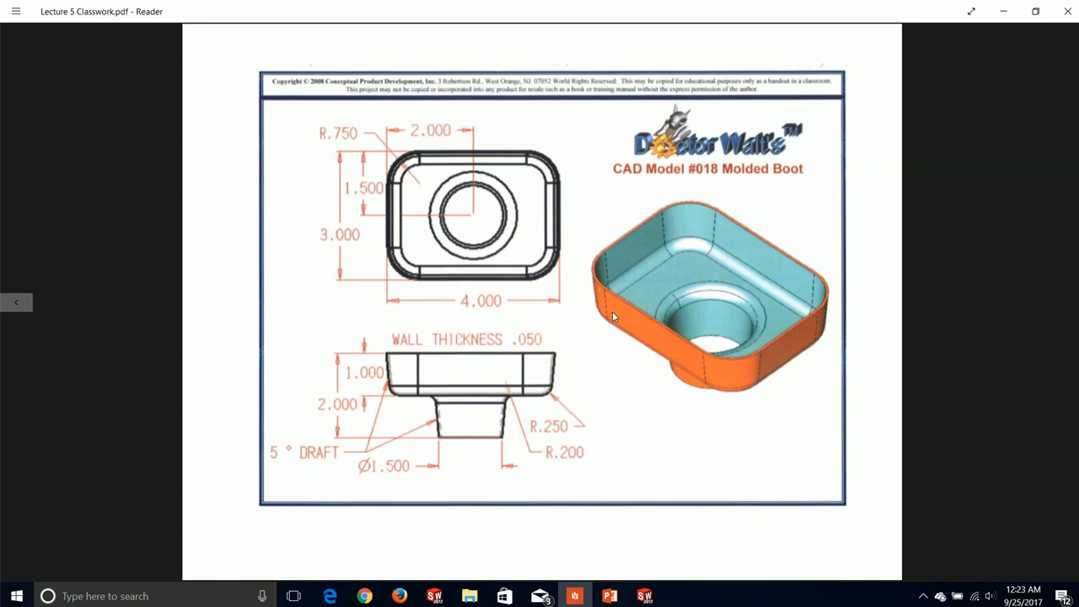
pyautogui.moveTo(673, 6); pyautogui.dragTo(127, 226)
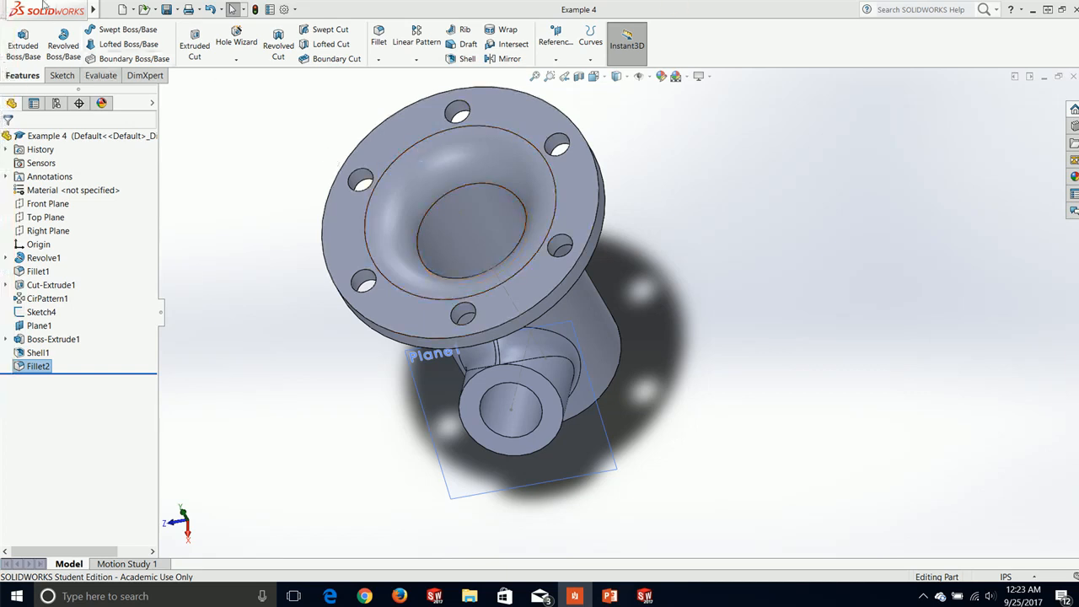
pyautogui.click(108, 10)
pyautogui.click(126, 28)
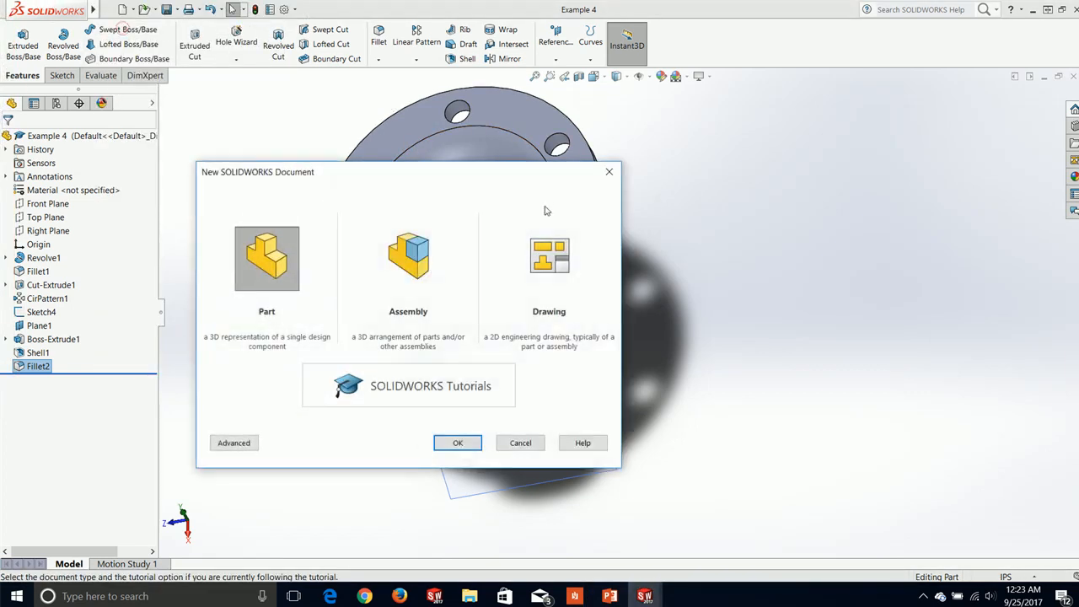
pyautogui.click(458, 444)
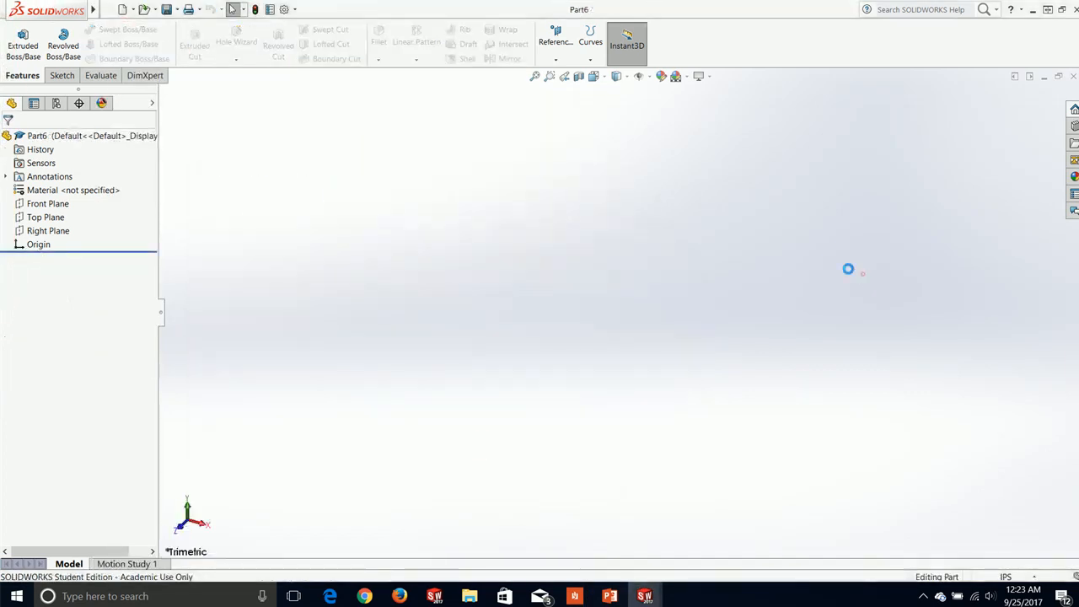
# Step: Start a sketch on the Top Plane and draw a center rectangle centred on the origin
pyautogui.click(61, 75)
pyautogui.click(17, 38)
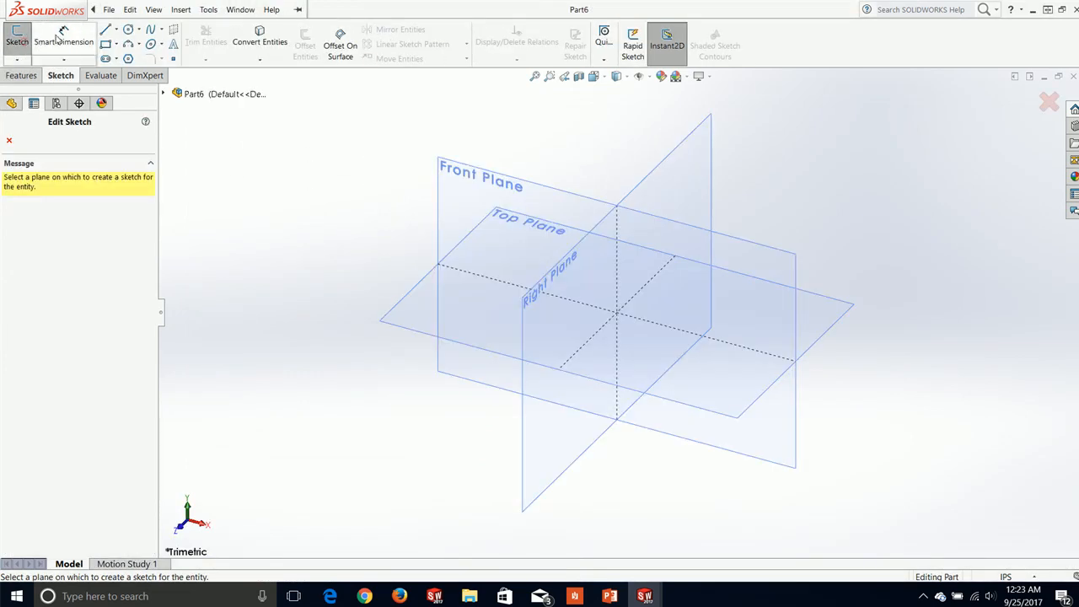
pyautogui.click(413, 294)
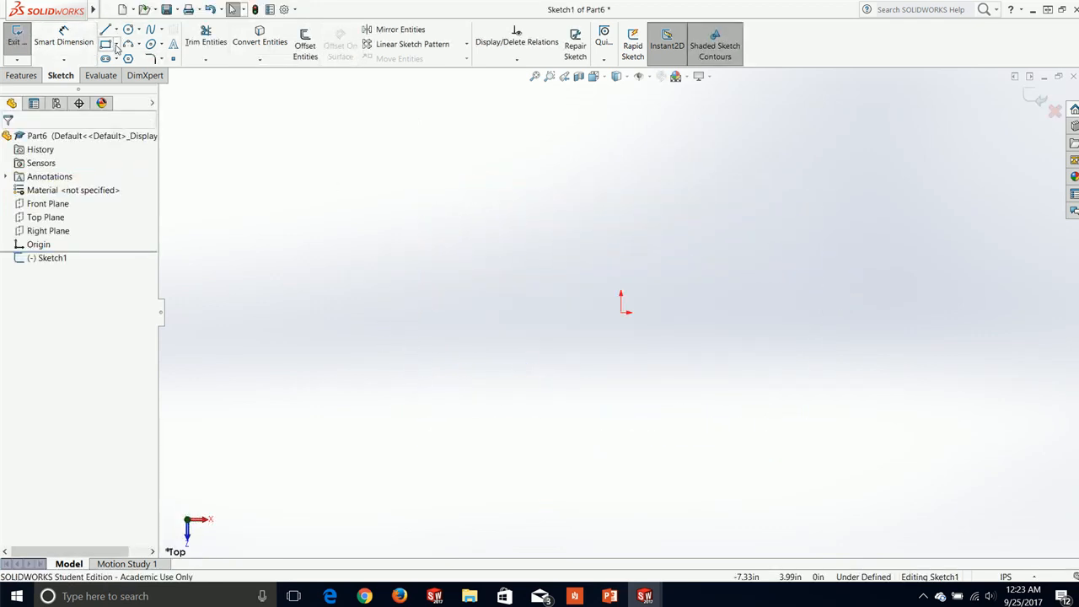
pyautogui.click(117, 48)
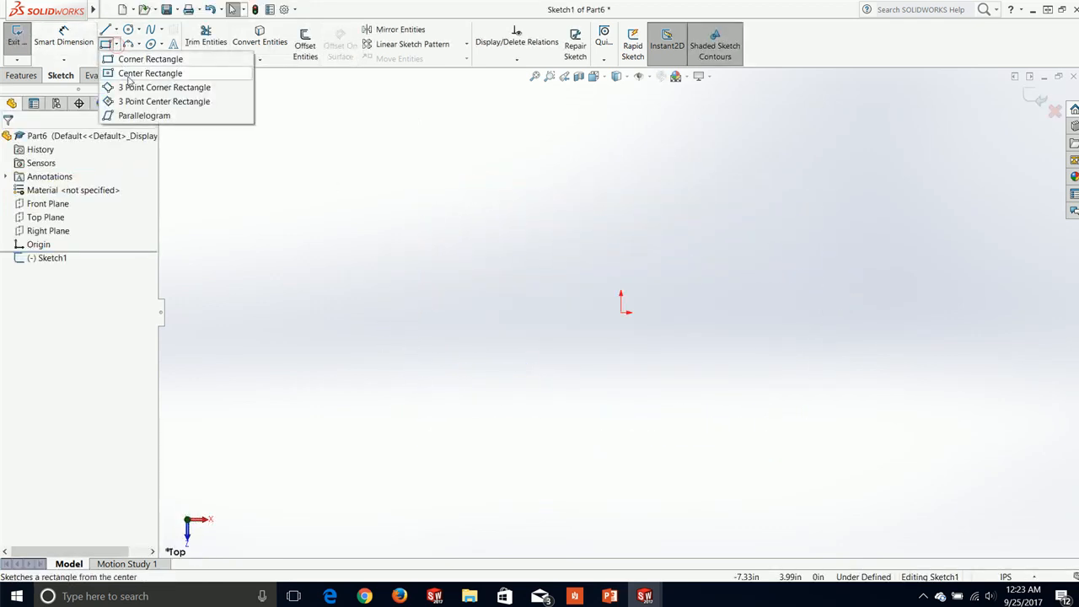
pyautogui.click(139, 72)
pyautogui.click(620, 312)
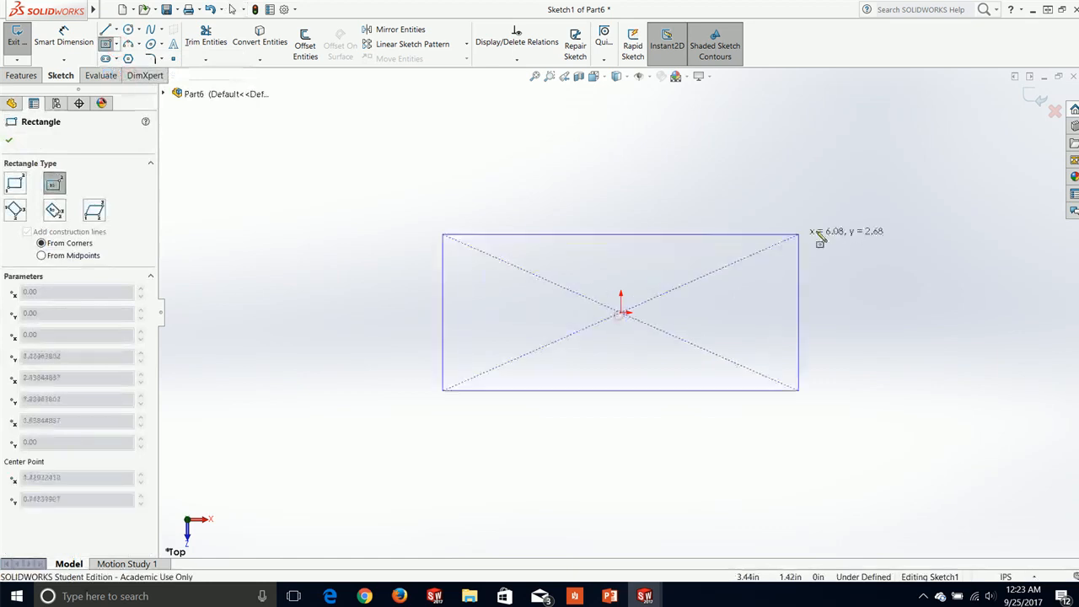
pyautogui.click(873, 199)
pyautogui.press('Escape')
# Step: Dimension the rectangle 4 in wide and 3 in high
pyautogui.click(63, 37)
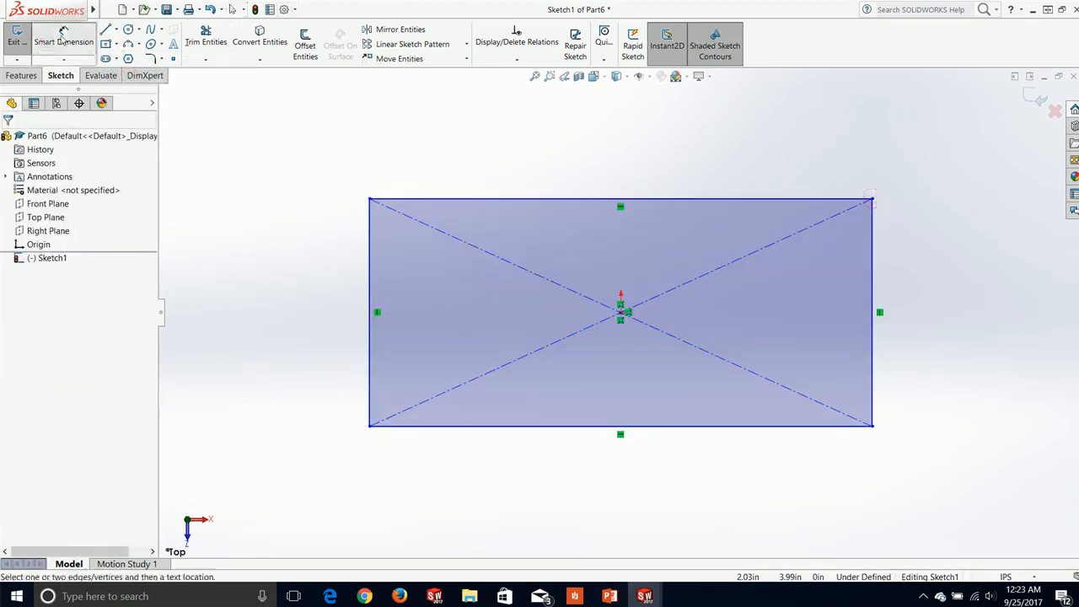
pyautogui.click(590, 200)
pyautogui.click(604, 169)
pyautogui.write('4')
pyautogui.press('Return')
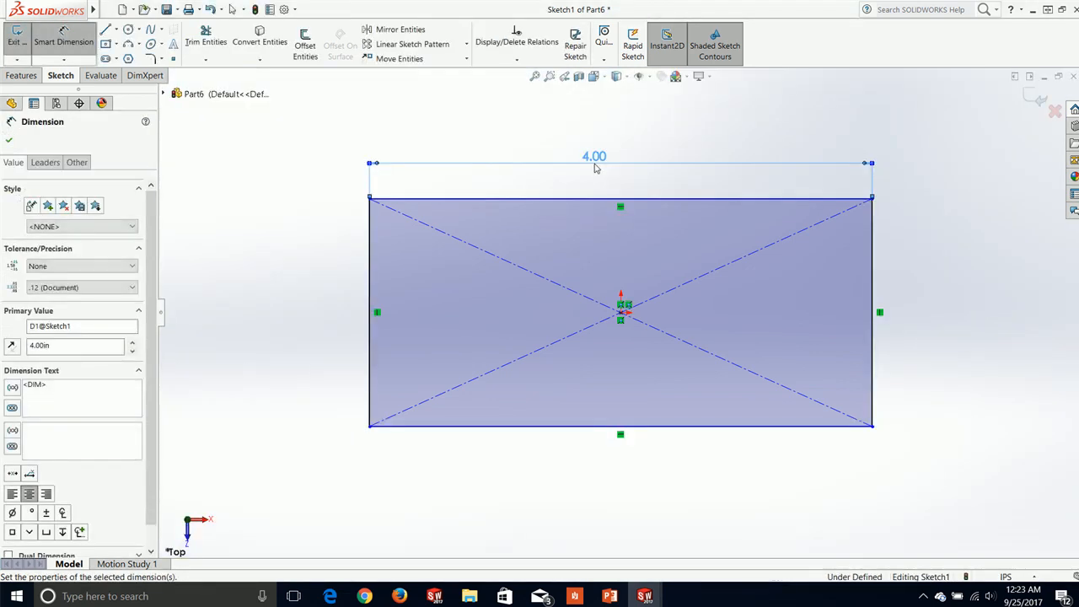
pyautogui.click(371, 368)
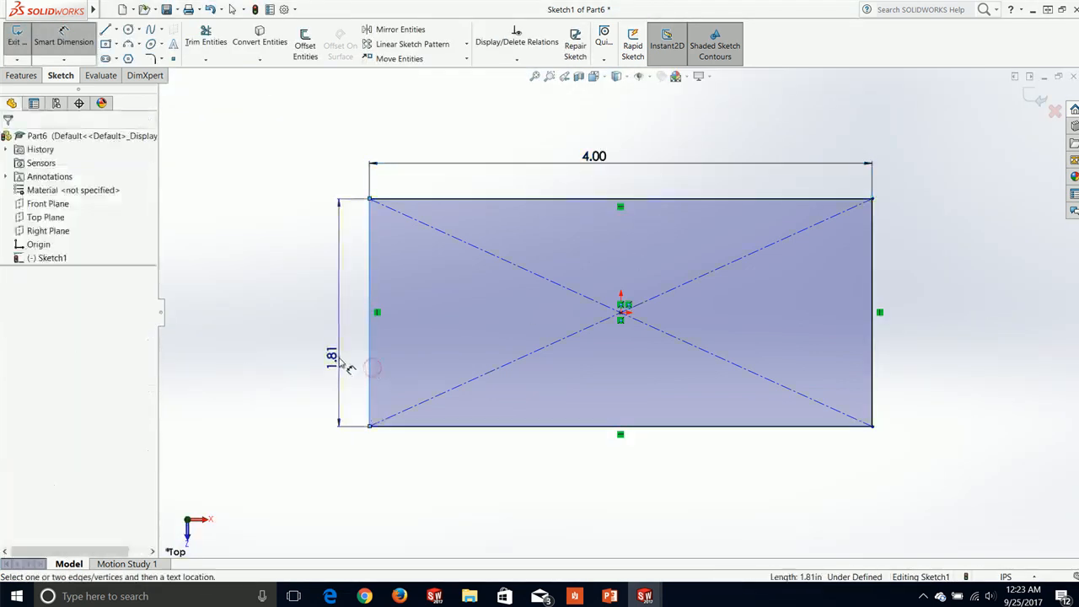
pyautogui.click(339, 360)
pyautogui.write('3')
pyautogui.press('Return')
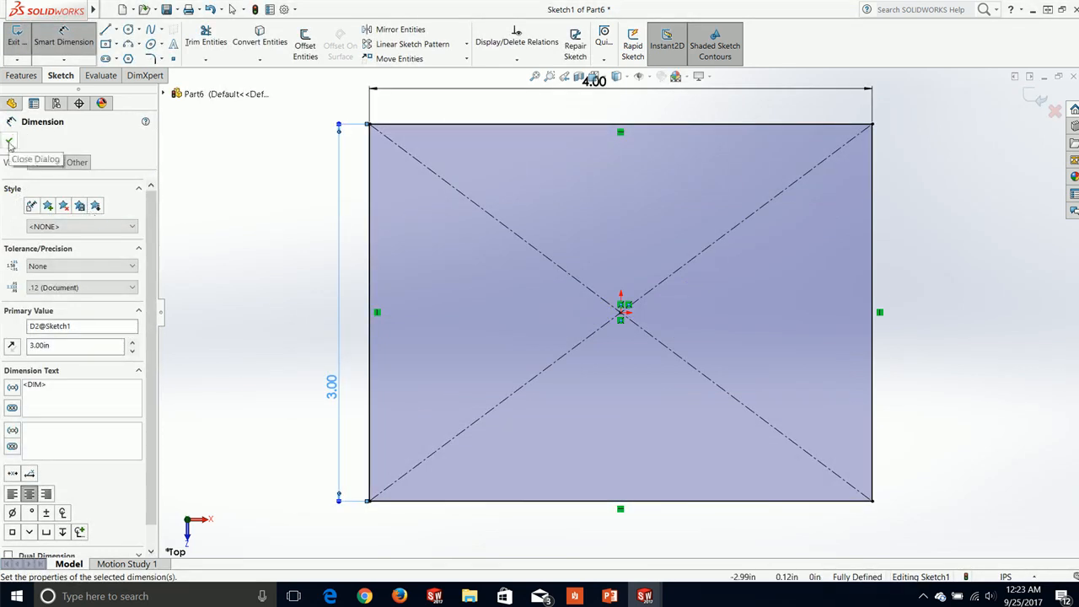
pyautogui.click(9, 145)
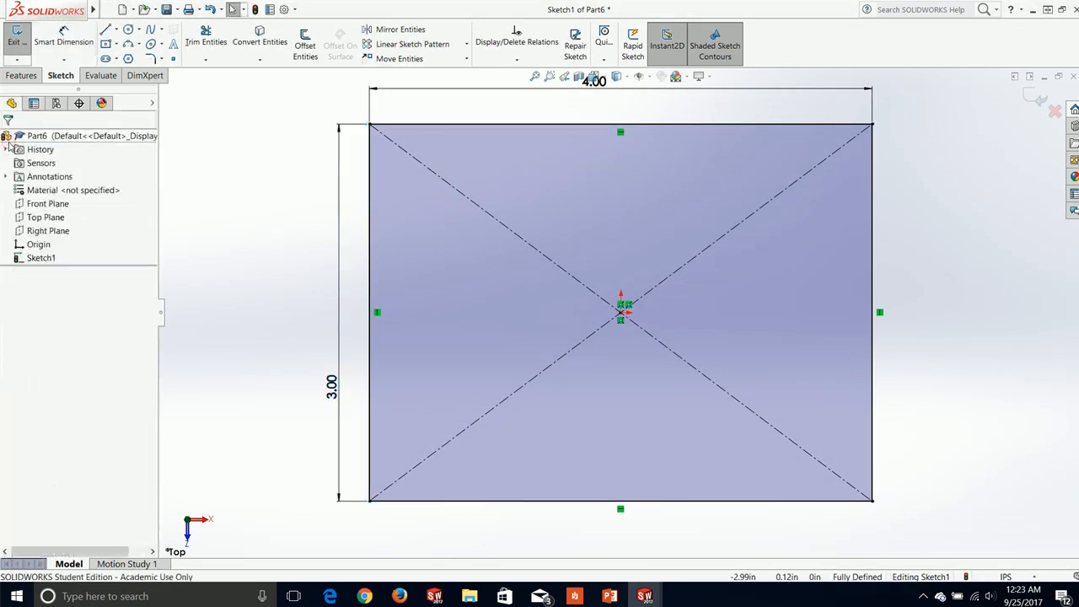
# Step: Extrude the rectangle 1.00 in downward as a blind boss with a 5 degree inward draft
pyautogui.click(21, 75)
pyautogui.click(23, 49)
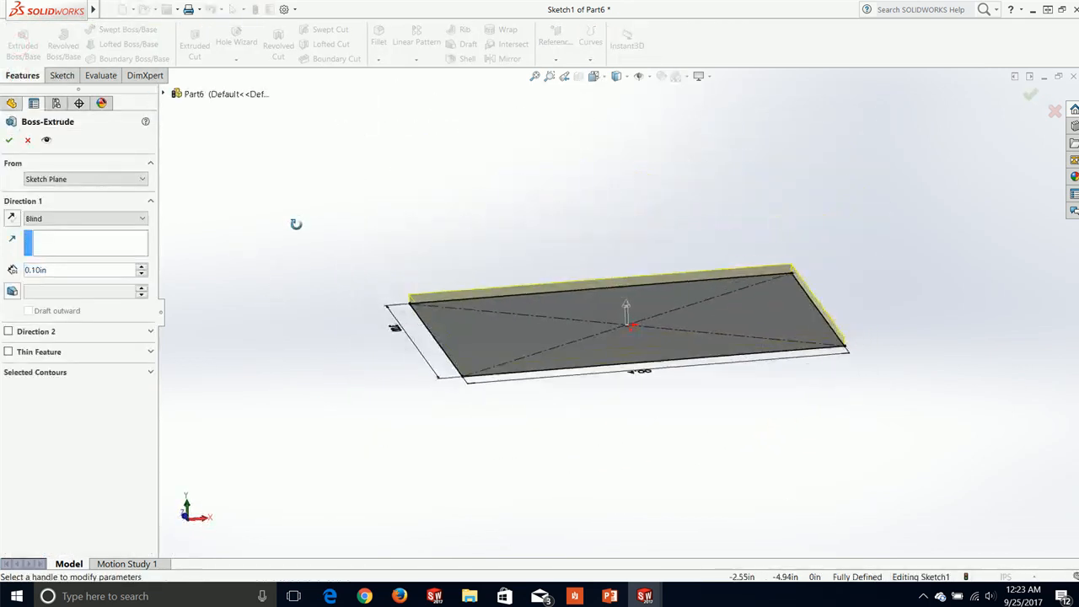
pyautogui.click(11, 217)
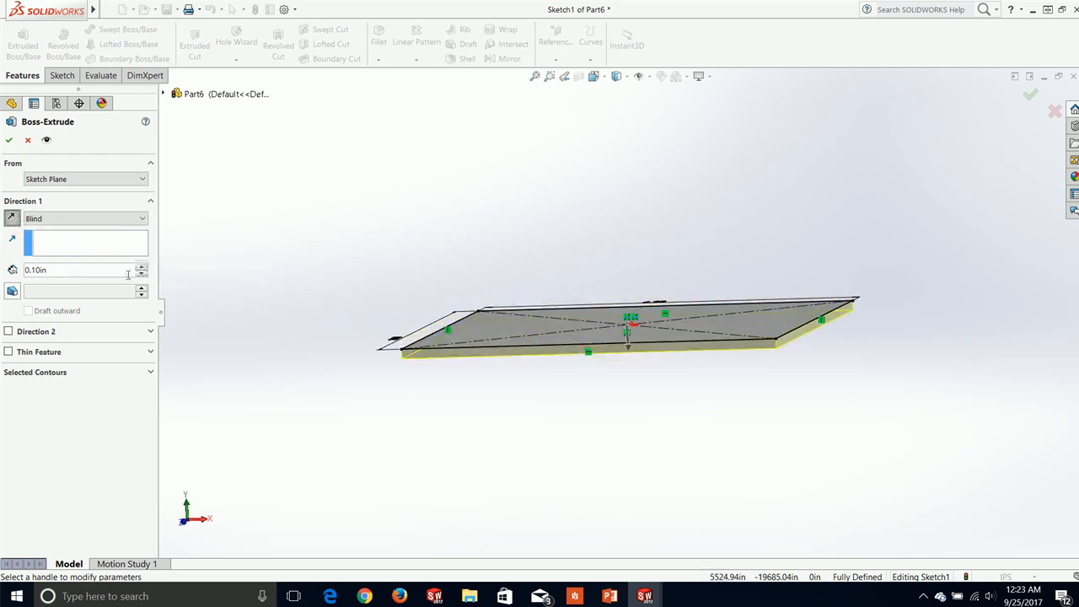
pyautogui.moveTo(142, 269); pyautogui.dragTo(142, 269)
pyautogui.click(13, 291)
pyautogui.click(140, 289)
pyautogui.click(141, 288)
pyautogui.click(141, 289)
pyautogui.click(141, 288)
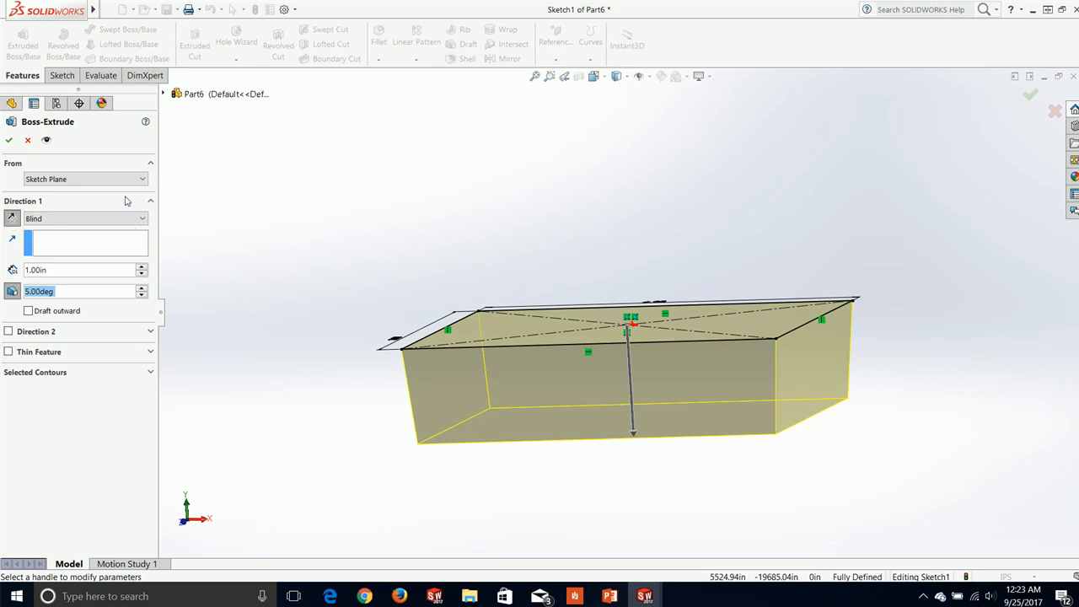
pyautogui.click(8, 142)
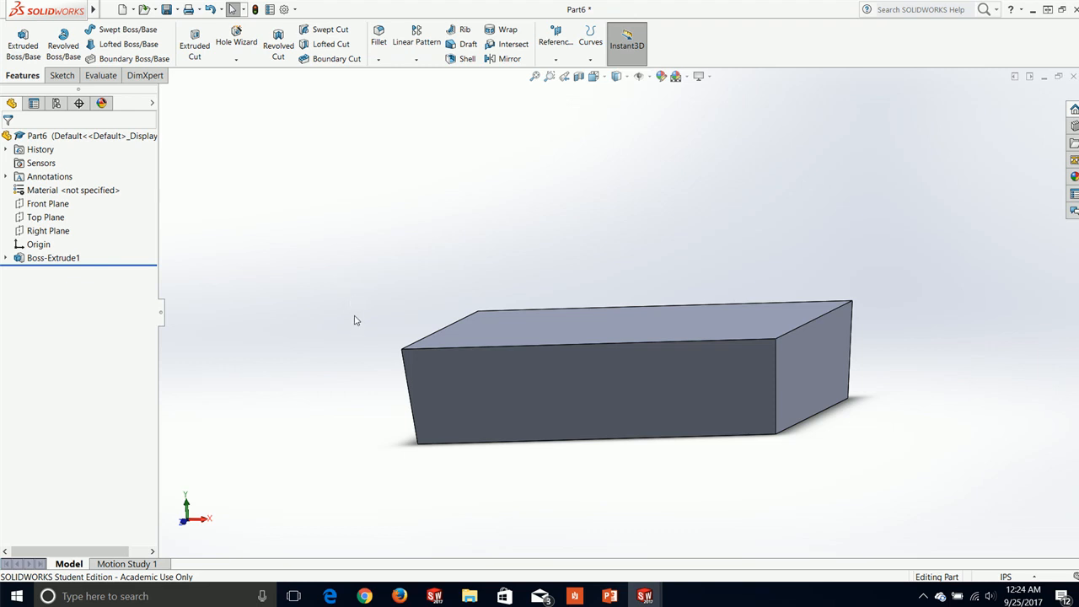
# Step: Start a sketch on the block's underside, view it face-on, and draw a circle about 1.5 in in diameter centred on the origin
pyautogui.moveTo(355, 333); pyautogui.dragTo(351, 193, button='middle')
pyautogui.click(62, 75)
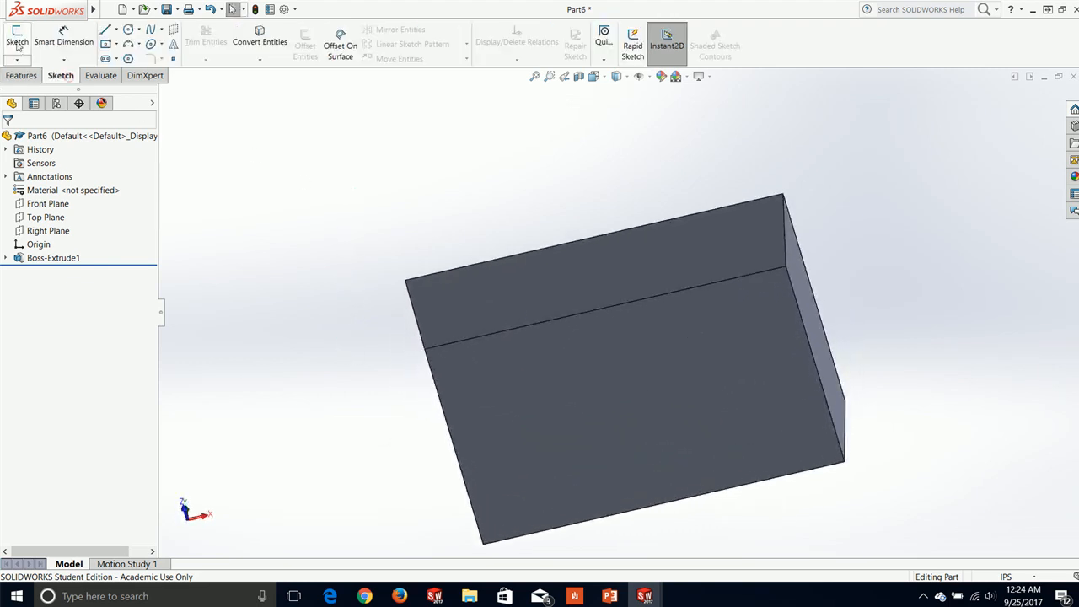
pyautogui.click(16, 38)
pyautogui.click(664, 402)
pyautogui.press('space')
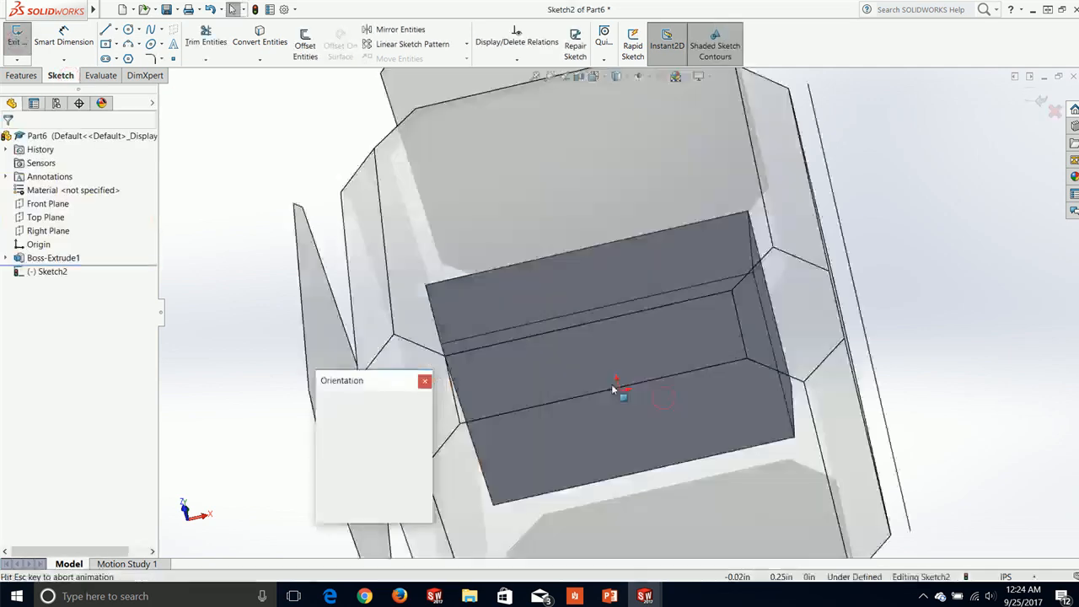
pyautogui.click(424, 452)
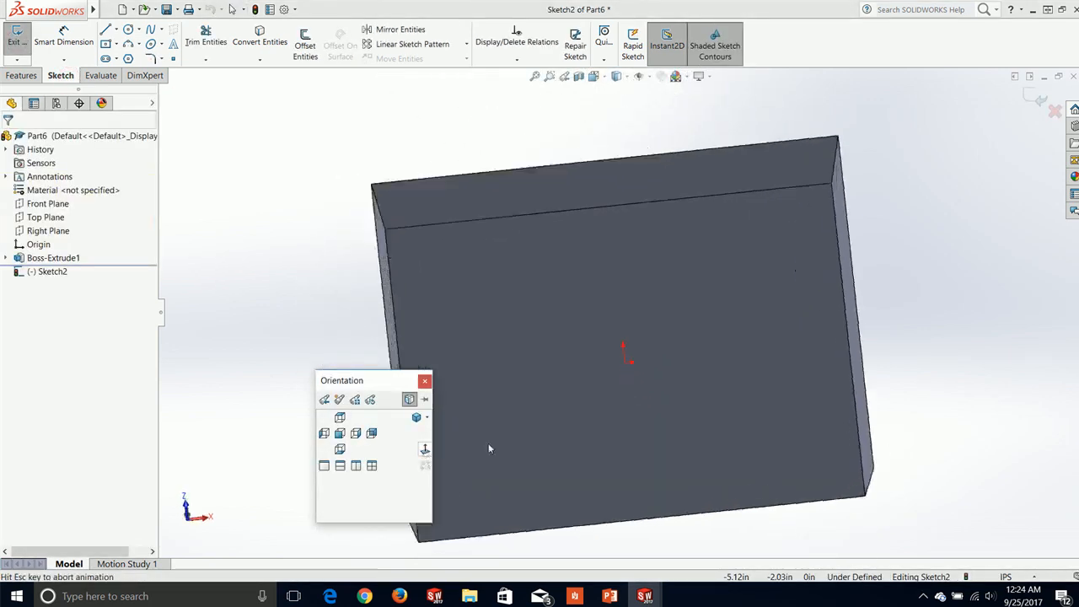
pyautogui.click(128, 31)
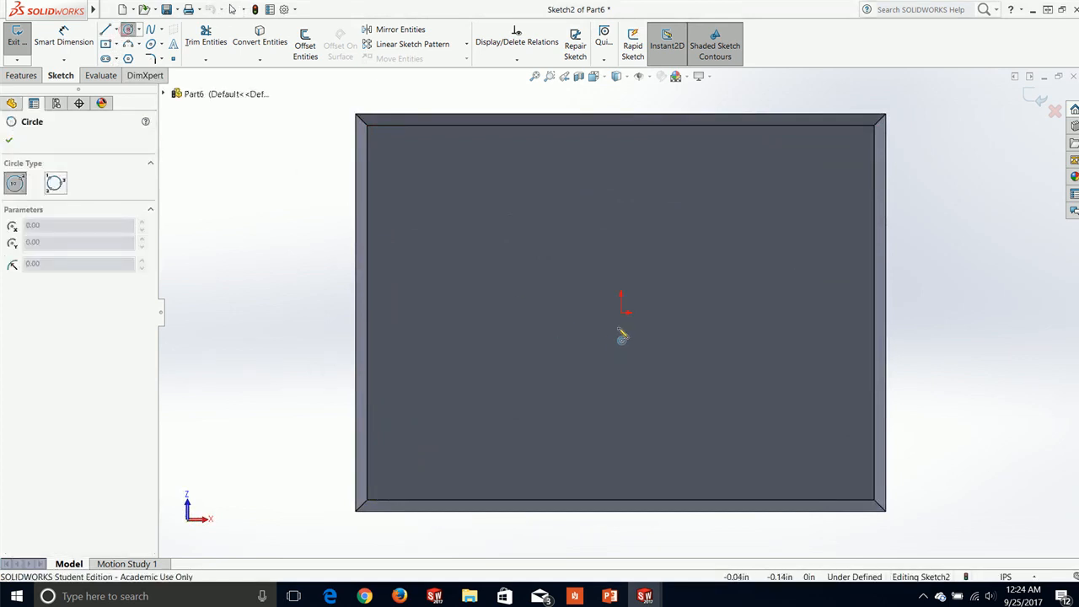
pyautogui.click(621, 313)
pyautogui.click(650, 225)
# Step: Dimension the circle's diameter as 1.5 in
pyautogui.click(64, 35)
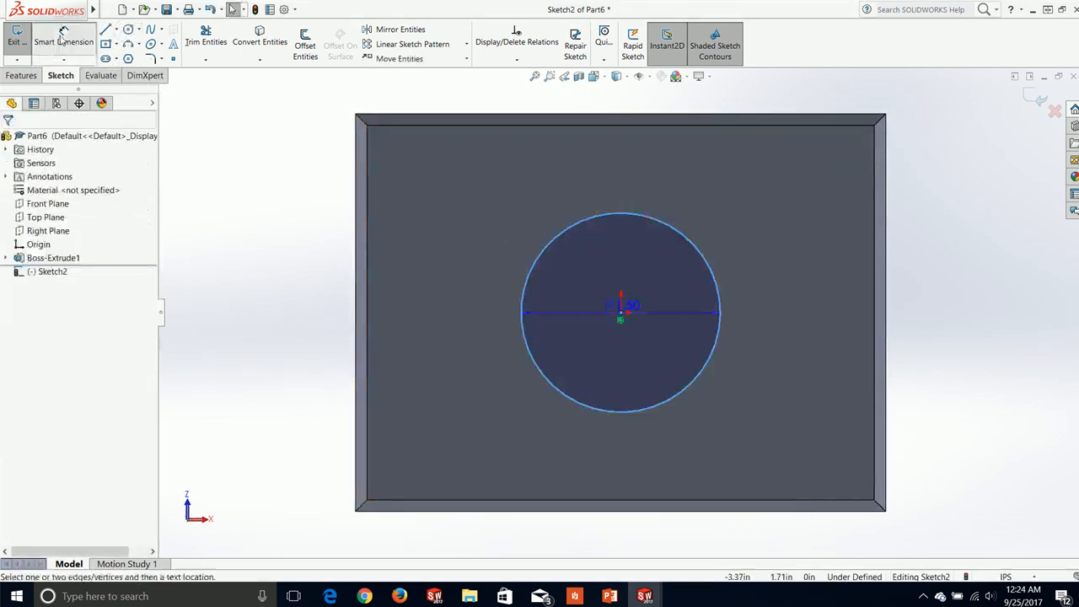
pyautogui.click(588, 304)
pyautogui.write('1.5')
pyautogui.press('Return')
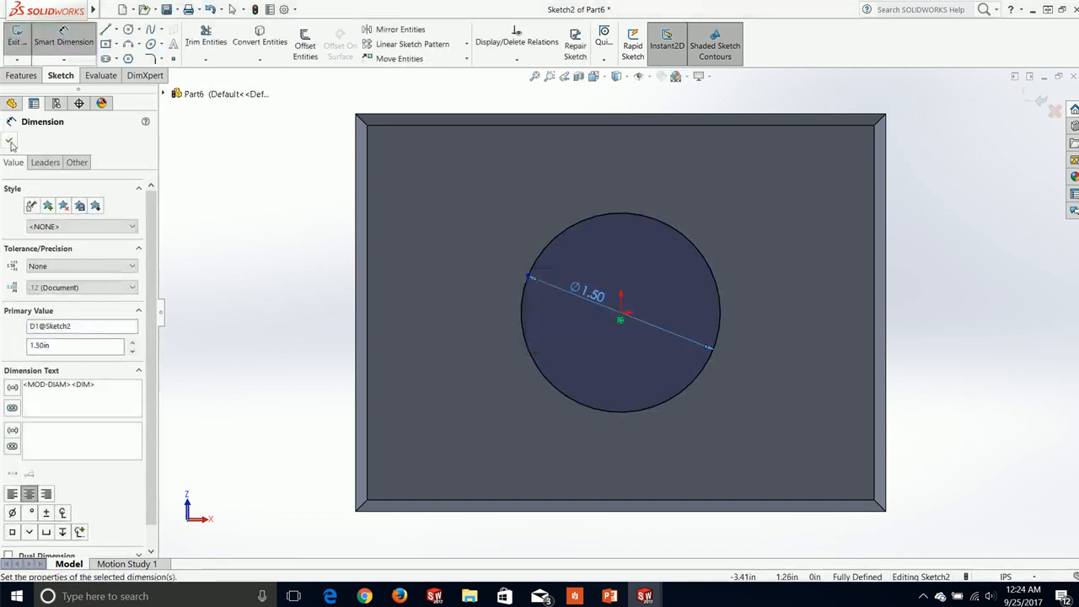
pyautogui.click(10, 141)
# Step: Extrude the circle 1.00 in away from the block's underside as a blind boss merged with the block
pyautogui.click(32, 48)
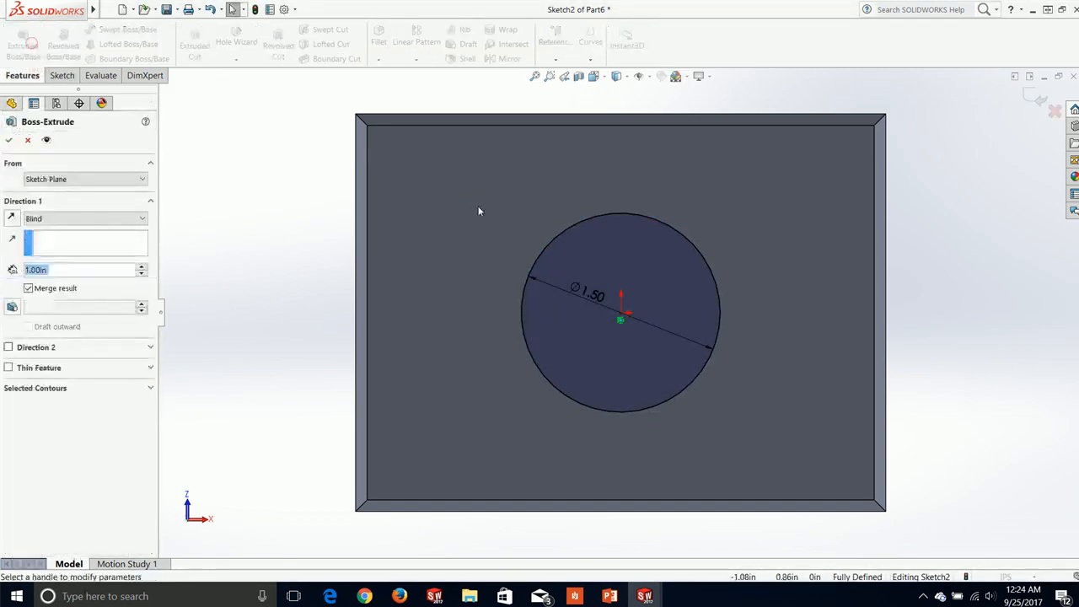
pyautogui.moveTo(450, 326); pyautogui.dragTo(420, 446, button='middle')
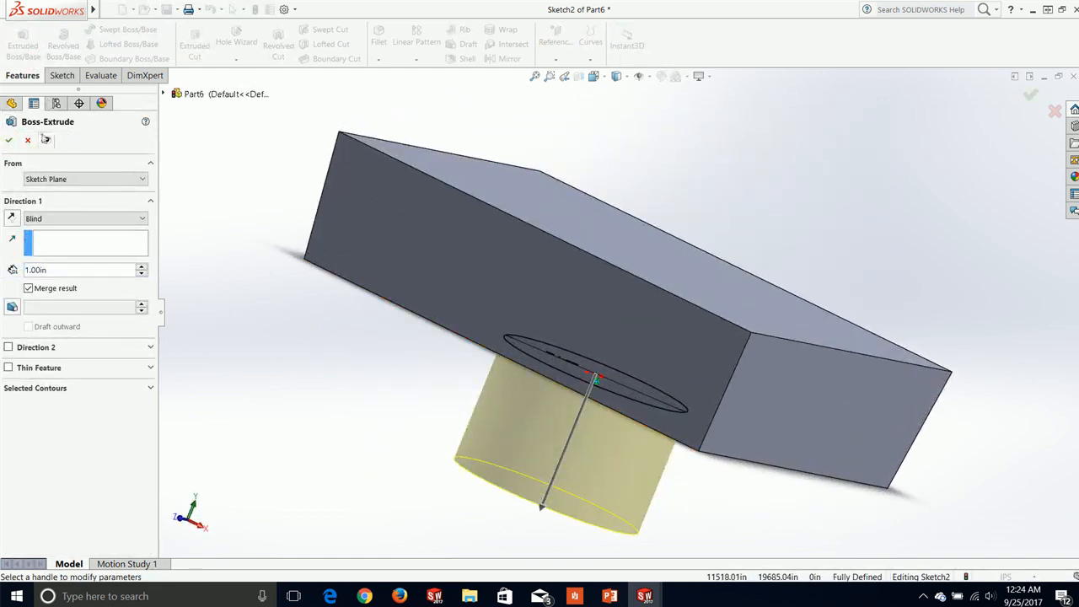
pyautogui.click(8, 140)
pyautogui.moveTo(365, 399); pyautogui.dragTo(379, 448, button='middle')
pyautogui.scroll(2, 415, 400)
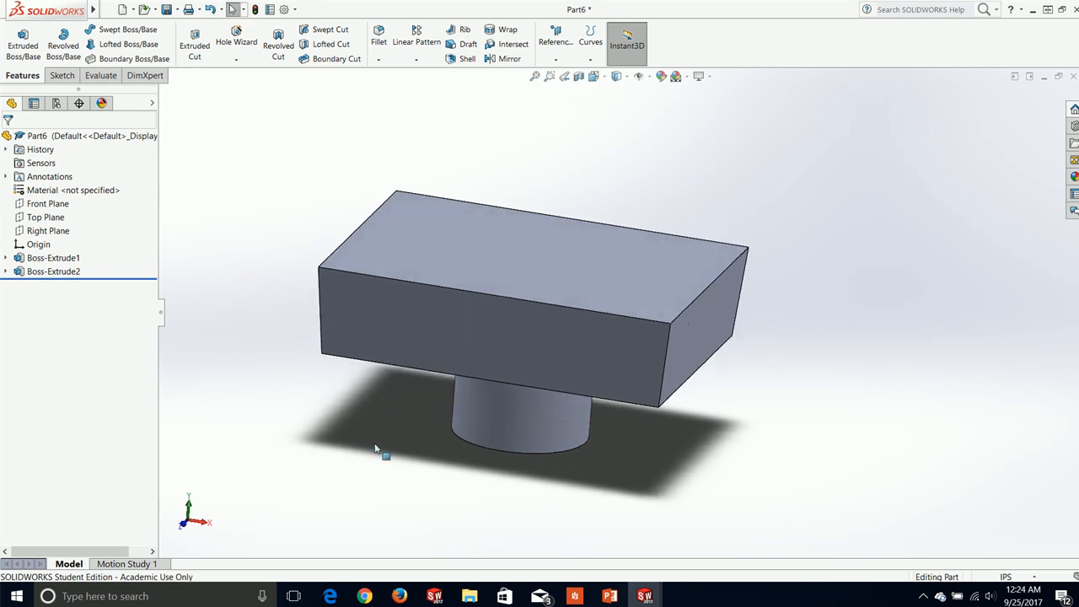
# Step: Fillet the block's four vertical corner edges with a 0.75 in radius
pyautogui.click(379, 36)
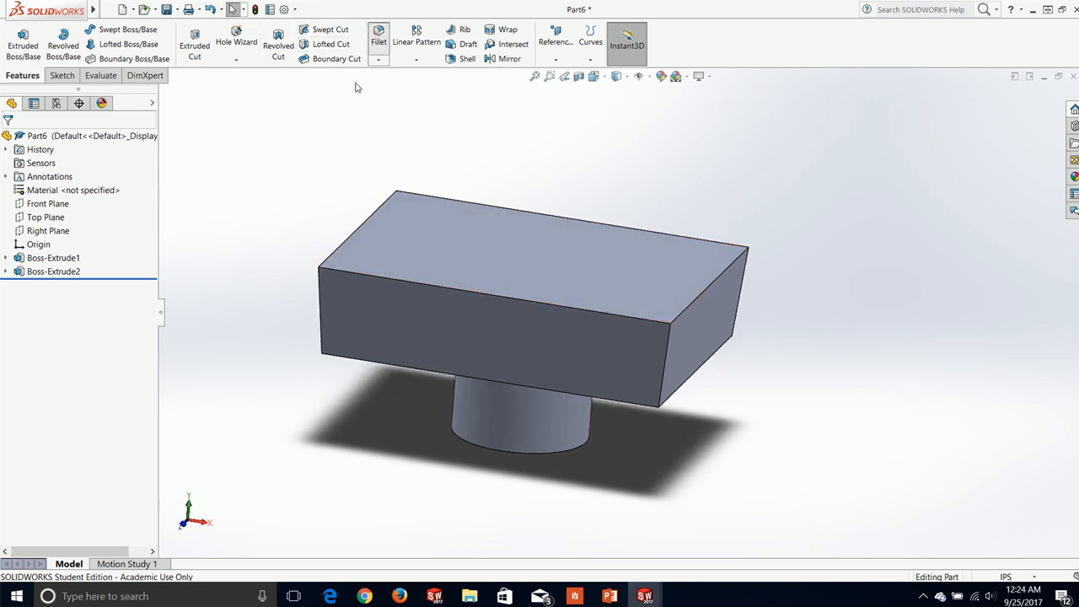
pyautogui.click(323, 329)
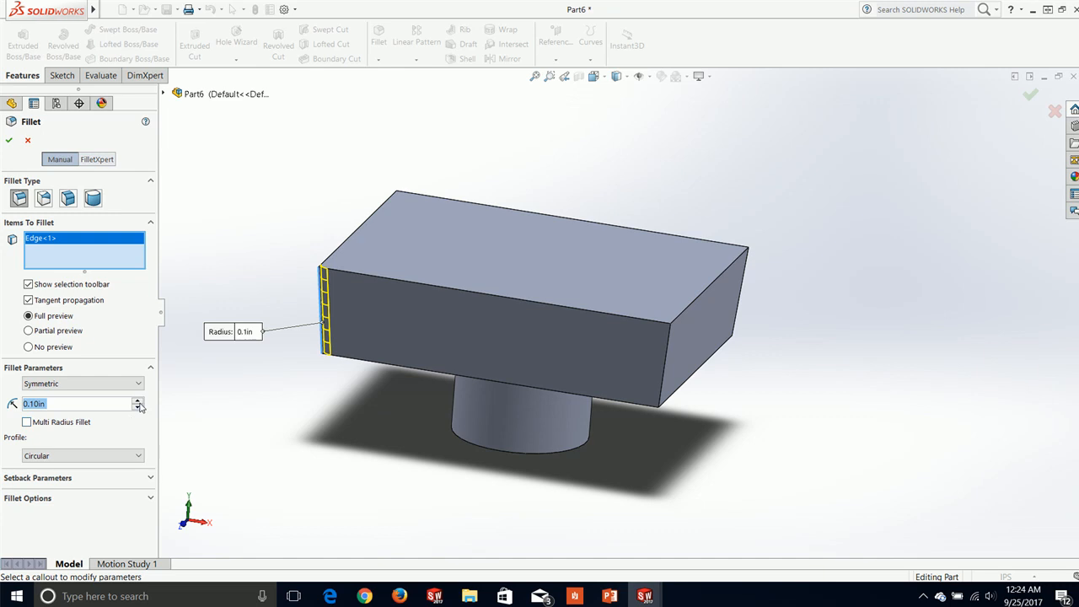
pyautogui.write('.75')
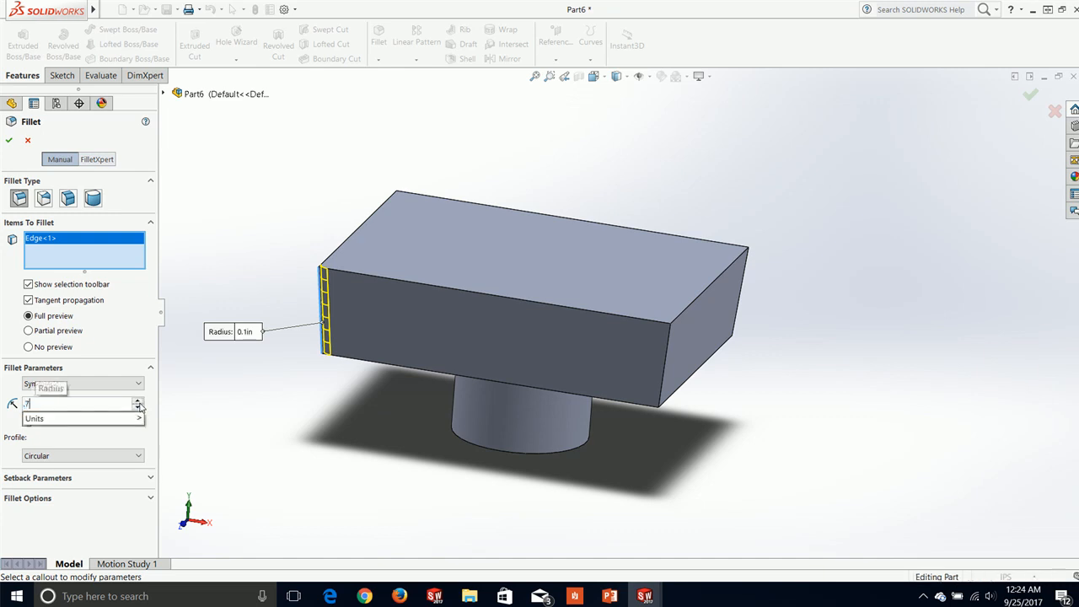
pyautogui.click(665, 364)
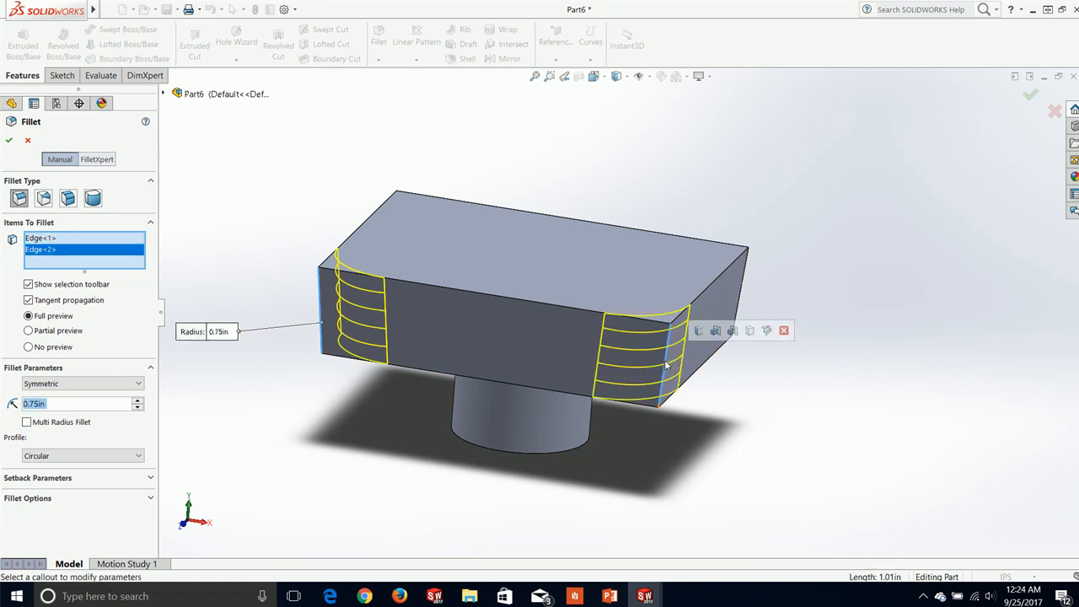
pyautogui.click(746, 288)
pyautogui.moveTo(746, 288); pyautogui.dragTo(701, 194, button='middle')
pyautogui.click(693, 201)
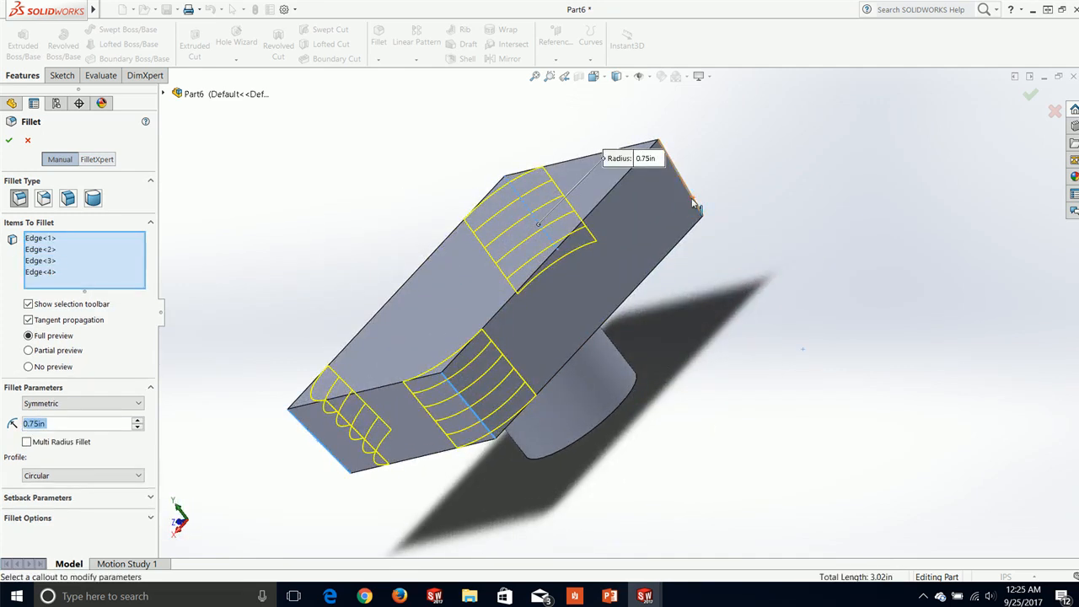
pyautogui.moveTo(210, 398); pyautogui.dragTo(386, 358, button='middle')
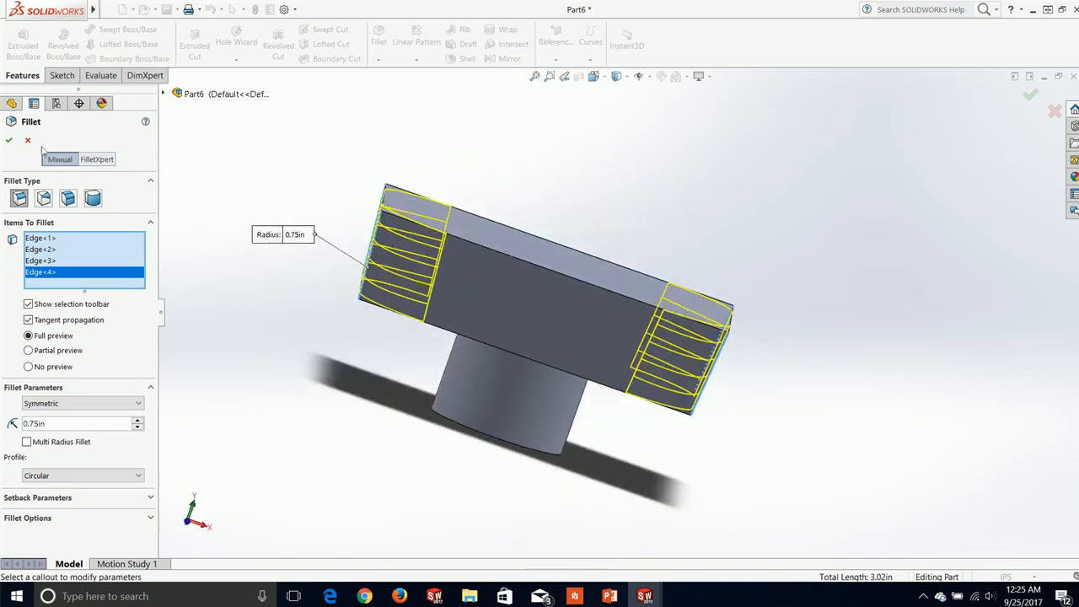
pyautogui.click(9, 140)
# Step: Fillet the edge loop around the block's underside with a 0.25 in radius
pyautogui.moveTo(371, 397); pyautogui.dragTo(413, 320, button='middle')
pyautogui.click(380, 35)
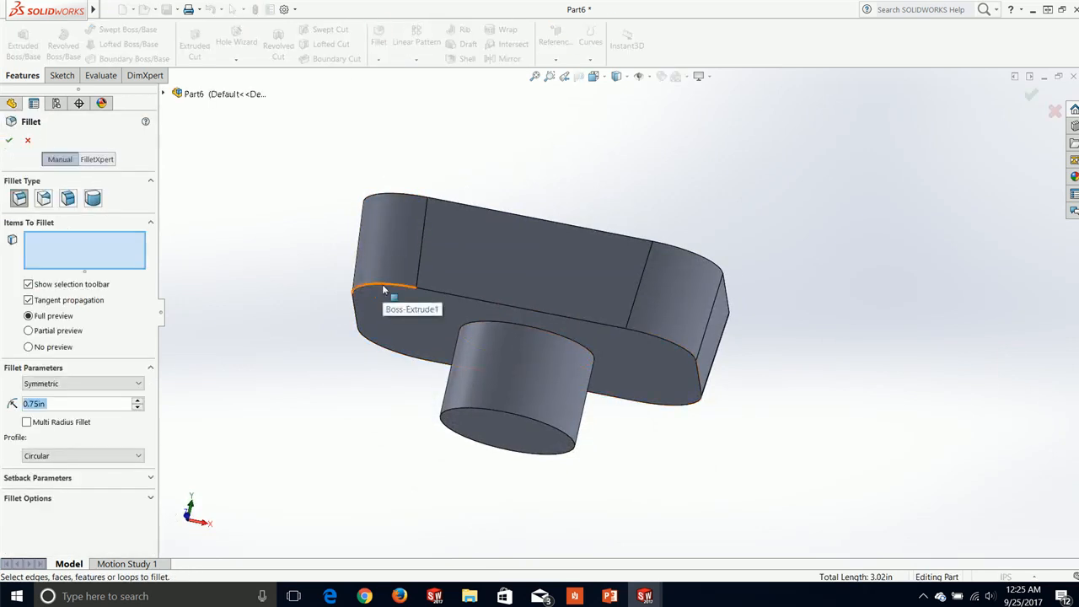
pyautogui.write('.2')
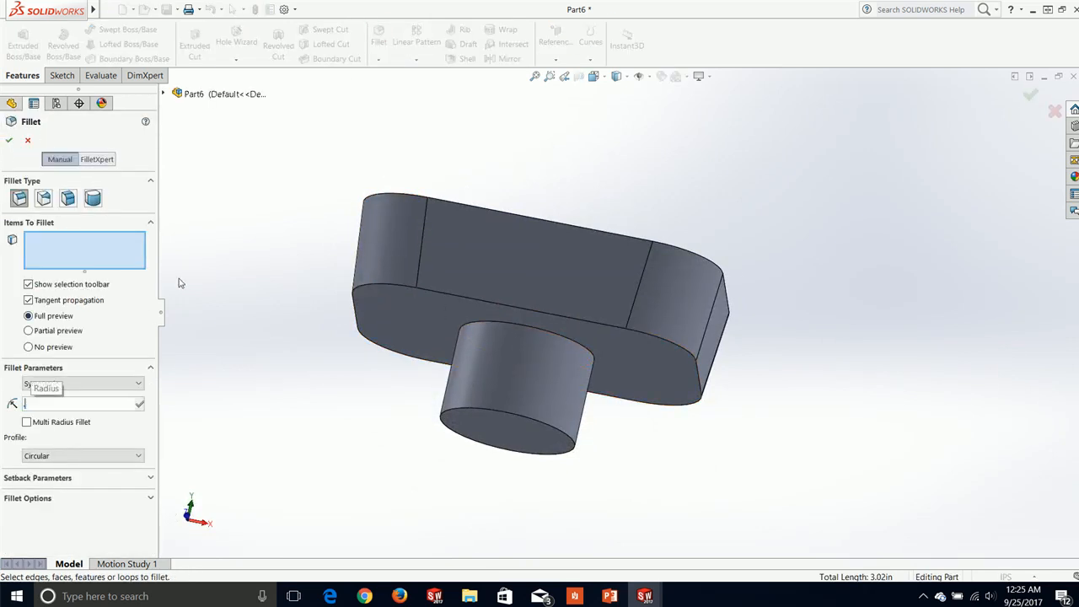
pyautogui.write('5')
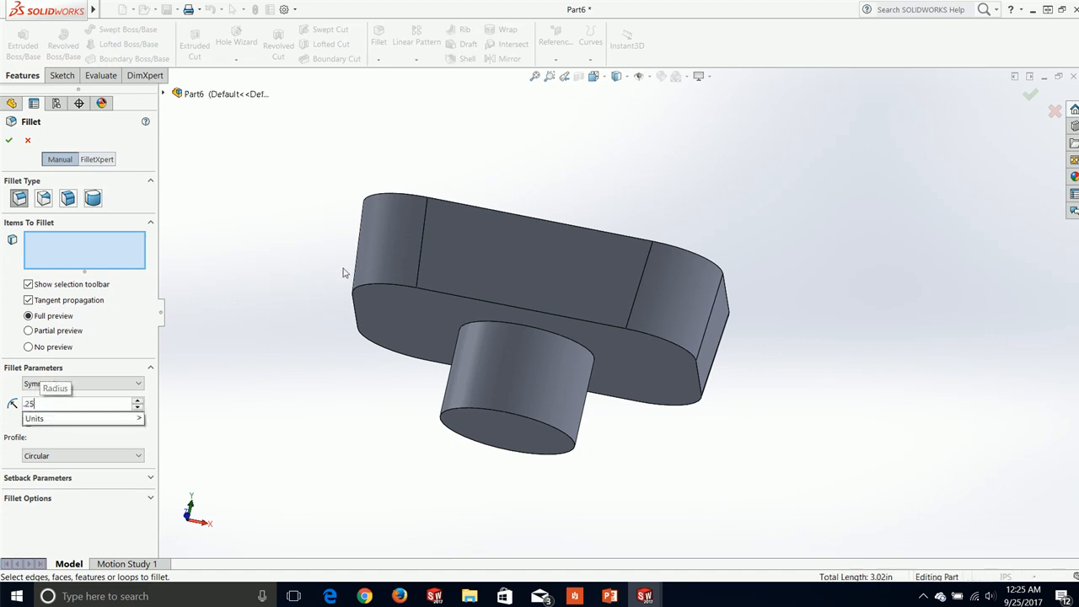
pyautogui.click(388, 289)
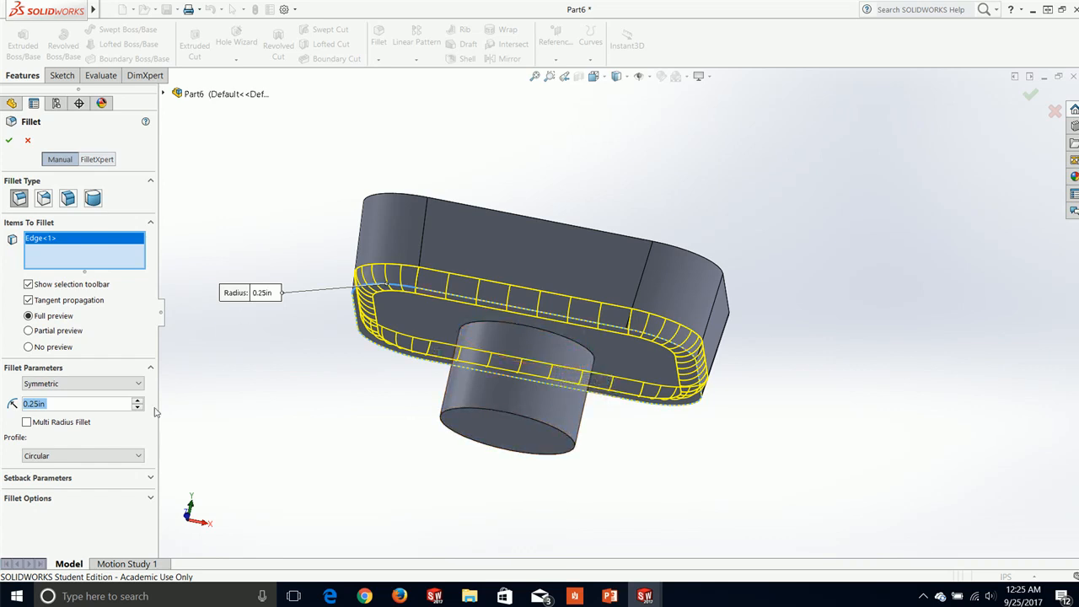
pyautogui.click(9, 140)
pyautogui.click(352, 402)
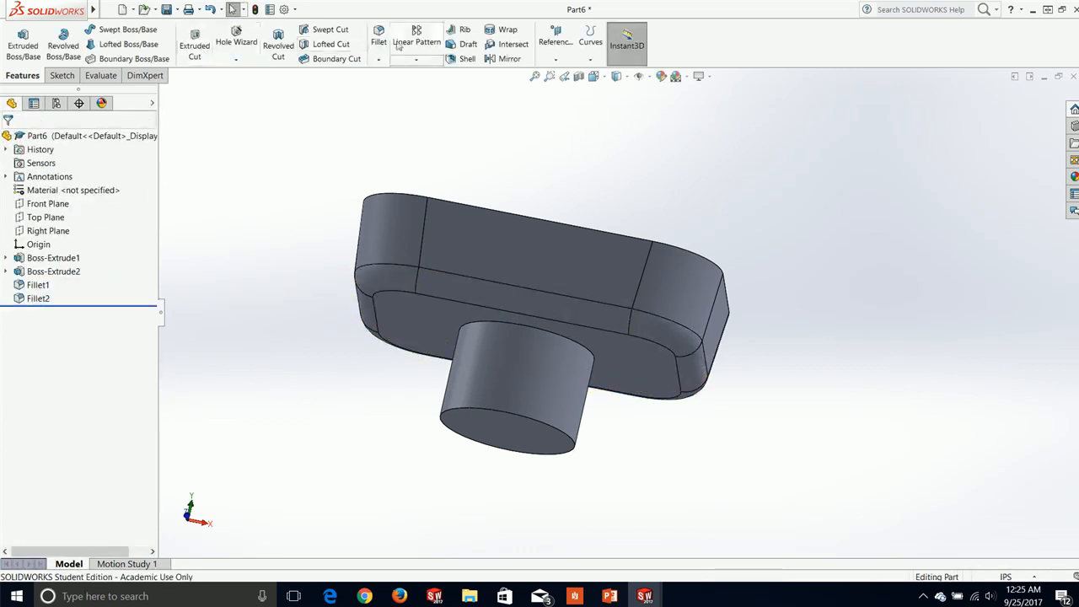
# Step: Fillet the circular edge where the round boss meets the block's underside with a 0.20 in radius
pyautogui.click(378, 38)
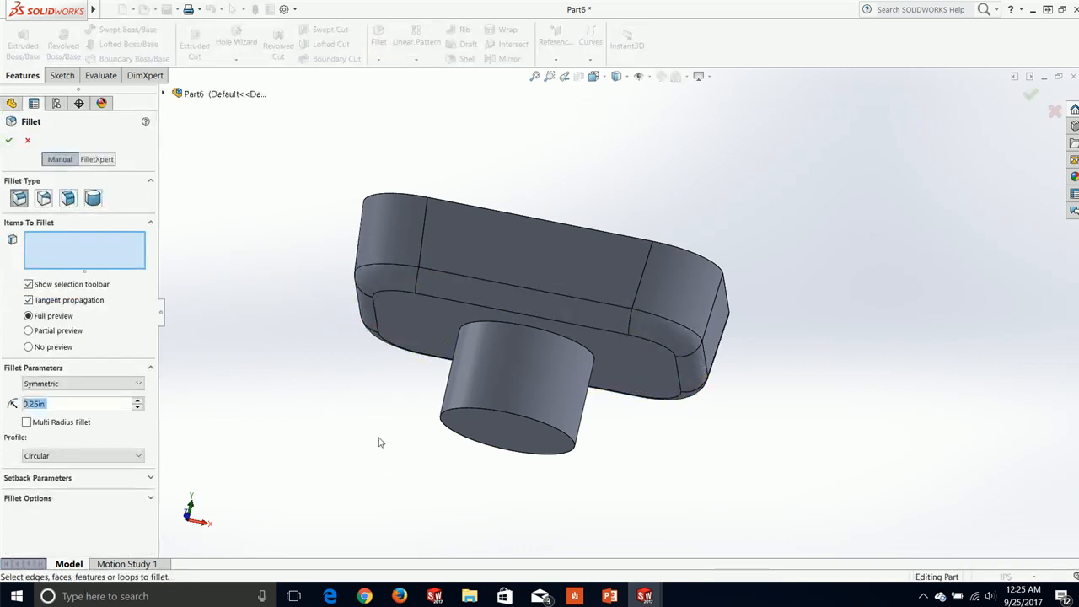
pyautogui.write('.2')
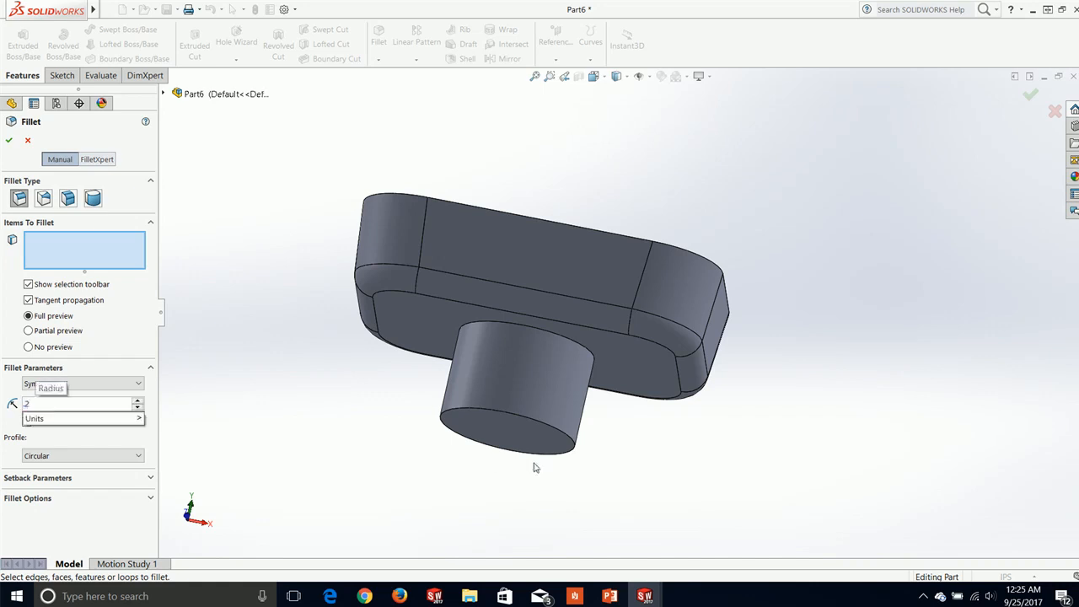
pyautogui.click(558, 335)
pyautogui.moveTo(558, 334); pyautogui.dragTo(641, 284, button='middle')
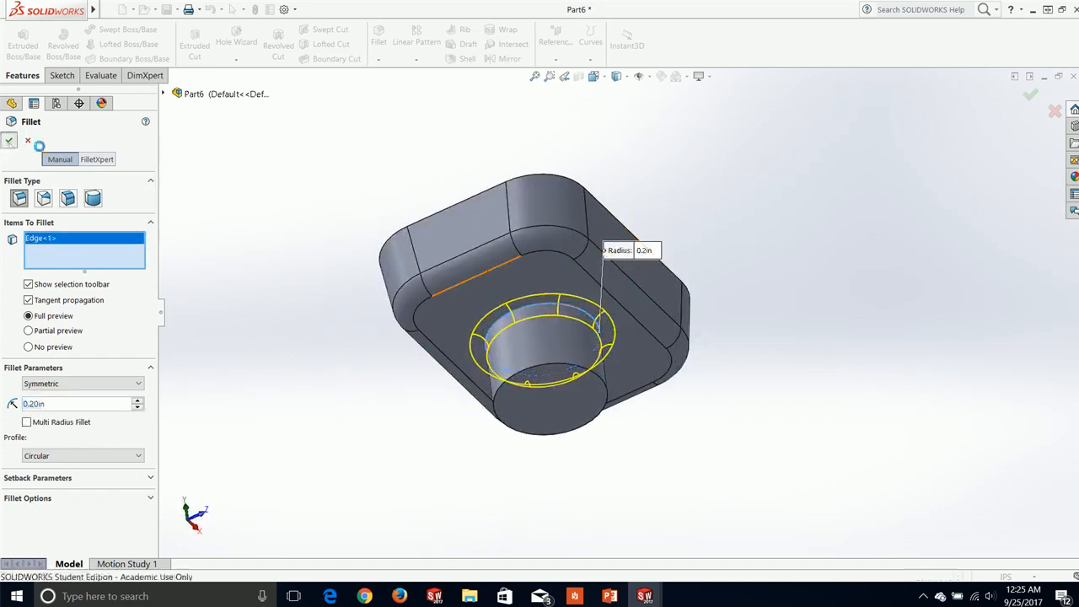
pyautogui.click(9, 140)
# Step: Shell the part to a 0.05 in wall thickness, removing the block's top face and the round boss's end face
pyautogui.moveTo(343, 223); pyautogui.dragTo(274, 350, button='middle')
pyautogui.click(463, 58)
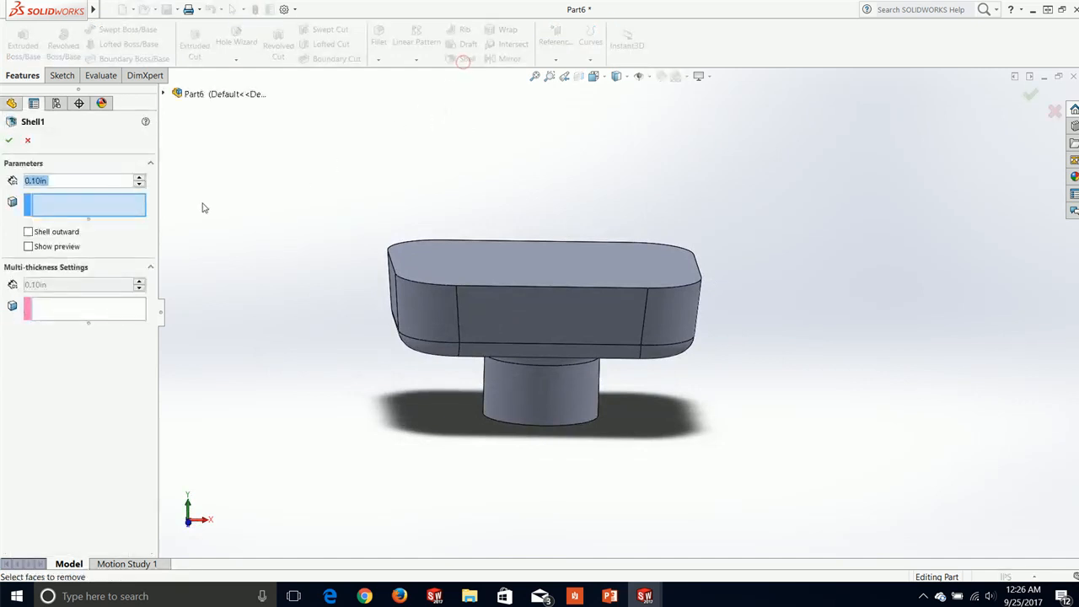
pyautogui.write('.05')
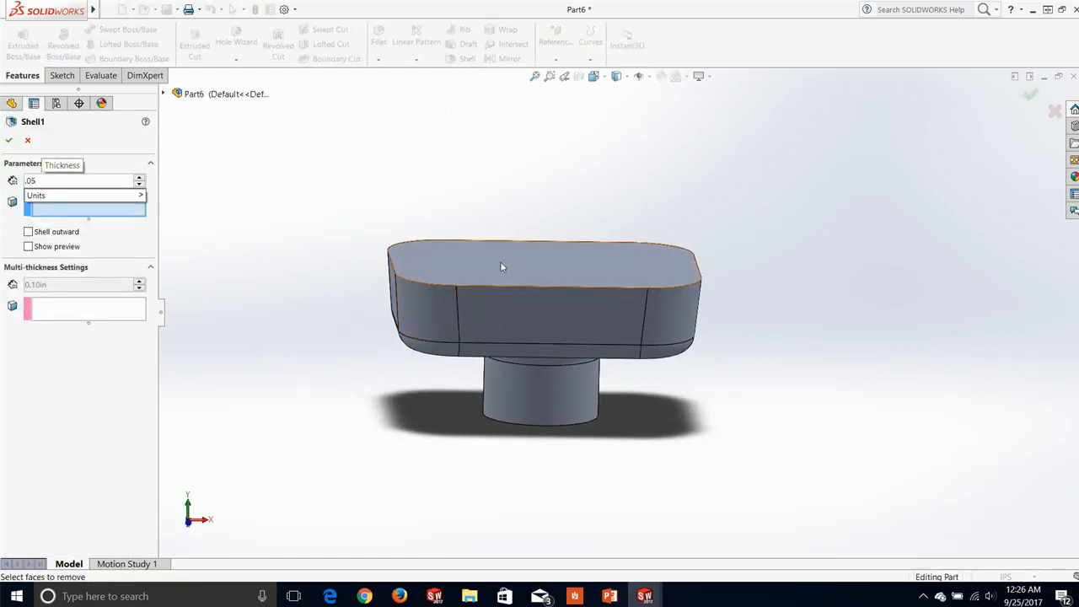
pyautogui.moveTo(514, 244)
pyautogui.mouseDown(button='middle')
pyautogui.moveTo(485, 312)
pyautogui.moveTo(508, 255)
pyautogui.mouseUp(button='middle')
pyautogui.click(485, 312)
pyautogui.click(533, 405)
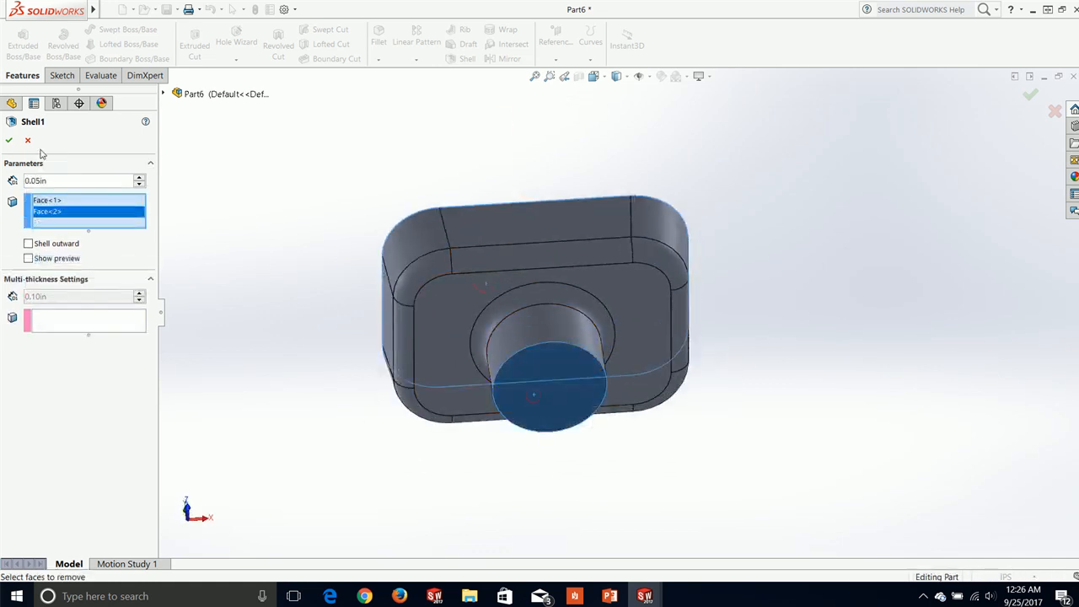
pyautogui.click(8, 142)
pyautogui.moveTo(374, 210); pyautogui.dragTo(295, 305, button='middle')
pyautogui.click(247, 301)
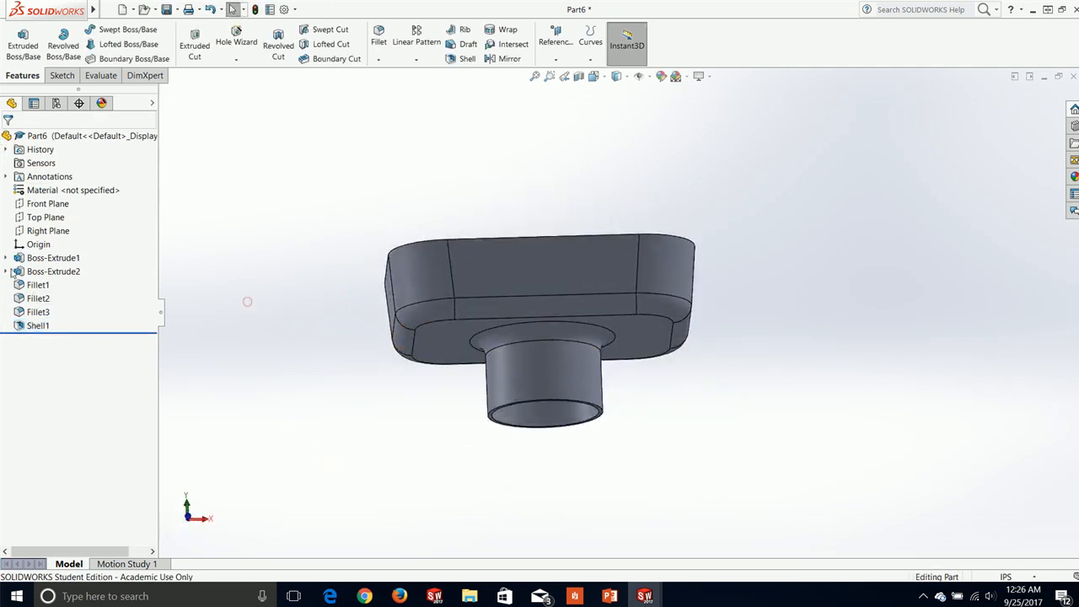
# Step: Edit the round boss's extrusion to add a 5° inward draft
pyautogui.rightClick(23, 271)
pyautogui.click(32, 239)
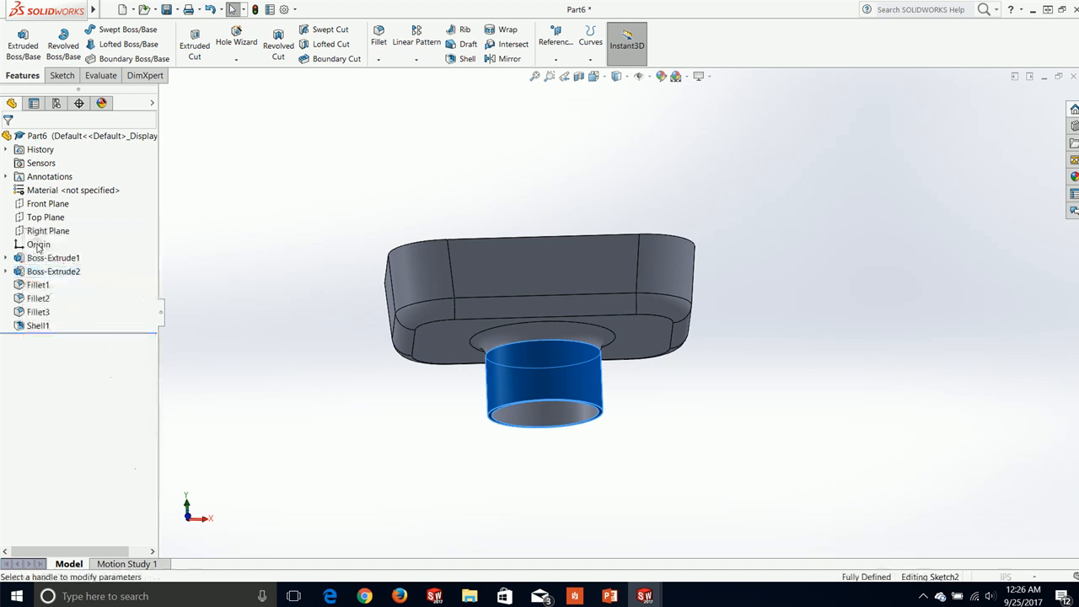
pyautogui.click(12, 307)
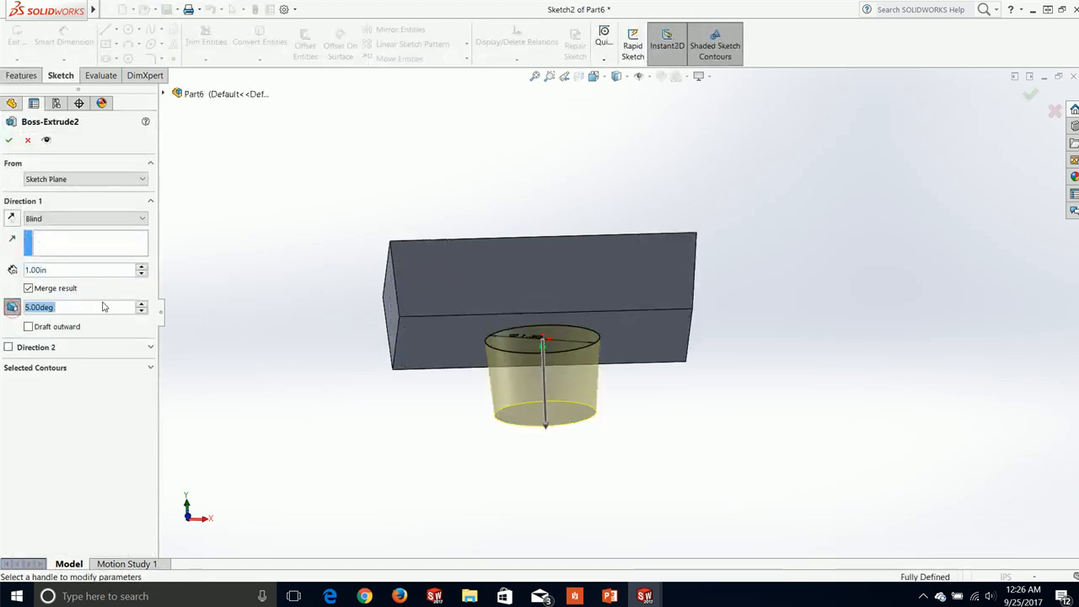
pyautogui.click(8, 140)
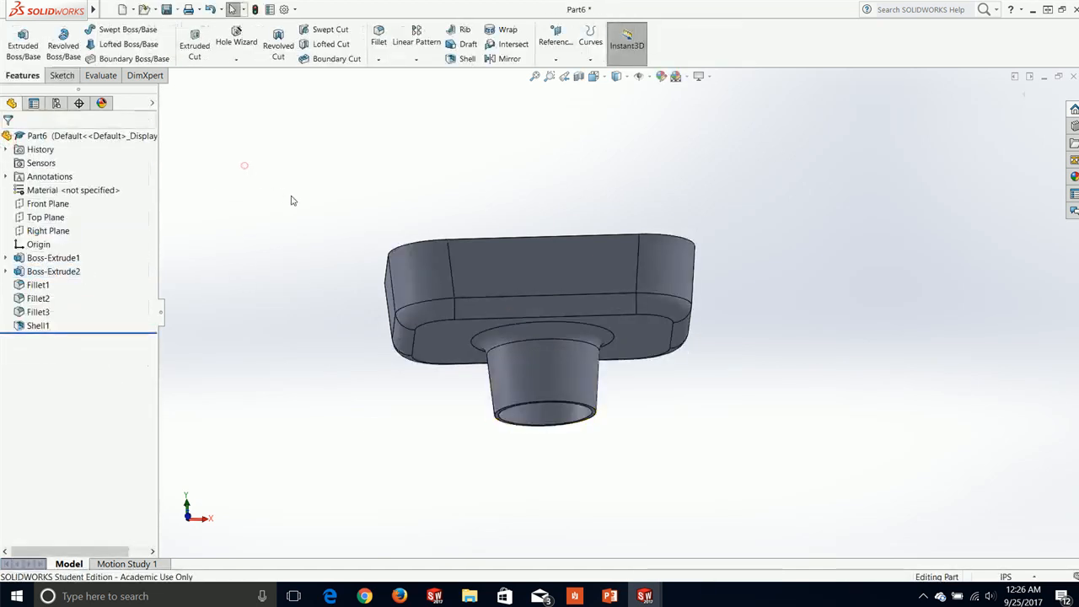
pyautogui.press('Down')
pyautogui.press('Down')
pyautogui.press('Down')
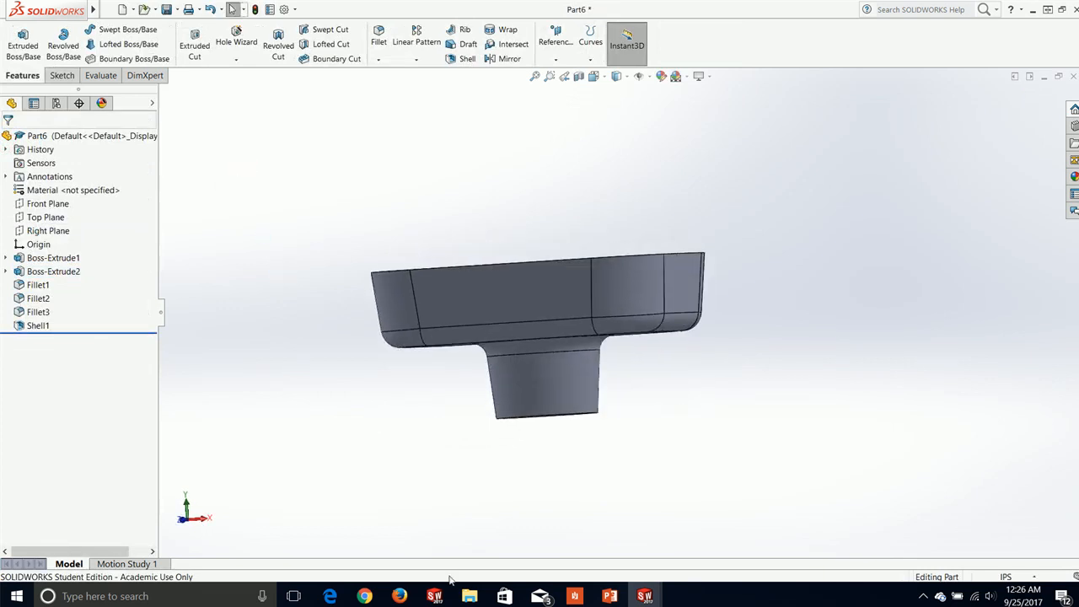
pyautogui.moveTo(671, 400); pyautogui.dragTo(720, 484, button='middle')
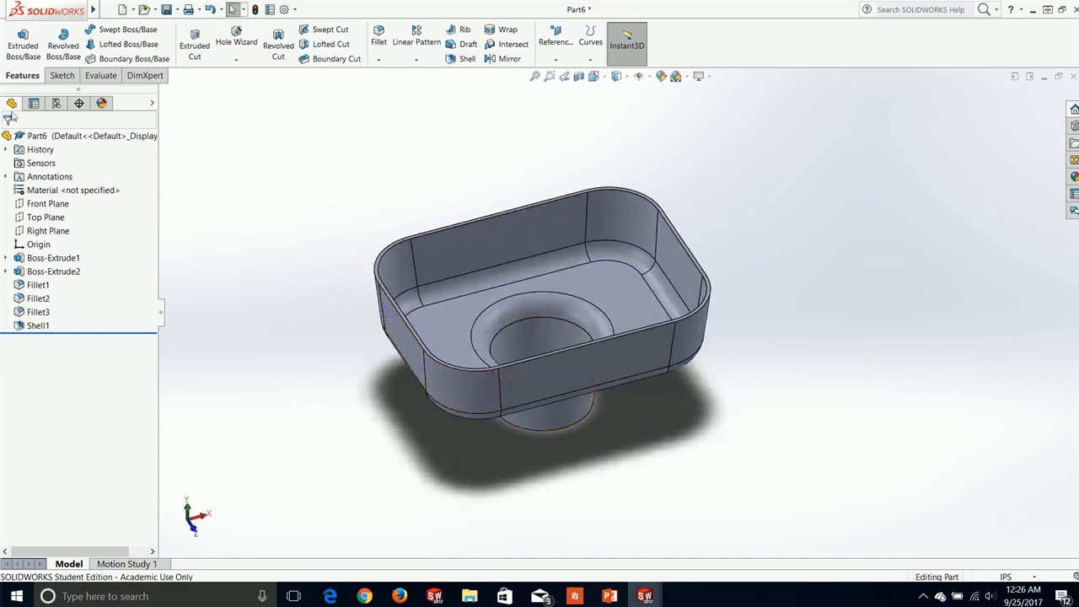
pyautogui.hotkey('alt', 'Tab')
pyautogui.hotkey('alt', 'Tab')
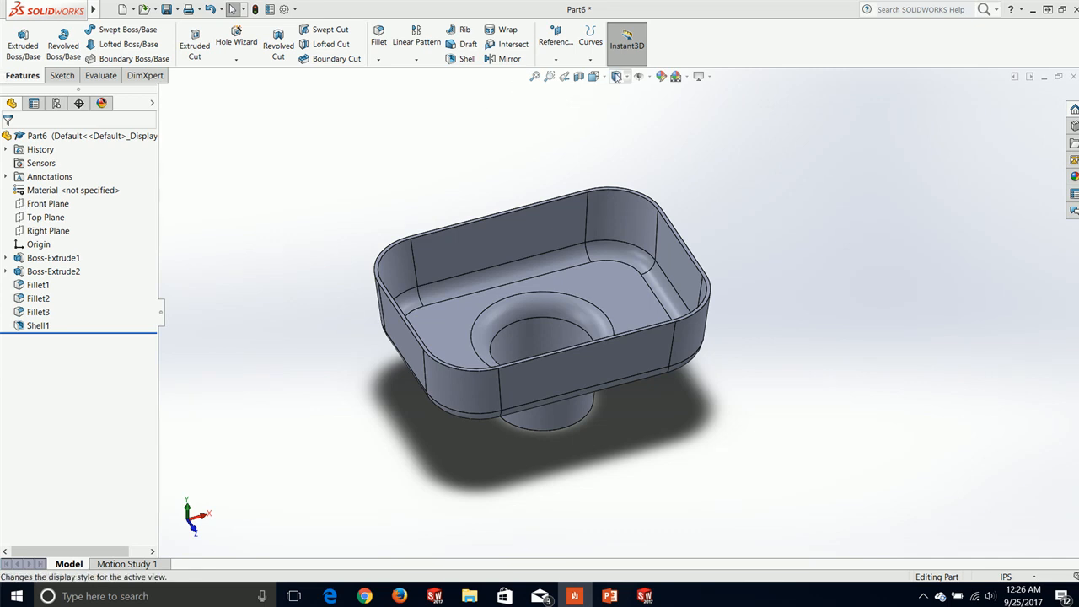
pyautogui.click(452, 156)
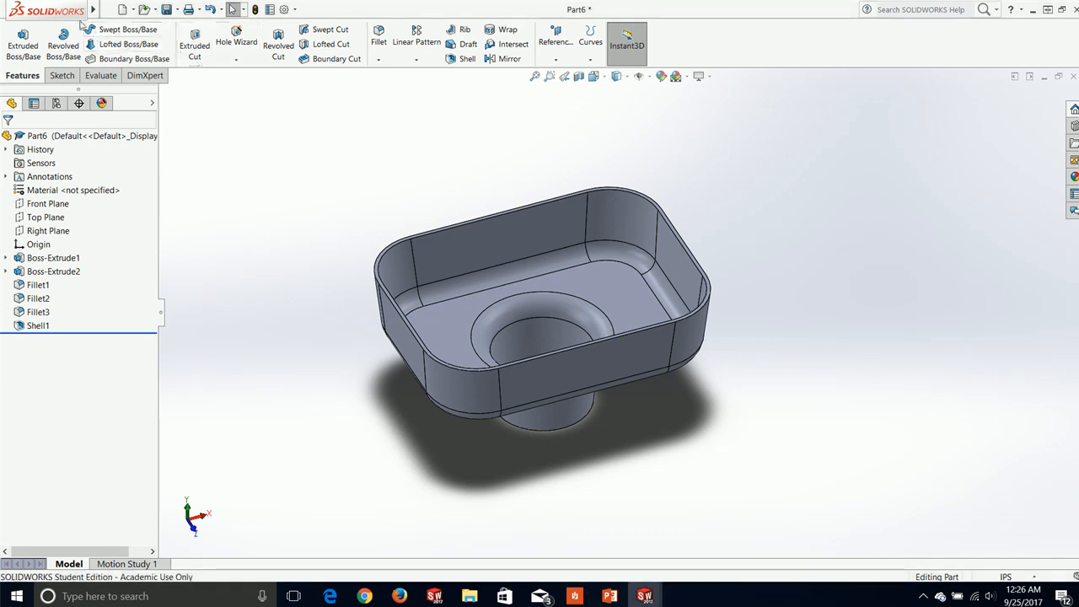
pyautogui.moveTo(76, 18)
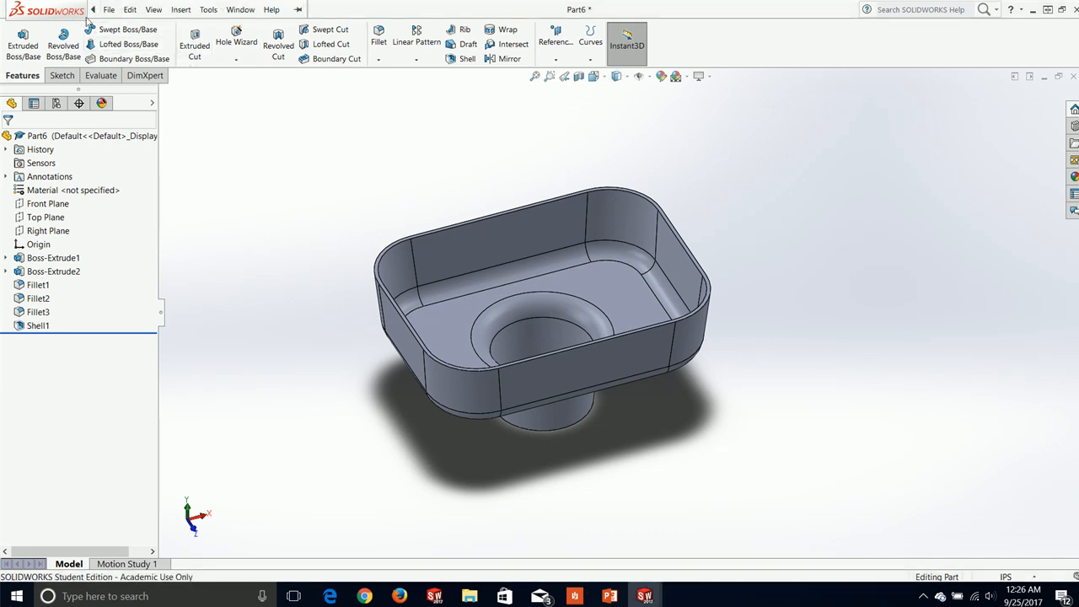